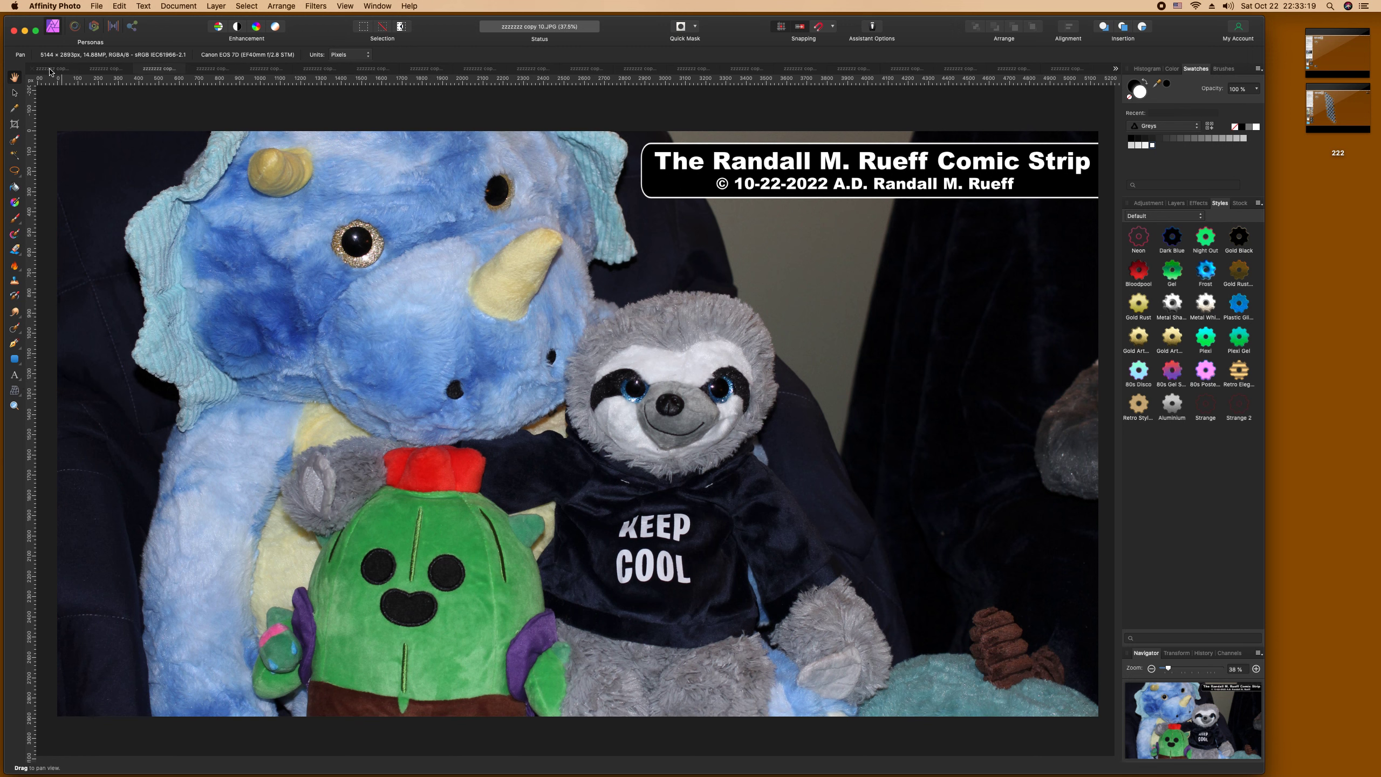
Step: In the copy 13 JPG, add artistic text reading "keeping in mind" with an opening quotation mark, beside the sloth's head
left_click(50, 69)
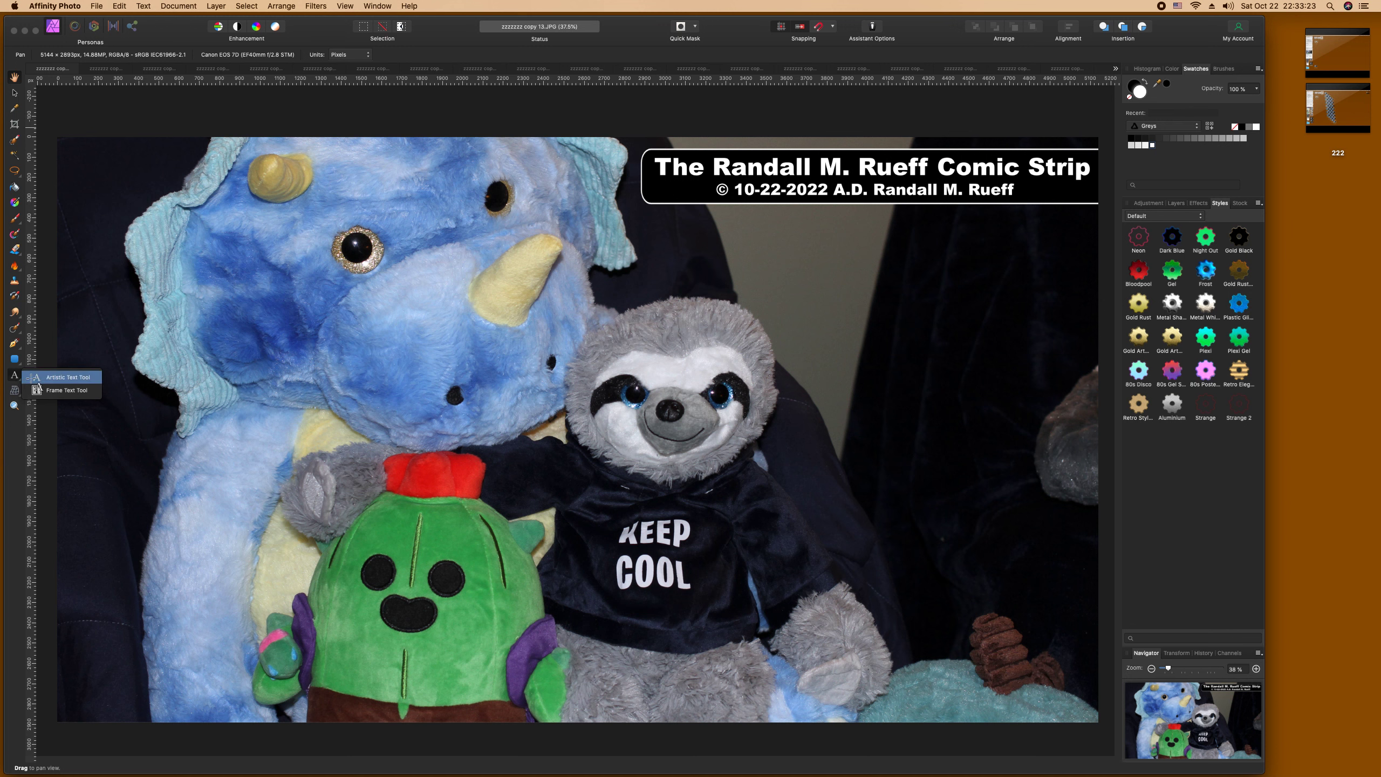
left_click(19, 378)
left_click_drag(816, 348, 826, 354)
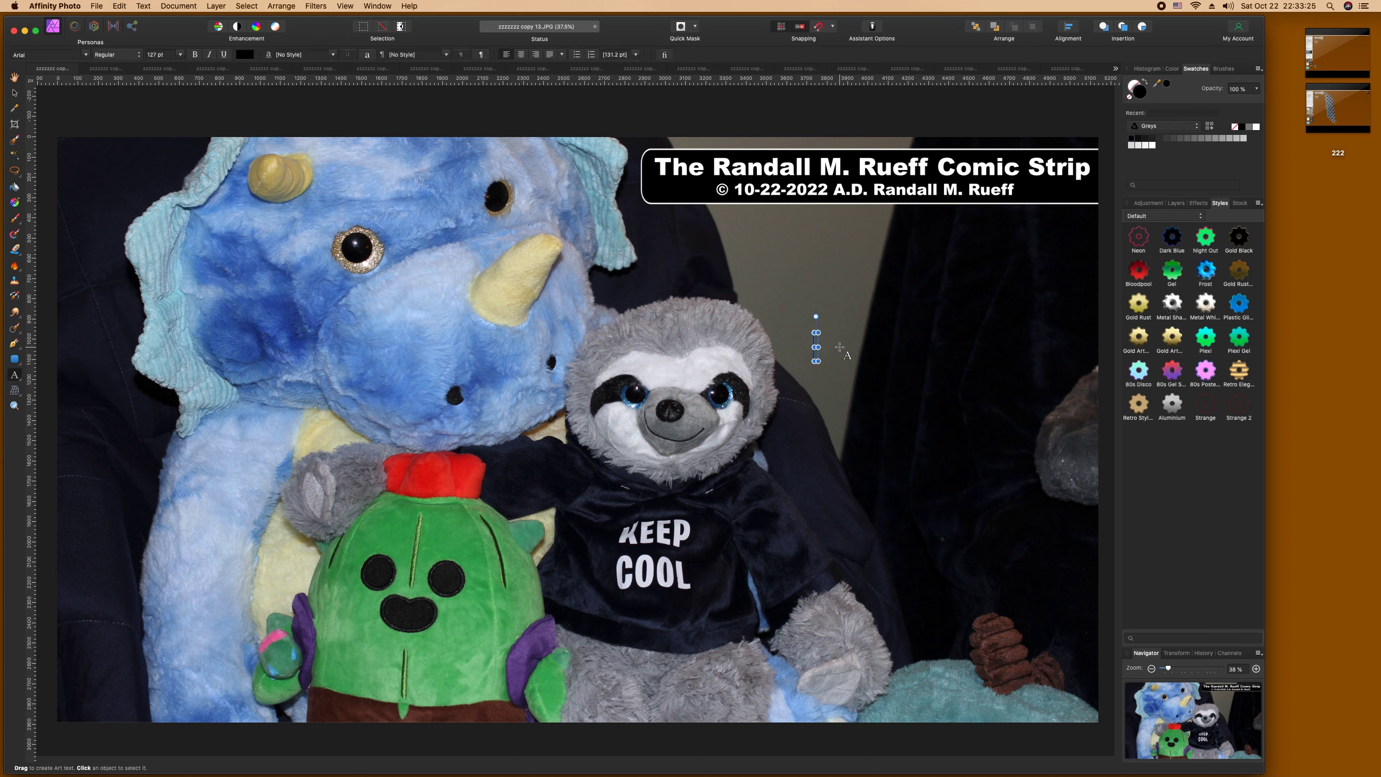
type("\"keep")
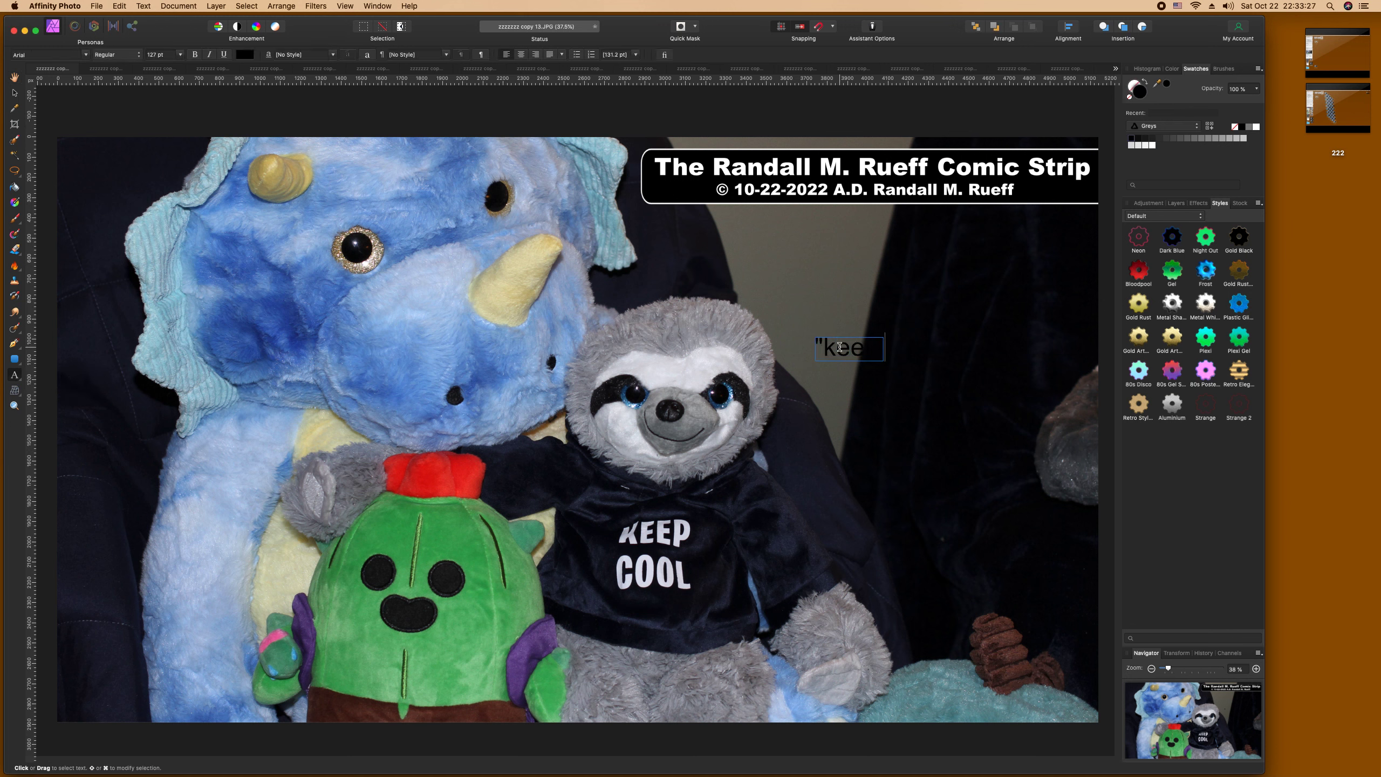
type("lm and c")
Step: Format the whole caption in Arial Black and colour it white
key("super+a")
key("Escape")
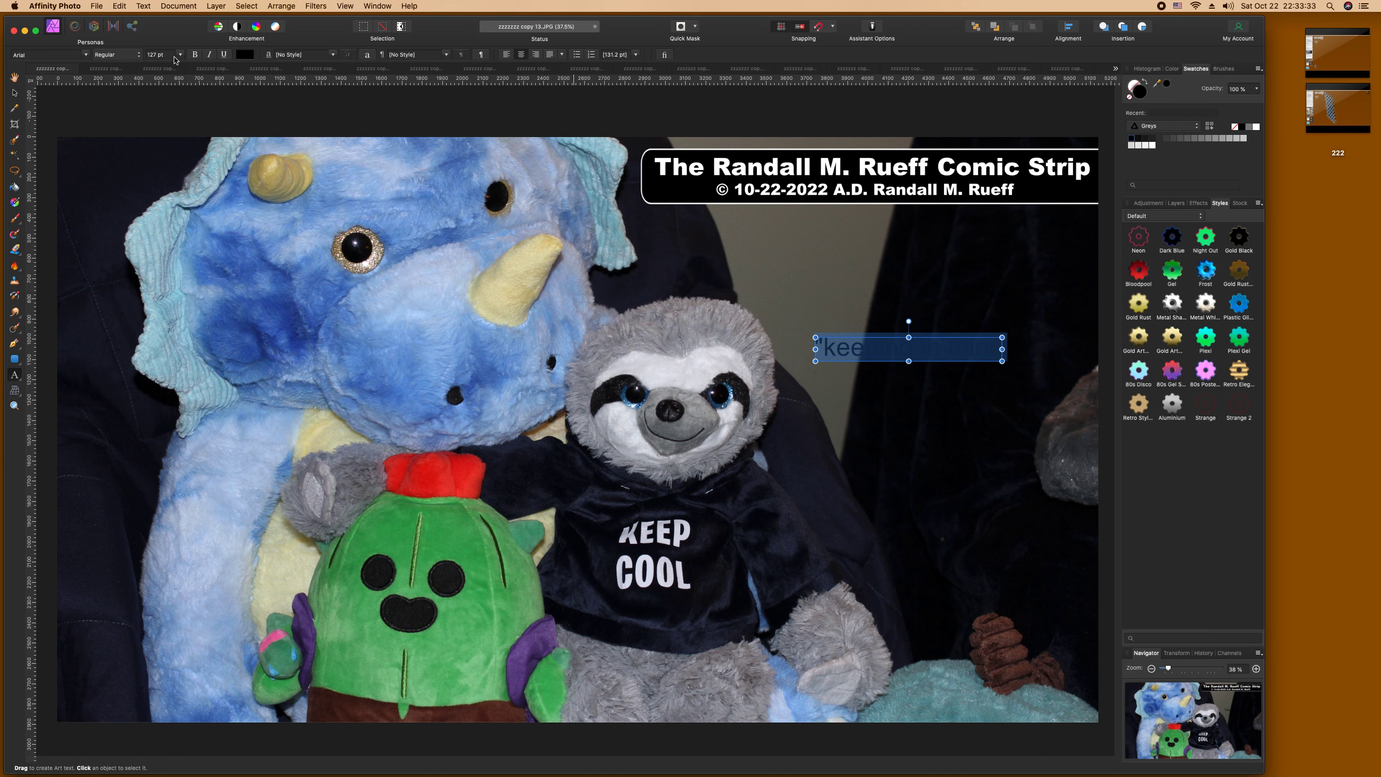
left_click(86, 55)
left_click(147, 250)
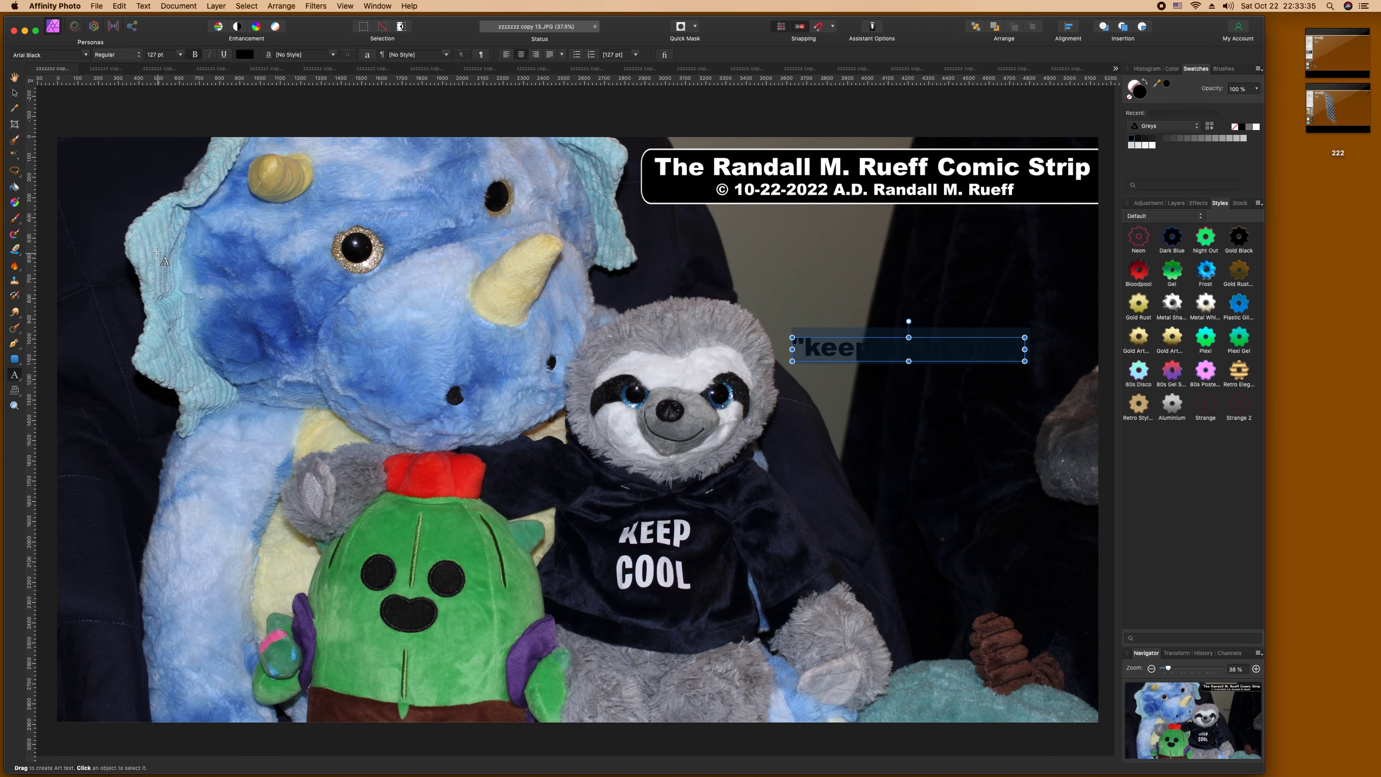
left_click(86, 55)
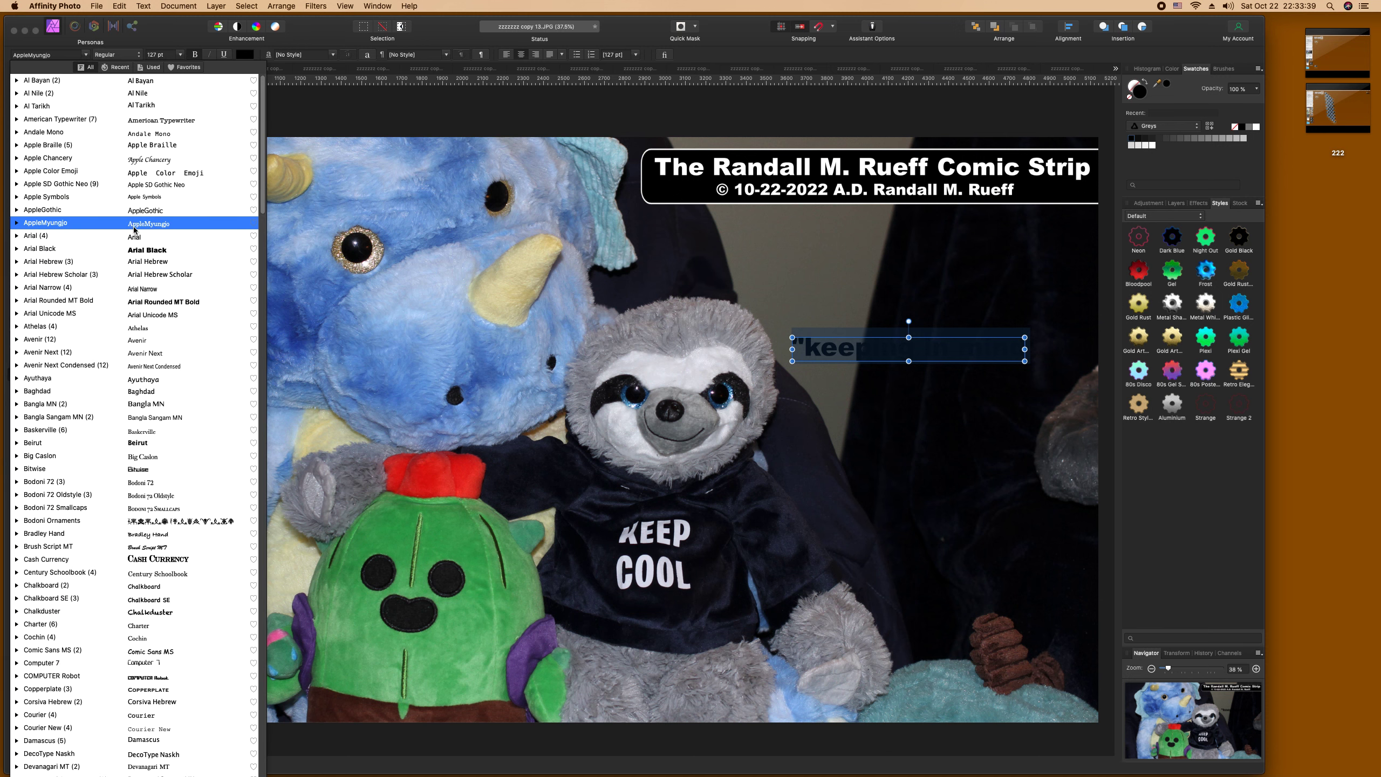
left_click(146, 250)
left_click(250, 56)
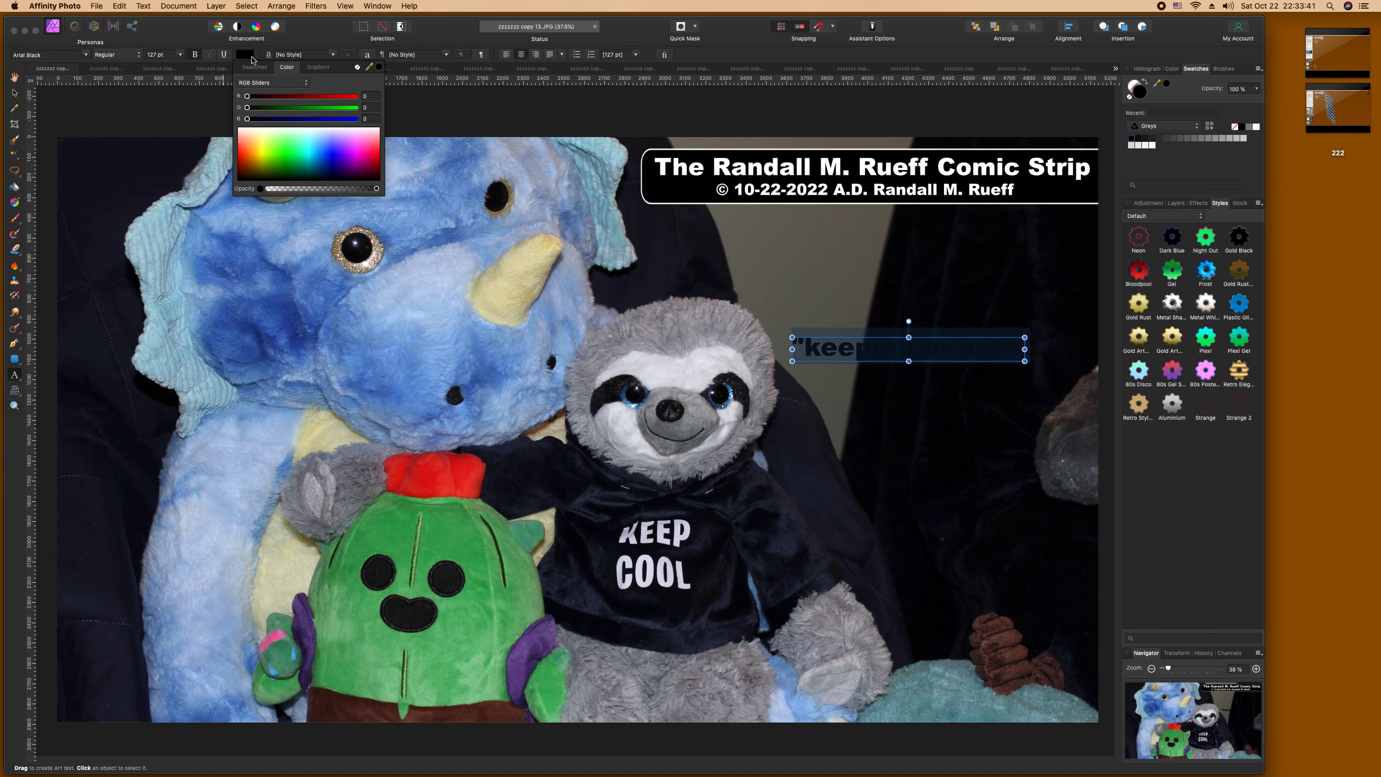
left_click(309, 129)
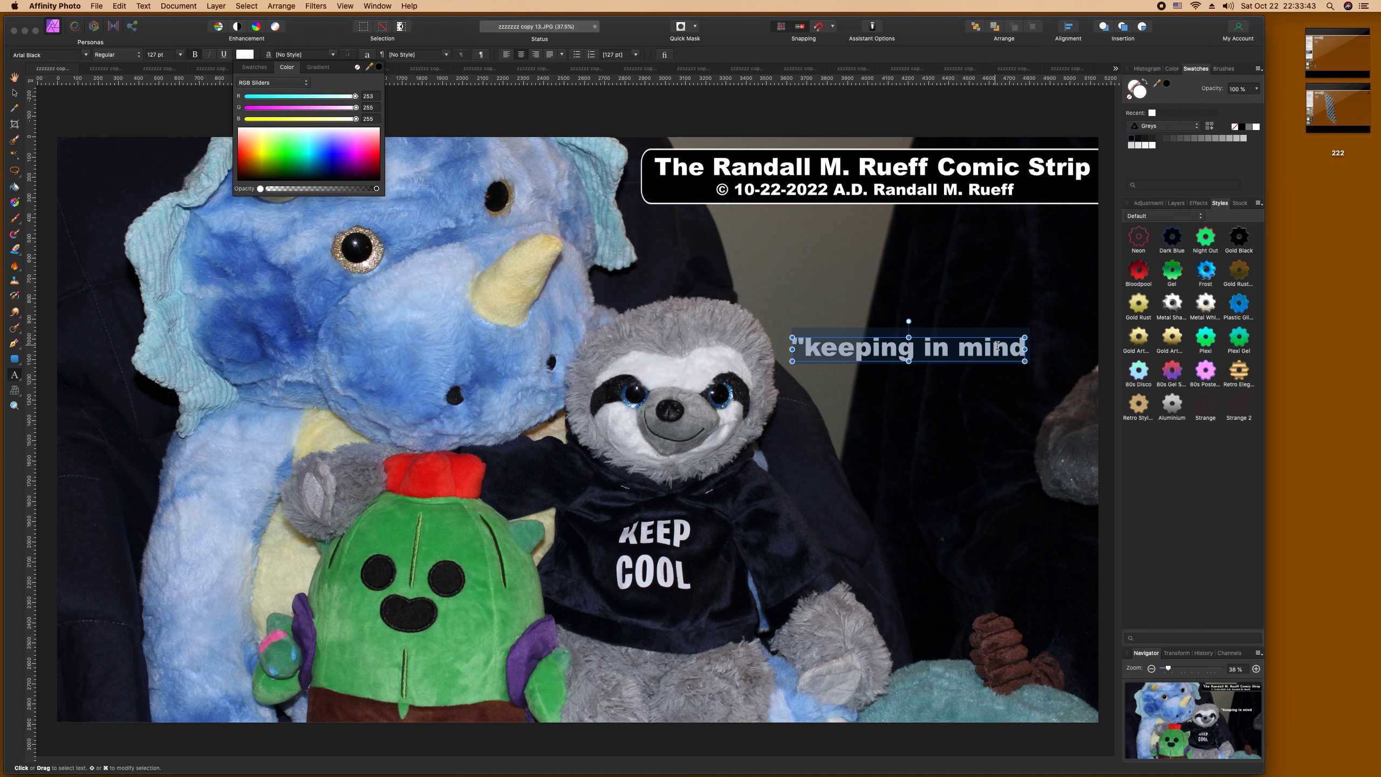
Step: Continue the caption with the lines "that only God is good" and "how are we doing?", ending with a closing quotation mark
left_click(1022, 352)
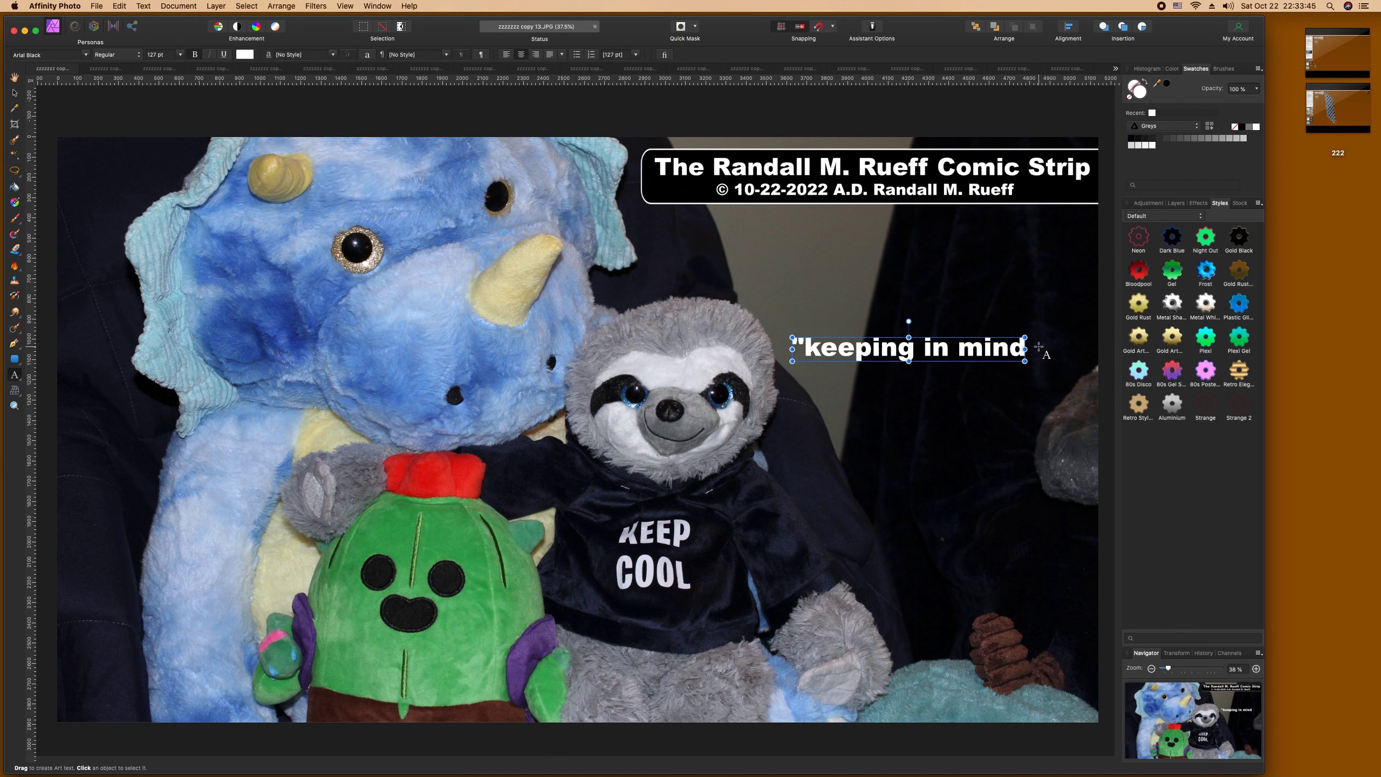
type("that on")
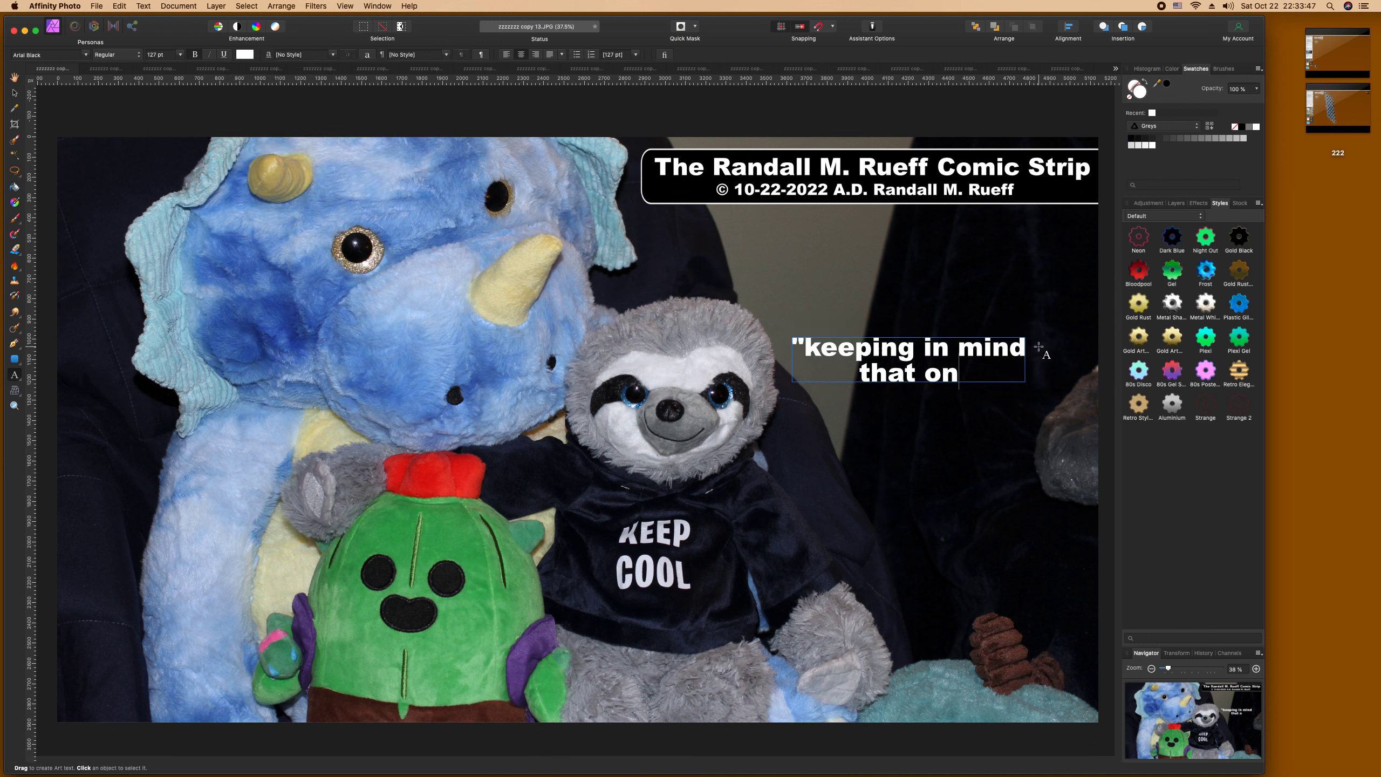
type("ly God")
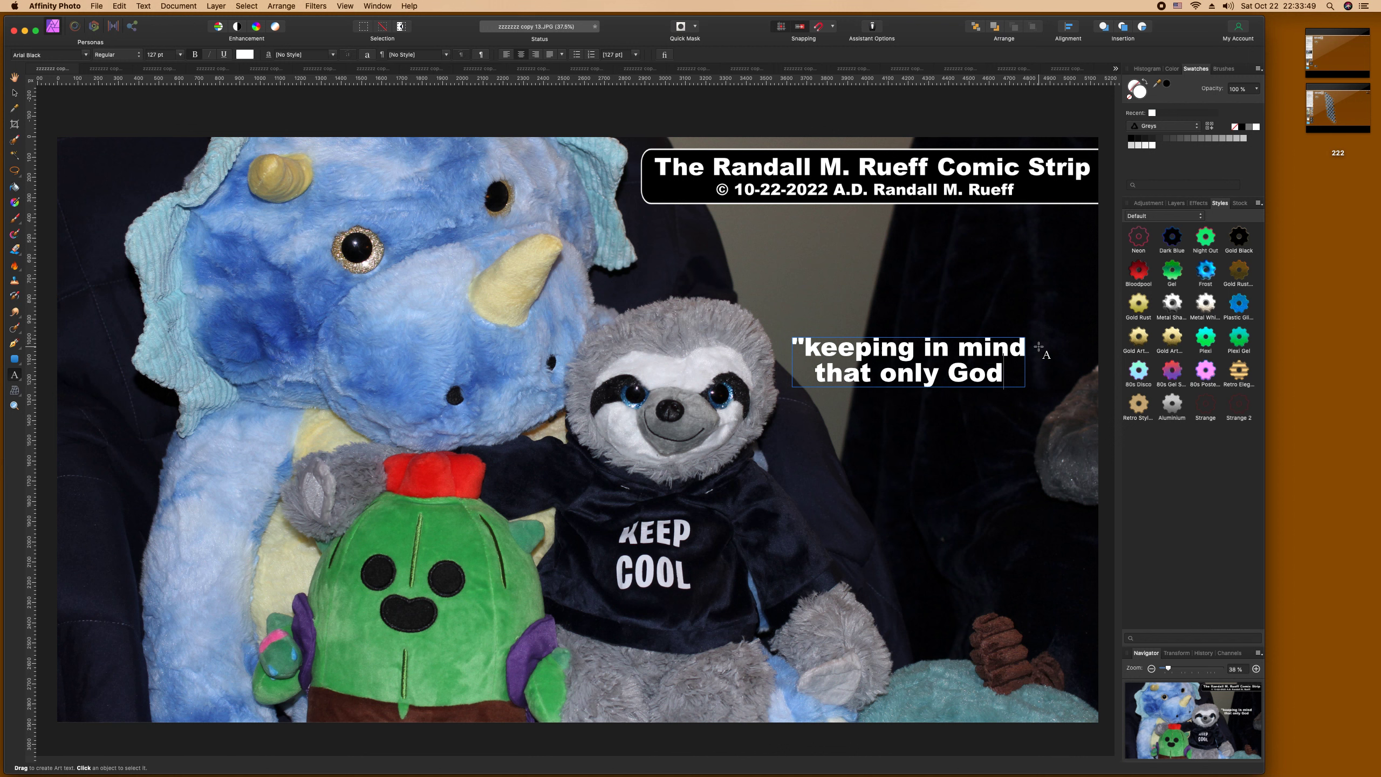
type(" is good ")
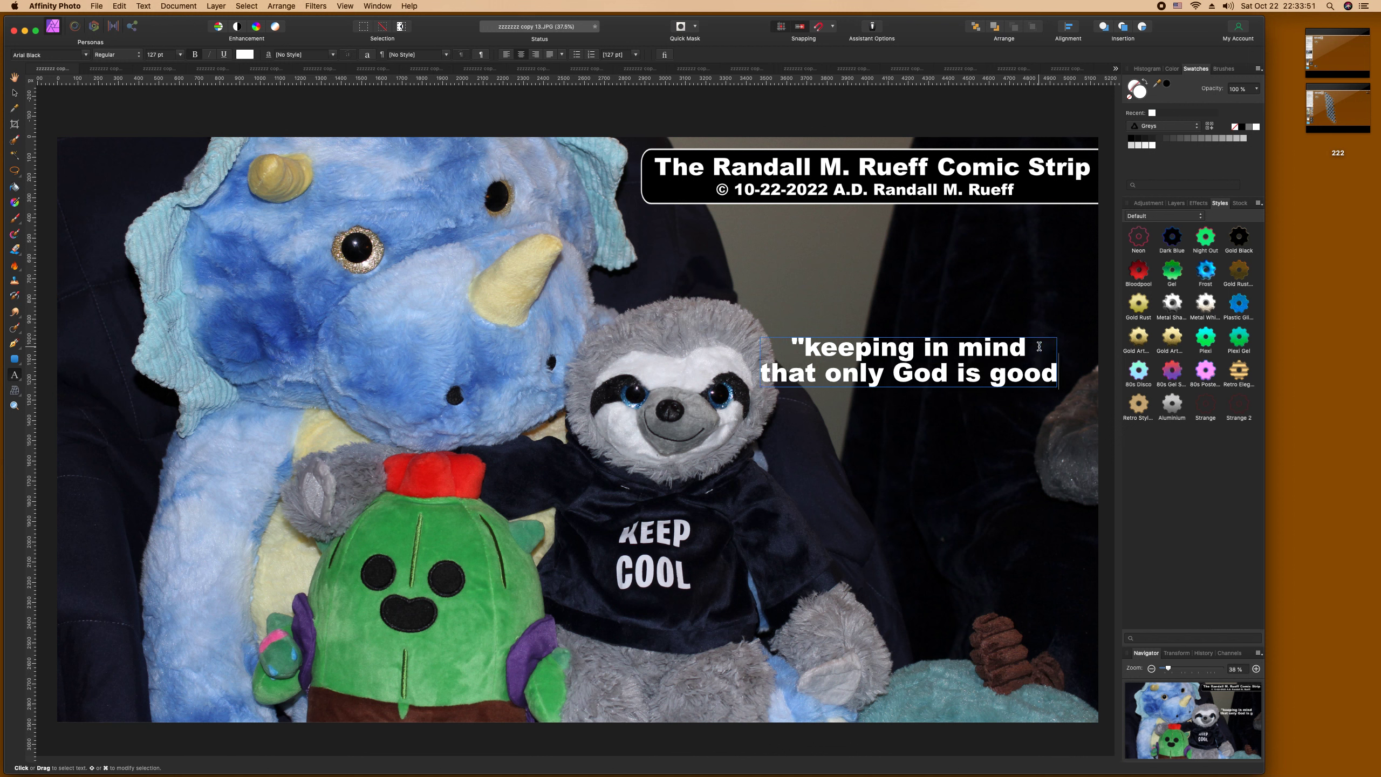
type("how are")
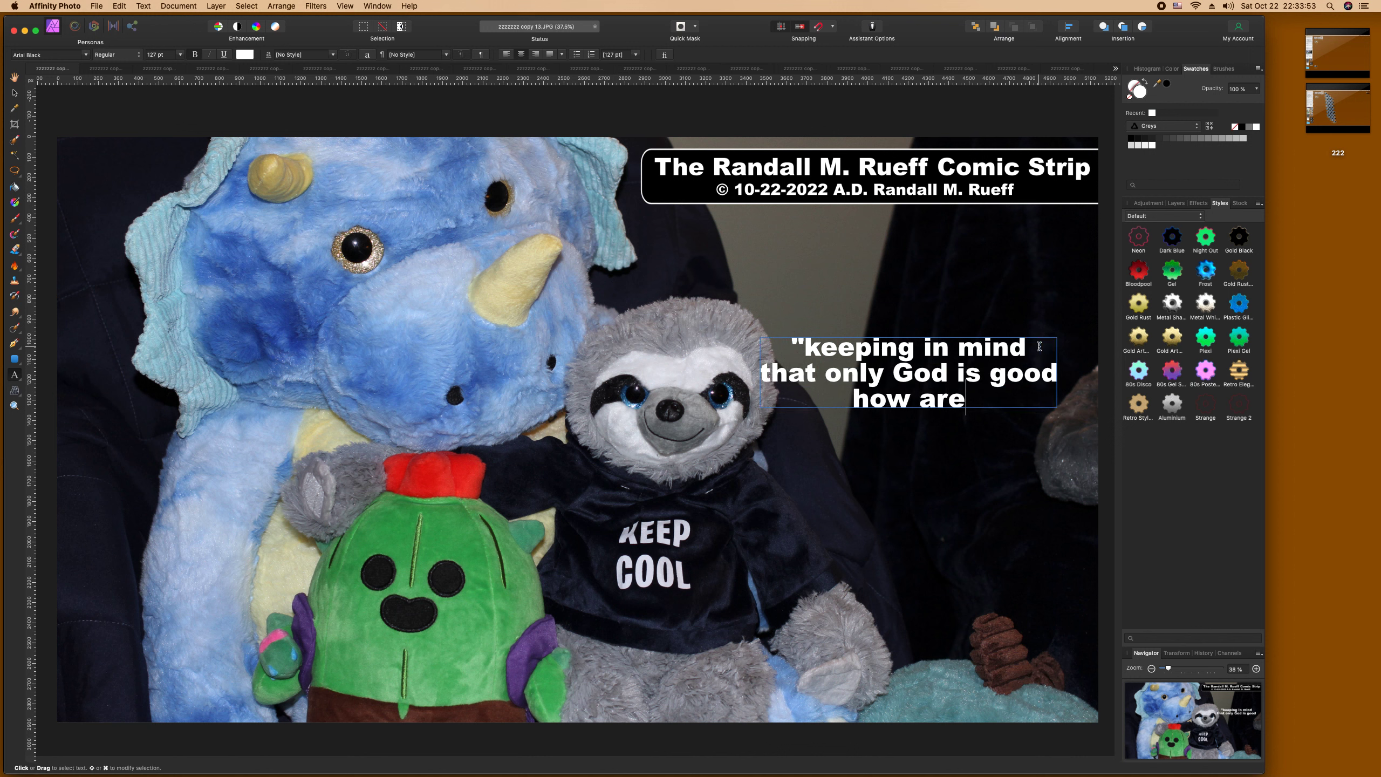
type(" we doing")
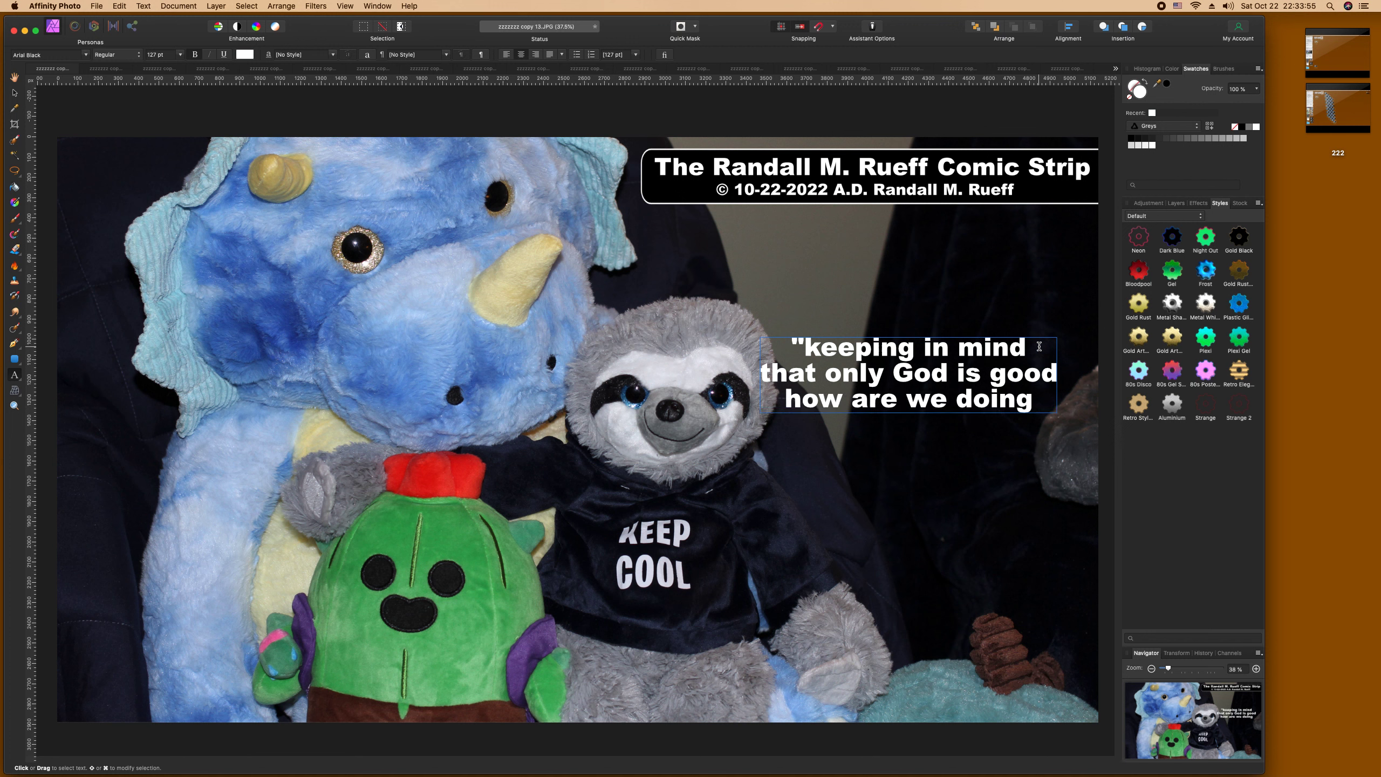
type("?\"")
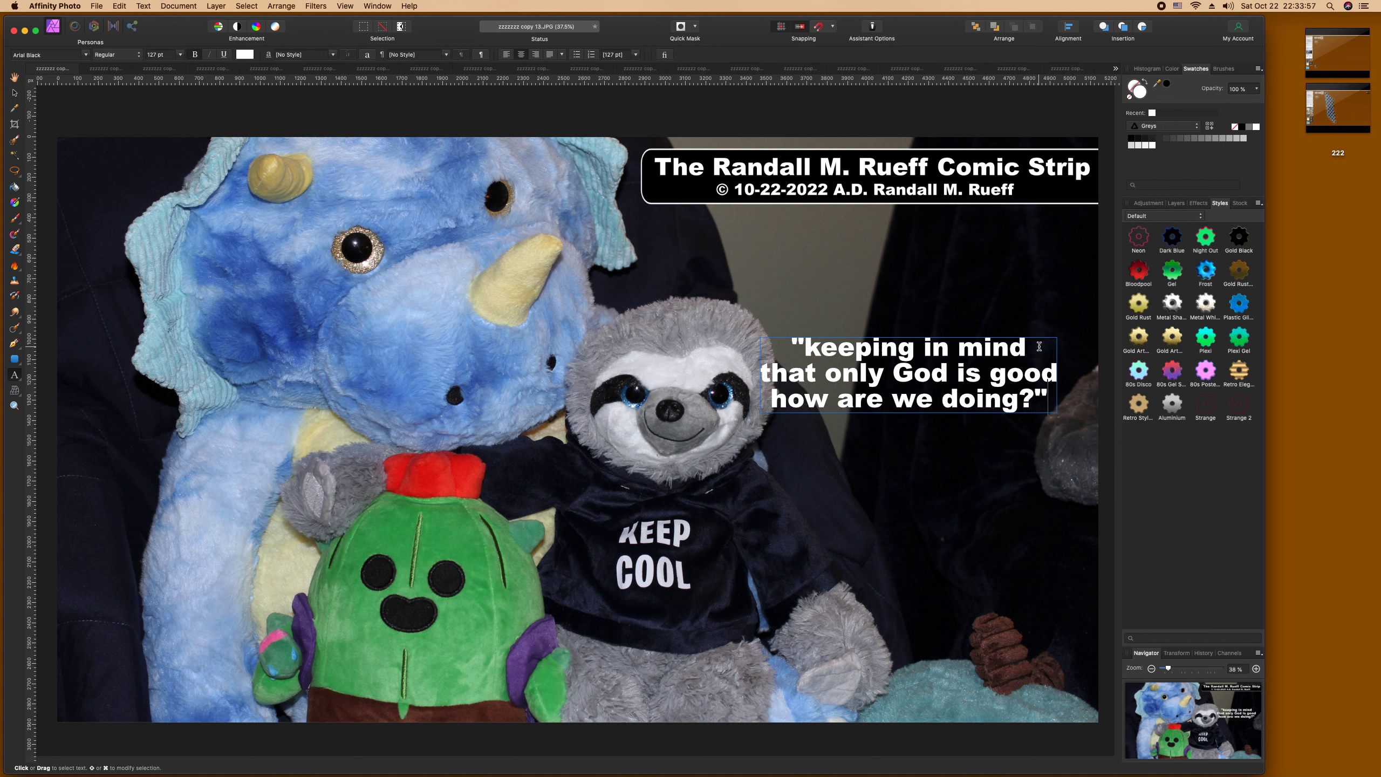
Step: Capitalize the first letter of "keeping" in the caption
left_click(822, 351)
key("BackSpace")
type("K")
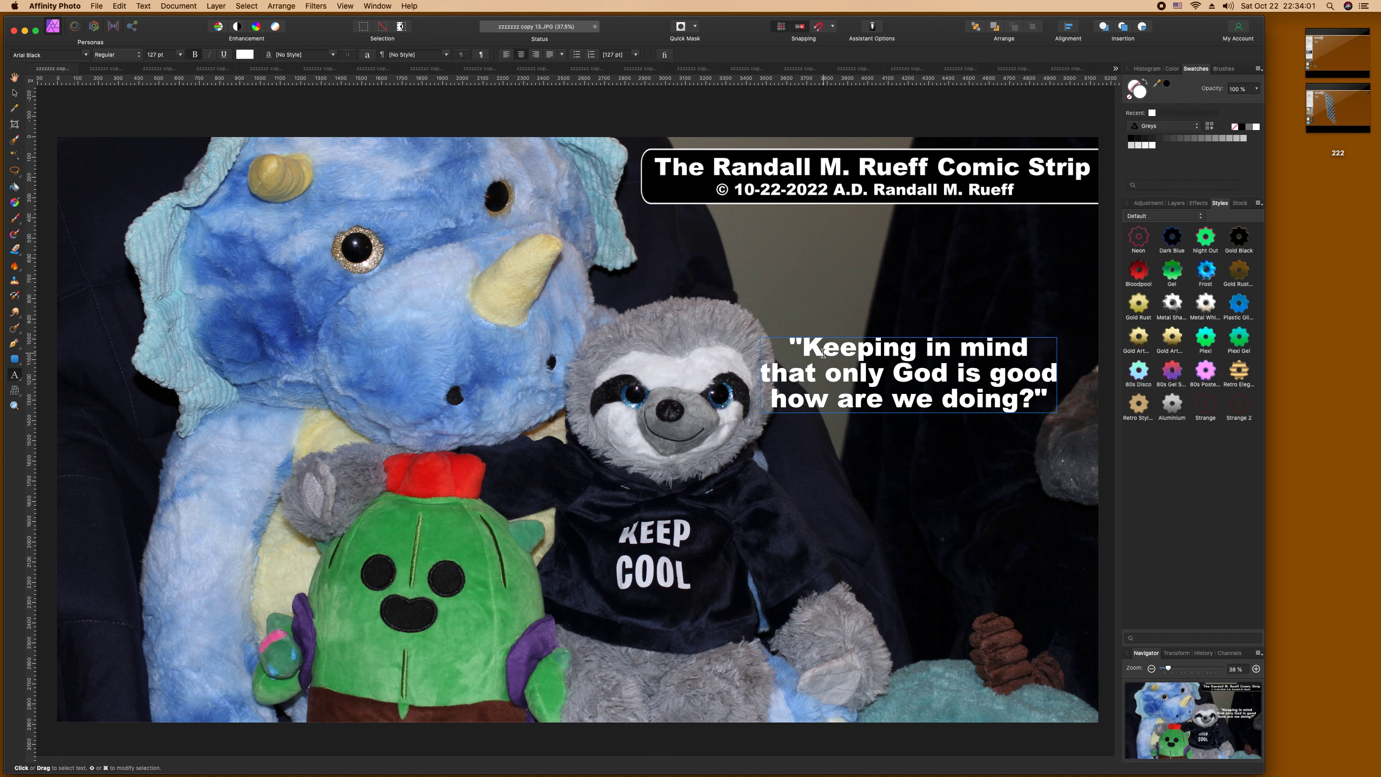
Step: Rebreak the caption into the lines "Keeping", "in mind that", "only God is good" and "how are we doing?"
left_click(763, 377)
key("BackSpace")
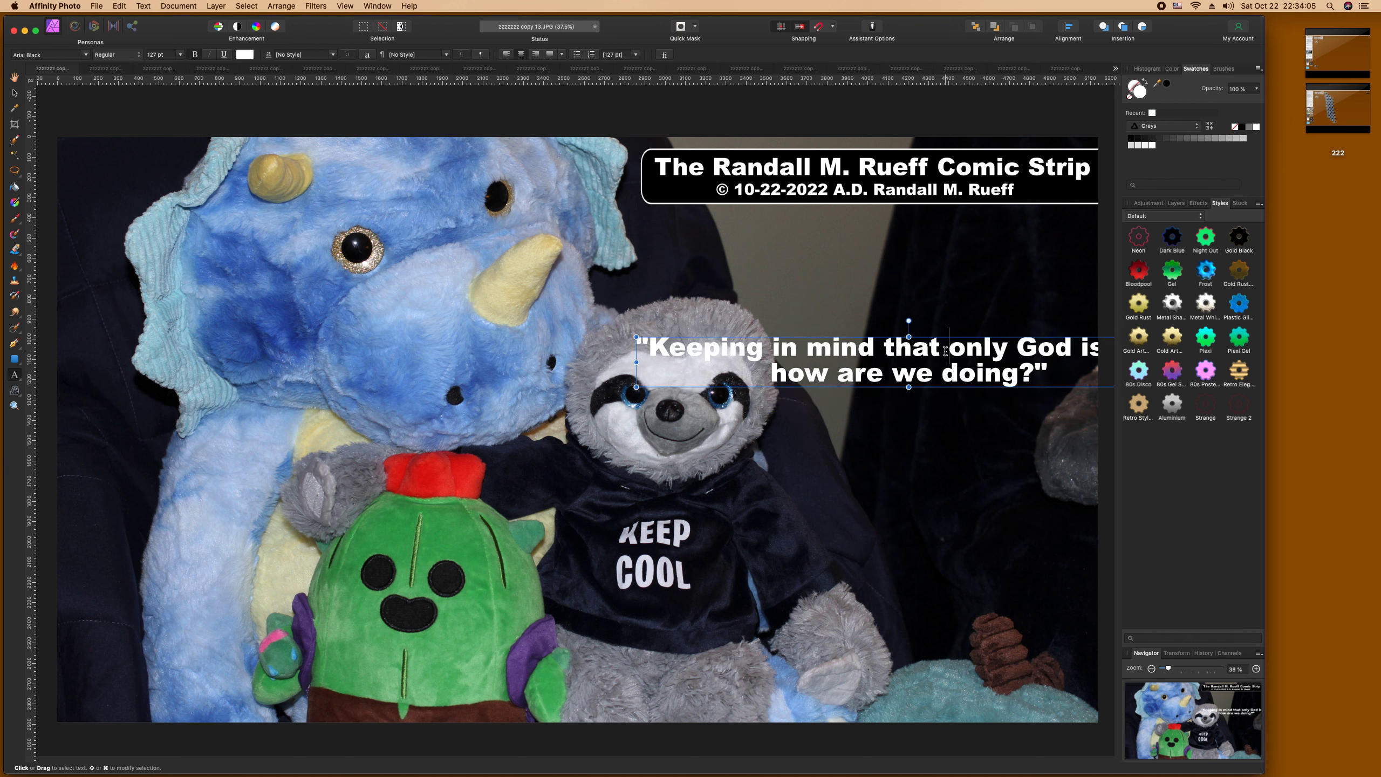
left_click(946, 350)
key("Return")
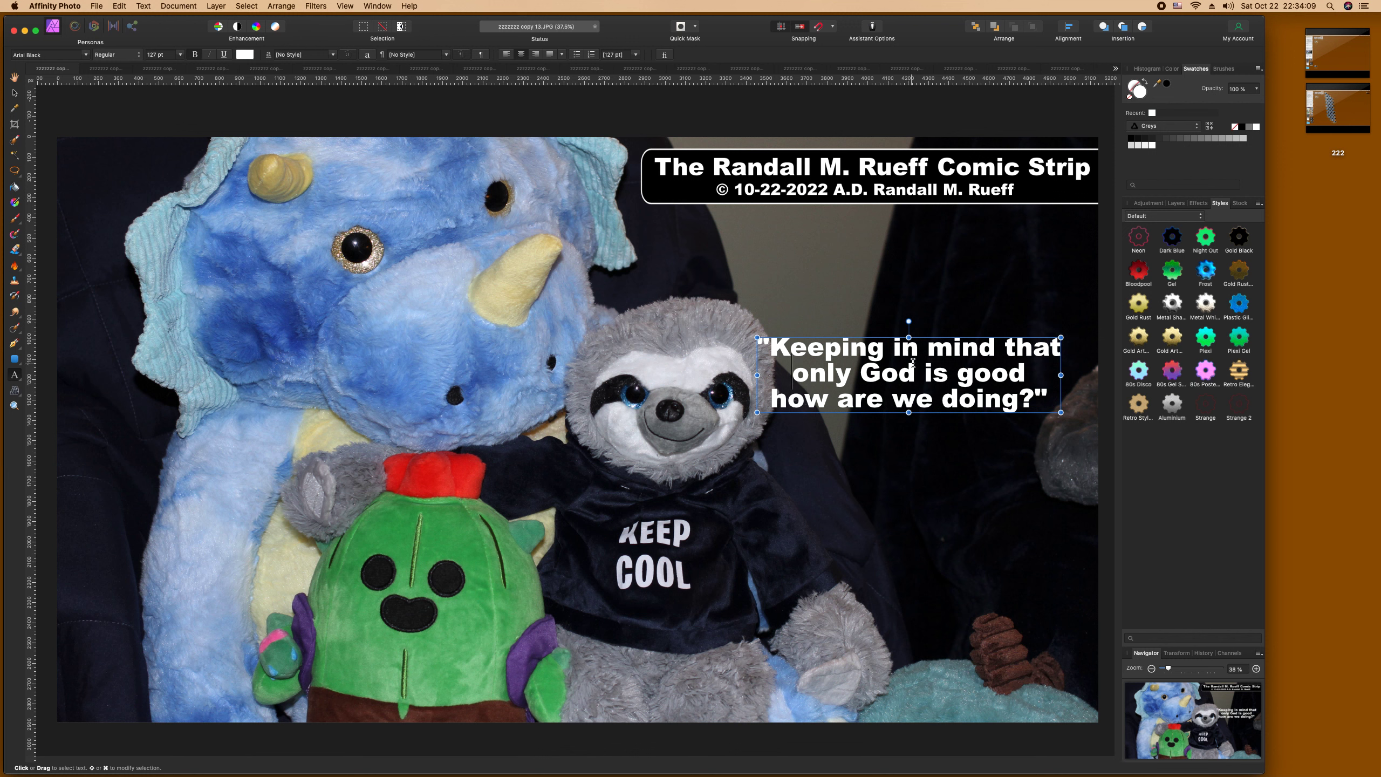
left_click(895, 351)
key("Return")
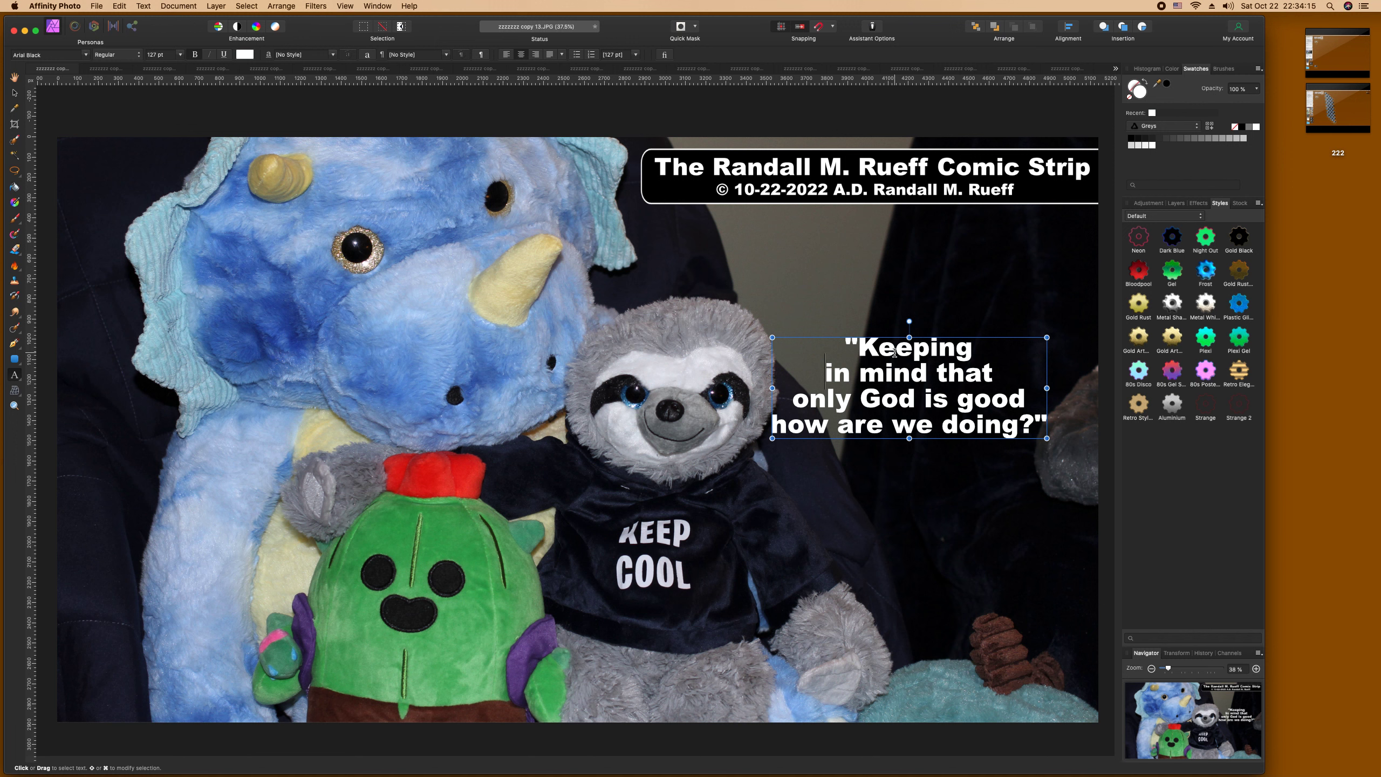
Step: Colour the word "God" in the caption purple
double_click(905, 400)
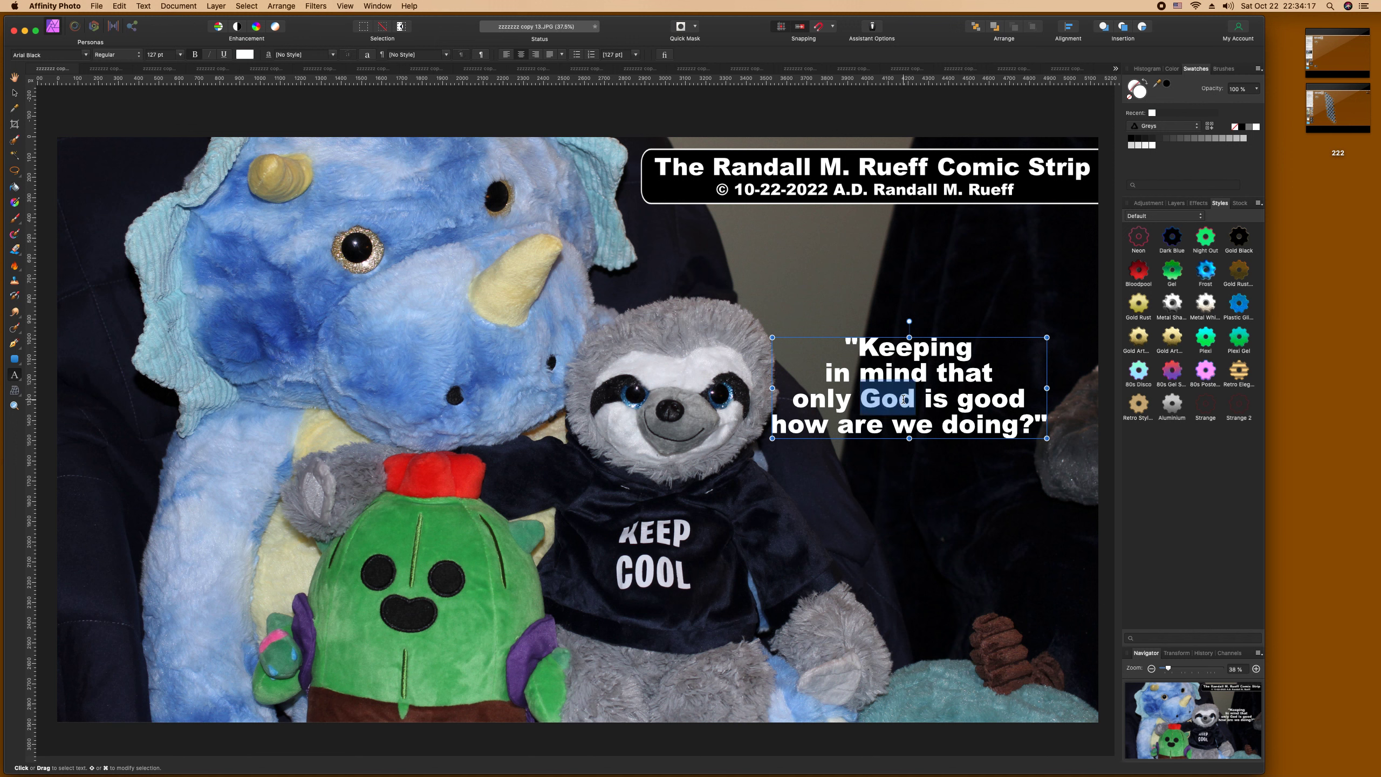
left_click(243, 54)
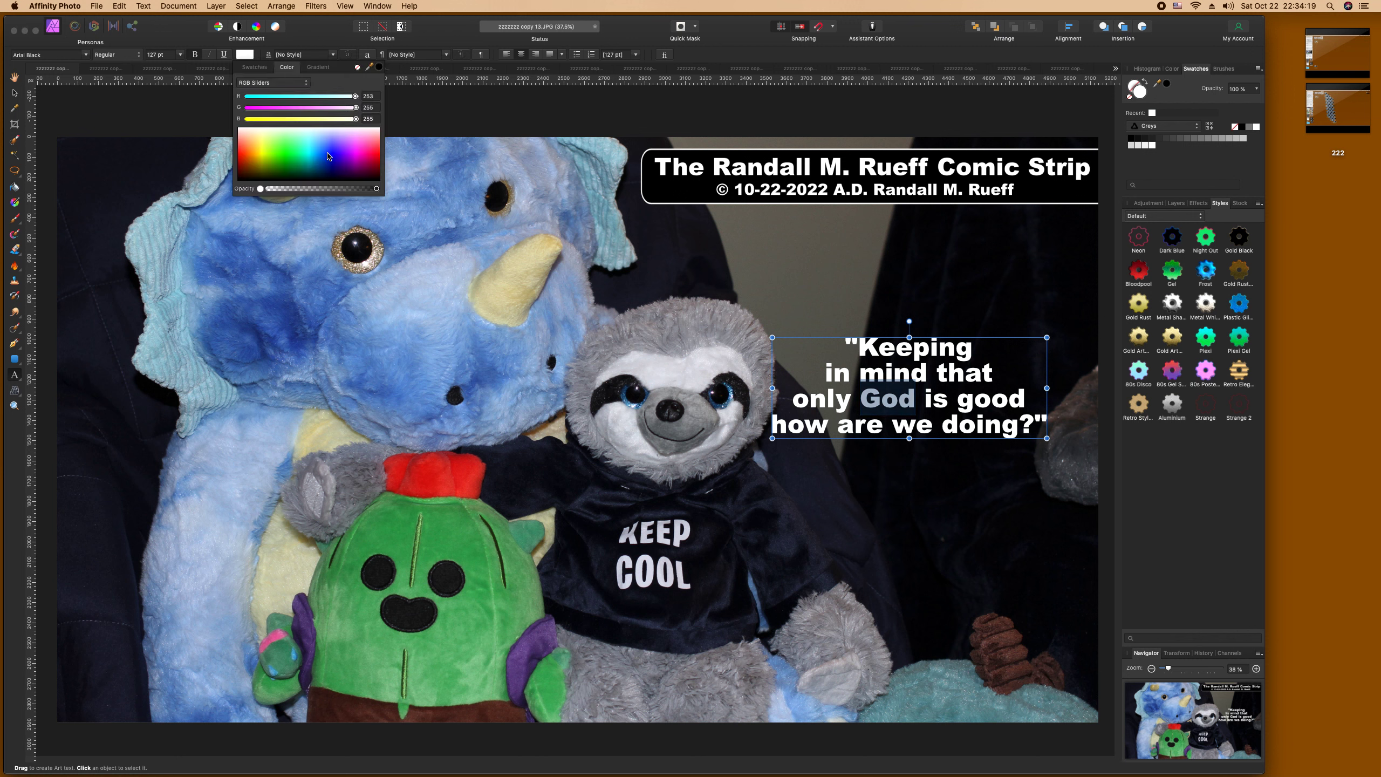
left_click(347, 161)
left_click(348, 158)
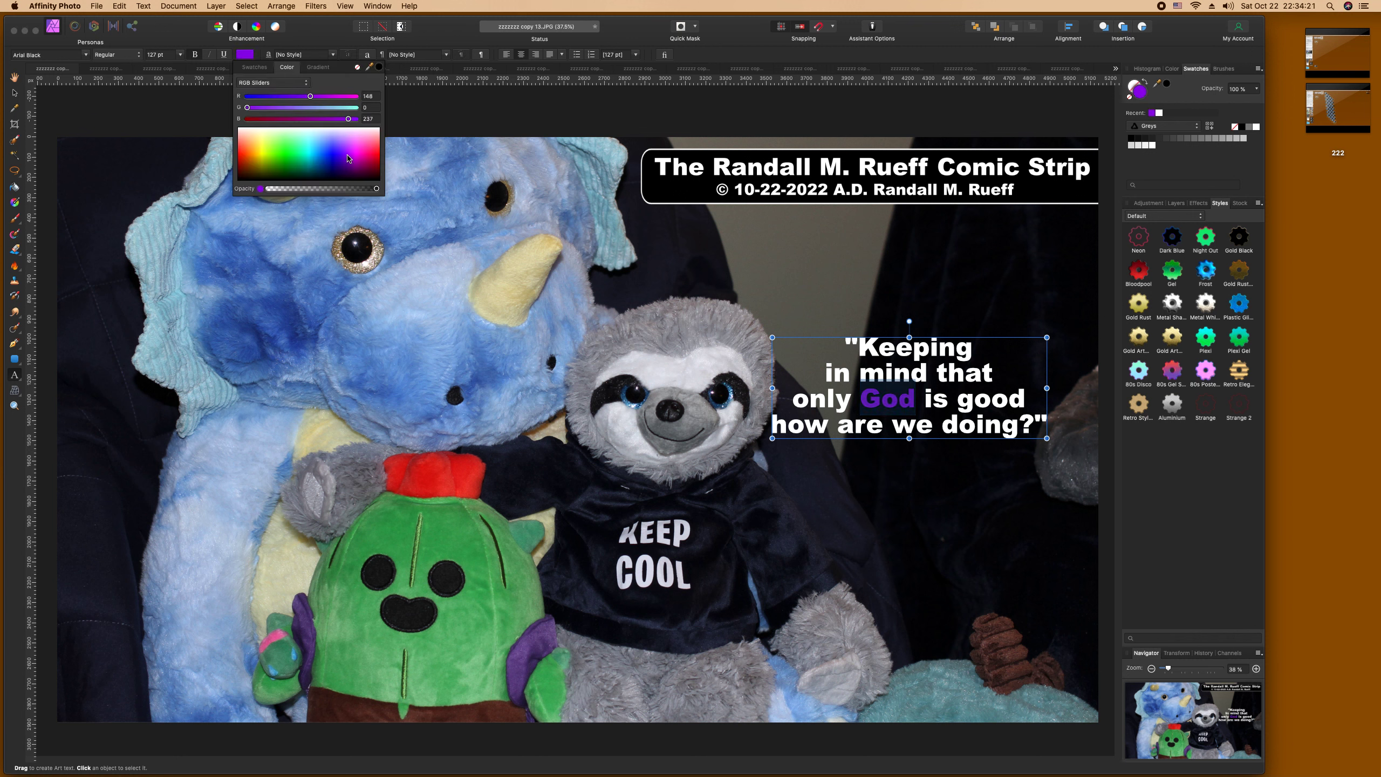
Step: Enlarge the caption to about 139 pt and place it slightly lower in the dark area beside the sloth
left_click(14, 93)
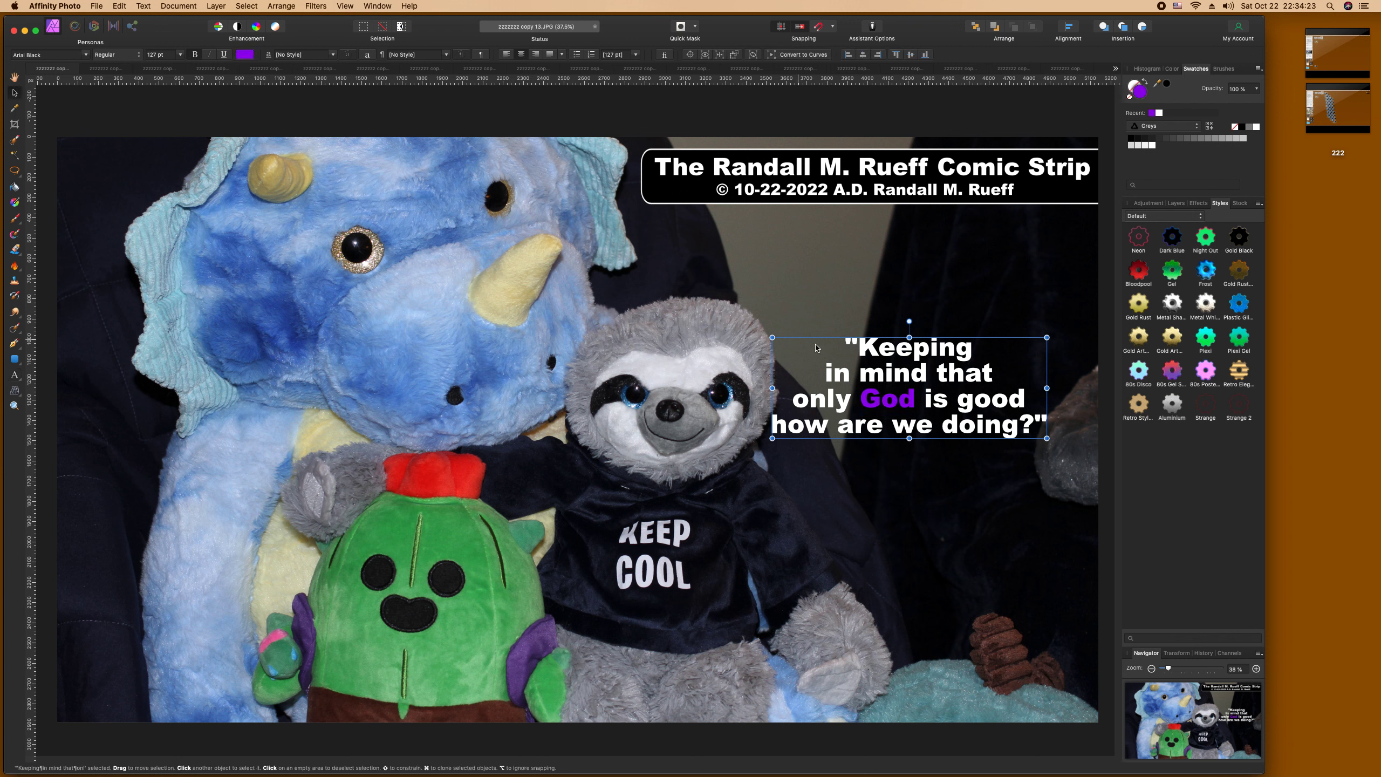
left_click_drag(876, 371, 879, 381)
left_click_drag(1050, 450, 1080, 461)
left_click_drag(973, 381, 978, 383)
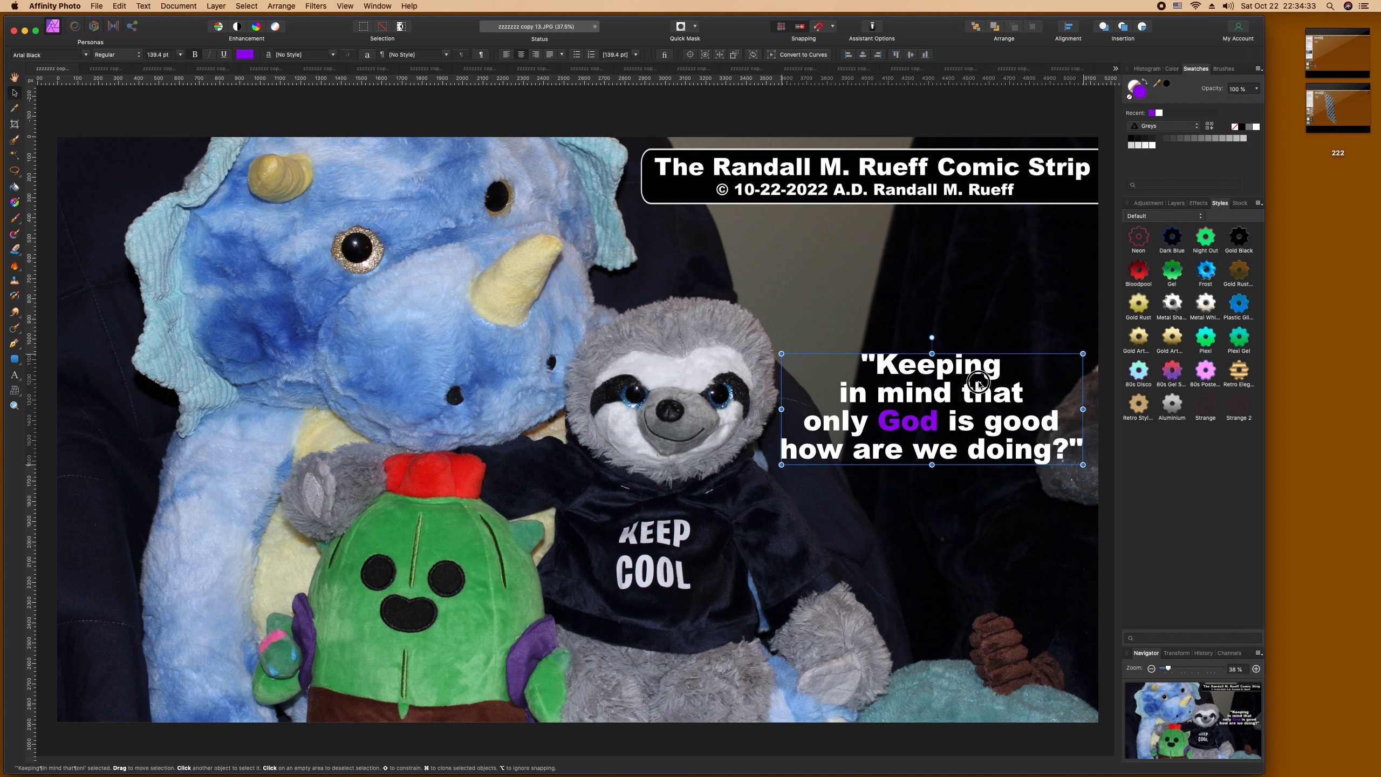
left_click(967, 322)
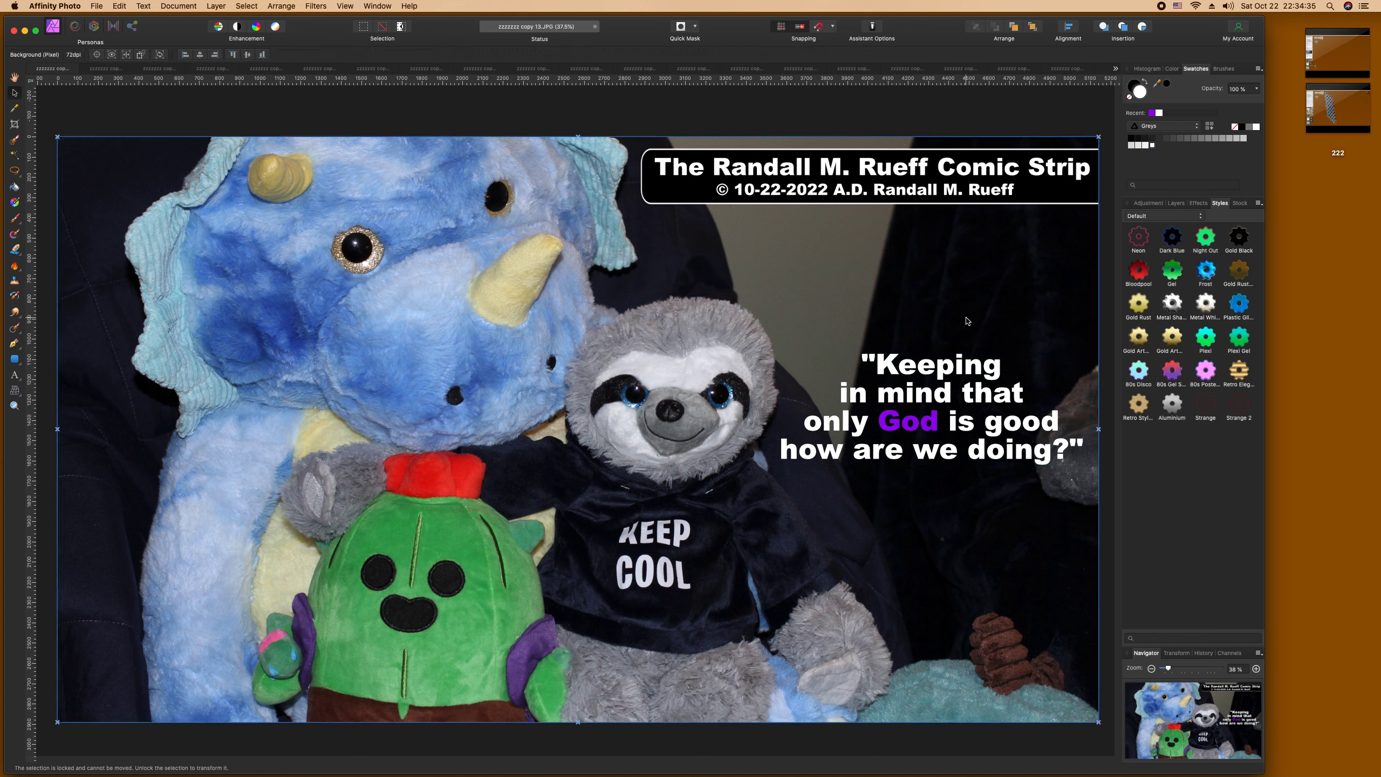
Step: Save the captioned image flattened
key("s")
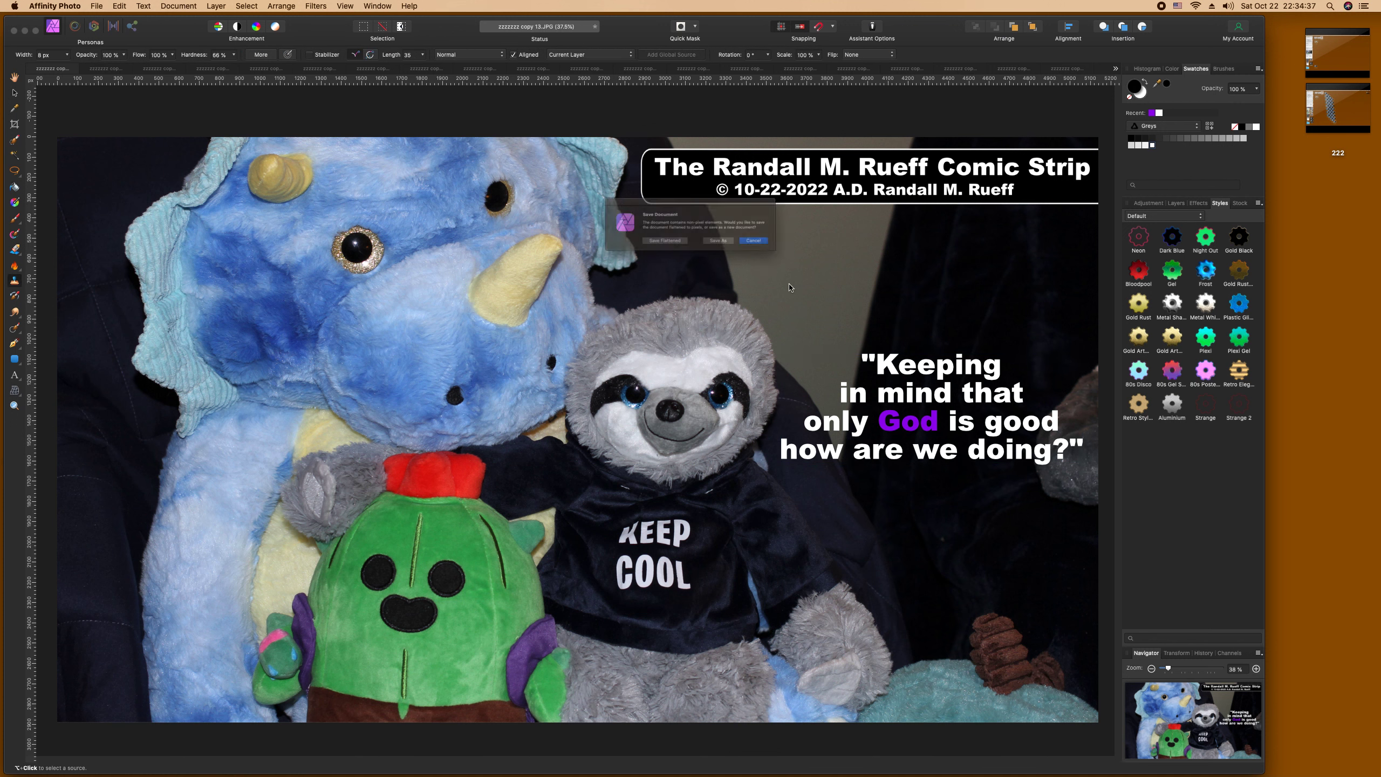
left_click(790, 284)
left_click(684, 251)
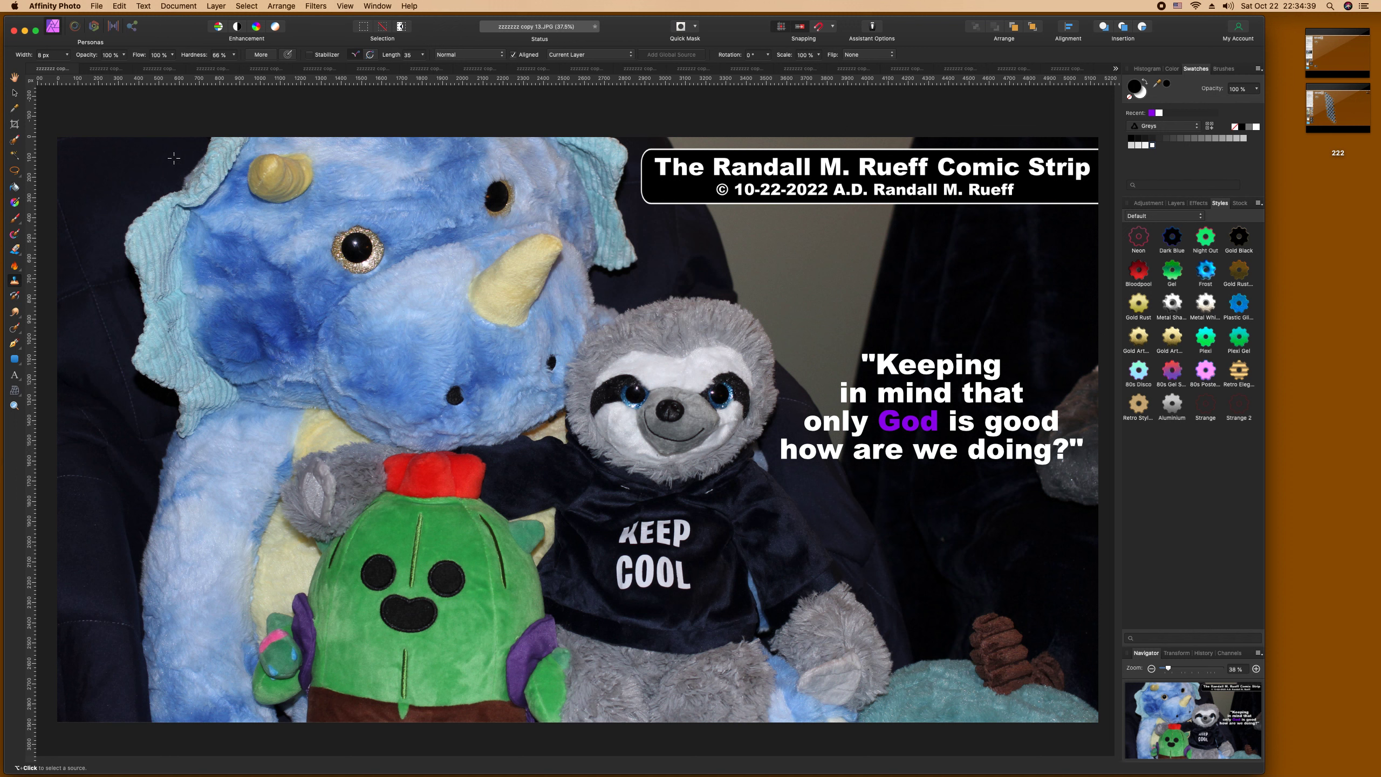
Step: In the copy 11 JPG, add two-line artistic text beside the sloth reading "What paretof" and "doesn'tit look like", with an opening quotation mark
left_click(35, 69)
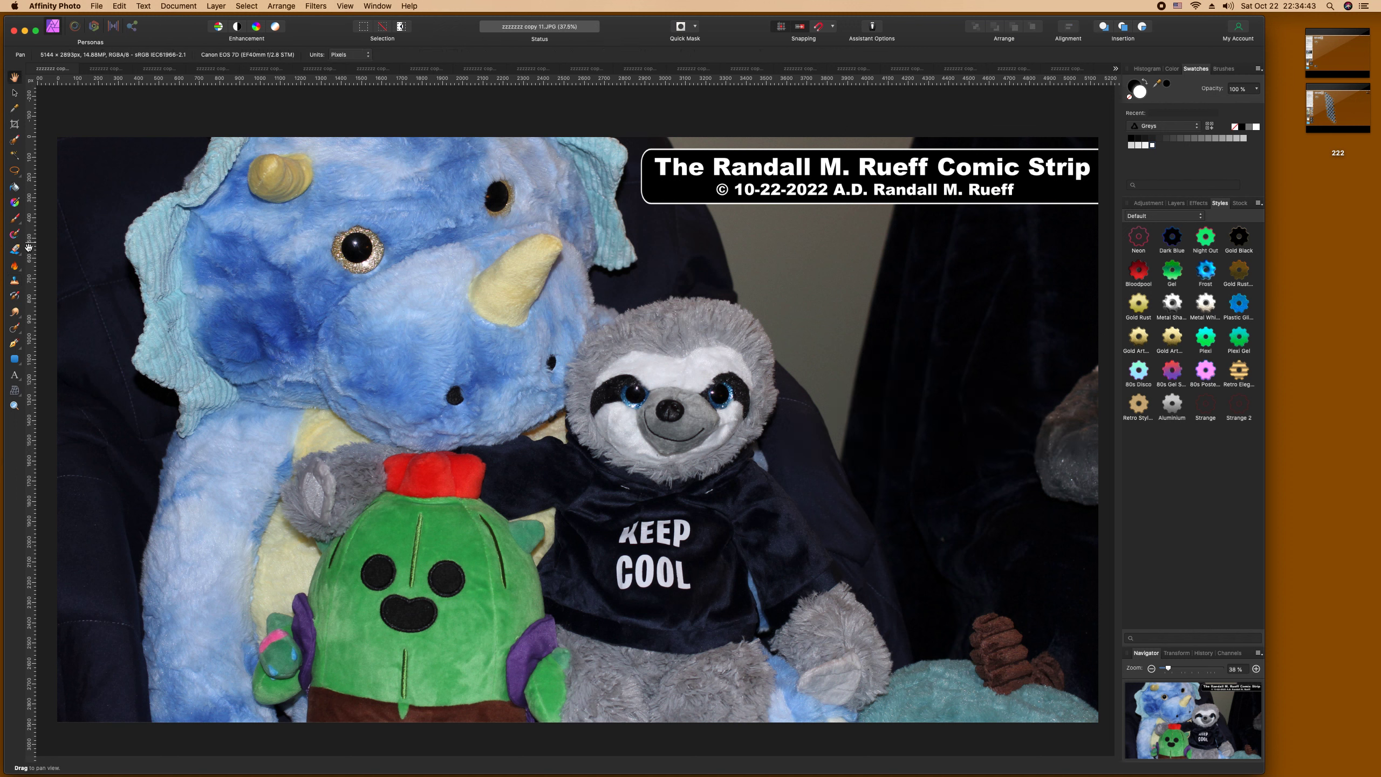
left_click(15, 376)
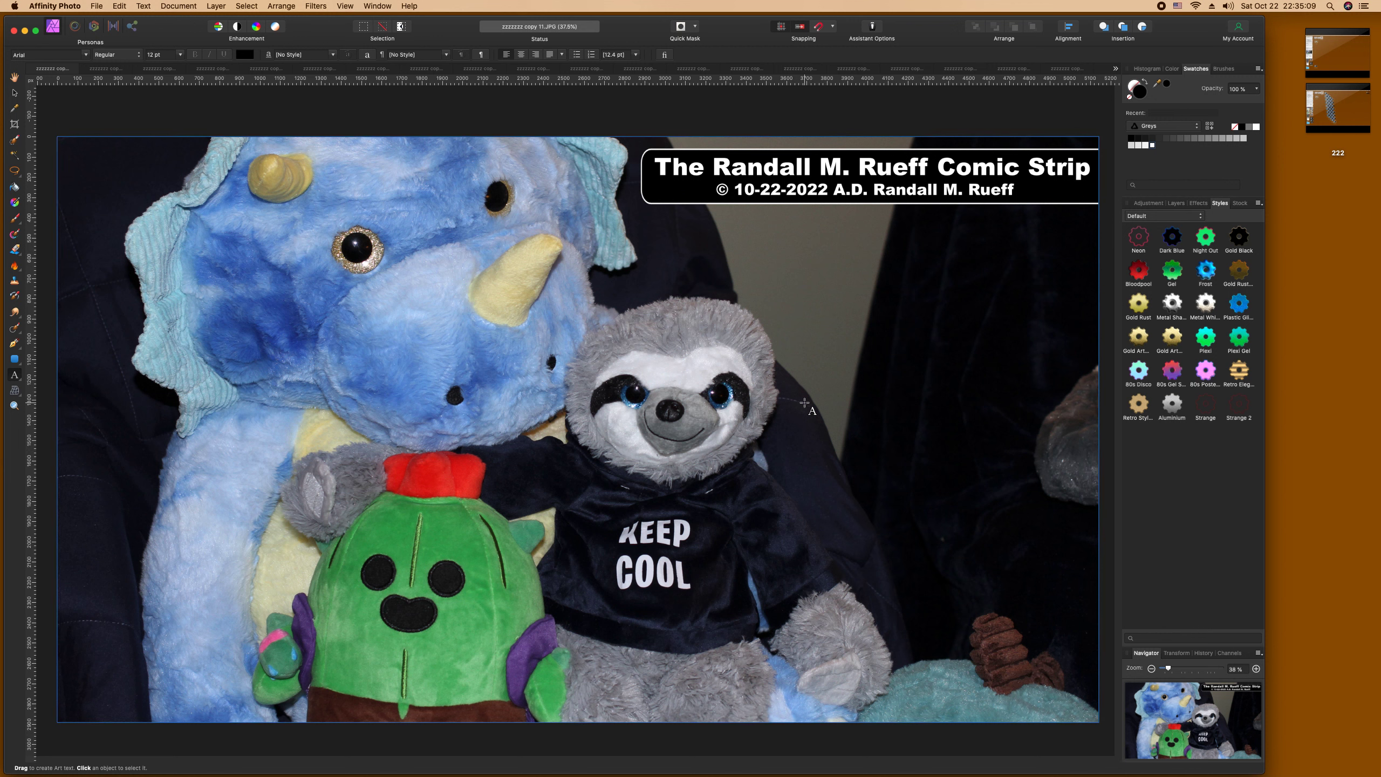
left_click_drag(805, 403, 806, 416)
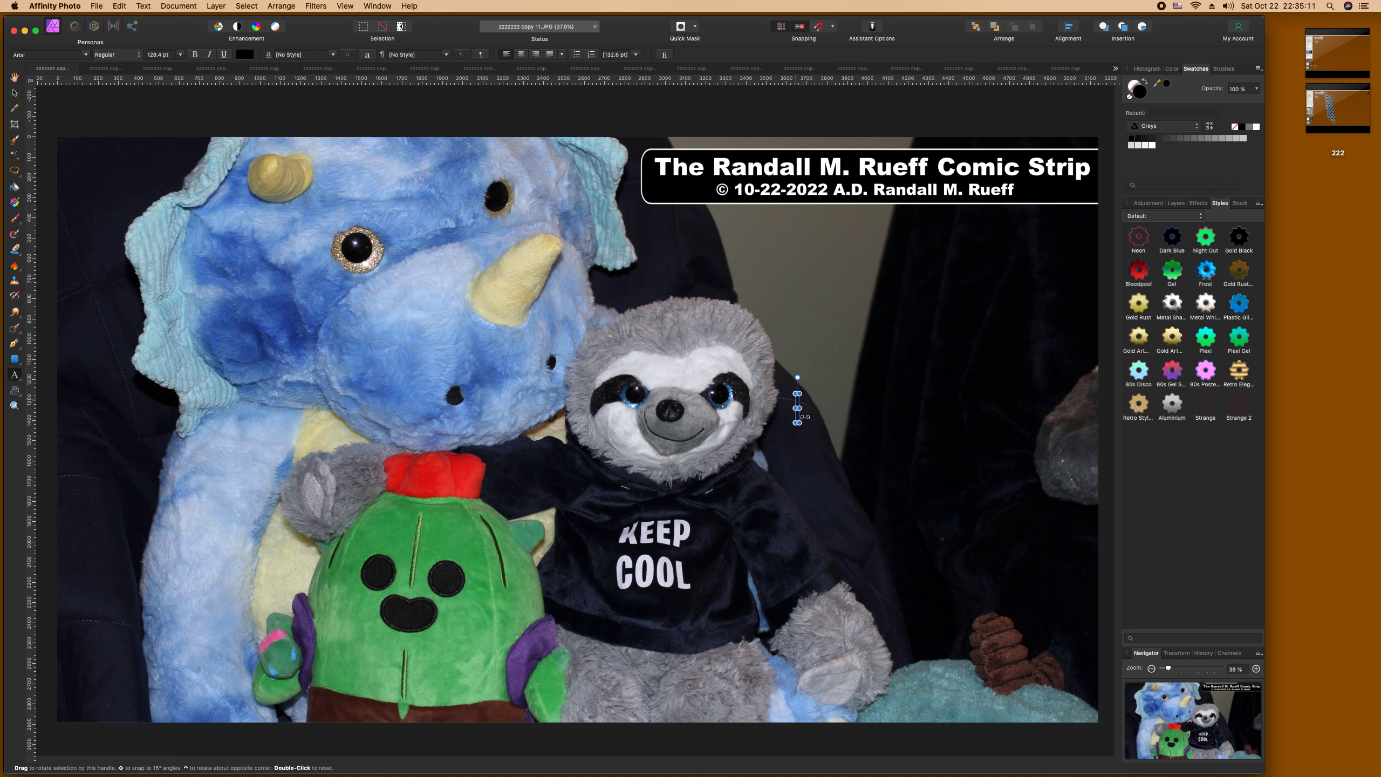
type("\"What's up")
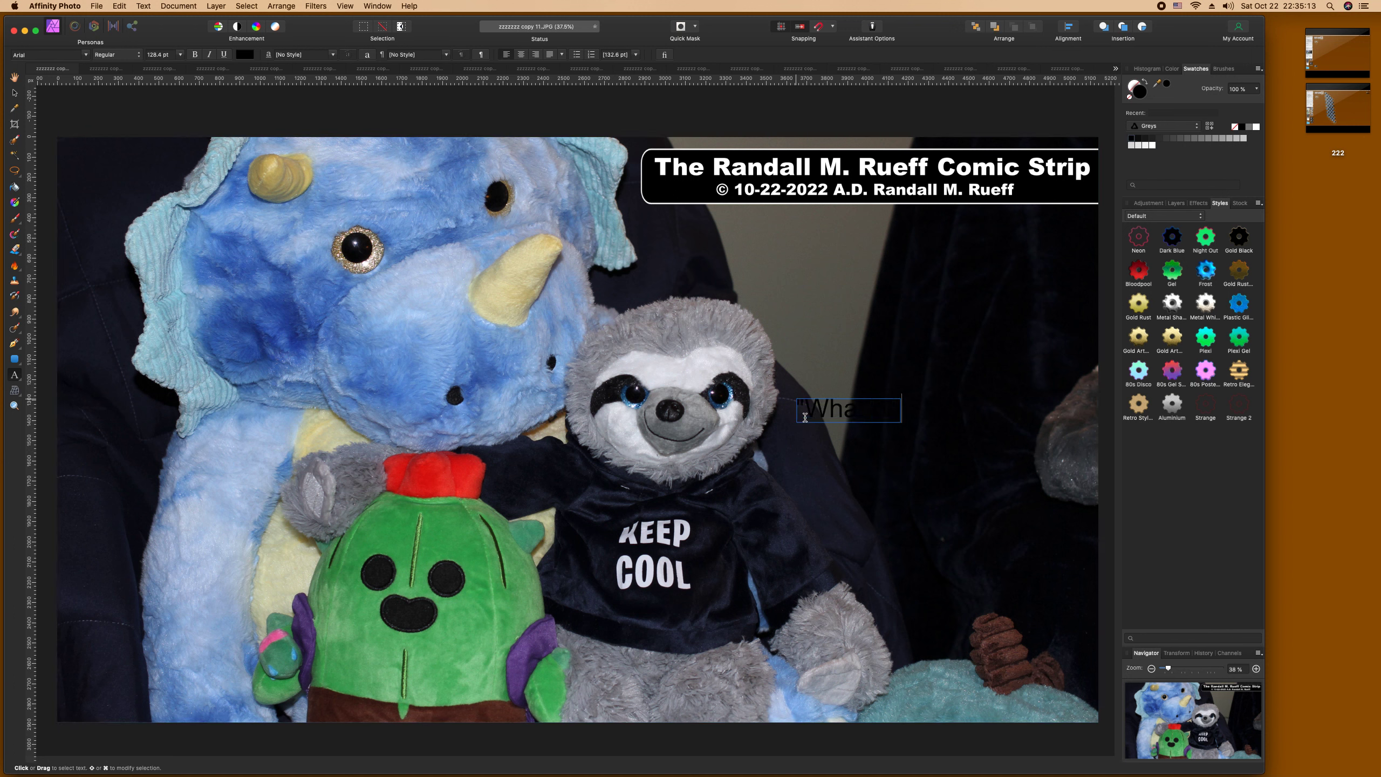
type("en")
key("Return")
type("doesn't it mean")
Step: Colour the whole new caption white
key("super+a")
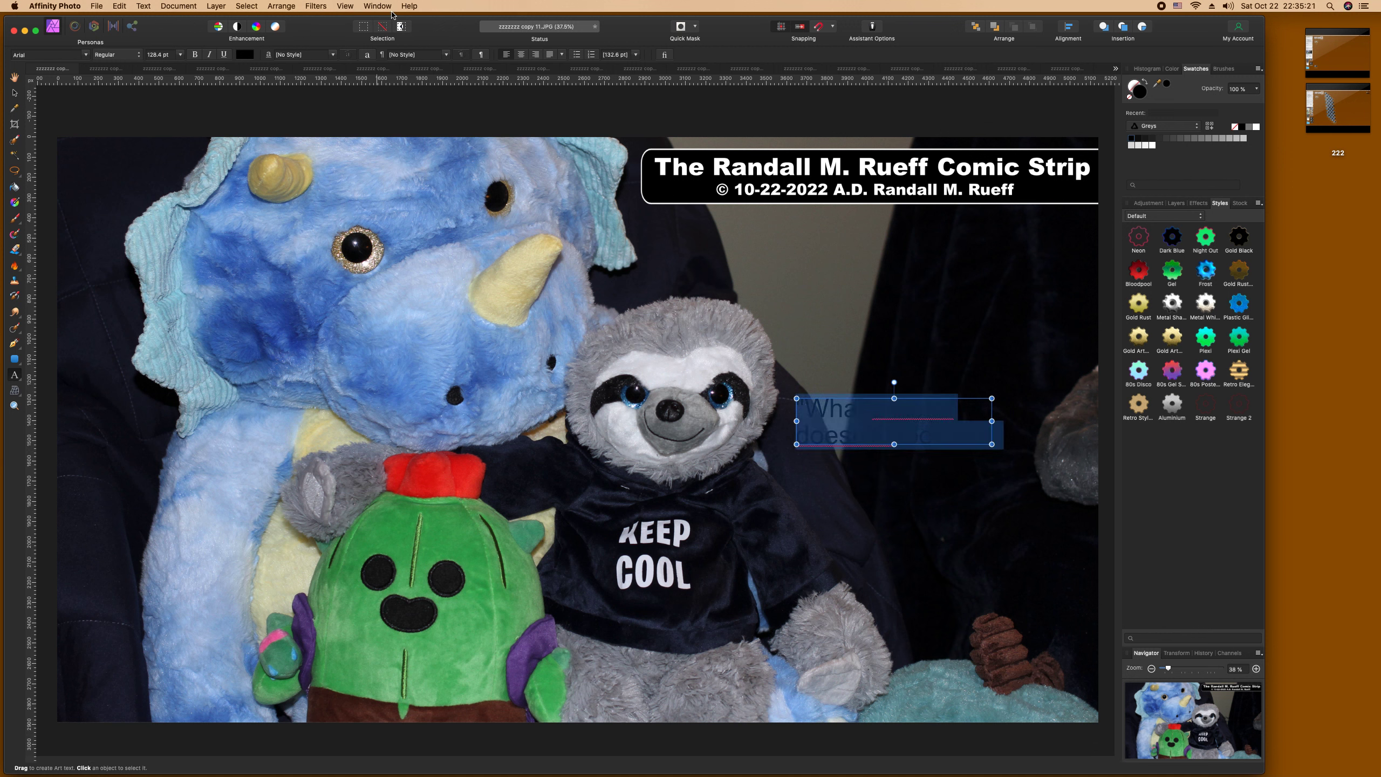
left_click(245, 55)
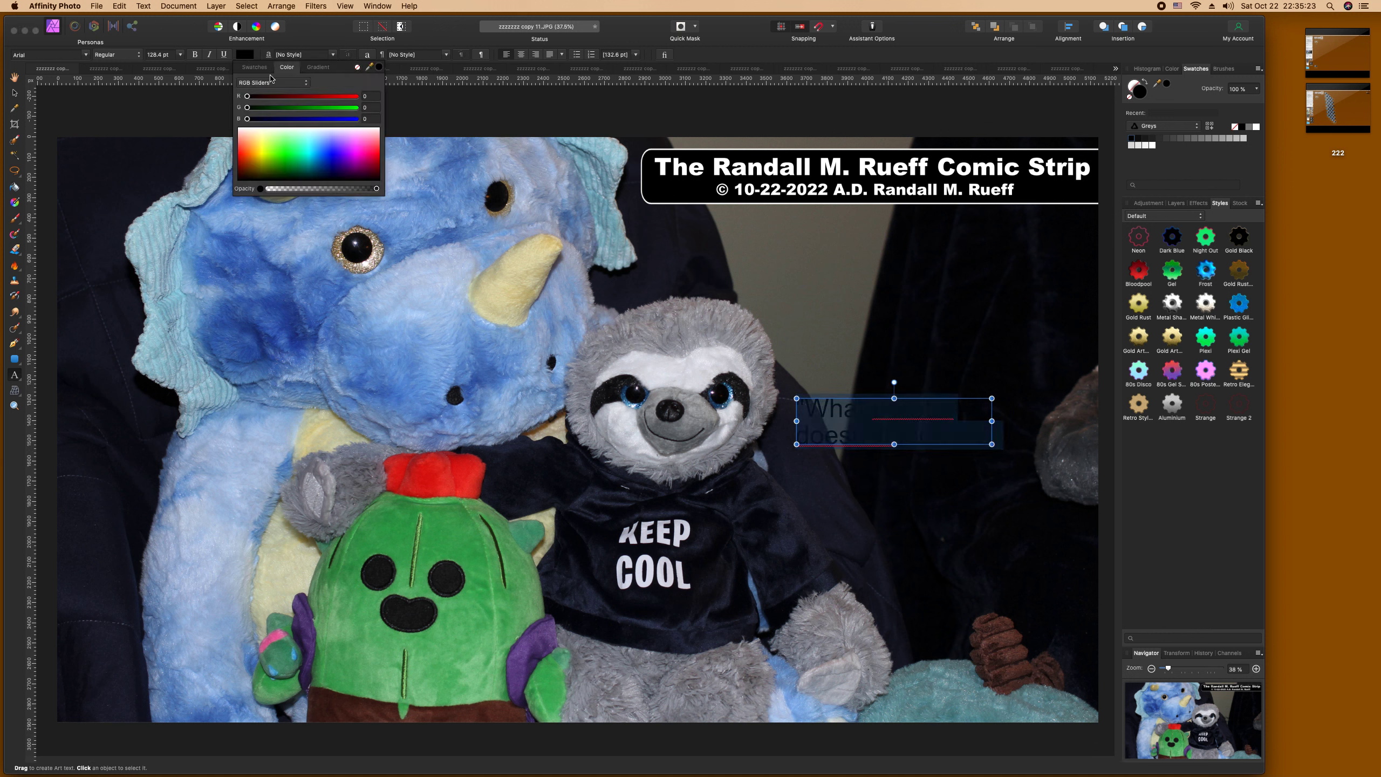
left_click(310, 131)
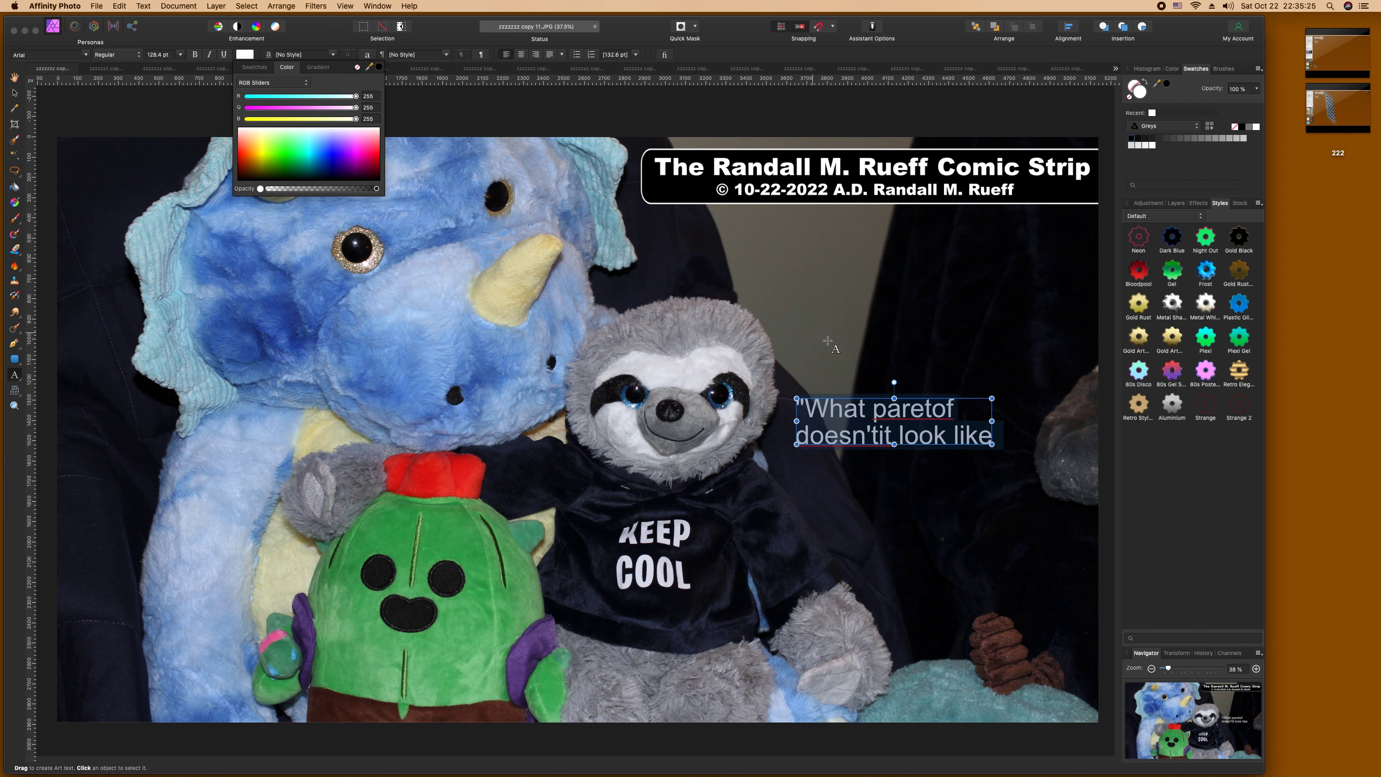
Step: Correct the first two caption lines to read "What part of" and "doesn't it look like"
left_click(918, 405)
key("BackSpace")
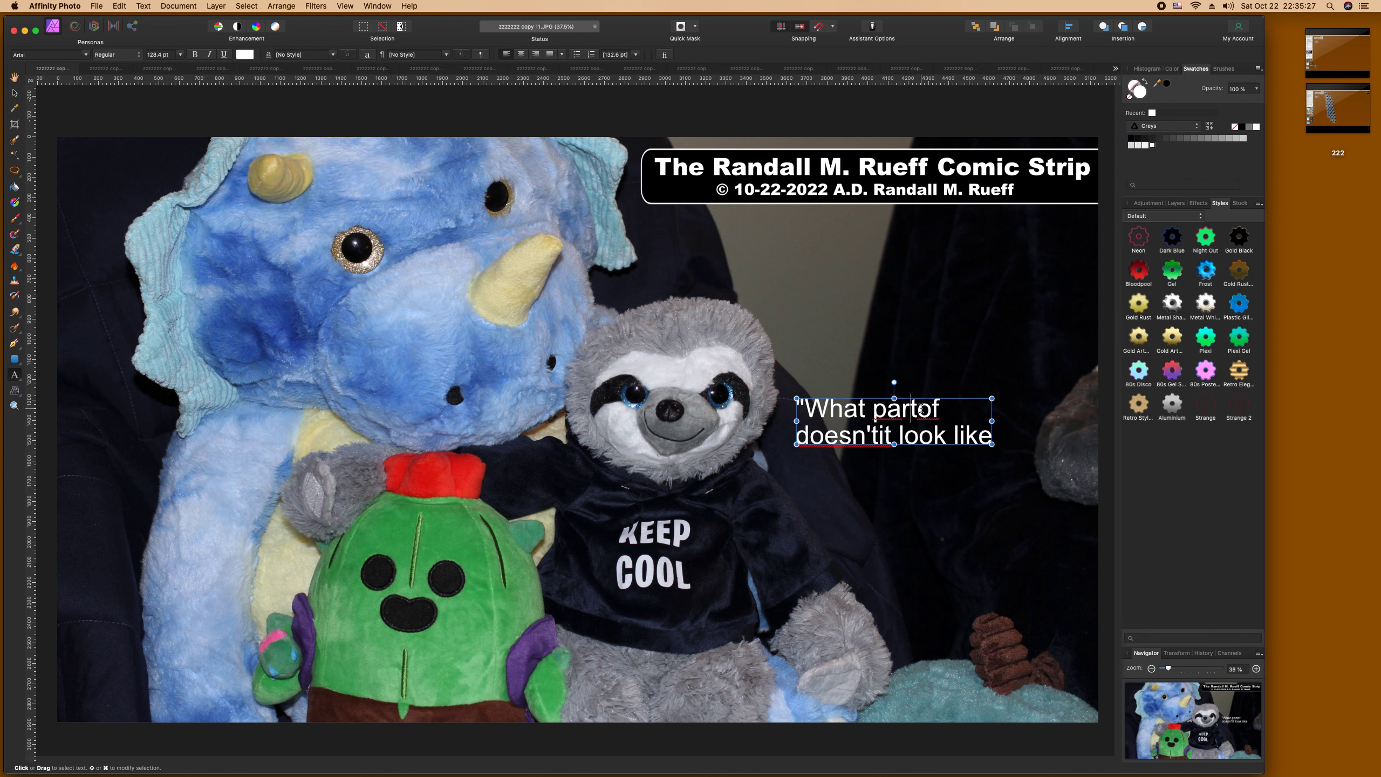
left_click(880, 438)
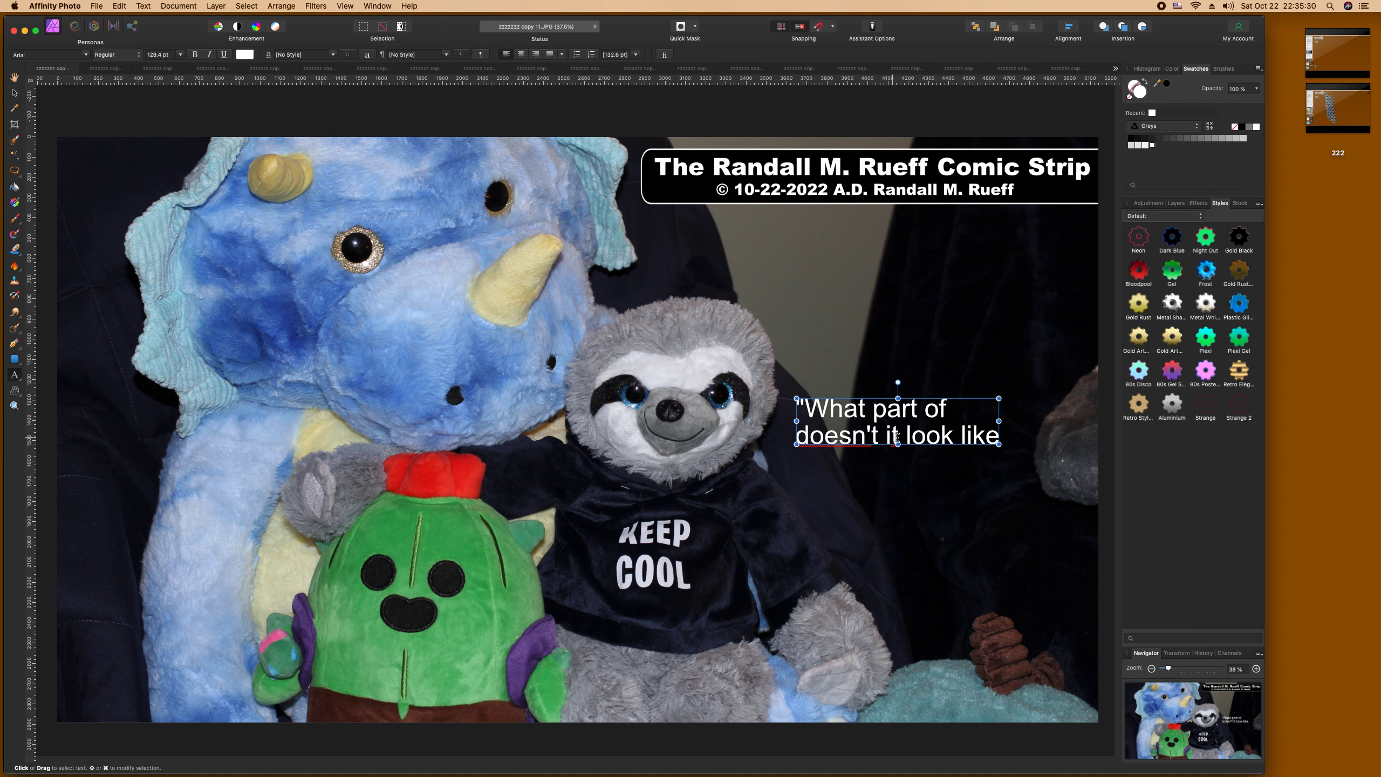
Step: Extend the caption with two more lines reading "weare behaving" and "don'tyopu understand?"
left_click(998, 439)
type("wea")
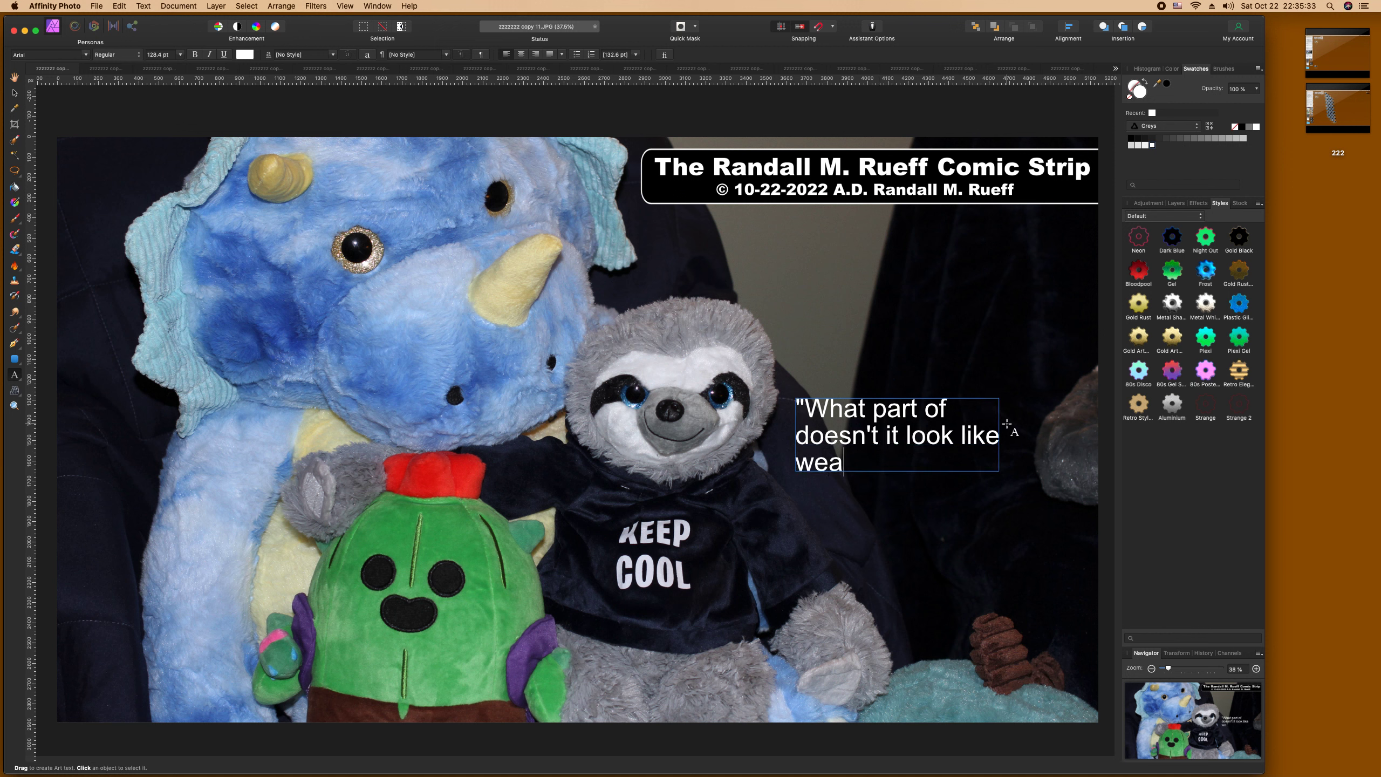
type("re behav")
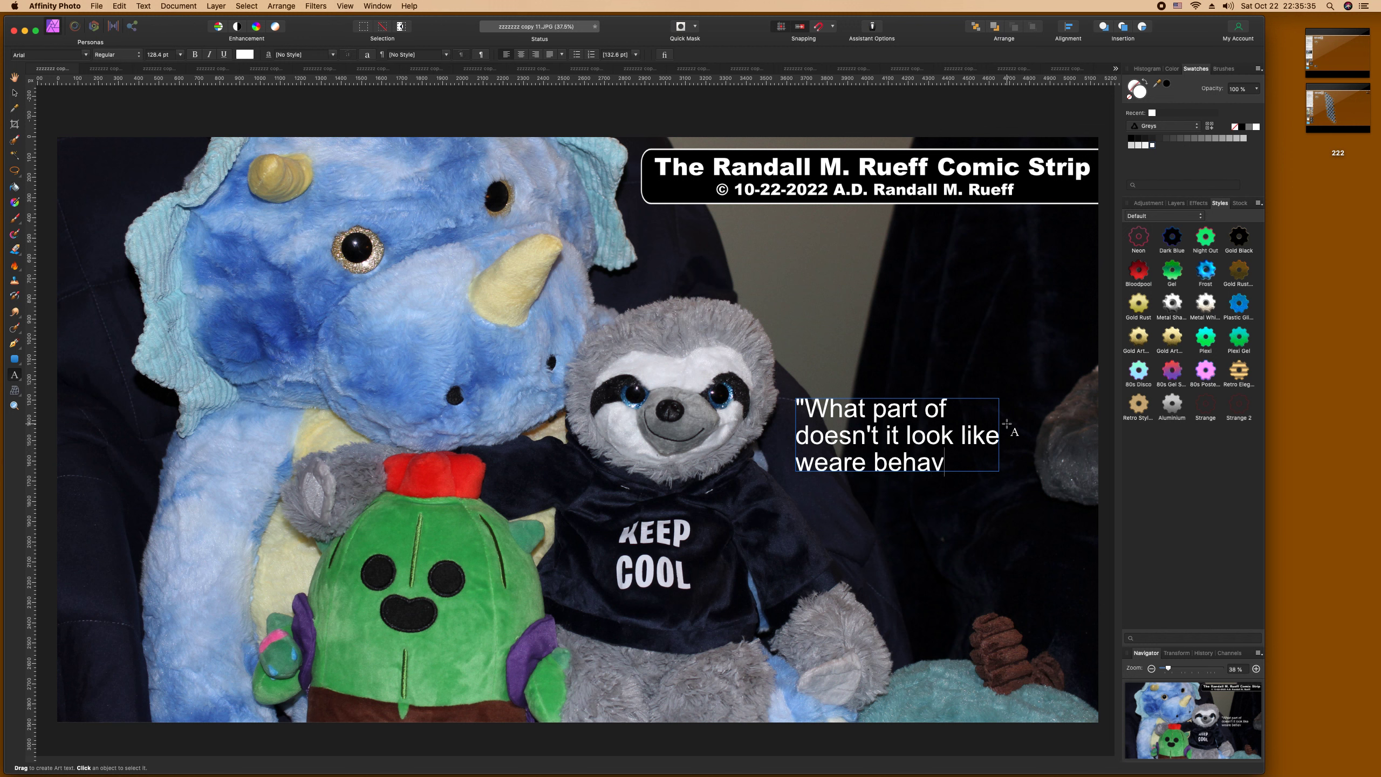
type("ing")
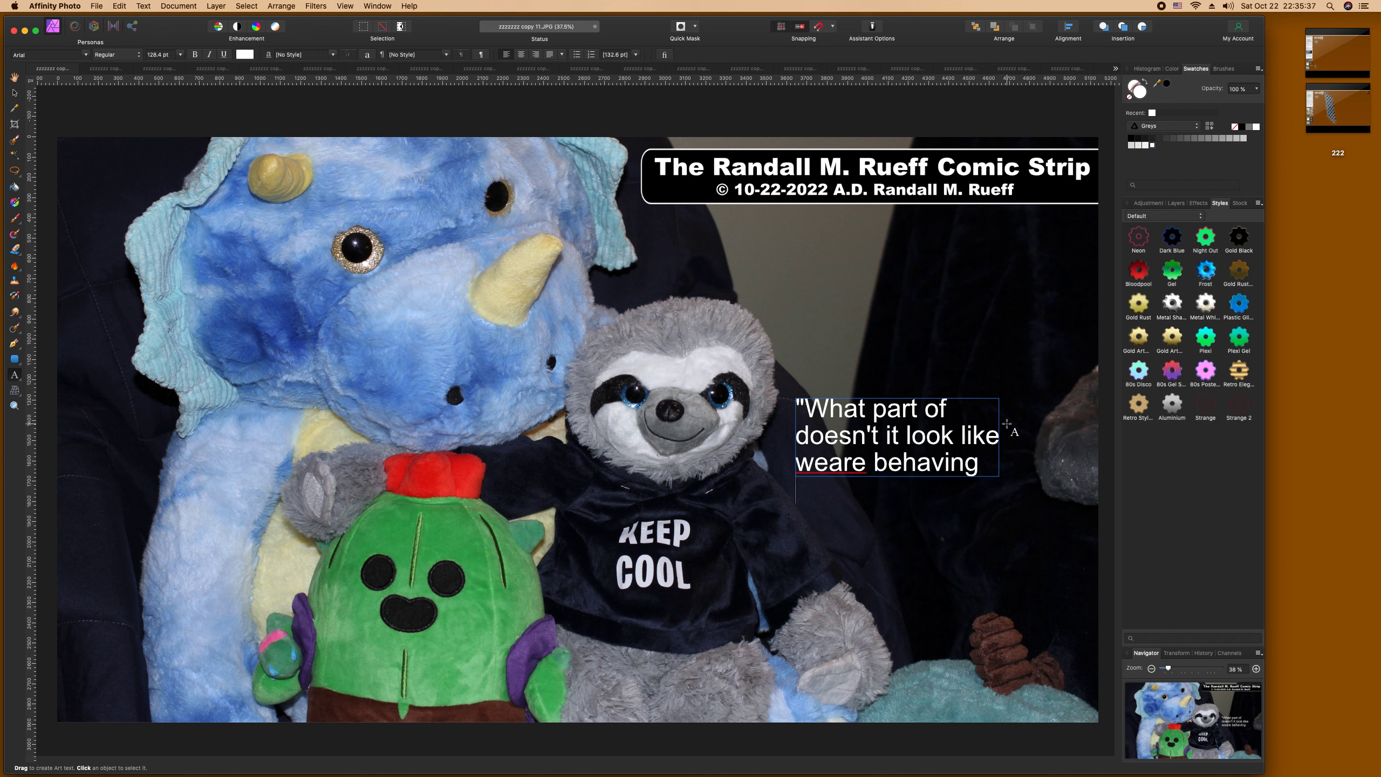
type(" don'tyopu ")
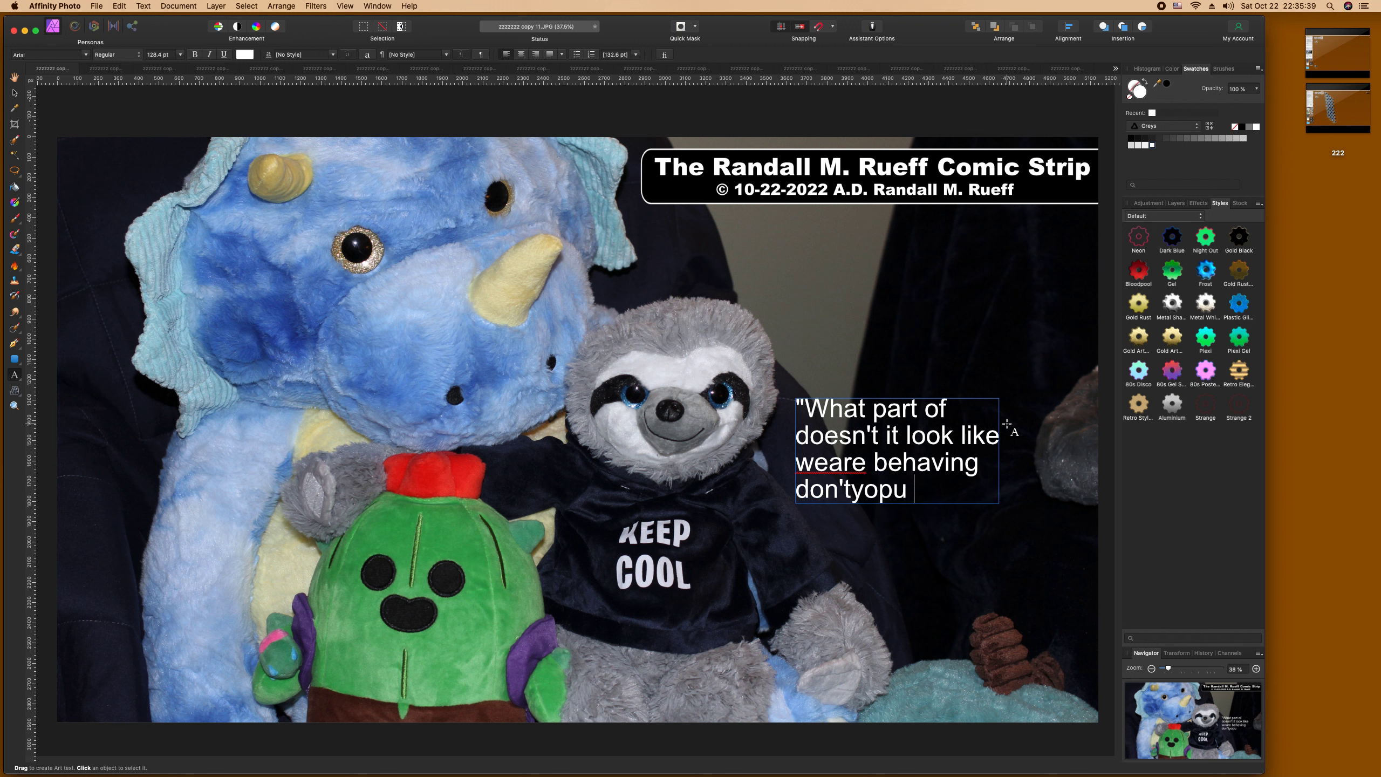
type("understand?")
key("Escape")
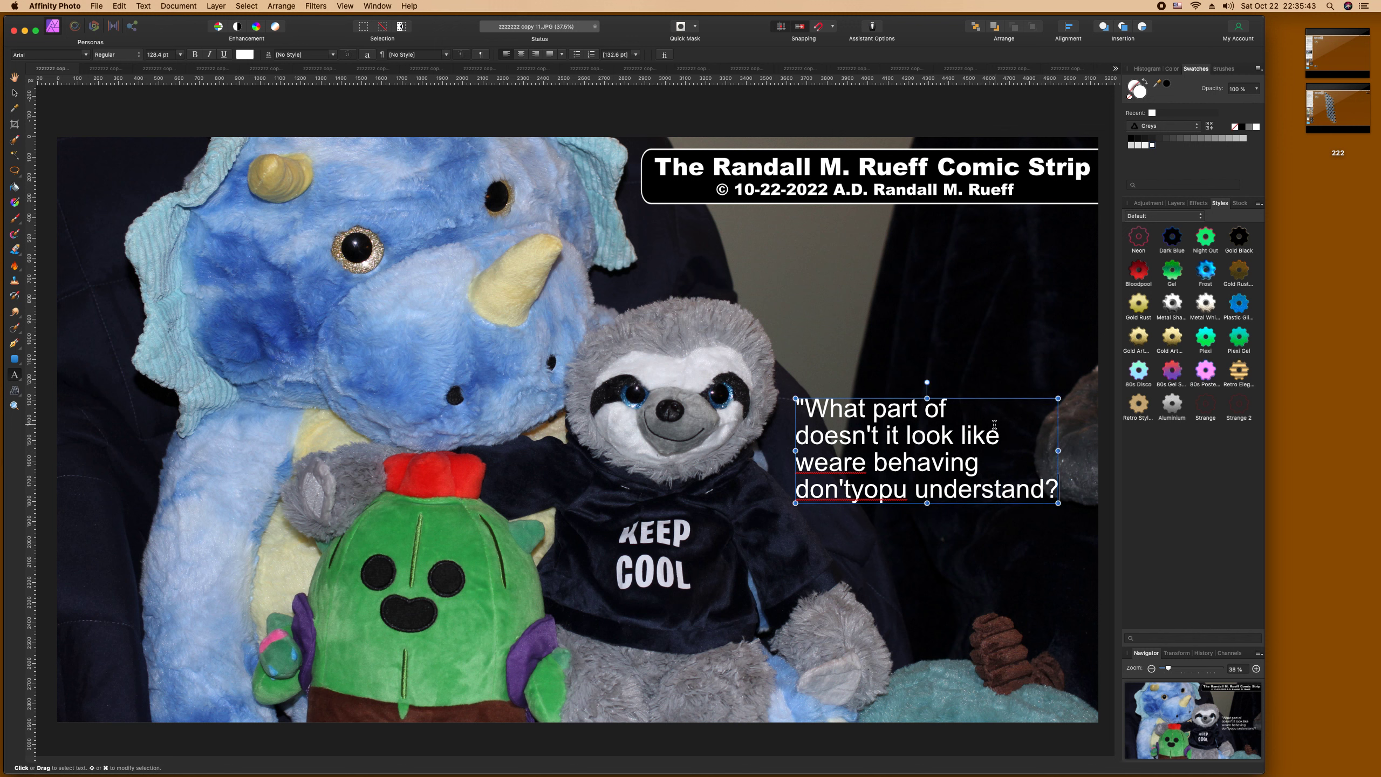
Step: Fix the typos in the last two caption lines so they read "we are behaving" and "don't you understand?"
left_click(855, 491)
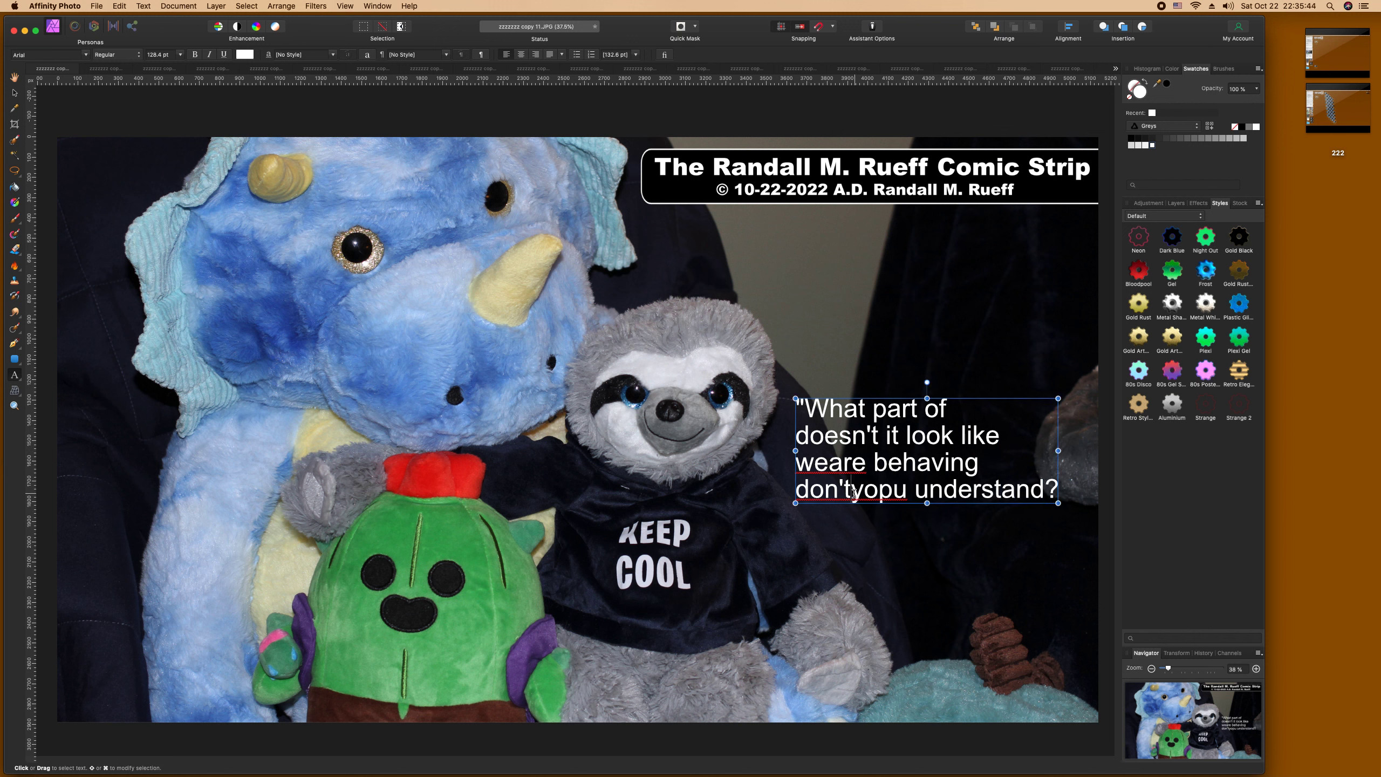
left_click(832, 466)
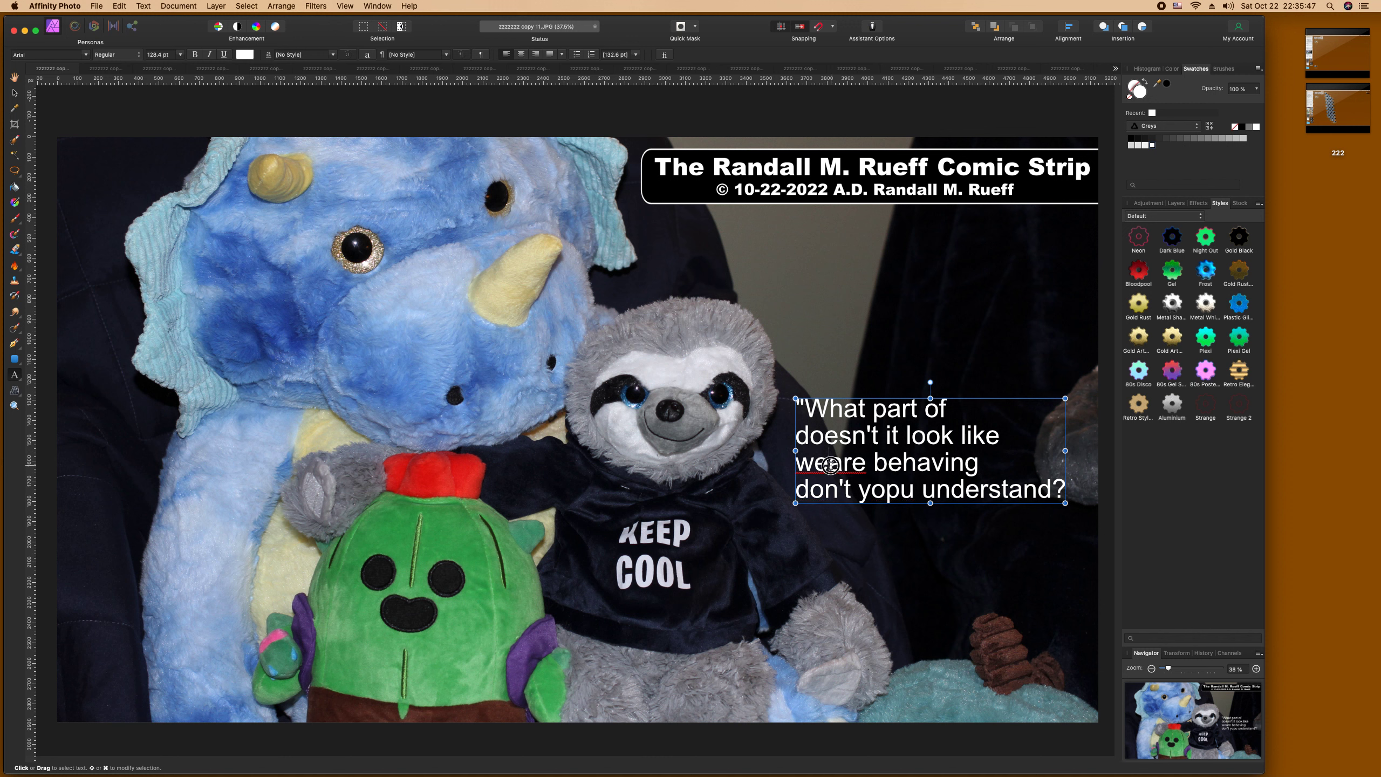
left_click(898, 489)
key("BackSpace")
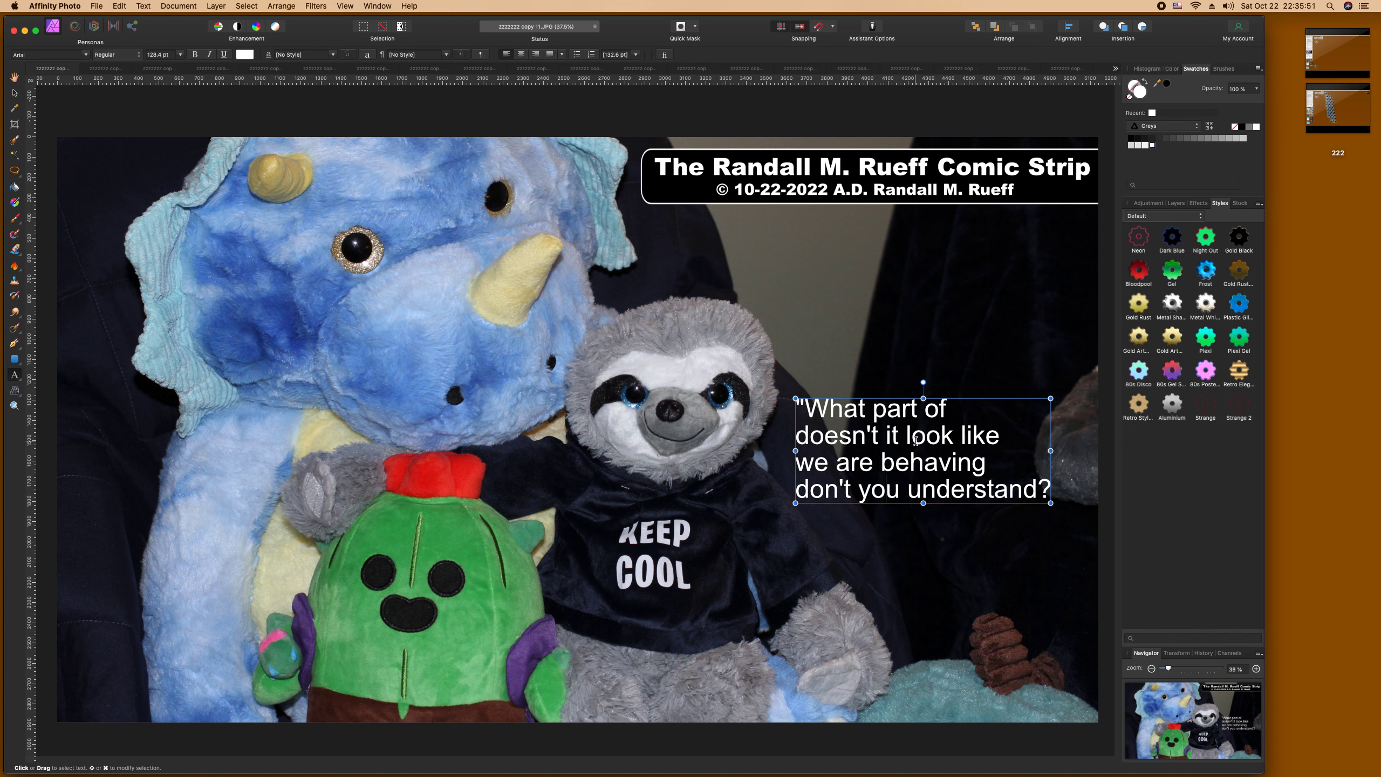
Step: Set the font of the whole caption to Arial Black
key("super+a")
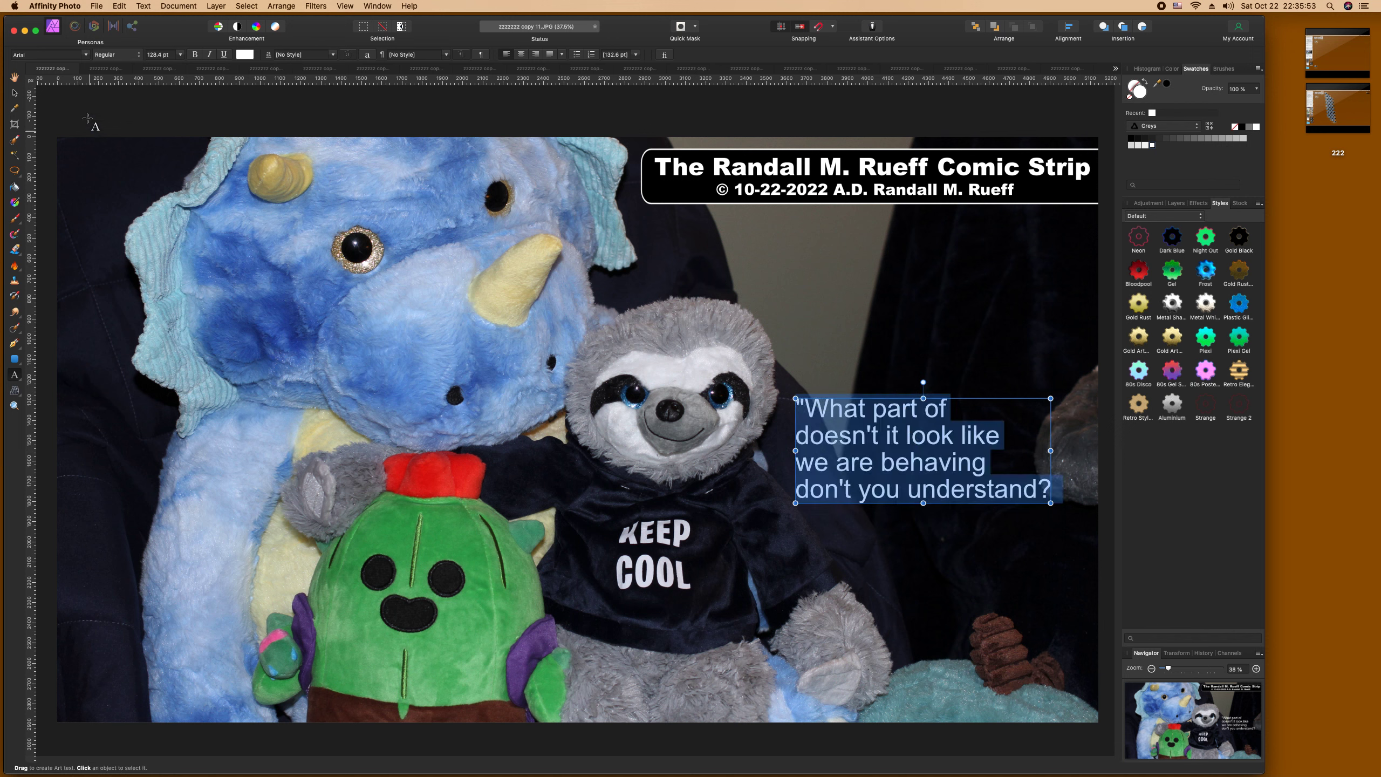
left_click(85, 55)
left_click(164, 250)
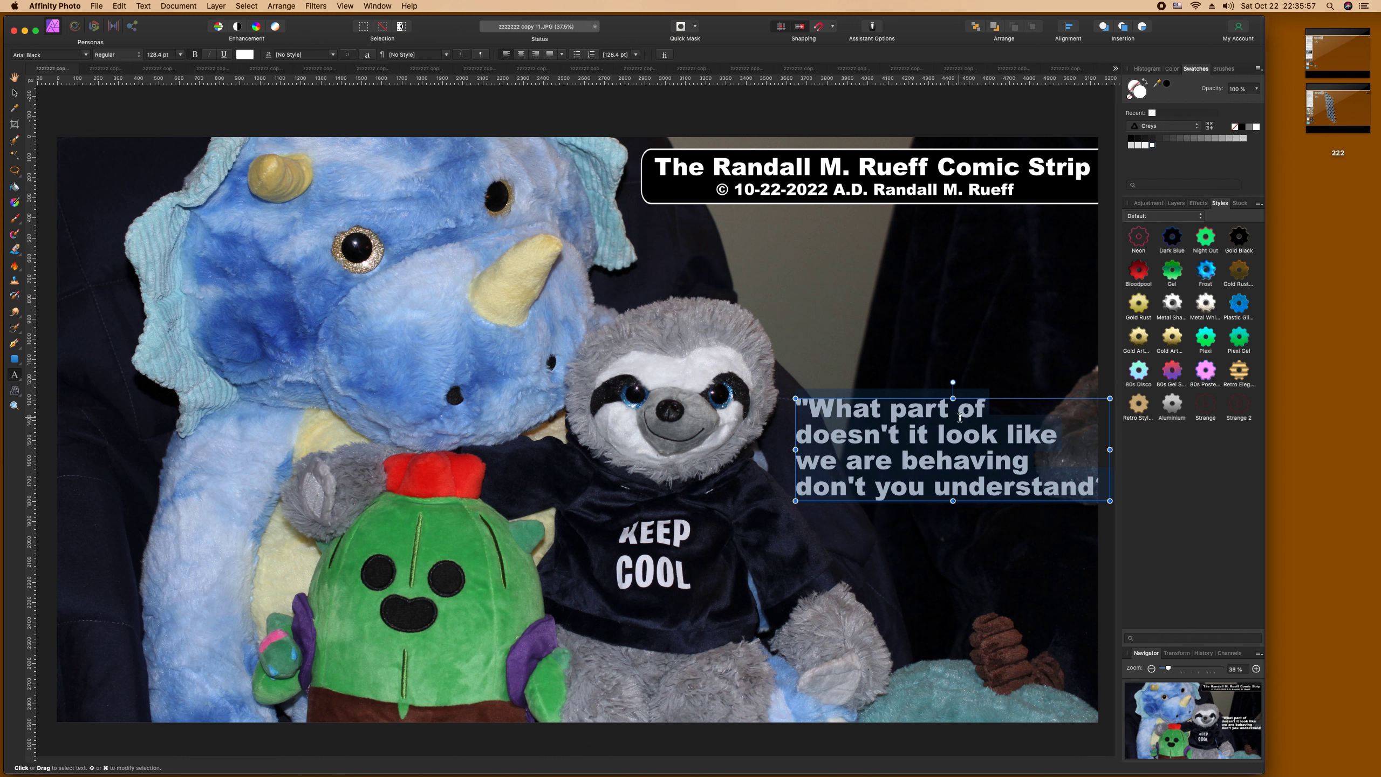
Step: Move the word "like" to the start of the caption's third line and centre-align all the text
left_click(1006, 436)
key("Return")
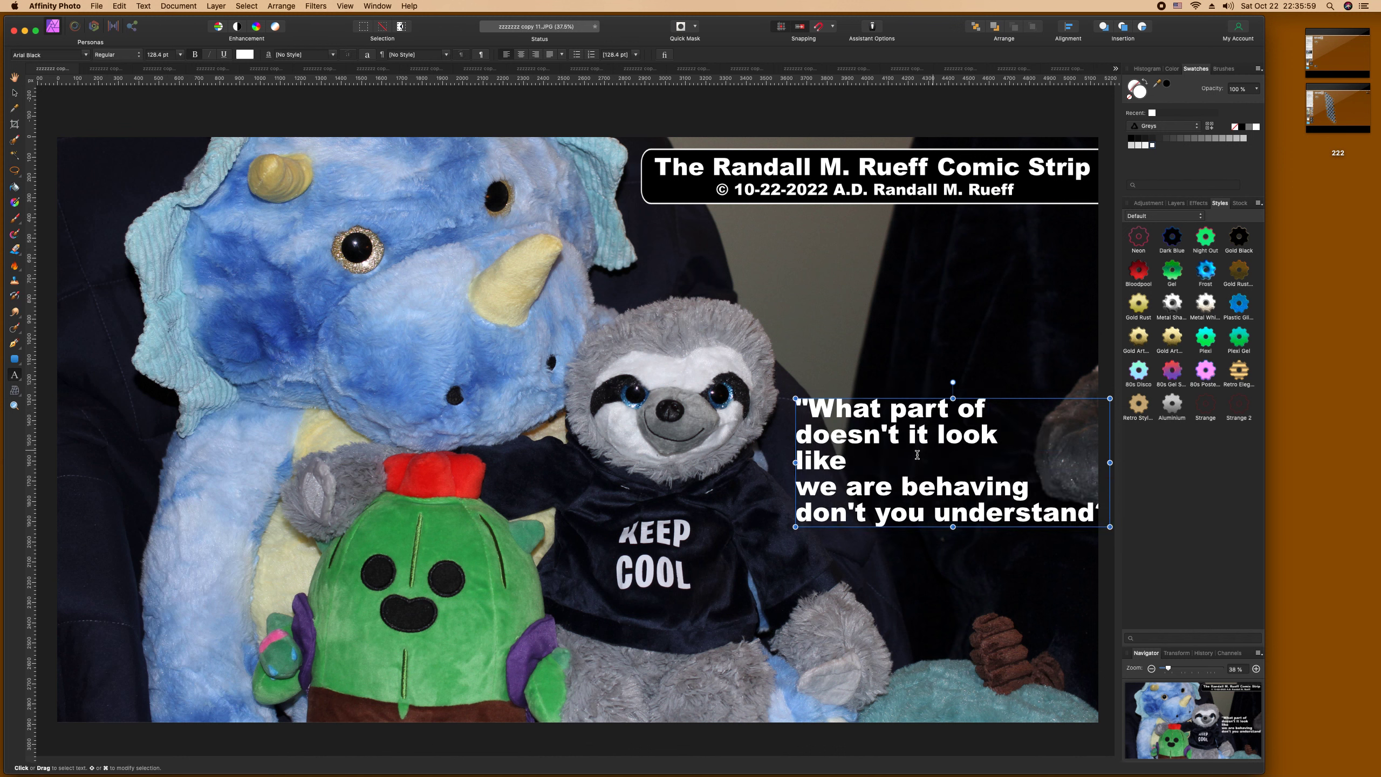
left_click(798, 487)
key("BackSpace")
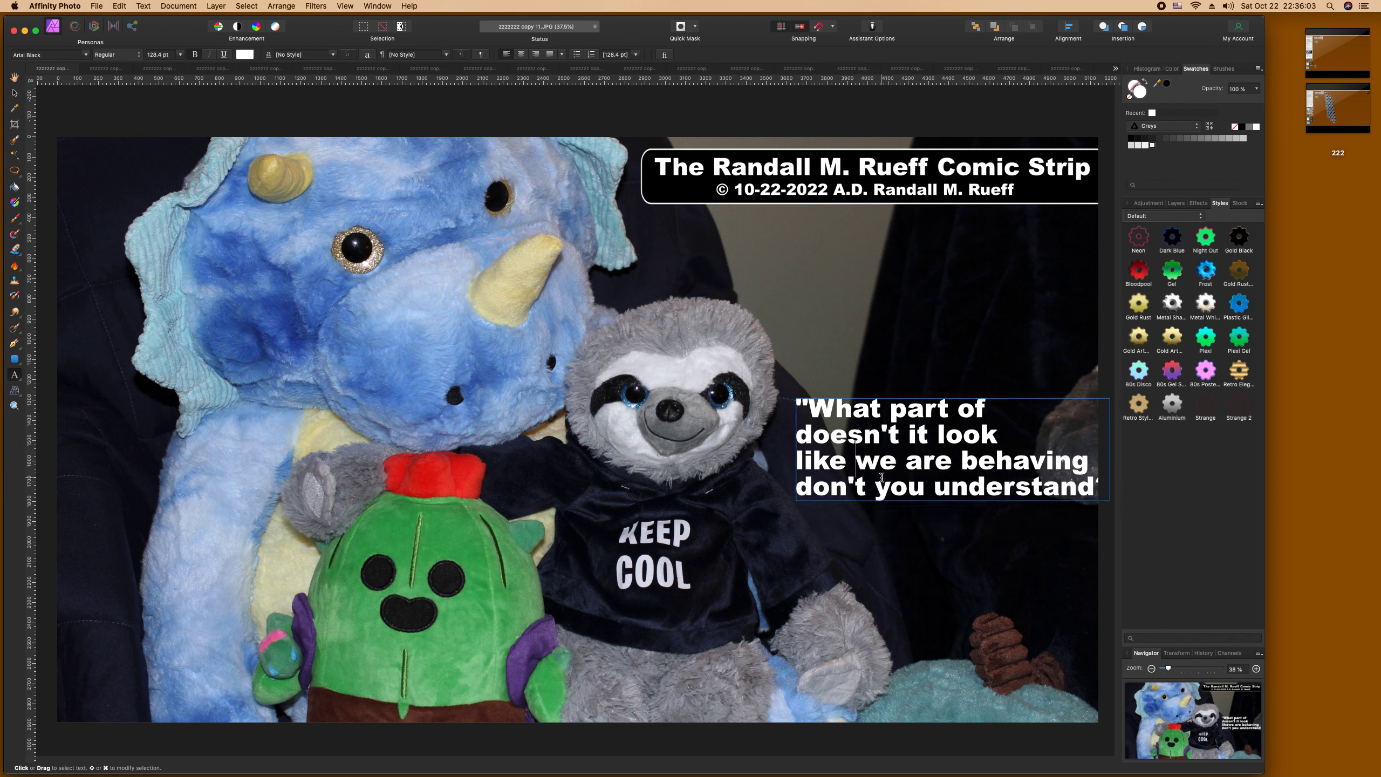
key("super+a")
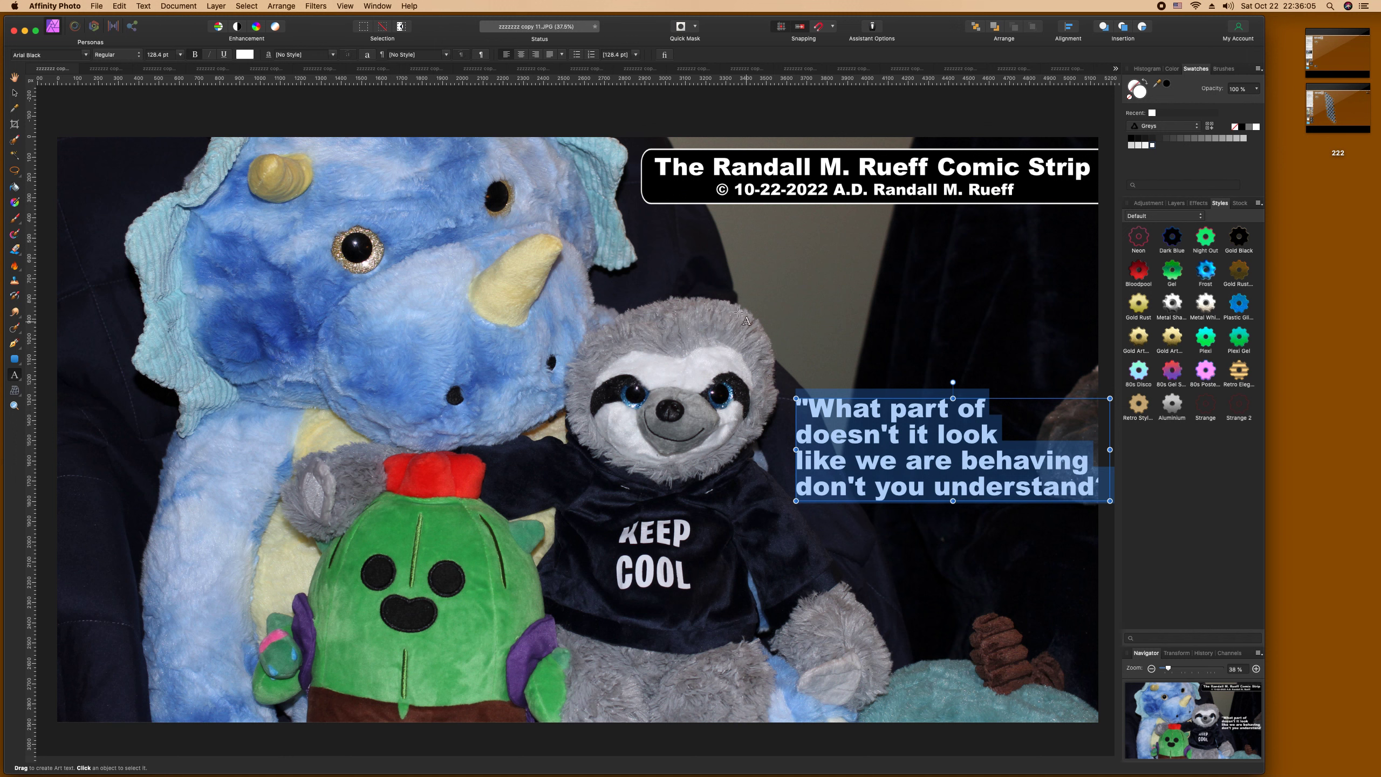
left_click(521, 55)
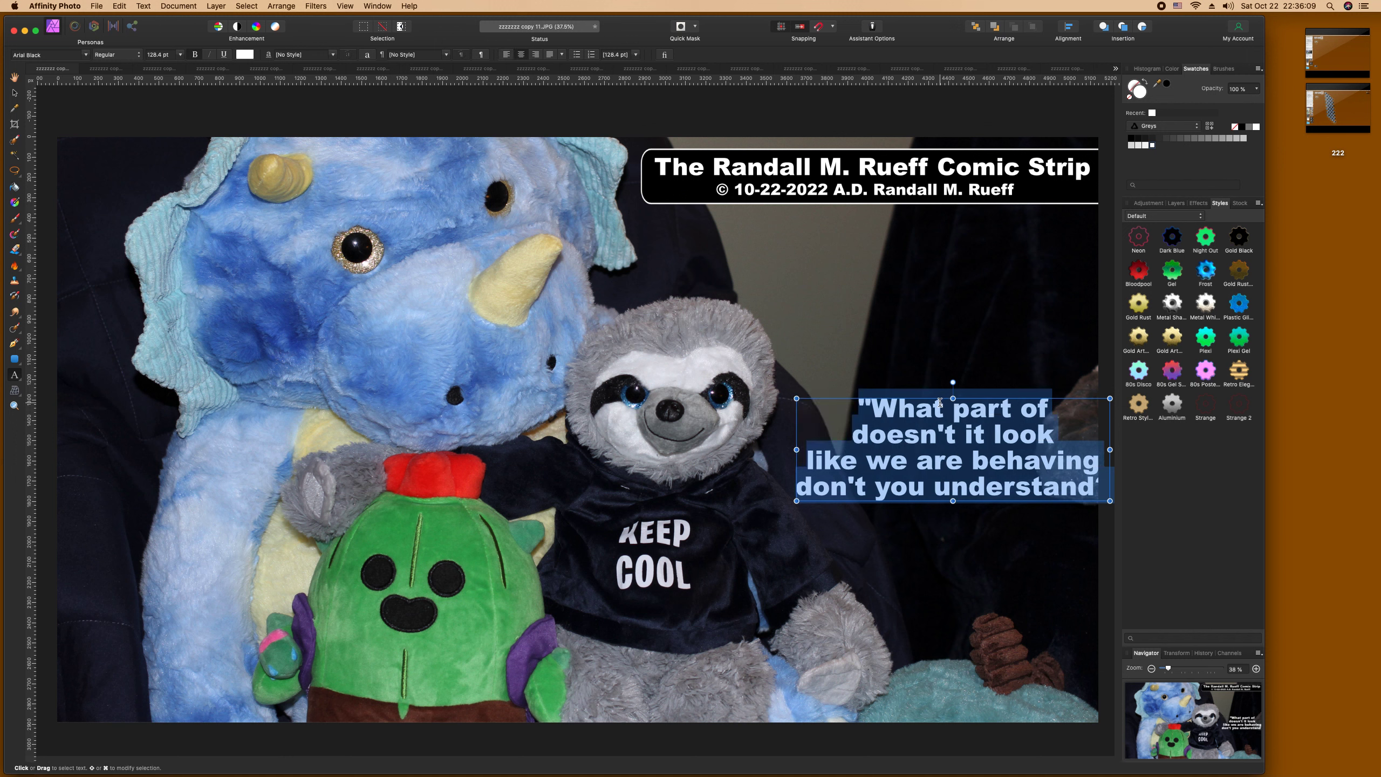
Step: Shrink the caption to about 97 pt and place it in the dark area beside the sloth's face
left_click(15, 92)
left_click_drag(797, 398, 873, 423)
left_click_drag(970, 461, 890, 428)
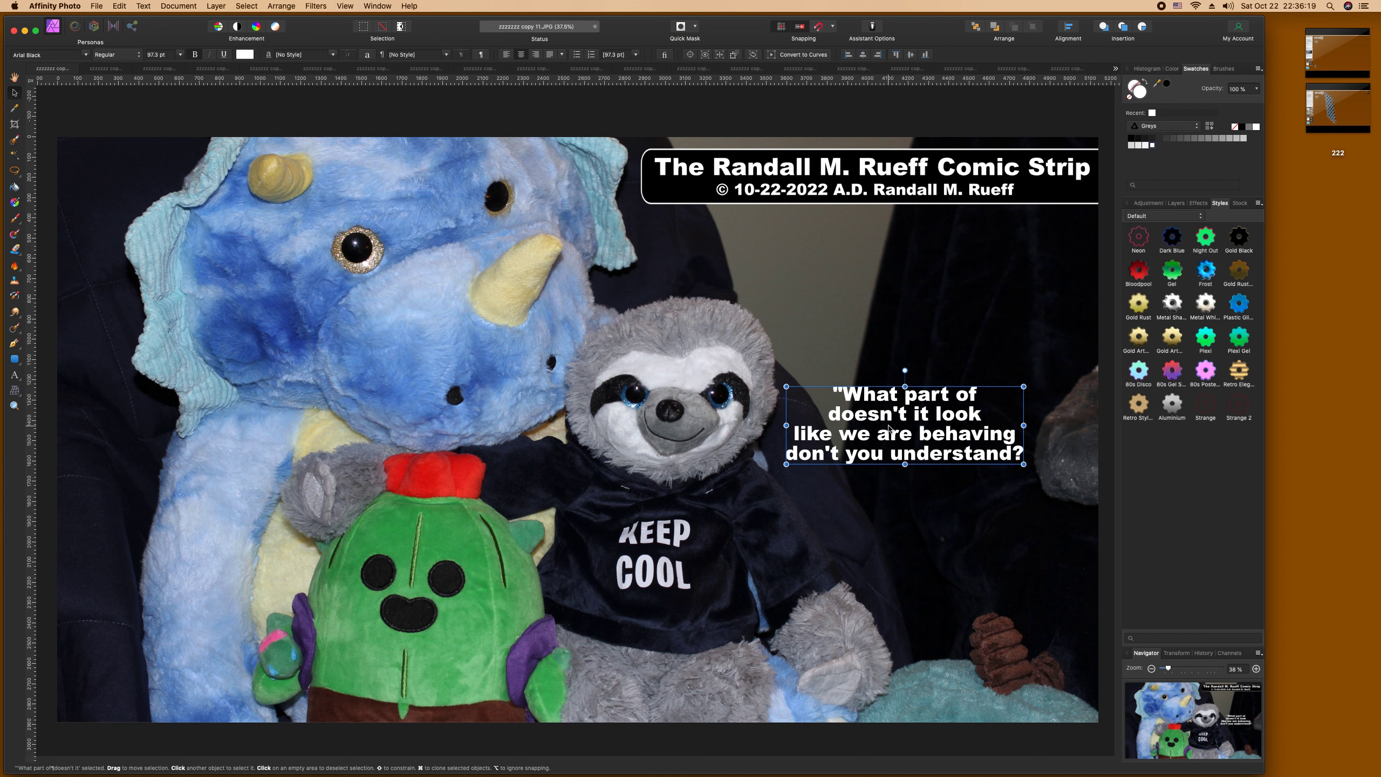
Step: Rebreak the caption into three lines, "What part of doesn't it", "look like we are behaving" and "don't you understand?", and add a closing quotation mark
double_click(831, 413)
key("BackSpace")
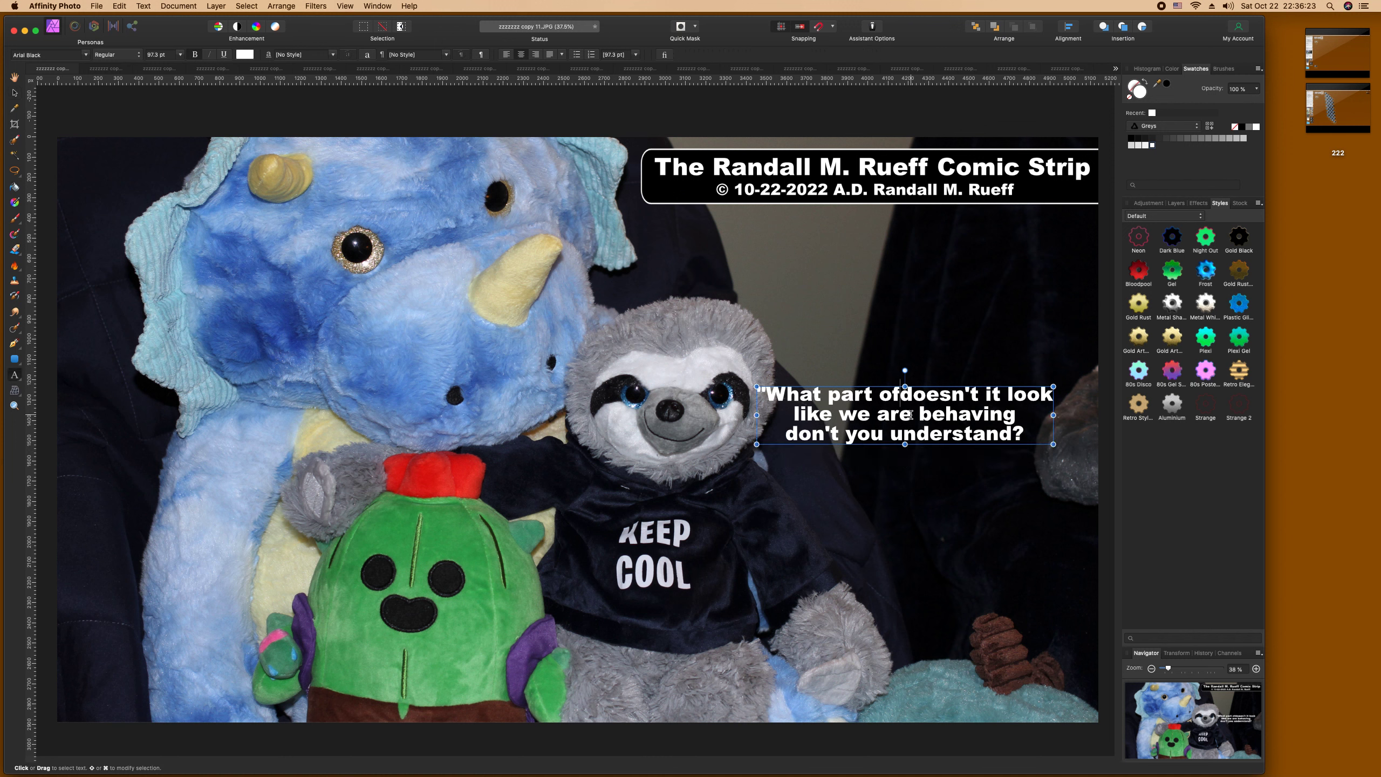
left_click(1010, 393)
key("BackSpace")
key("Return")
left_click(790, 435)
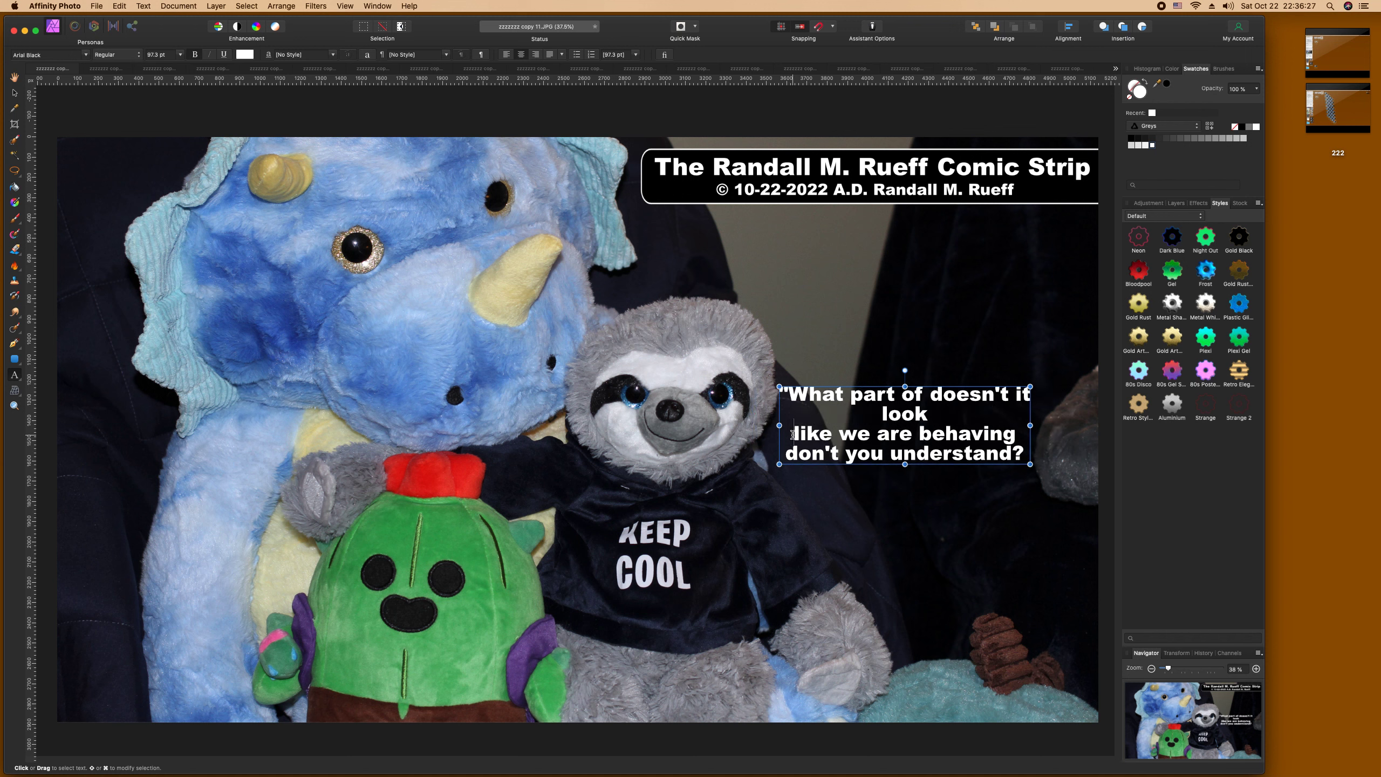
key("BackSpace")
key("Escape")
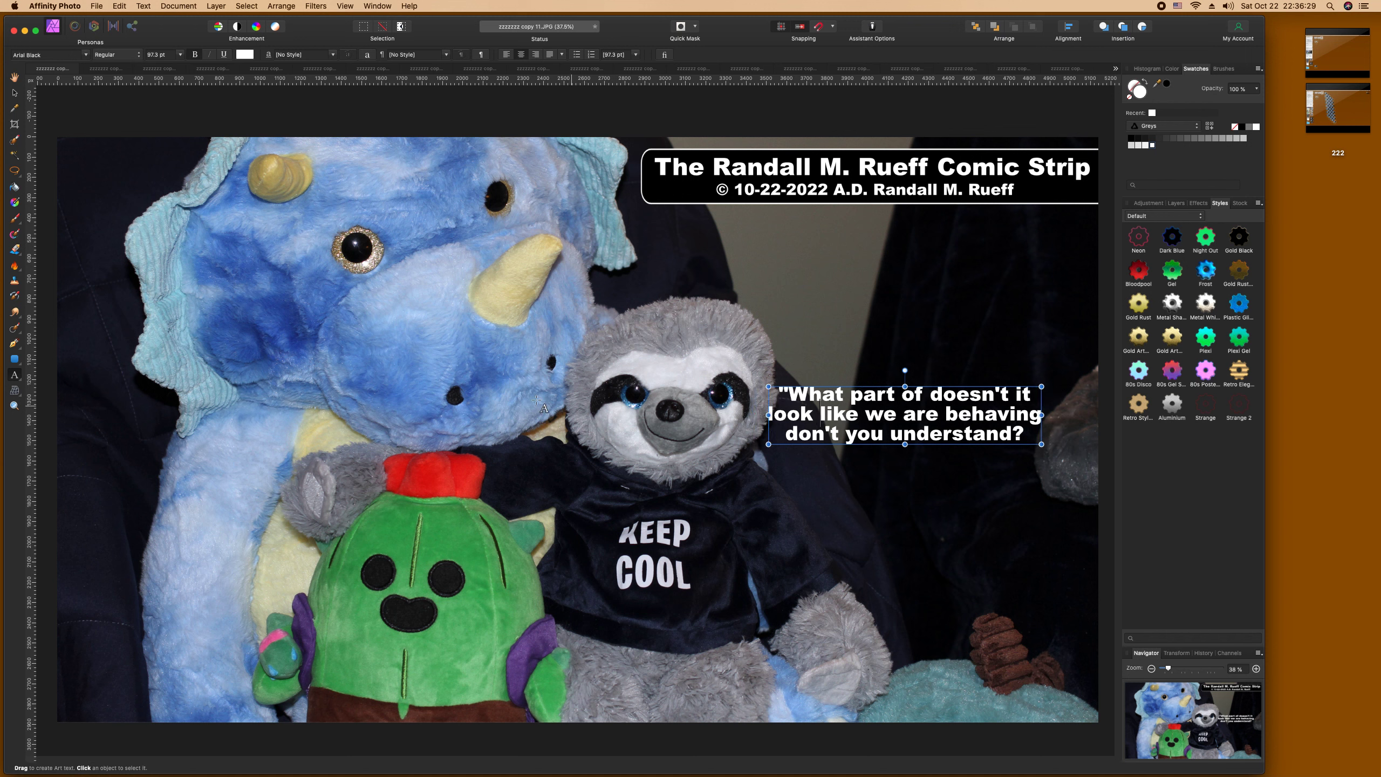
left_click(1038, 434)
type("\"")
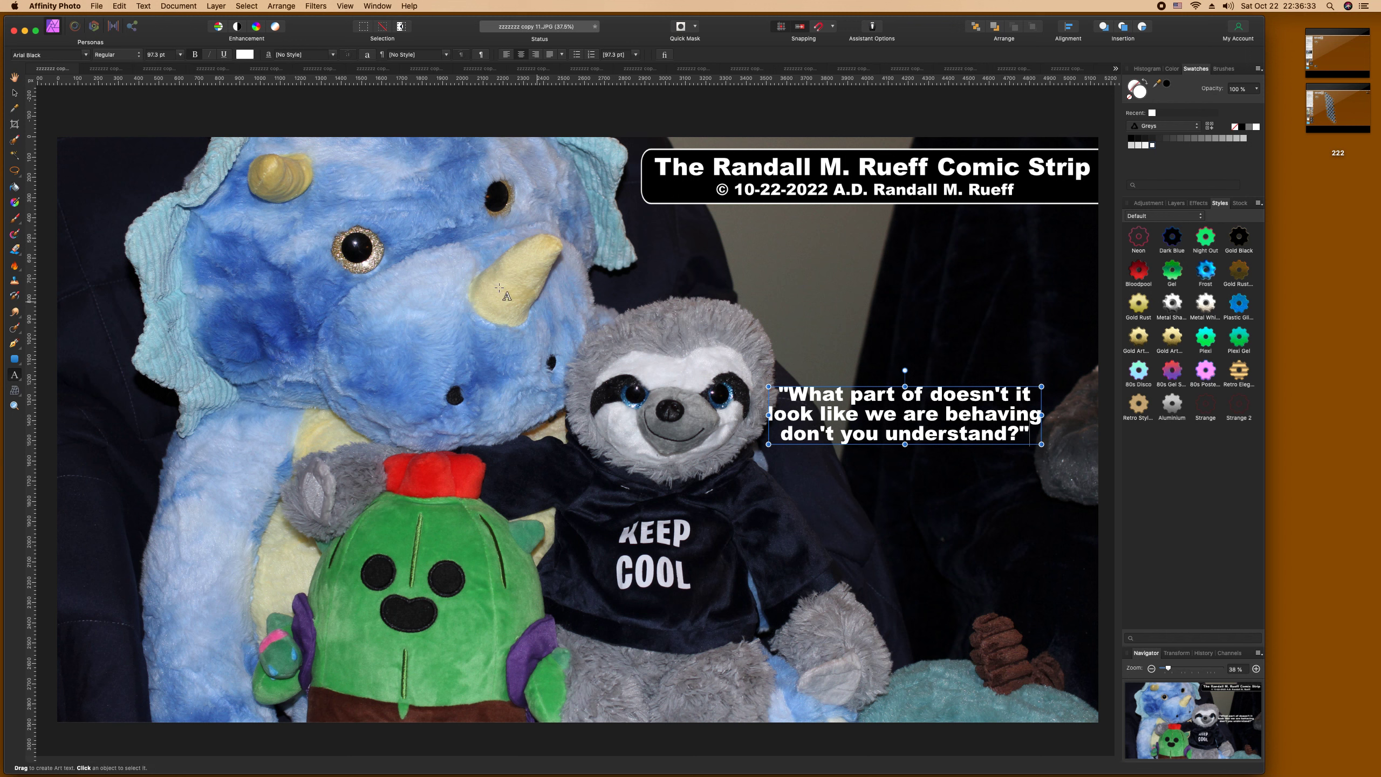
Step: Move the caption slightly lower beside the sloth and enlarge it to about 111 pt
left_click(15, 92)
left_click_drag(895, 434, 899, 475)
left_click_drag(1046, 429, 1086, 423)
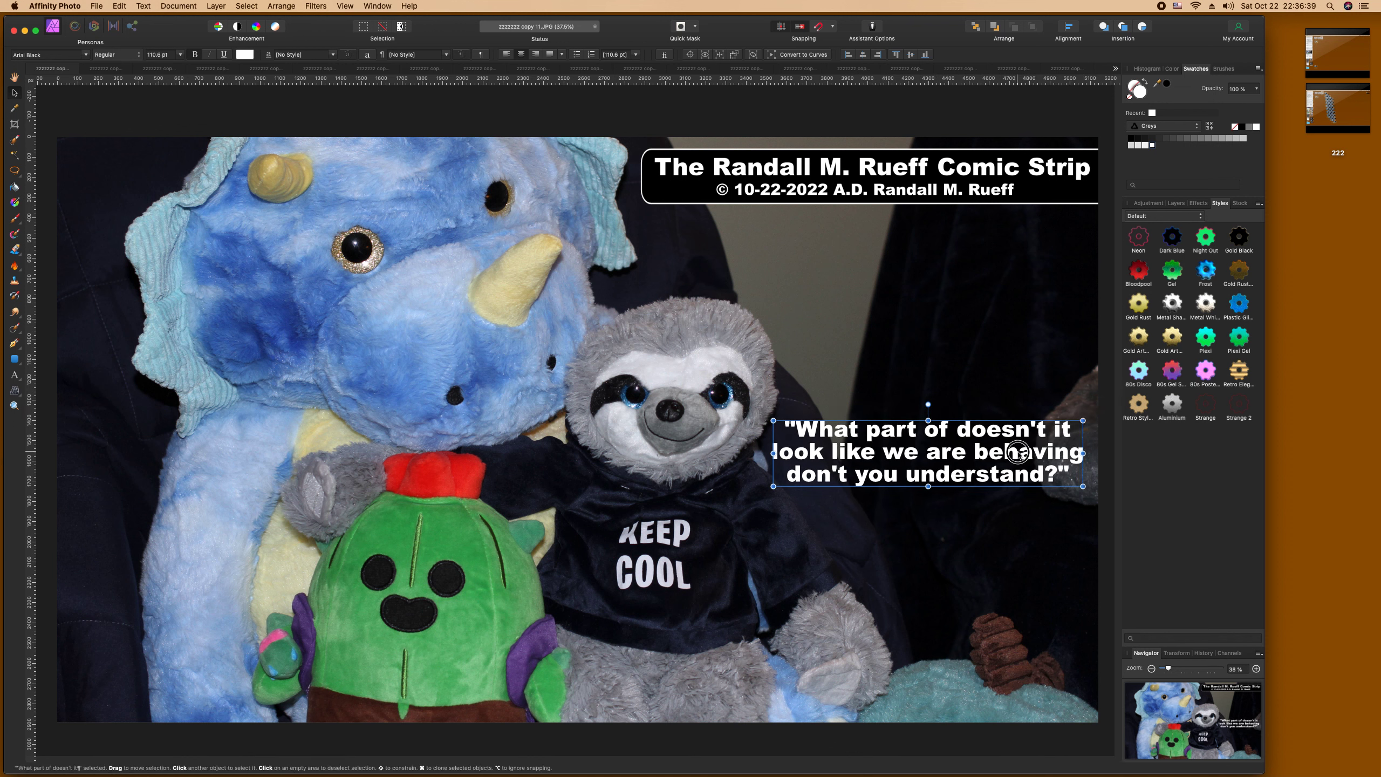
left_click_drag(1020, 454, 1018, 450)
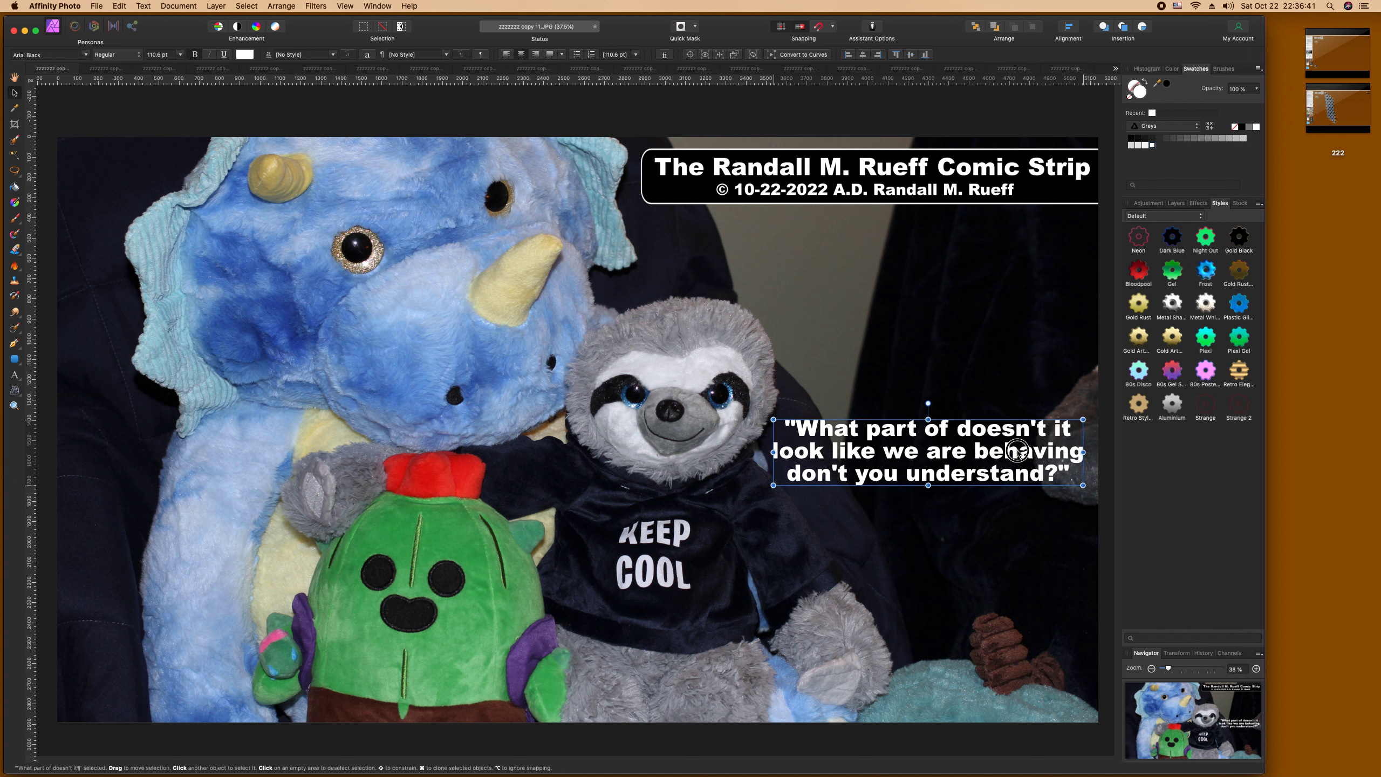
Step: Deselect the caption and save the image flattened
left_click(928, 375)
key("super+w")
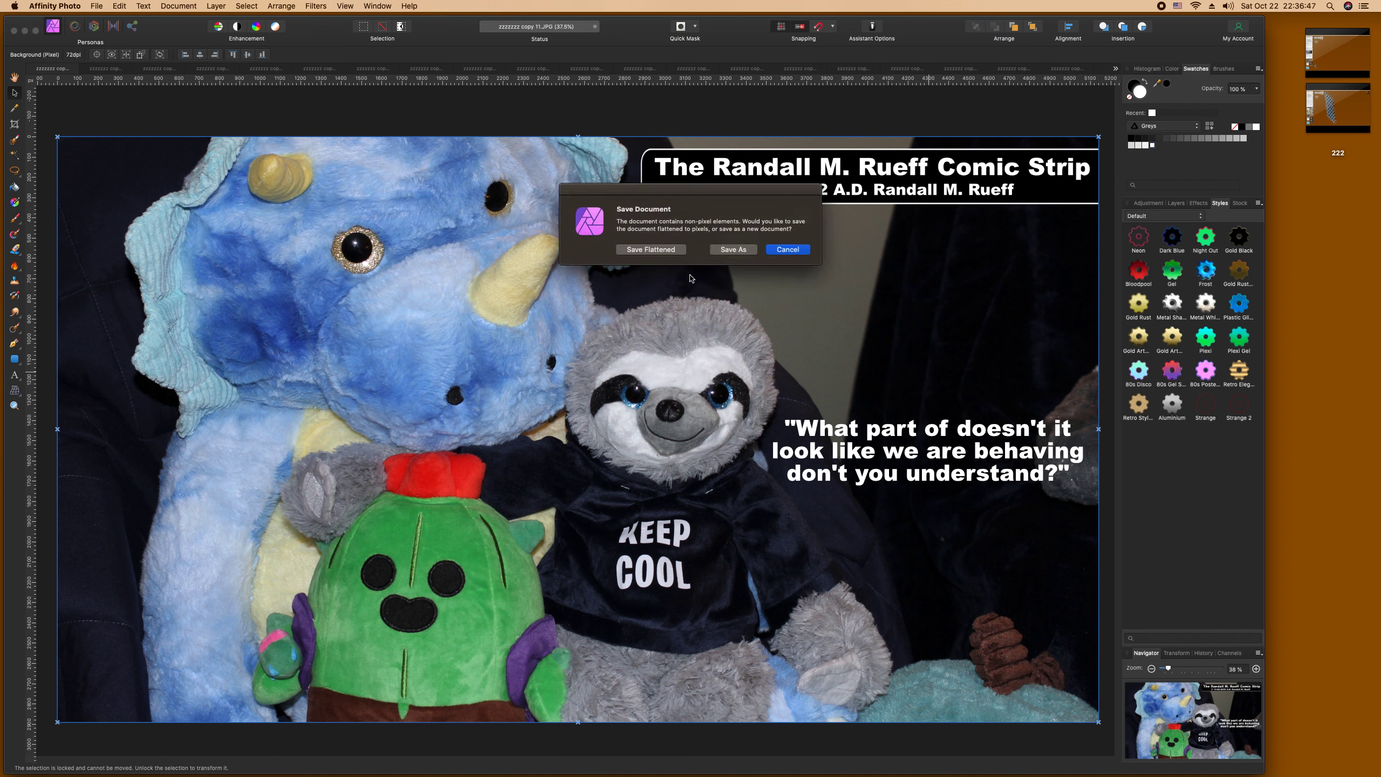
left_click(653, 249)
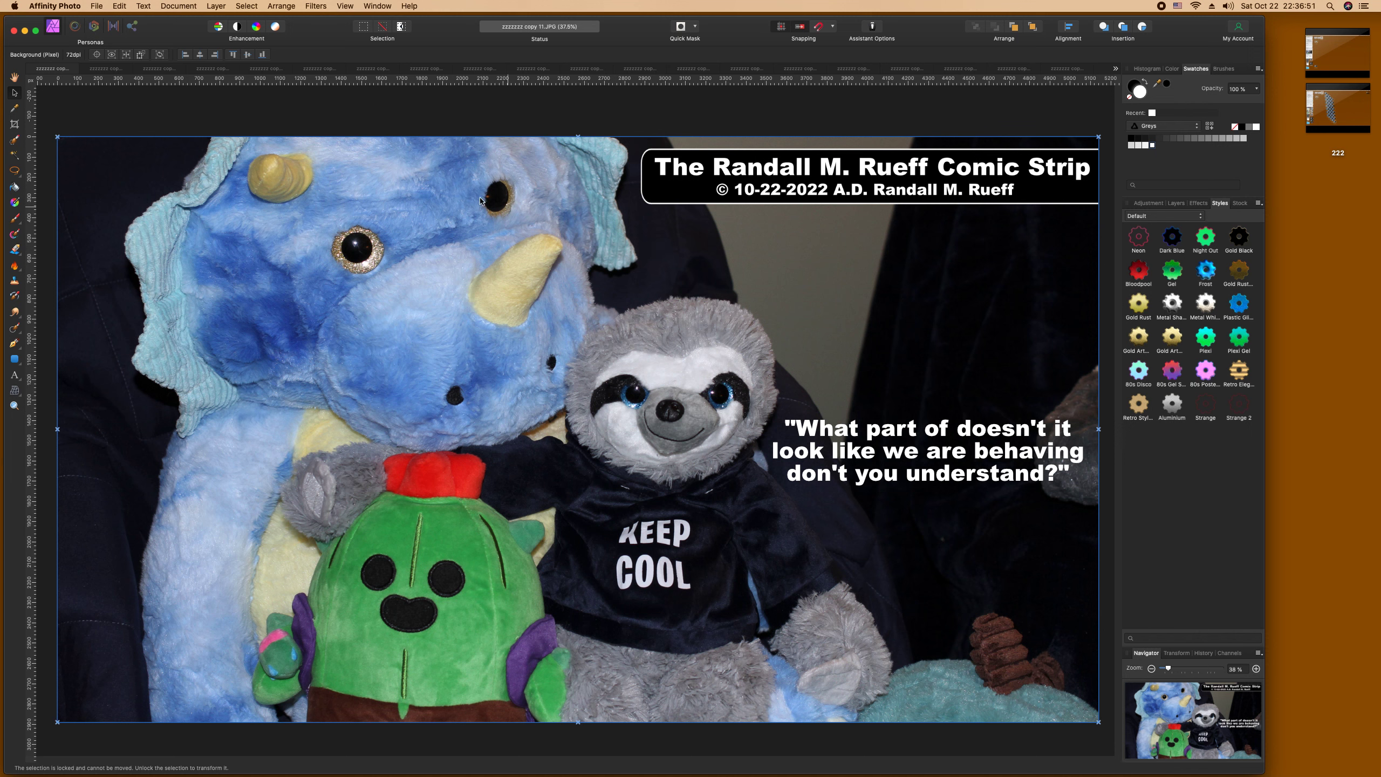
Step: In the copy 10 JPG, add artistic text beside the sloth reading "Behavior" with an opening quotation mark, and select the whole text
left_click(34, 70)
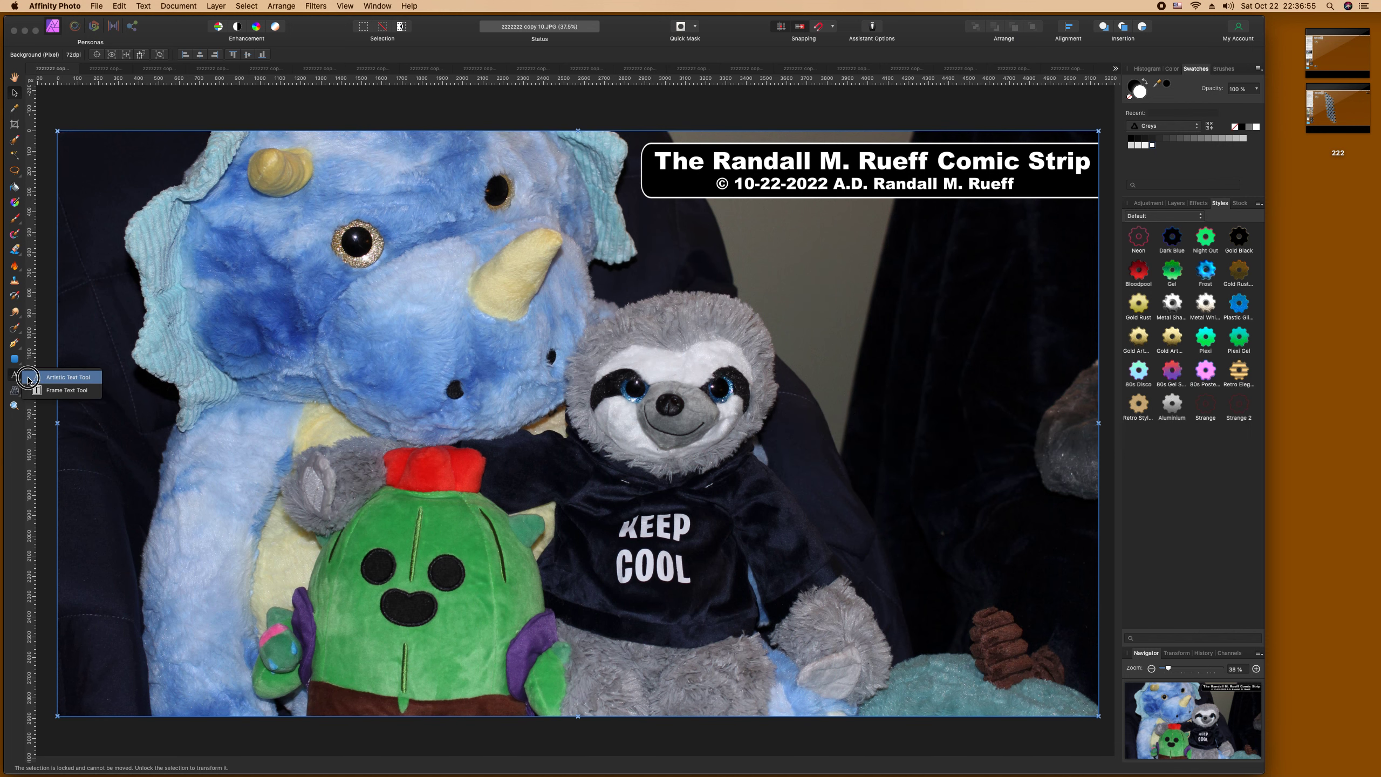
left_click(15, 375)
left_click_drag(790, 411, 791, 441)
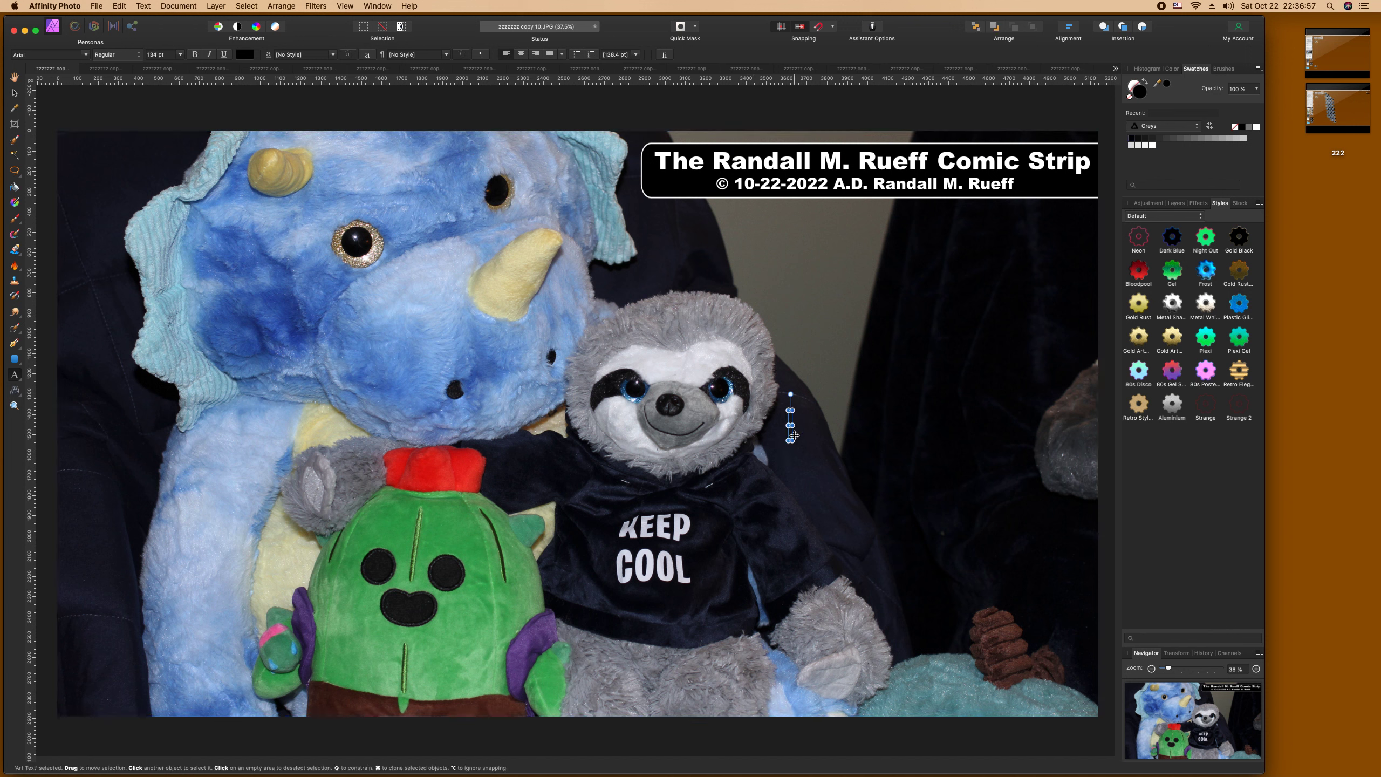
type("\"Behavior")
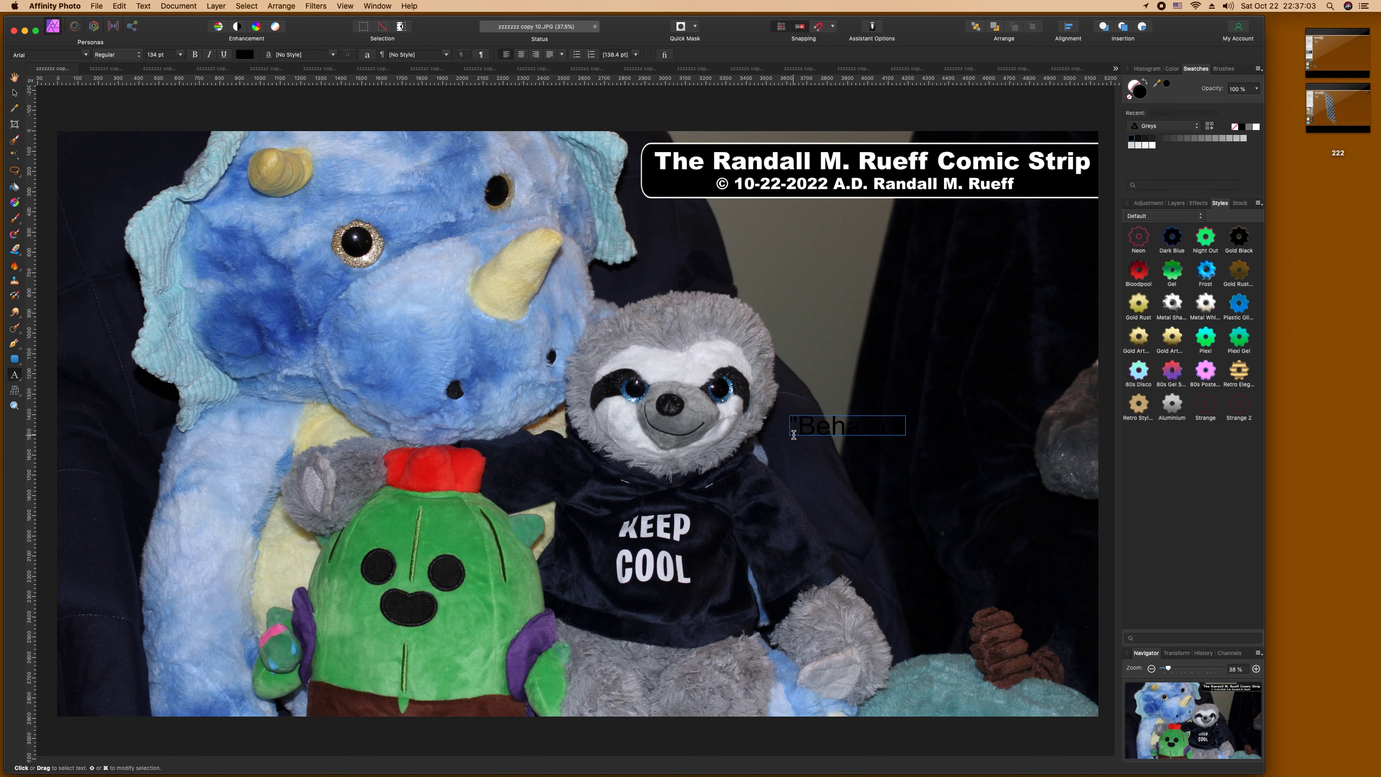
key("Escape")
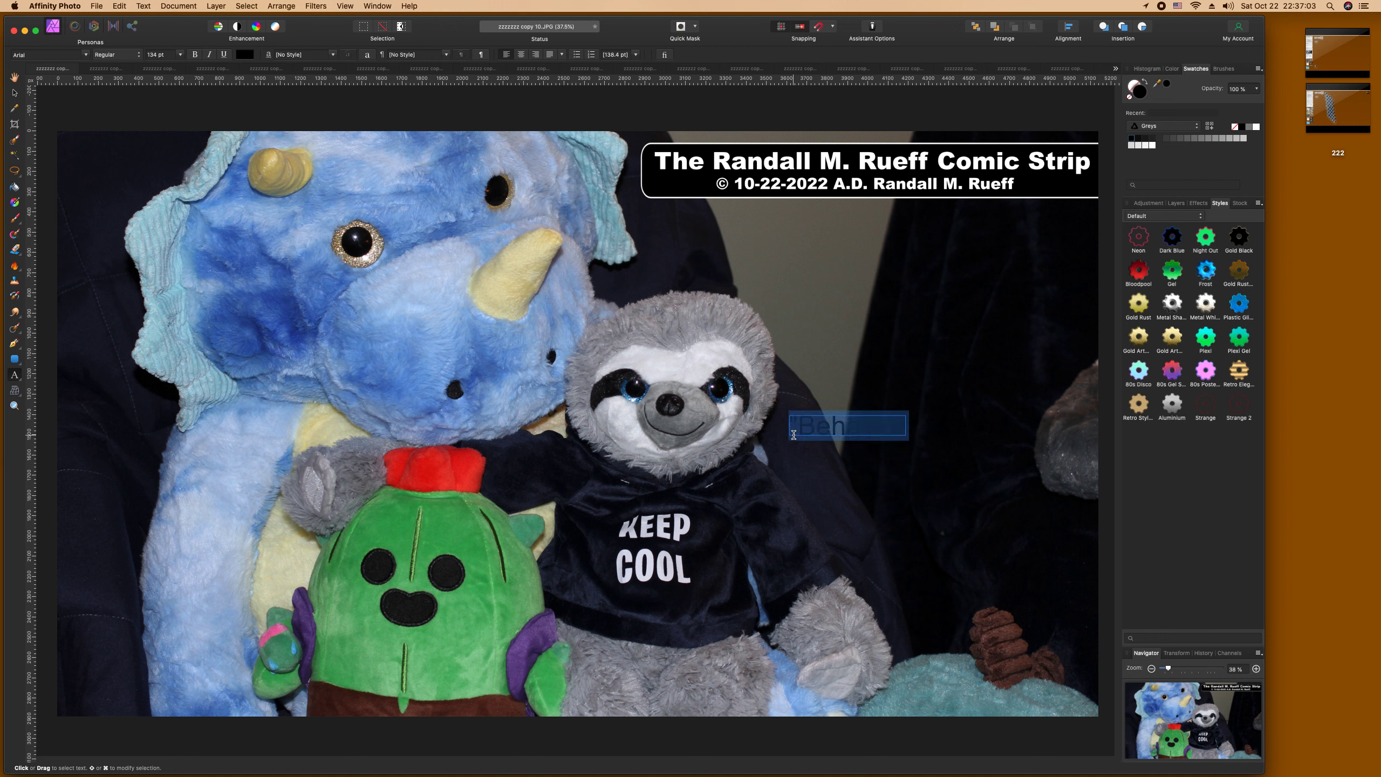
Step: Colour the selected "Behavior" caption white and set its font to Arial Black
left_click(250, 56)
left_click(304, 129)
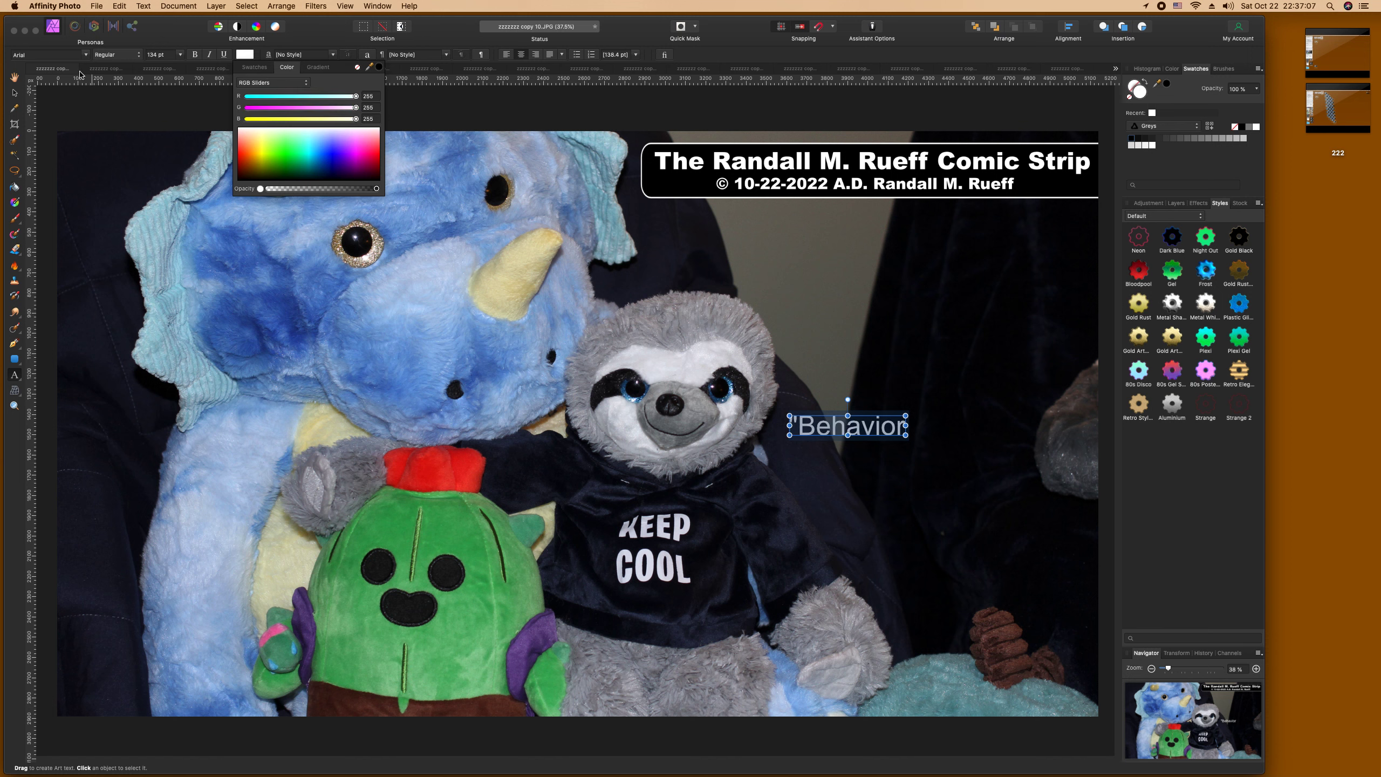
left_click(86, 55)
left_click(41, 249)
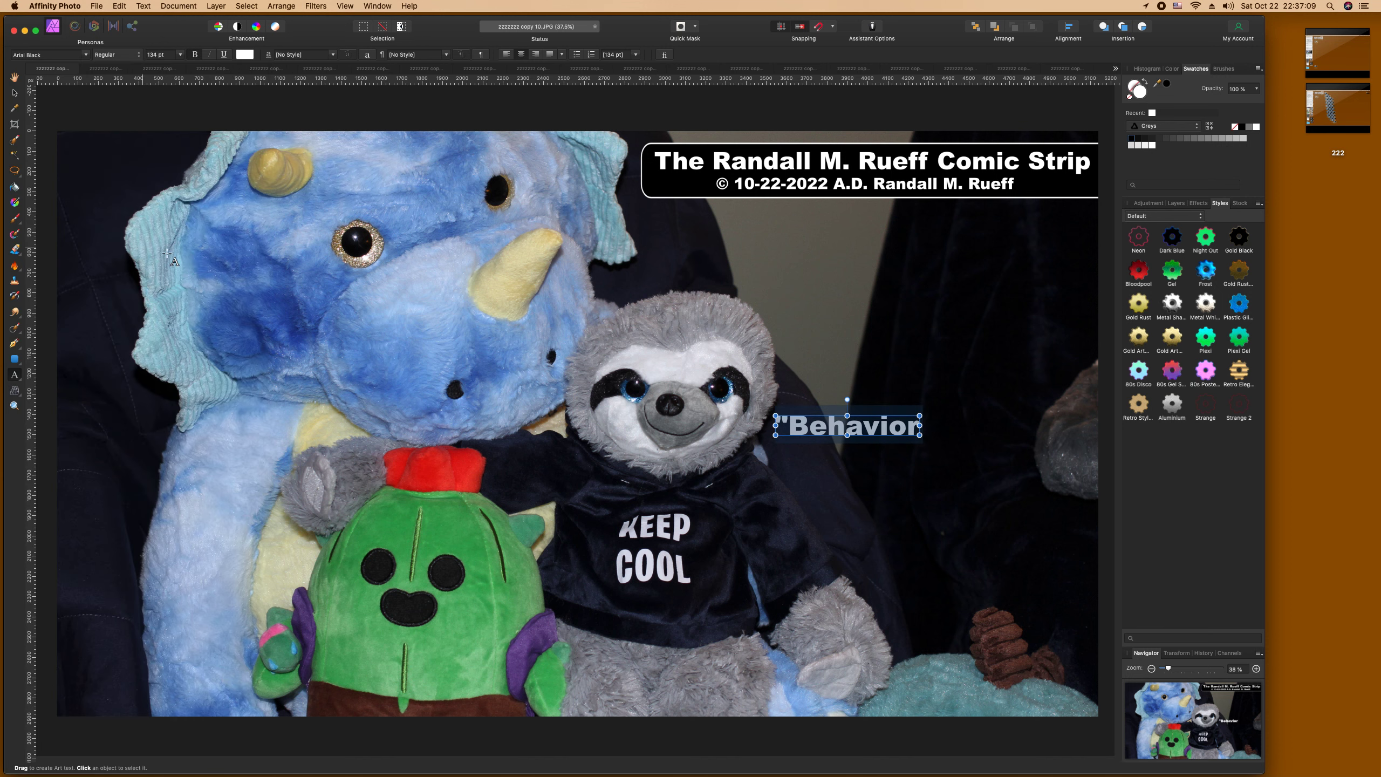
Step: Complete the caption beside the sloth so it continues "Behavior. Your grading on a curve wewill allow!" with a closing quotation mark, over four lines
left_click(917, 429)
type(". ")
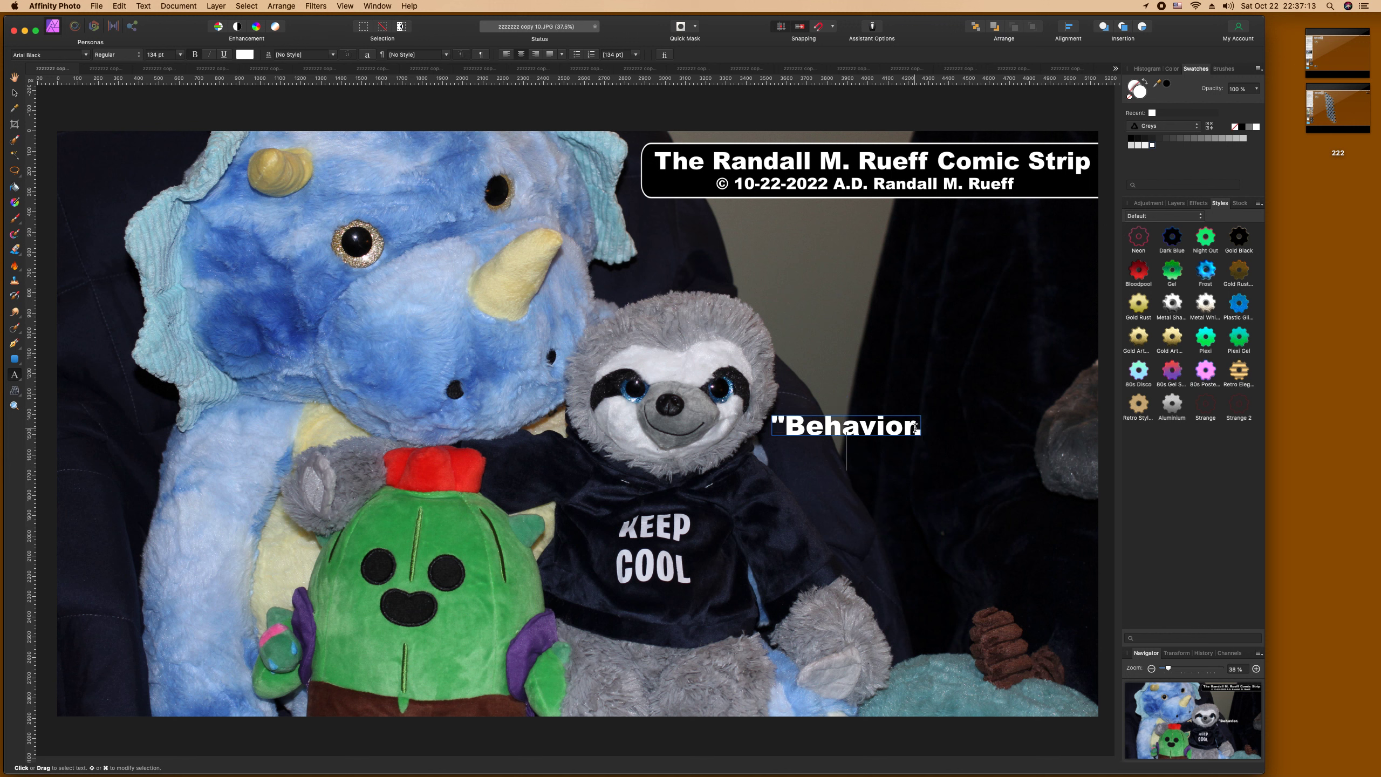
type("Your ")
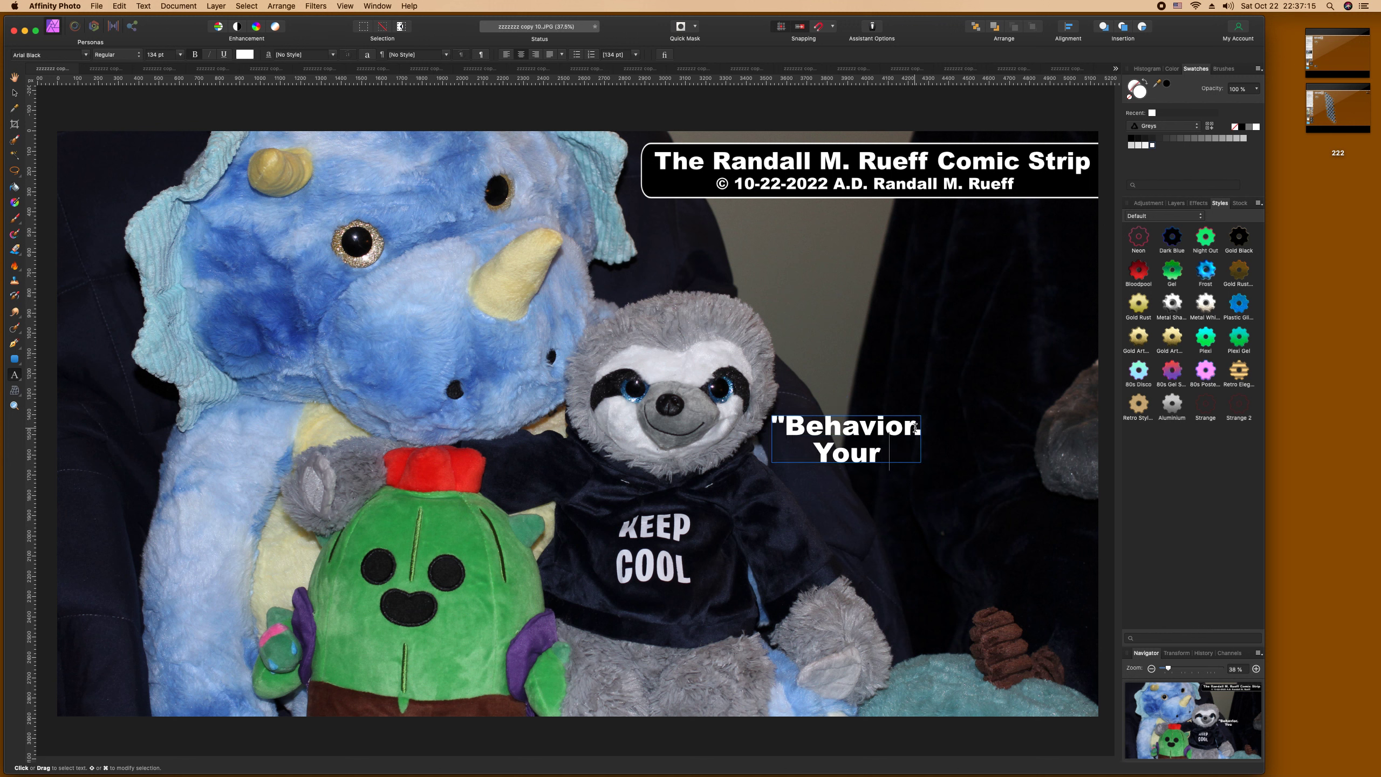
type("grading")
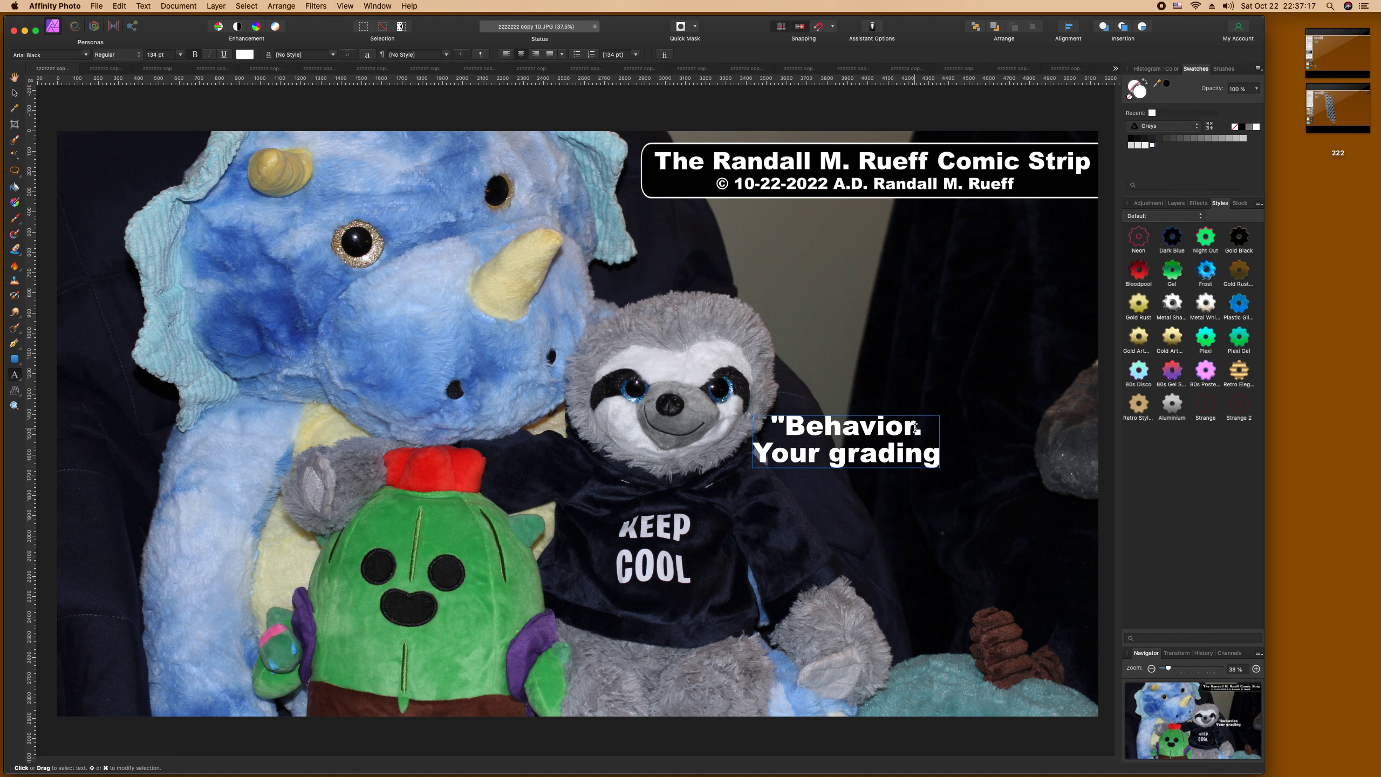
key("Return")
type("on a cu")
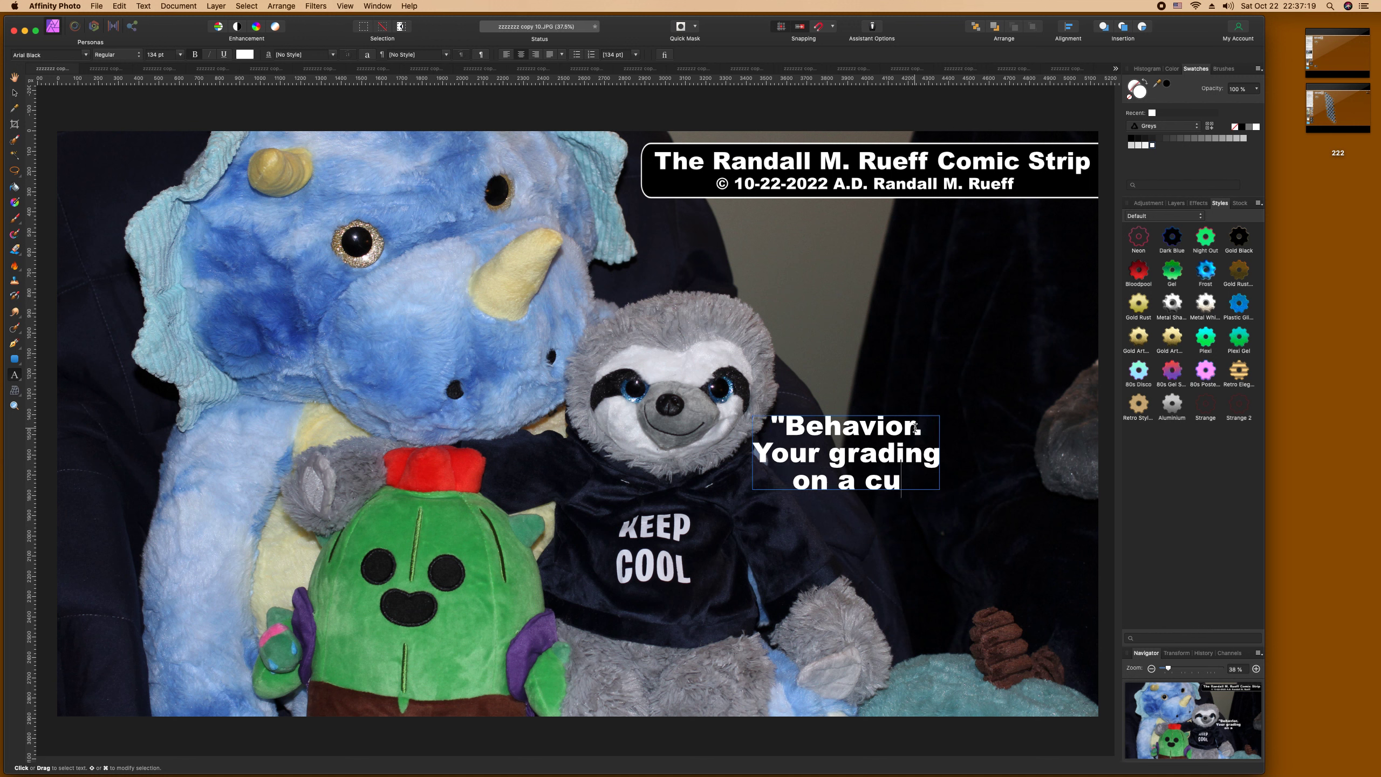
type("rve")
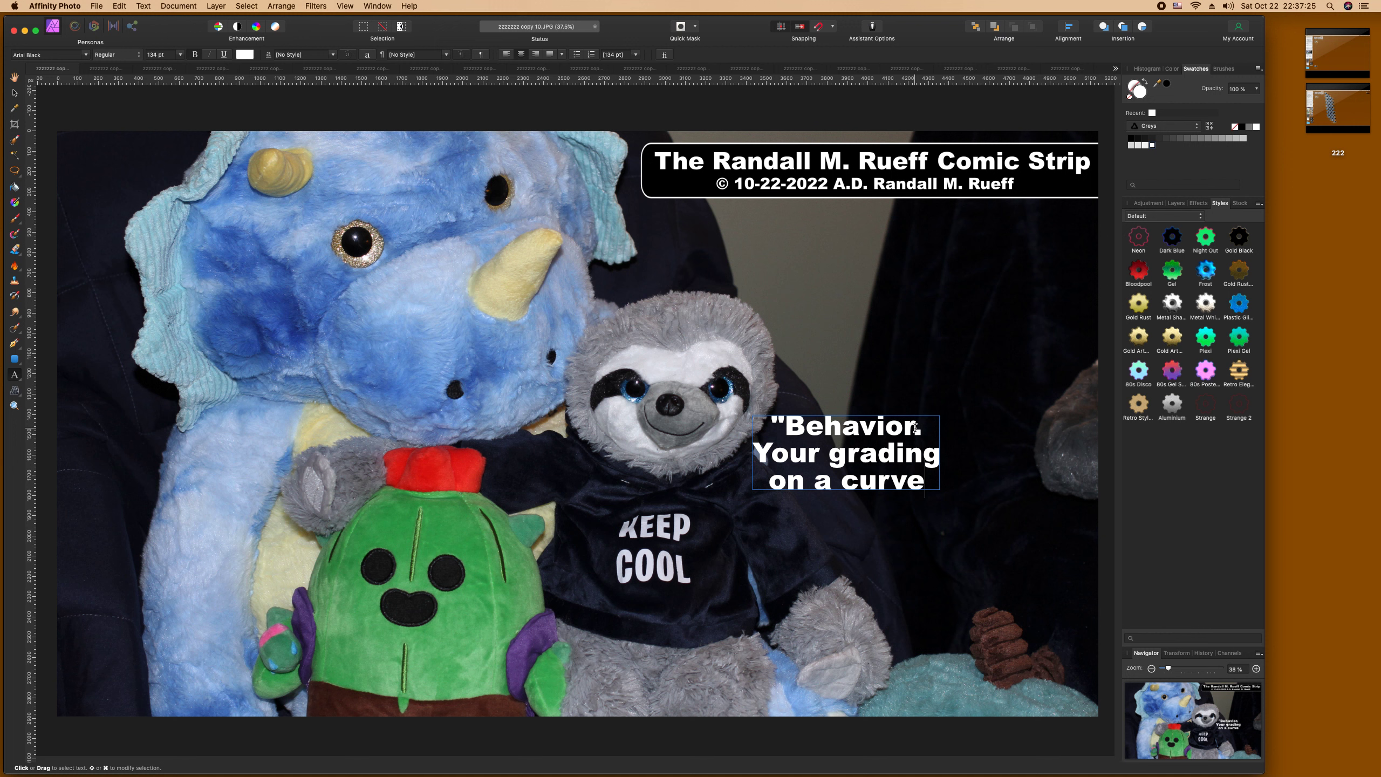
type("wewill a")
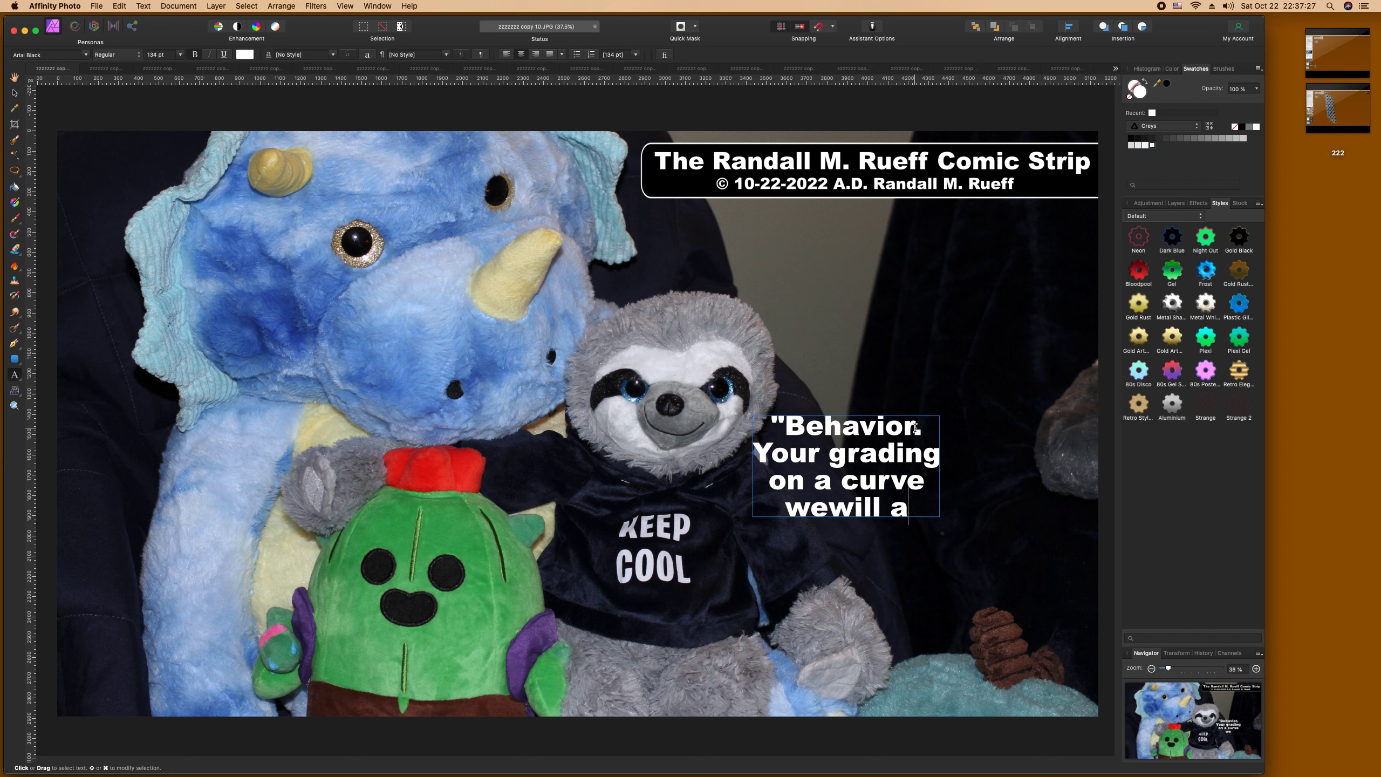
type("llow!\"")
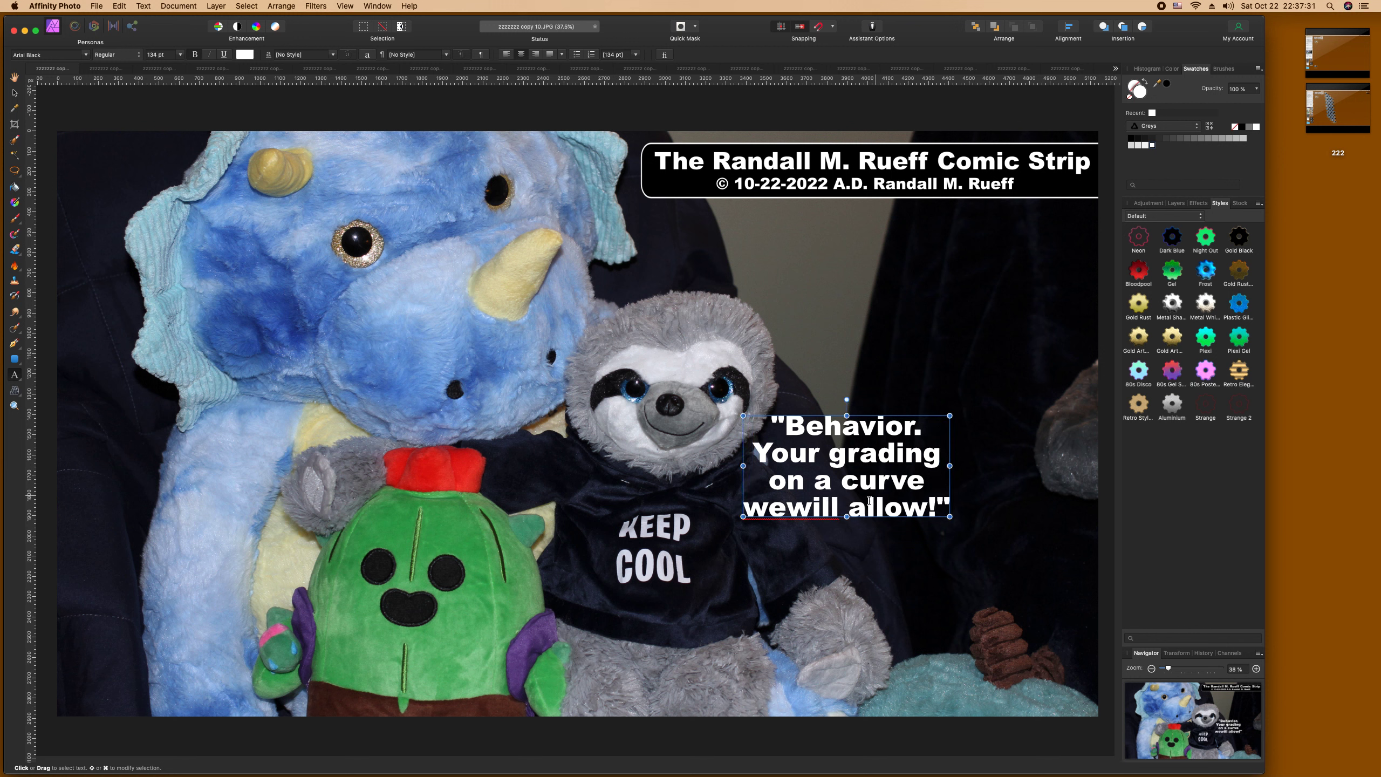
Step: Correct "wewill" in the caption's last line to "we will"
left_click(815, 510)
left_click(822, 510)
key("BackSpace")
key("BackSpace")
type("'")
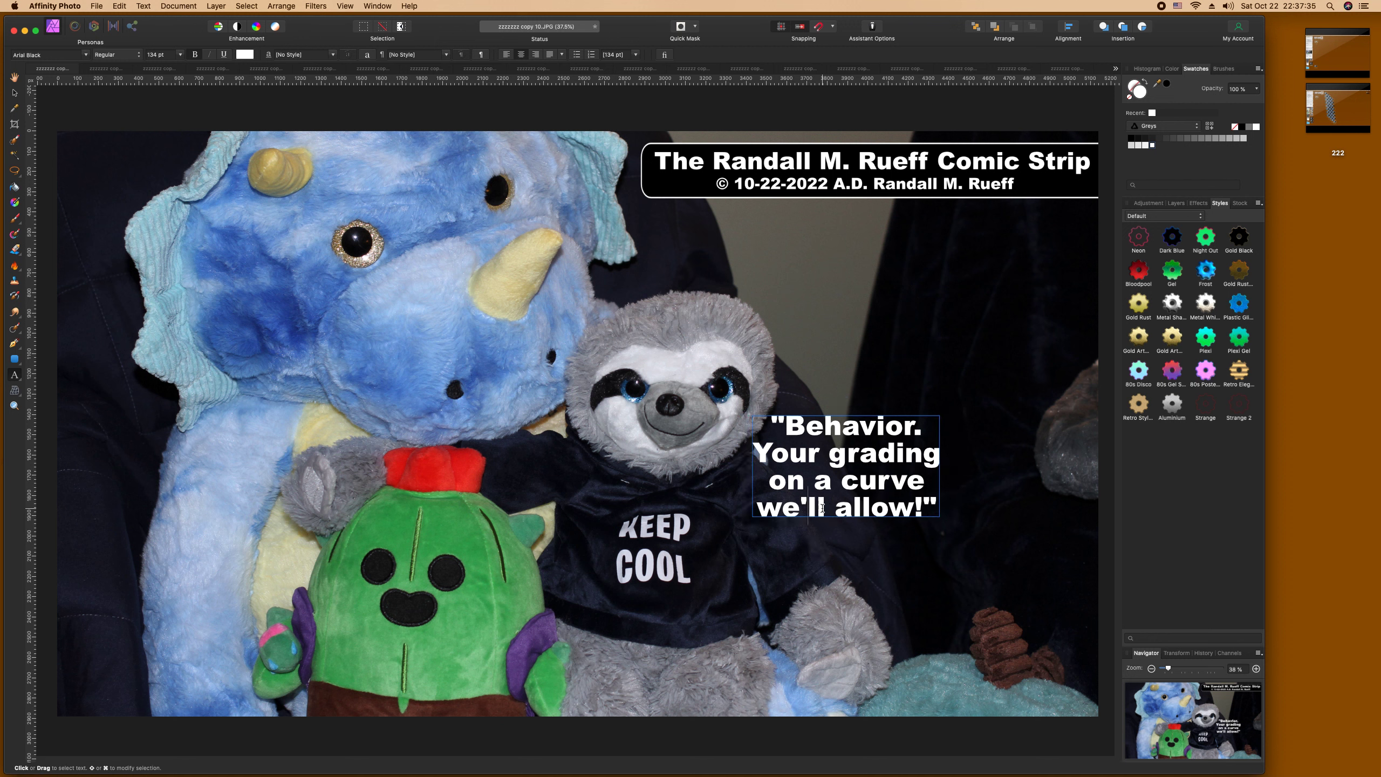
key("BackSpace")
type("wi")
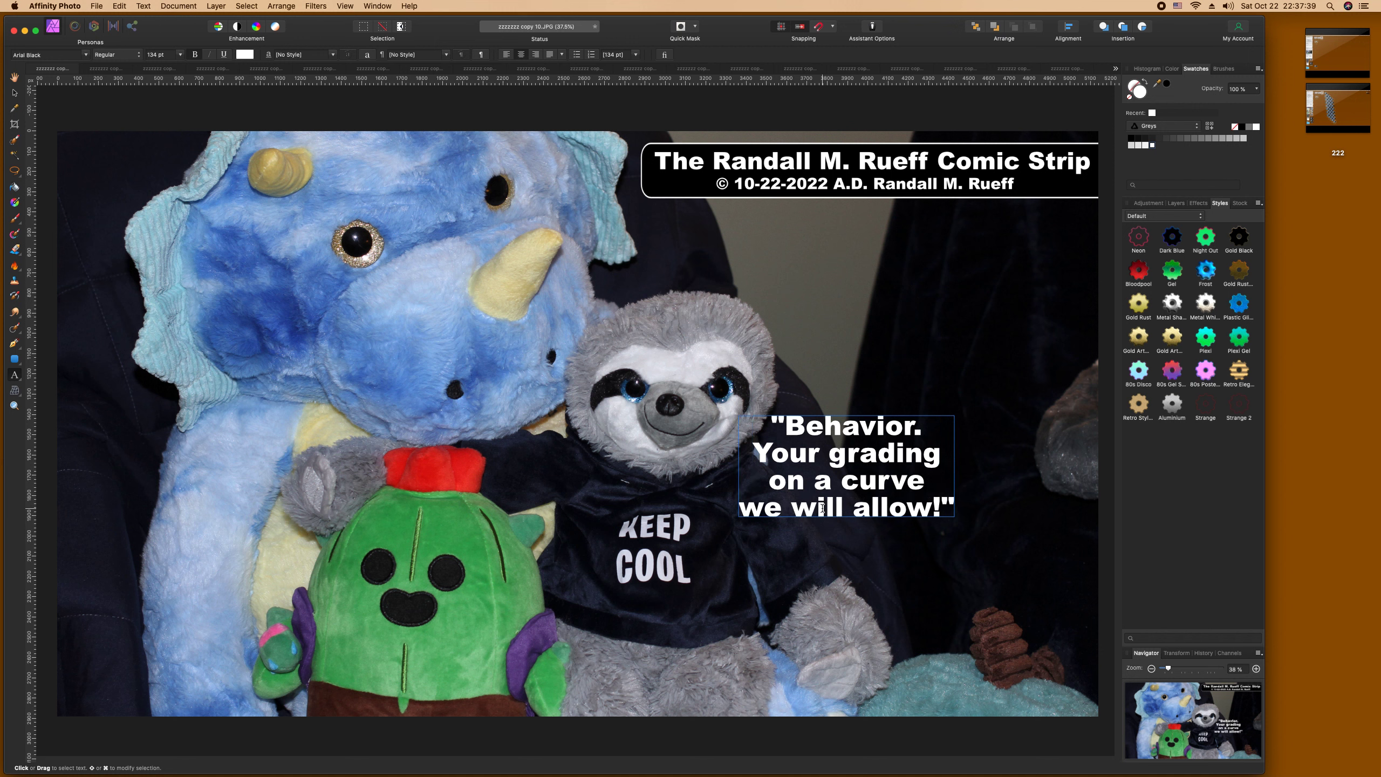
Step: Rebreak the caption so "we" ends the third line and "will allow!" forms the last line
key("Escape")
left_click(741, 511)
key("BackSpace")
key("Escape")
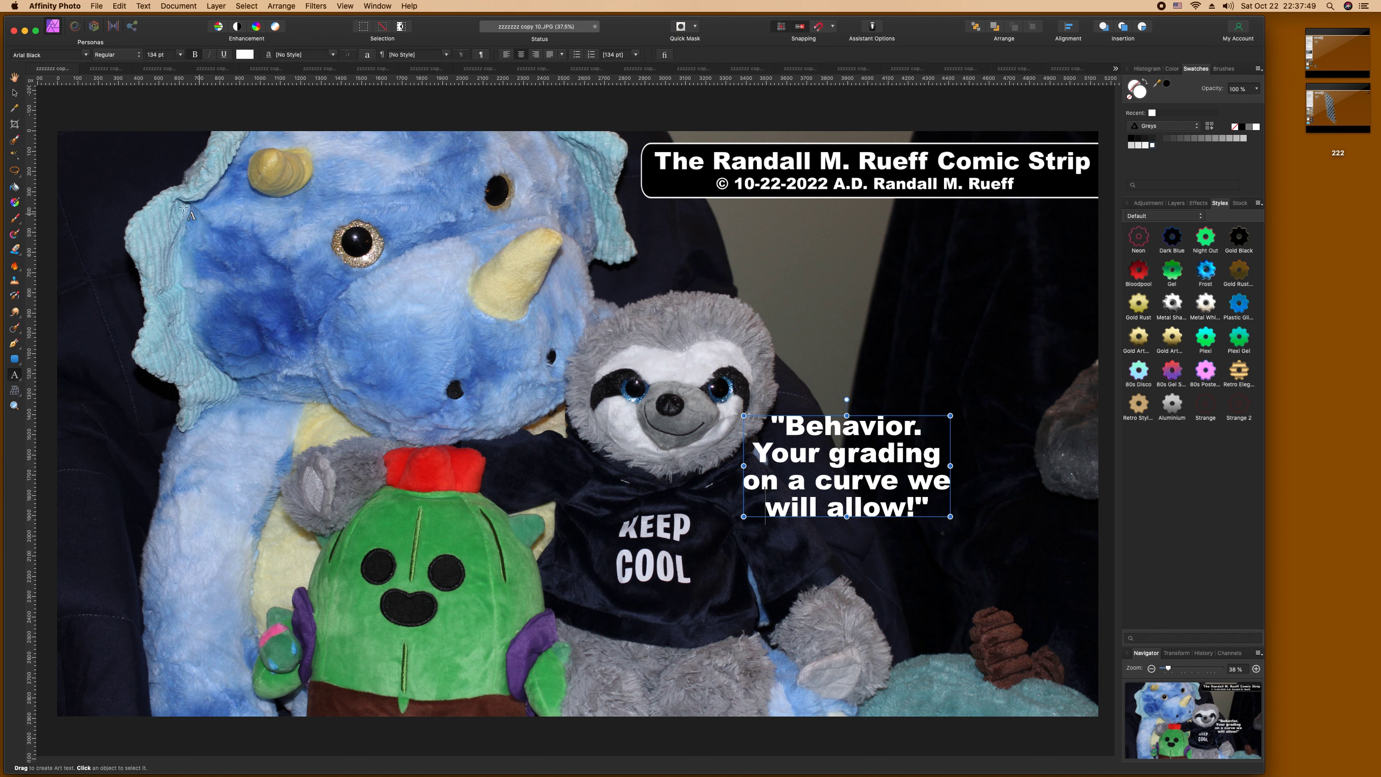
Step: Move the caption into the dark area beside the sloth's face and enlarge it to about 188.5 pt
left_click(15, 92)
left_click_drag(866, 442, 904, 413)
left_click_drag(990, 386, 1073, 355)
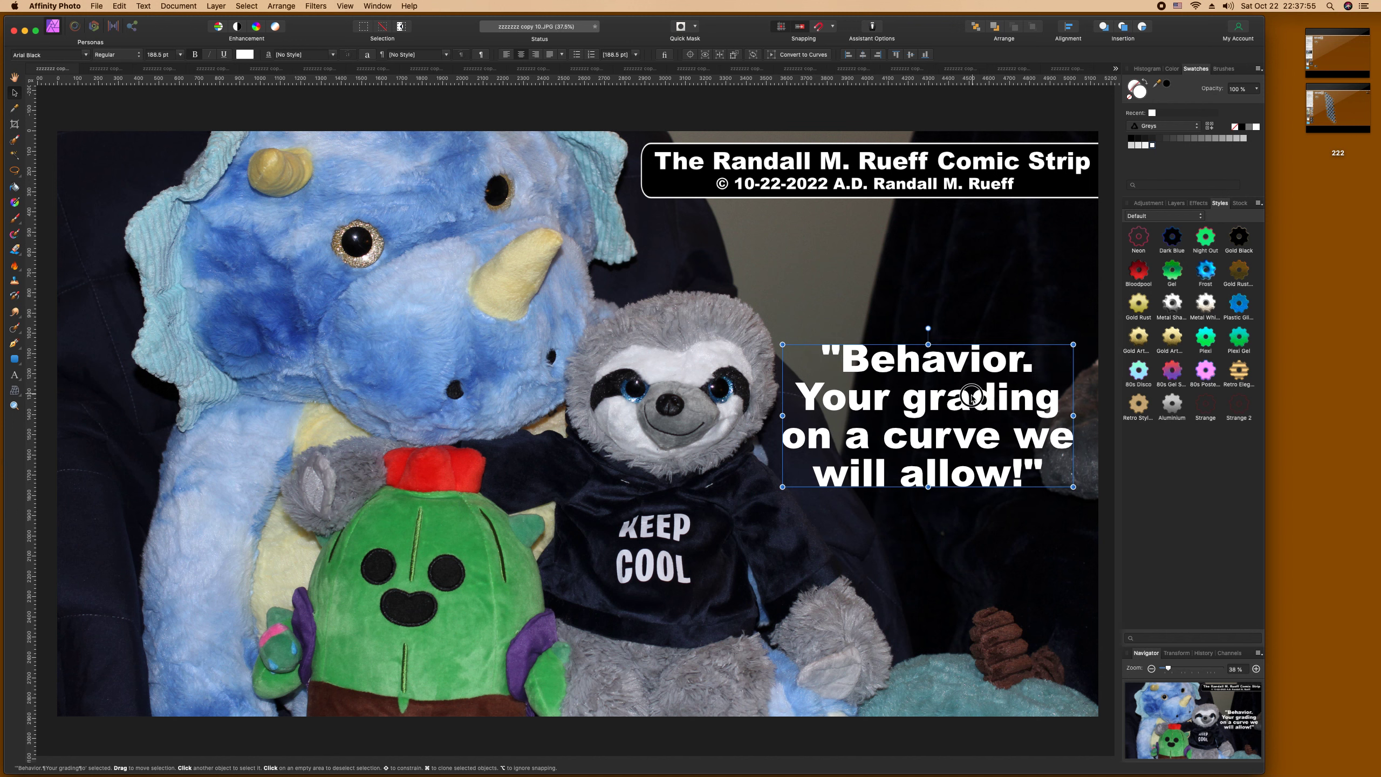
left_click_drag(972, 404, 975, 406)
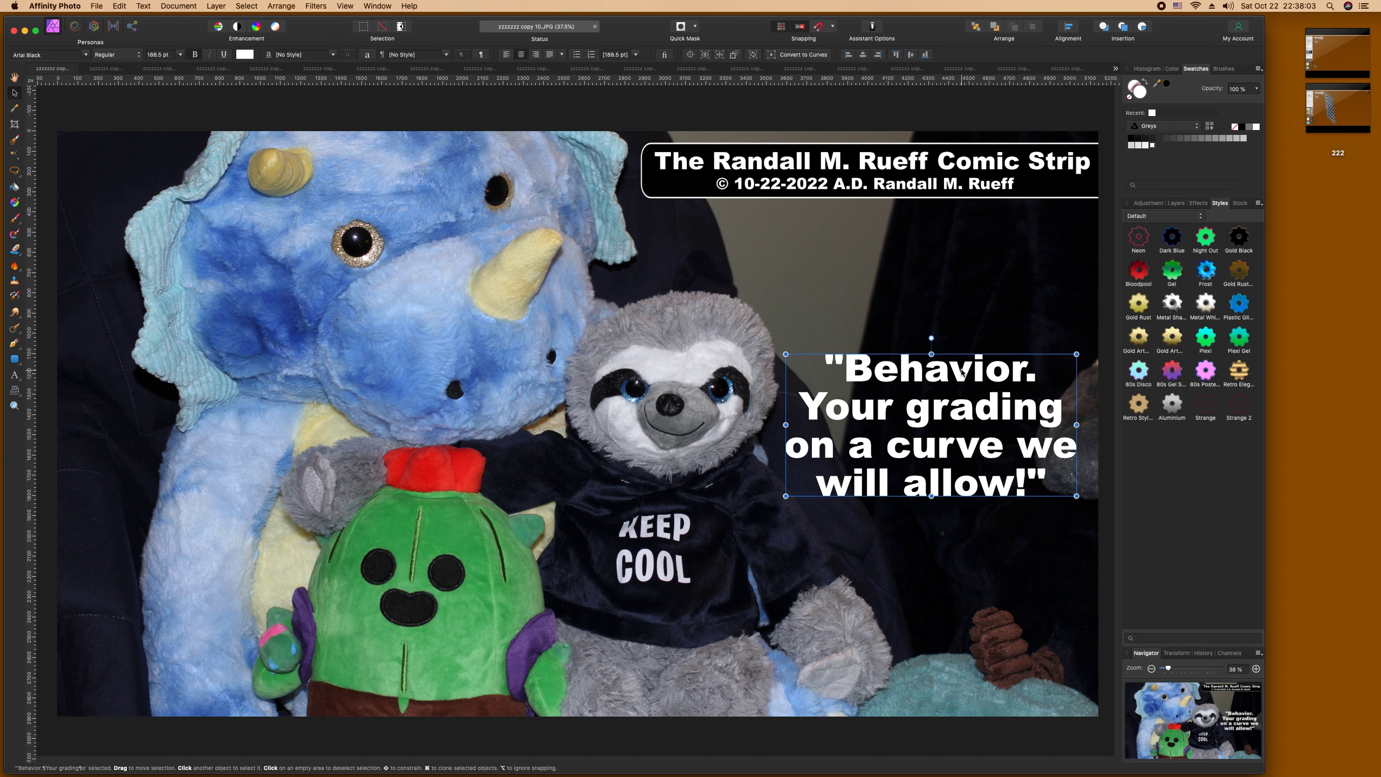
Step: Deselect the "Behavior" caption and save the copy 10 image flattened
left_click(956, 317)
key("super+s")
left_click(657, 252)
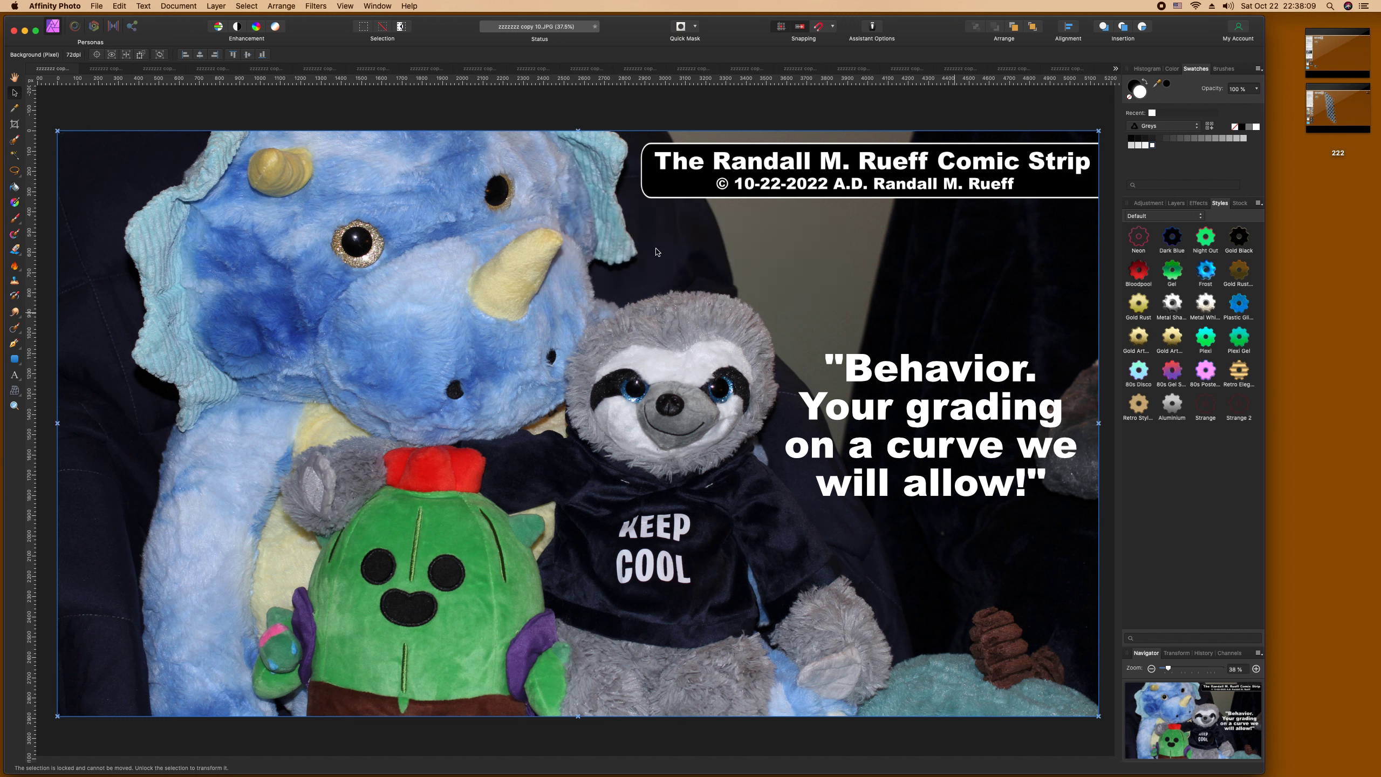
Step: Show the copy 14 JPG with the Artistic Text tool active, and open the Bible Gateway website in Safari
left_click(32, 69)
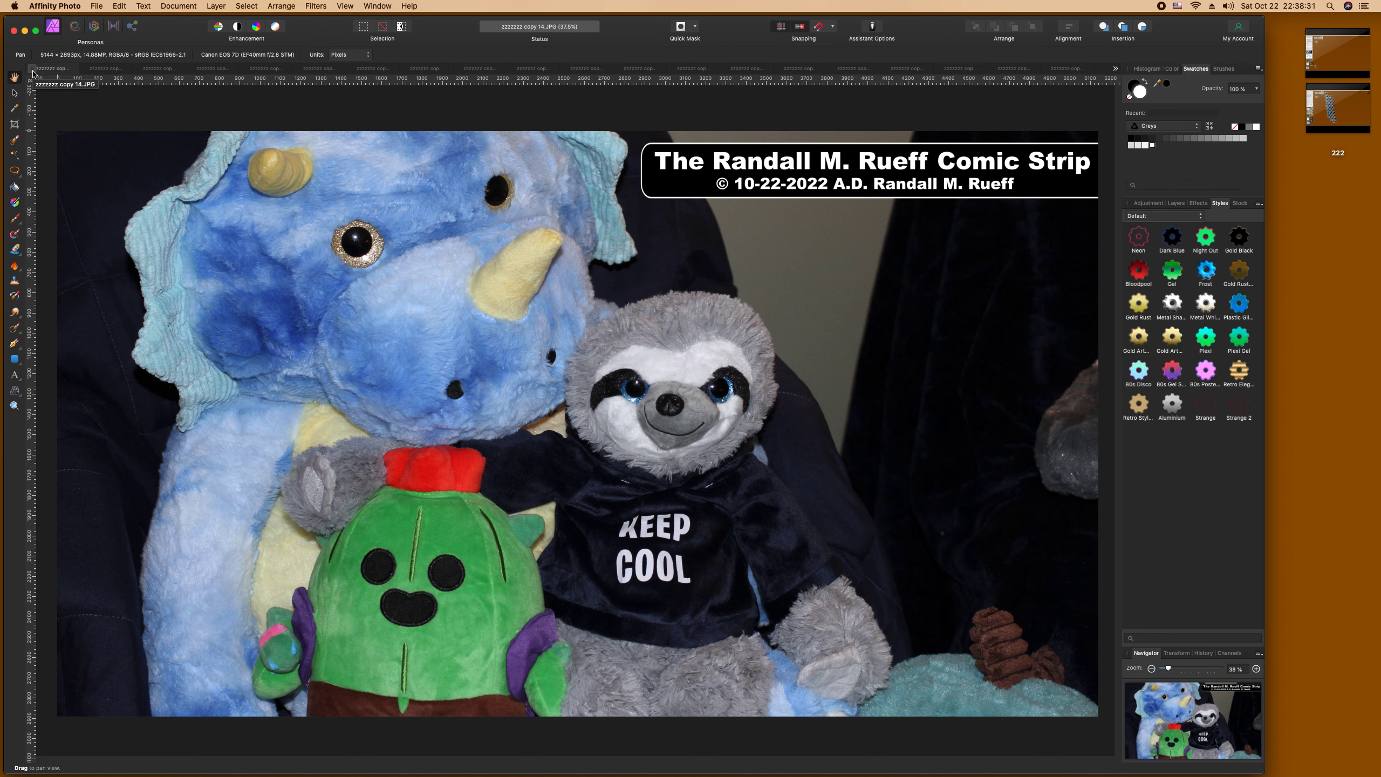
left_click(15, 375)
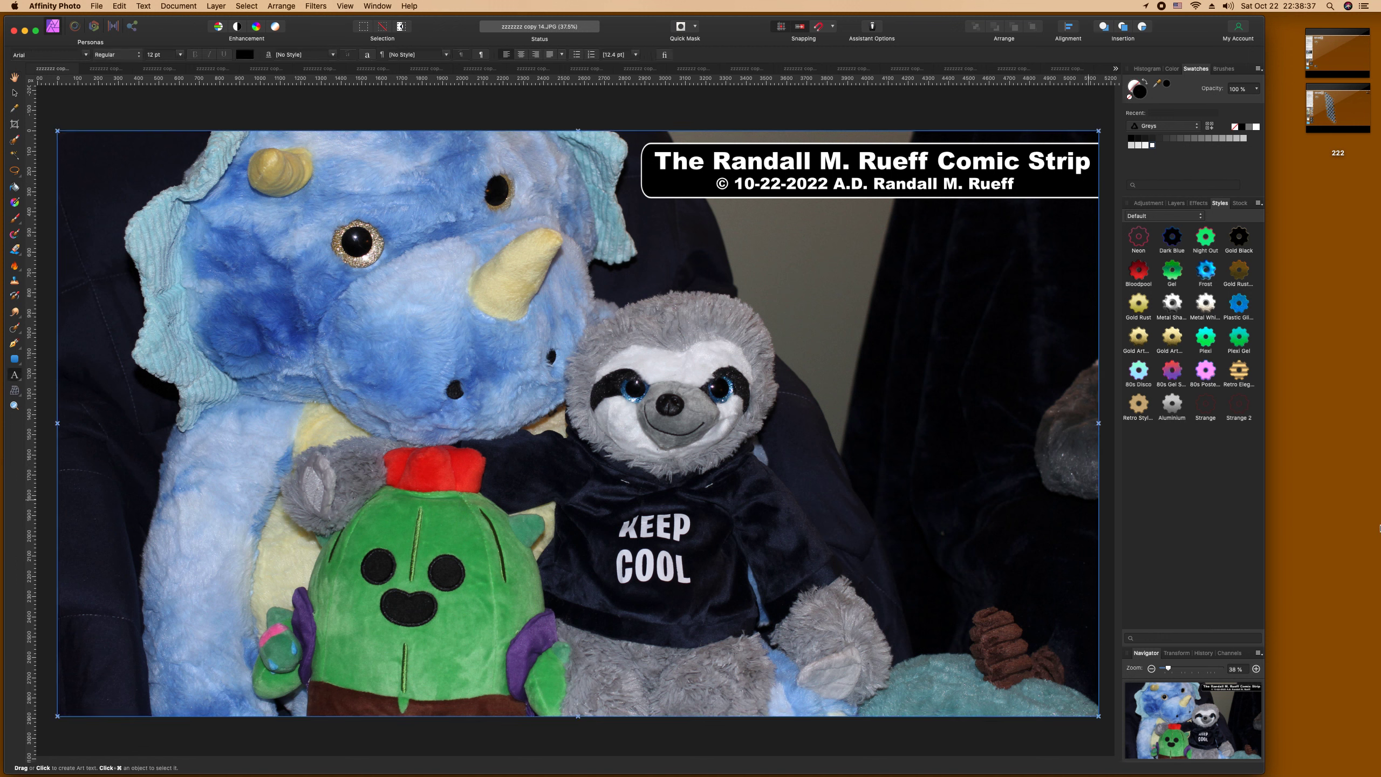
mouse_move(1373, 487)
left_click(1358, 309)
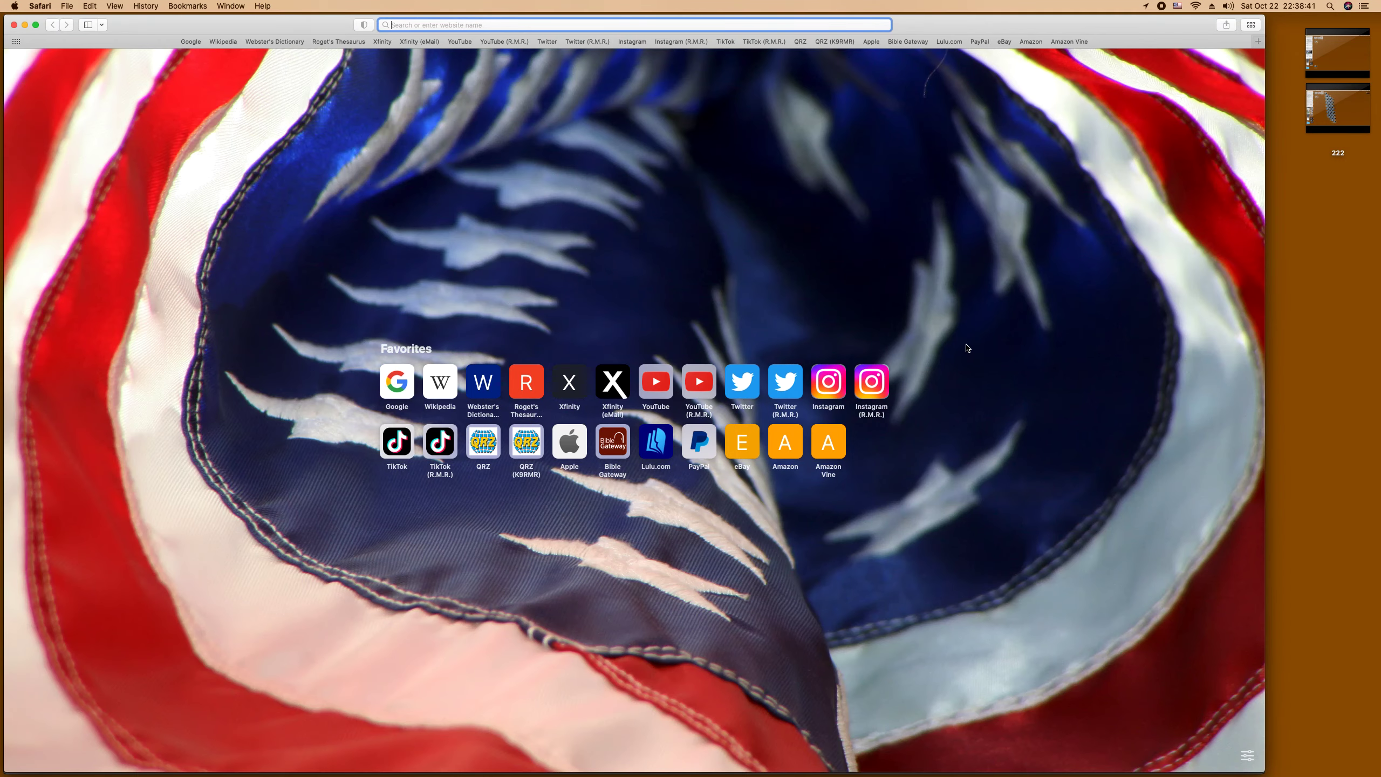
left_click(612, 446)
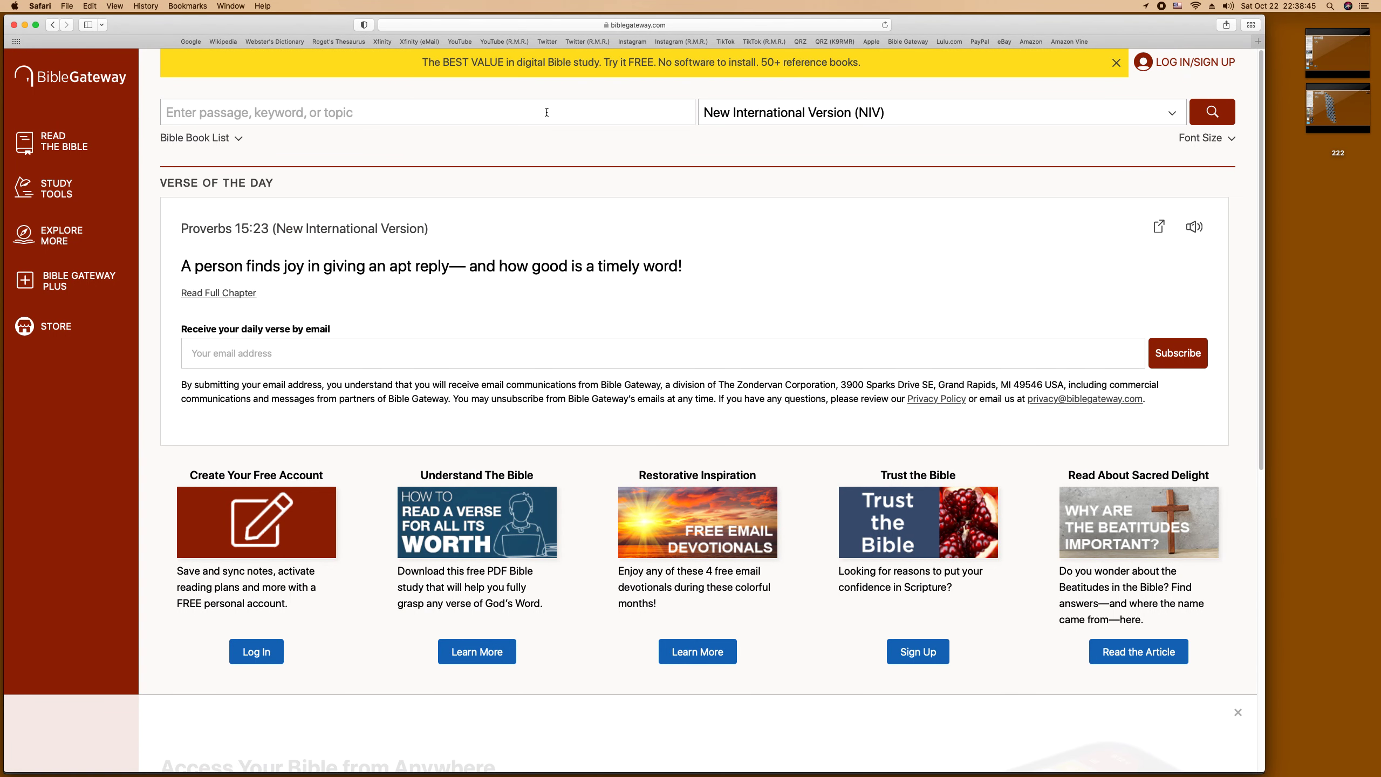
Step: Search Bible Gateway's New International Version for "animal" and filter the results to Proverbs
left_click(547, 112)
type("animal")
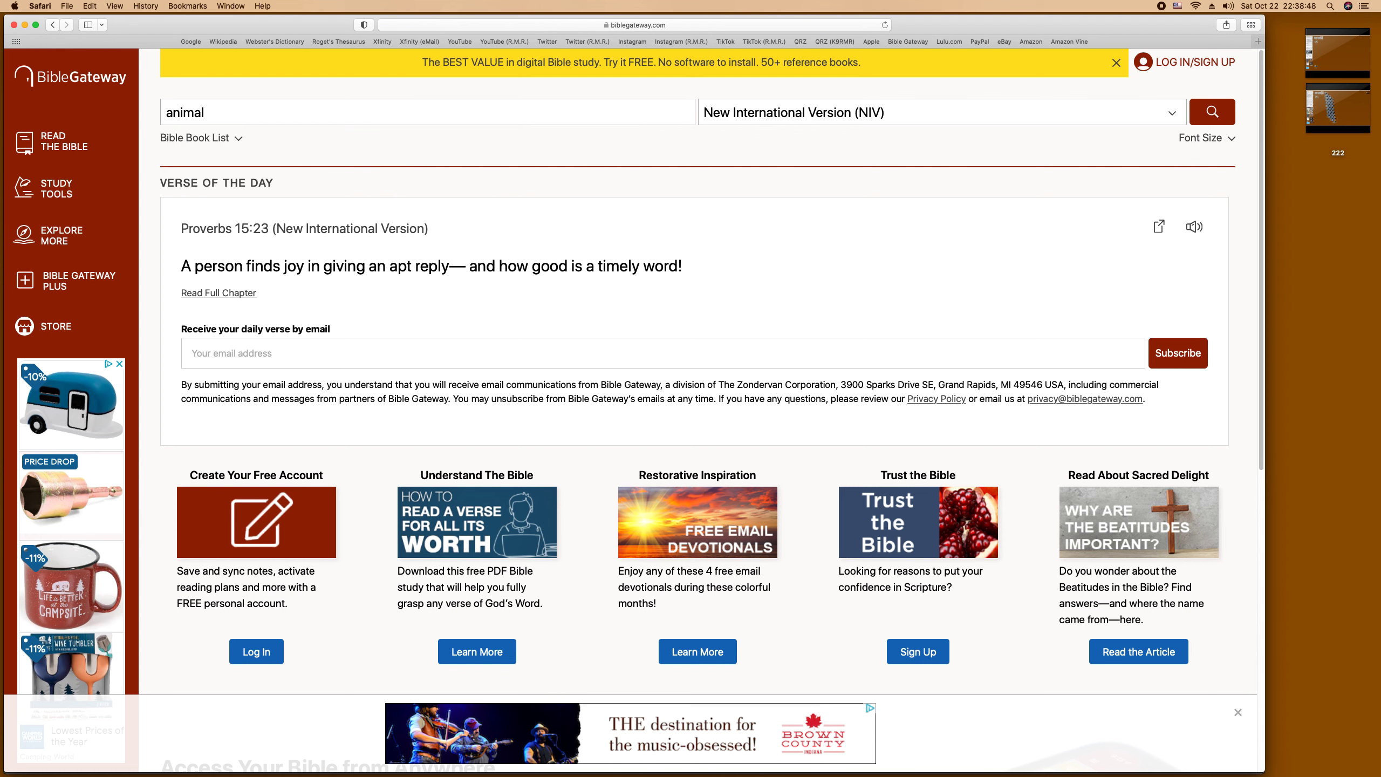
key("Return")
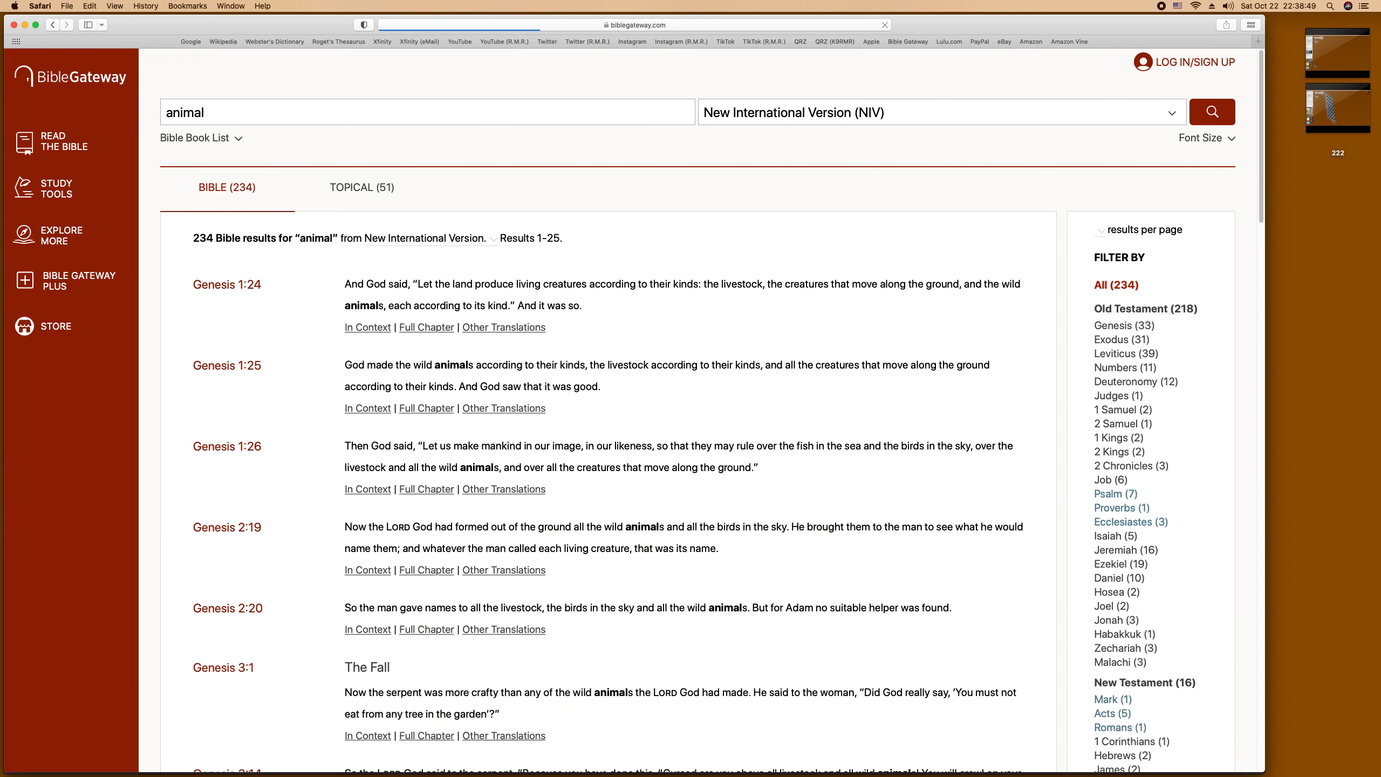
left_click(1129, 509)
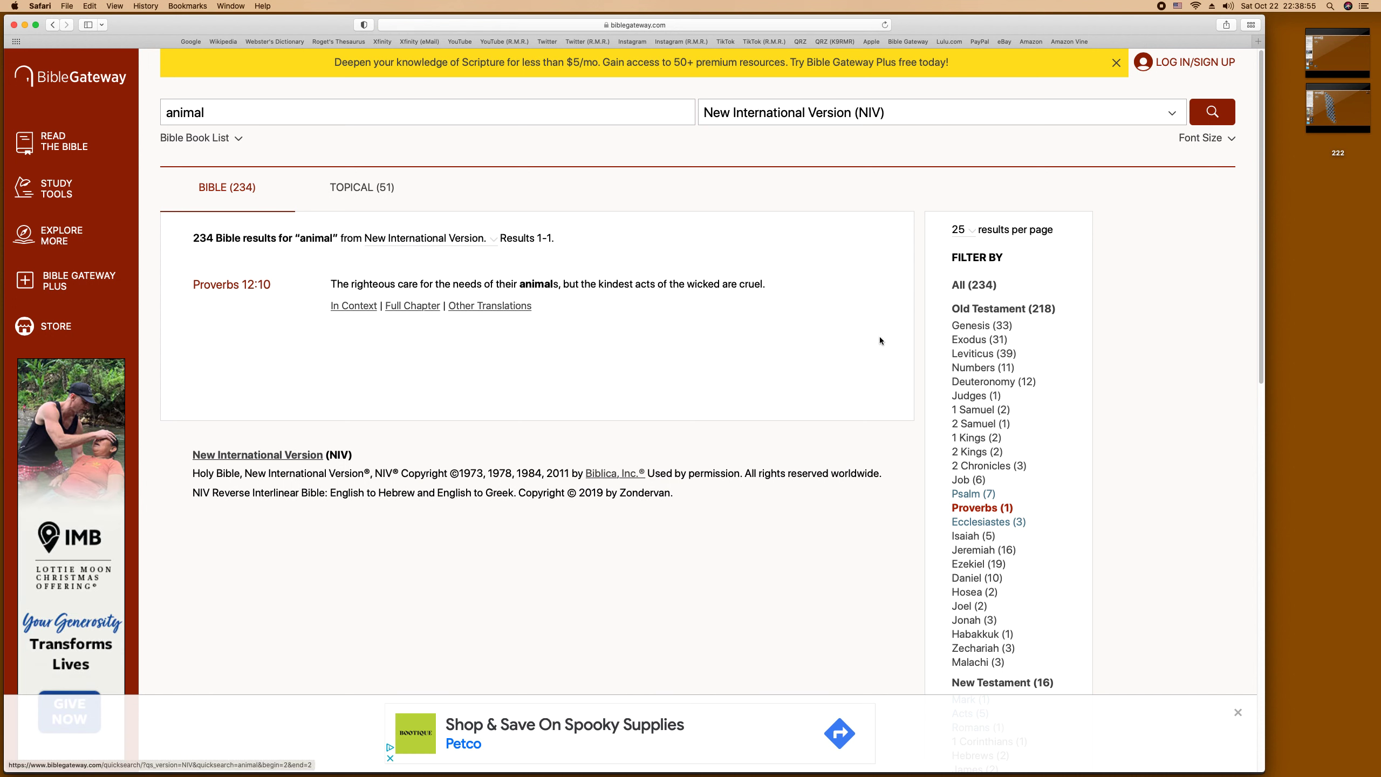
Step: Copy the Proverbs 12:10 verse text, return to Affinity Photo and paste it enlarged as artistic text across the dinosaur and sloth faces
left_click_drag(769, 288, 332, 279)
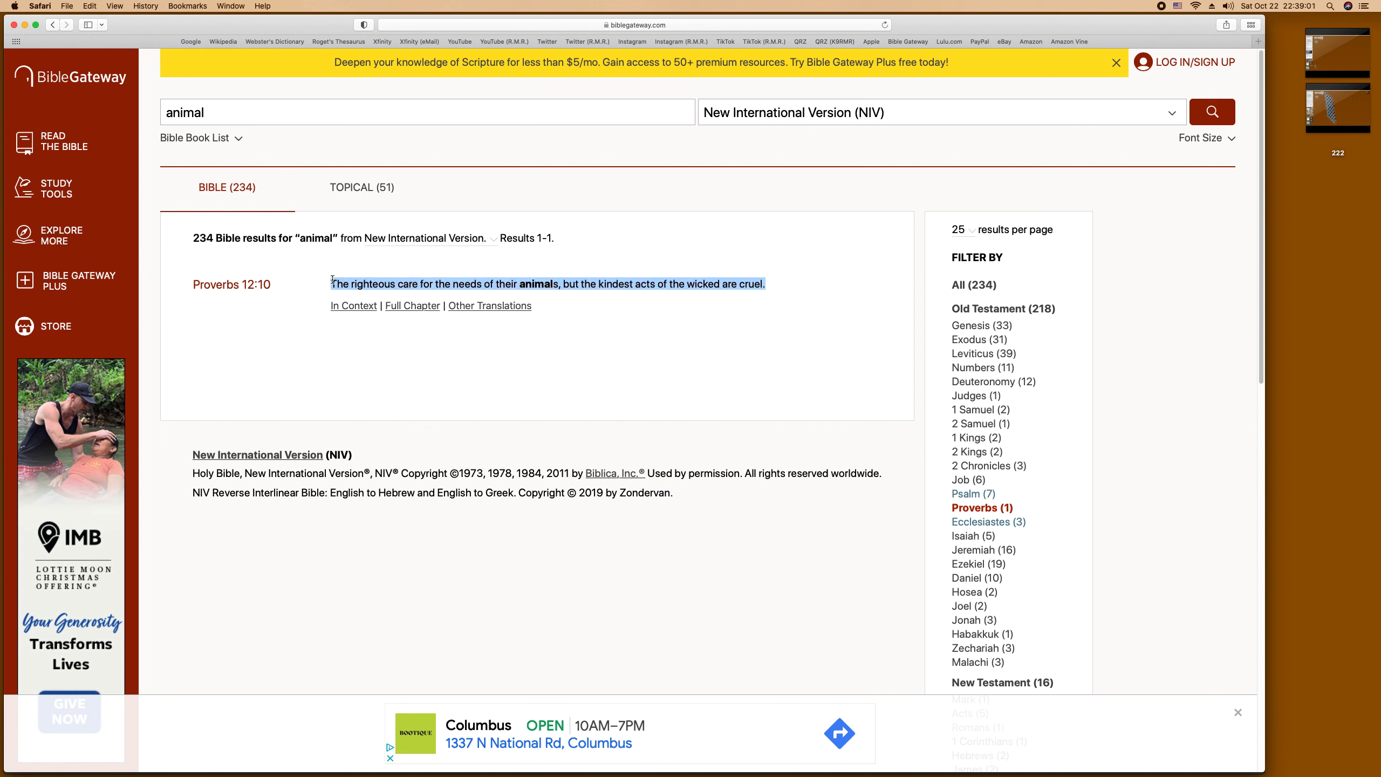
left_click(24, 25)
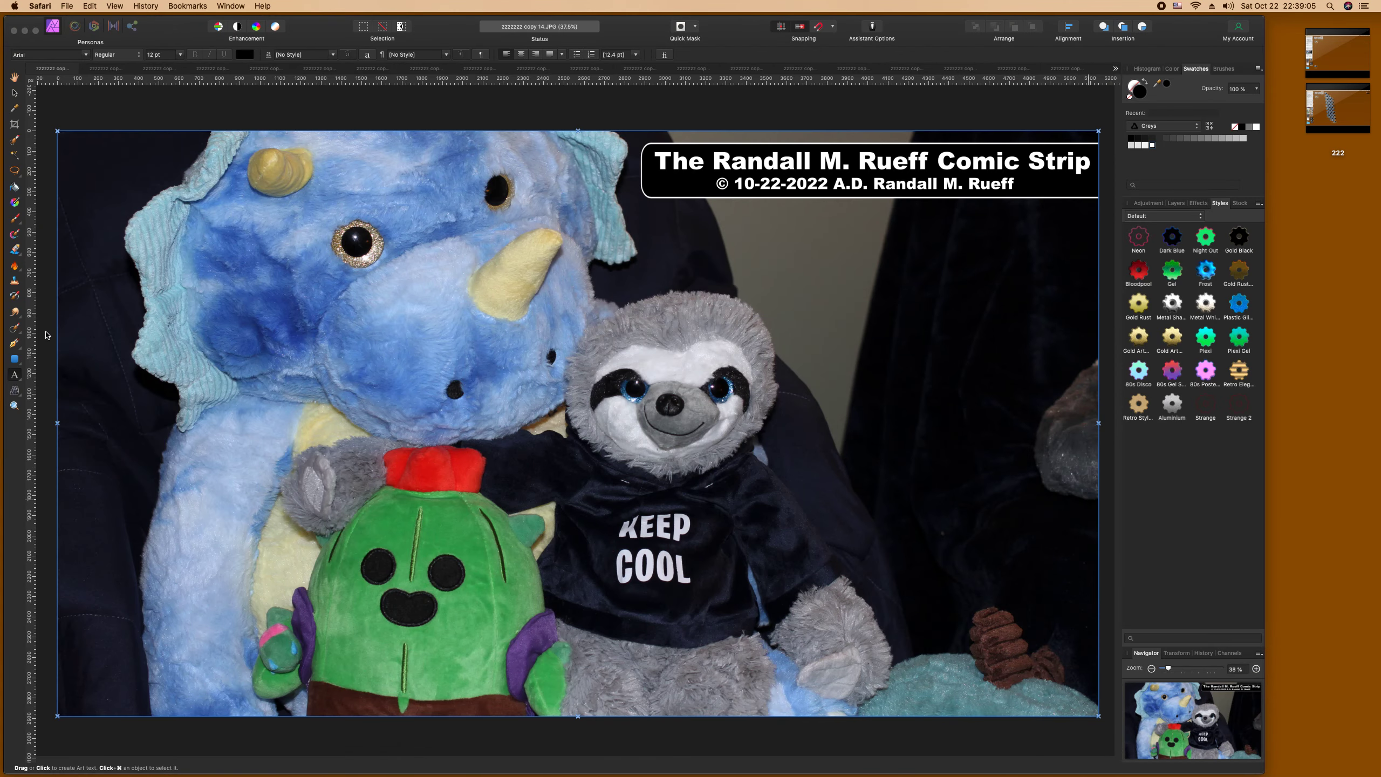
left_click(23, 382)
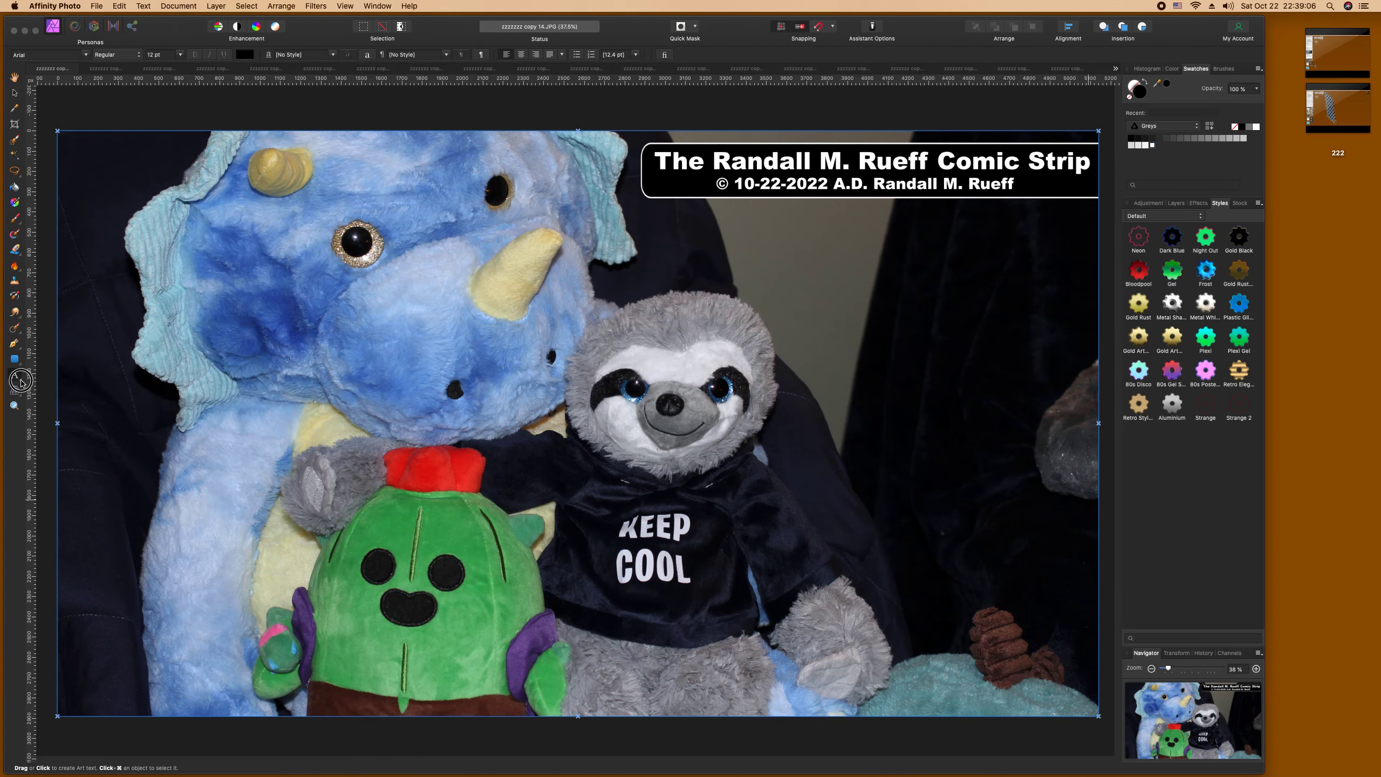
left_click(168, 337)
key("super+v")
left_click_drag(303, 348, 778, 430)
Step: Add a separate artistic text reading "Proverbs 12:10" beside the sloth's shirt lettering and select all of it
left_click_drag(734, 509, 740, 511)
type("Proverbs 12:10")
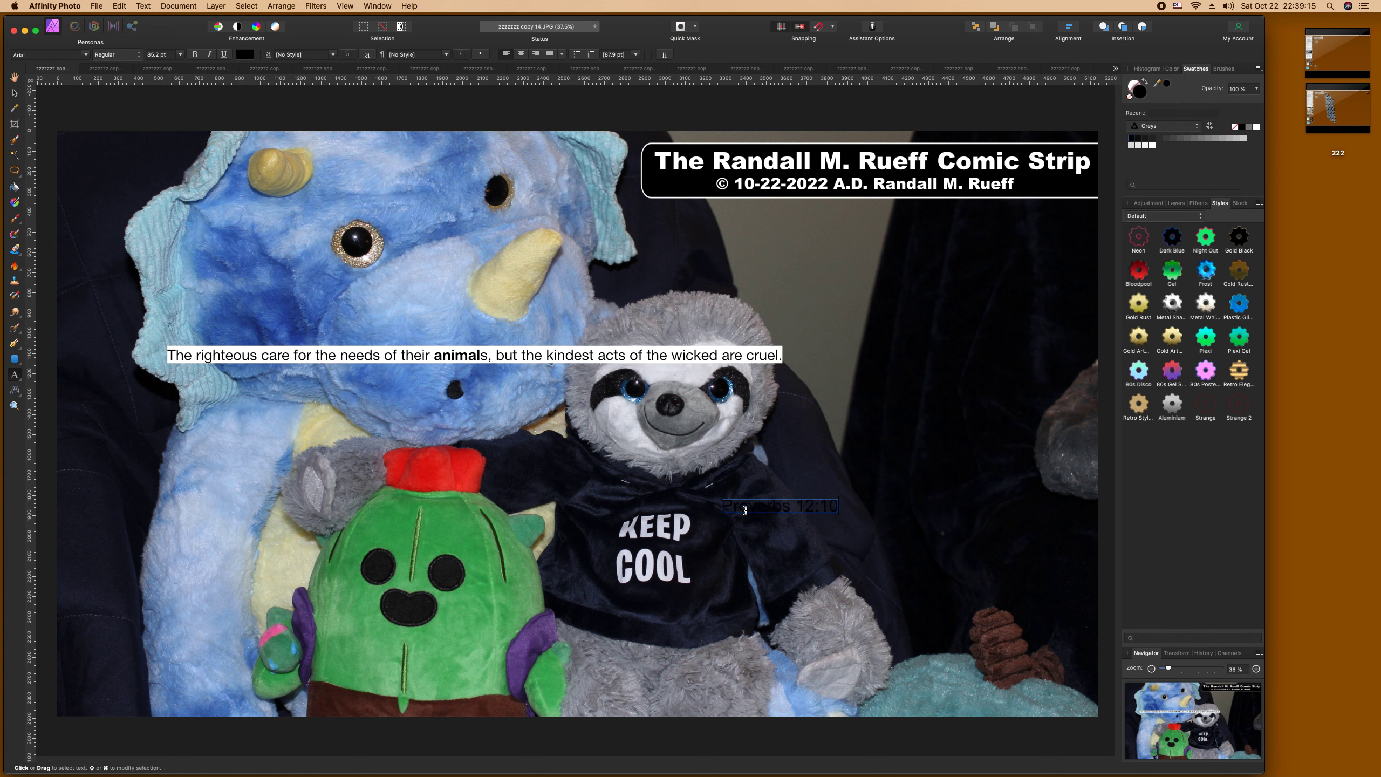
key("super+a")
key("Escape")
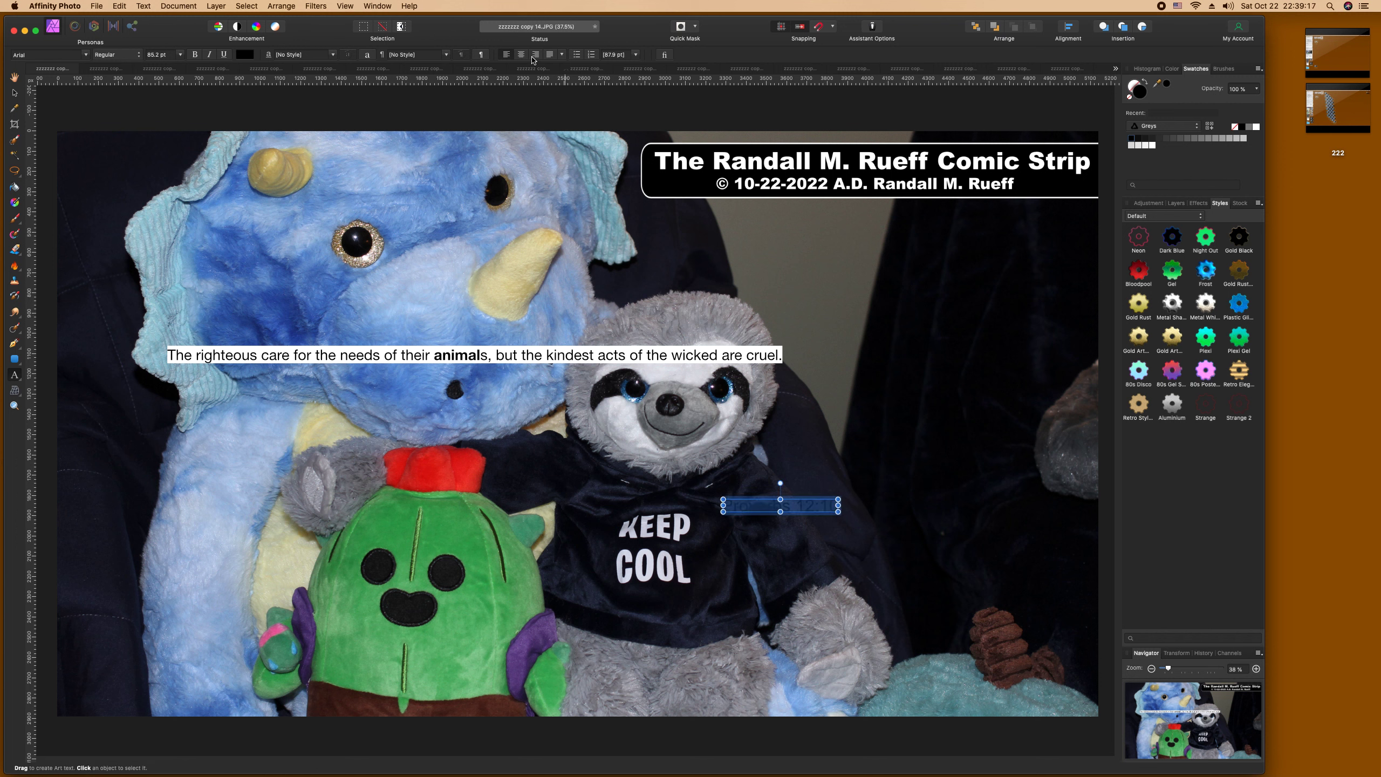
Step: Colour the "Proverbs 12:10" text white and set its font to Arial Black
left_click(253, 55)
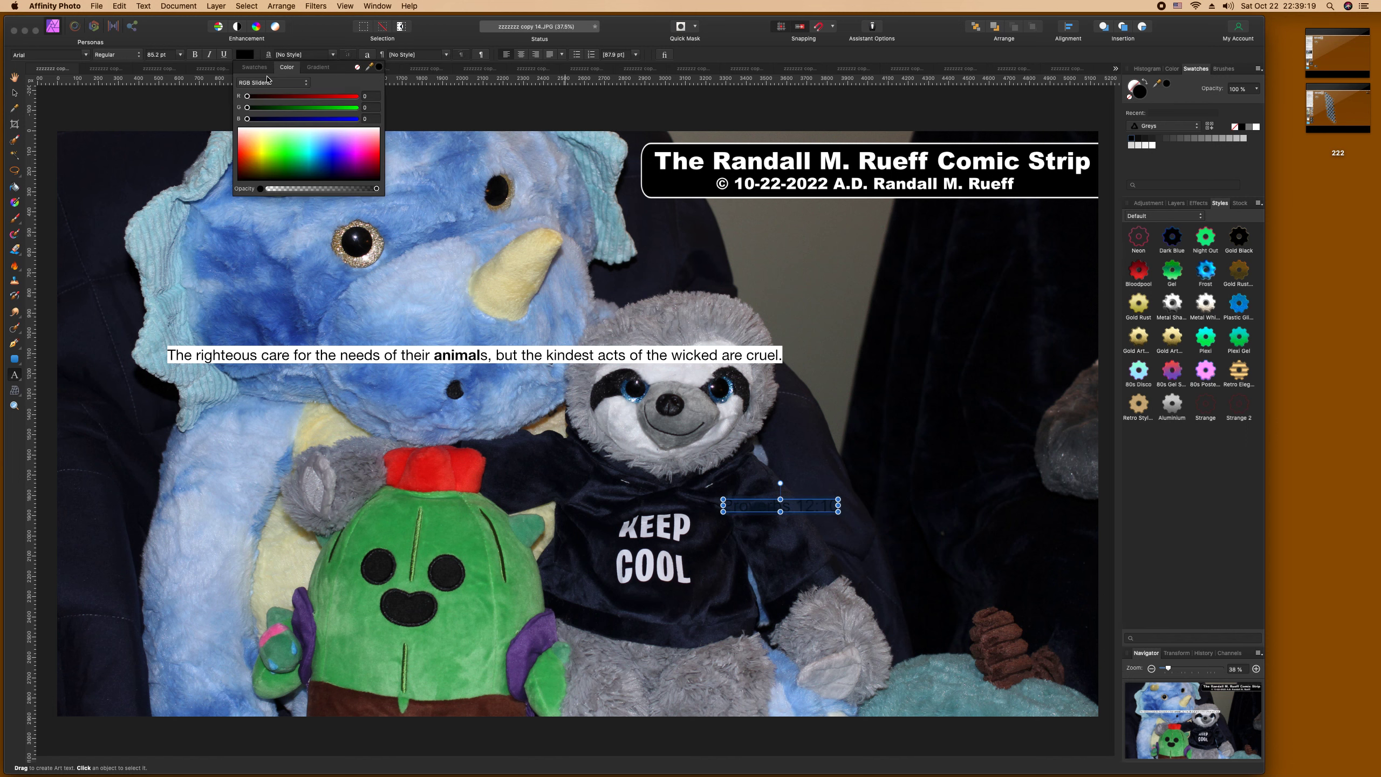
left_click(316, 129)
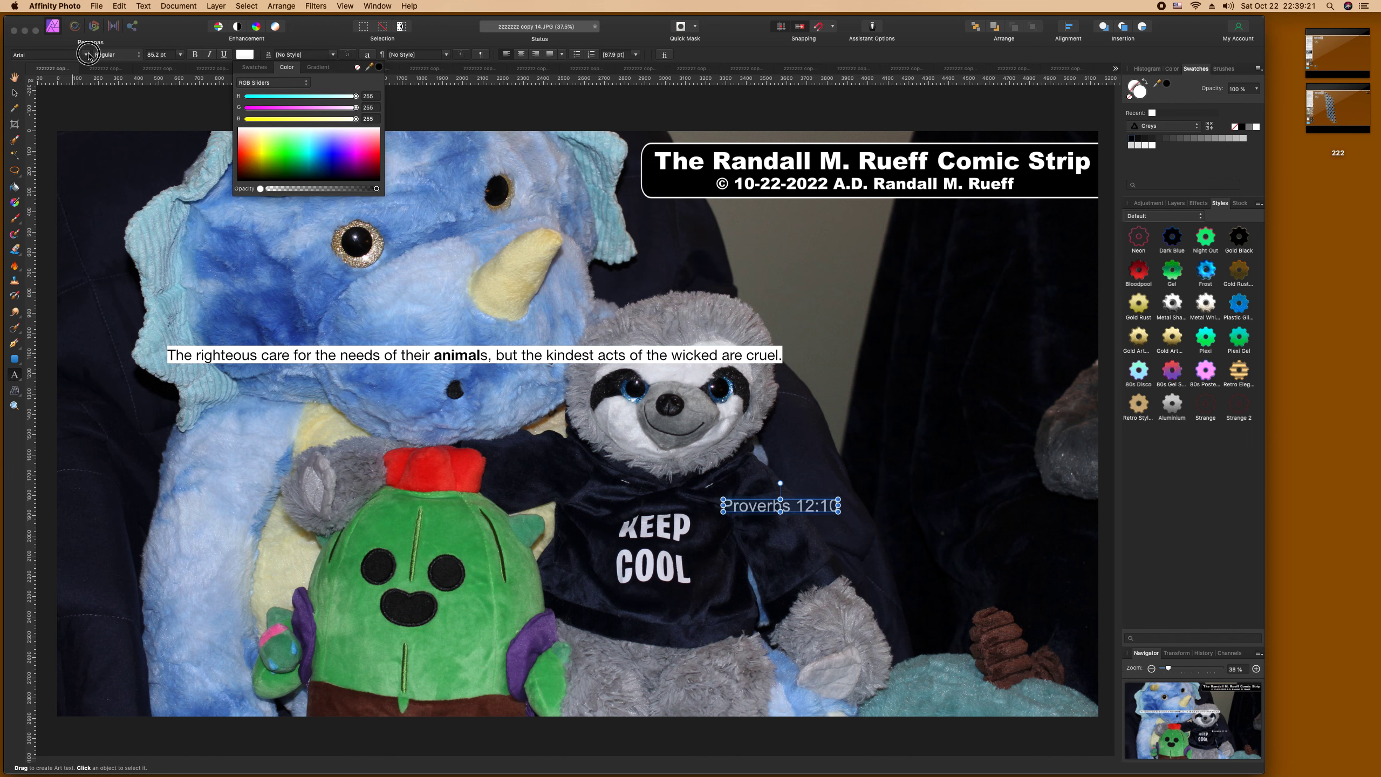
left_click(81, 55)
left_click(158, 251)
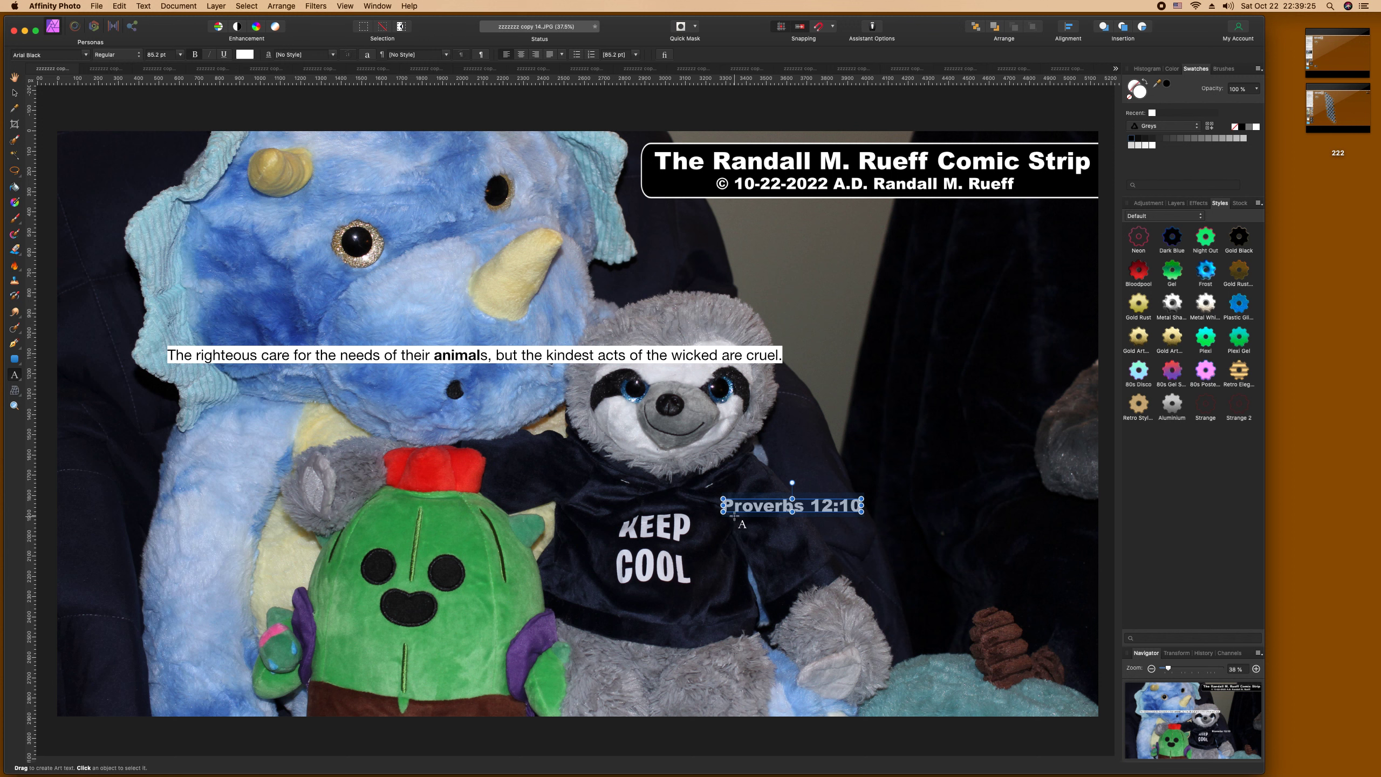
Step: Insert "The righteous care for" in front of "Proverbs 12:10" in the white text
left_click(725, 507)
type("The righte")
type("oius")
key("BackSpace")
key("BackSpace")
key("BackSpace")
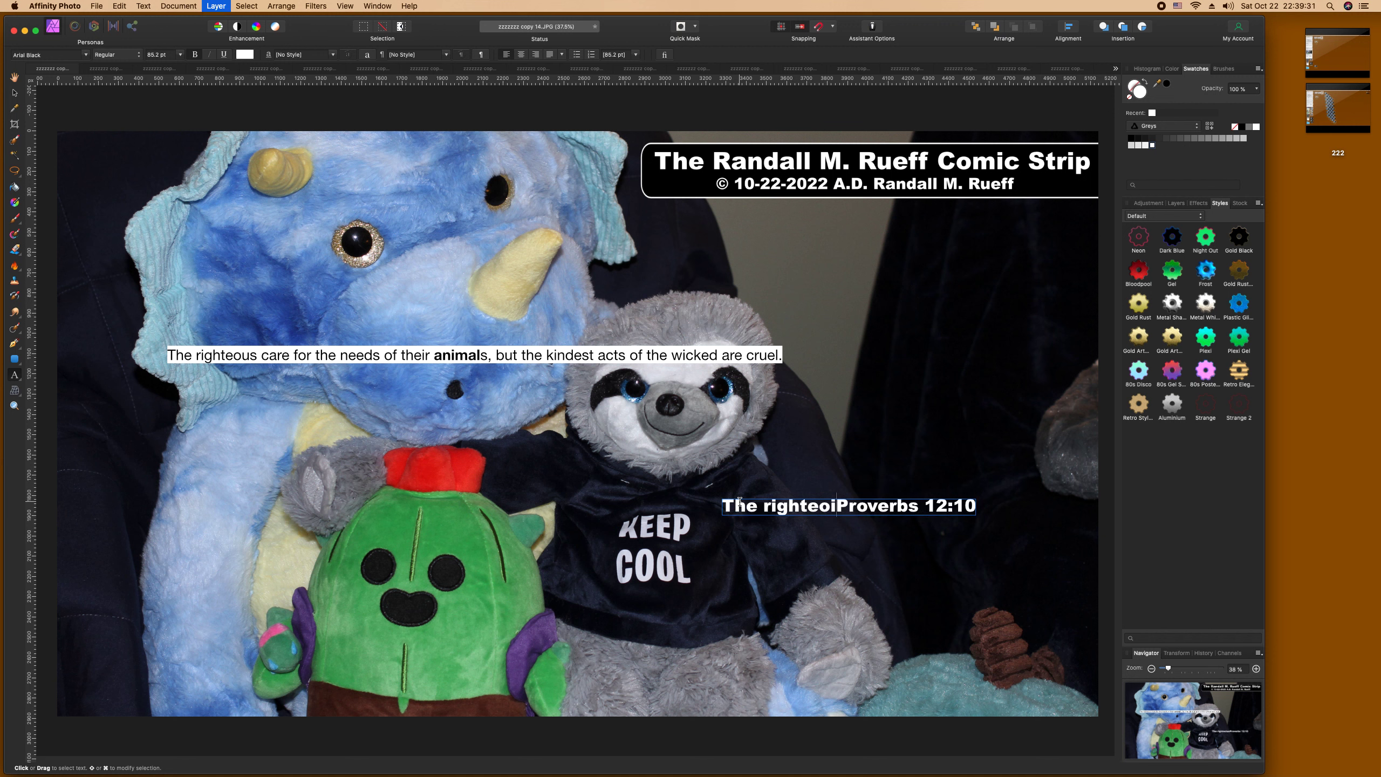
type("us")
type(" care for ")
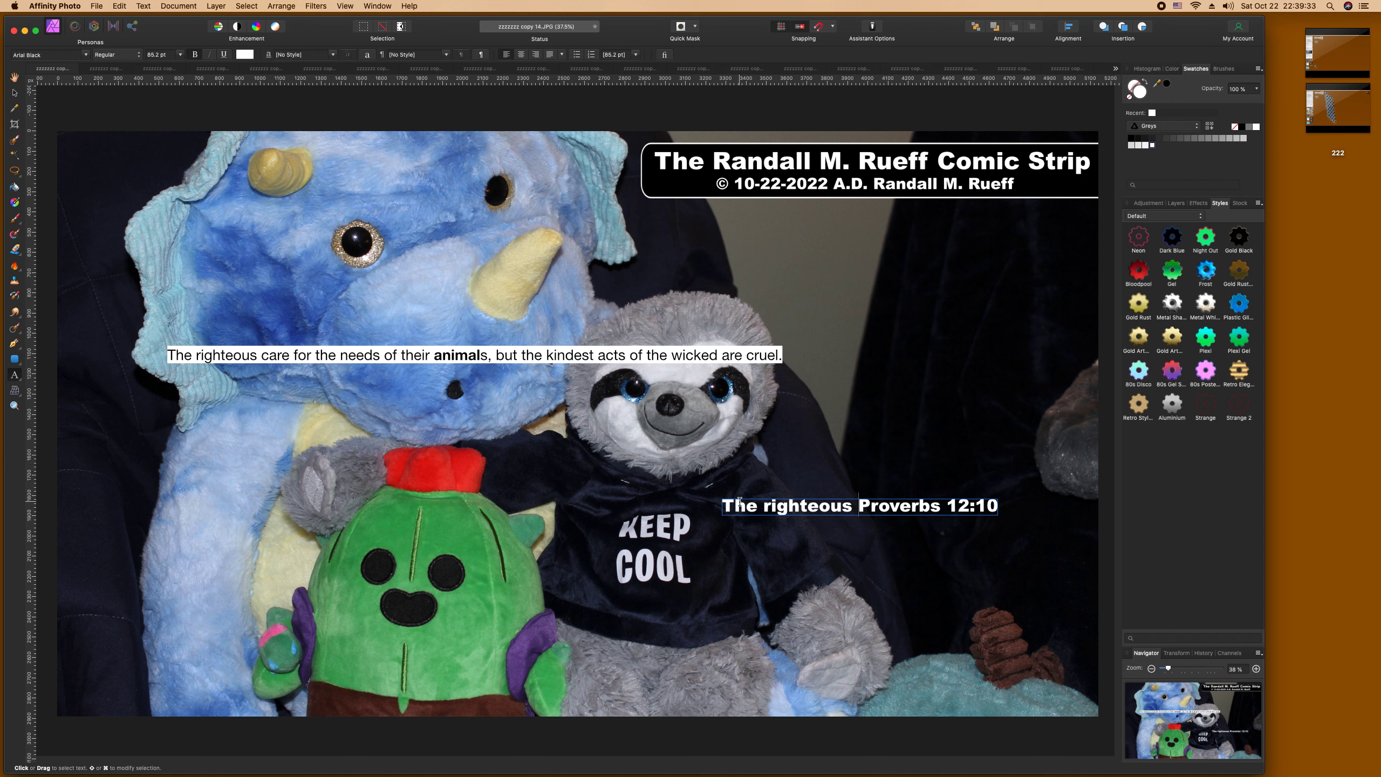
Step: Continue the verse with "thre needs of their anima" and break the line so "Proverbs 12:10" sits on its own line
type("thre needs")
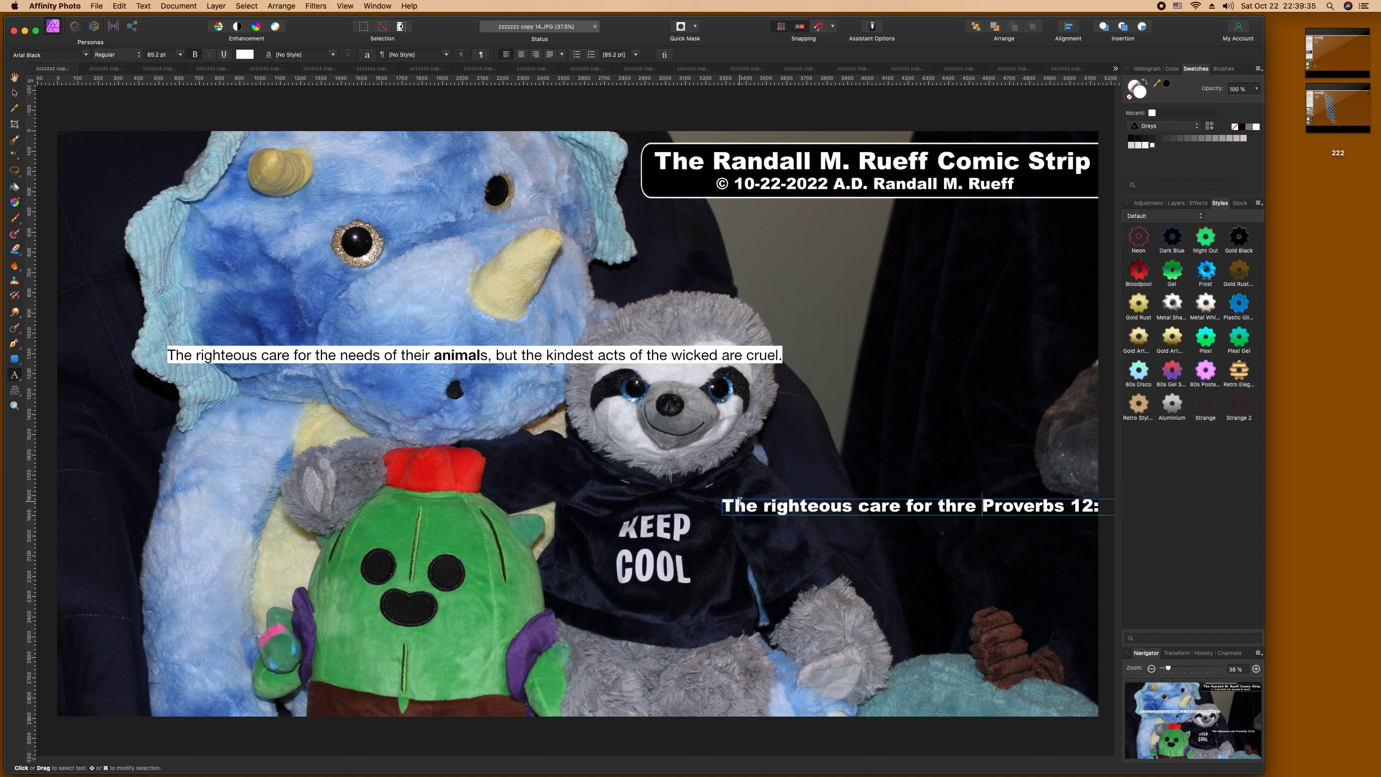
type(" of the")
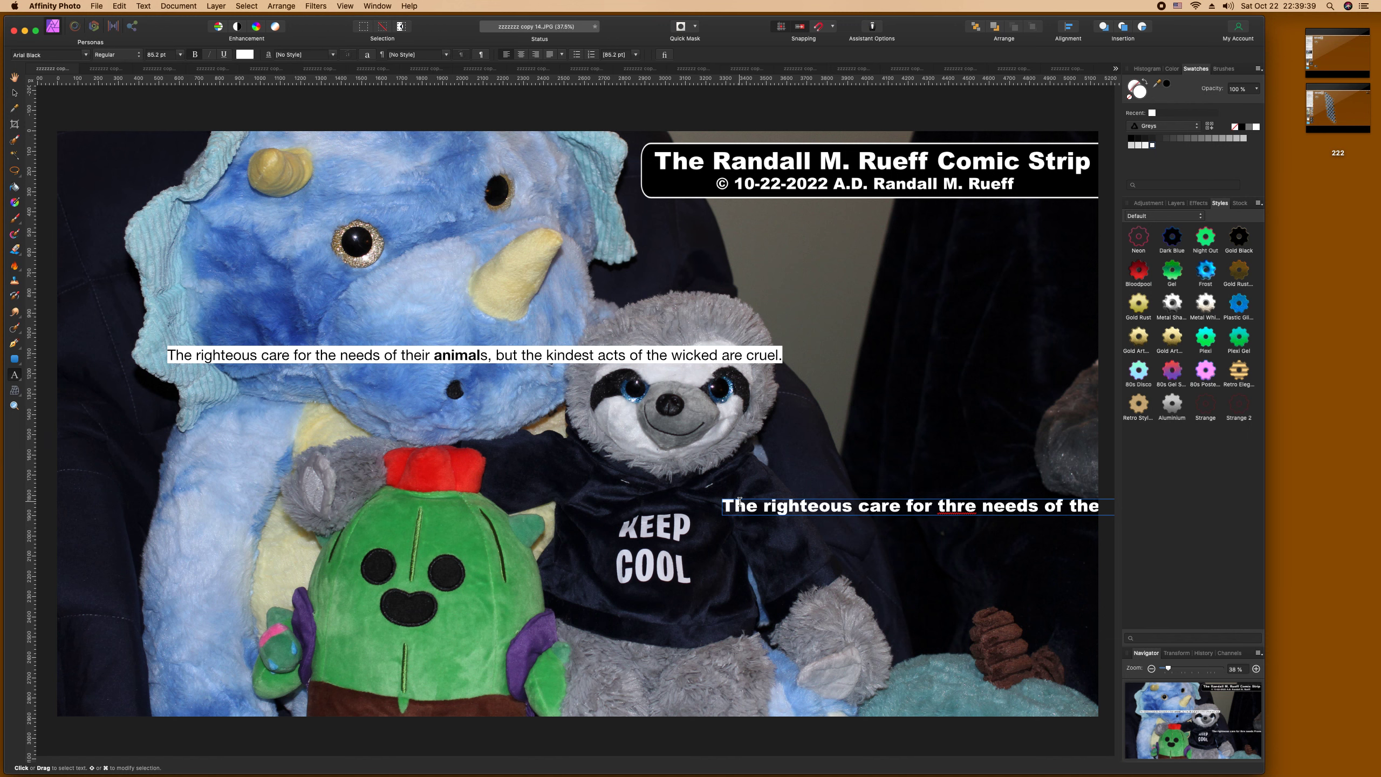
type("ir anima")
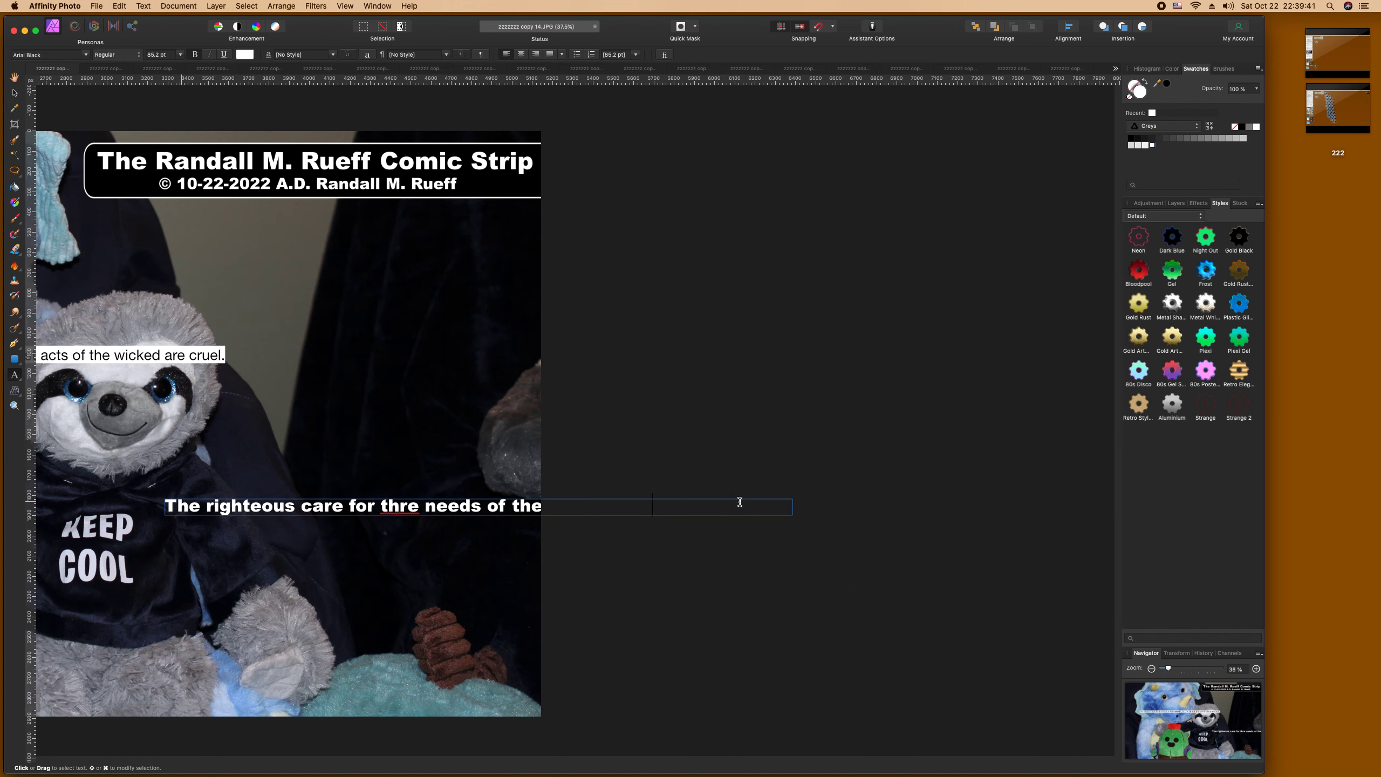
key("Return")
key("Escape")
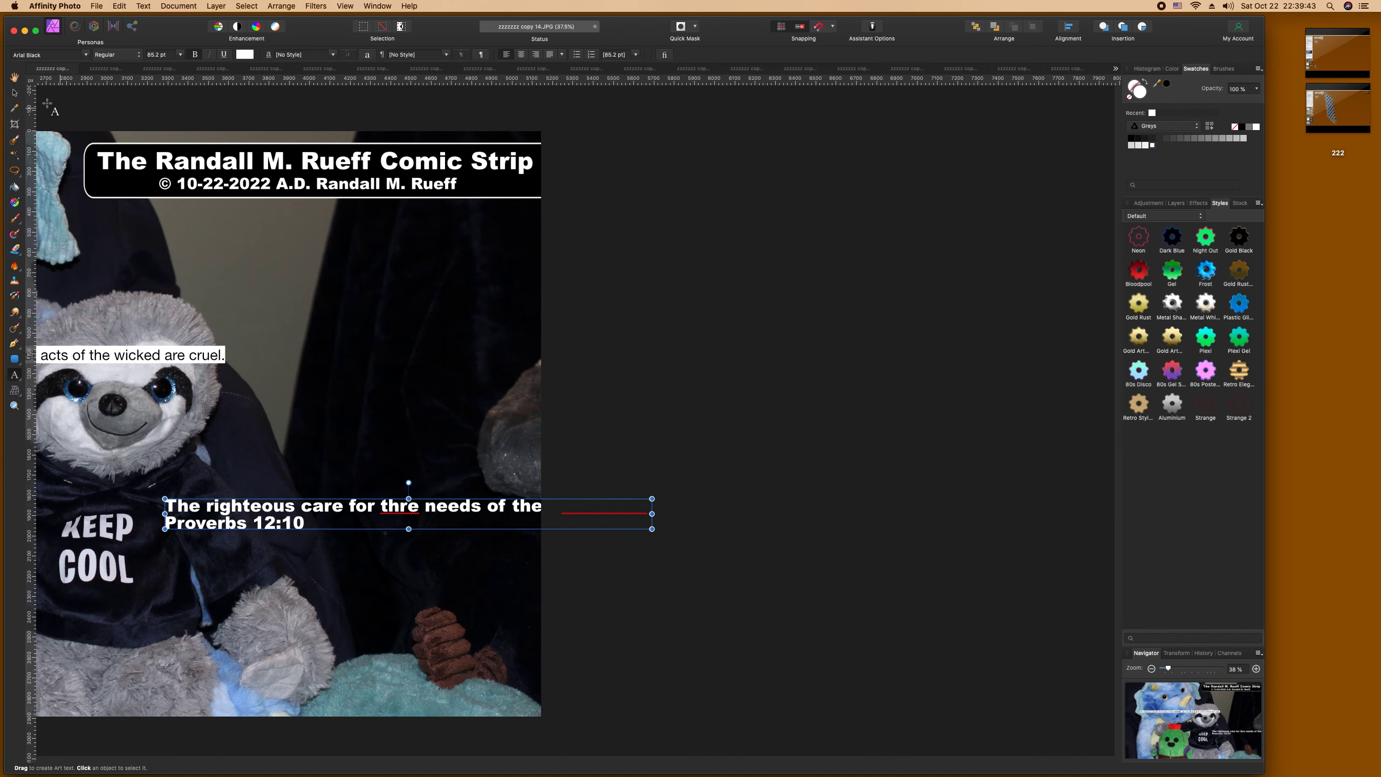
left_click(12, 78)
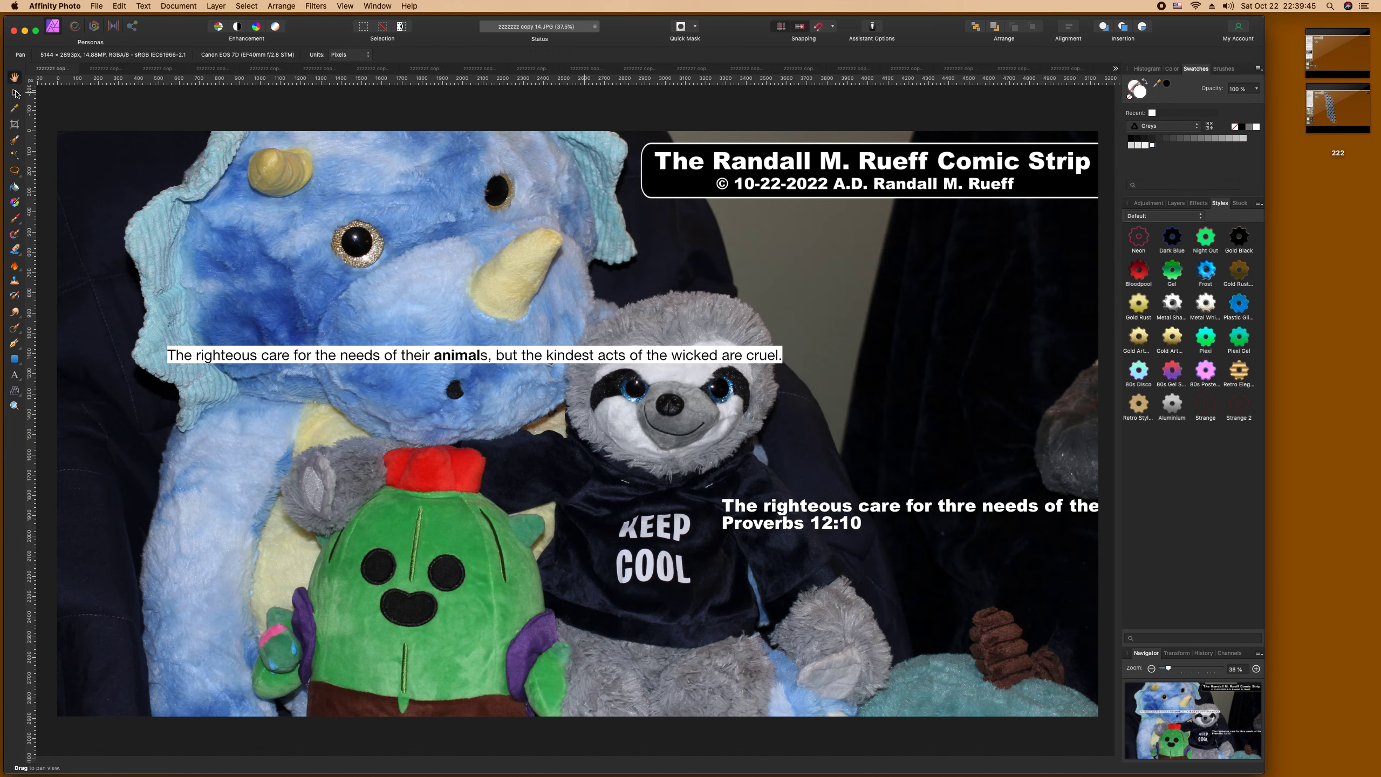
Step: Shift the verse text leftward over the sloth's shirt and correct its misspellings to read "the needs of their animals"
left_click(15, 93)
left_click_drag(954, 514, 785, 501)
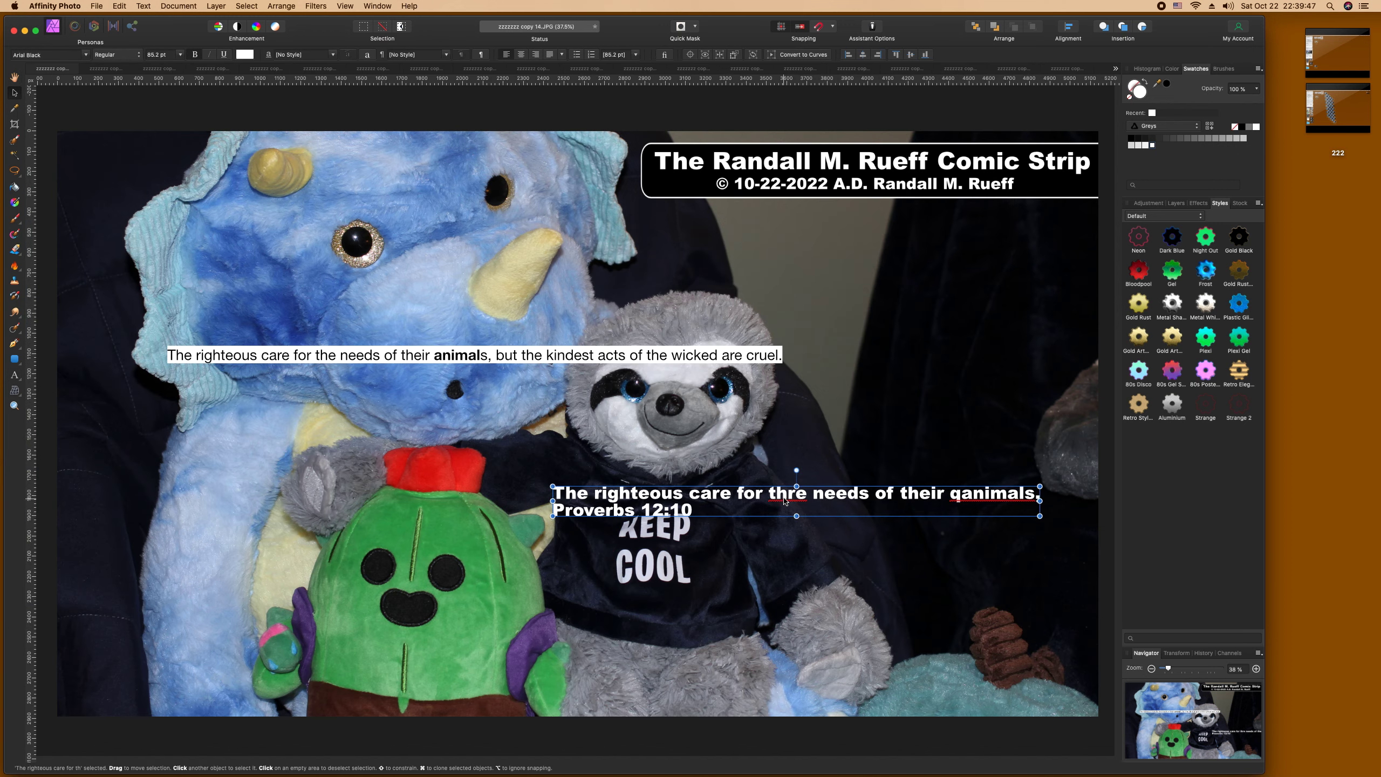
double_click(794, 495)
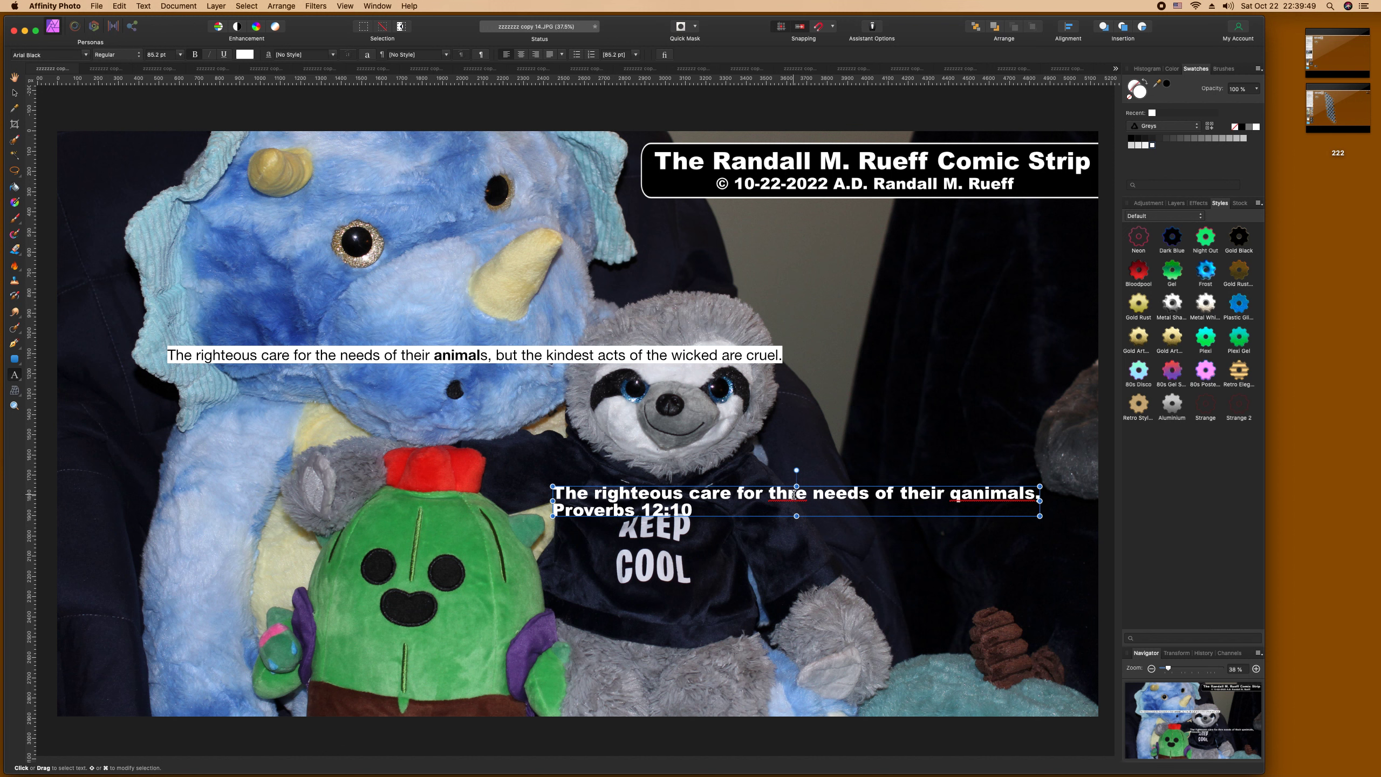
key("BackSpace")
left_click(961, 496)
key("BackSpace")
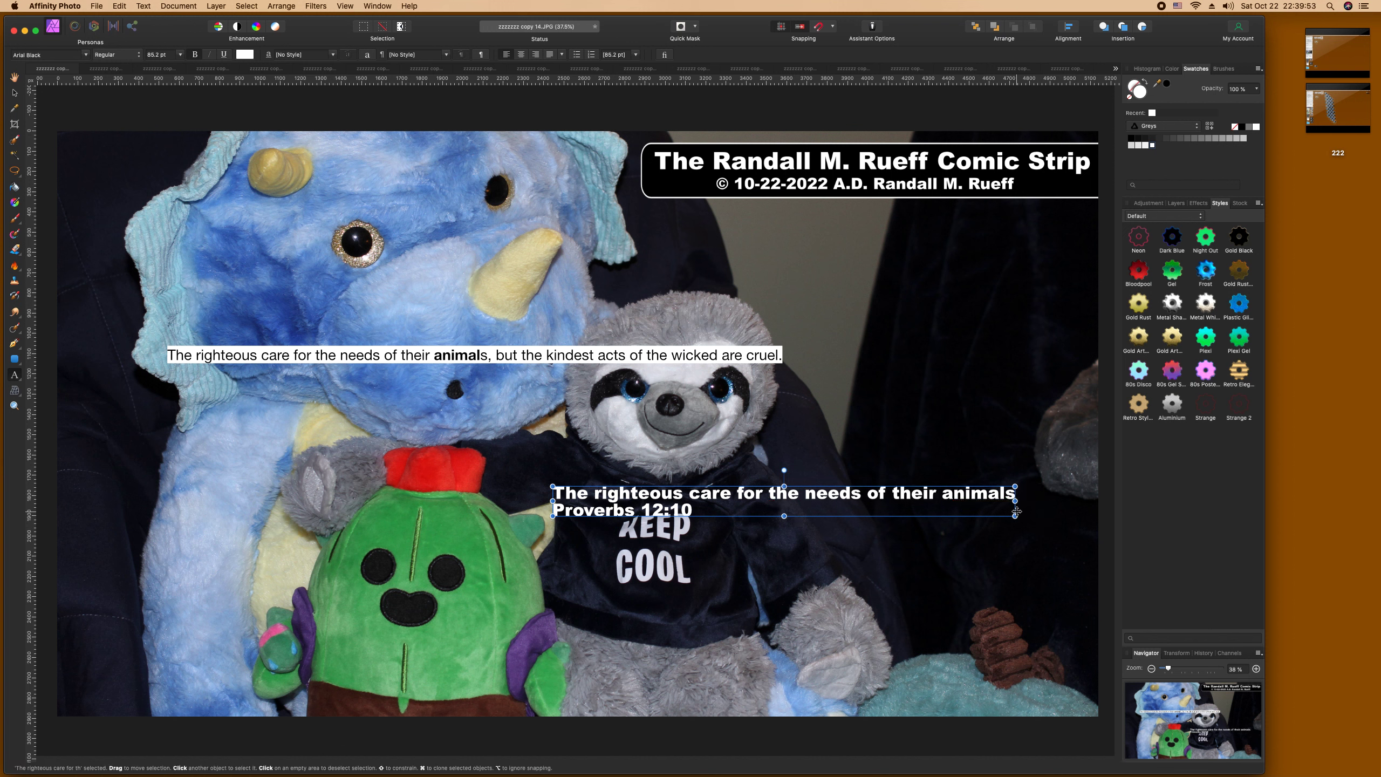
Step: Add a comma after "animals" and insert the line "but the kindest acts of the wicked are cruel." above "Proverbs 12:10"
type(",")
key("Return")
key("Return")
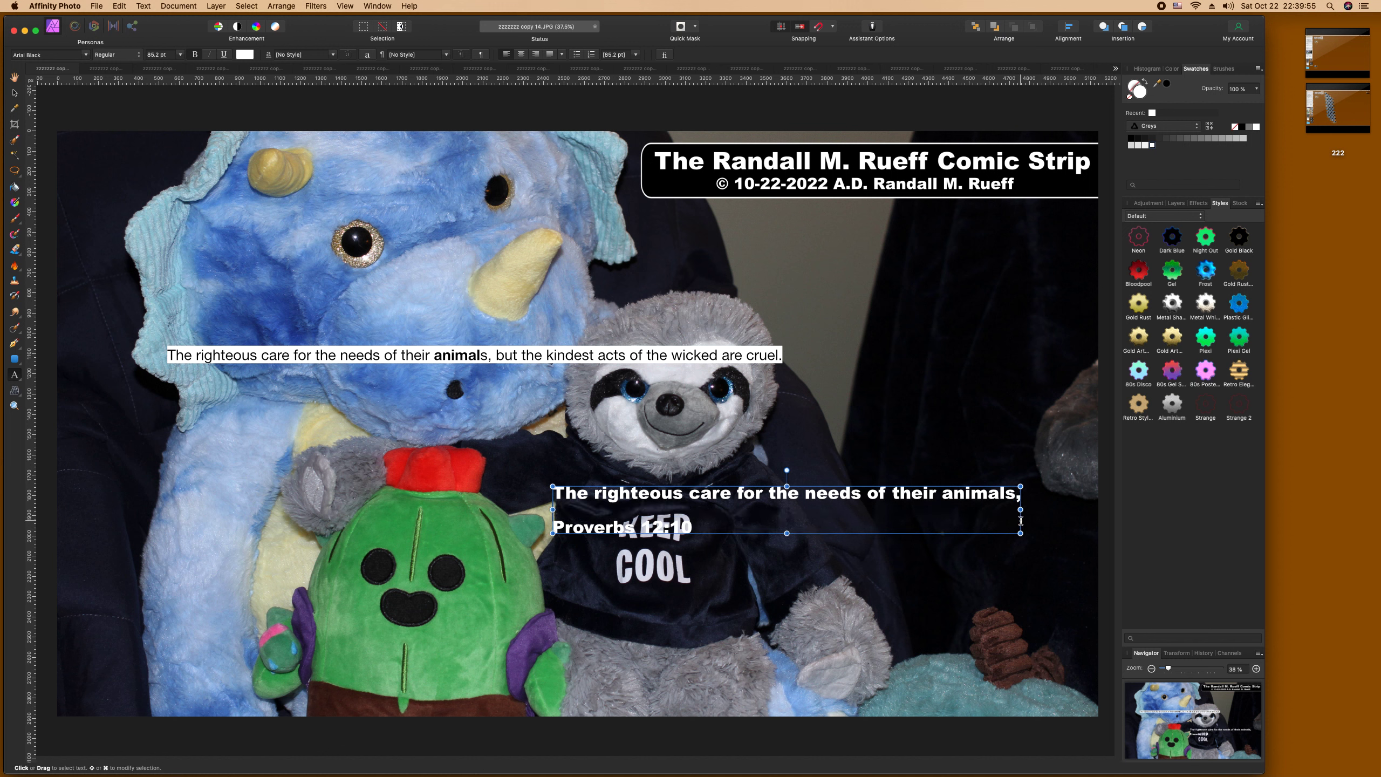
type("but  the kinde")
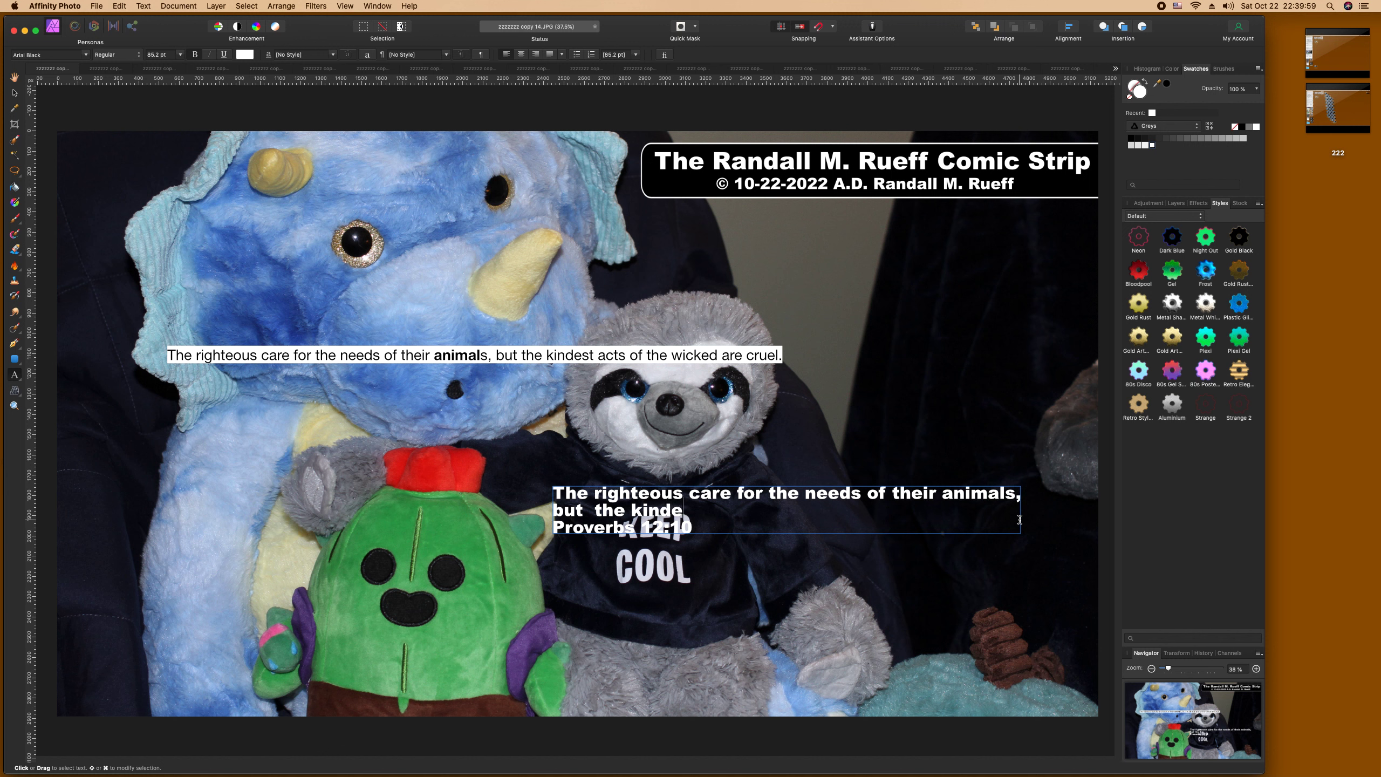
type("st acts of the  wi")
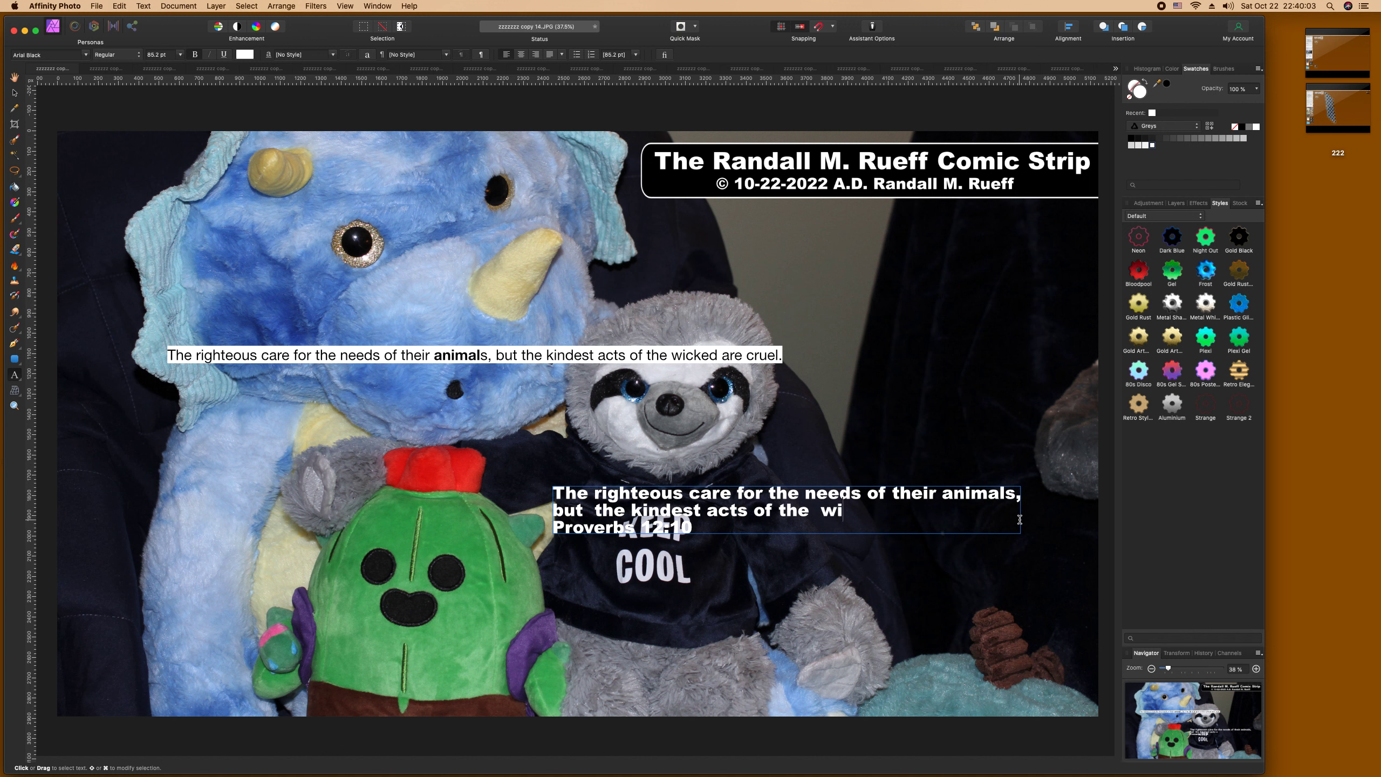
type("cked are cr")
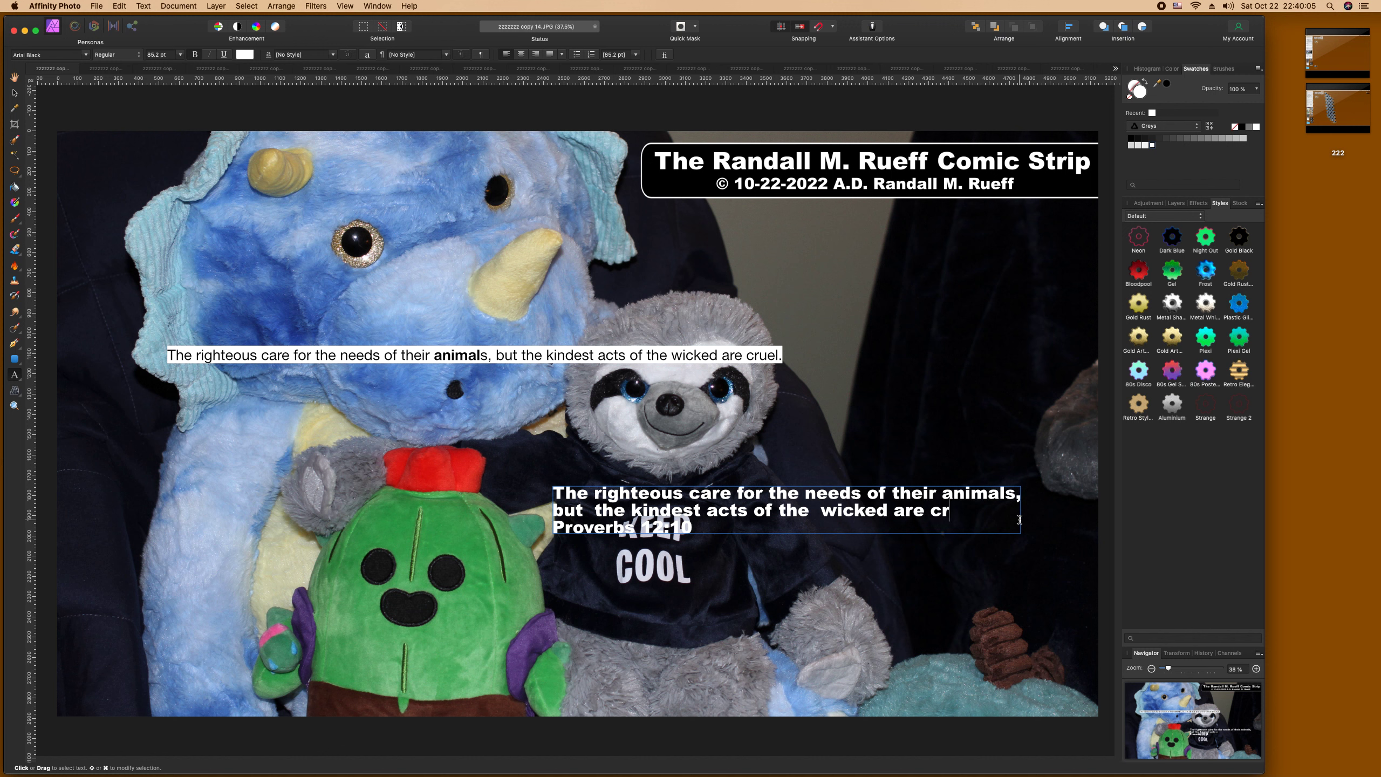
type("uel.")
Step: Break the verse after "care for" and after "acts of", and remove the extra space before "wicked"
left_click(772, 495)
key("BackSpace")
key("Return")
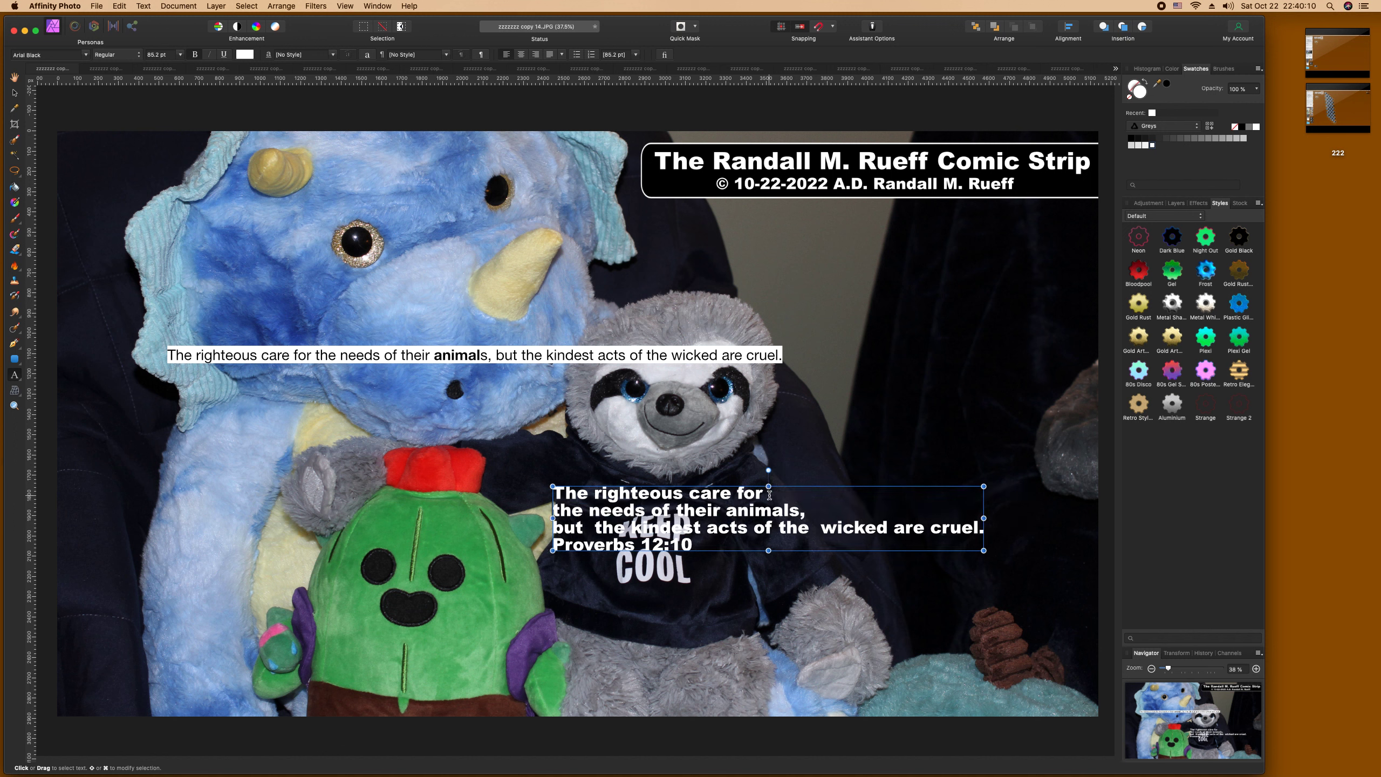
left_click(821, 530)
key("BackSpace")
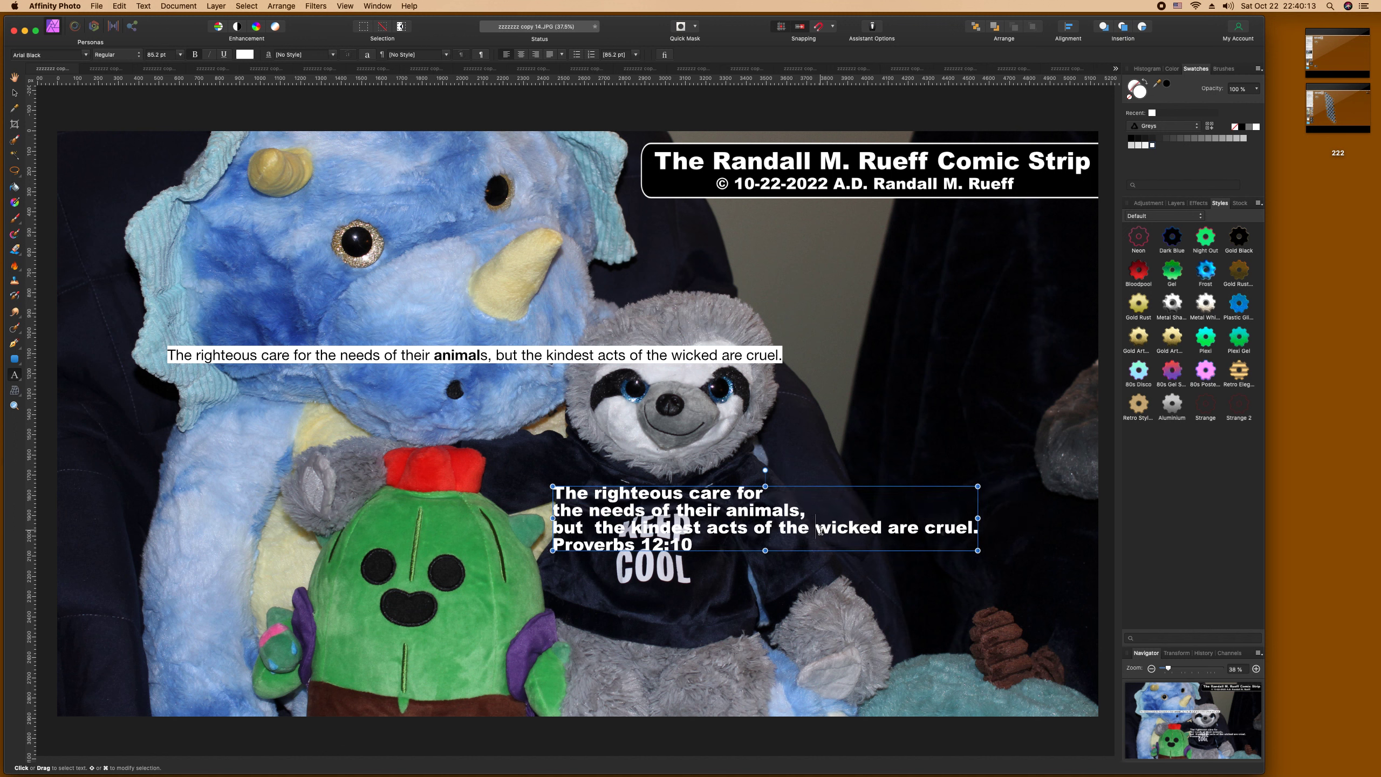
left_click(779, 531)
key("Return")
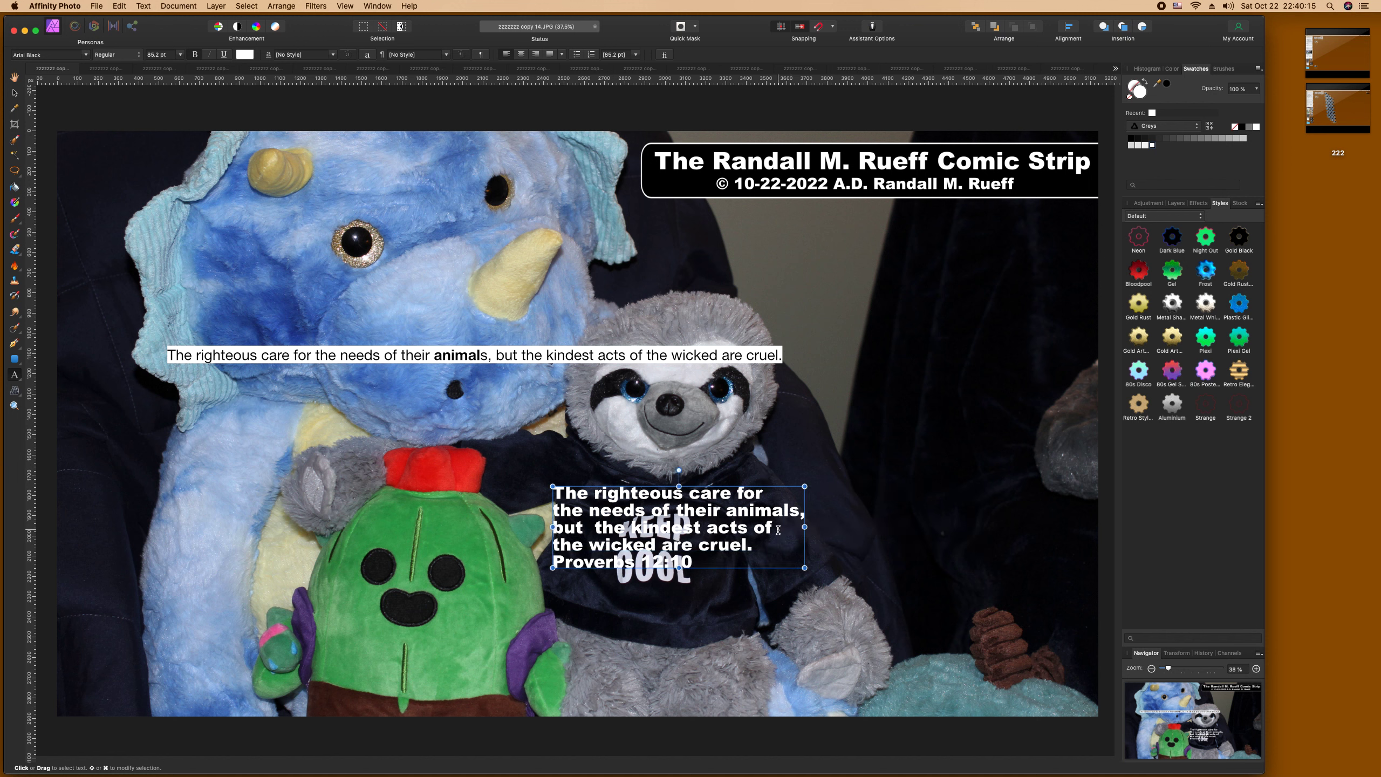
Step: Select all of the verse text and centre-align it
key("super+a")
key("super+c")
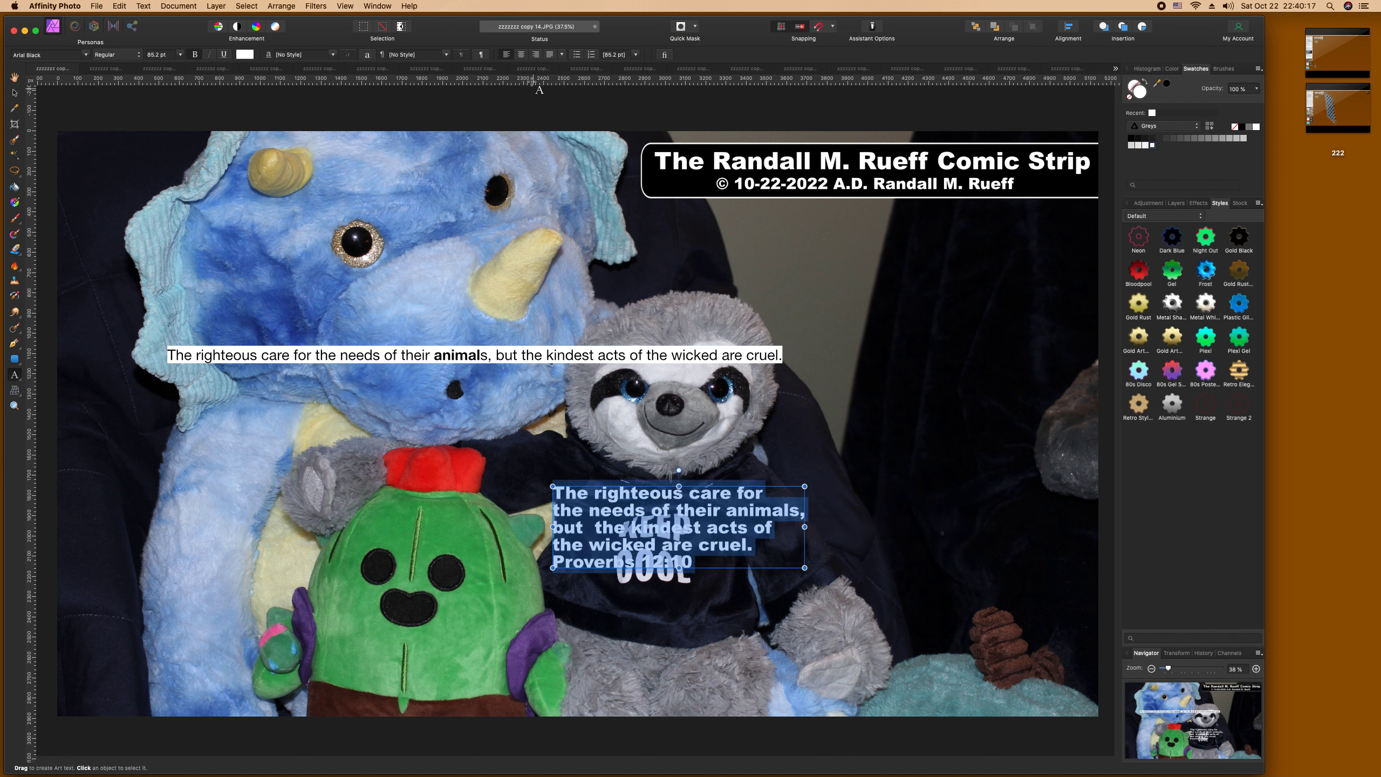
left_click(521, 55)
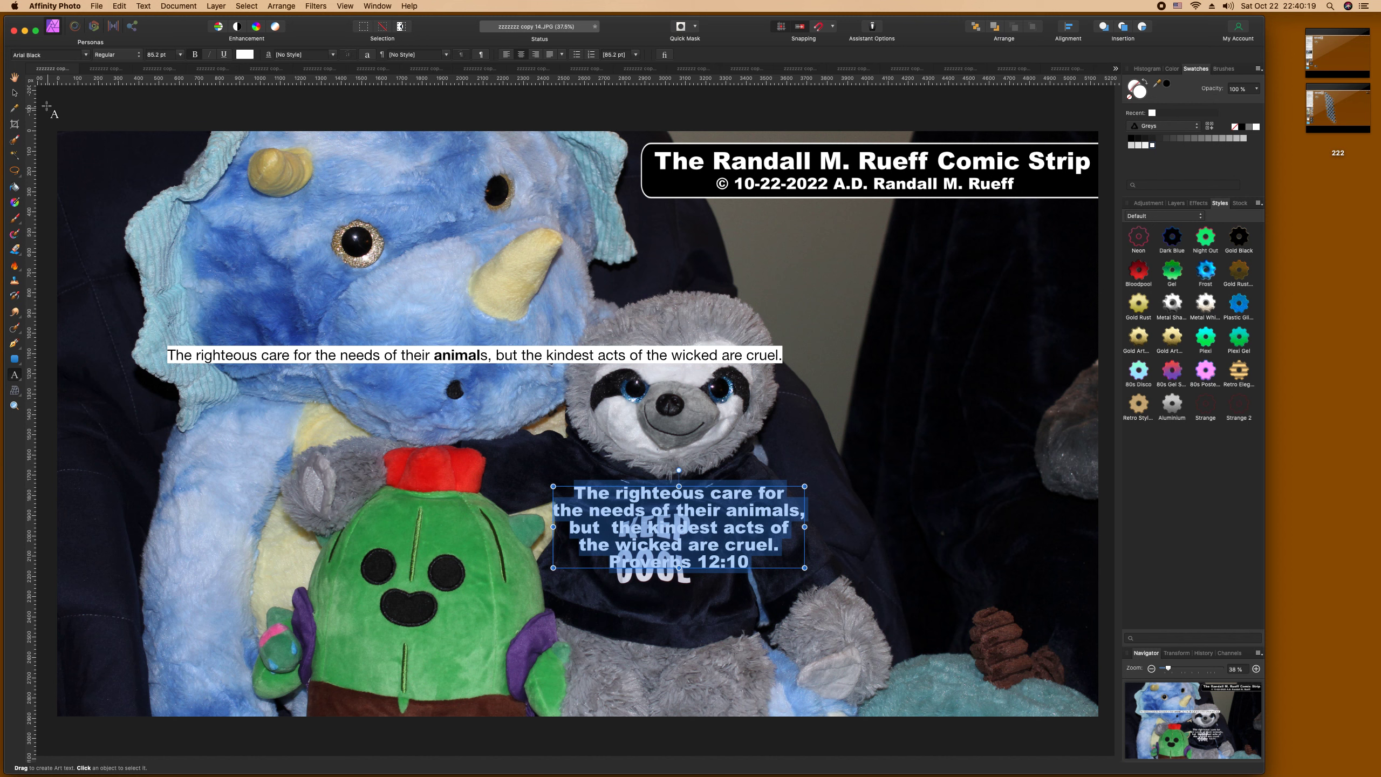
Step: Move the verse to the dark area beside the sloth and enlarge it to about 106.4 pt
left_click(14, 92)
left_click_drag(733, 553, 952, 492)
left_click_drag(1024, 427, 1088, 404)
left_click_drag(994, 457, 989, 470)
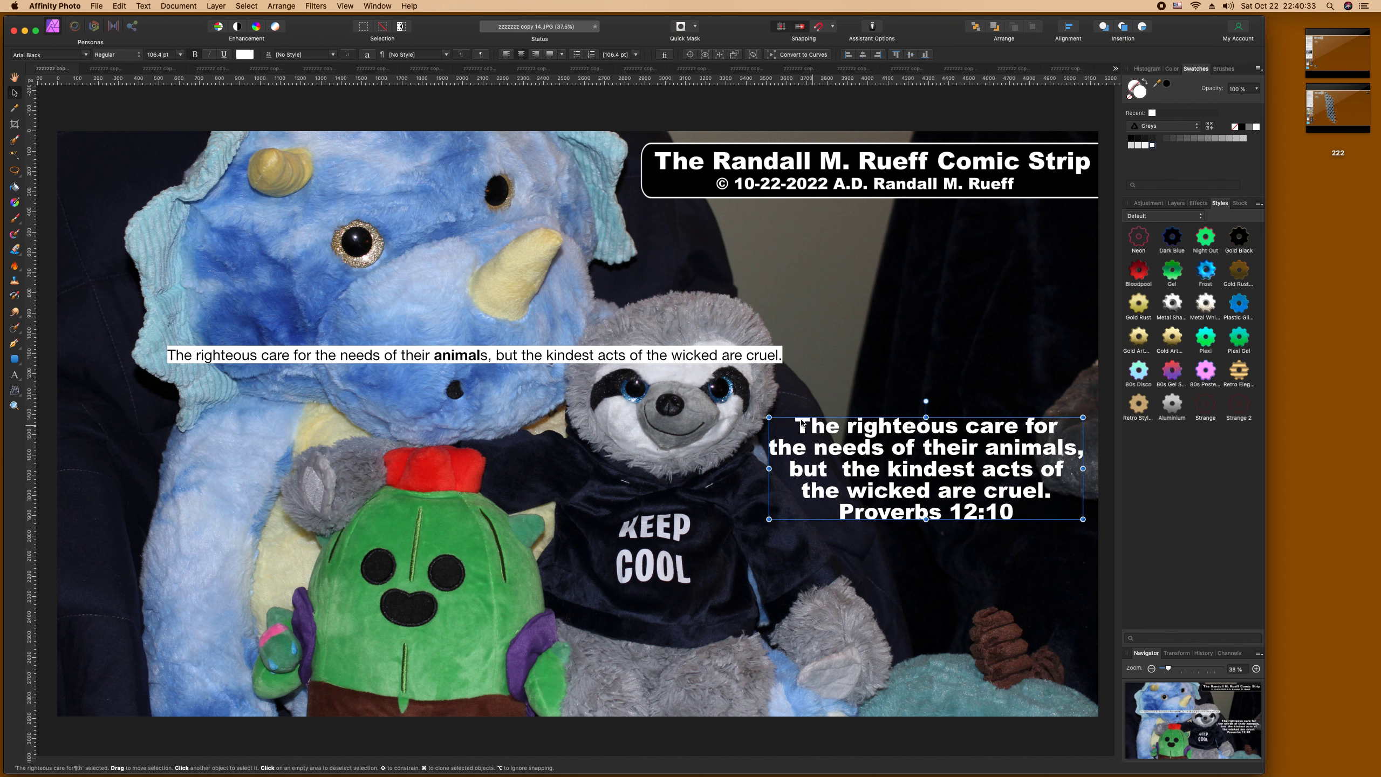
Step: Deselect the verse and save the image flattened
left_click(721, 359)
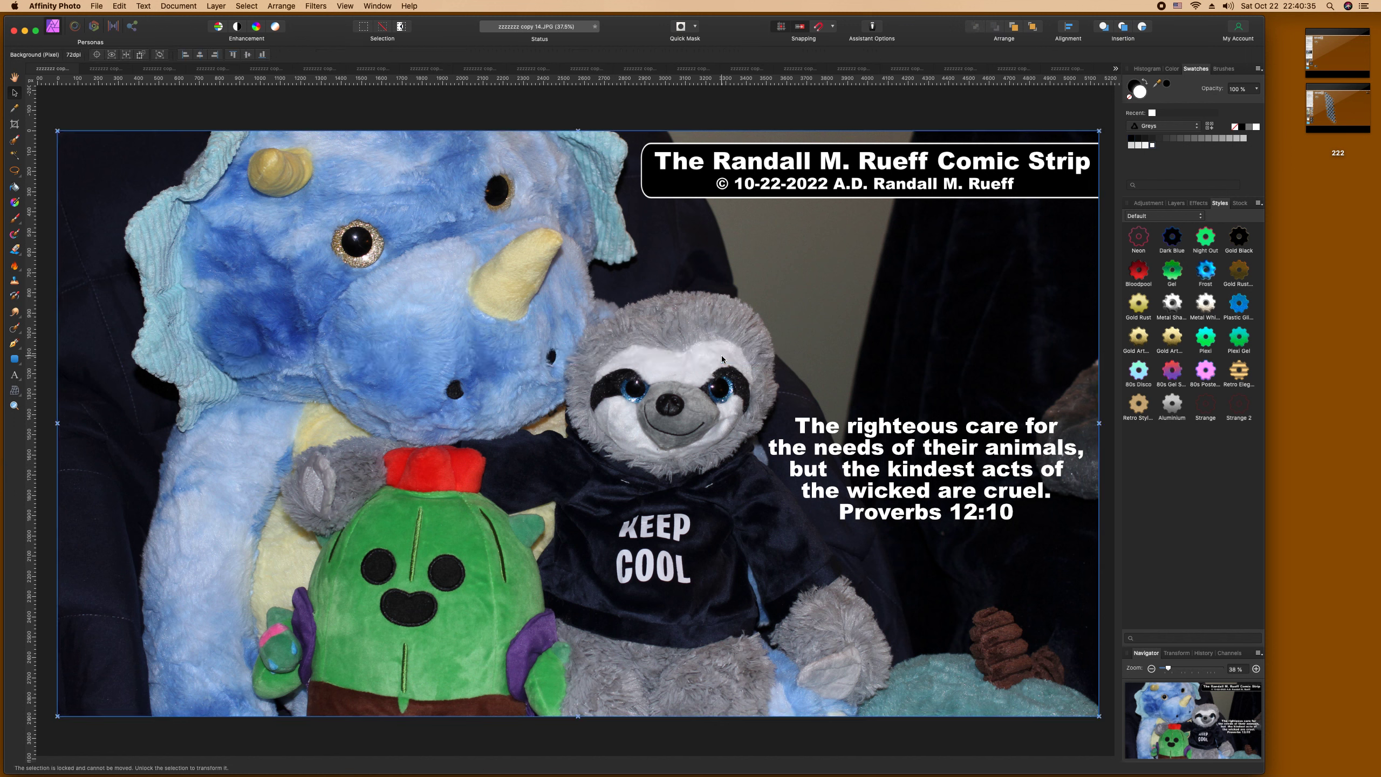
key("super+s")
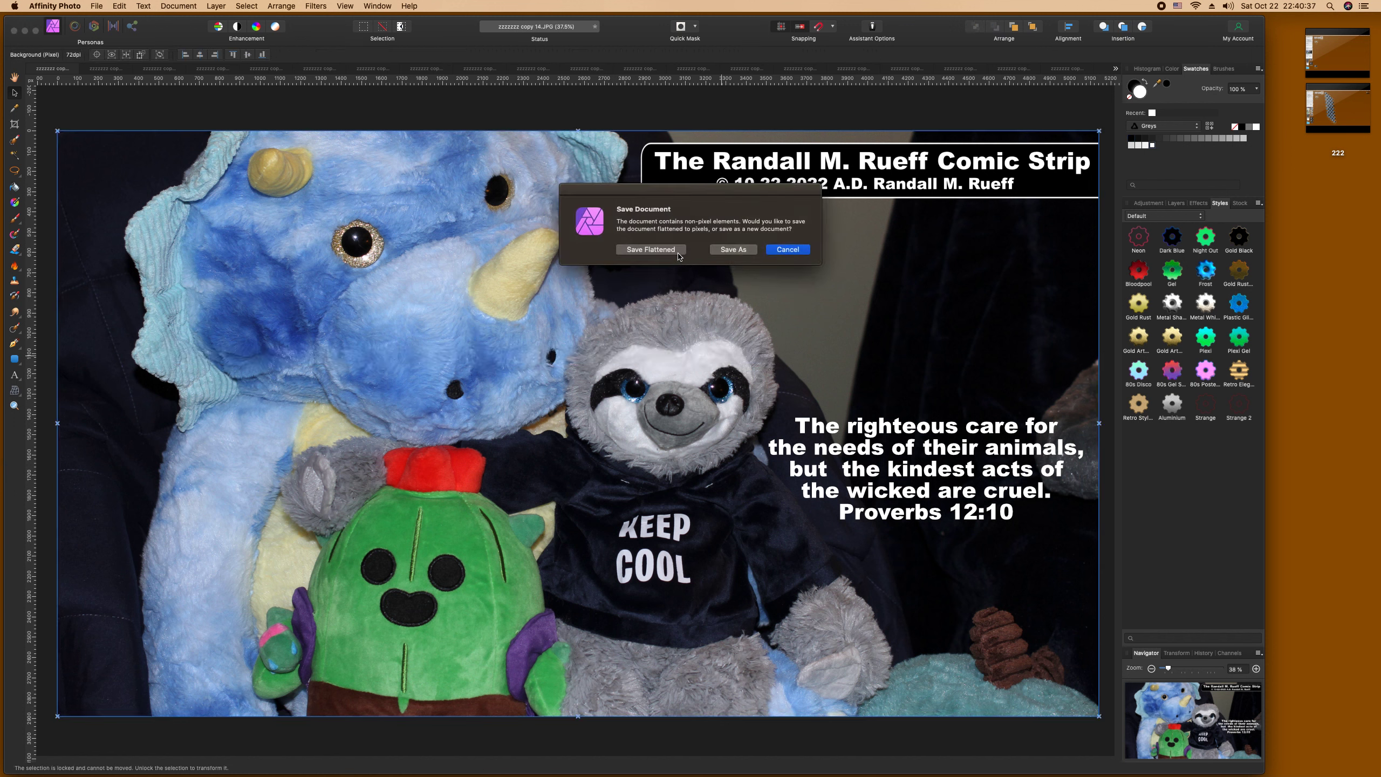
left_click(679, 250)
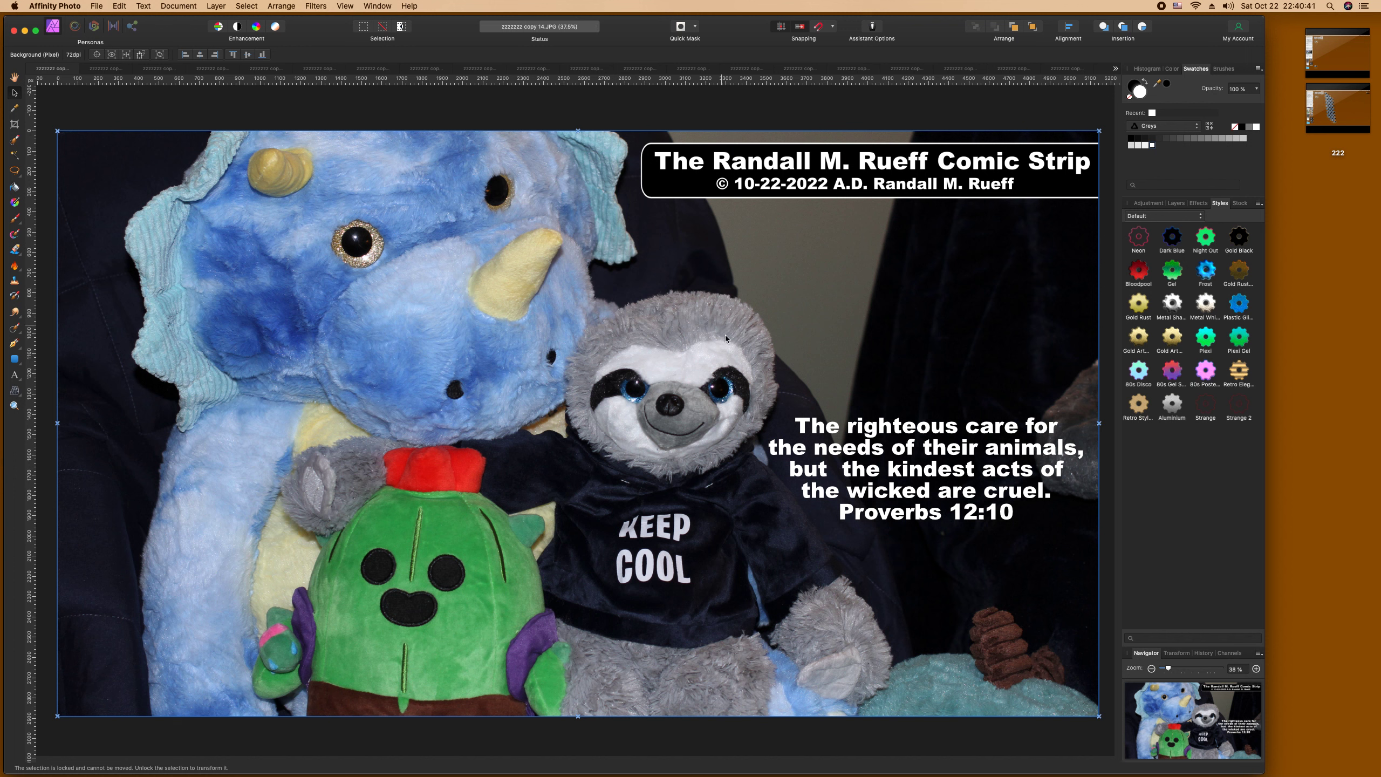
Step: Remove the extra space between "but" and "the" in the verse and nudge the text block slightly downward
double_click(842, 463)
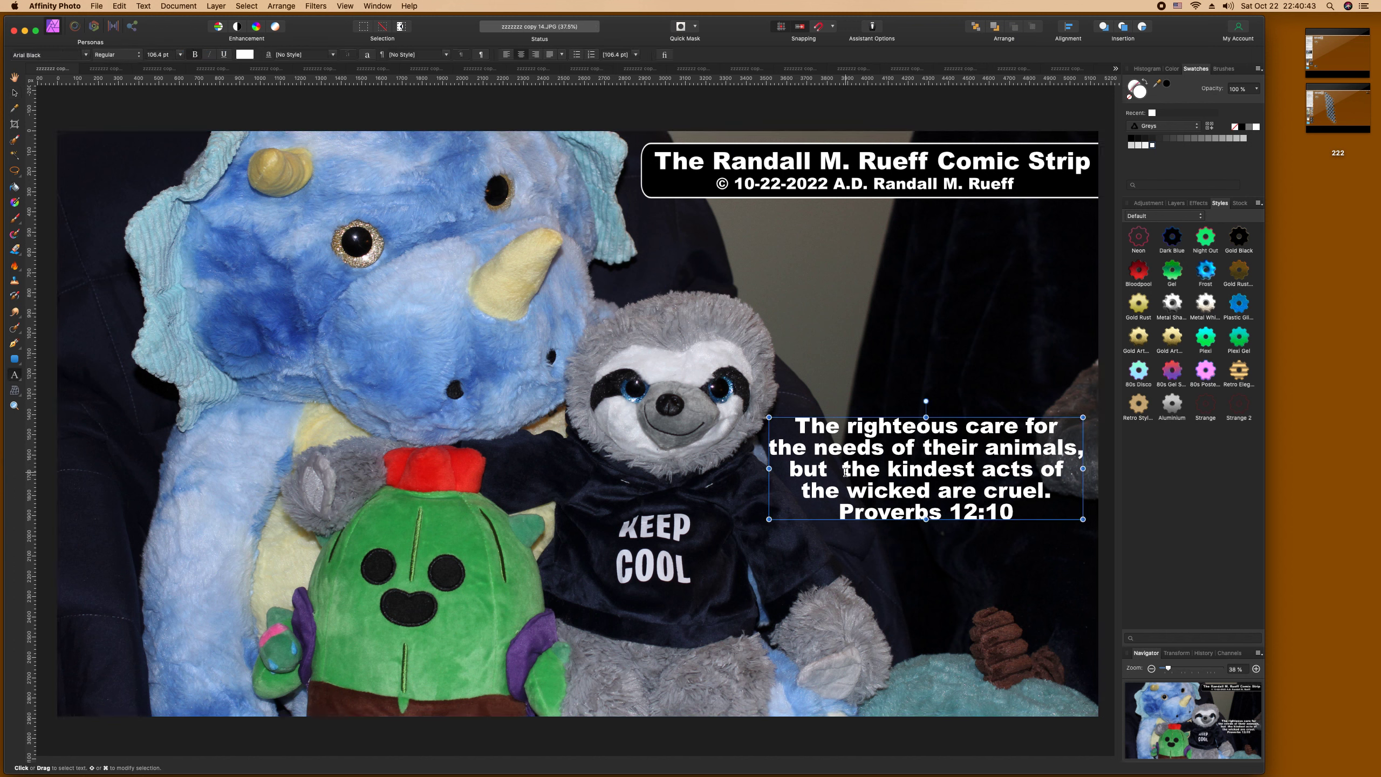
key("BackSpace")
key("Escape")
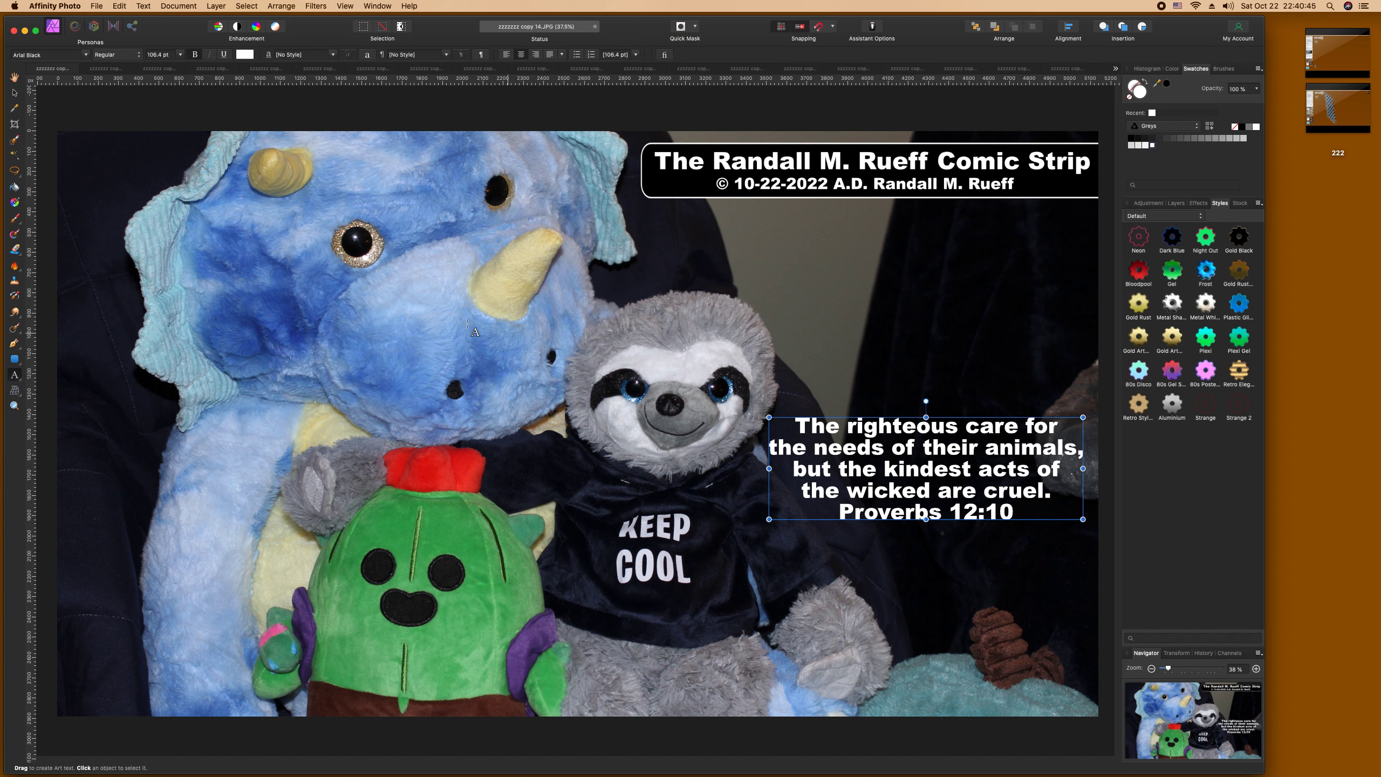
left_click(14, 93)
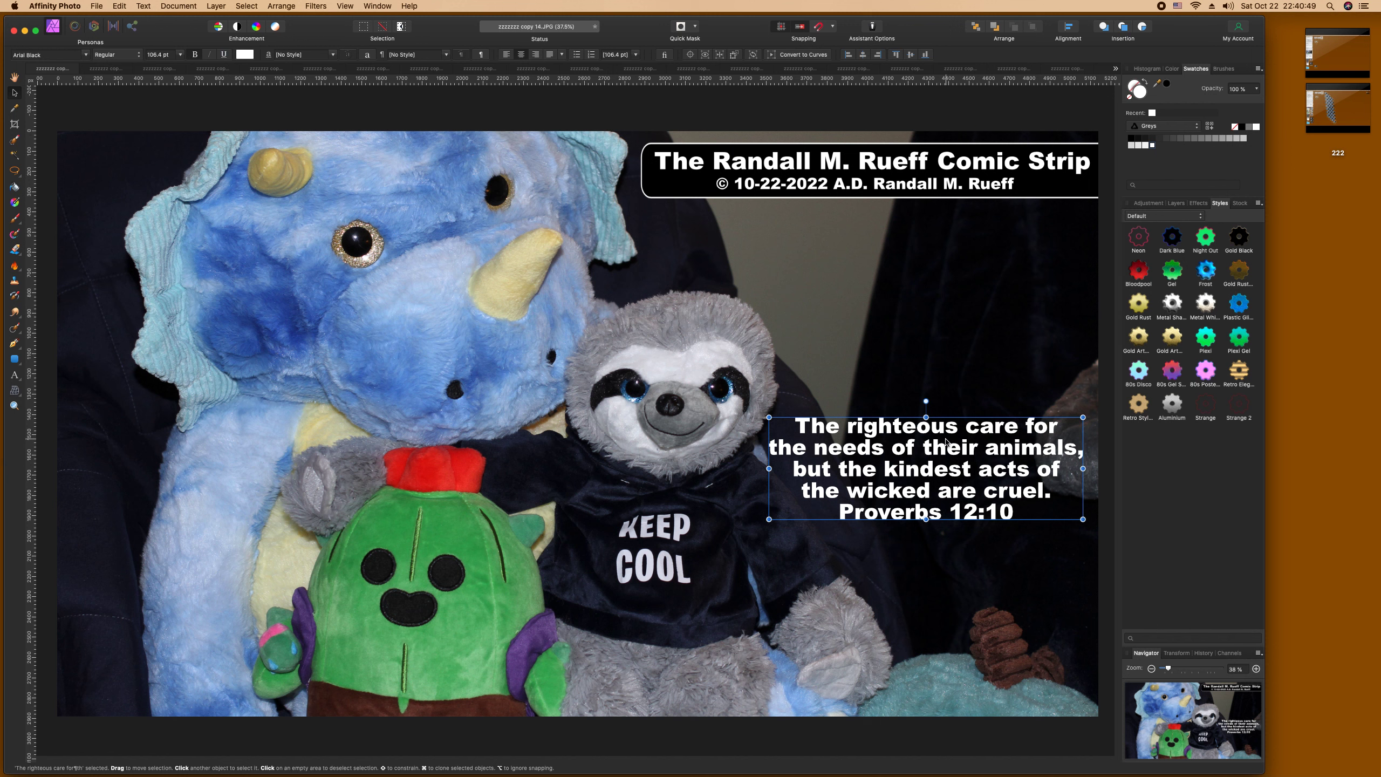
left_click_drag(949, 438, 946, 441)
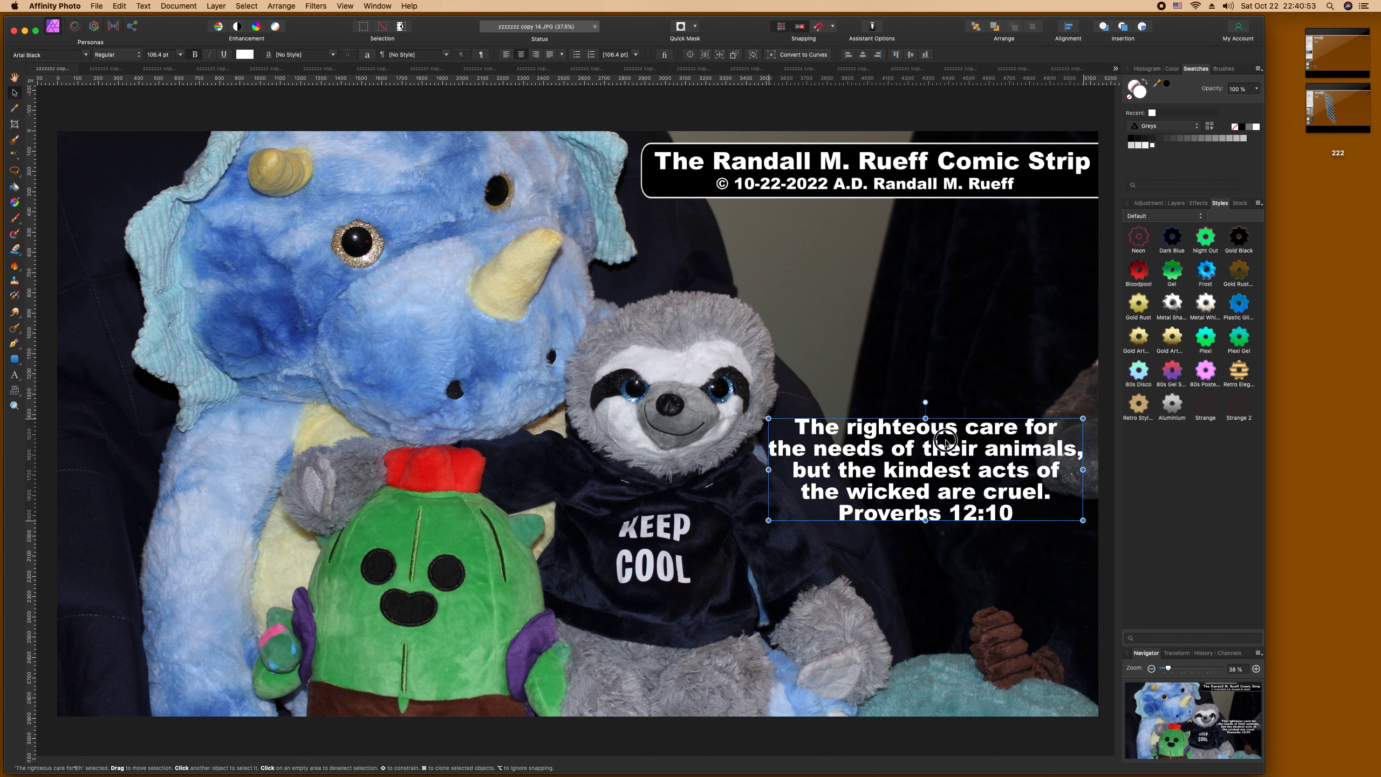
Step: Copy the corrected verse text object and save the updated image flattened
left_click(887, 370)
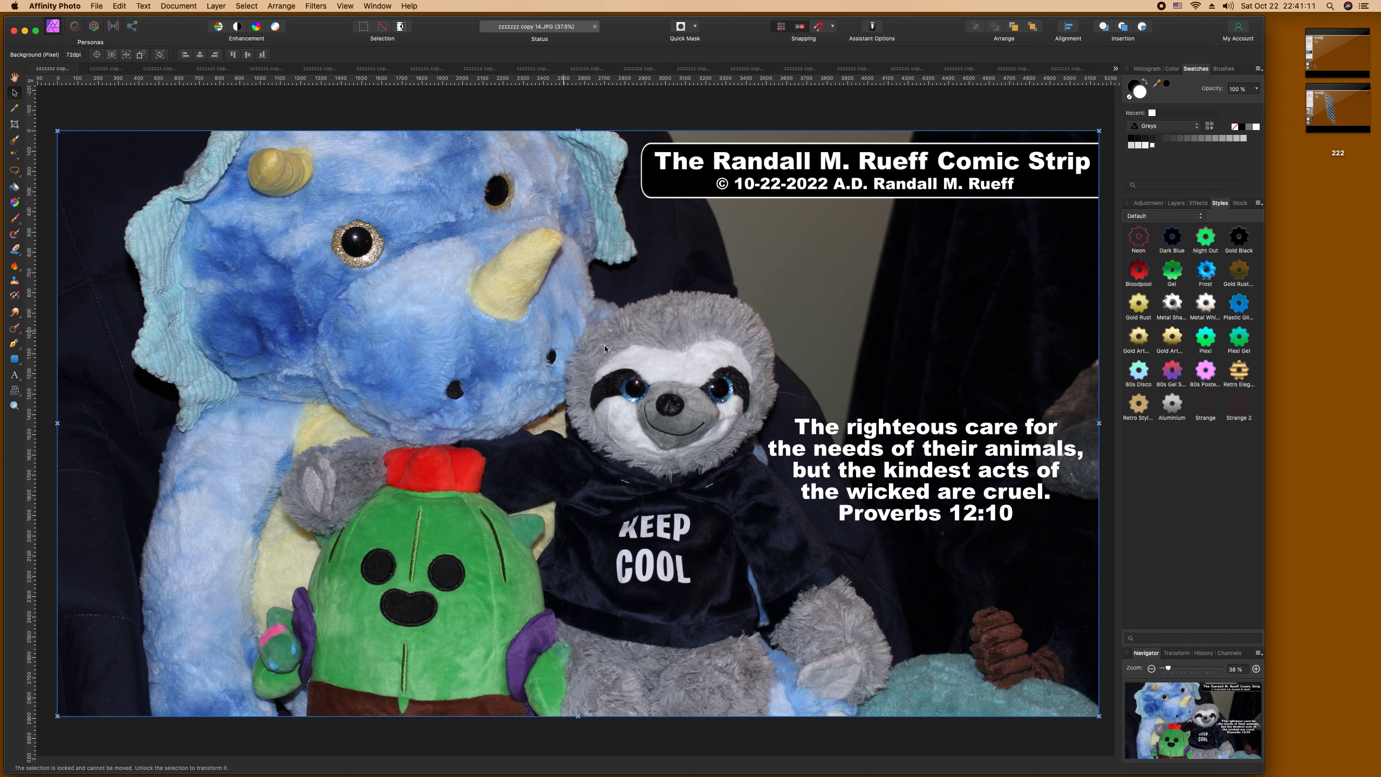
left_click(838, 443)
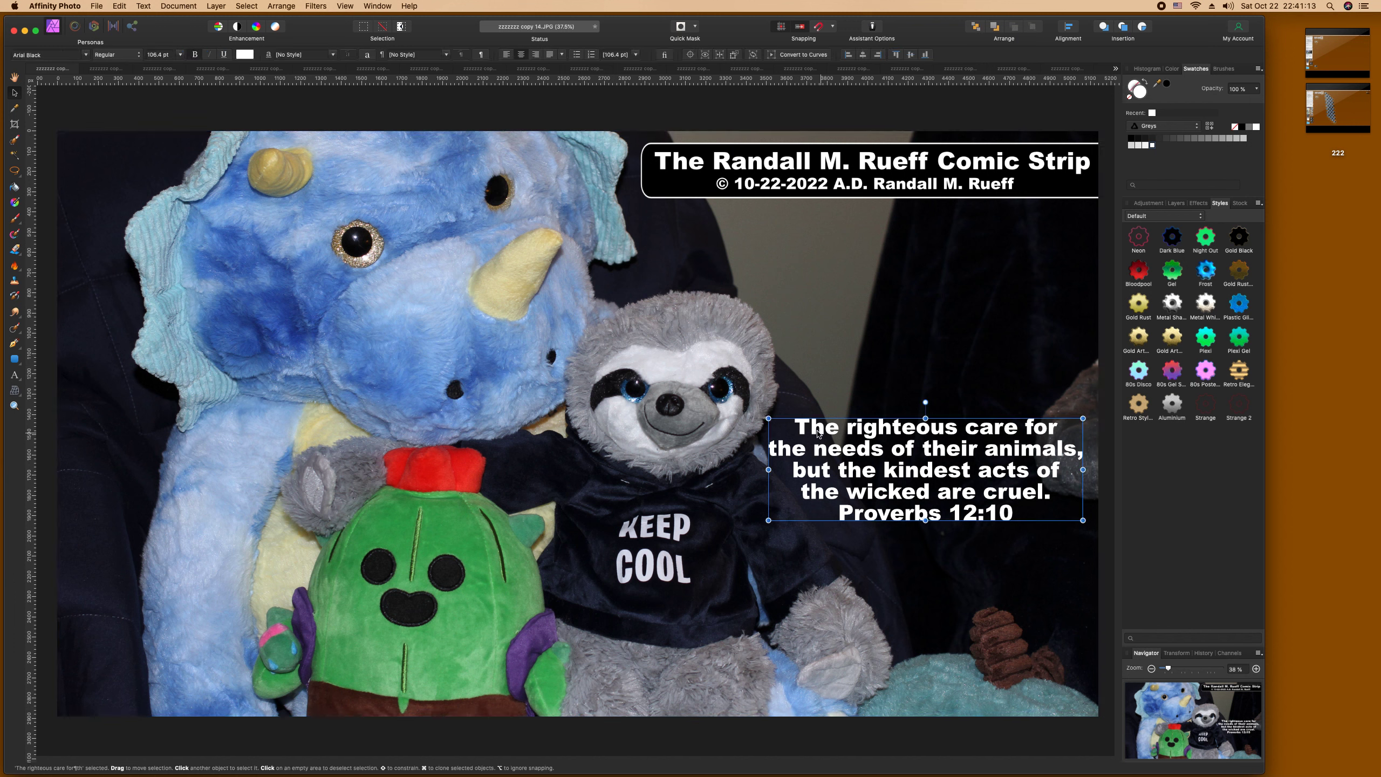
left_click(759, 362)
key("super+s")
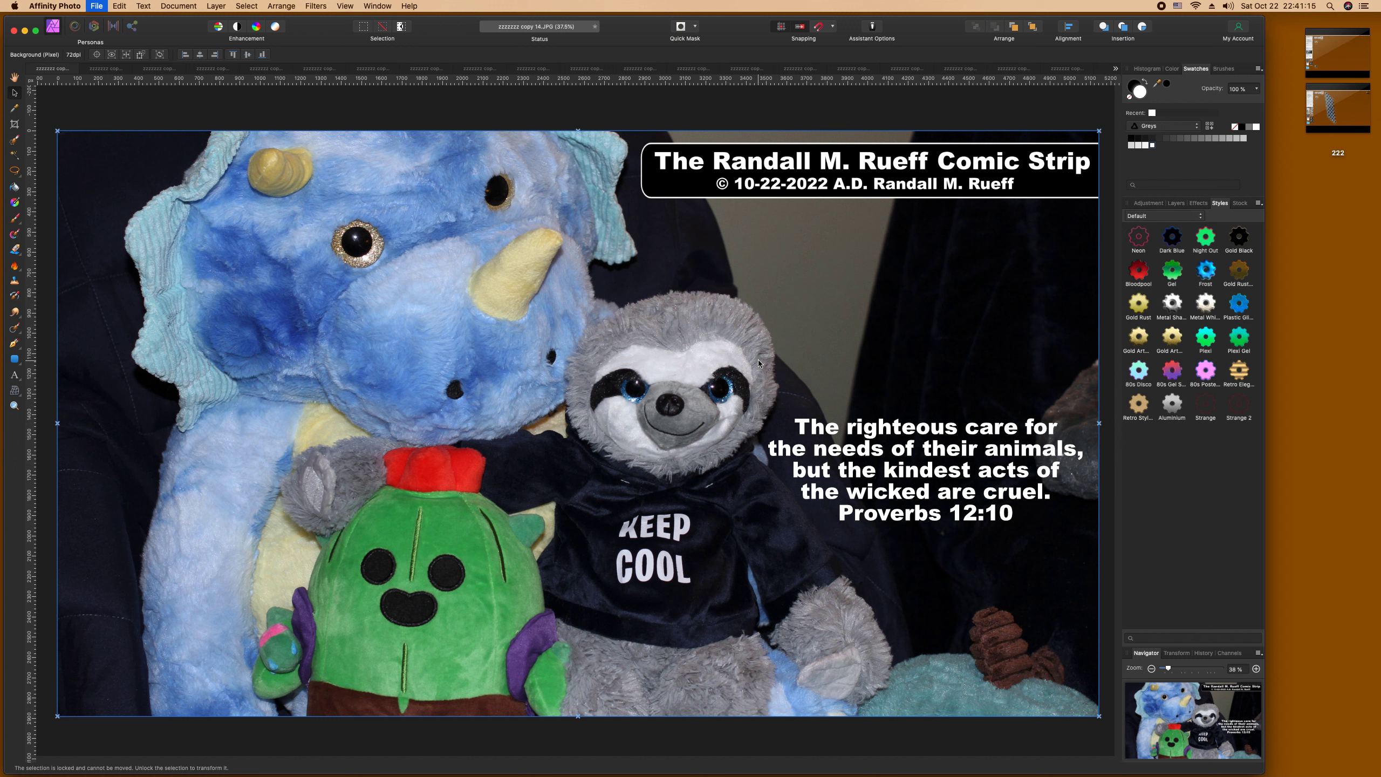
left_click(666, 246)
Step: Paste the verse into the open "copy 16" photo and replace the word "animals" with "unborn"
left_click(31, 69)
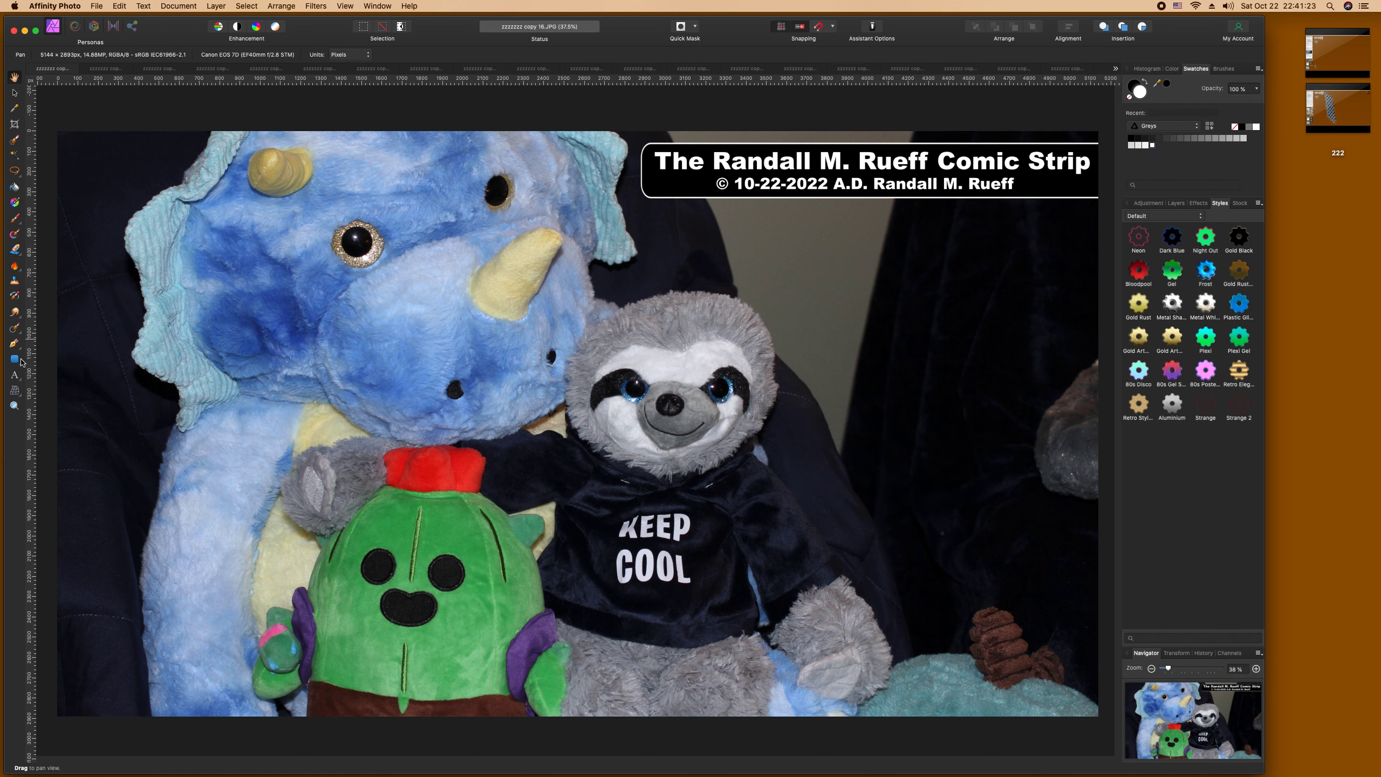
key("super+v")
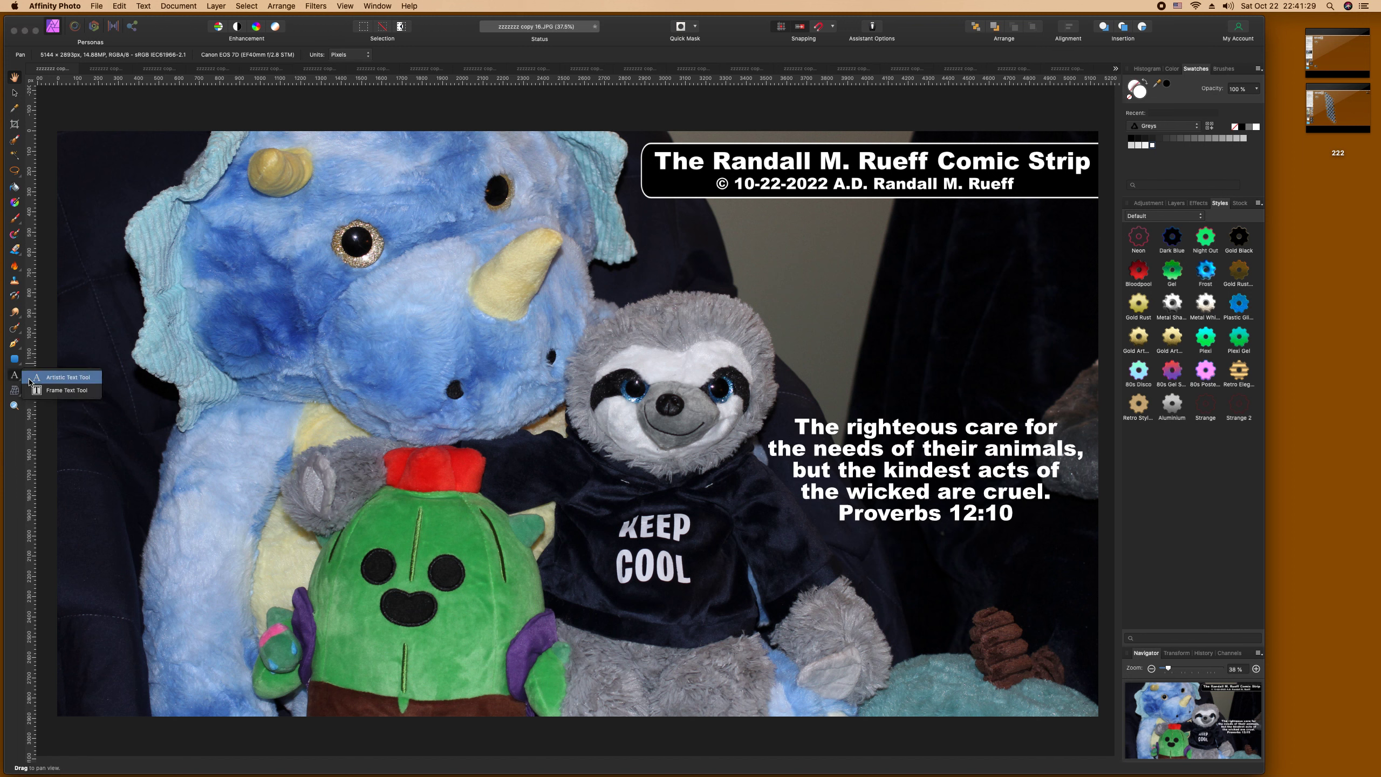
left_click(19, 379)
double_click(1012, 453)
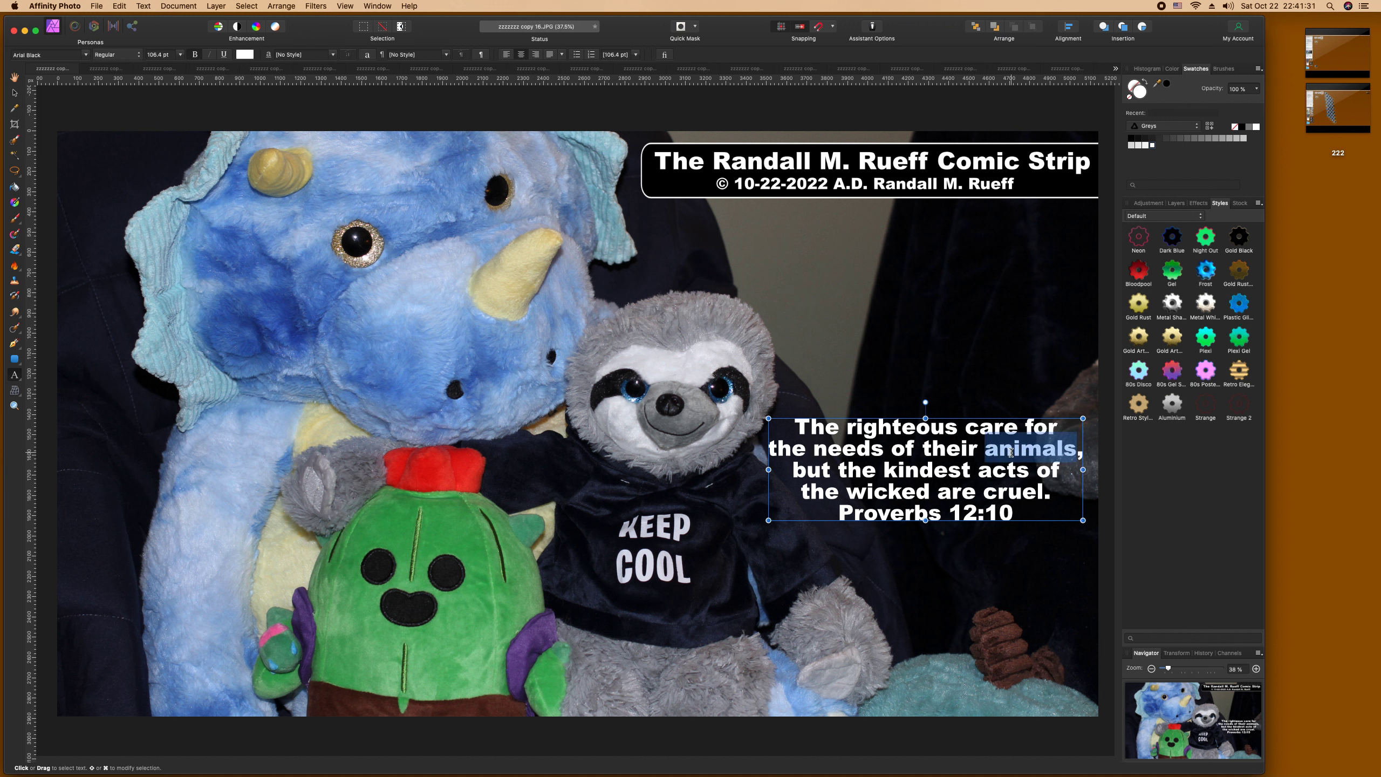
type("unborn")
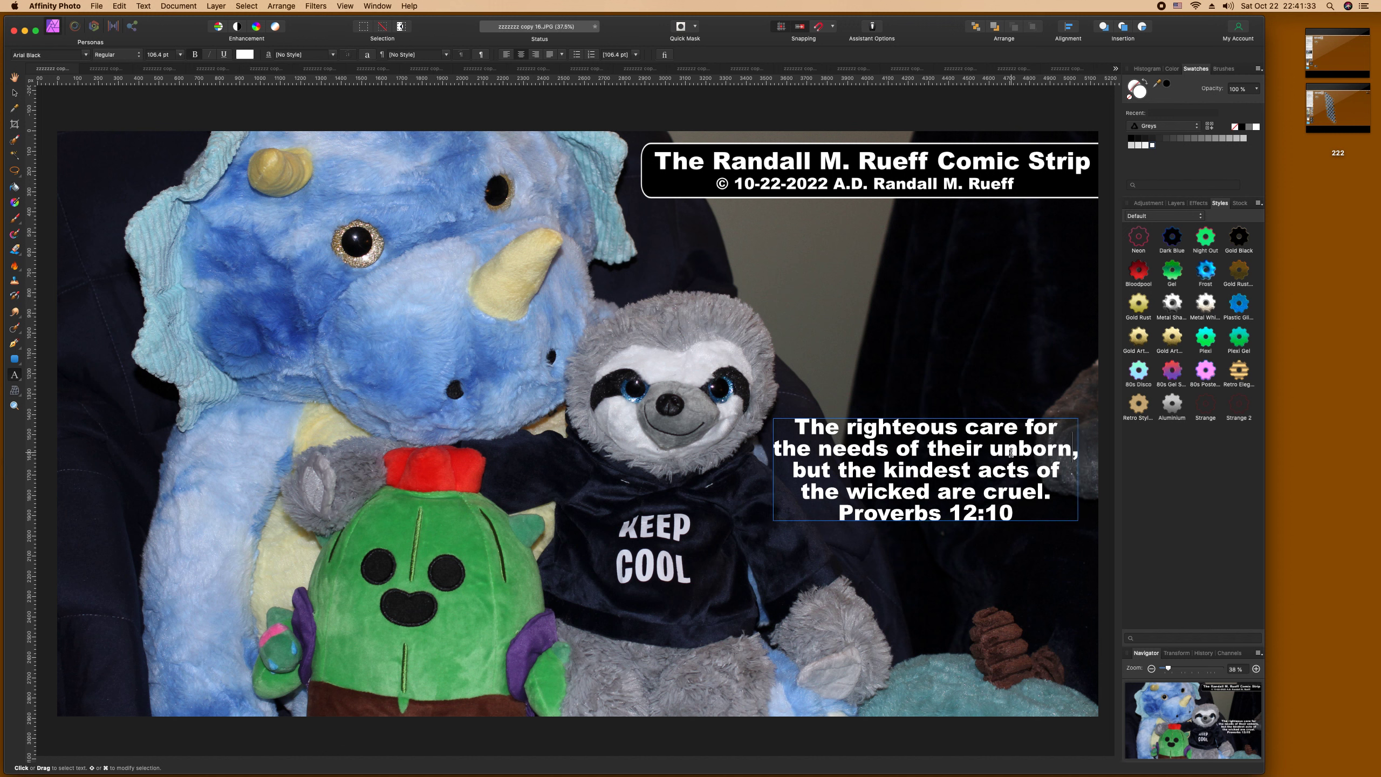
key("Escape")
Step: Replace "wicked" with "abortionists" in the pasted text and delete the "Proverbs 12:10" line
double_click(876, 494)
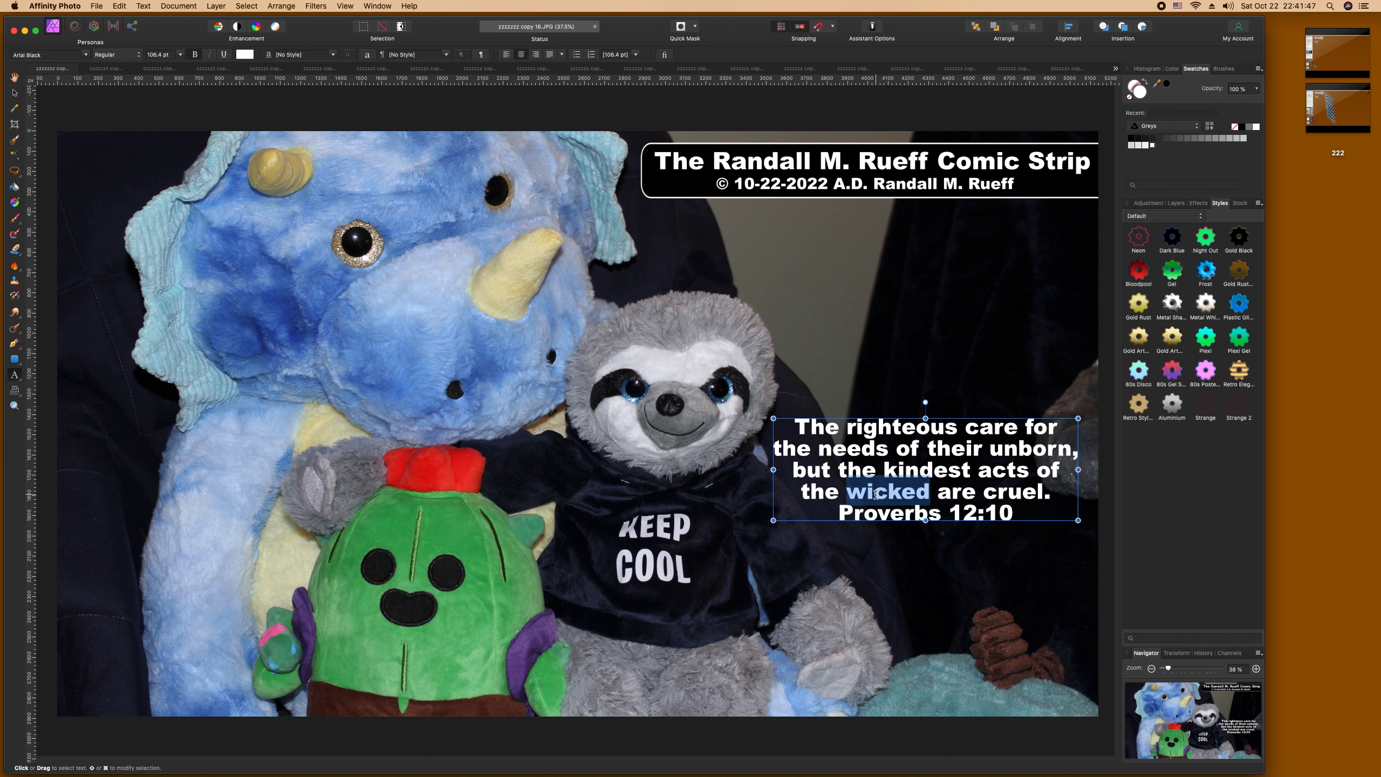
type("aborti")
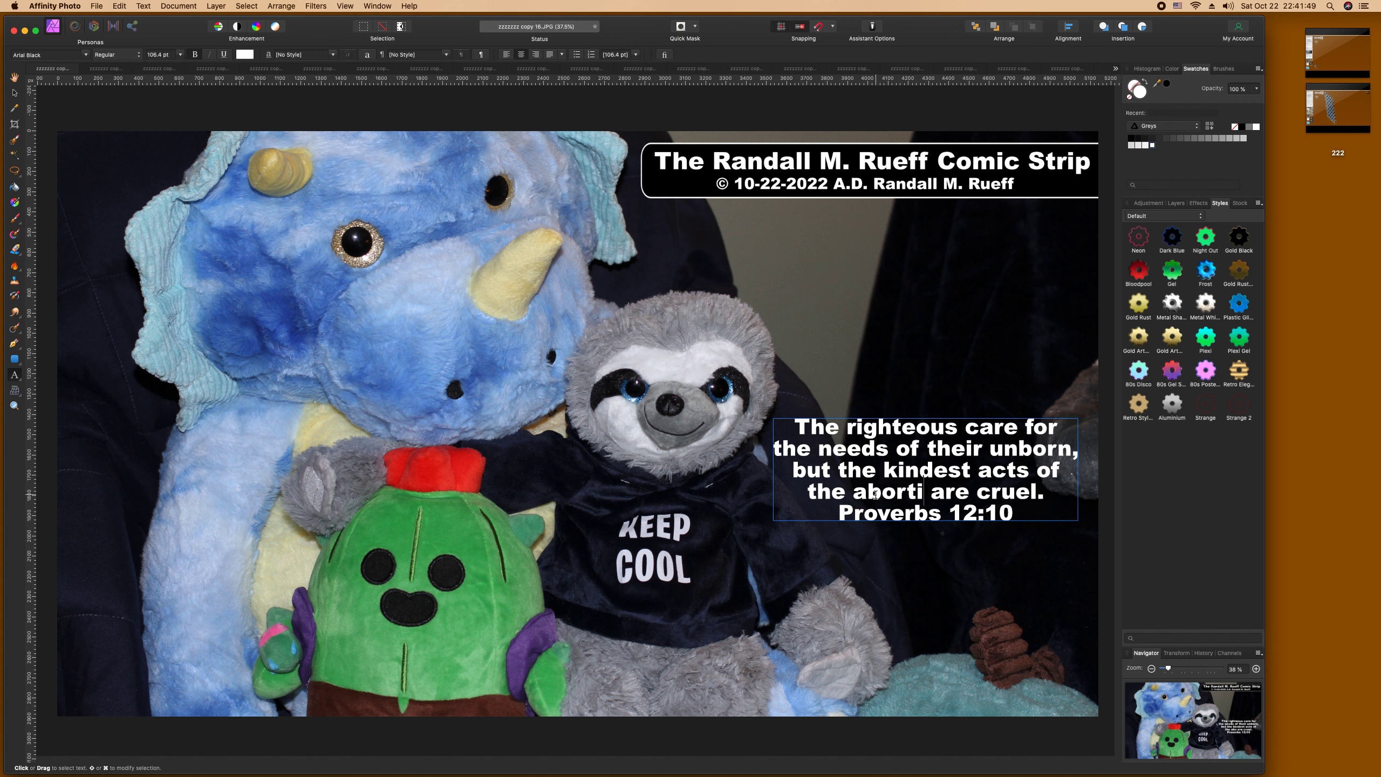
type("onists")
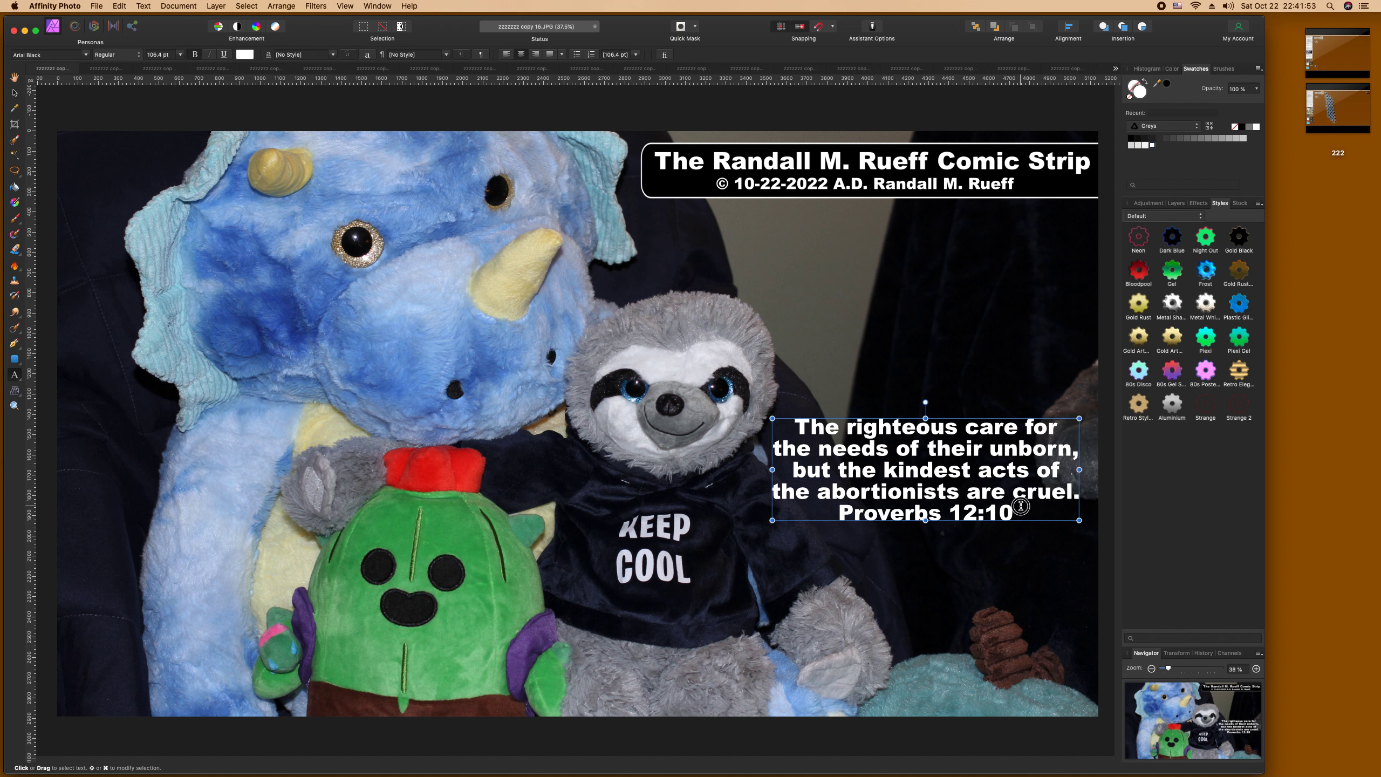
left_click_drag(1021, 506, 830, 520)
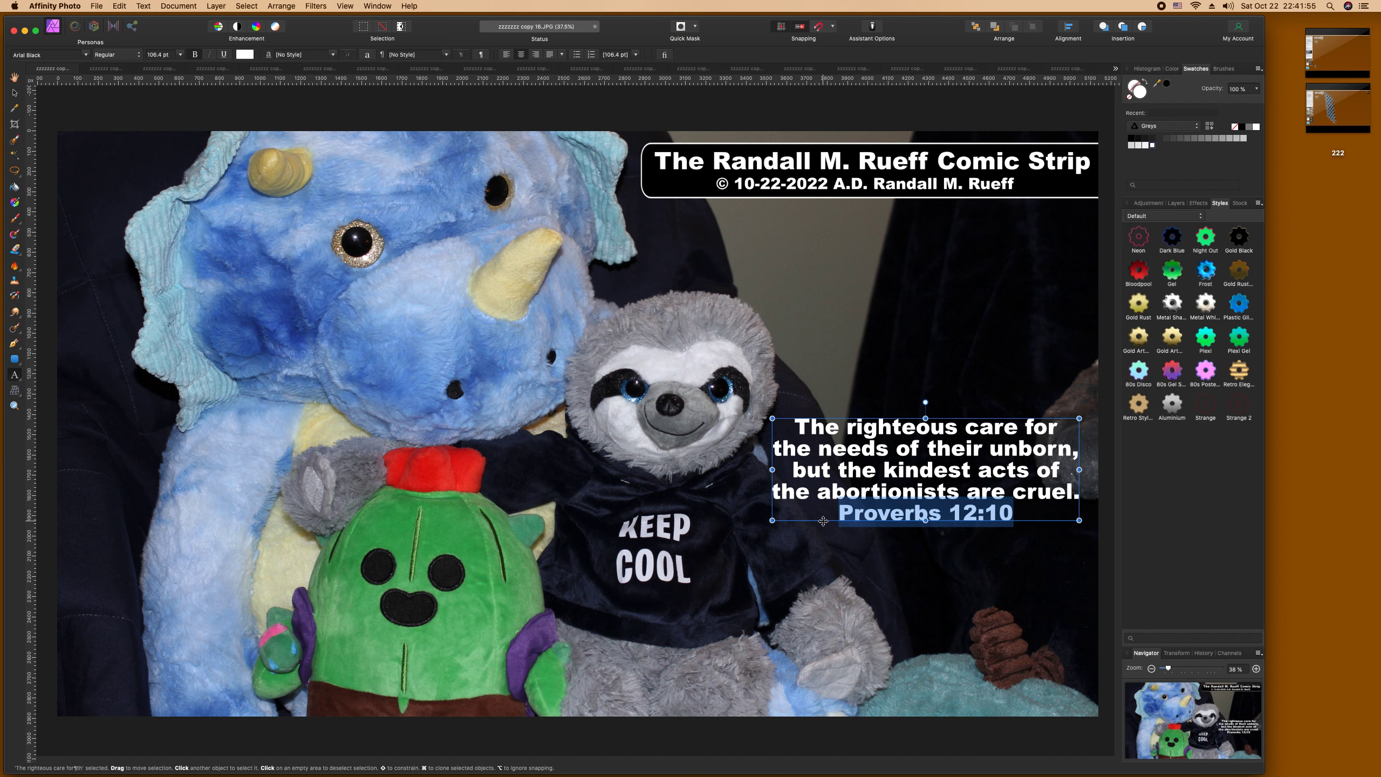
key("BackSpace")
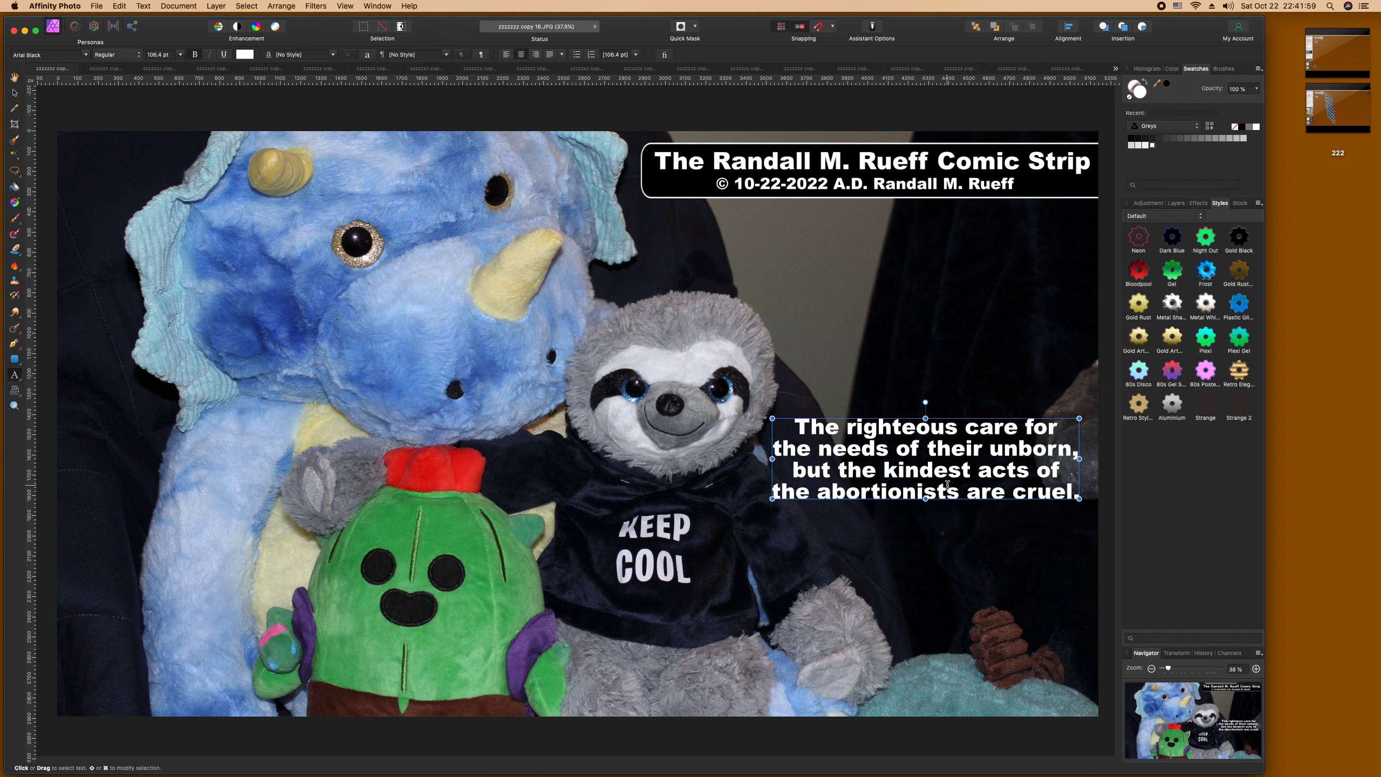
key("Escape")
Step: Enlarge the edited caption to about 113 pt and reposition it lower beside the sloth's shirt
left_click(15, 92)
mouse_move(825, 428)
left_mouse_down()
mouse_move(807, 484)
mouse_move(816, 463)
mouse_move(503, 619)
mouse_move(756, 528)
mouse_move(811, 439)
left_mouse_up()
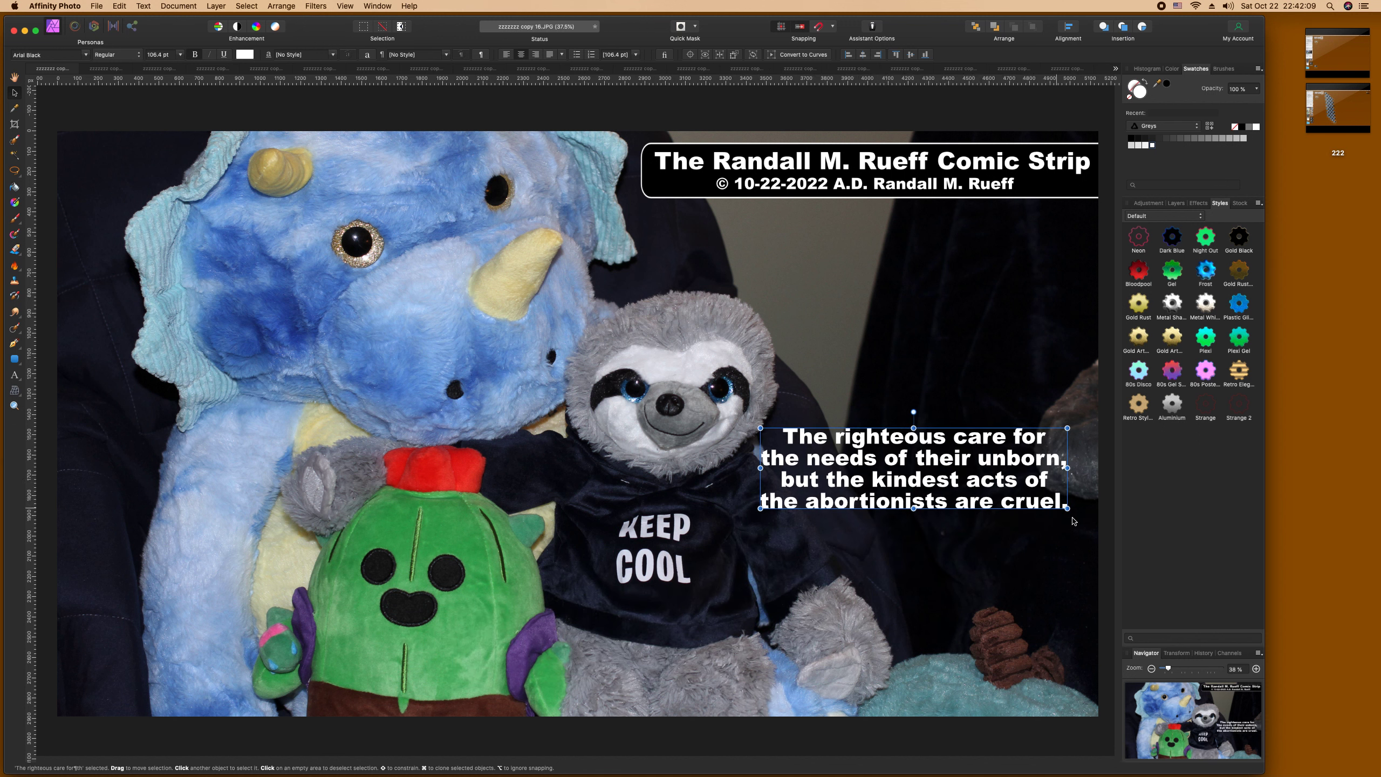
left_click_drag(1065, 516, 1086, 522)
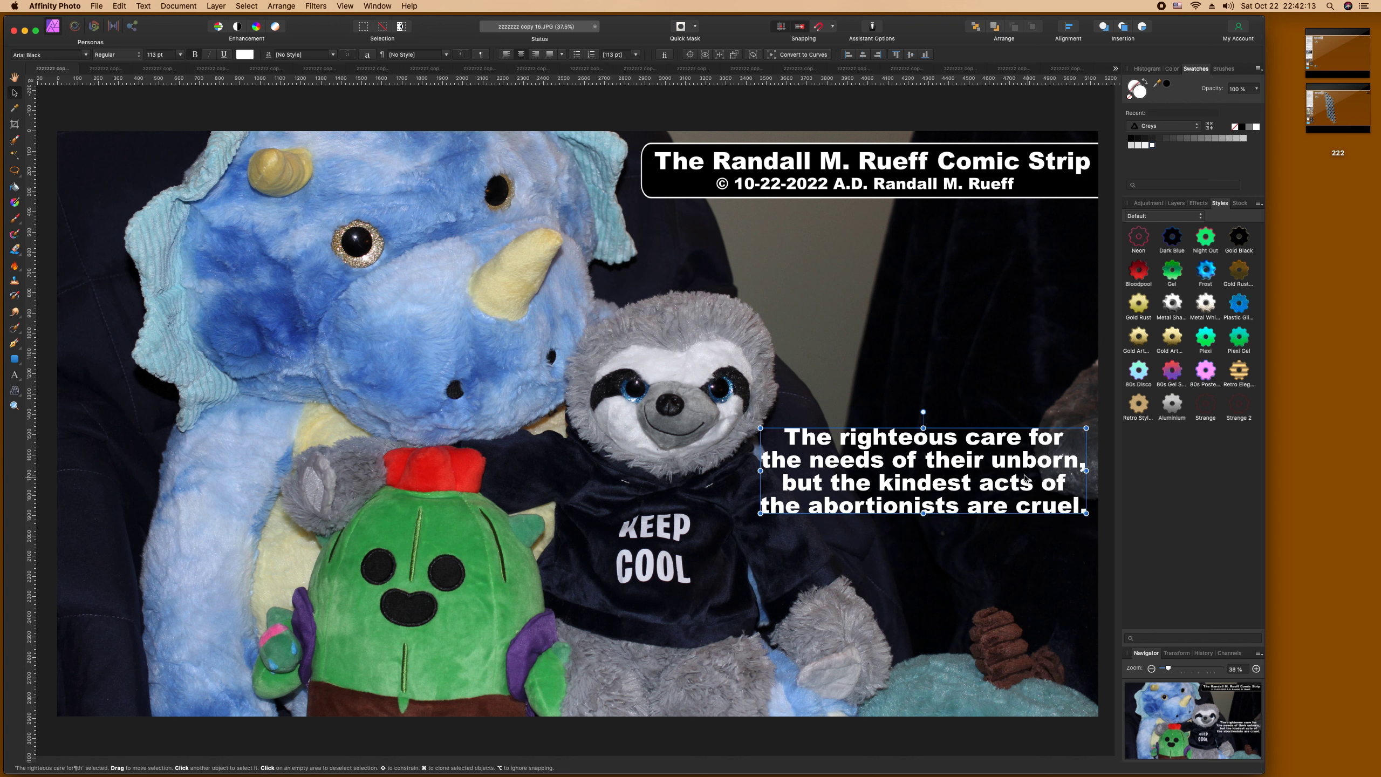
left_click_drag(1017, 472, 1014, 501)
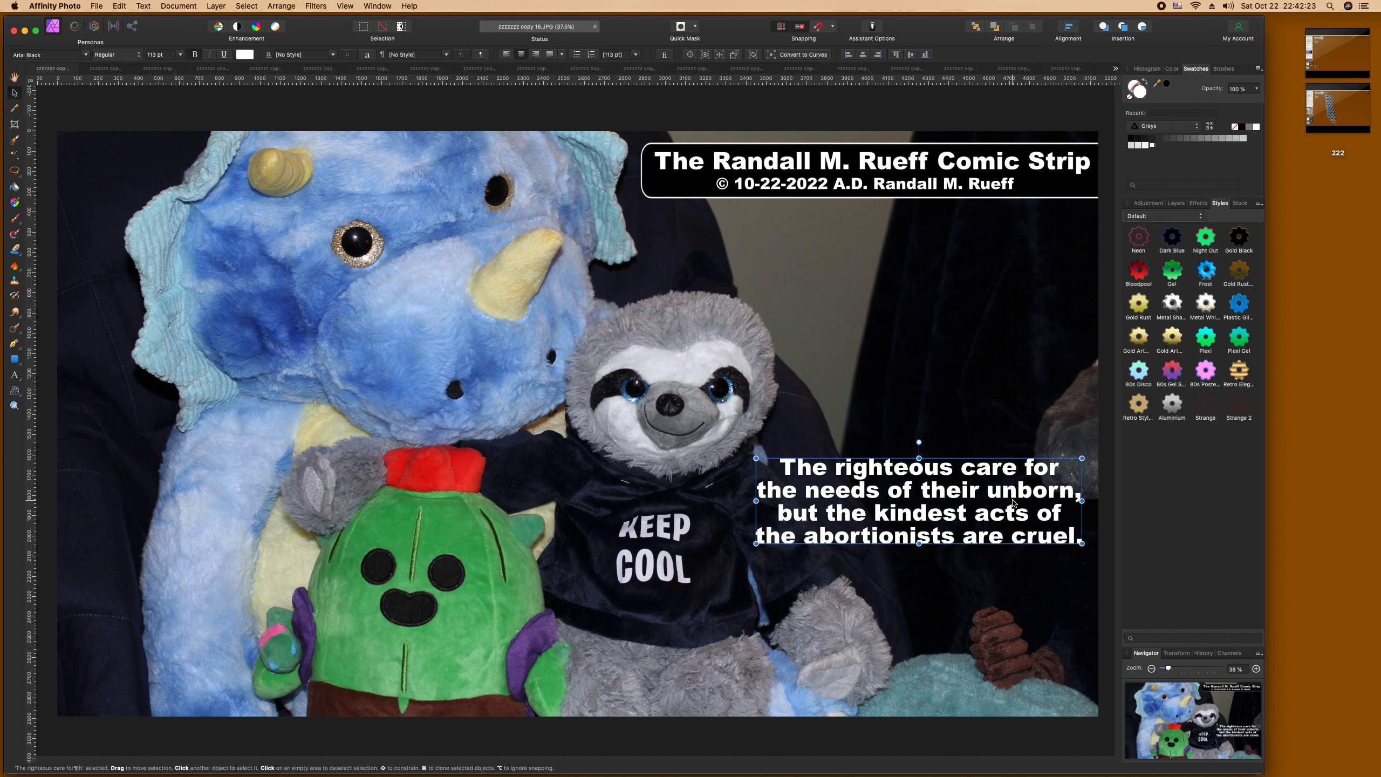
Step: Shift the caption slightly lower, then in its third line insert "even" after "but" and replace "kindest" with "best"
left_click_drag(1014, 501, 1013, 506)
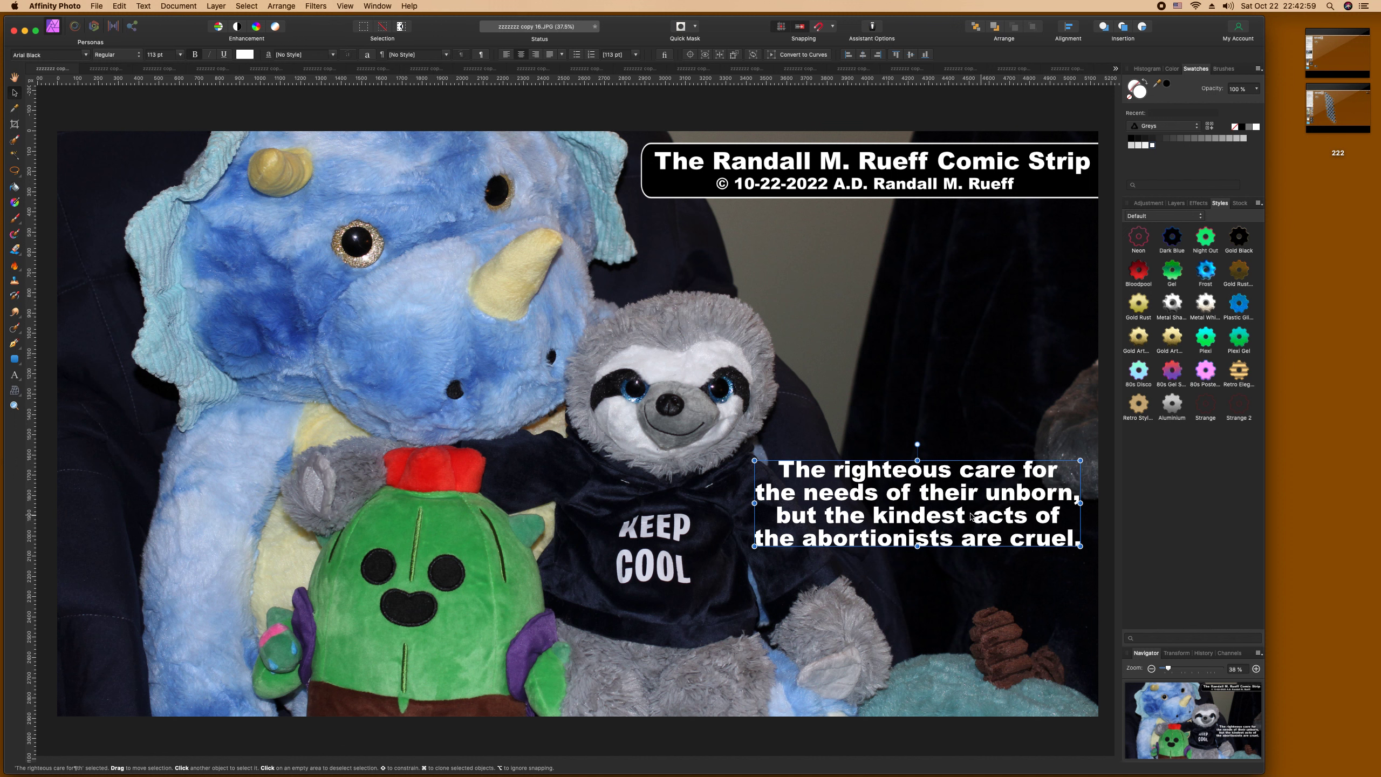
double_click(907, 519)
double_click(907, 518)
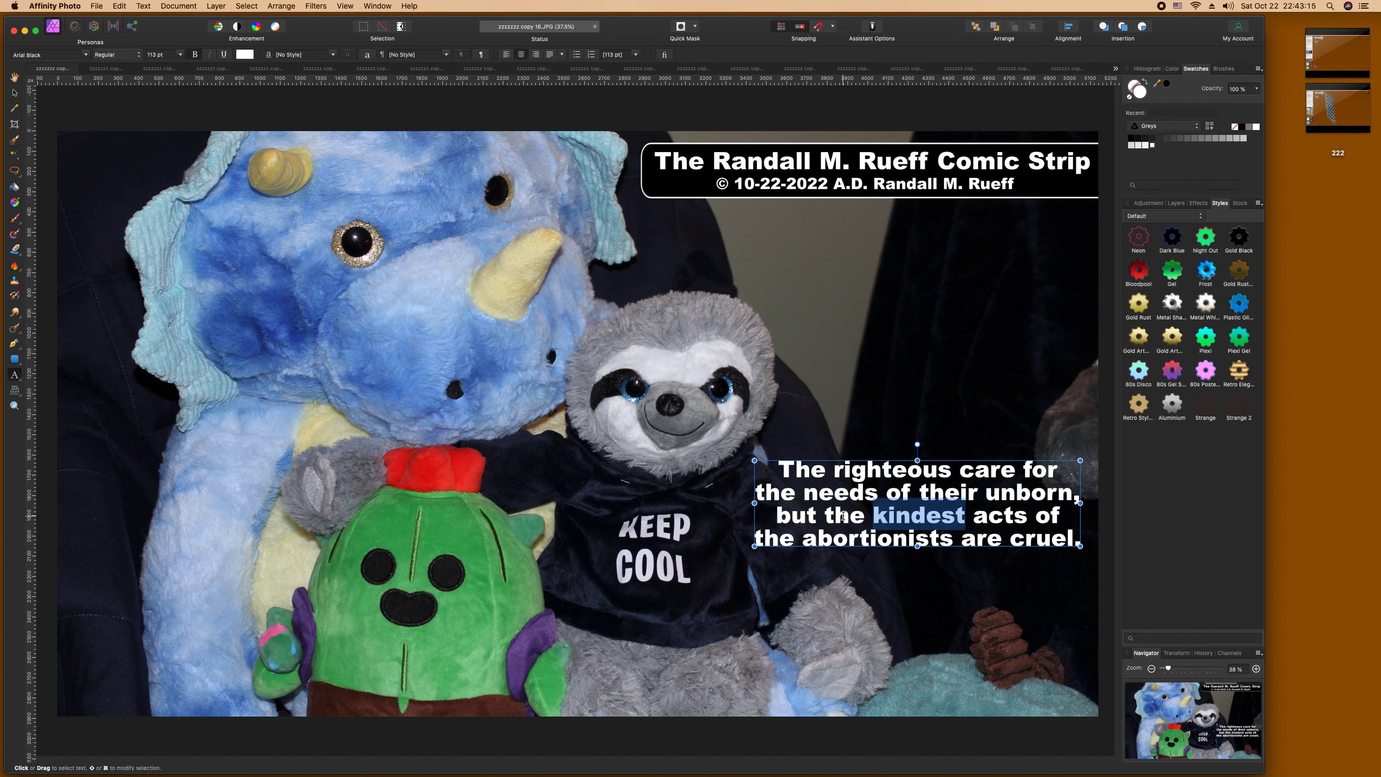
left_click(824, 516)
type("even")
double_click(942, 516)
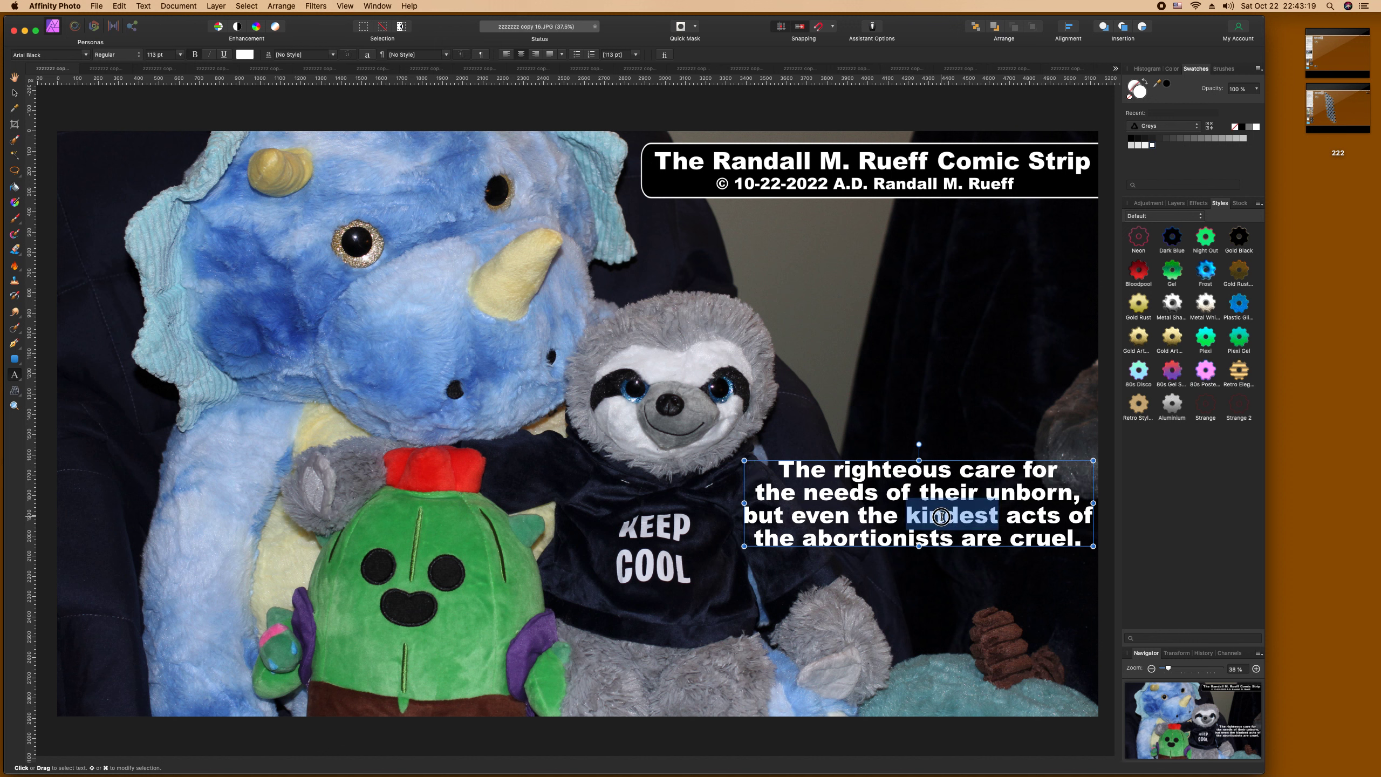
type("best")
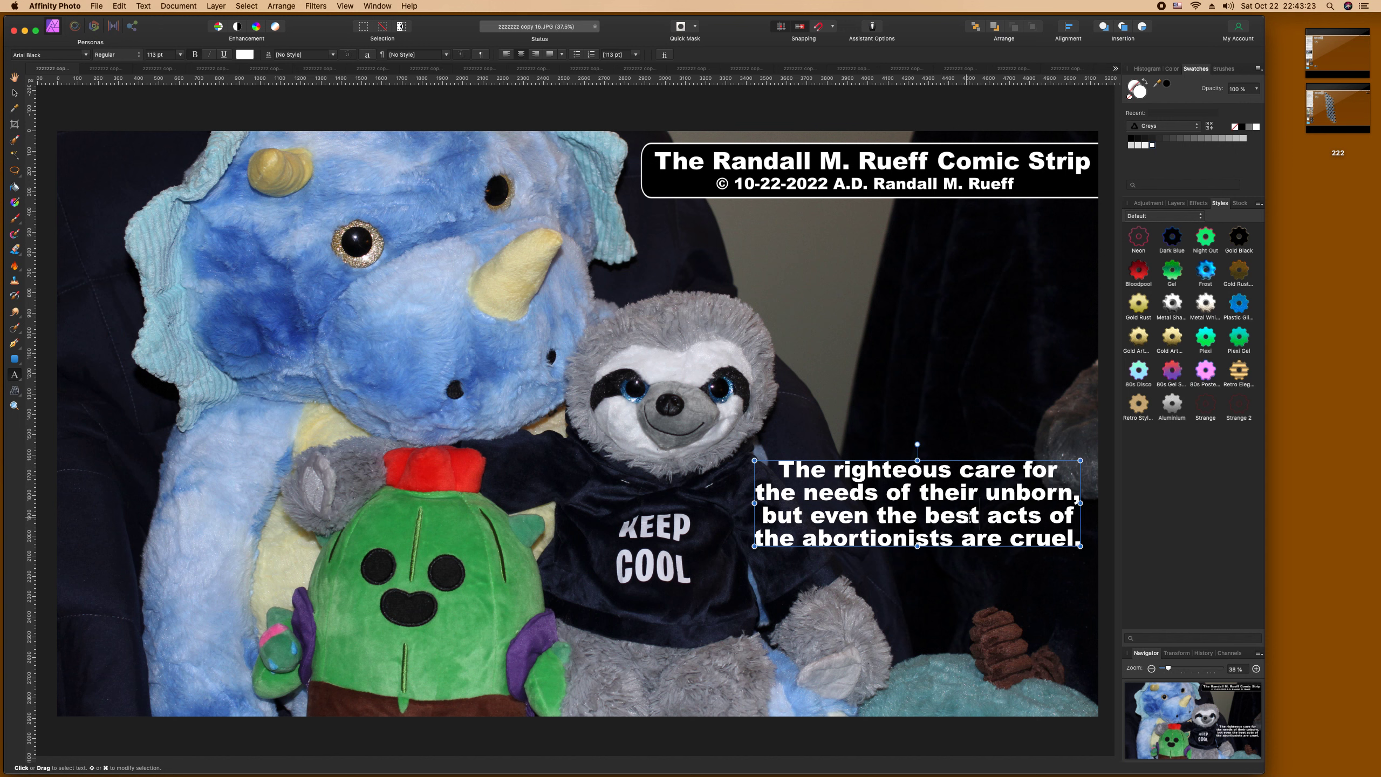
Step: In the caption's last line, replace "cruel" with "evil" and change "the abortionists" to "one abortionist"
triple_click(1038, 539)
double_click(1038, 539)
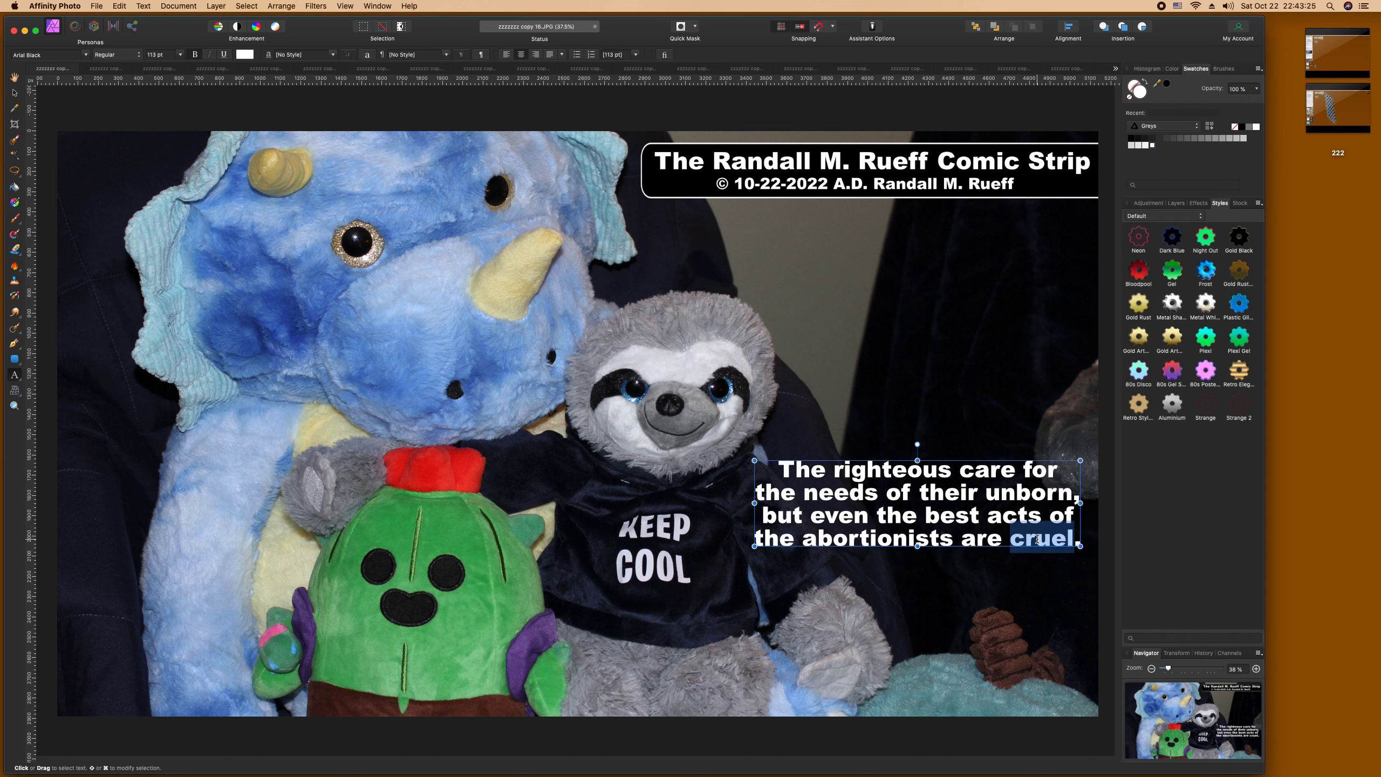
type("evil")
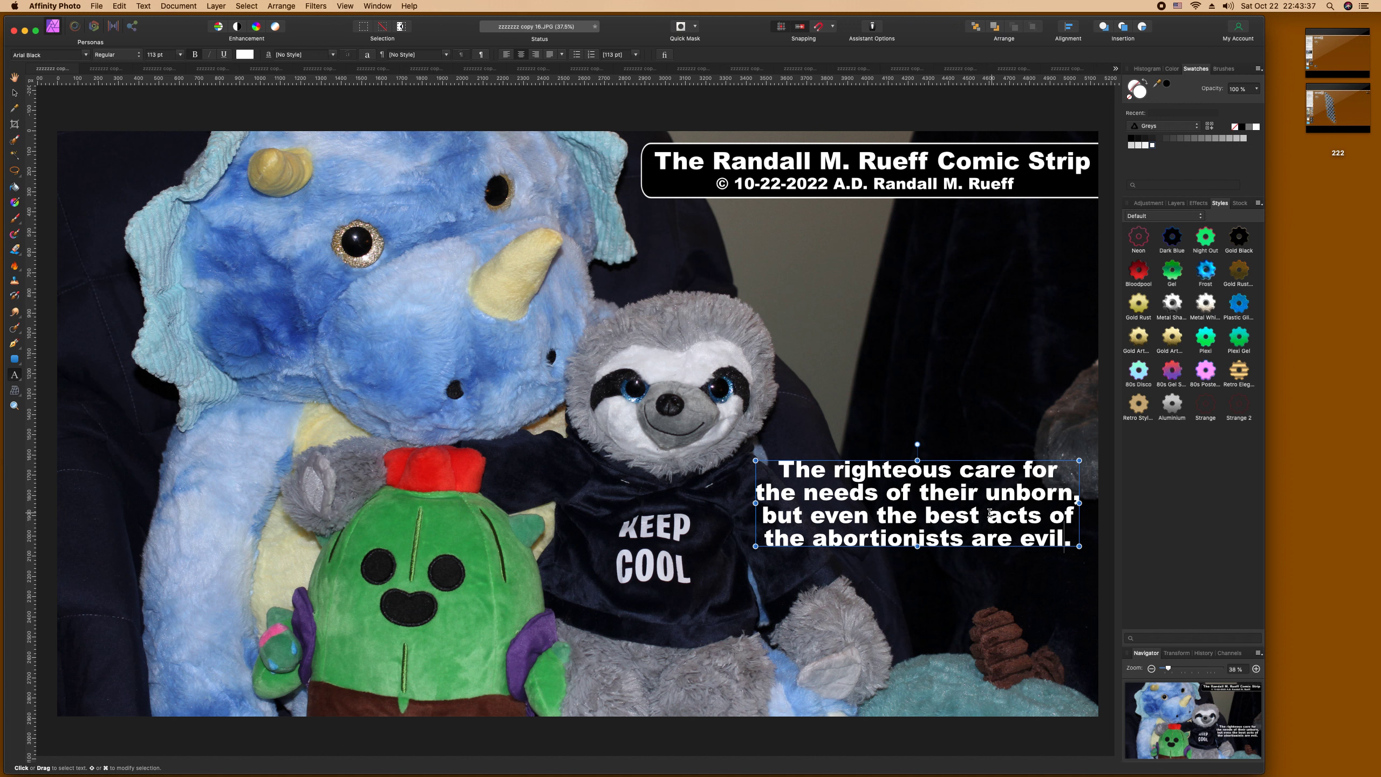
left_click(779, 540)
double_click(778, 540)
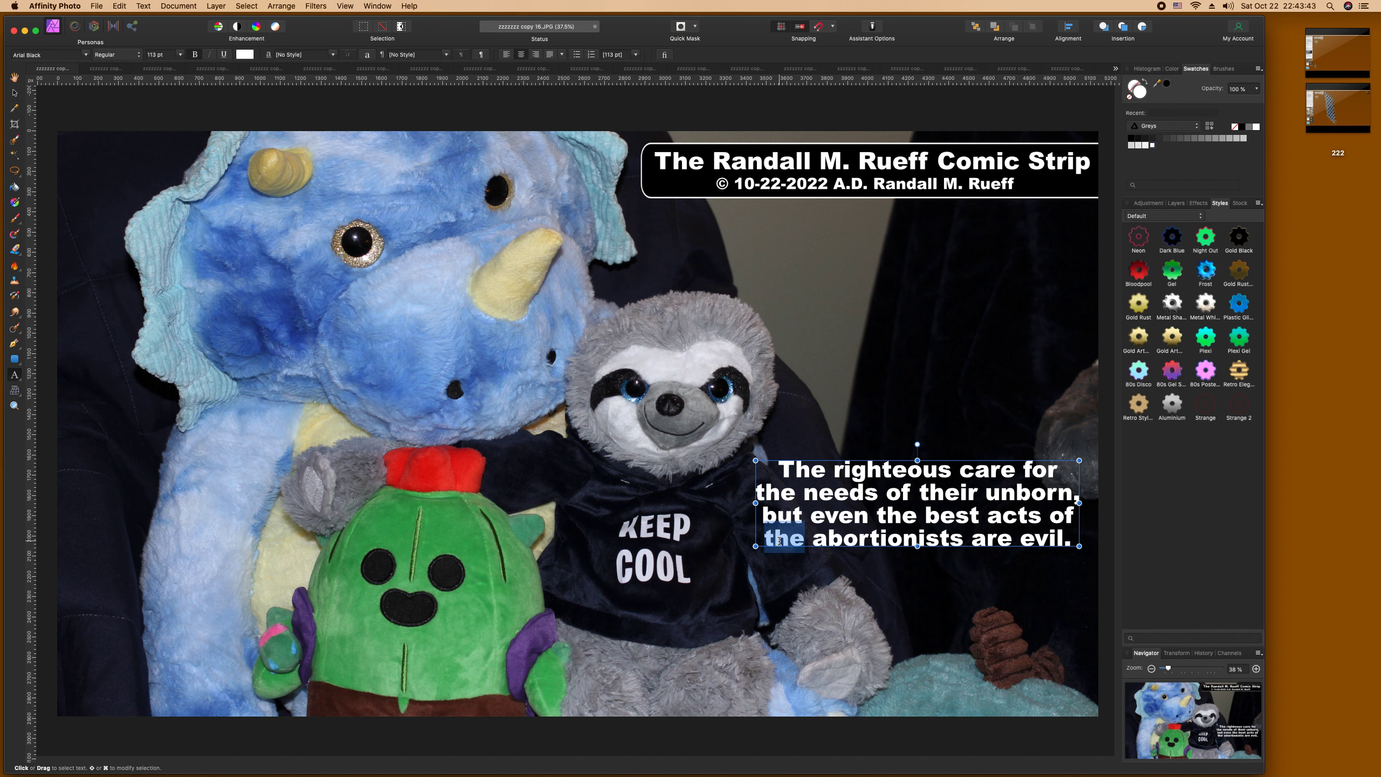
type("one")
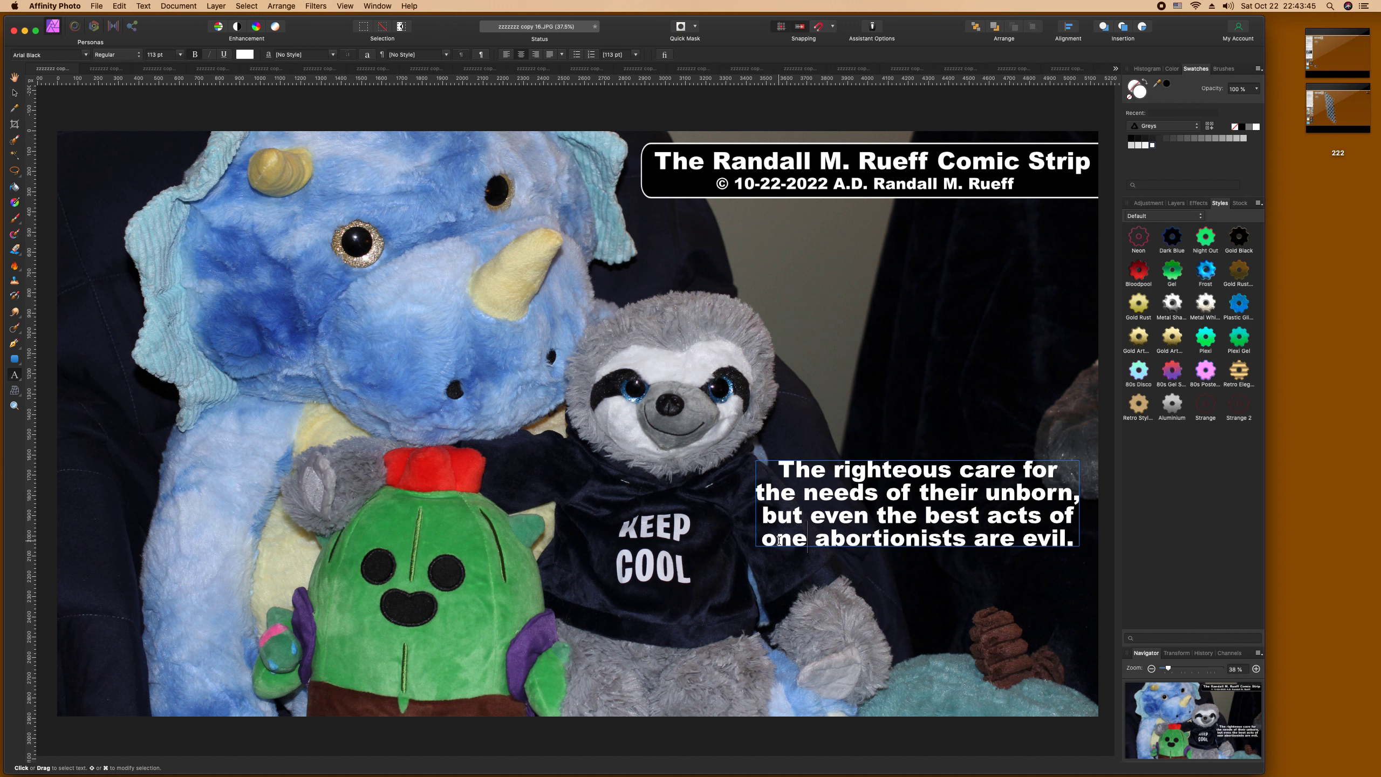
left_click(965, 540)
key("BackSpace")
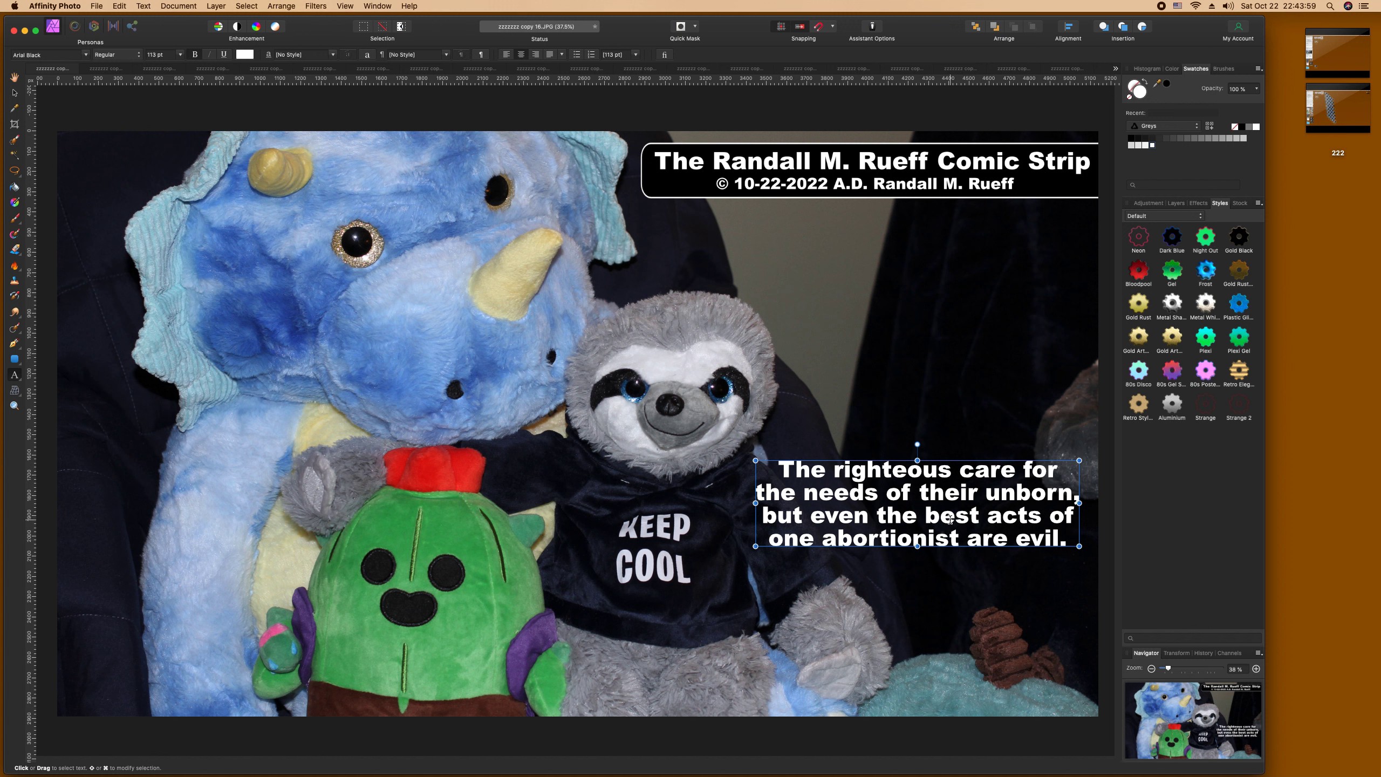
Step: Replace "best" with "greatest" and move "of" down to the start of the caption's last line
double_click(949, 517)
type("greate")
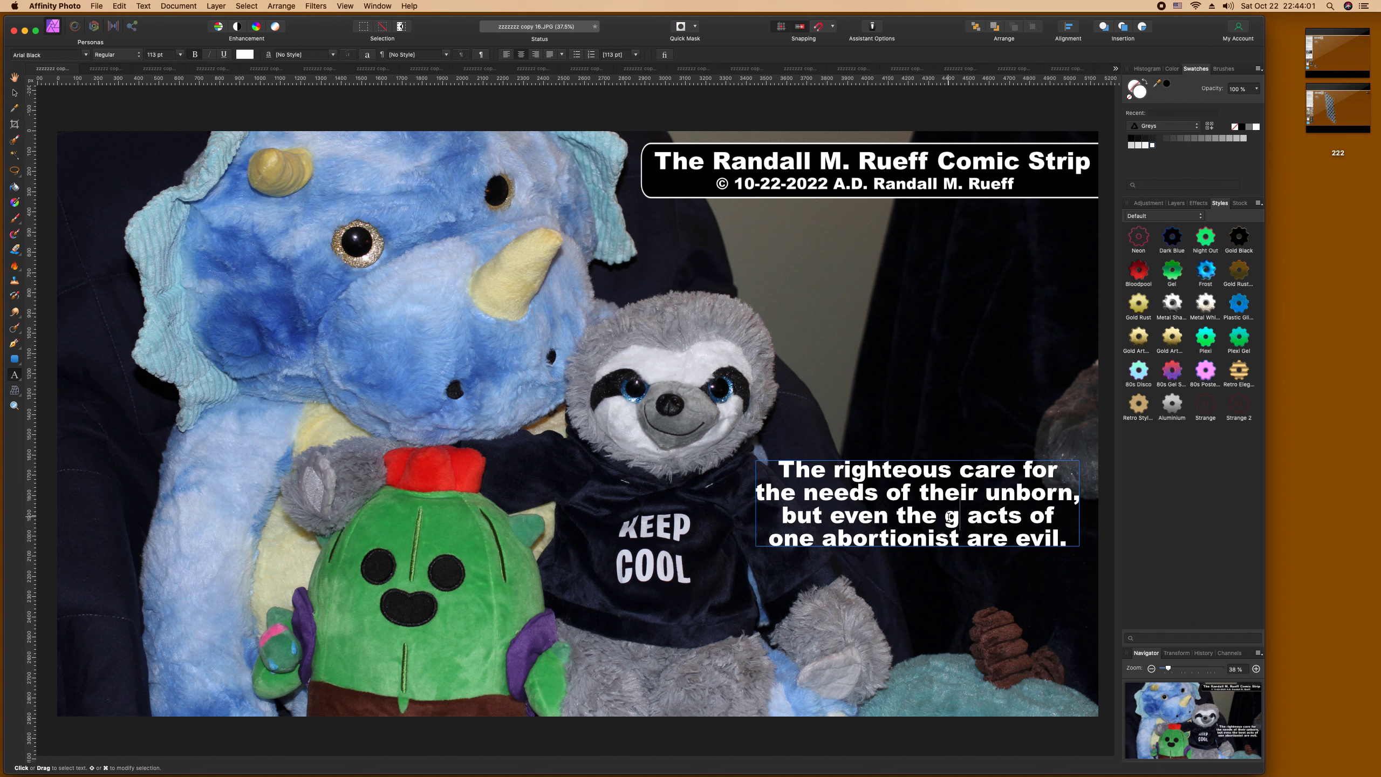
type("st")
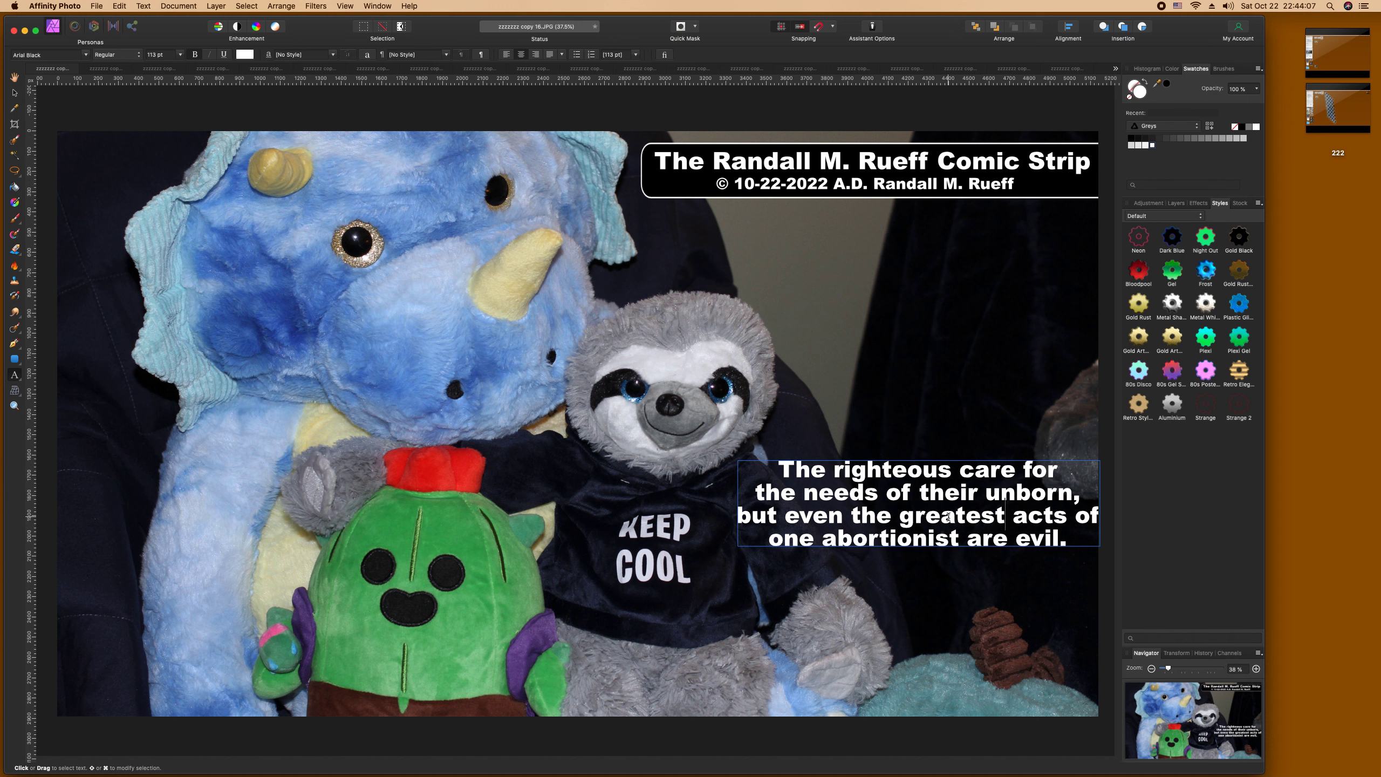
key("Escape")
left_click(1070, 520)
key("Return")
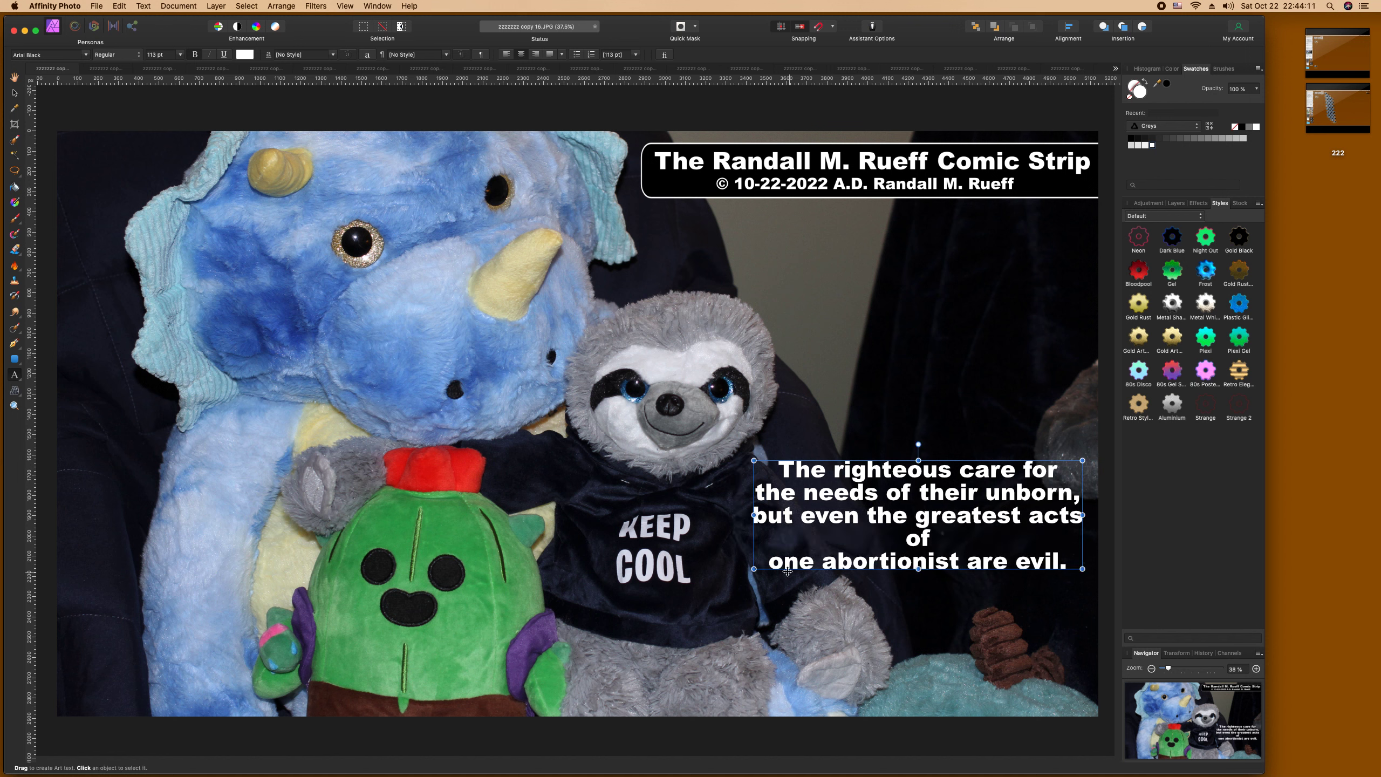
left_click(770, 562)
key("BackSpace")
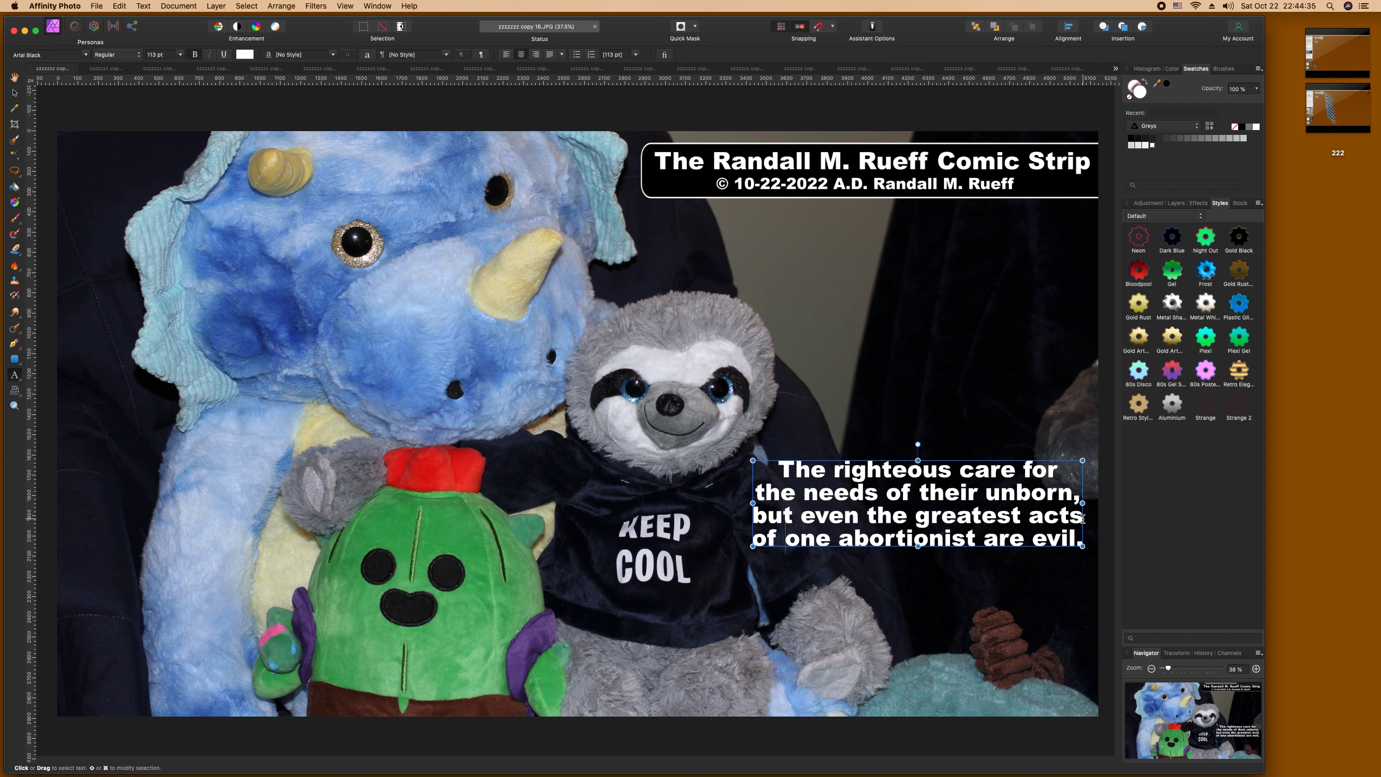
Step: Change "acts" to the singular "act" and replace "are" with "is" in the caption
key("BackSpace")
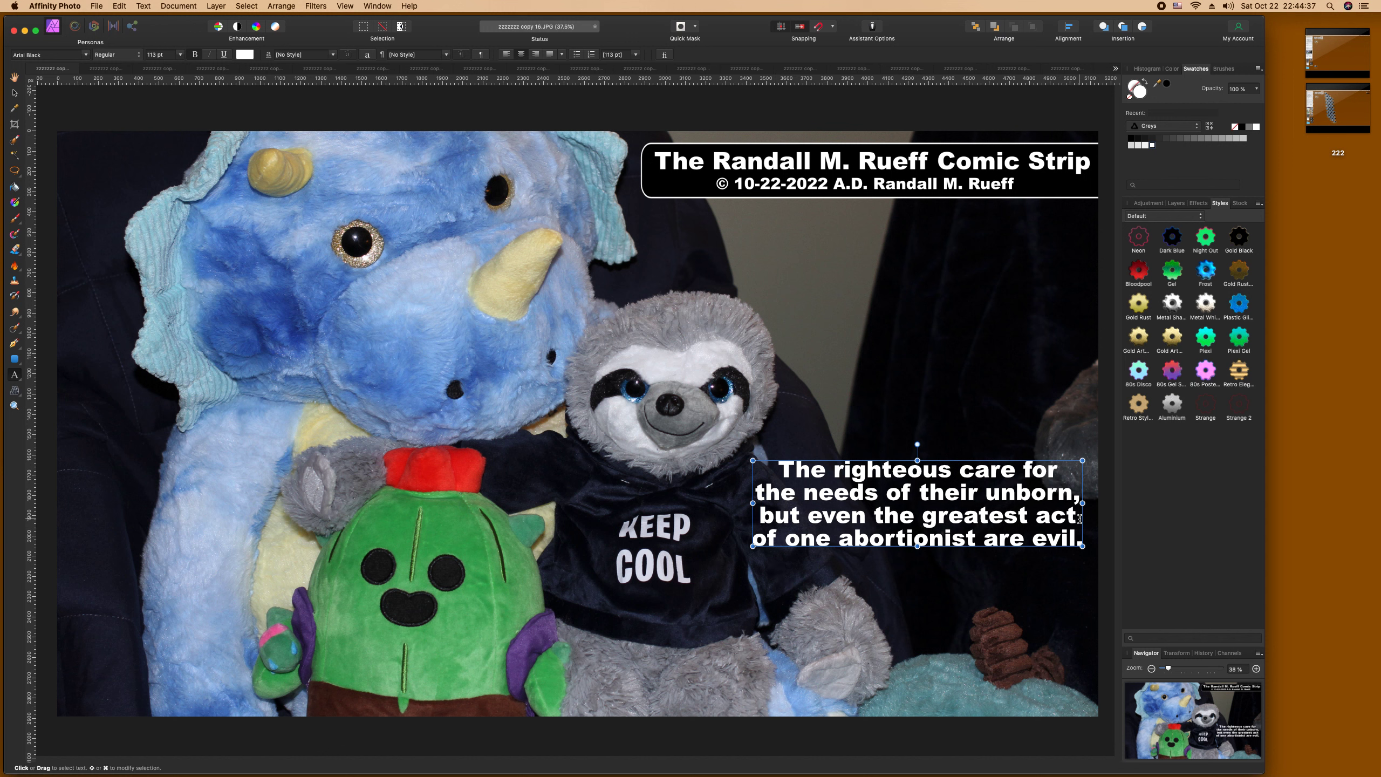
double_click(1007, 538)
left_click(1007, 539)
double_click(1007, 539)
type("is")
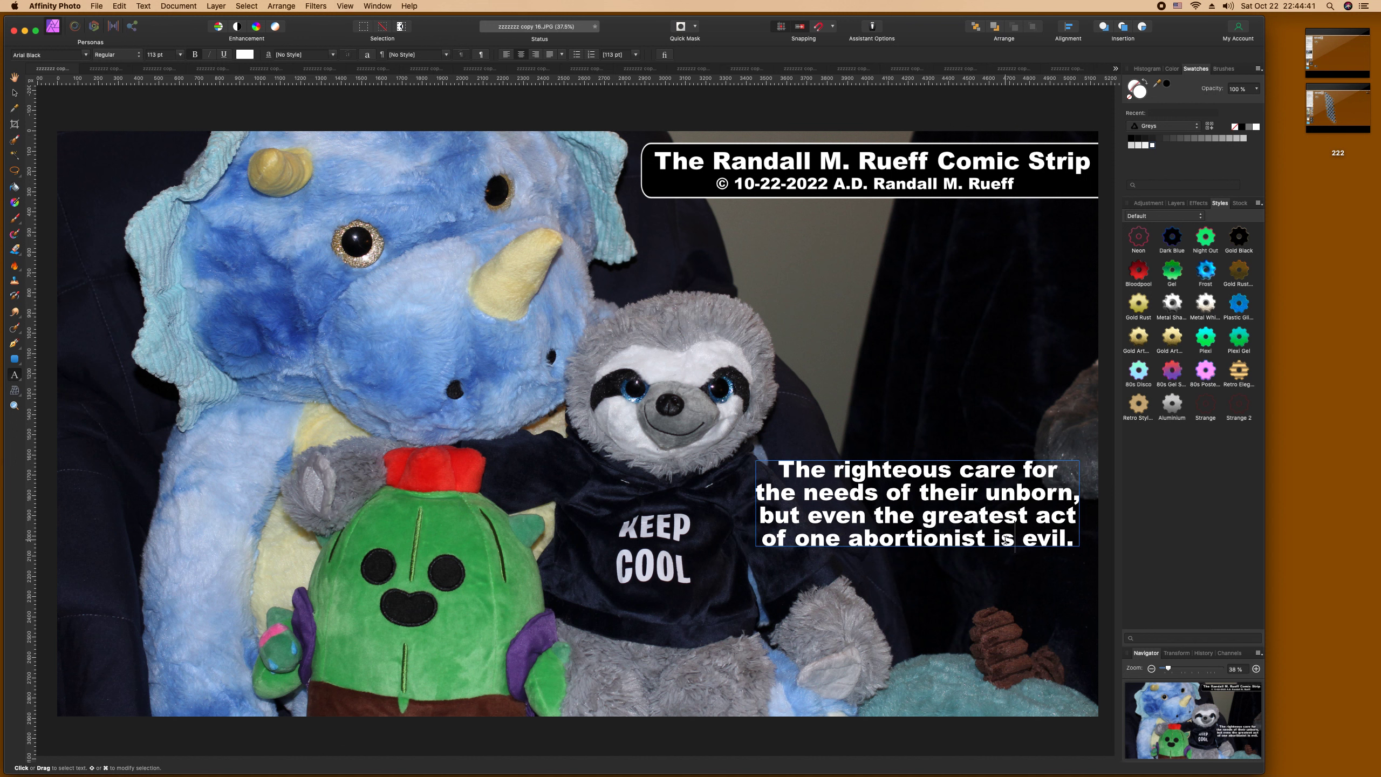
left_click(930, 416)
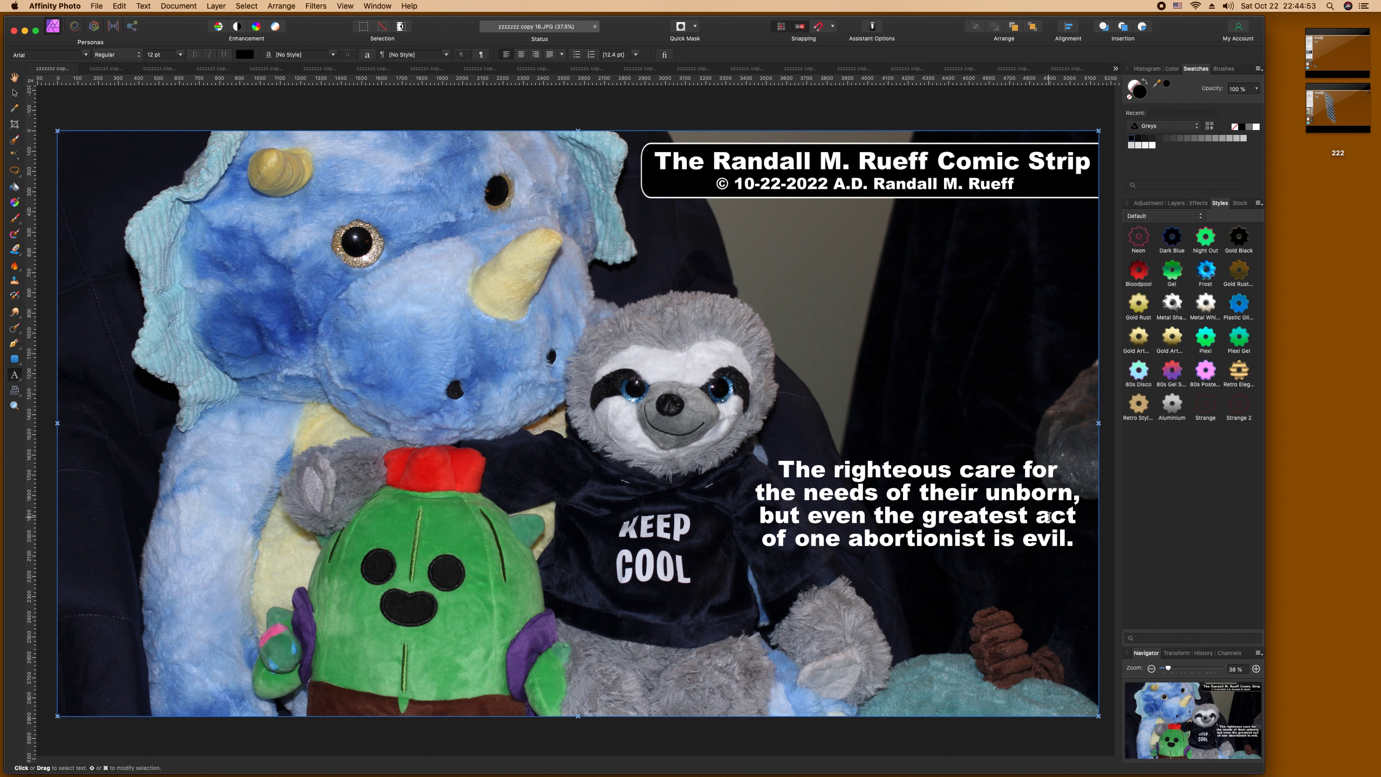
Step: Make "act" plural again and shrink the caption to about 110.7 pt, repositioning it beside the sloth's shirt
left_click(1076, 516)
type("s")
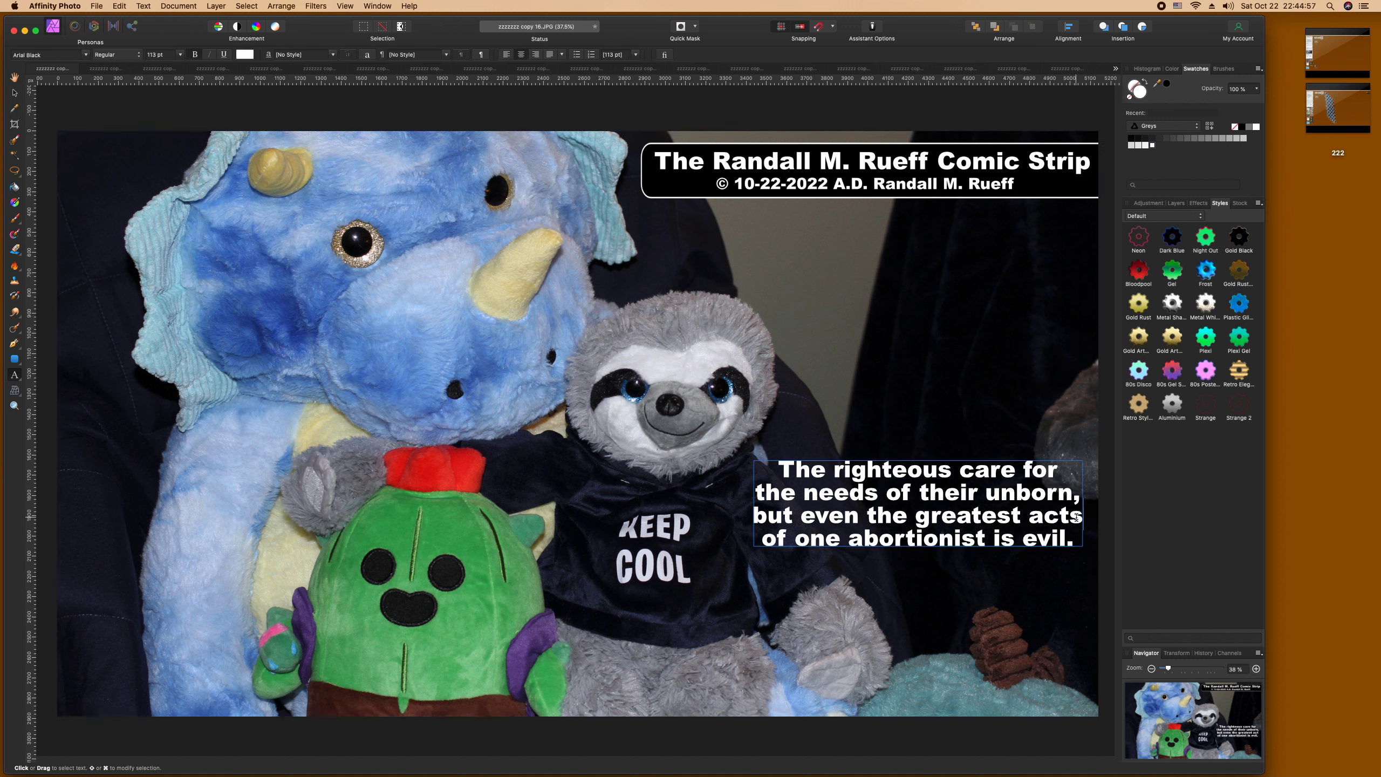
key("Escape")
left_click(15, 93)
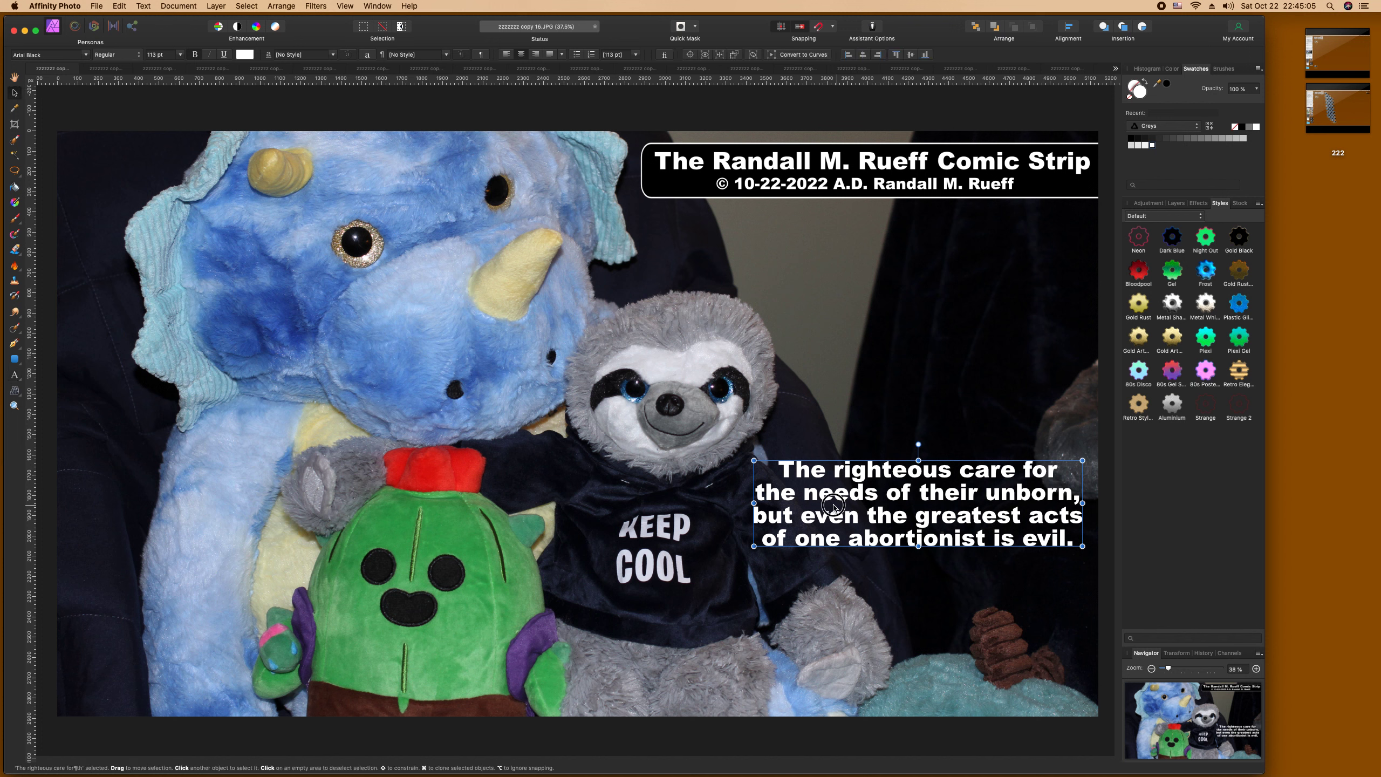
left_click_drag(995, 536, 988, 536)
left_click_drag(1078, 544, 1076, 545)
left_click_drag(987, 507, 988, 502)
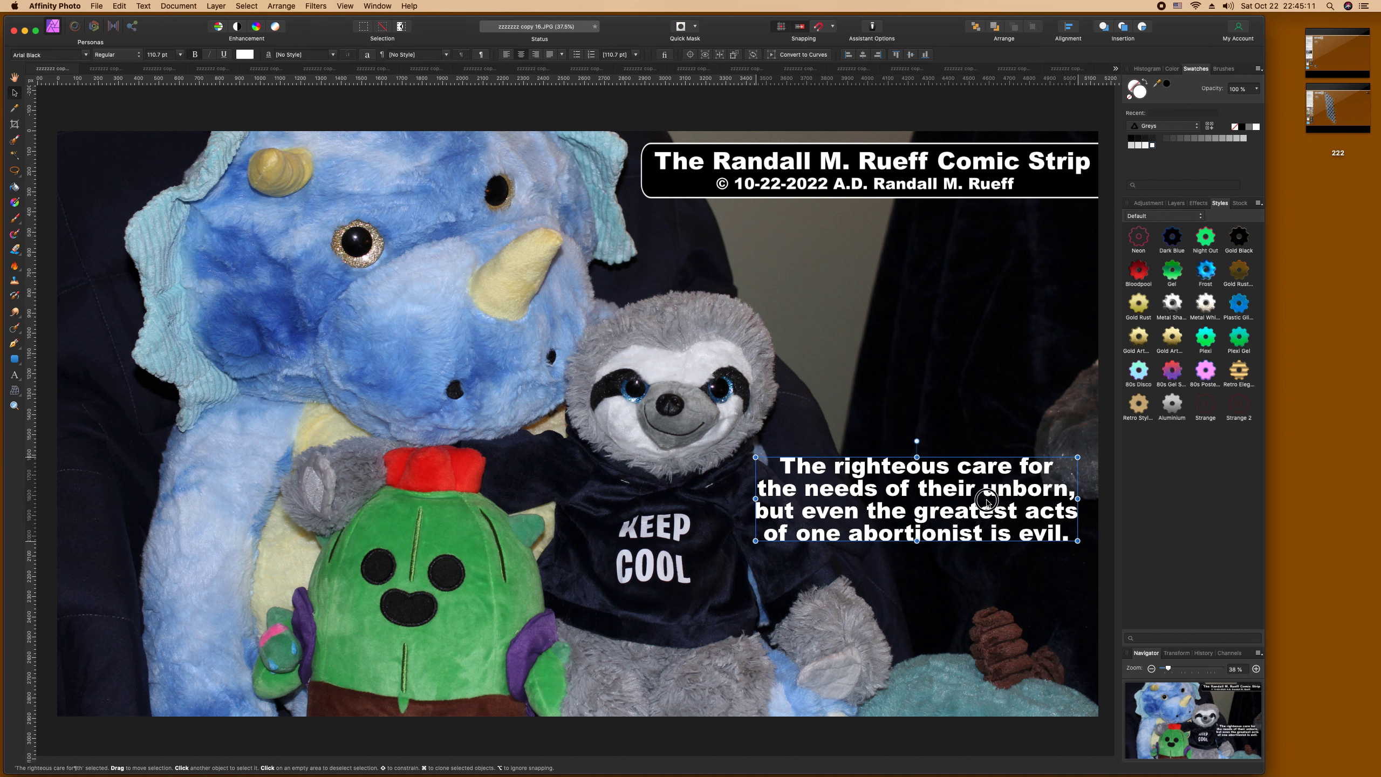
left_click_drag(988, 502, 986, 505)
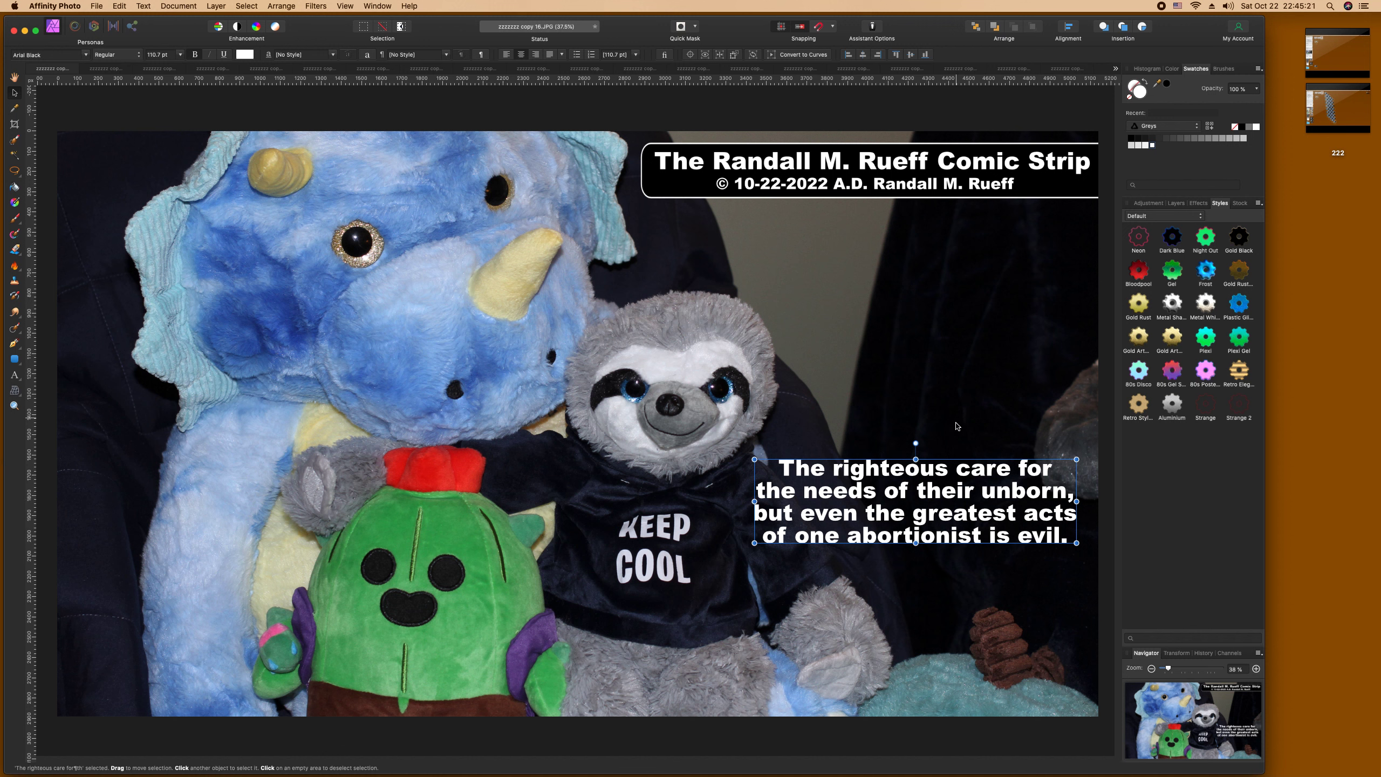
Step: Replace "their" with "all the" in the caption's second line
left_click_drag(963, 494, 964, 493)
double_click(963, 493)
double_click(963, 493)
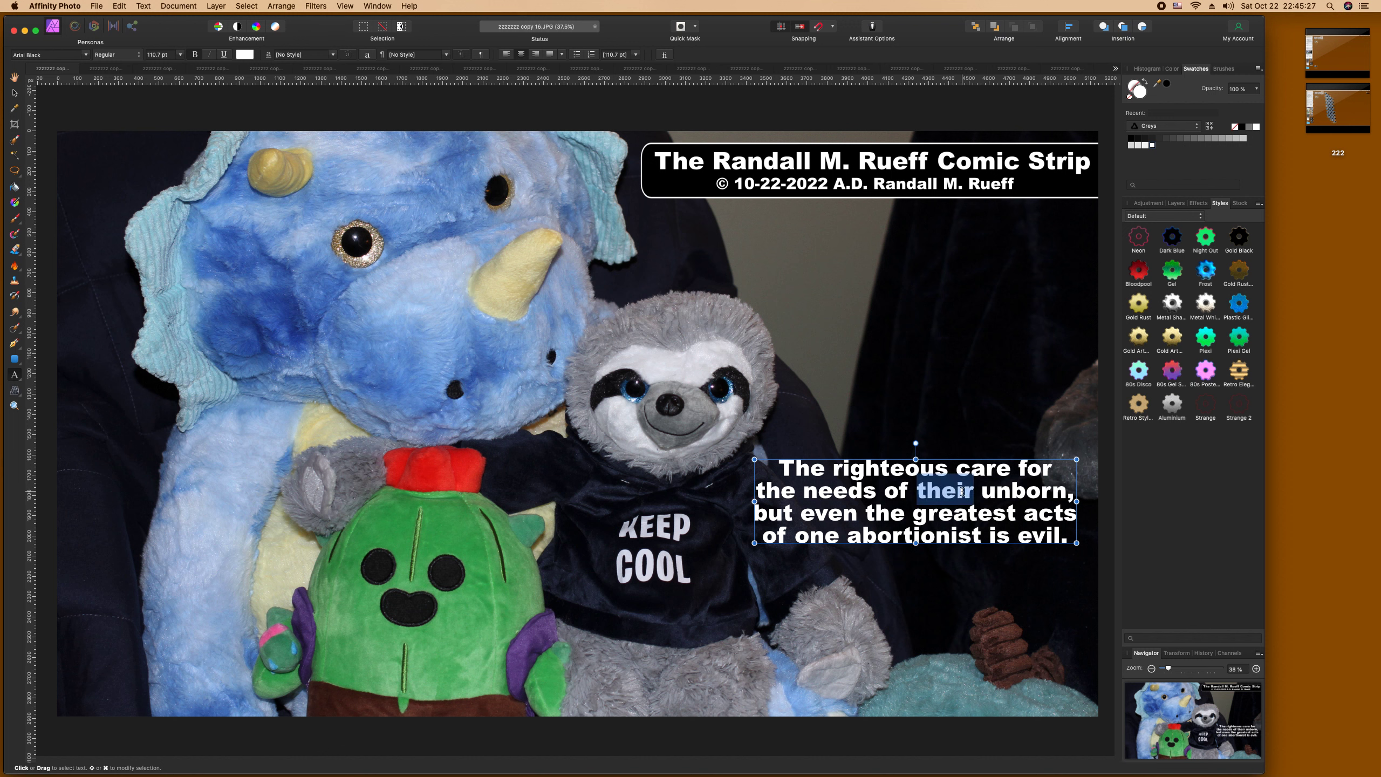
type("all the")
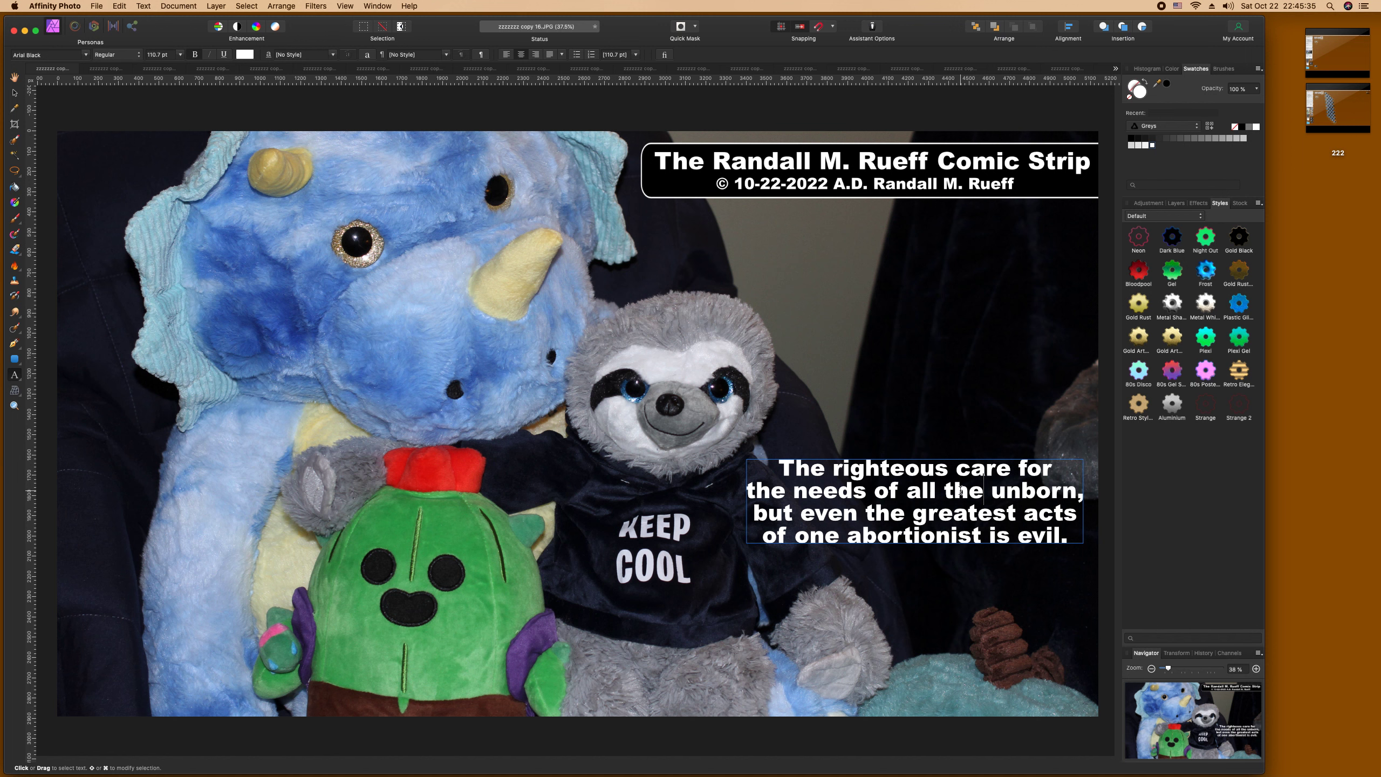
Step: Resize the caption to about 108.1 pt and reposition it in the dark area beside the sloth's shirt
key("Escape")
key("v")
left_click_drag(746, 542, 768, 538)
left_click_drag(868, 517, 855, 525)
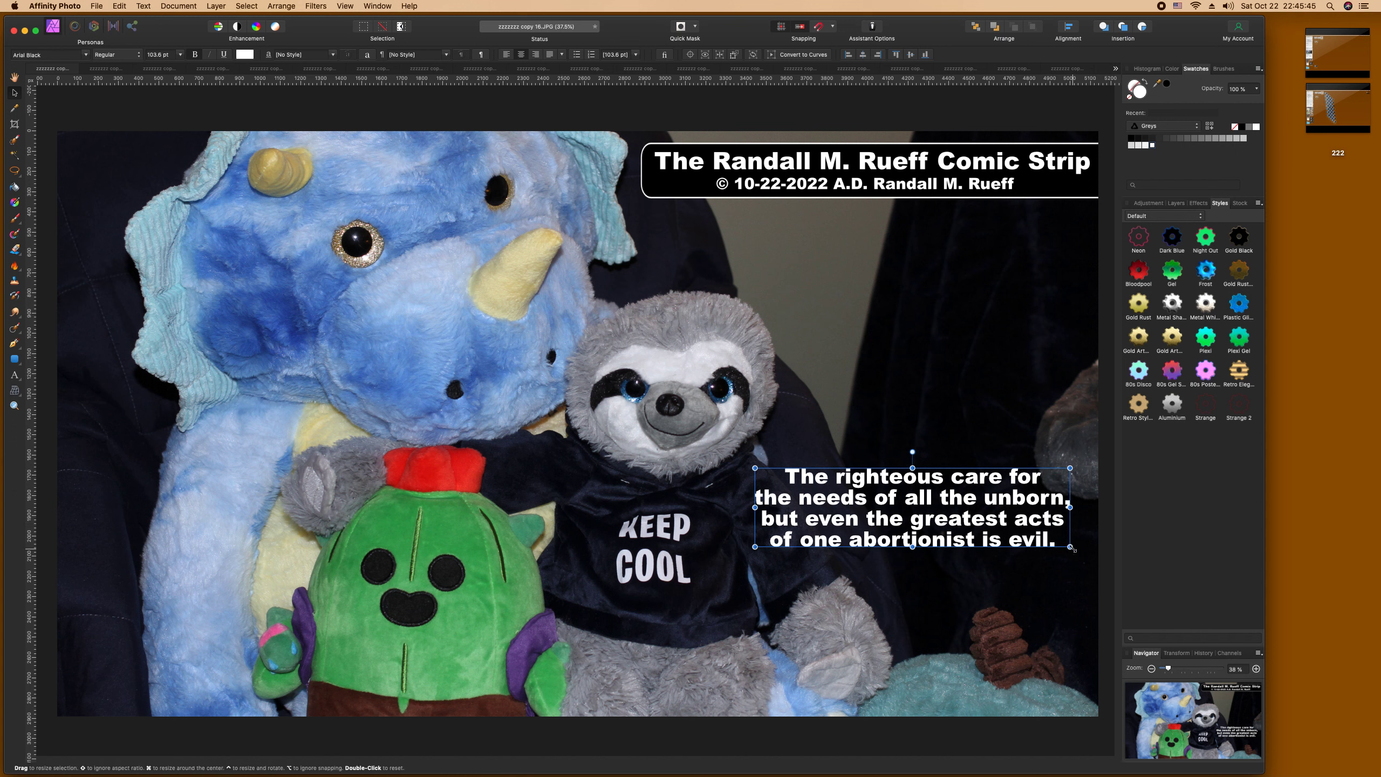
left_click_drag(1070, 547, 1085, 554)
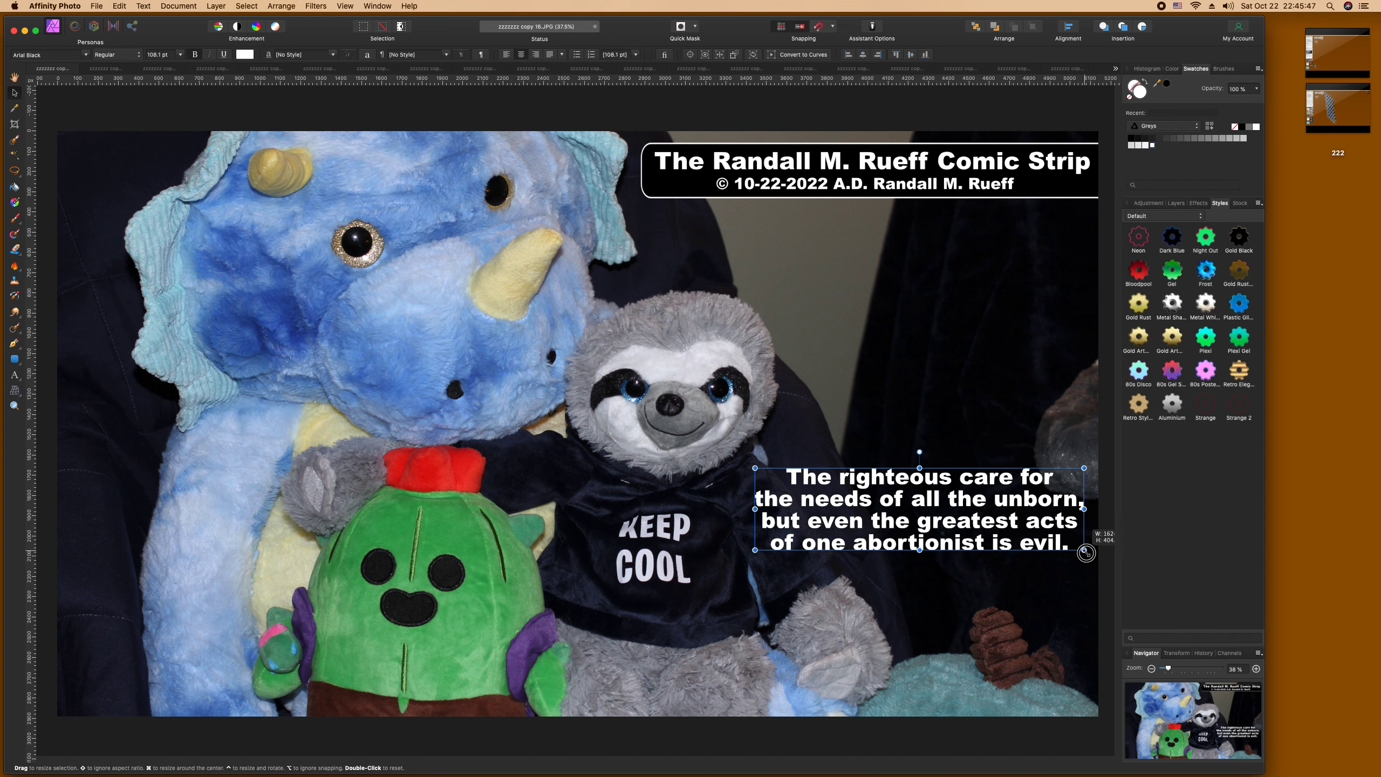
left_click_drag(950, 493, 950, 491)
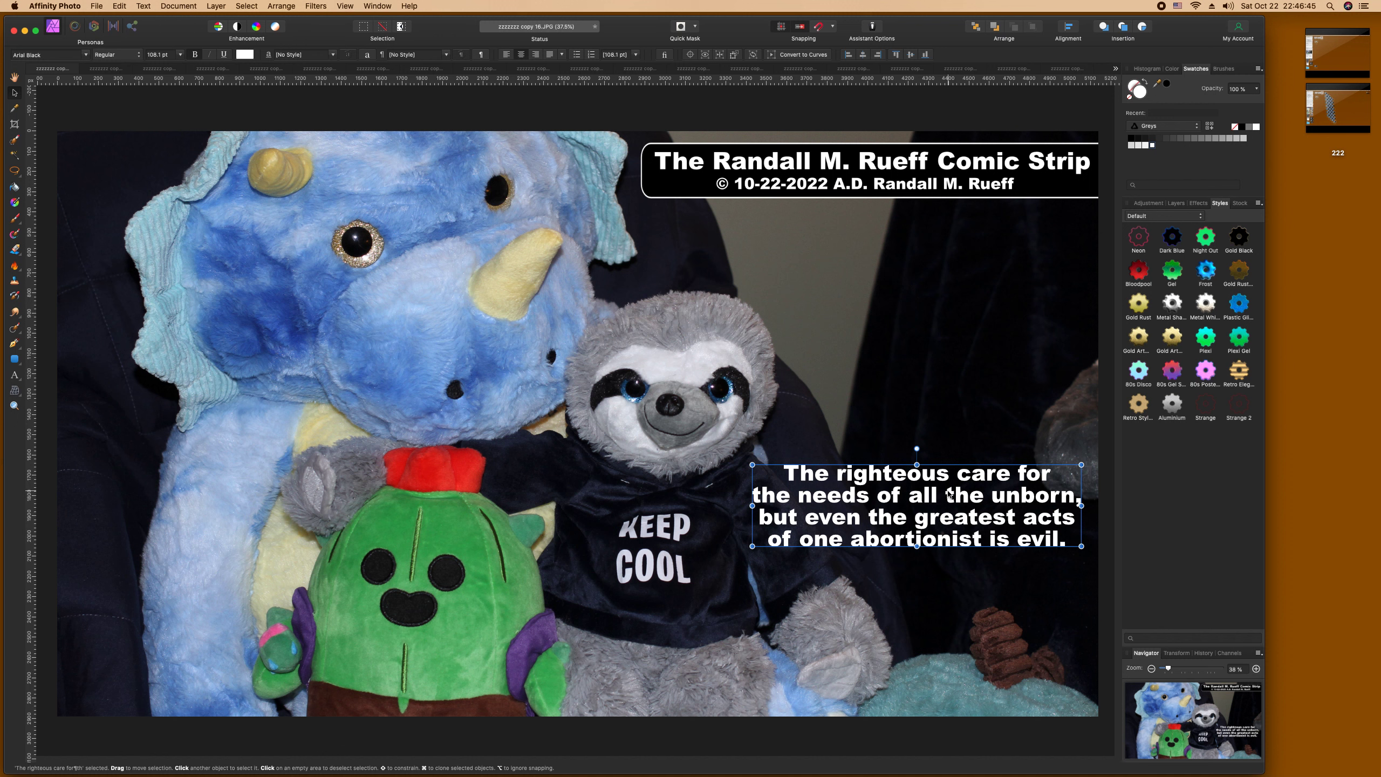
Step: Enclose the whole caption in straight double quotation marks
double_click(1071, 538)
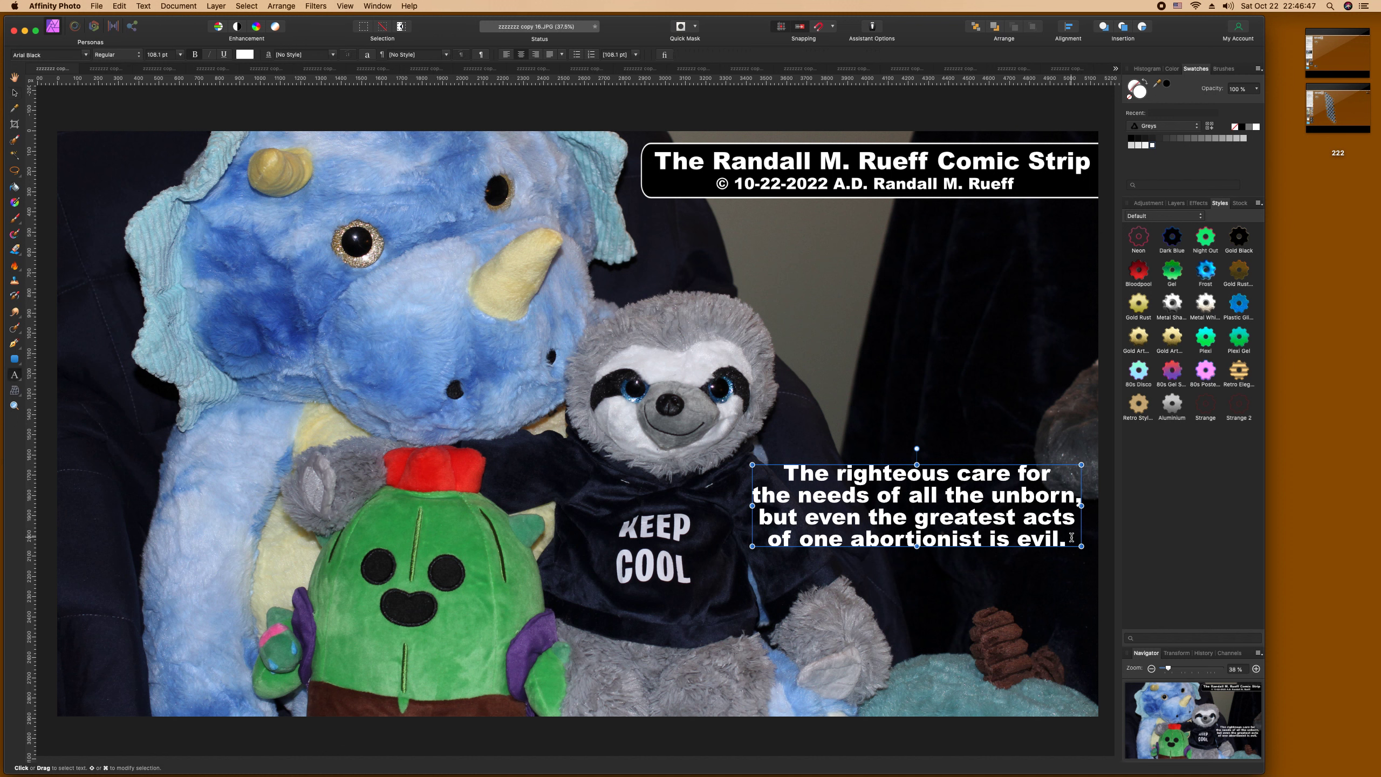
type("\"")
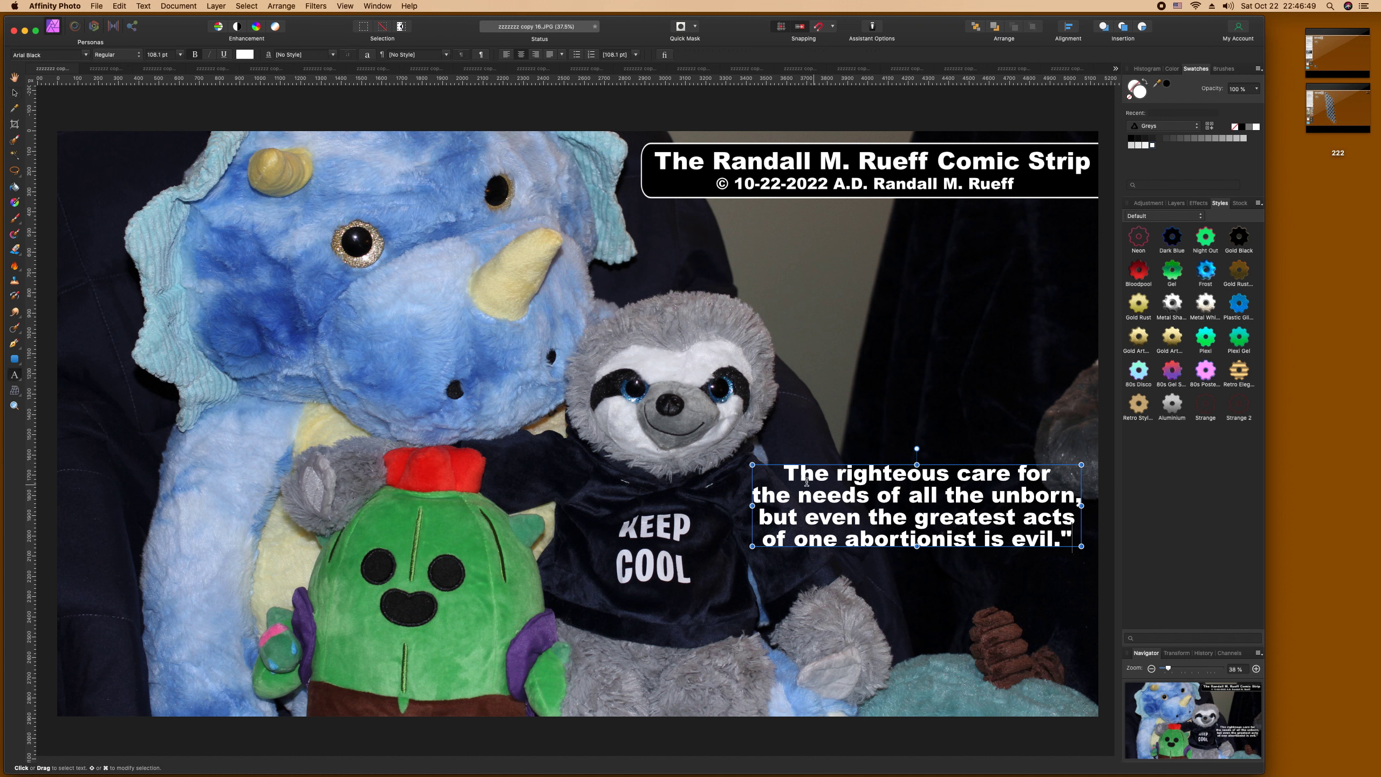
left_click(782, 469)
type("\"")
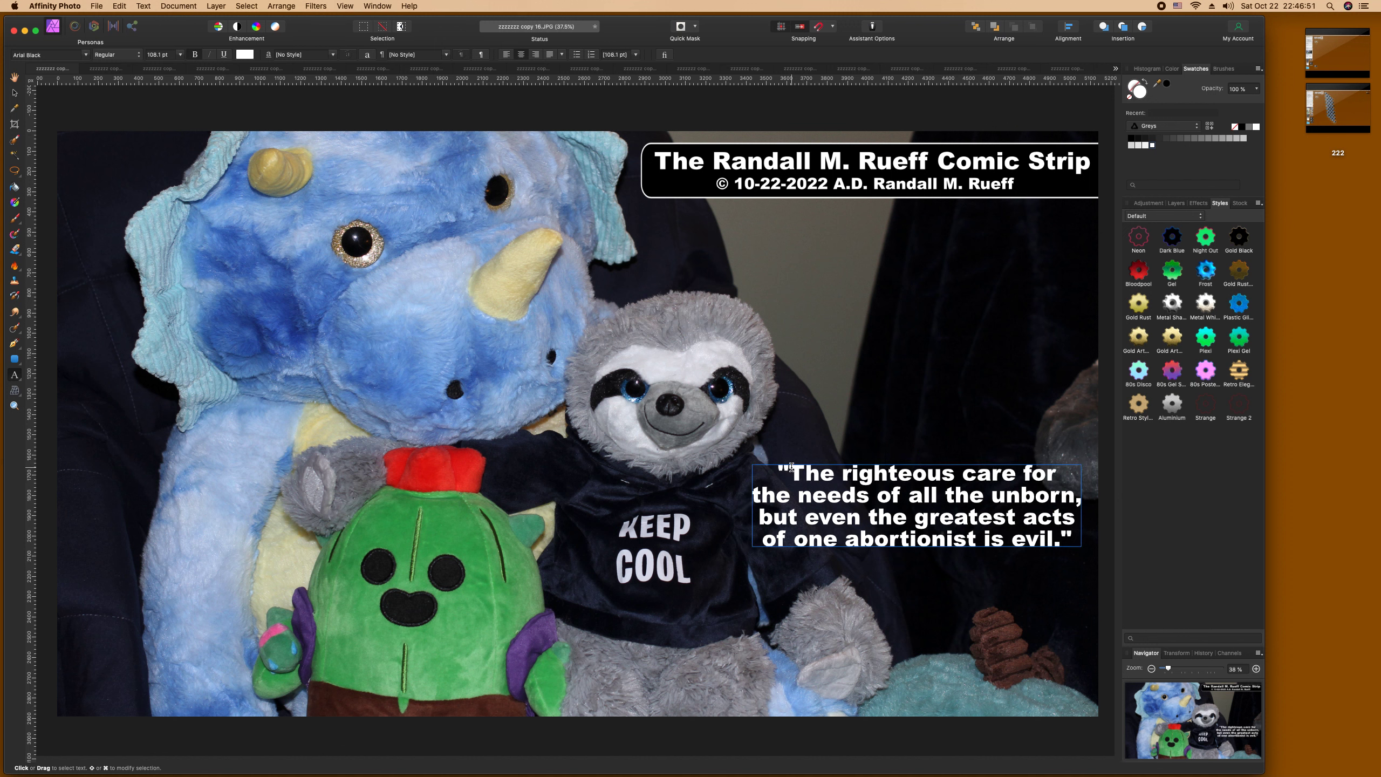
Step: Try ending the caption's first line with "the", then return the word to the start of the second line
double_click(891, 472)
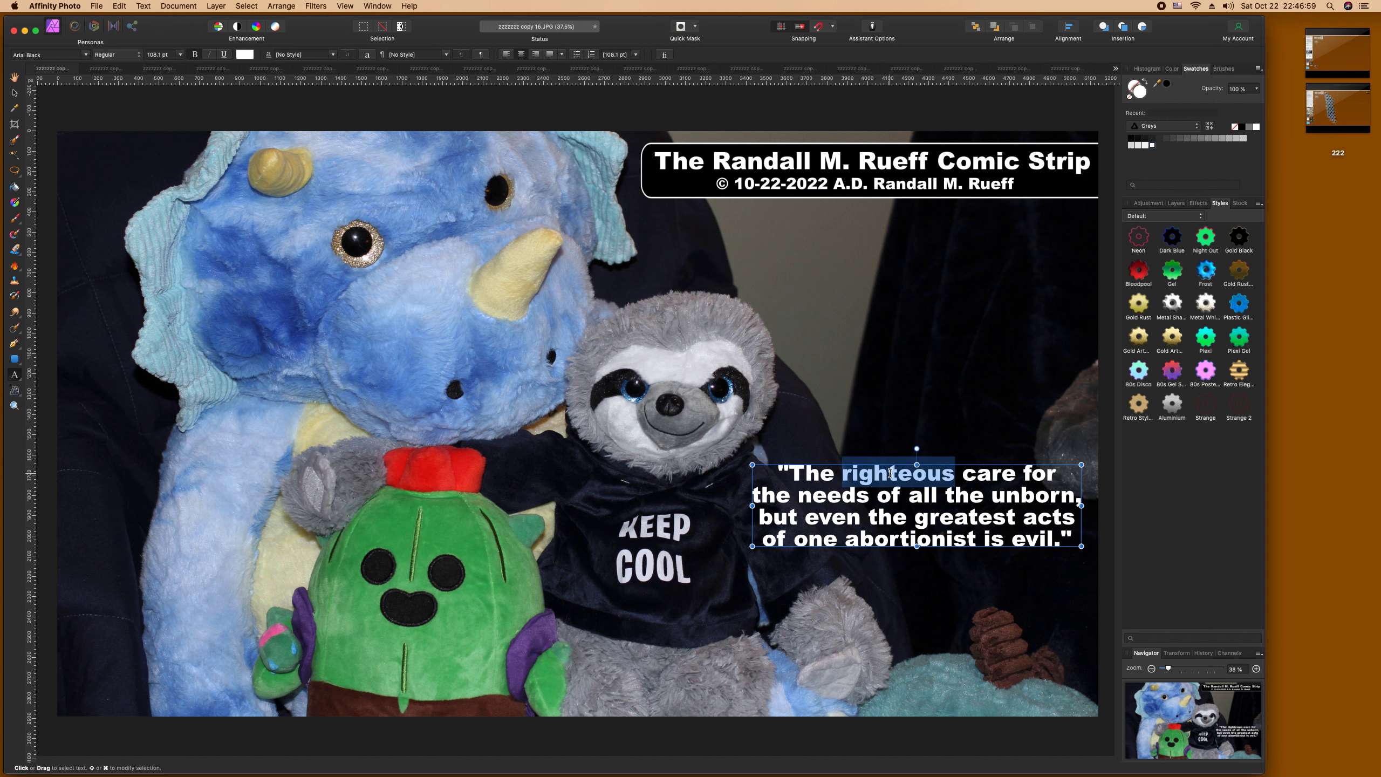
left_click(755, 496)
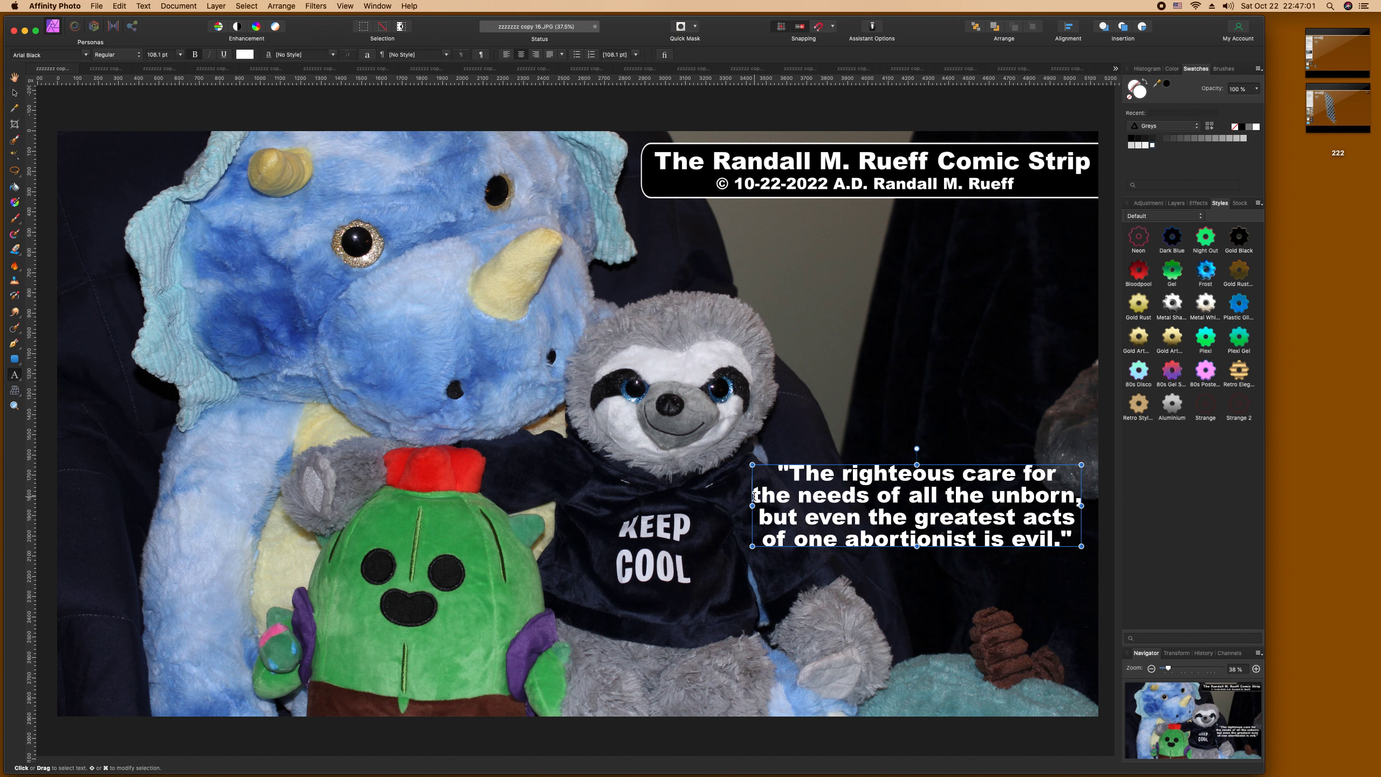
key("BackSpace")
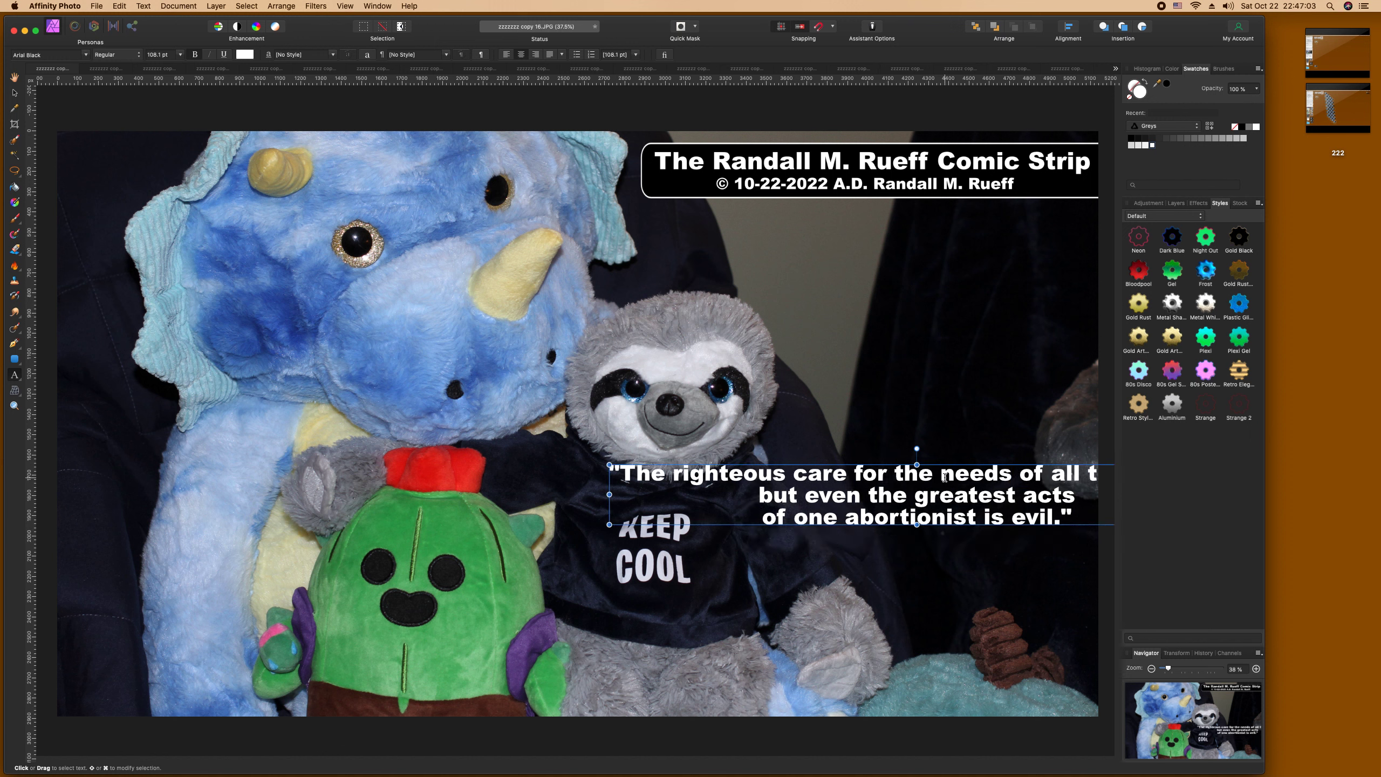
key("BackSpace")
key("Return")
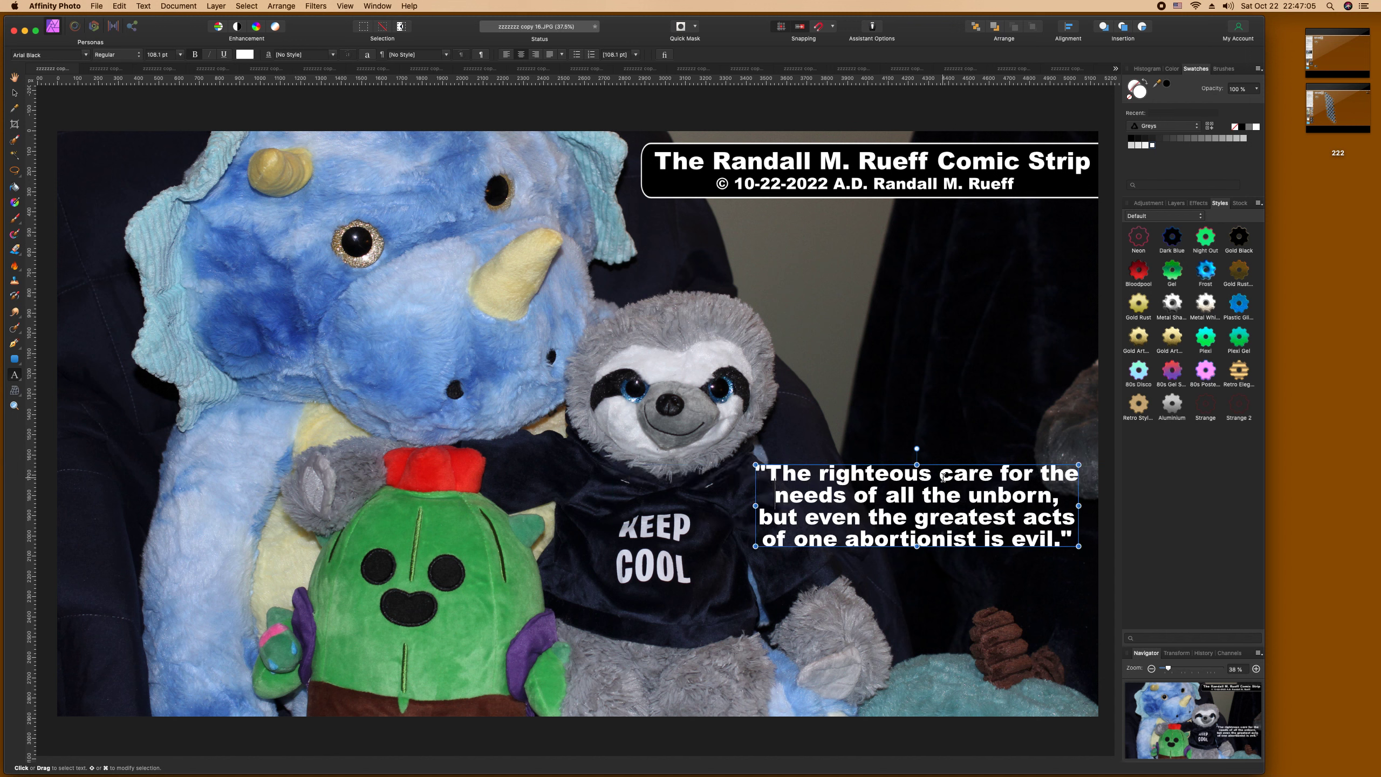
left_click(1042, 472)
key("Return")
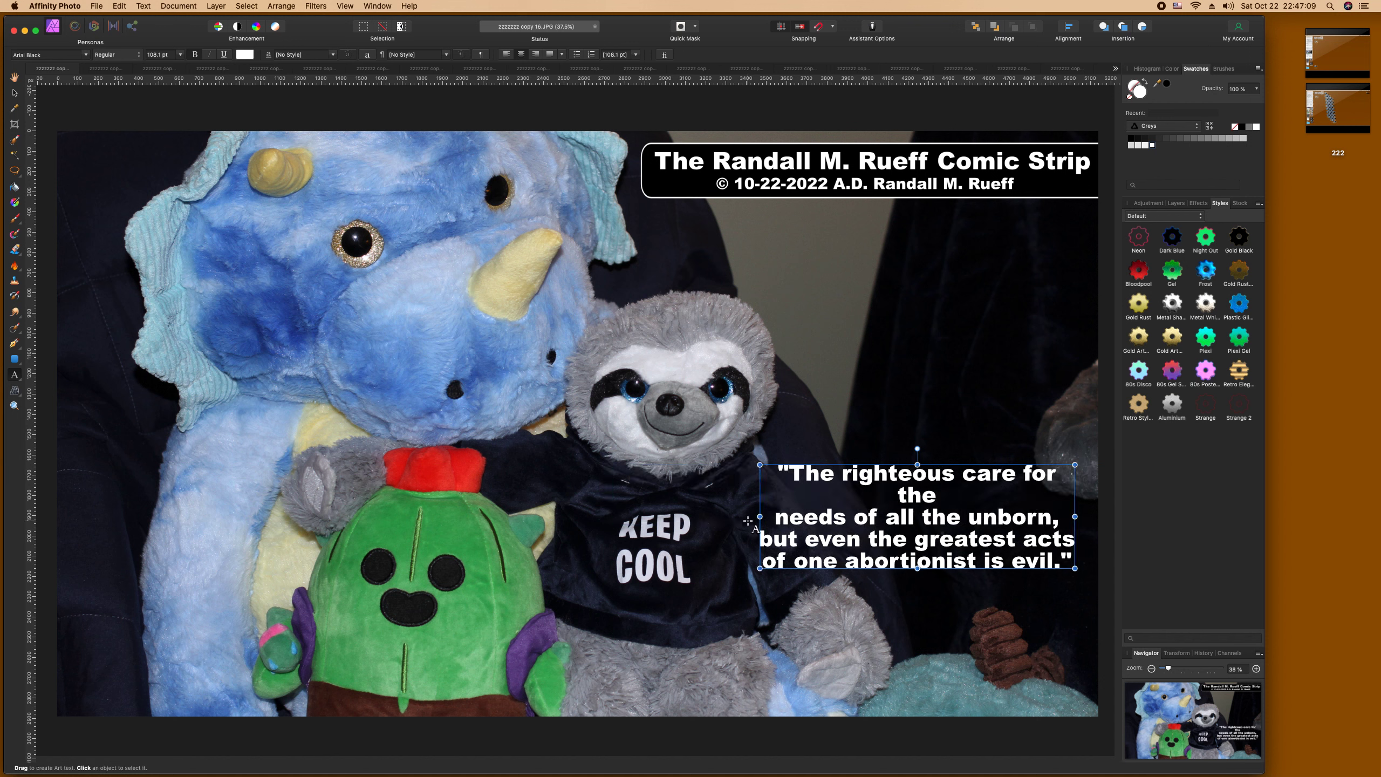
left_click(775, 517)
key("BackSpace")
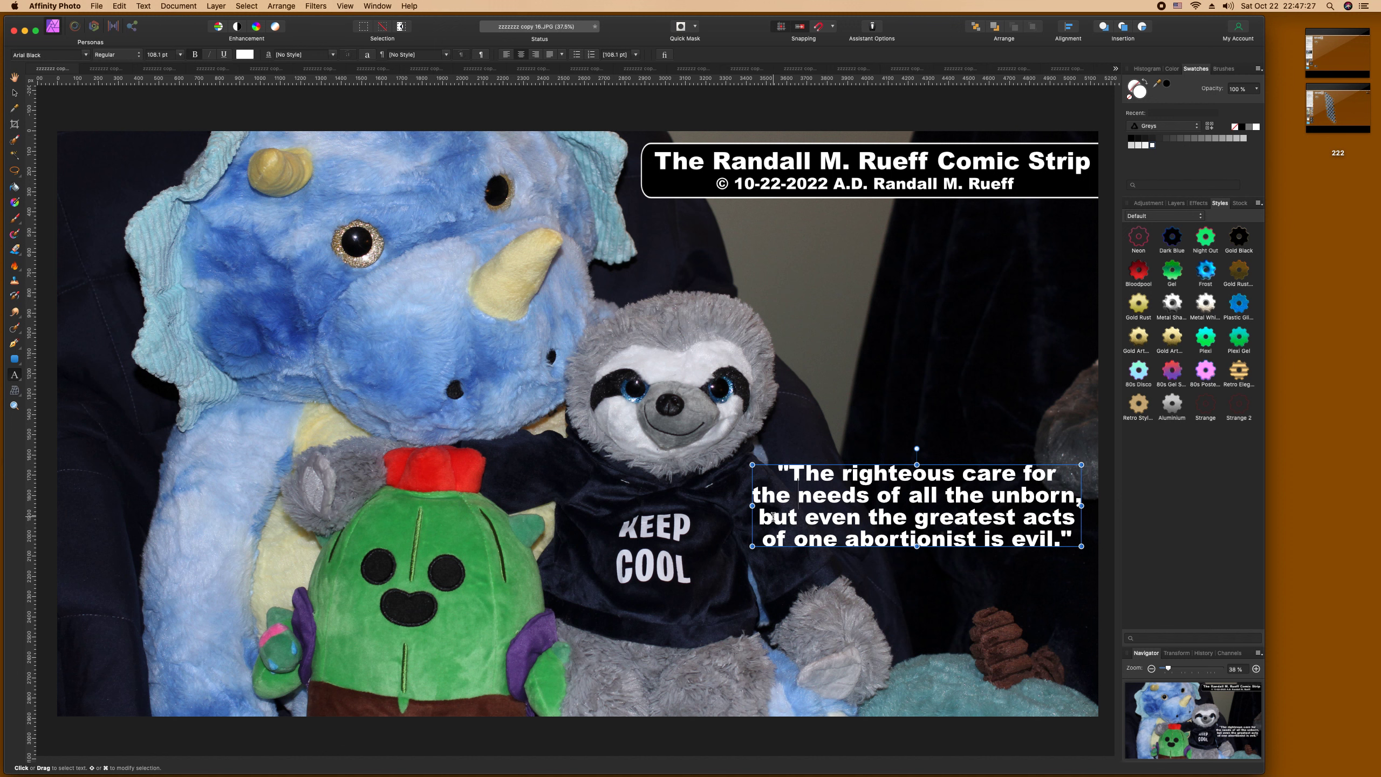
Step: Nudge the quoted caption slightly down and toward the sloth
left_click(16, 93)
left_click_drag(823, 499, 822, 501)
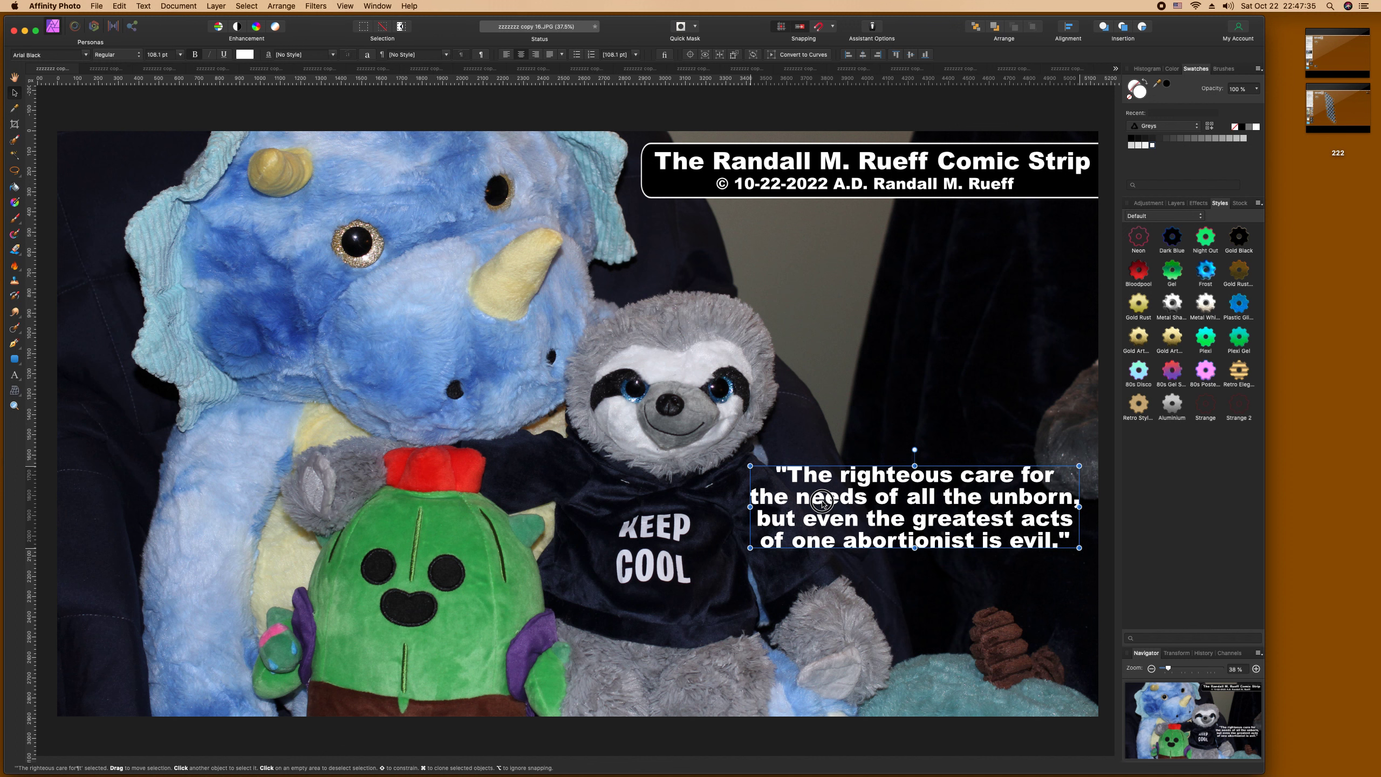
Step: Nudge the quoted caption slightly up and away from the sloth's shirt
left_click_drag(822, 501, 824, 501)
left_click_drag(823, 501, 824, 501)
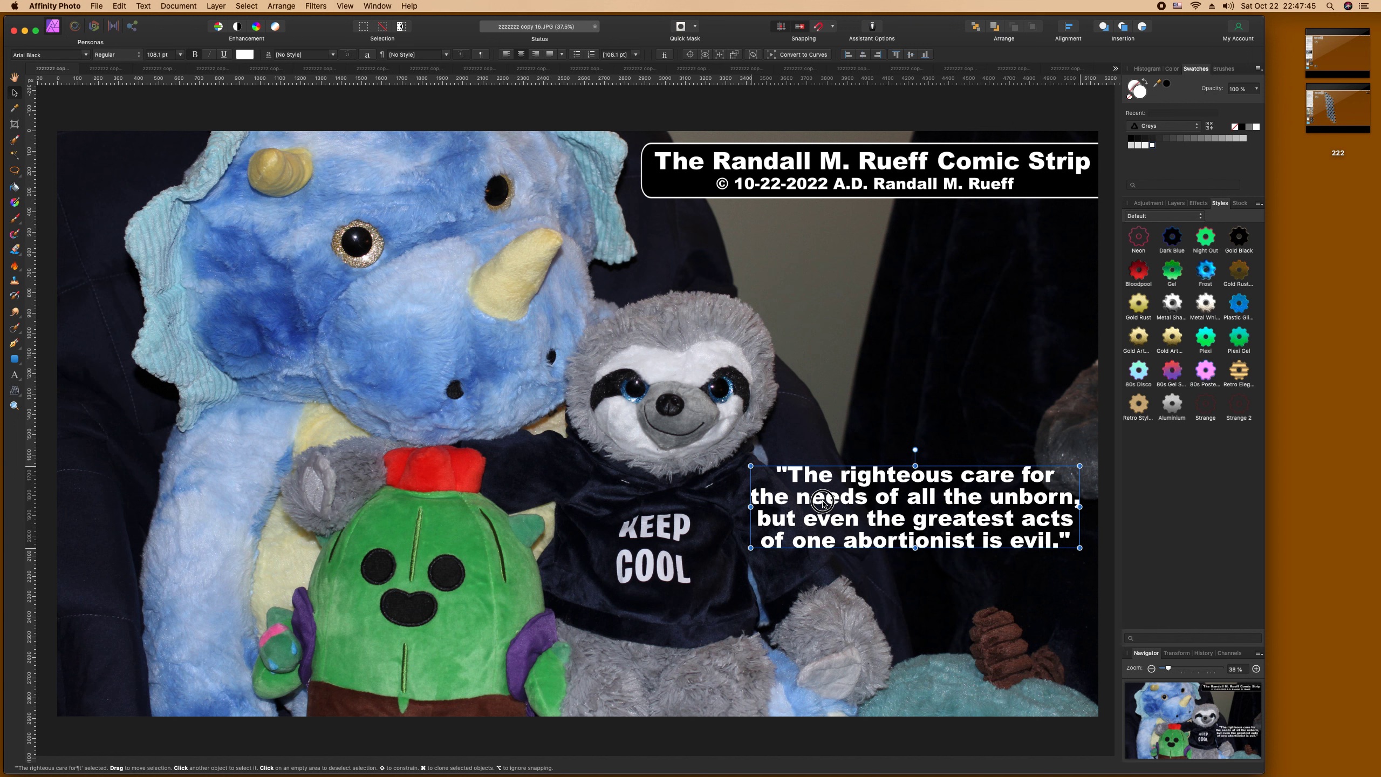
left_click_drag(823, 504, 824, 499)
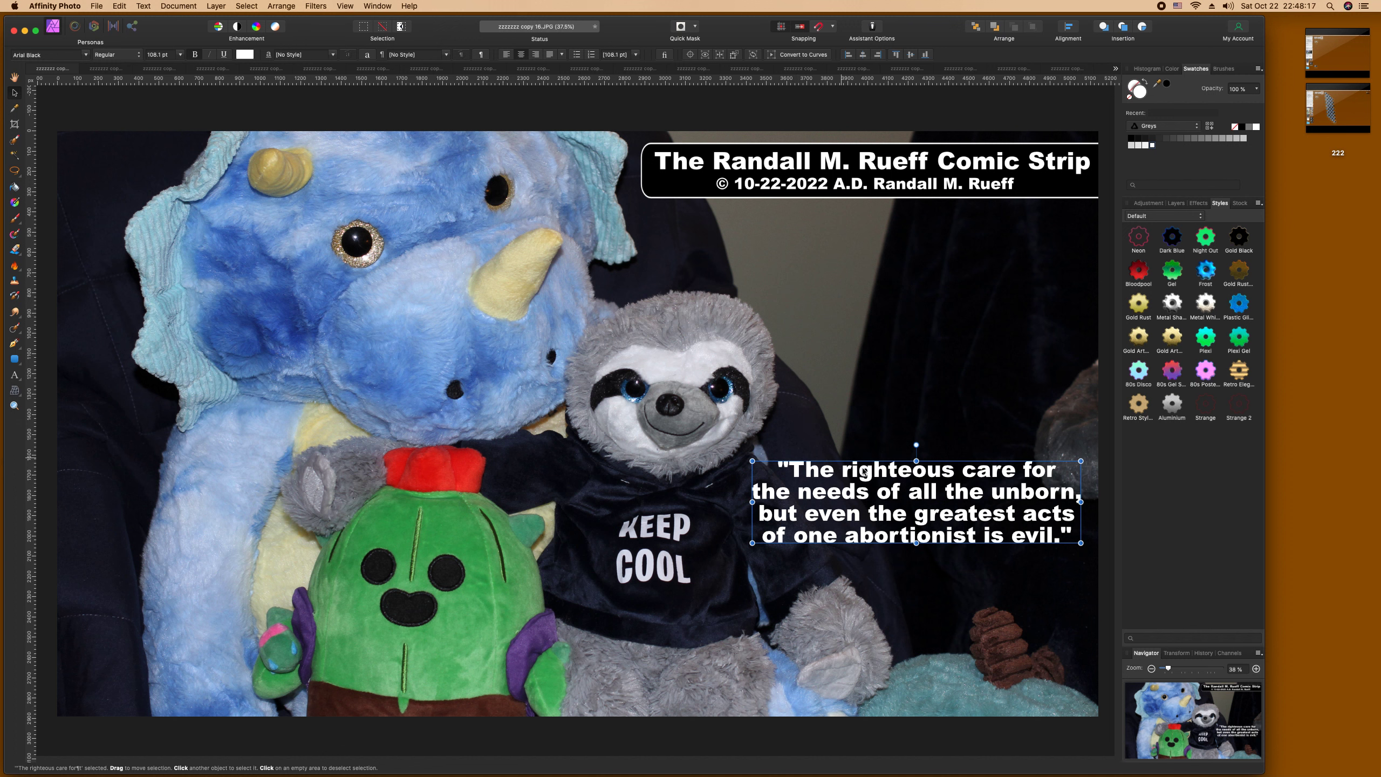
Step: Try replacing "abortionist" in the caption's last line with "Pro-Choicer", then undo the replacement
double_click(925, 499)
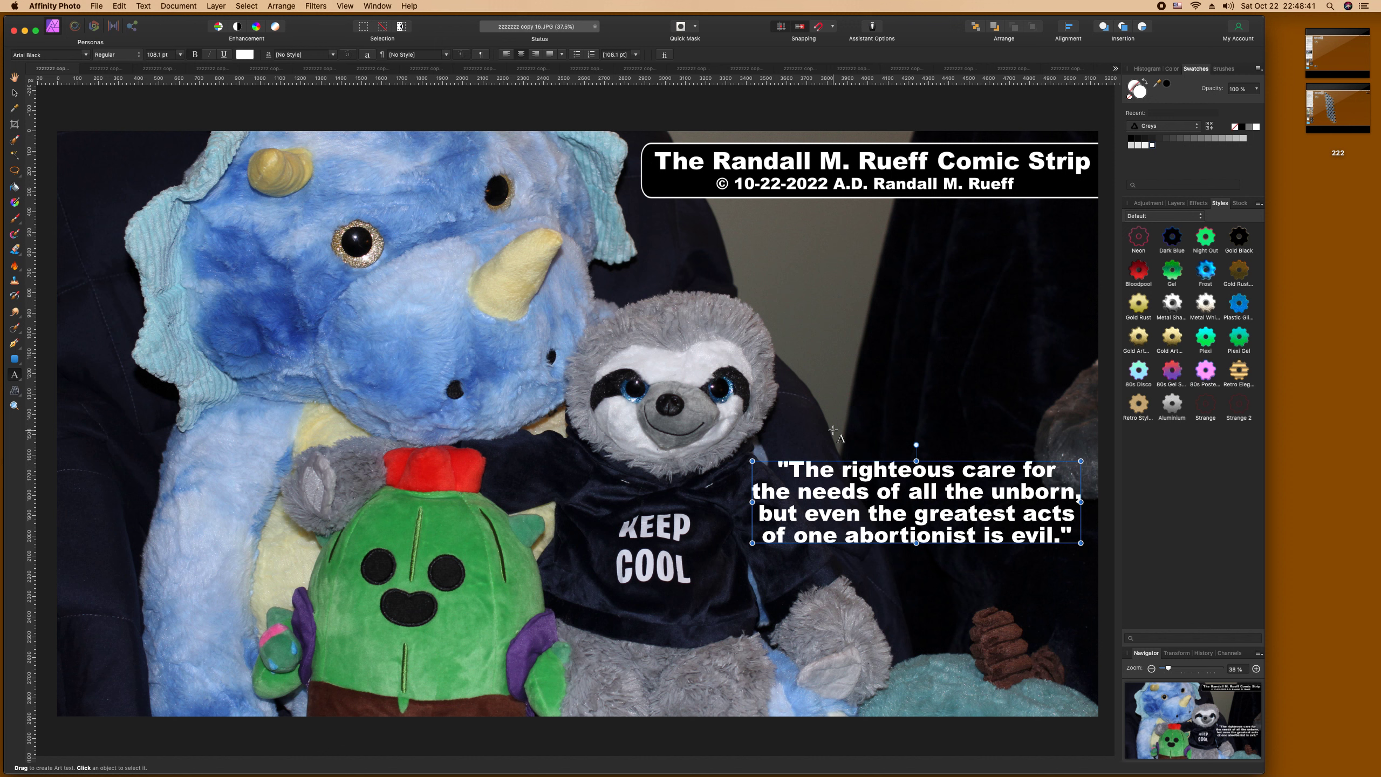
double_click(895, 537)
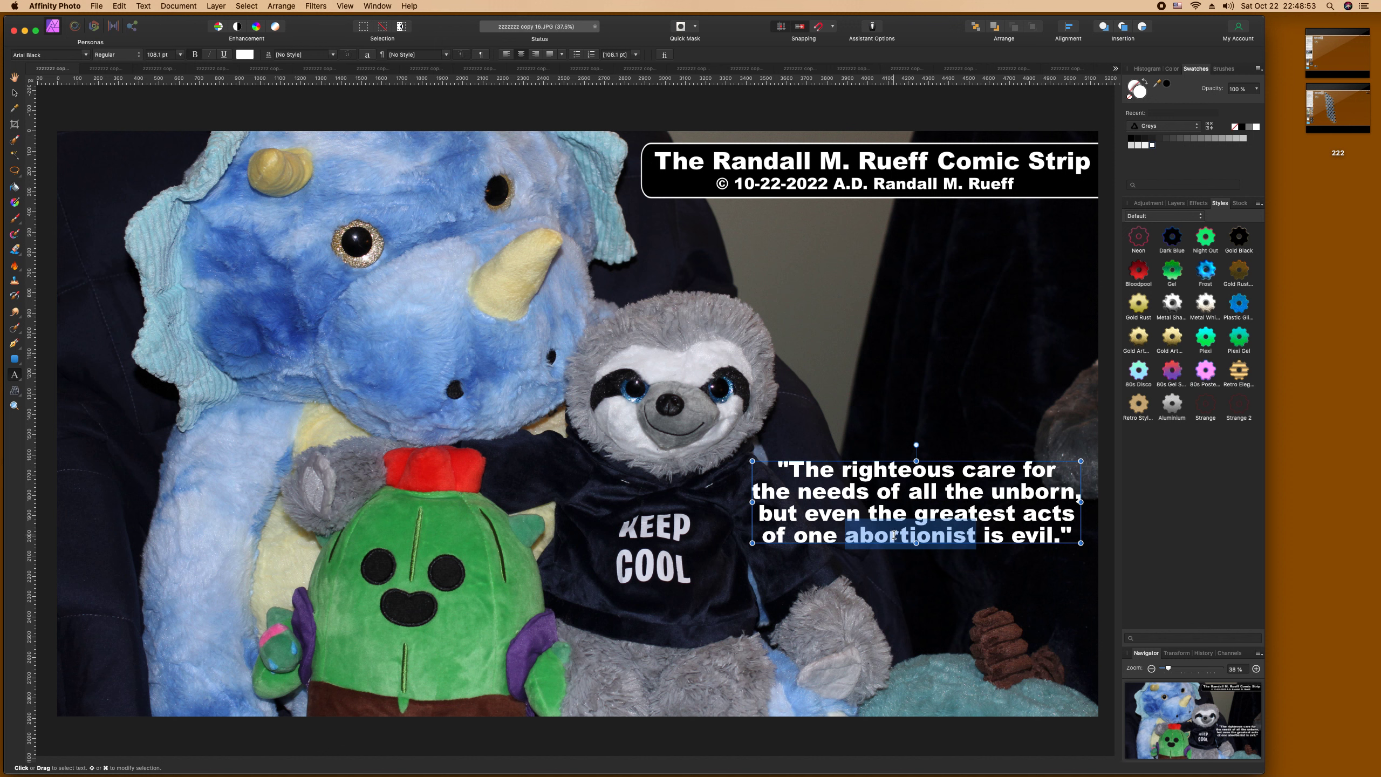
type("Pro-Choi")
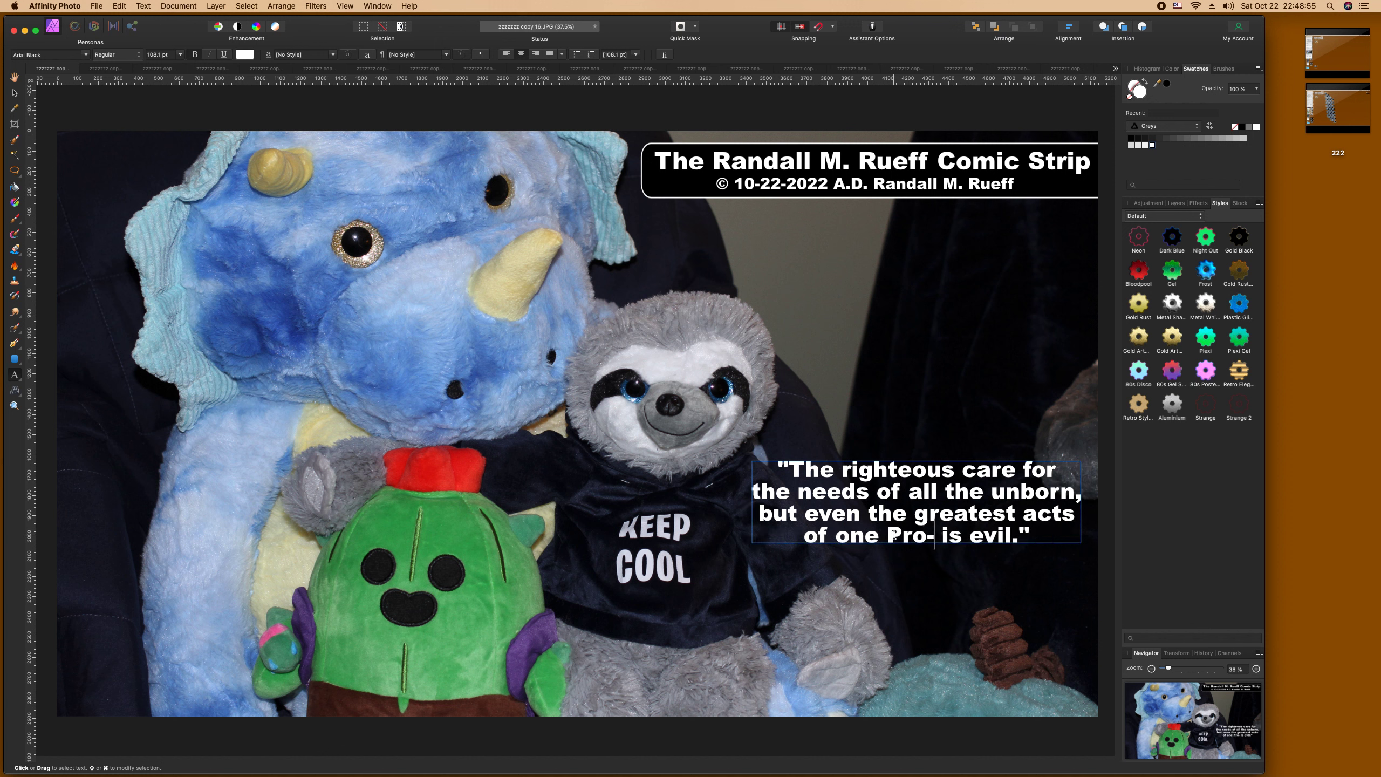
type("ce")
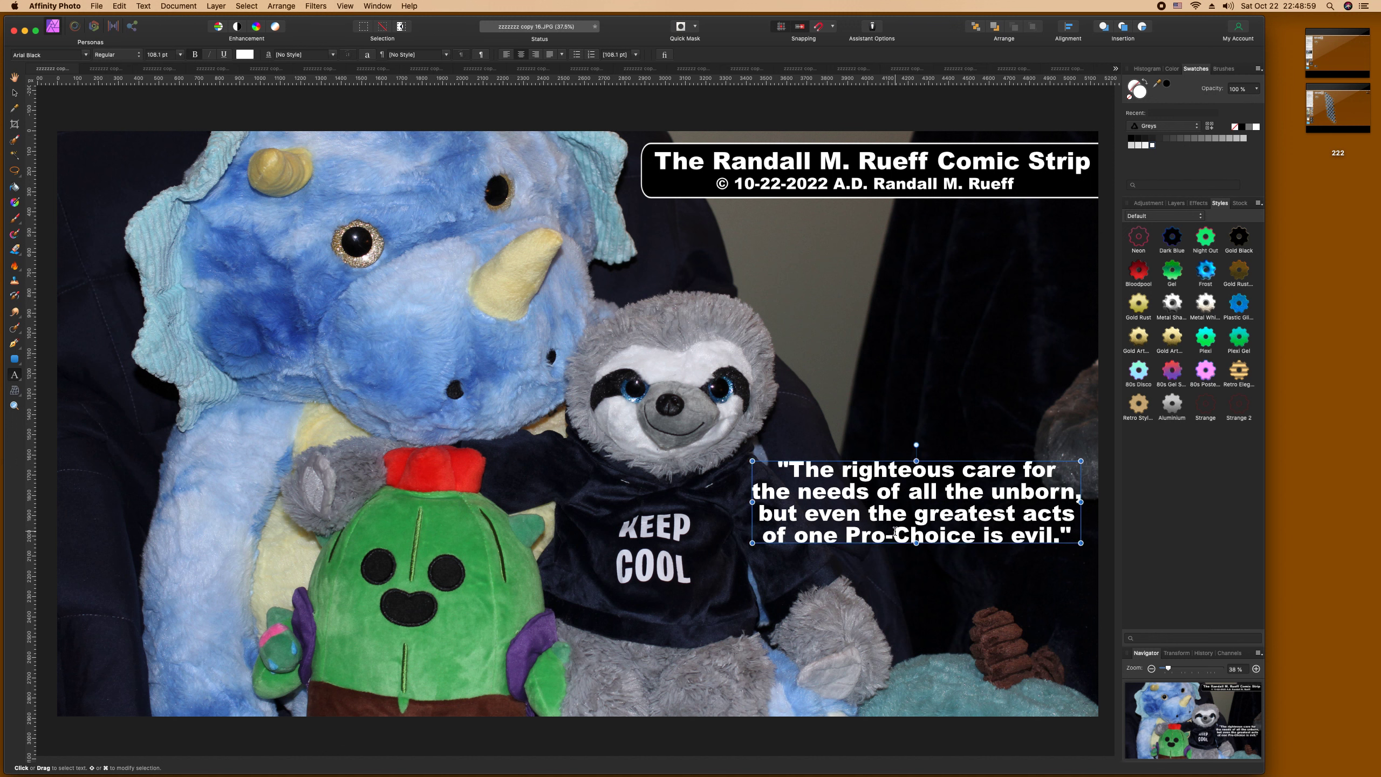
type("r")
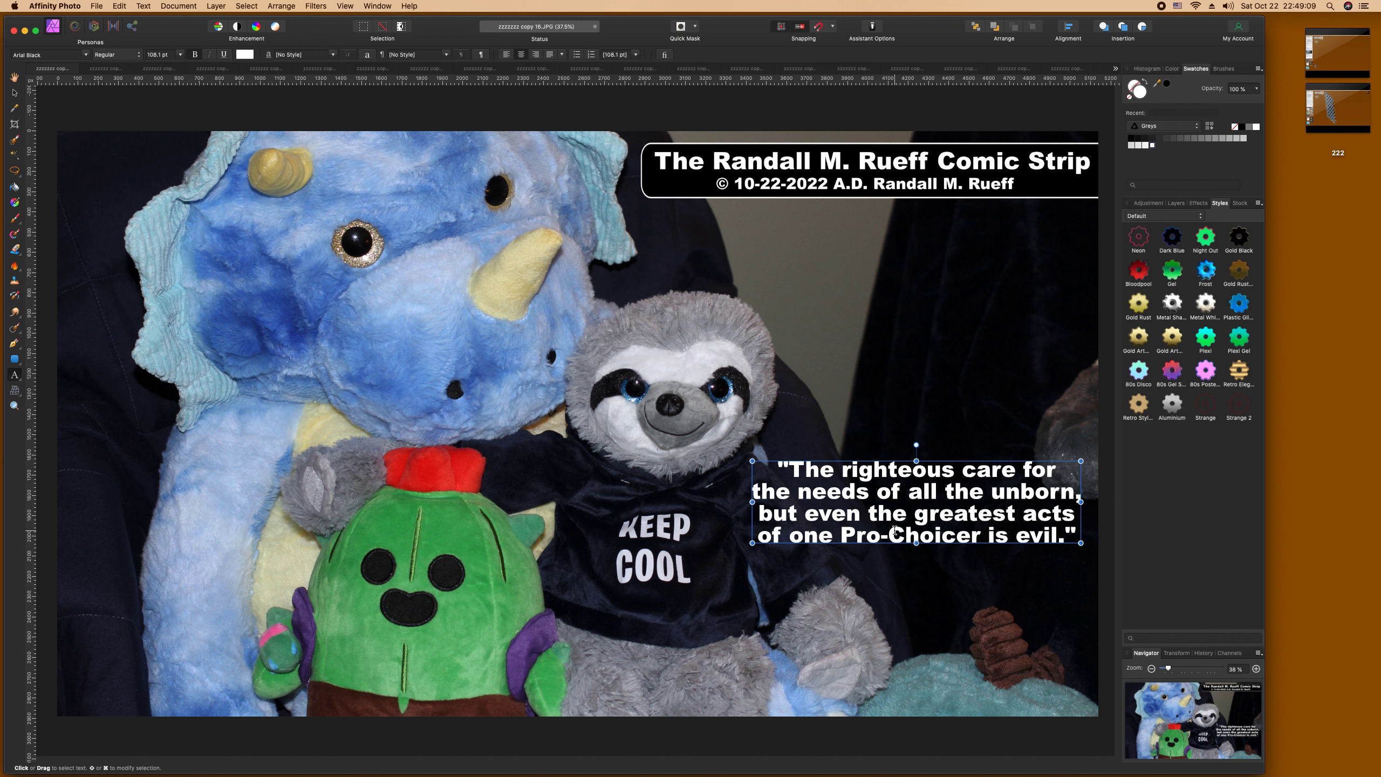
left_click(120, 6)
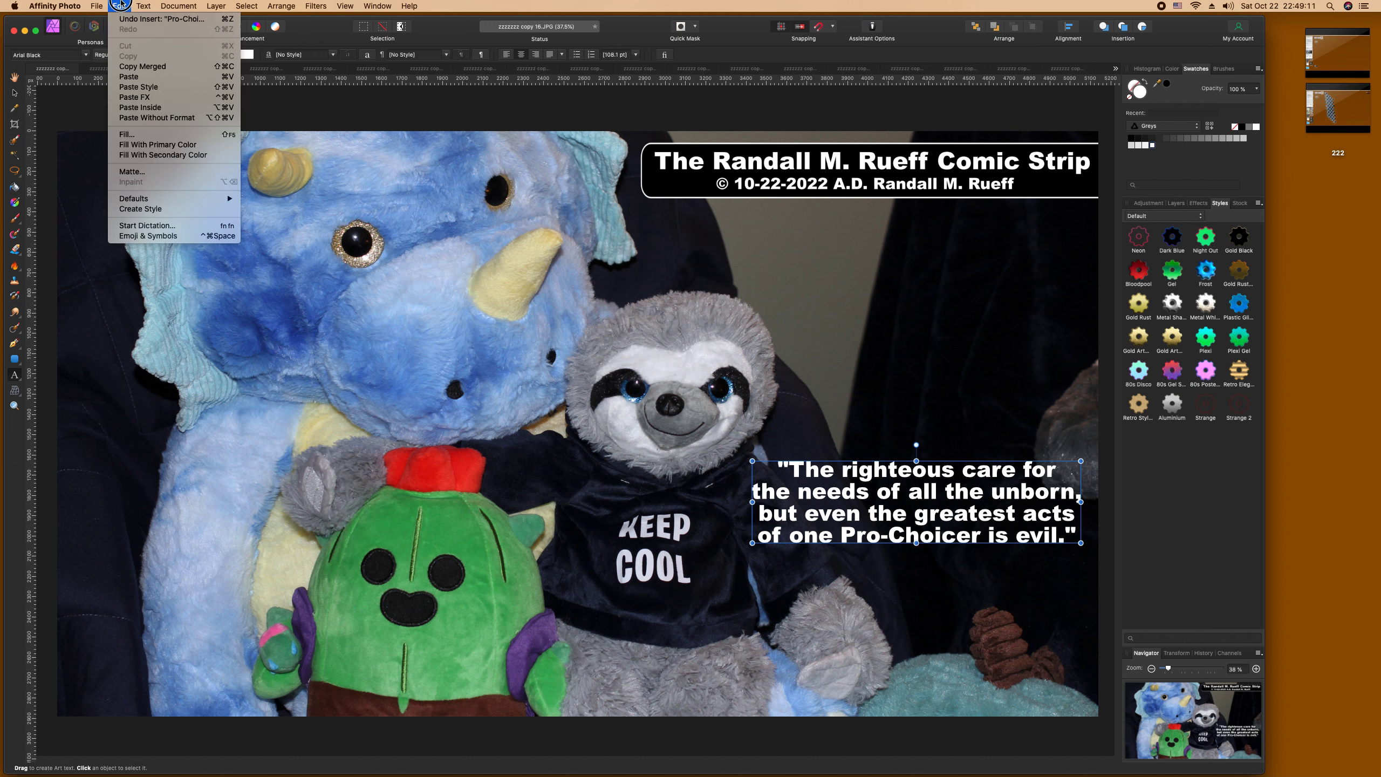
left_click(126, 19)
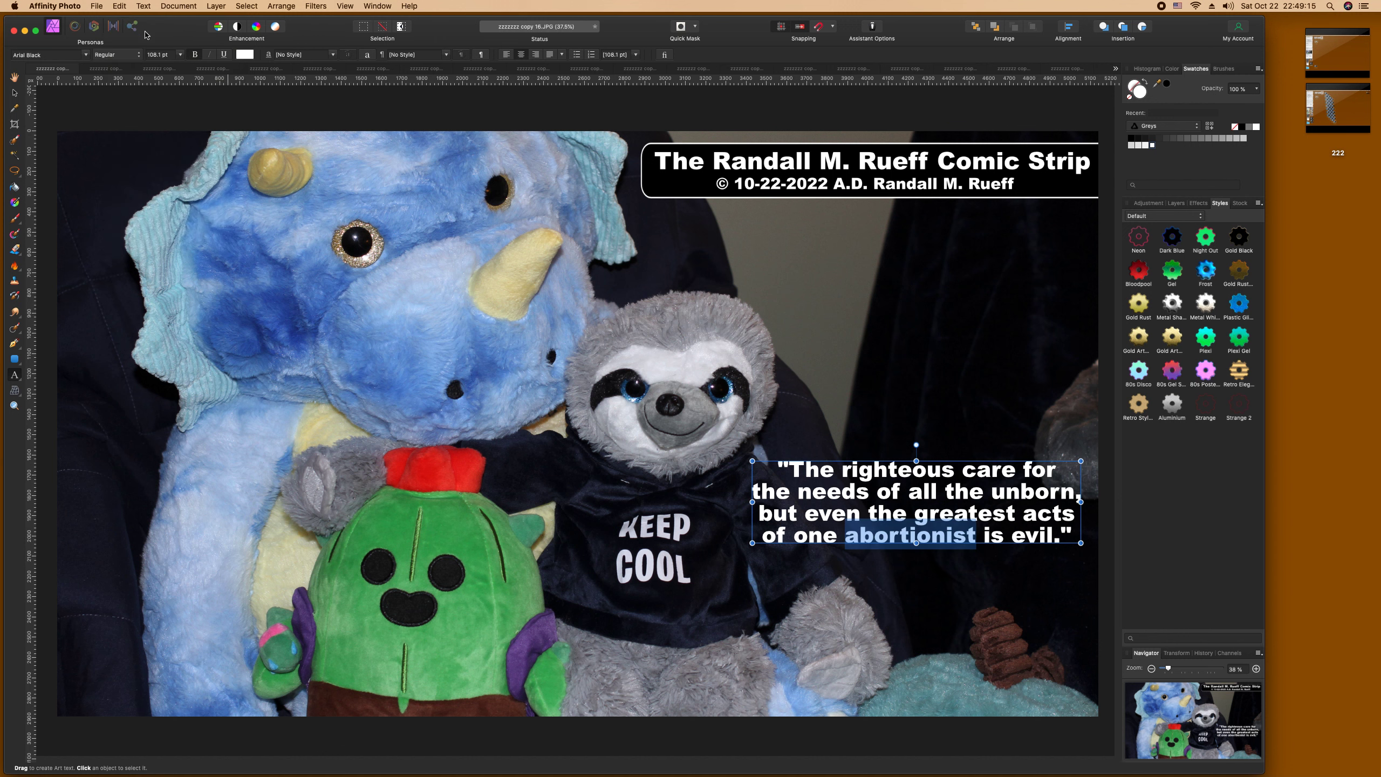
Step: Deselect the caption and save the captioned photo flattened
left_click(835, 327)
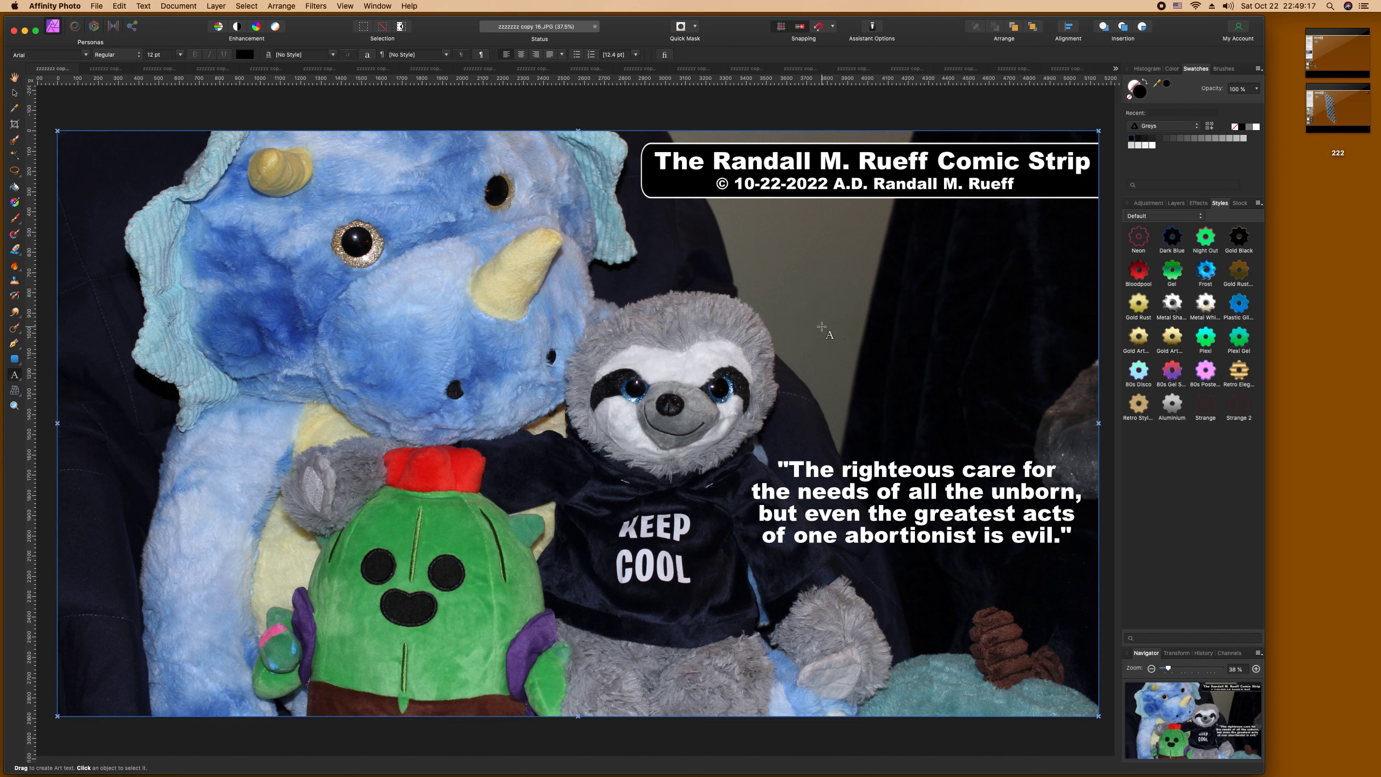
key("super+s")
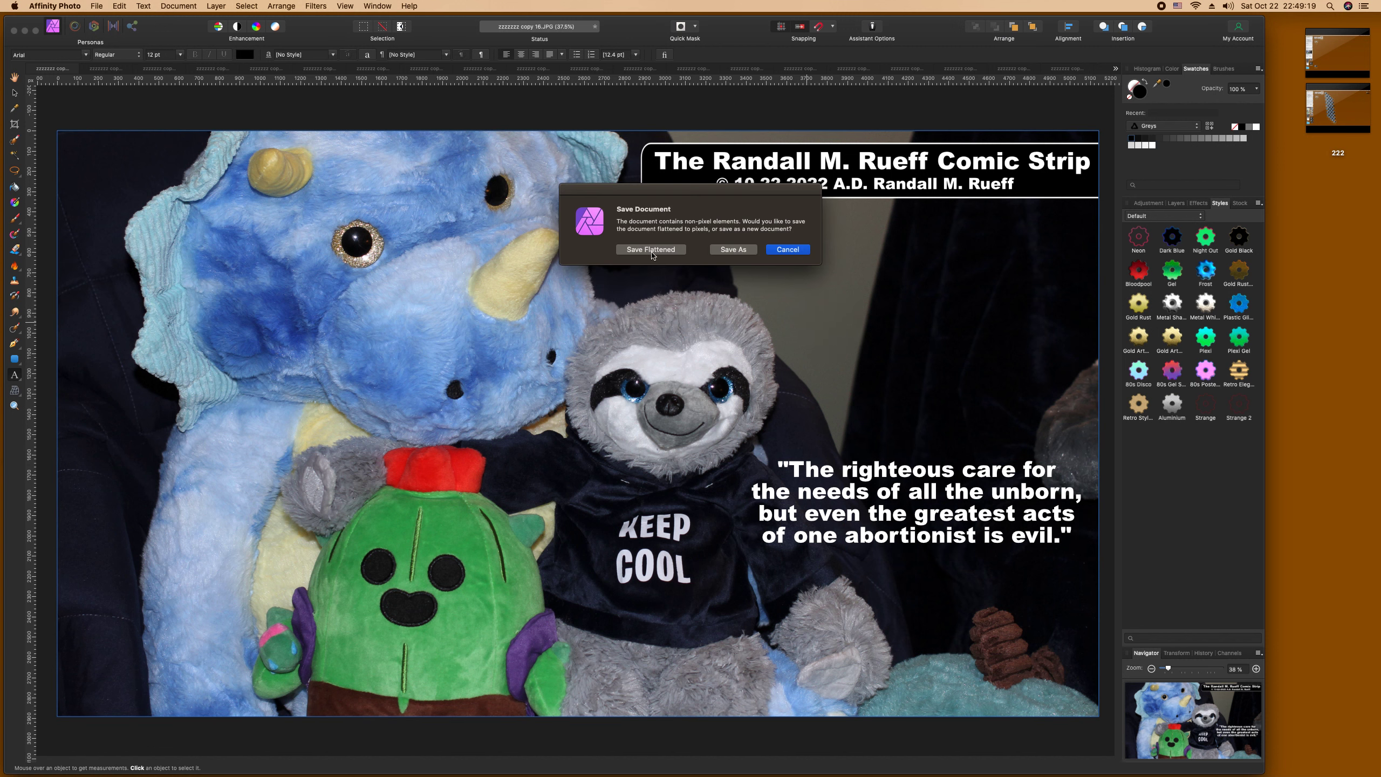
left_click(652, 251)
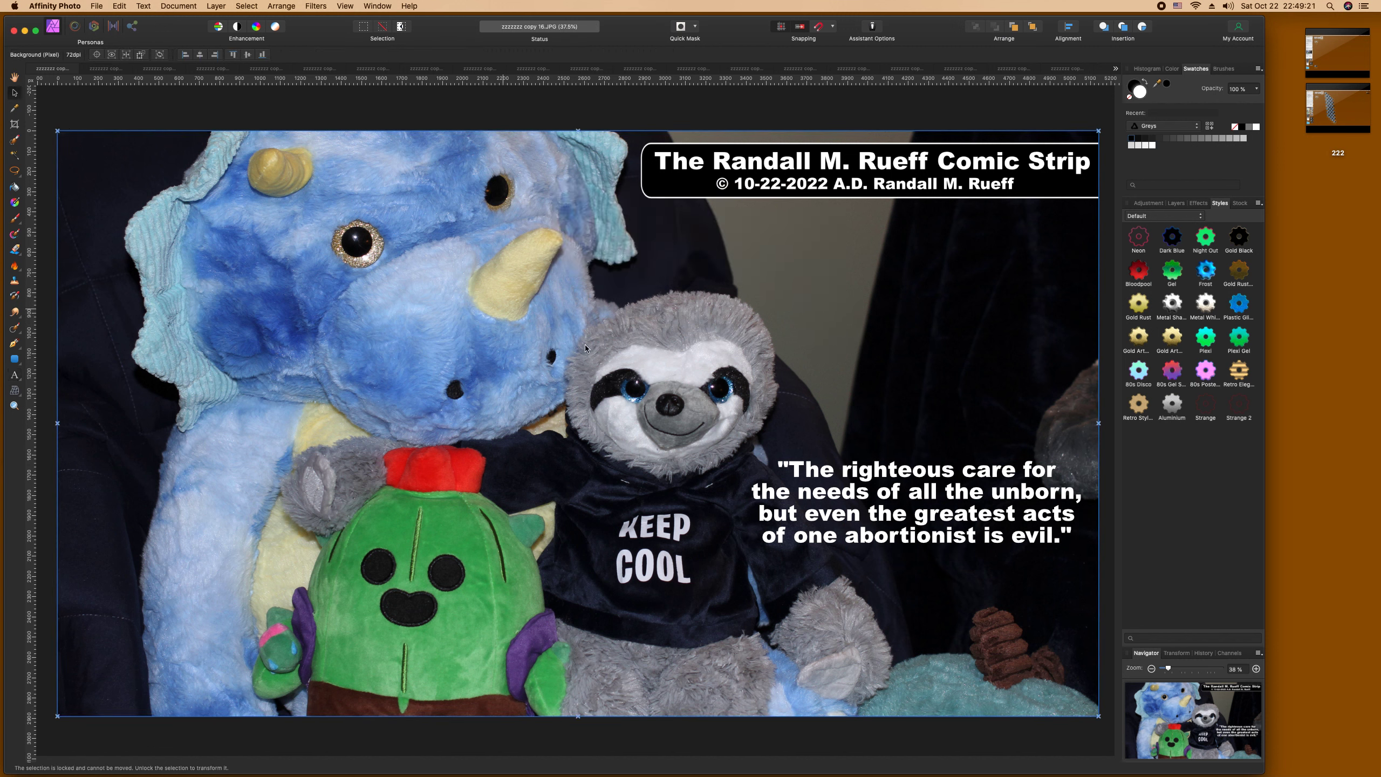
Step: Copy the quoted caption from the saved photo and paste it into zzzzzzz copy 17.JPG
left_click(940, 515)
key("super+c")
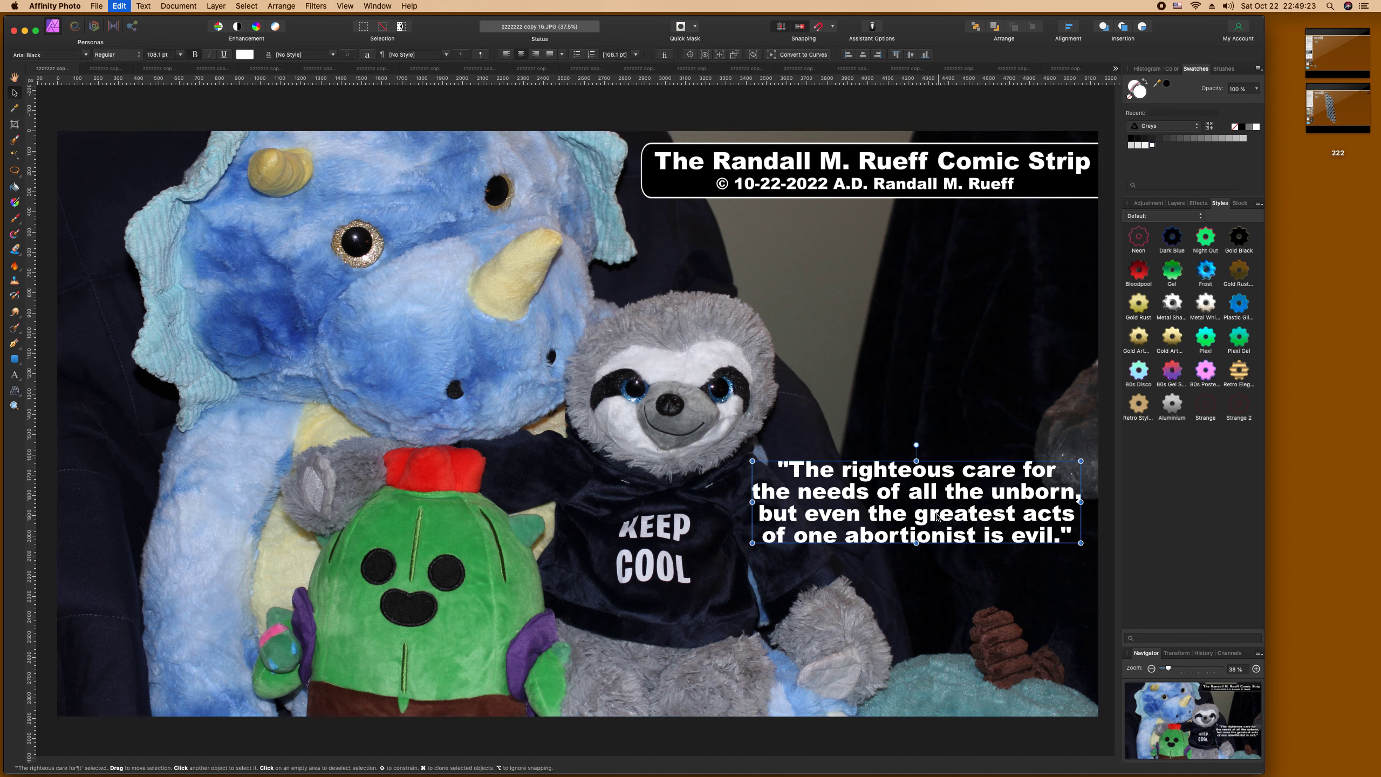
left_click(835, 420)
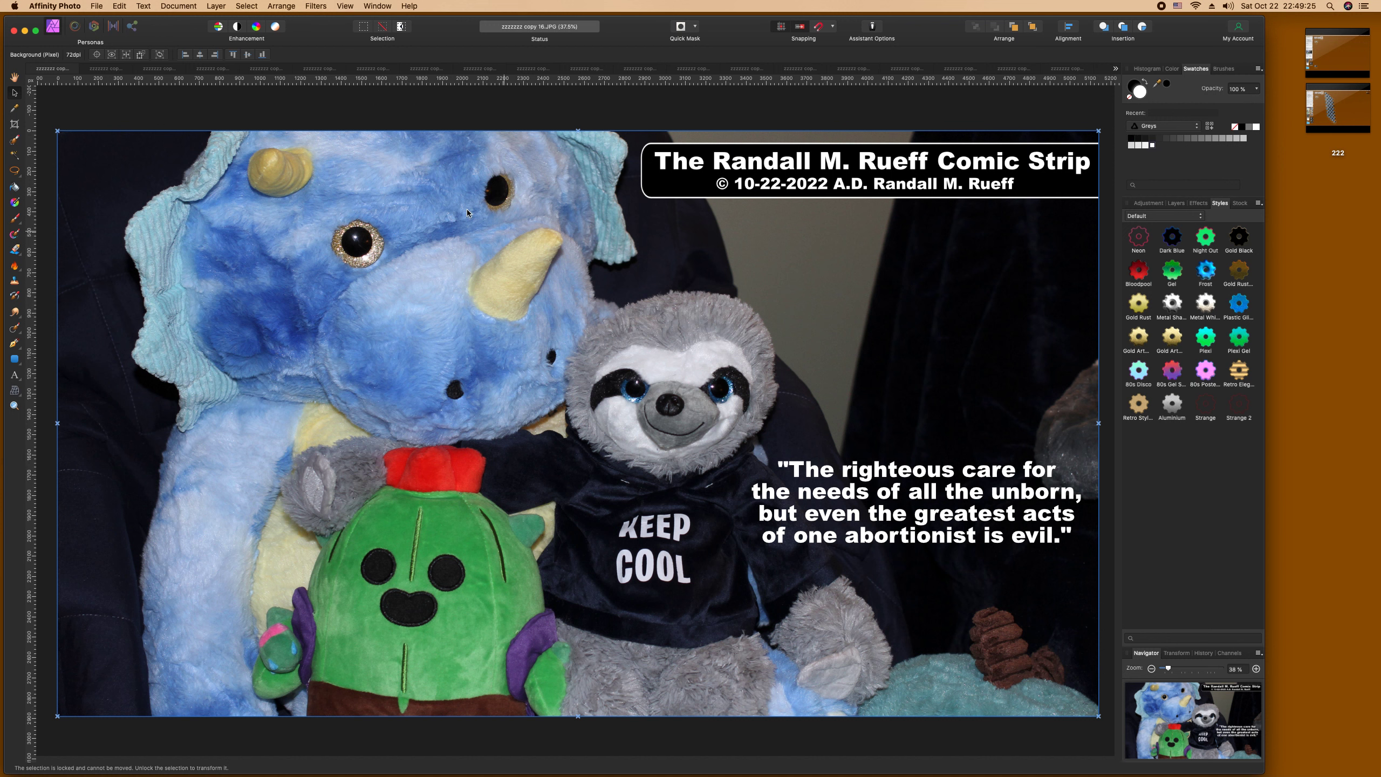
left_click(30, 71)
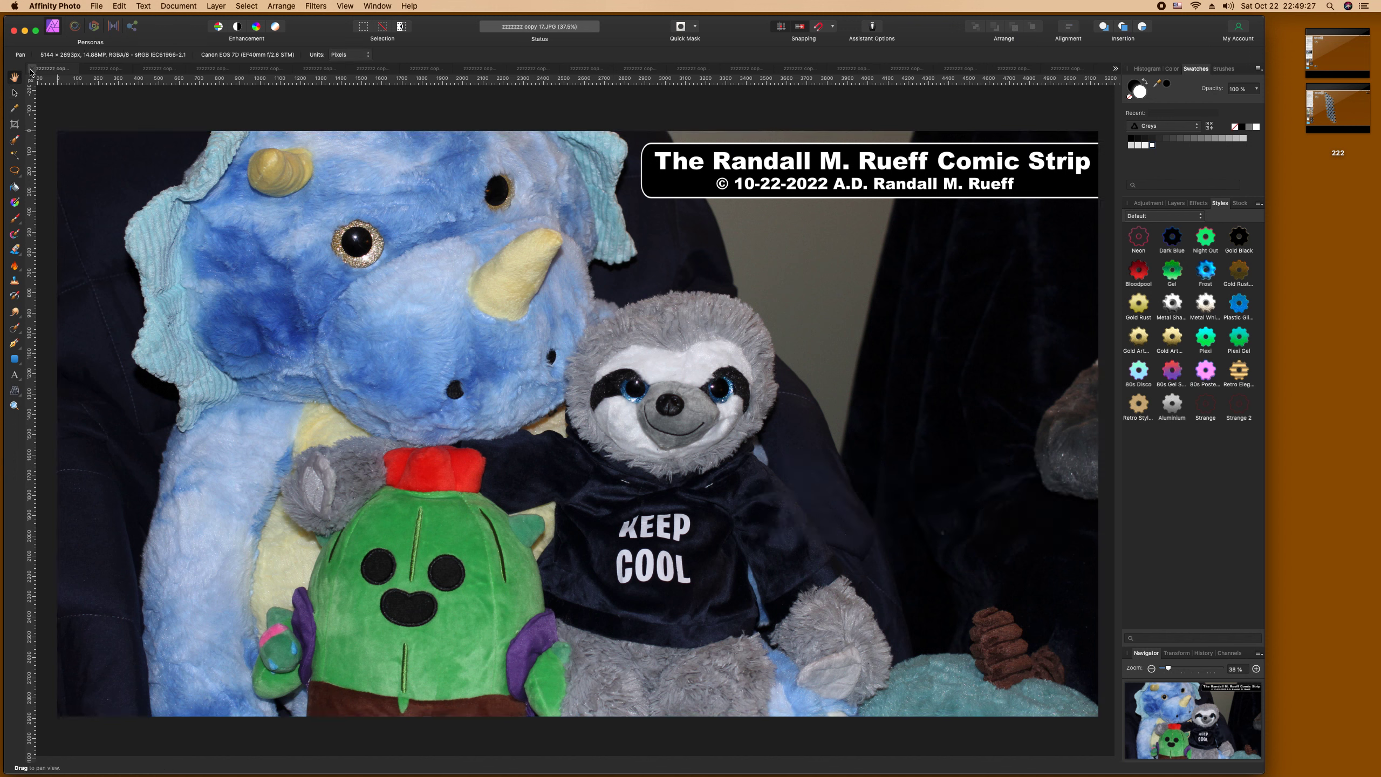
key("super+v")
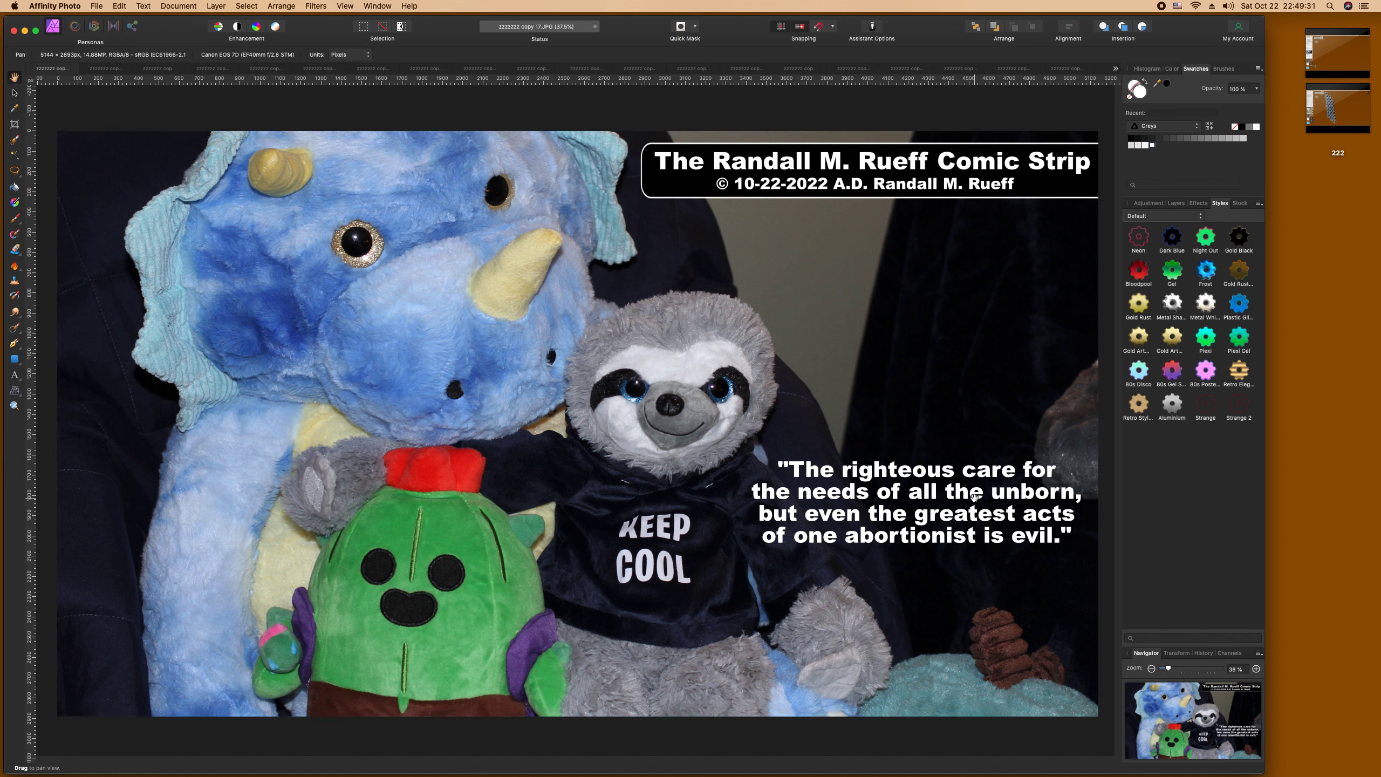
left_click(14, 94)
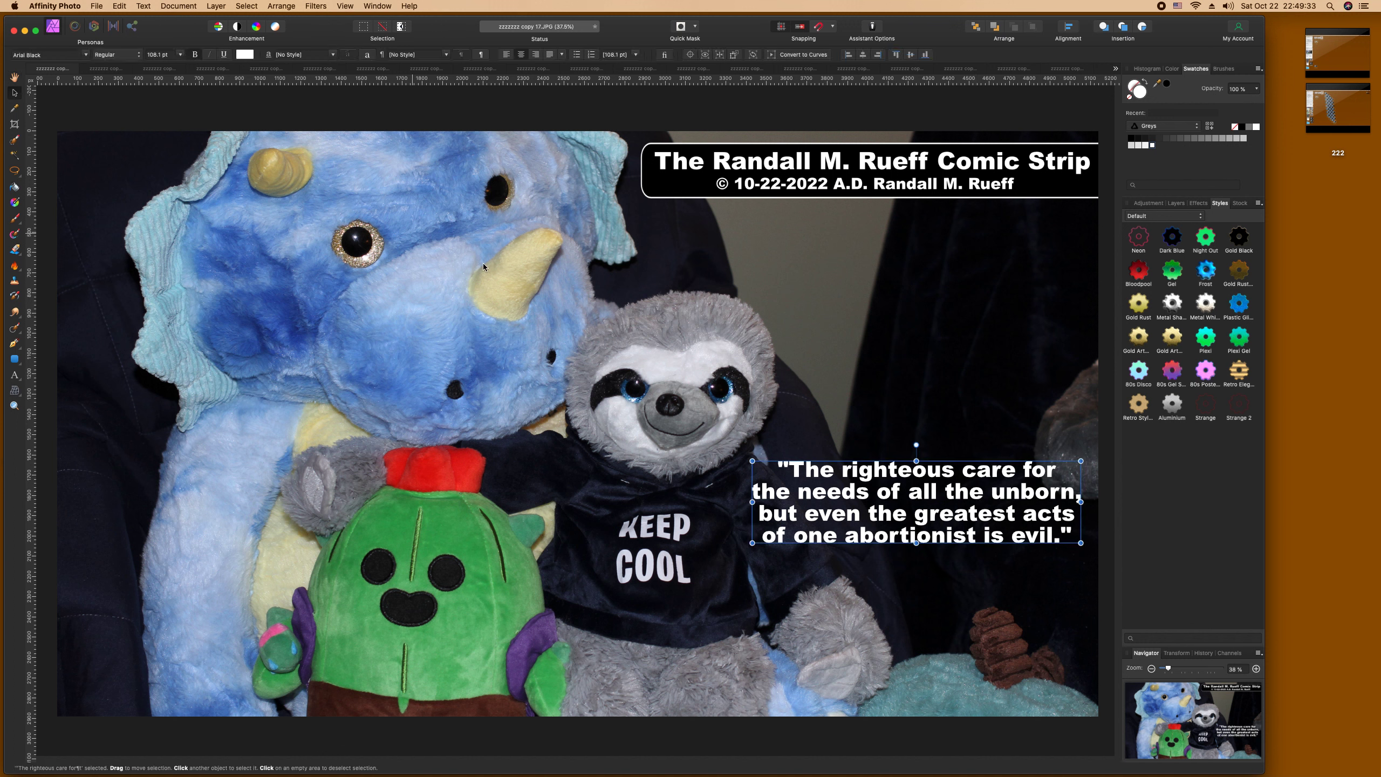
Step: Reword the pasted caption's second line to "the needs of their unborn,"
double_click(982, 498)
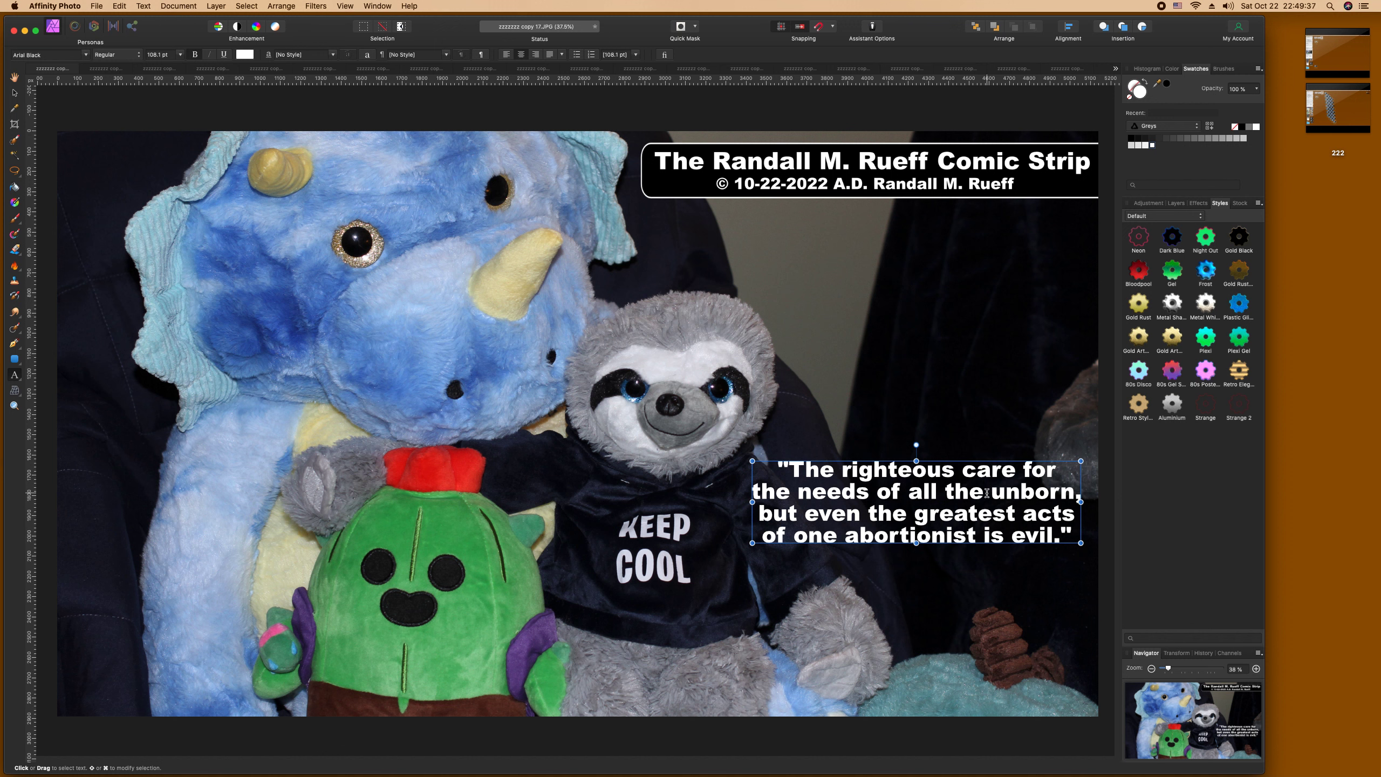
left_click_drag(987, 493, 909, 487)
type("tr")
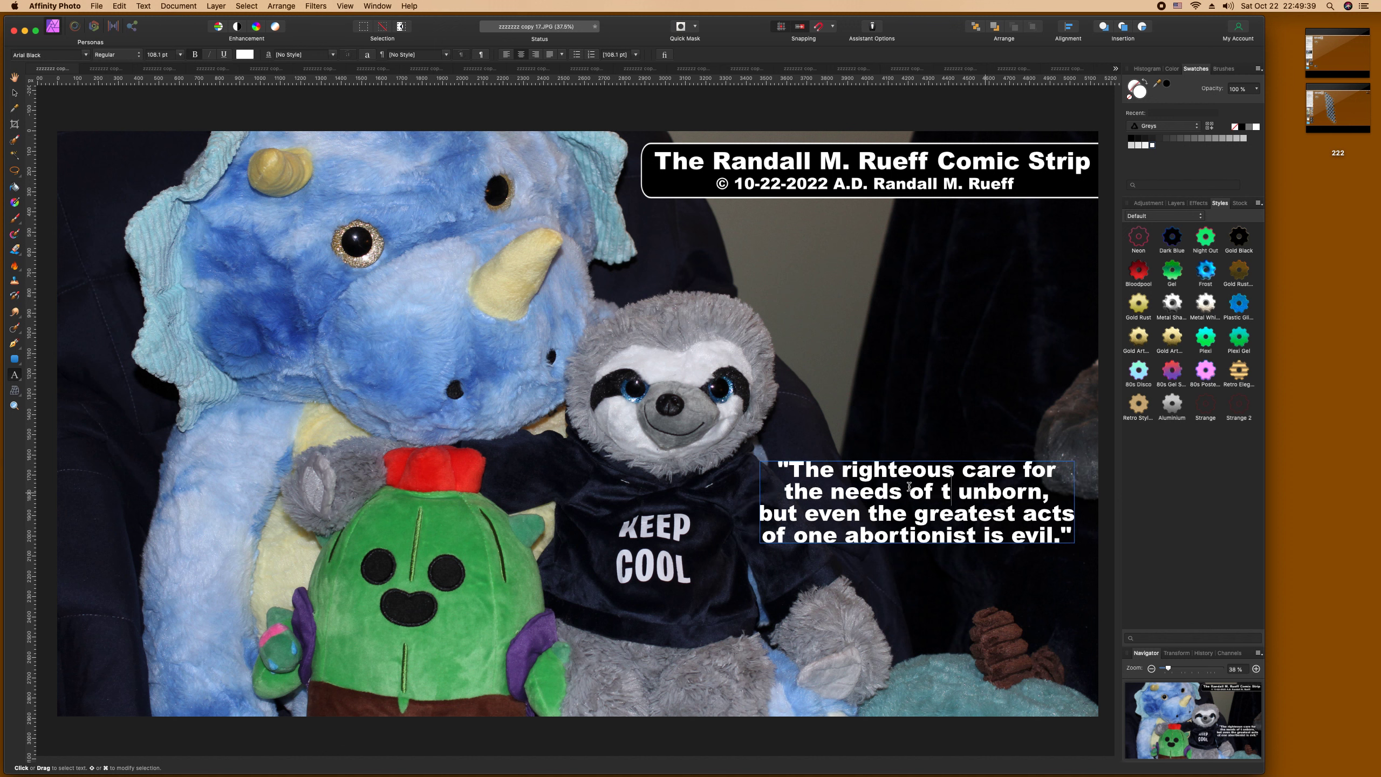
type("eir")
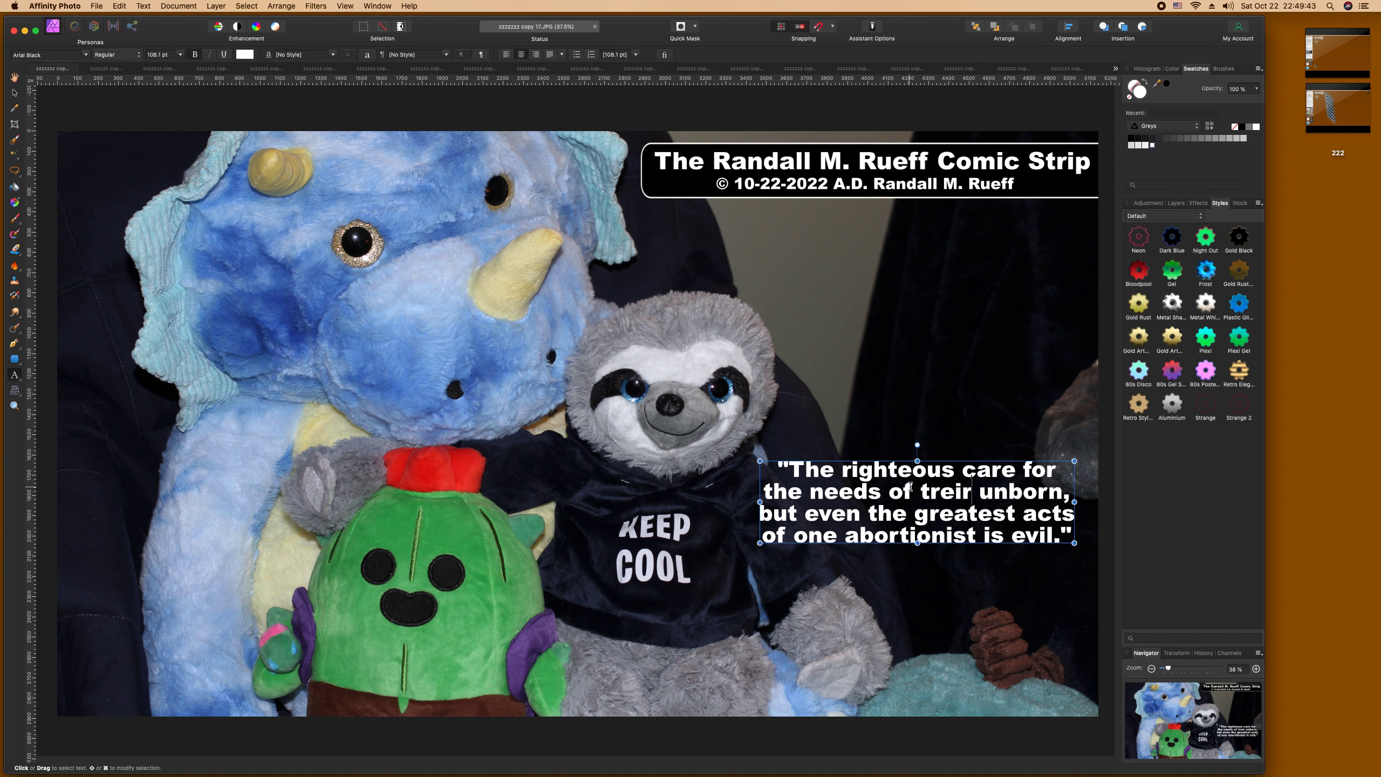
left_click(939, 492)
key("BackSpace")
type("h")
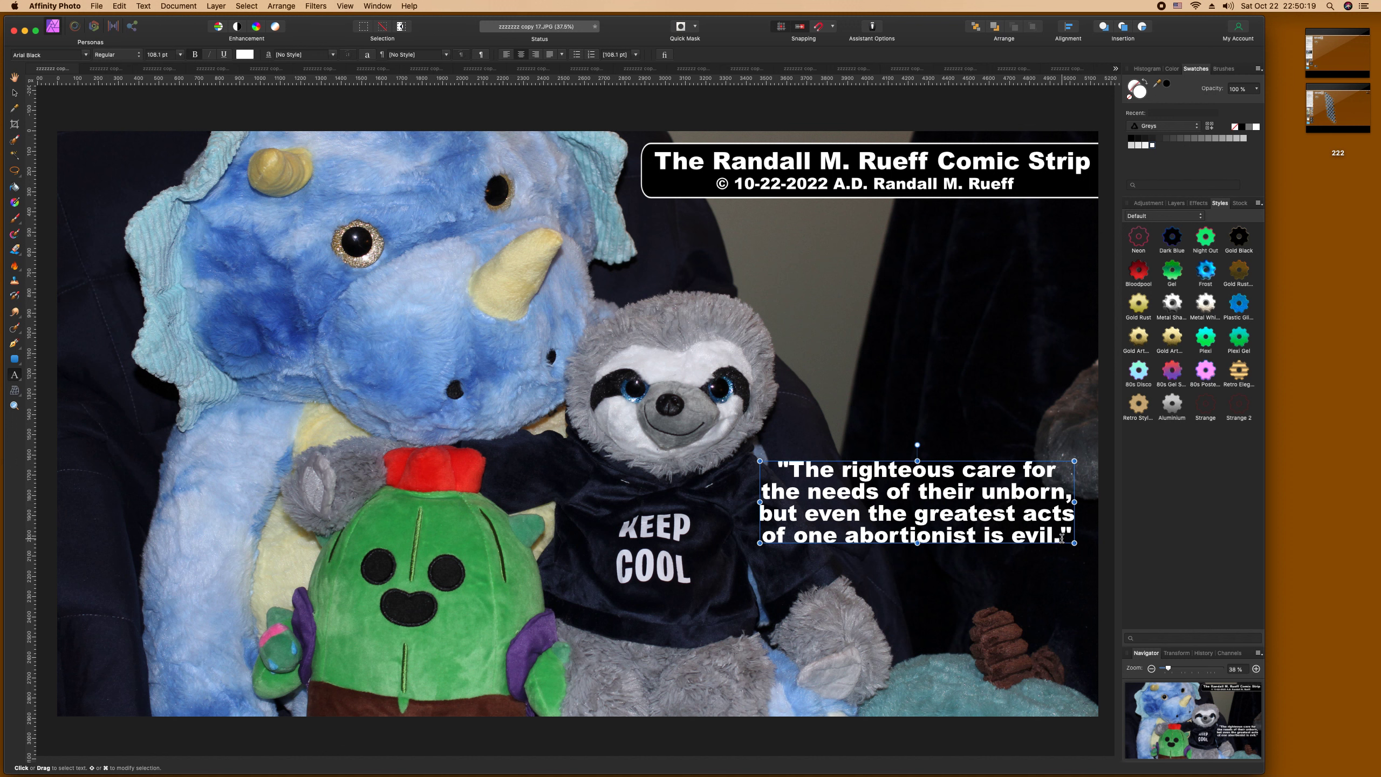
Step: Try replacing the caption's last two lines with "and then assist others", then delete the whole caption from the photo
left_click_drag(1061, 538, 743, 507)
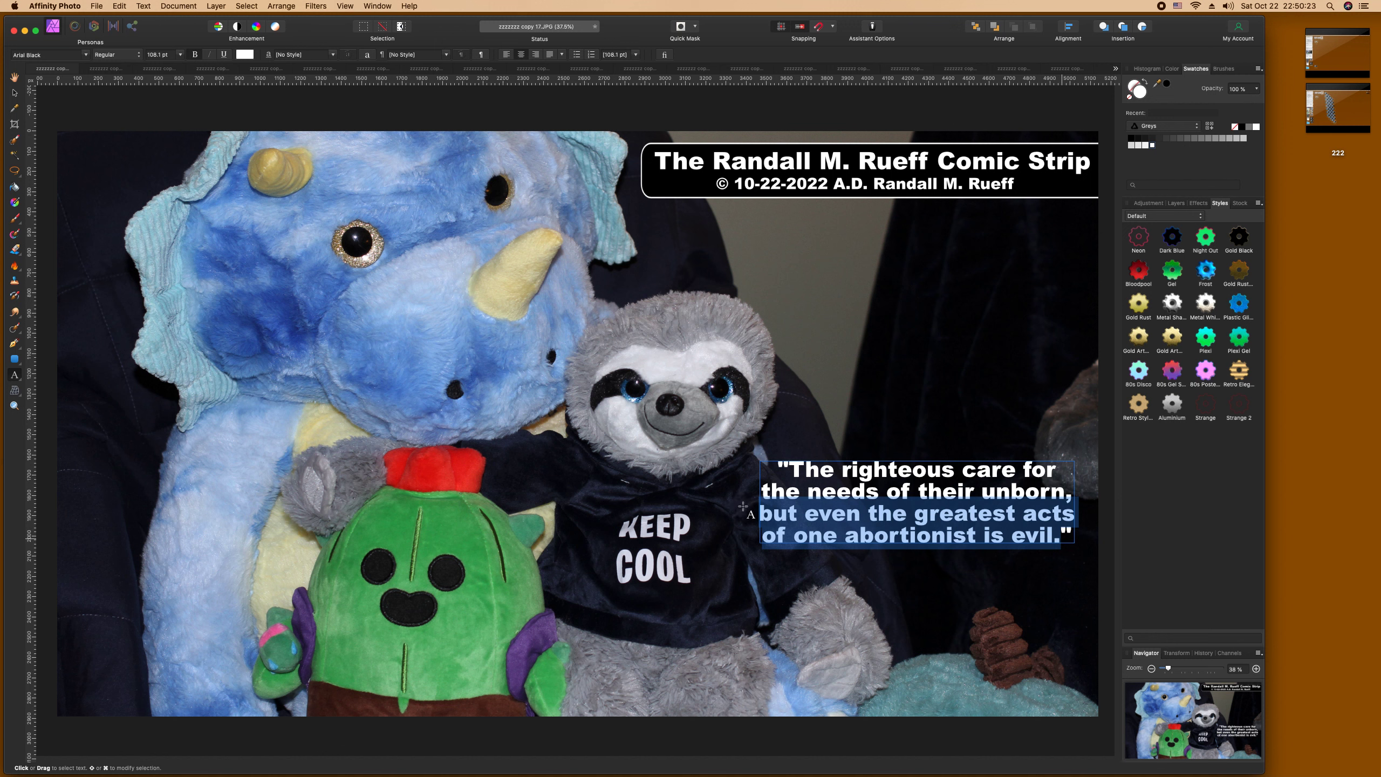
type("and  then assist ")
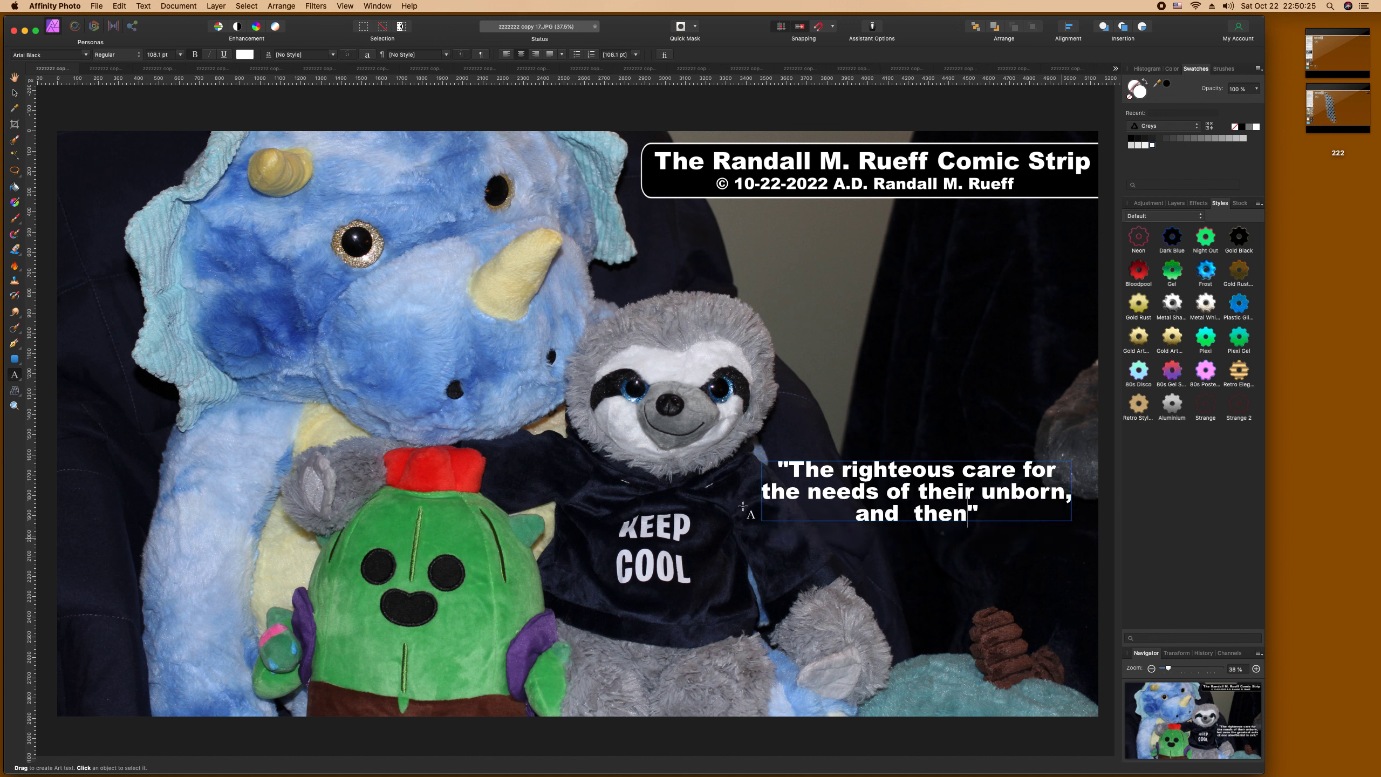
type("others")
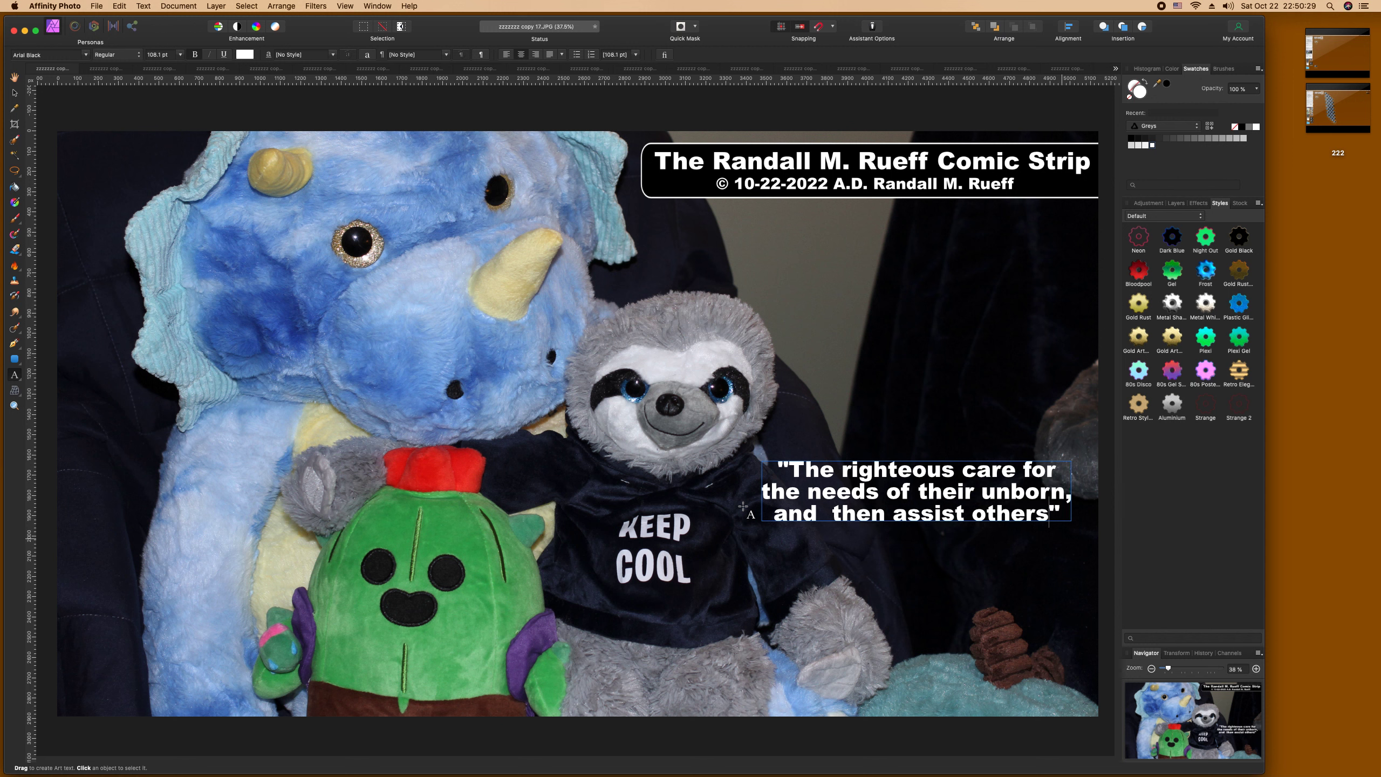
left_click(830, 516)
key("BackSpace")
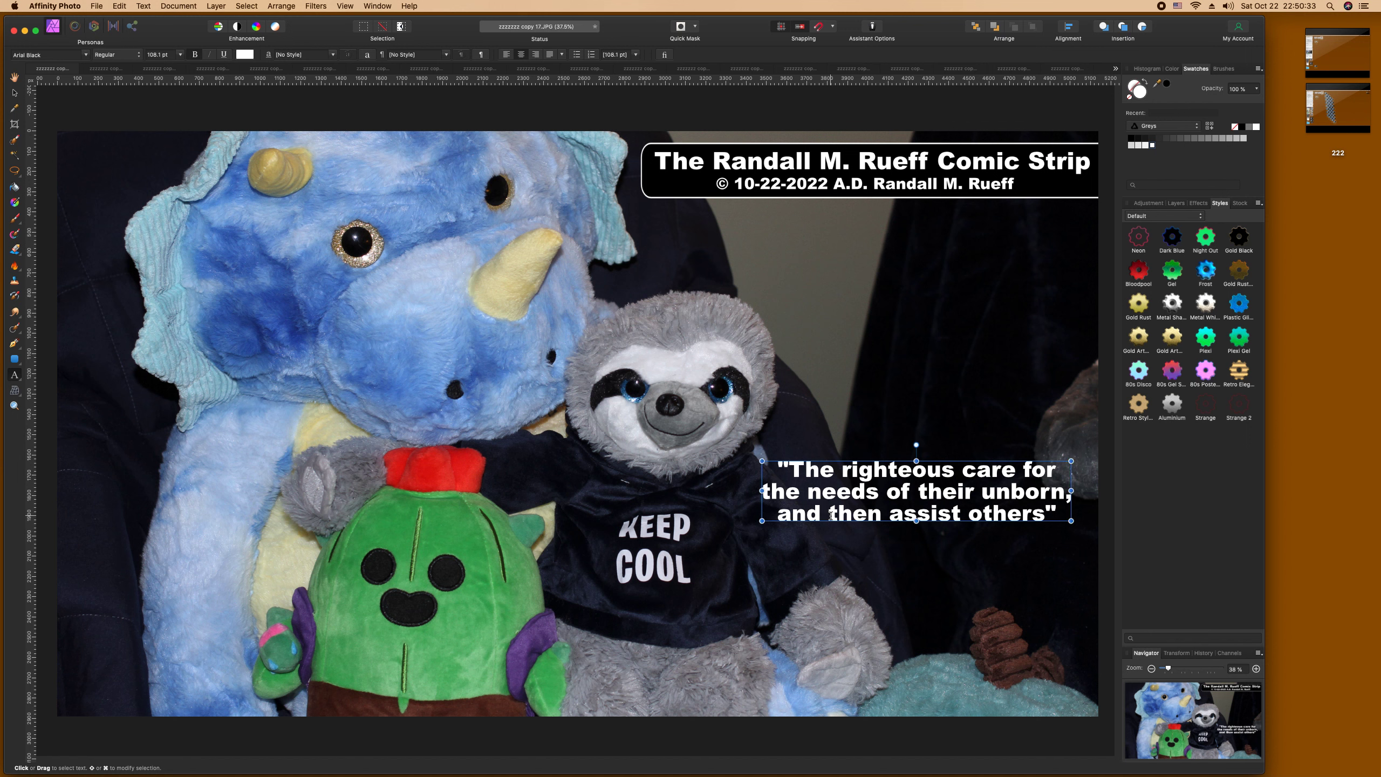
key("Escape")
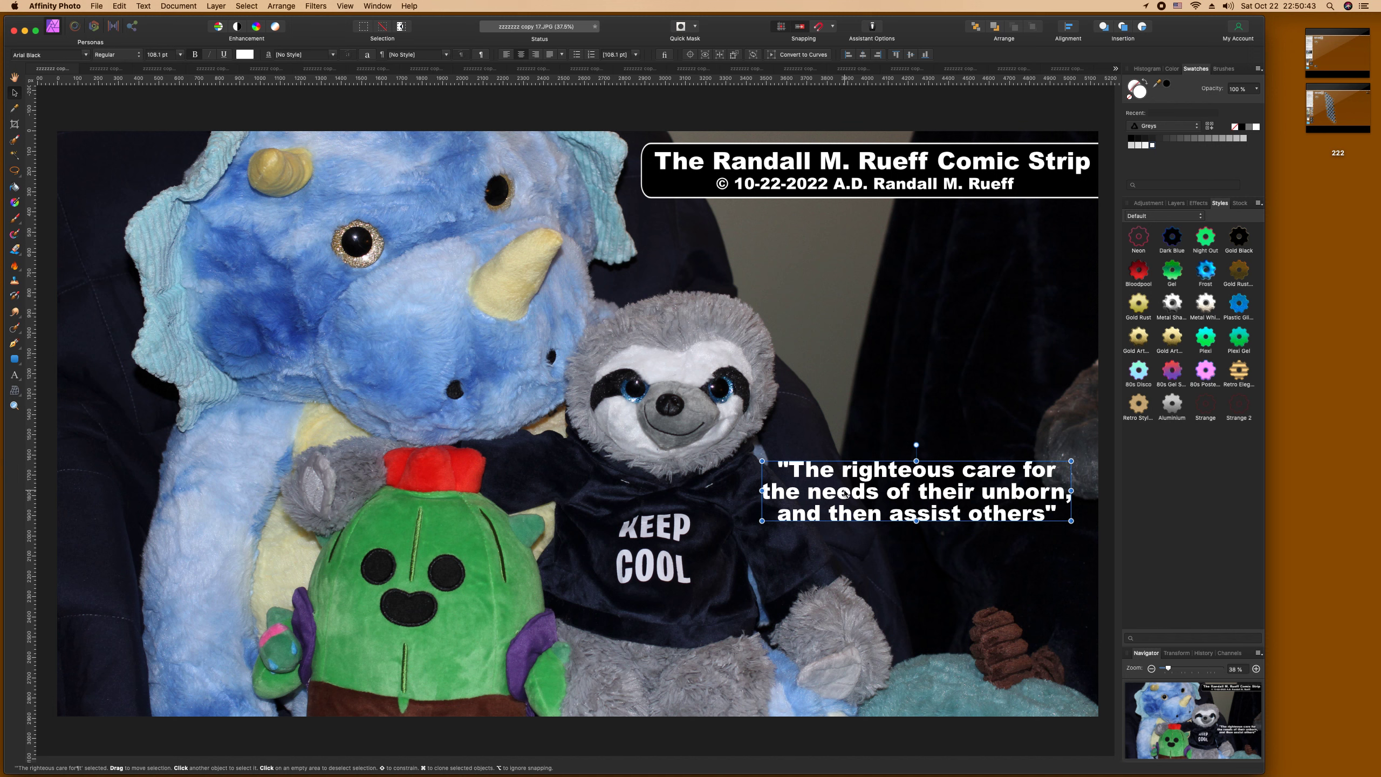
key("Delete")
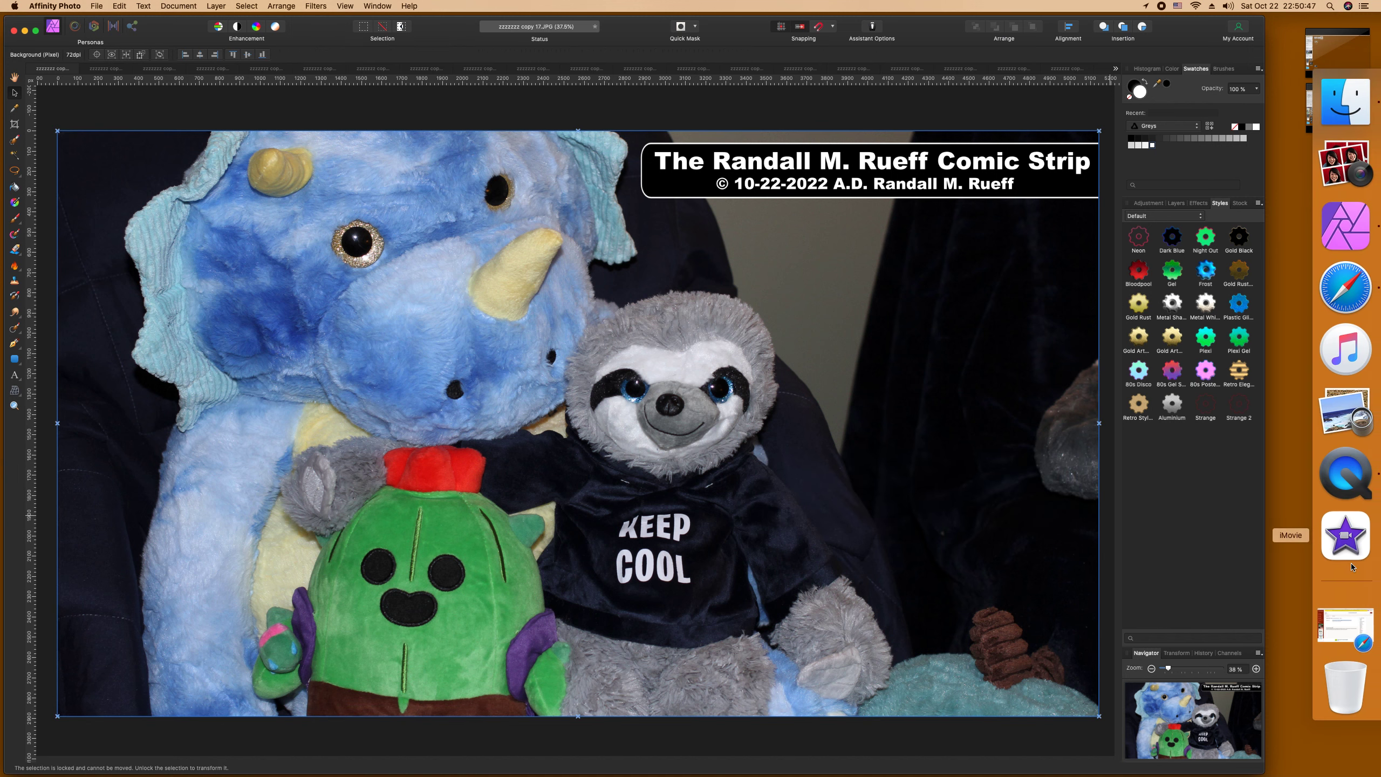
Step: Switch to Safari and examine the Bible Gateway verses containing "animal" in Ecclesiastes, Mark, Acts and Romans
left_click(1343, 623)
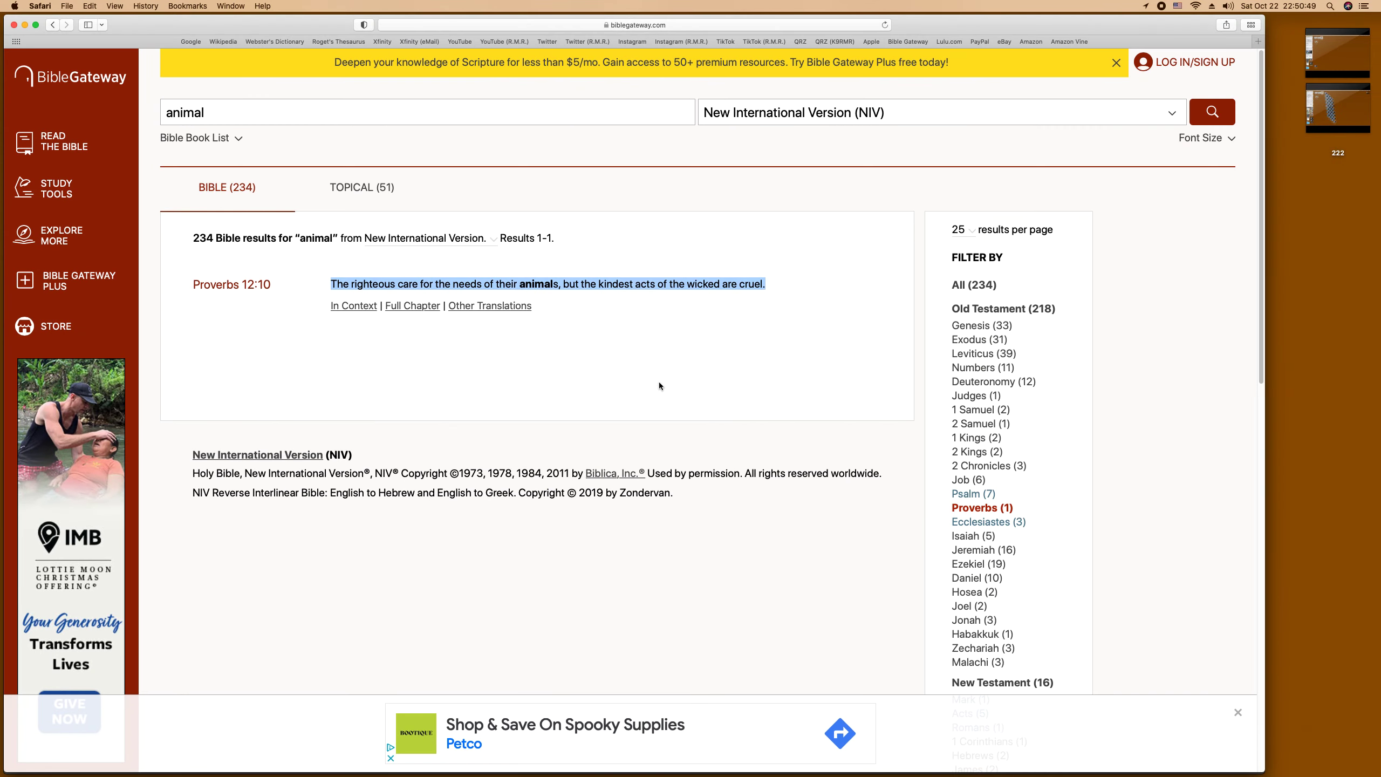
left_click(987, 521)
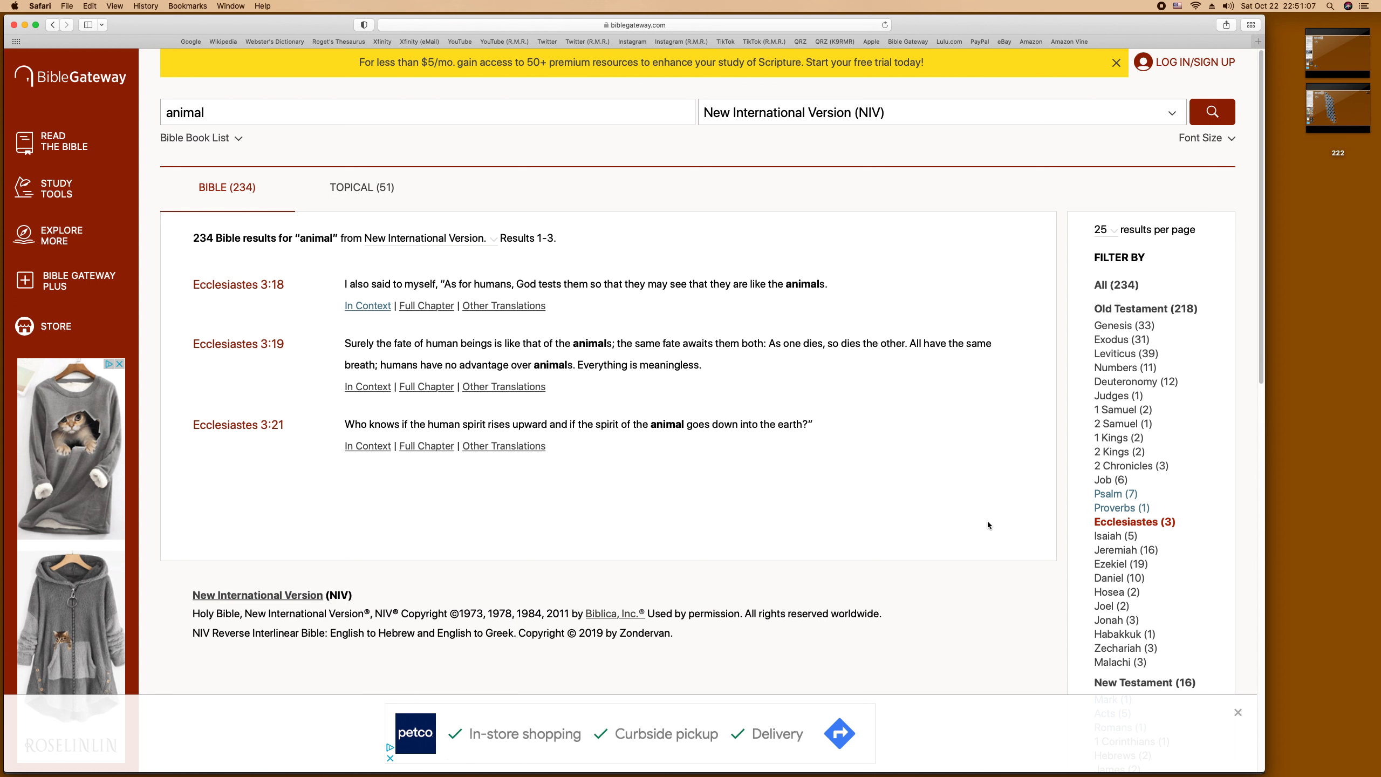
scroll(988, 506, "down", 5)
left_click(1109, 405)
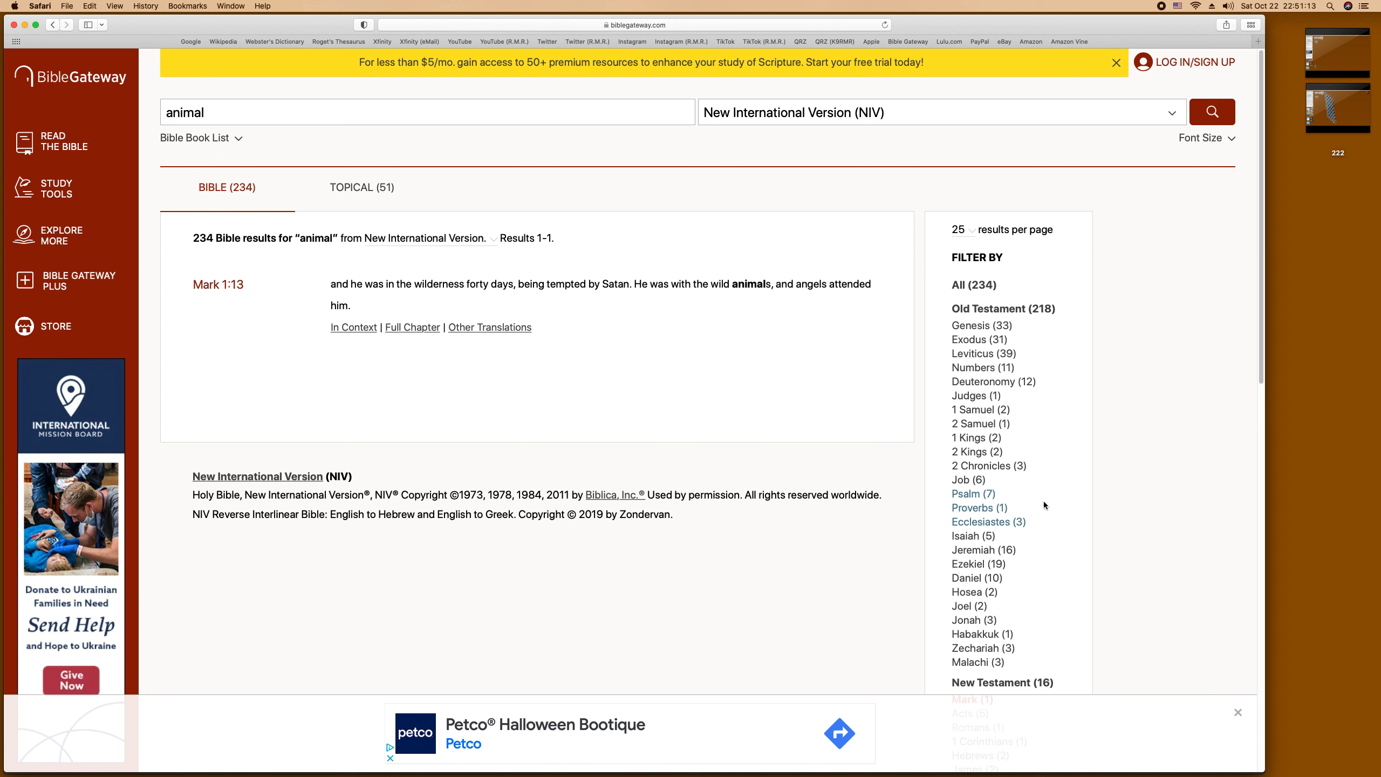
scroll(1044, 503, "down", 1)
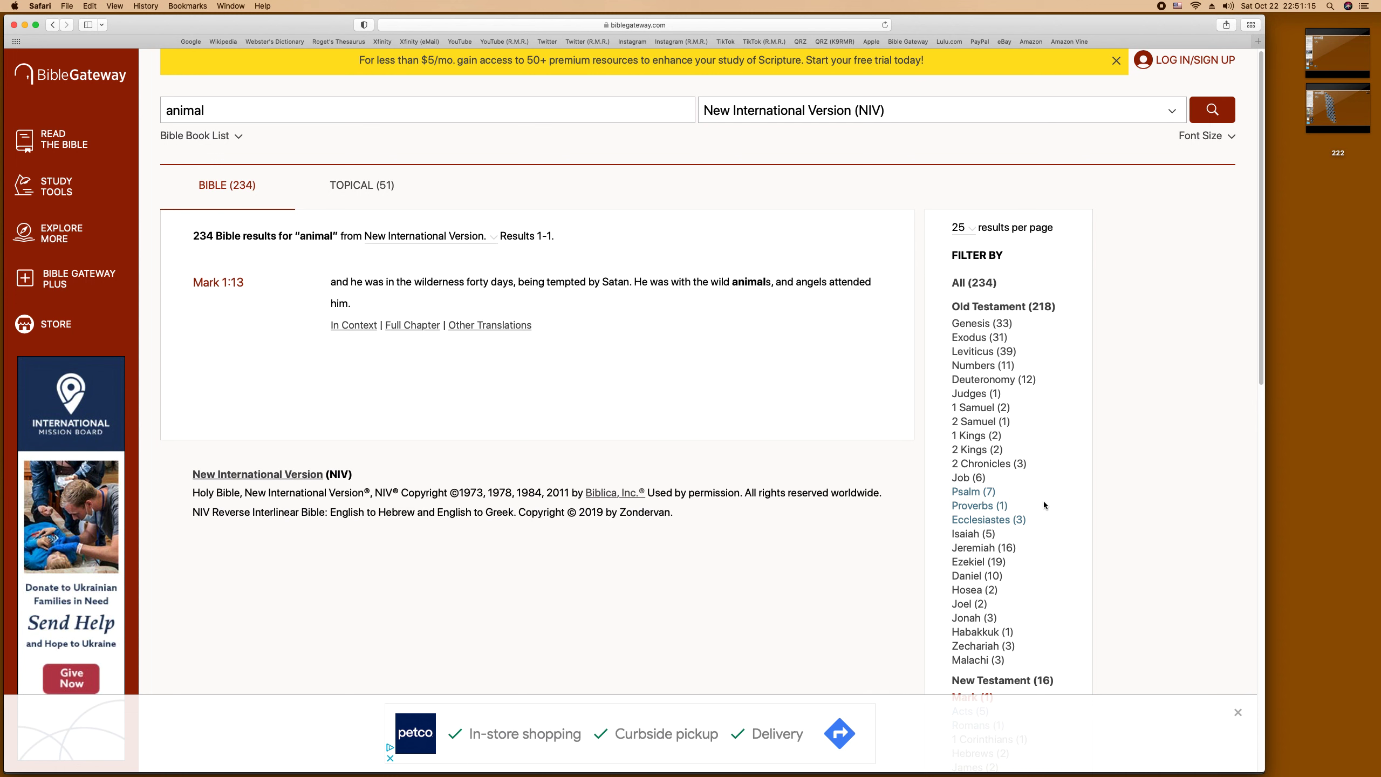
scroll(1044, 503, "down", 1)
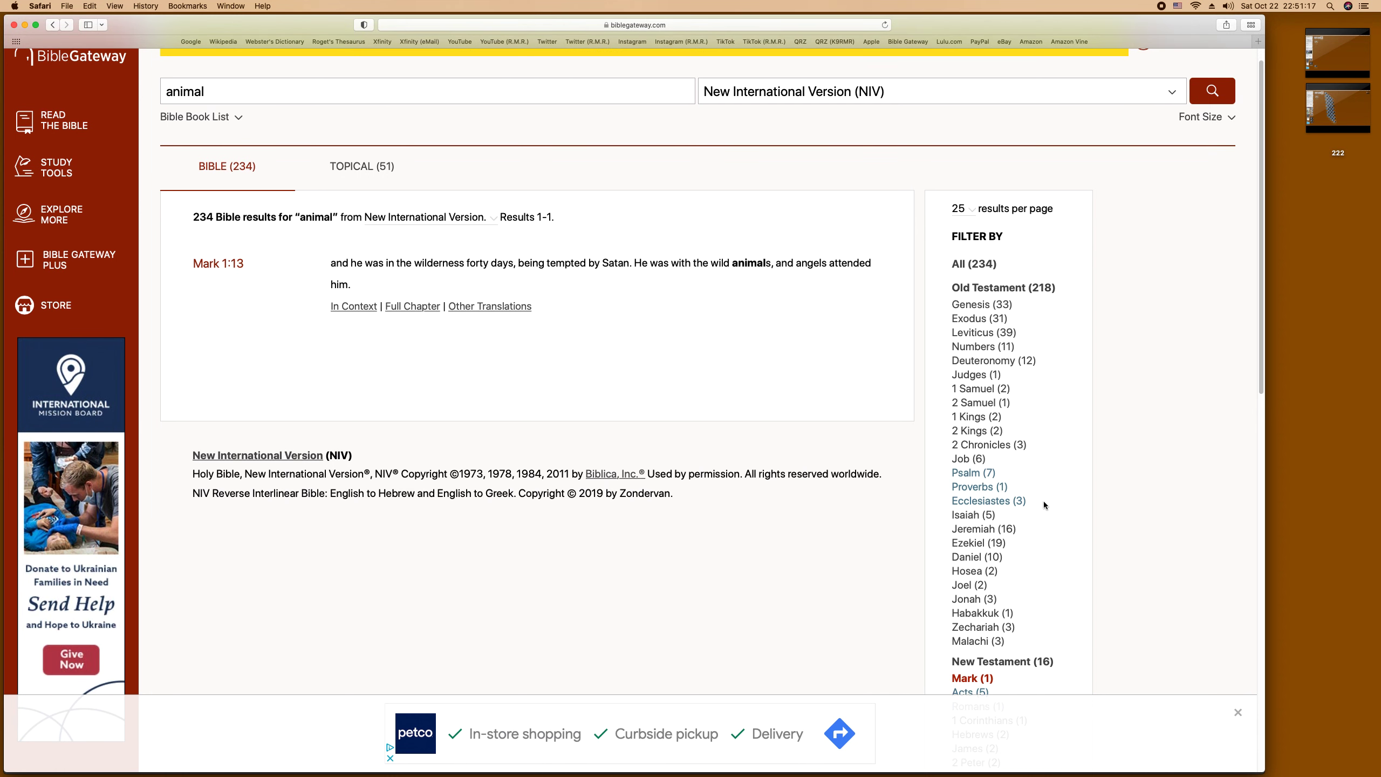
scroll(1043, 505, "down", 1)
scroll(1043, 505, "down", 5)
left_click(975, 574)
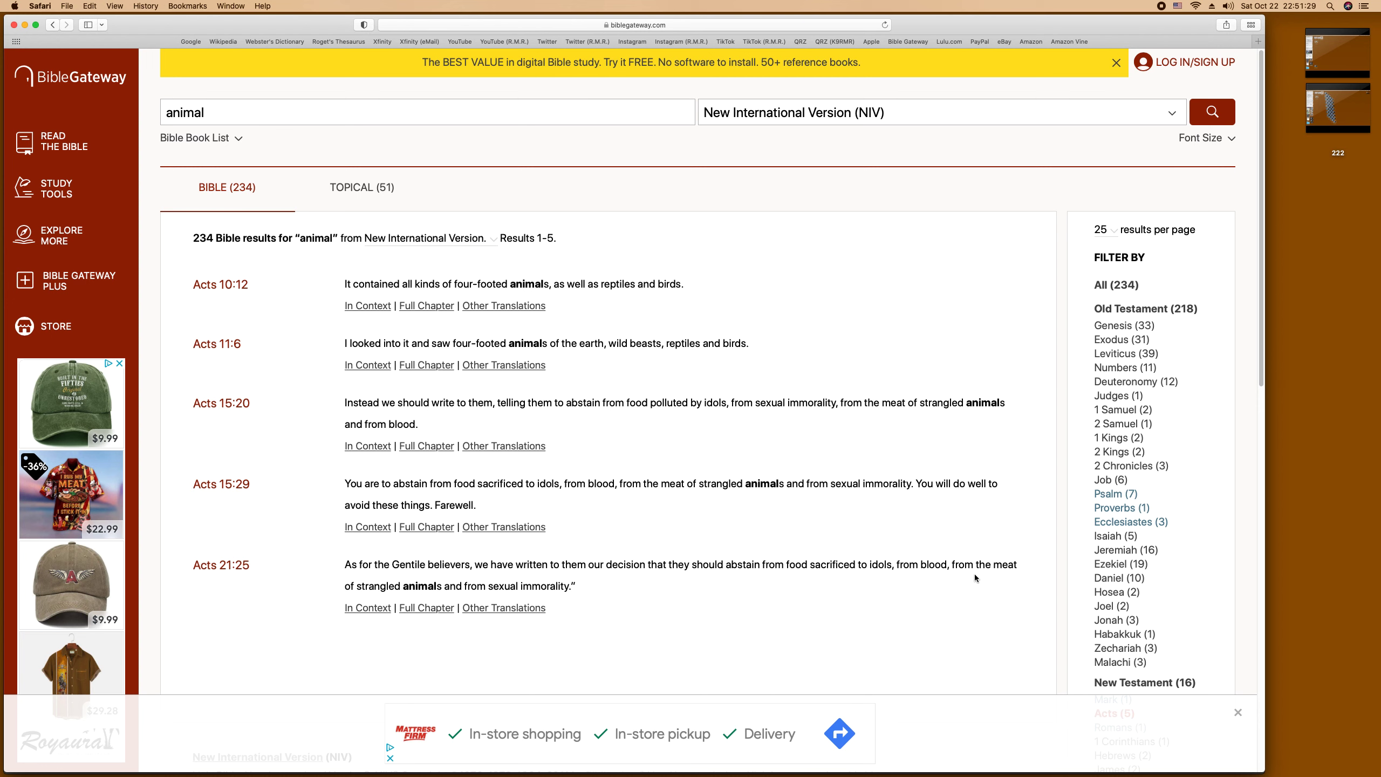
scroll(976, 574, "down", 6)
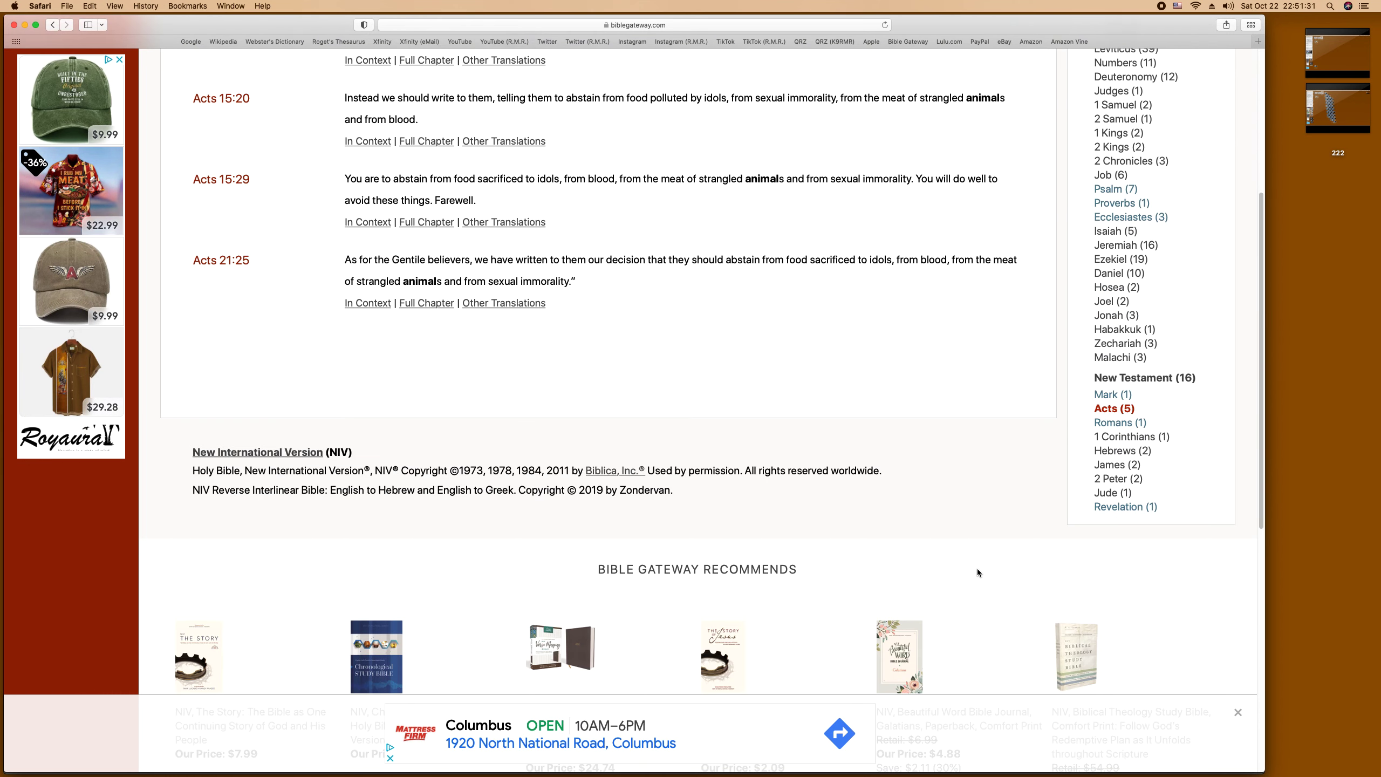
left_click(1113, 423)
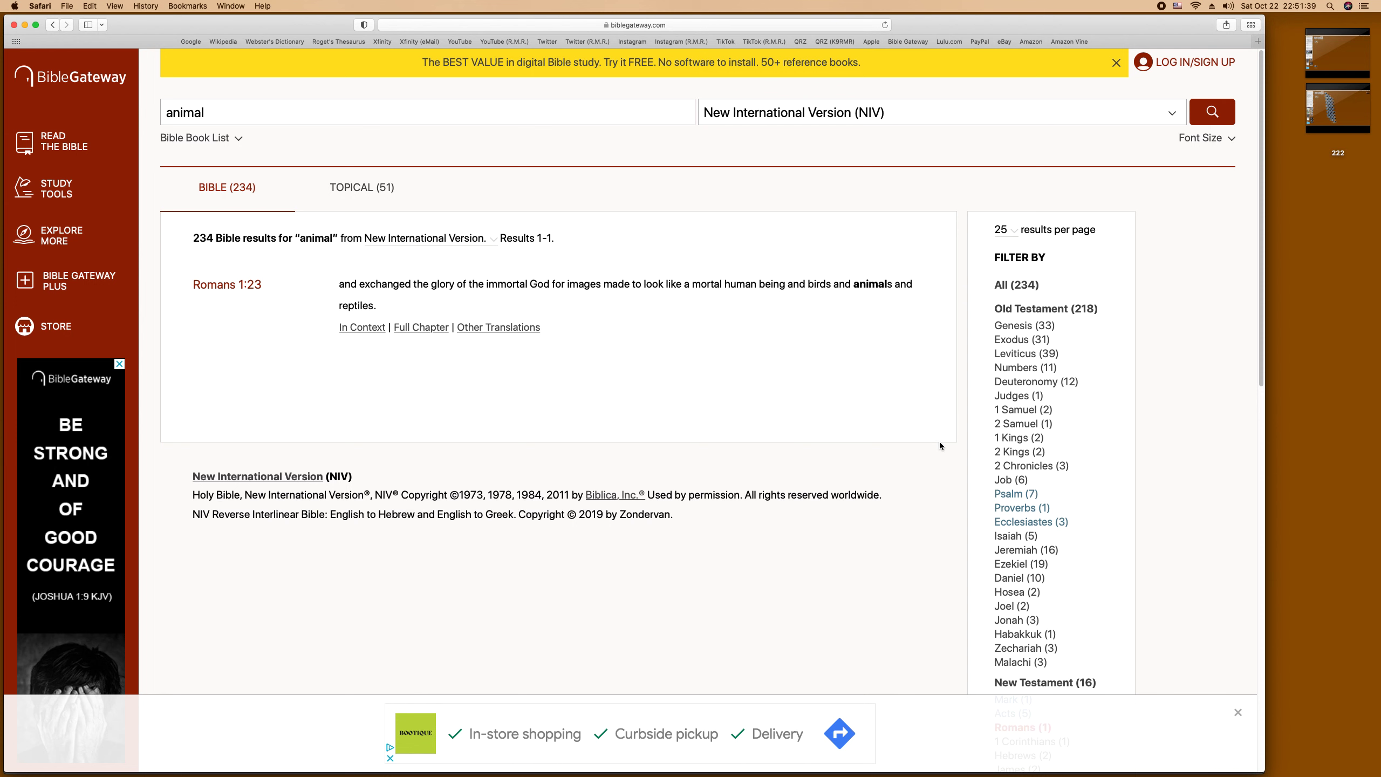
Step: Go through the 1 Corinthians and Jude results for "animal", and copy the text of Jude 1:10
scroll(1012, 490, "down", 5)
left_click(1012, 452)
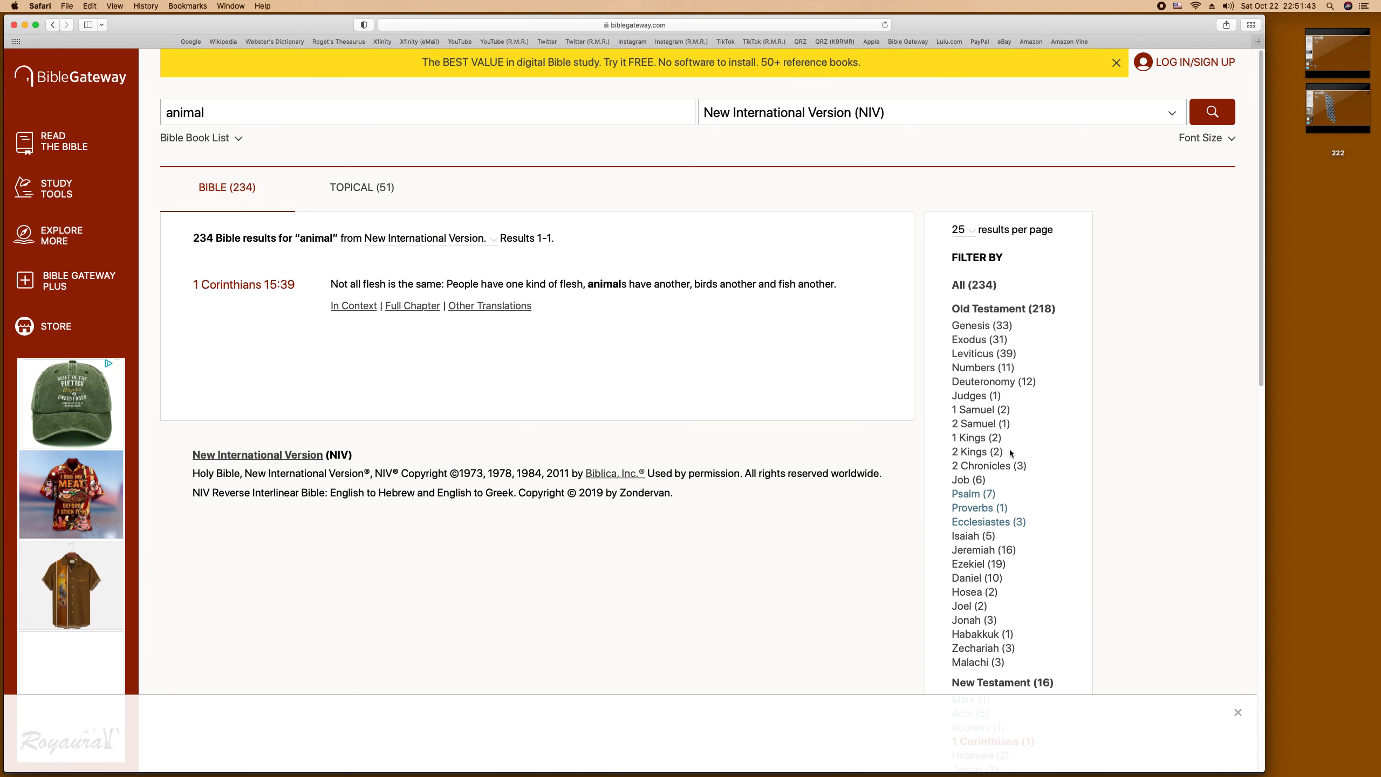
scroll(1011, 453, "down", 5)
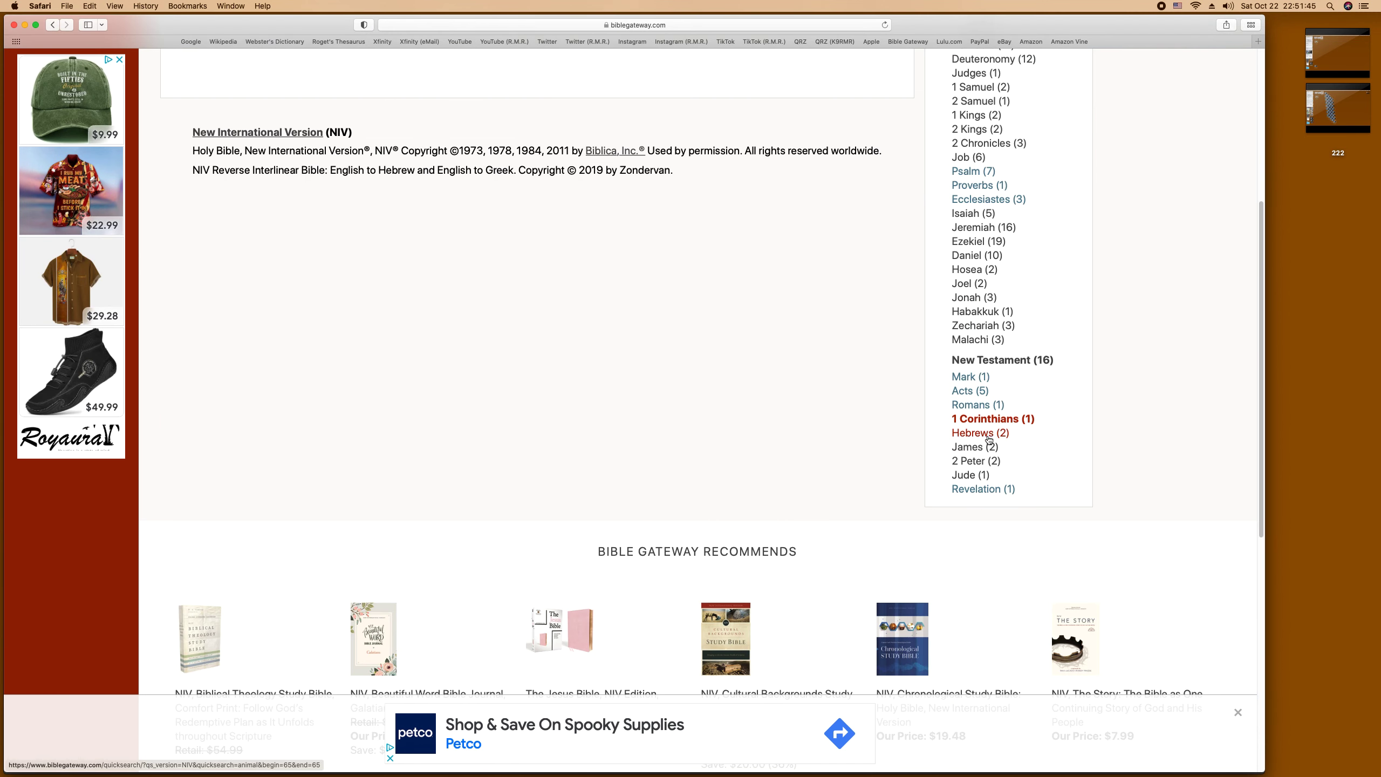
left_click(969, 475)
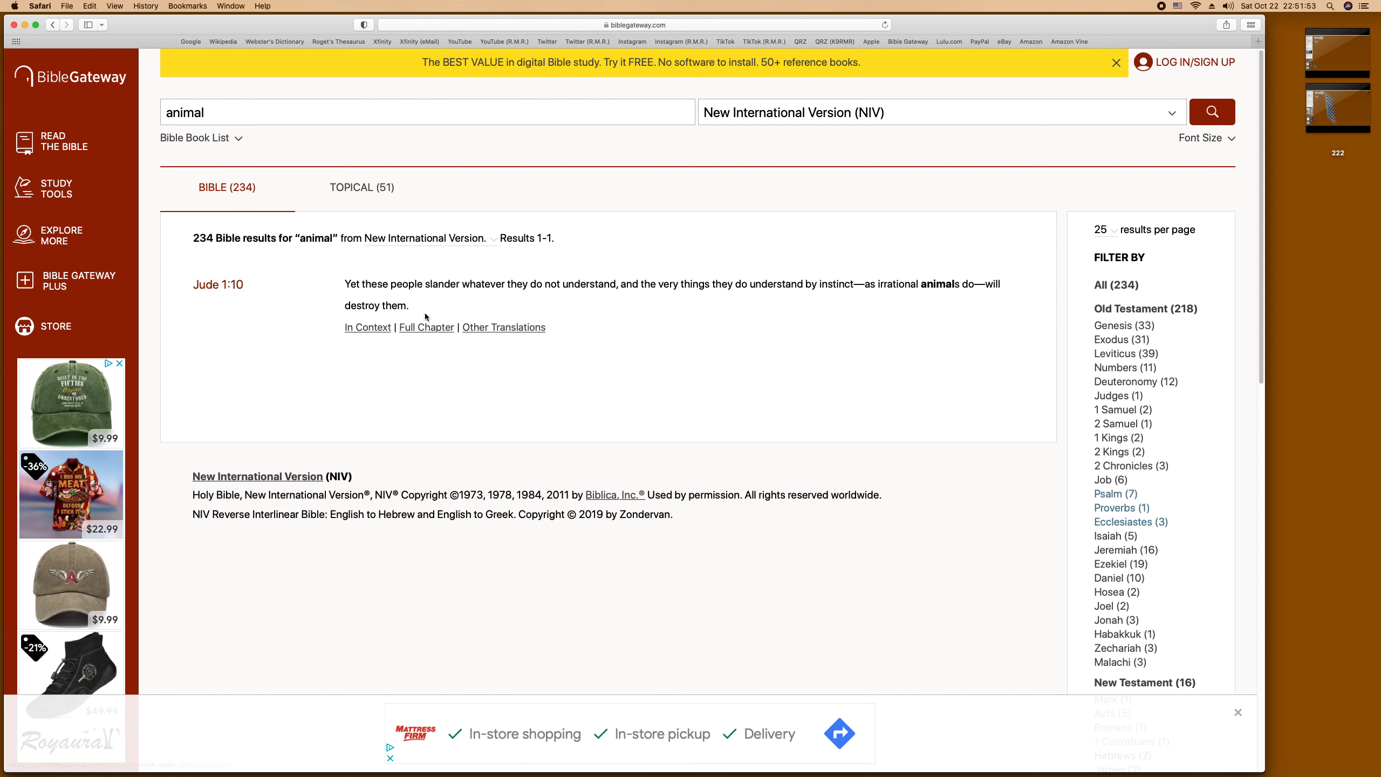
left_click_drag(416, 307, 345, 288)
key("super+c")
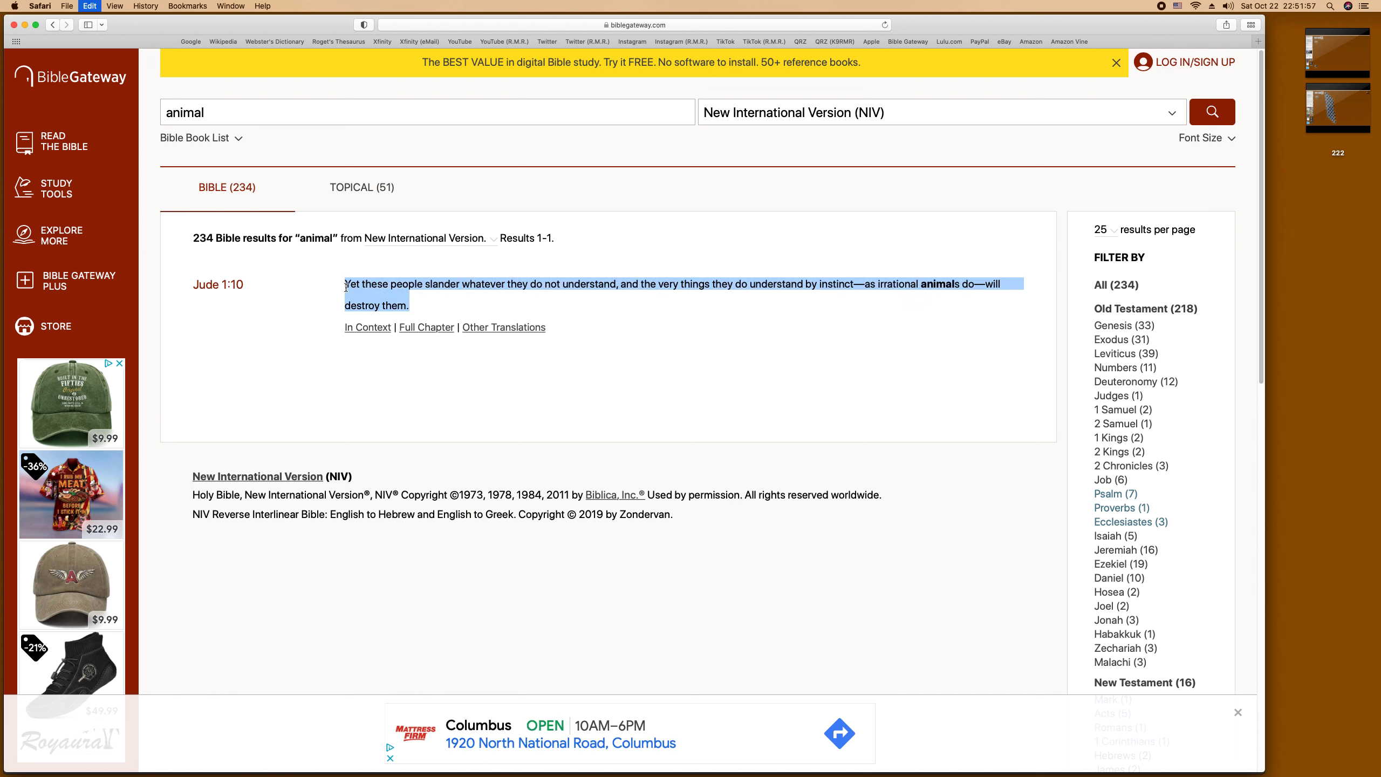
Step: Switch to Affinity Photo and paste the copied verse as artistic text across the middle of the photo
left_click_drag(191, 27, 319, 31)
left_click(117, 122)
left_click(15, 376)
left_click(38, 375)
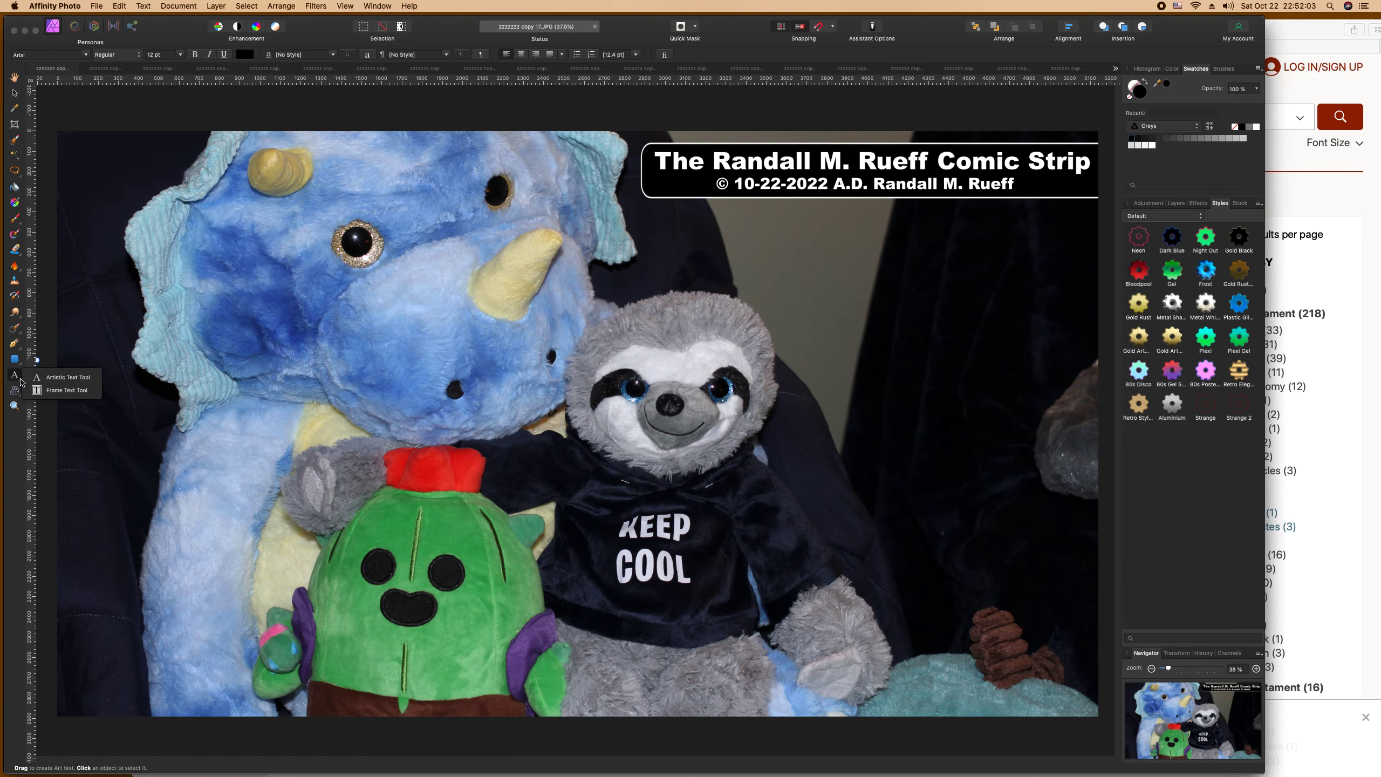
left_click_drag(125, 333, 153, 352)
key("super+v")
left_click_drag(350, 353, 949, 506)
Step: Add a separate artistic text reading "Jude 1:10" beside the sloth's shirt
left_click(756, 525)
left_click_drag(755, 525, 776, 536)
type("Inse")
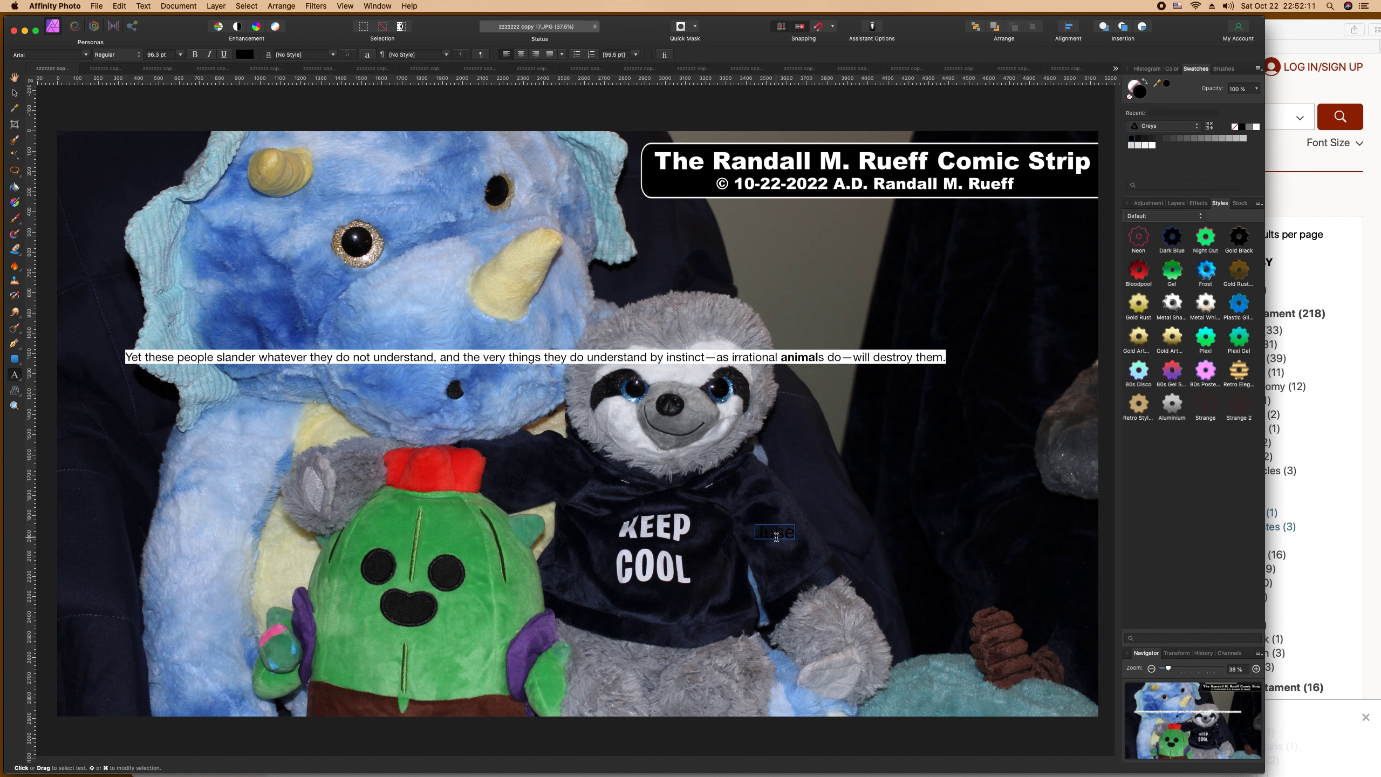
key("BackSpace")
key("BackSpace")
type("de 1:10")
Step: Format the "Jude 1:10" text in white with the Arial Black font
key("super+a")
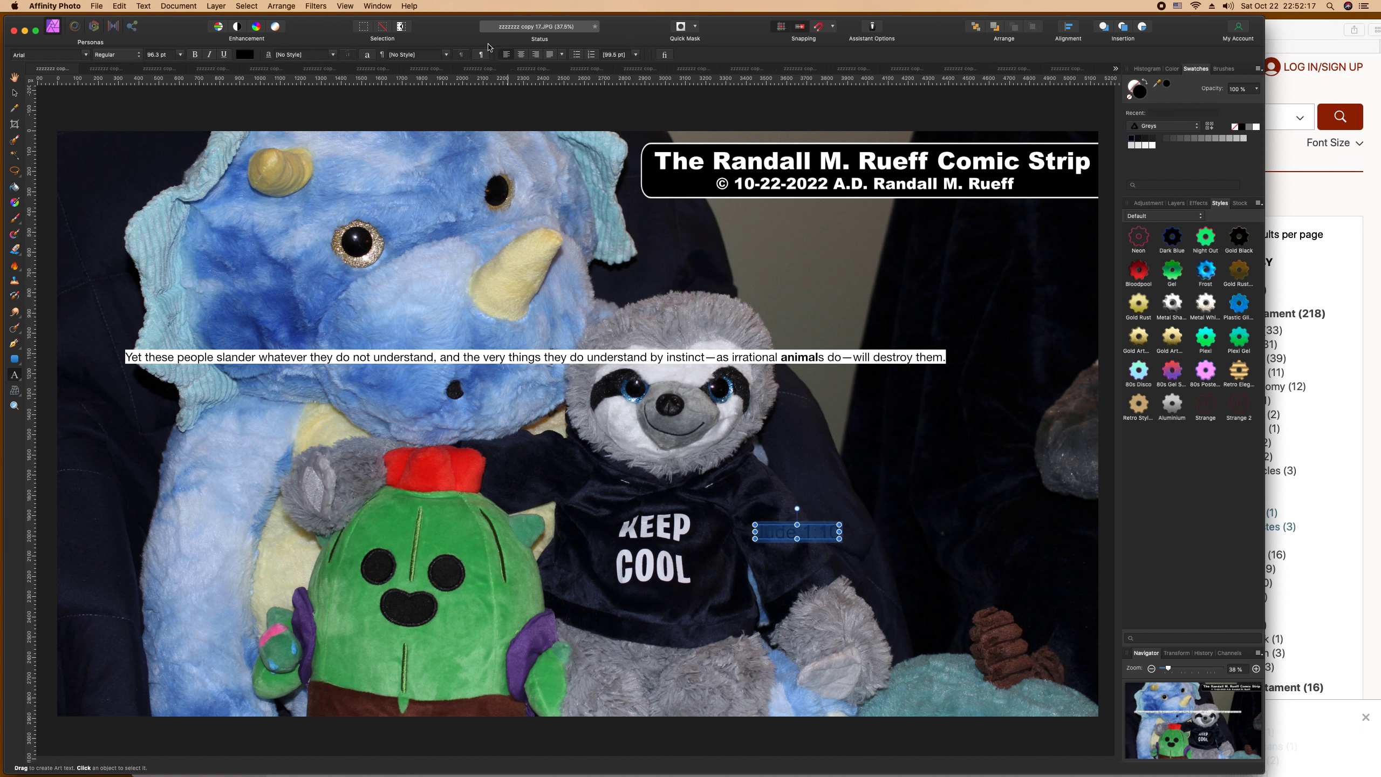
left_click(248, 55)
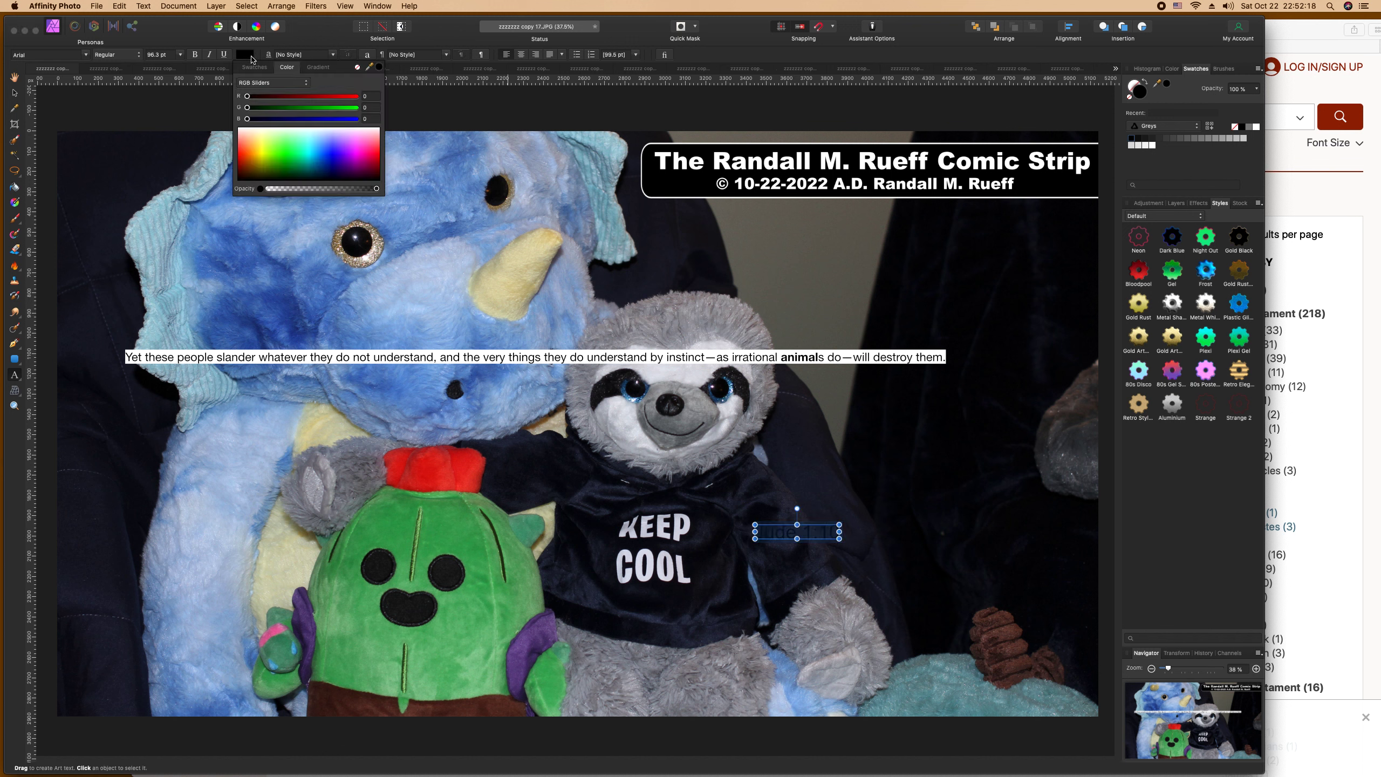
left_click(313, 127)
left_click(86, 54)
left_click(81, 253)
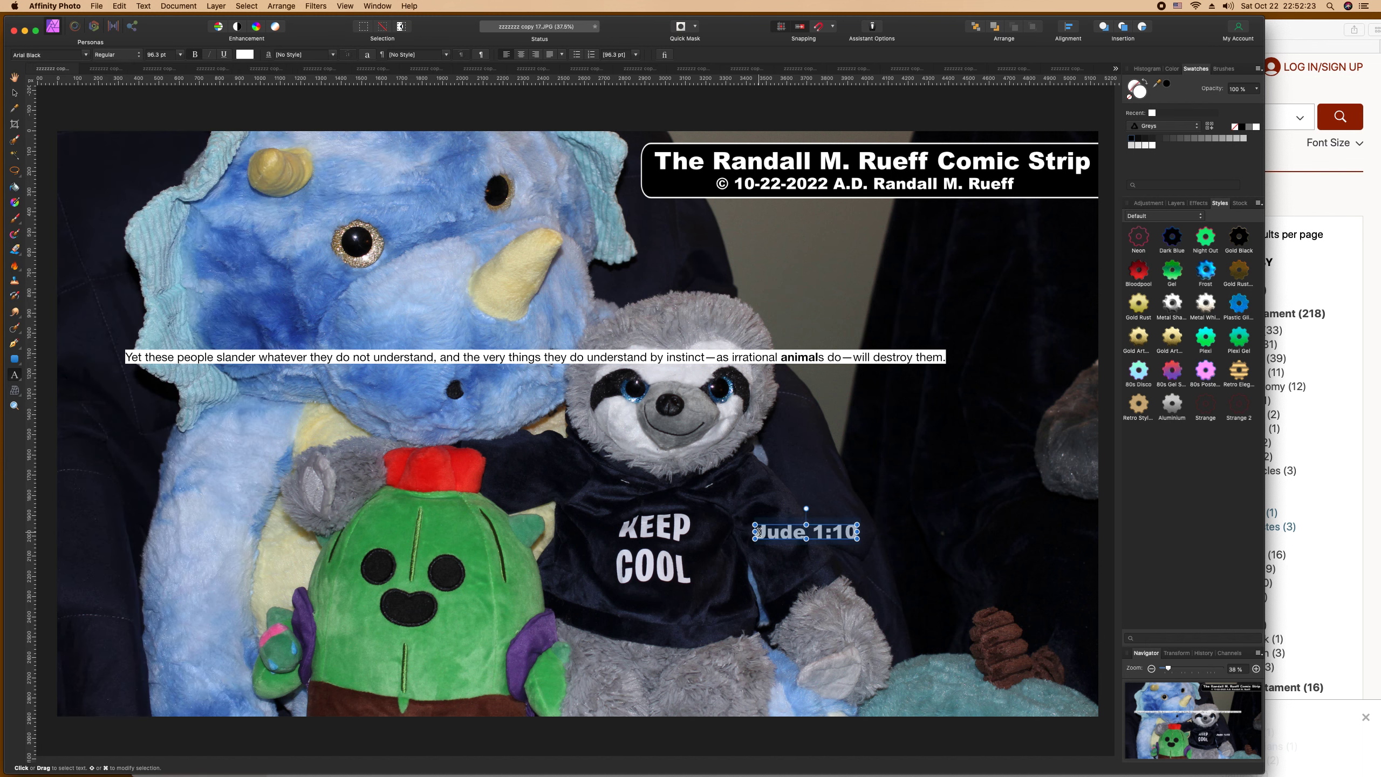
Step: Insert the opening words "Yet these people slander whatever" in front of "Jude 1:10"
left_click(759, 532)
type("Yet these ")
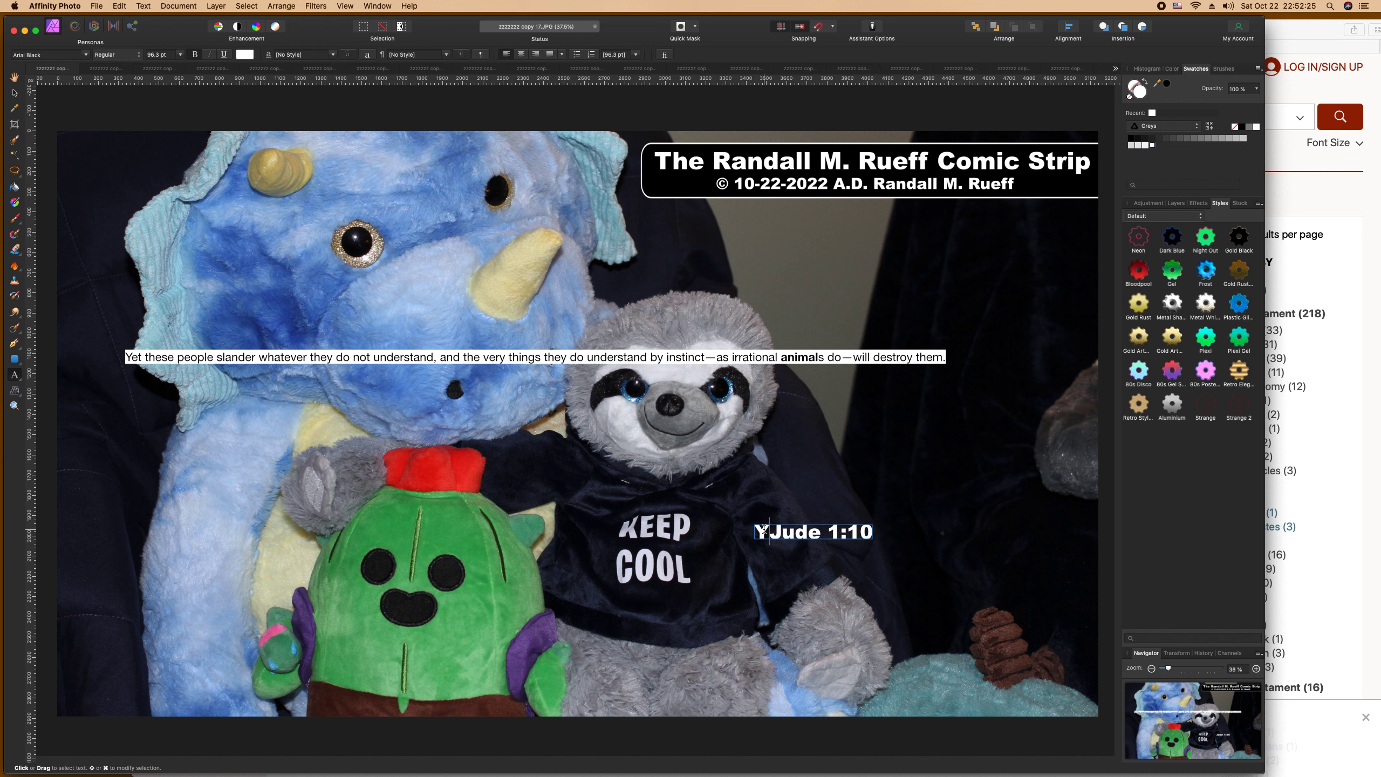
type("people slander whatever")
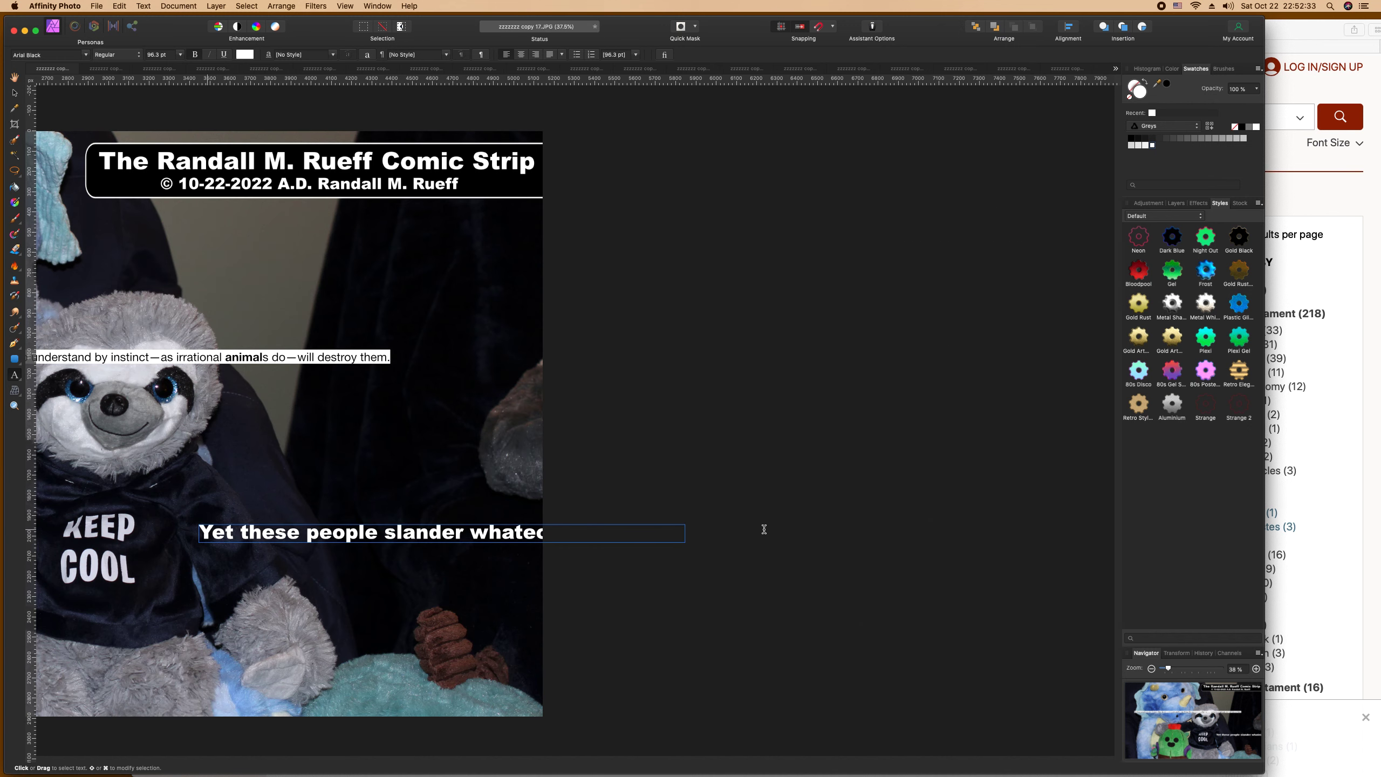
Step: Move the white caption fully inside the photo, across the green toy's red top
double_click(15, 77)
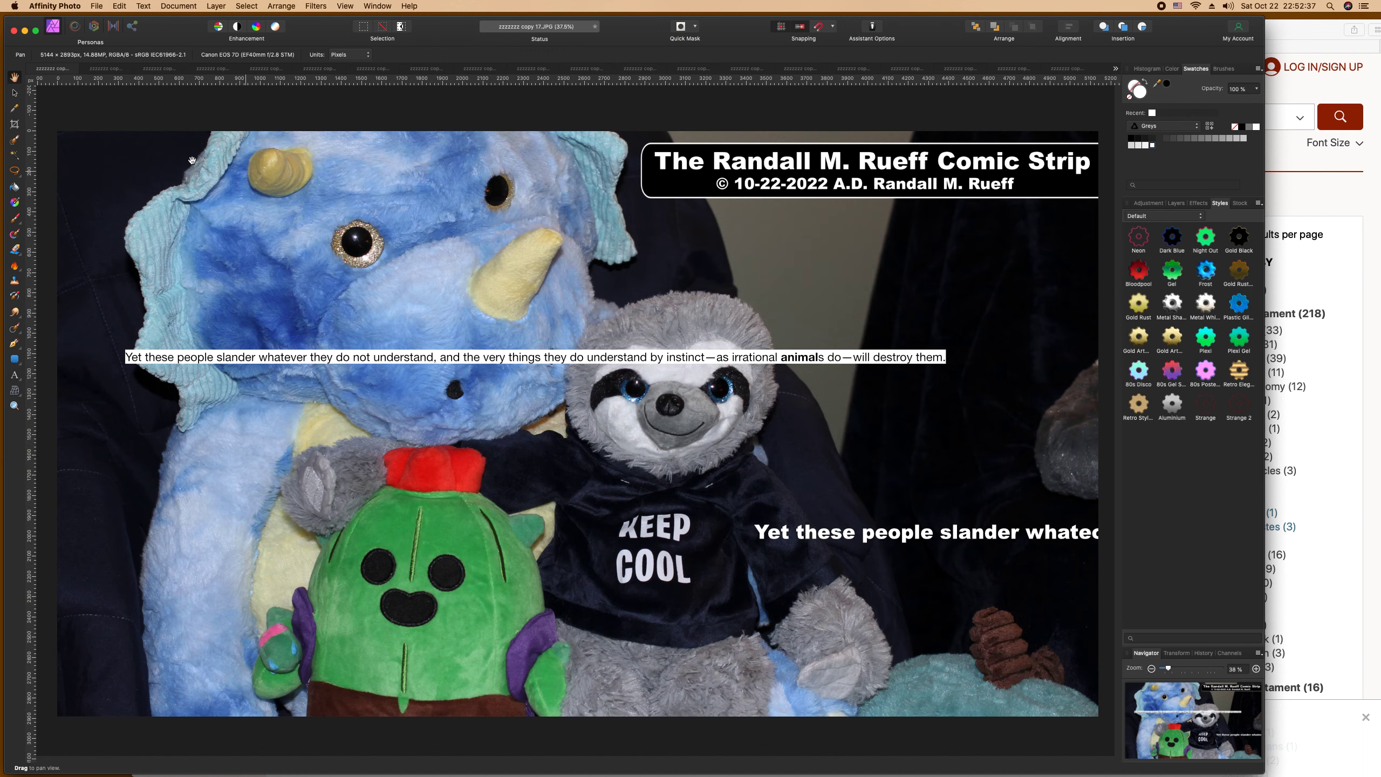
left_click(15, 92)
left_click(852, 531)
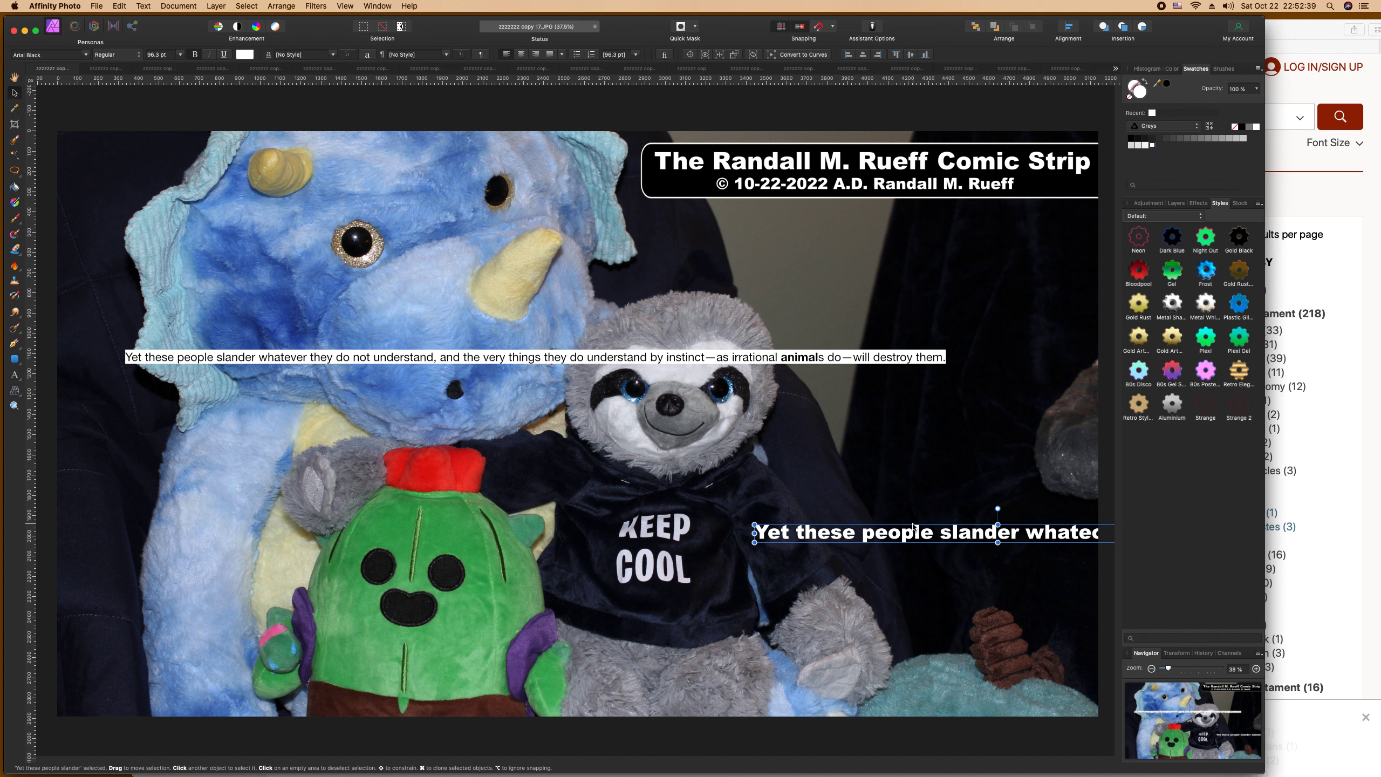
left_click_drag(853, 531, 362, 468)
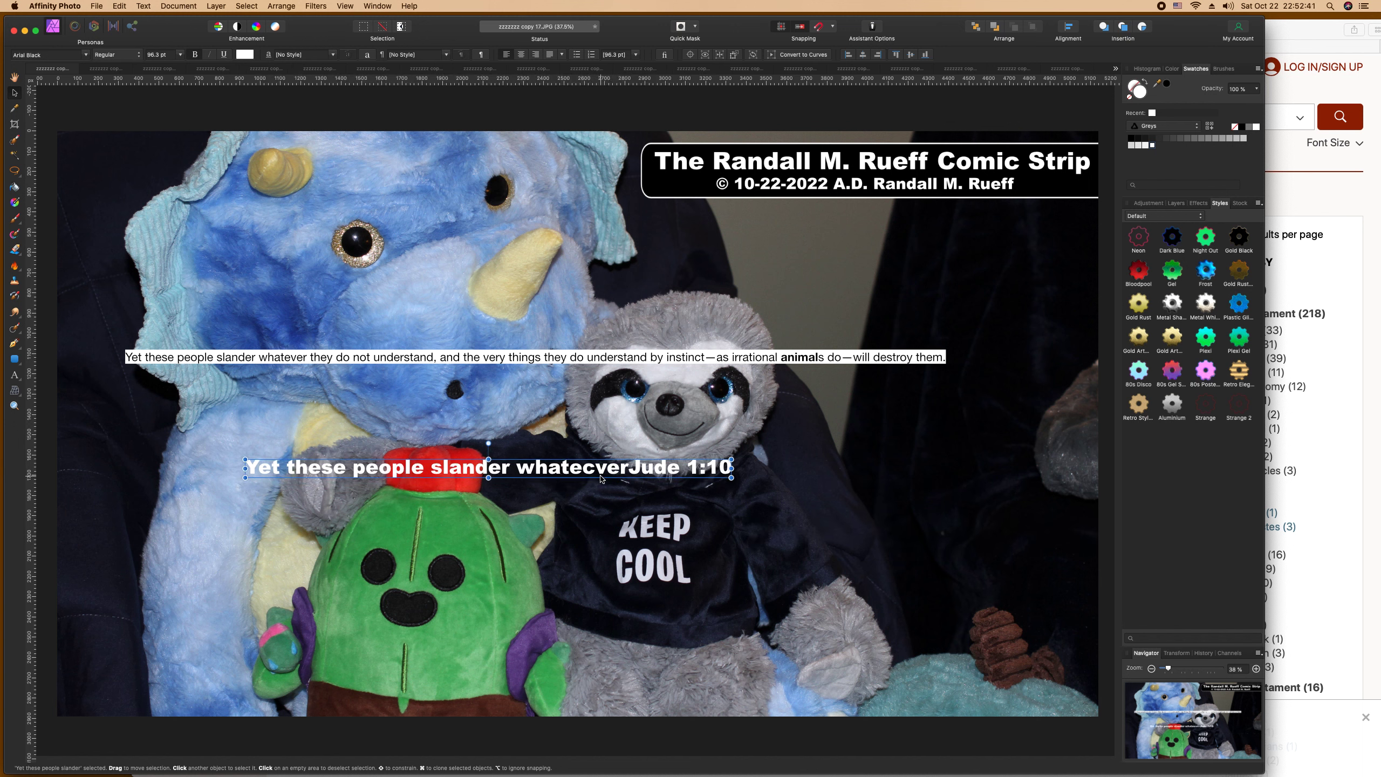
Step: Correct the misspelled word in the caption to "whatever" and put "Jude 1:10" on its own line
double_click(599, 468)
key("BackSpace")
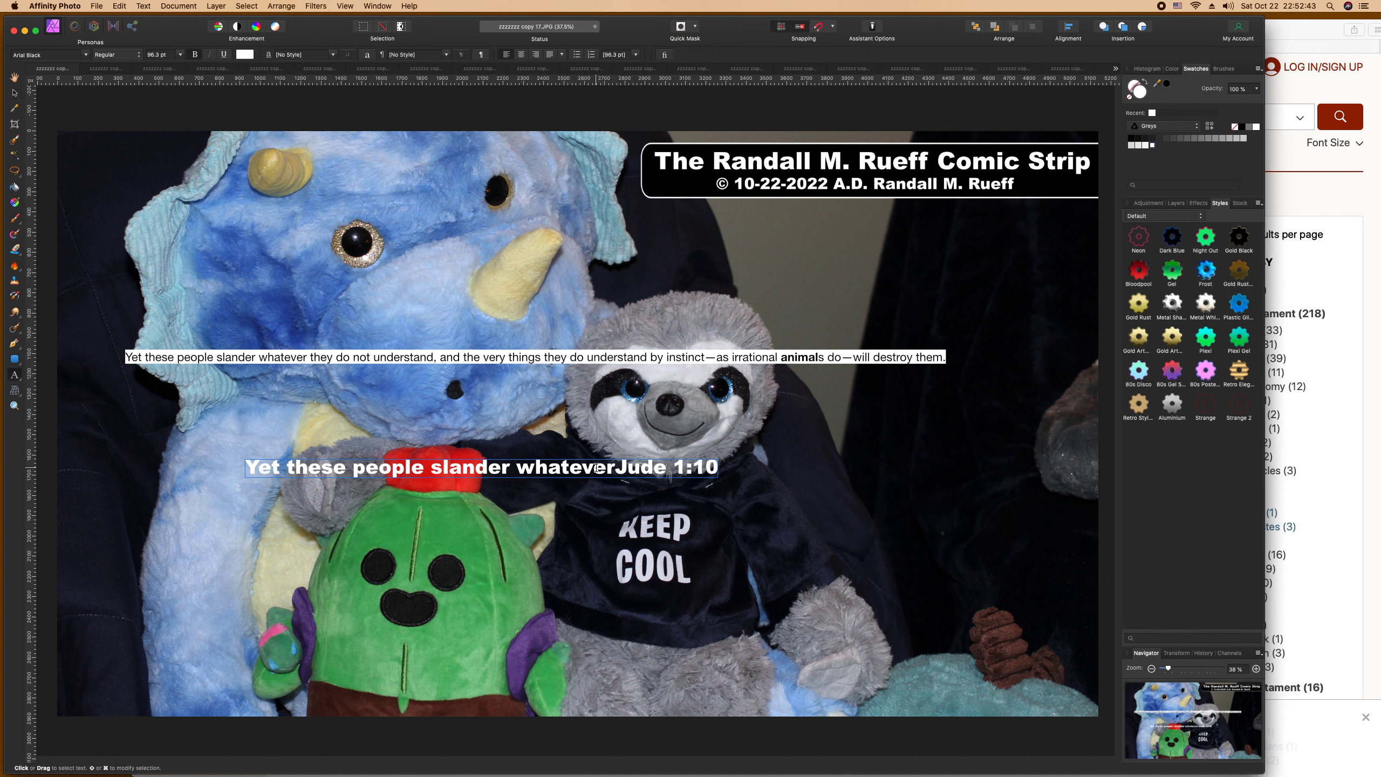
left_click(614, 471)
key("Return")
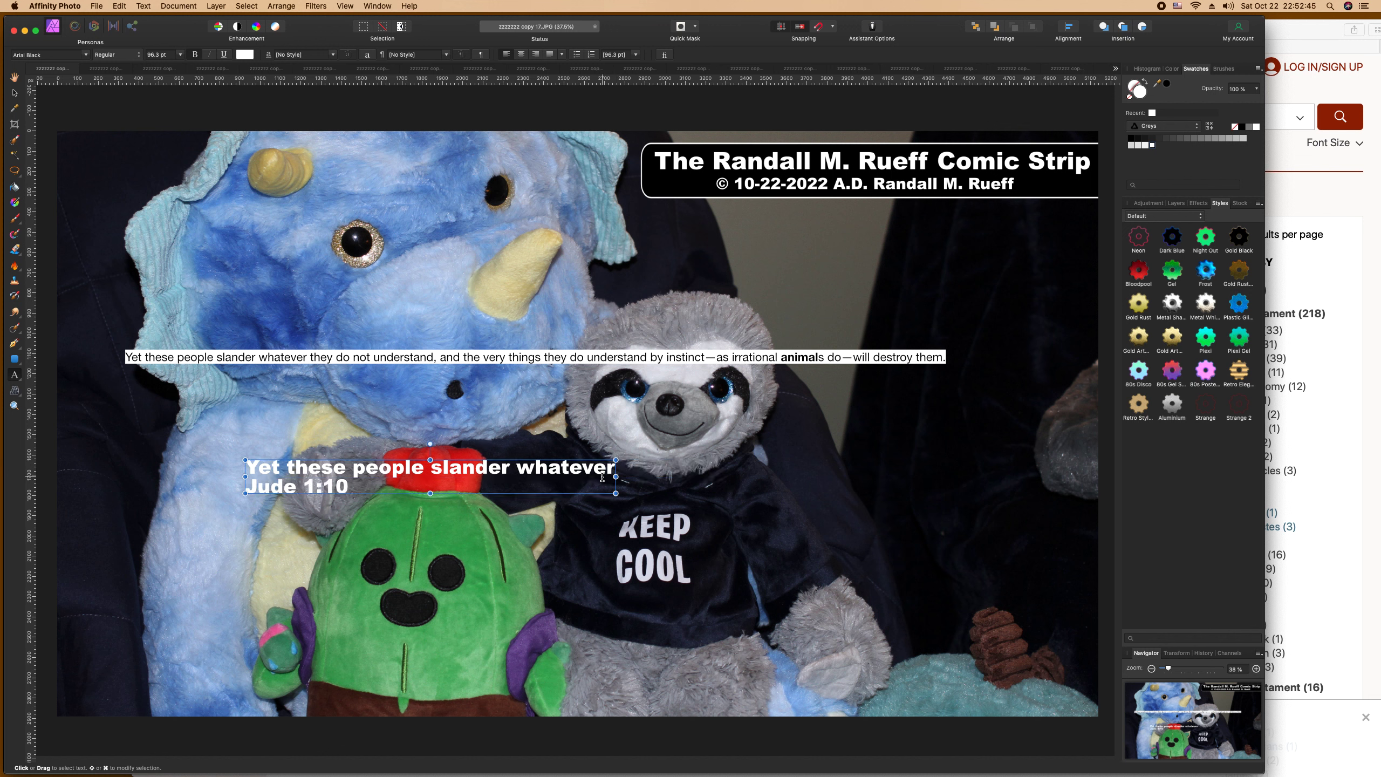
Step: Extend the first line with "they do not understand," and begin a second line with "and the very things"
type("they do not understand,")
key("Return")
type("and they")
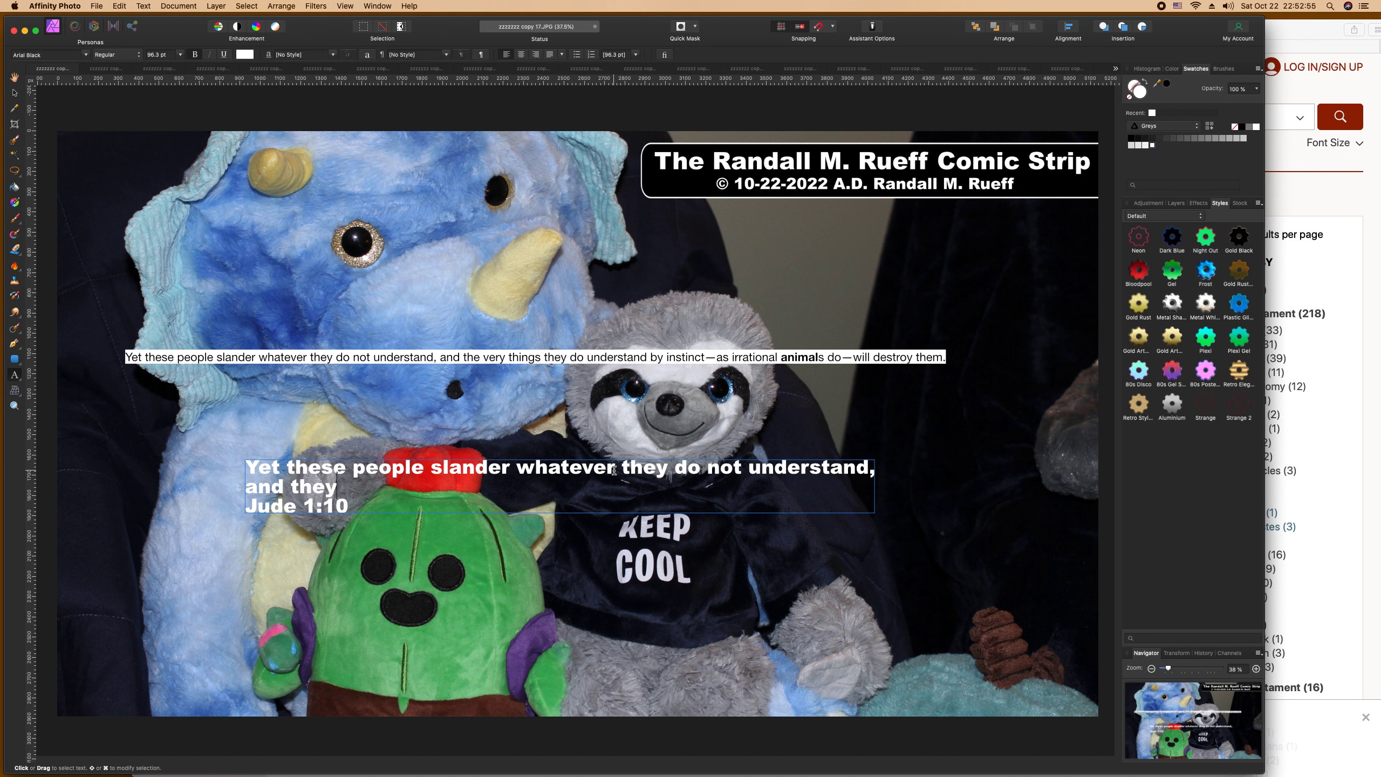
key("BackSpace")
type("very things")
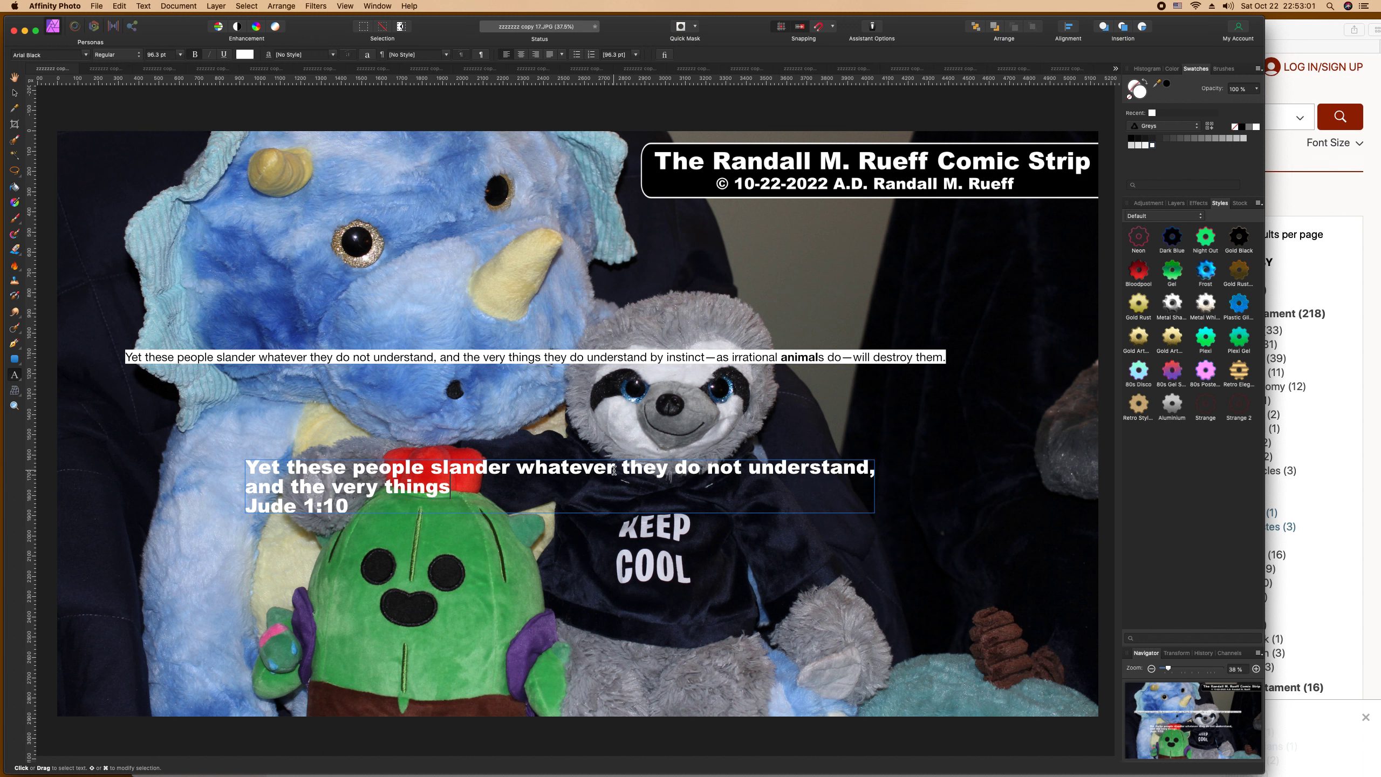
Step: Complete the second line with "they do understand by instinct-", with correct spacing between the words
type(" they dounders")
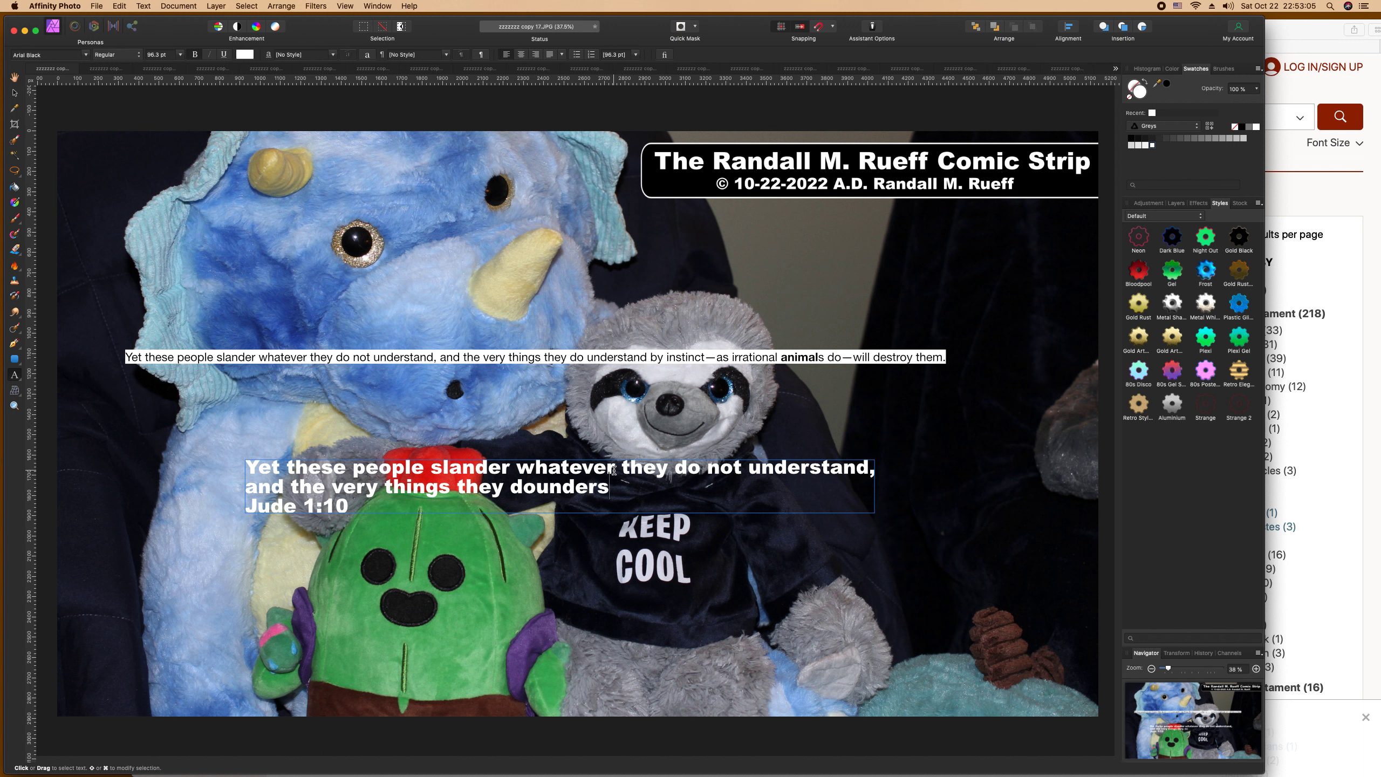
type("tand byin")
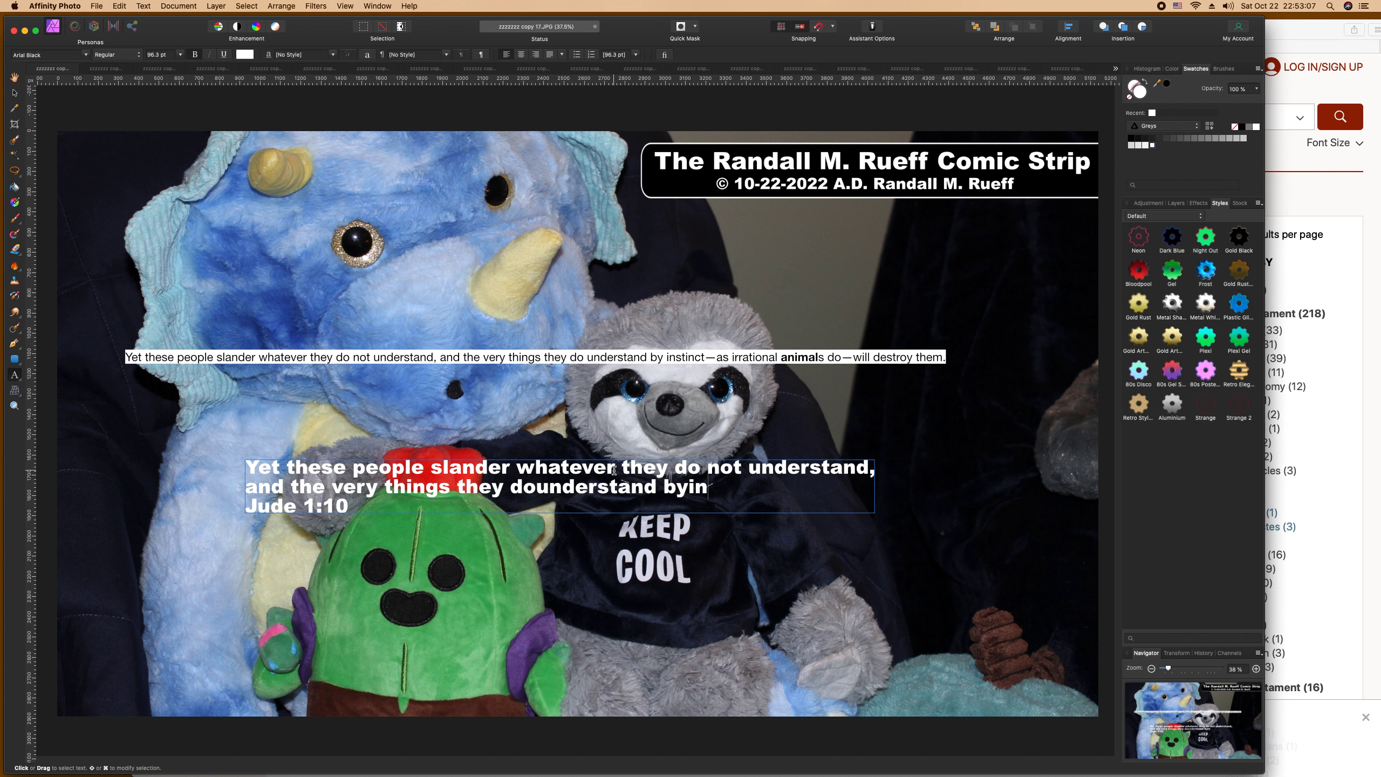
type("stinct")
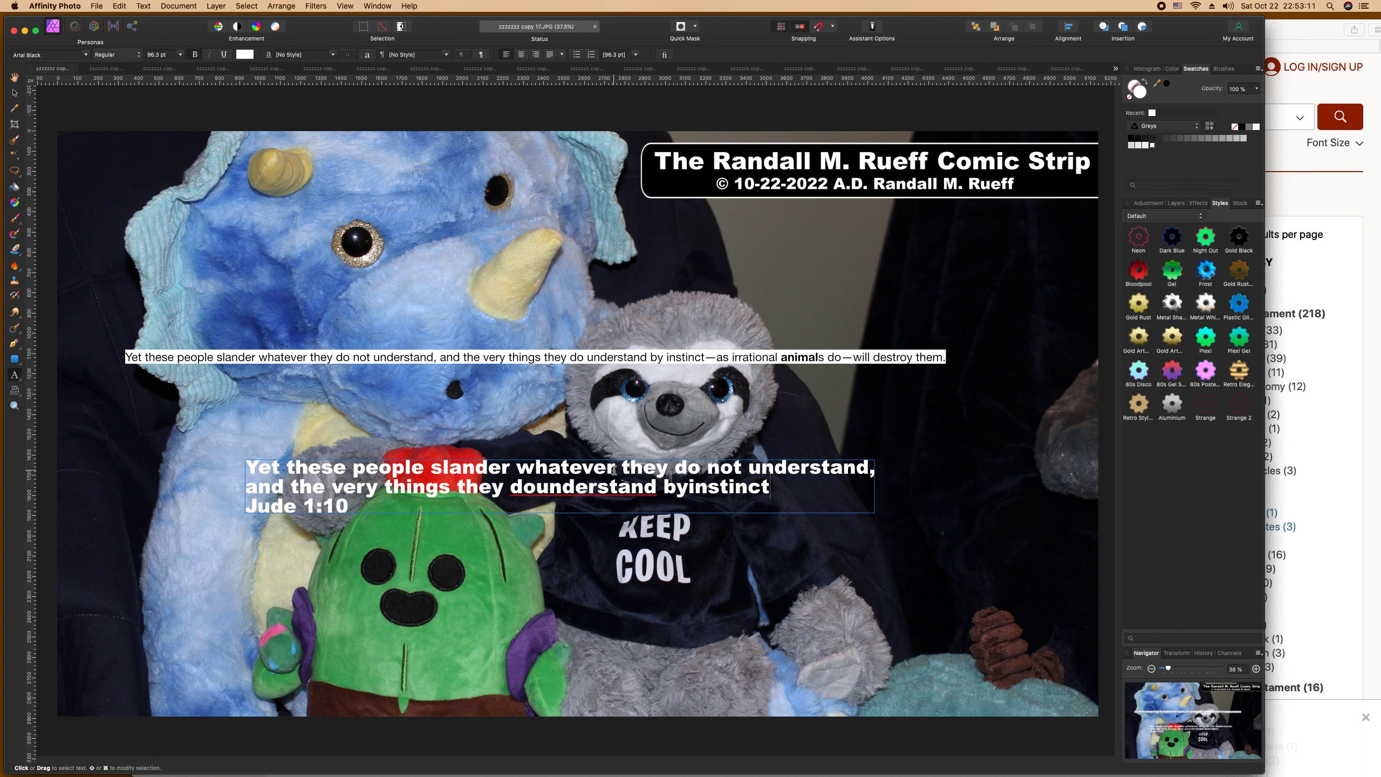
type("-")
left_click(538, 488)
left_click(697, 489)
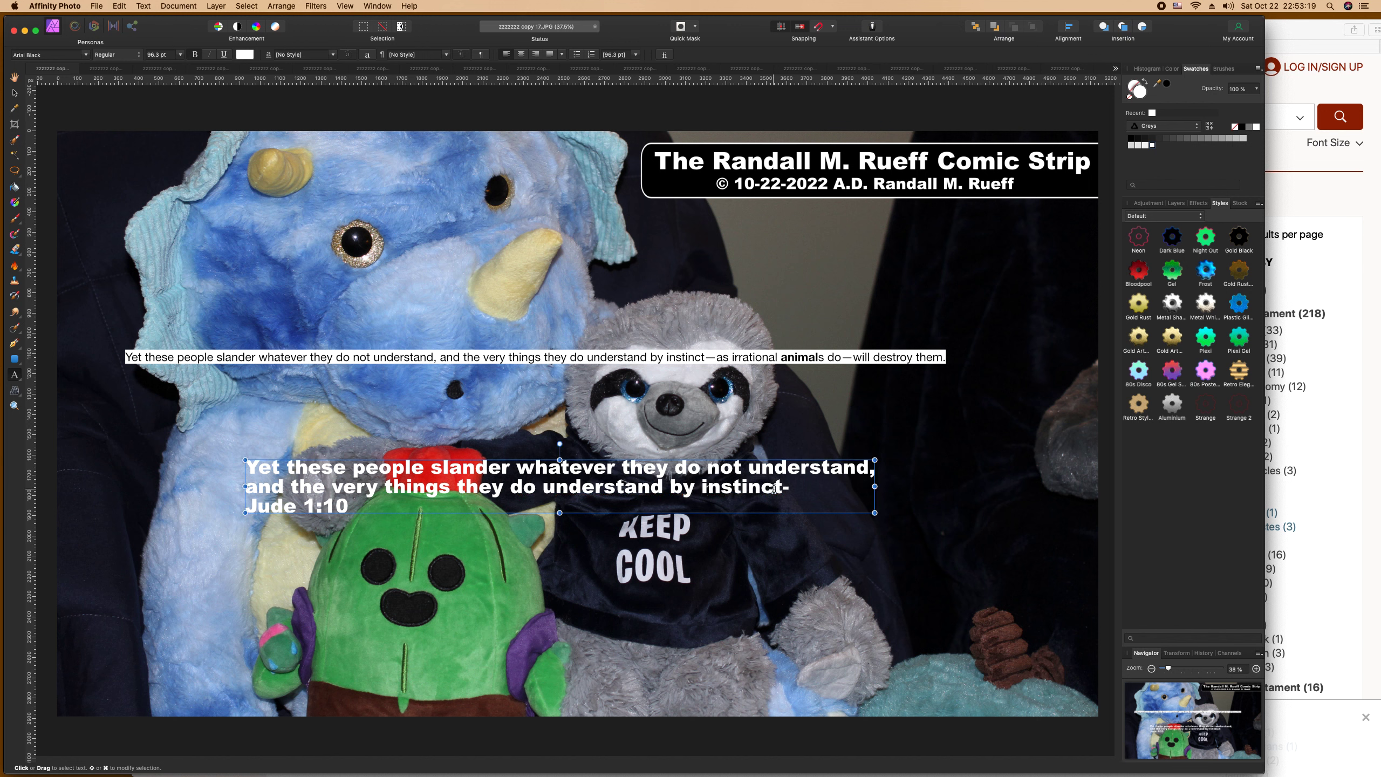
Step: Add a third caption line reading "as irrational animals do-will destroy them." above "Jude 1:10"
left_click(795, 486)
key("Return")
type("as i")
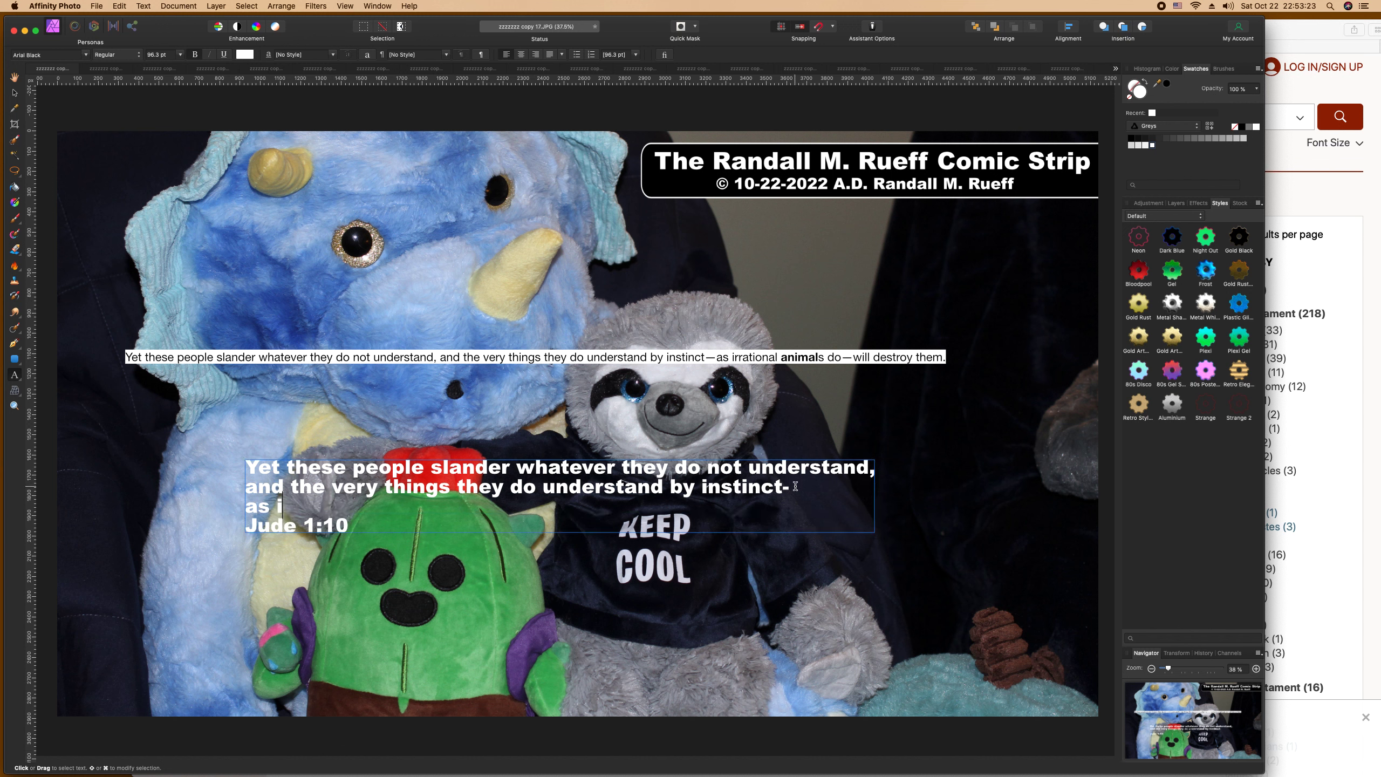
type("rrational ")
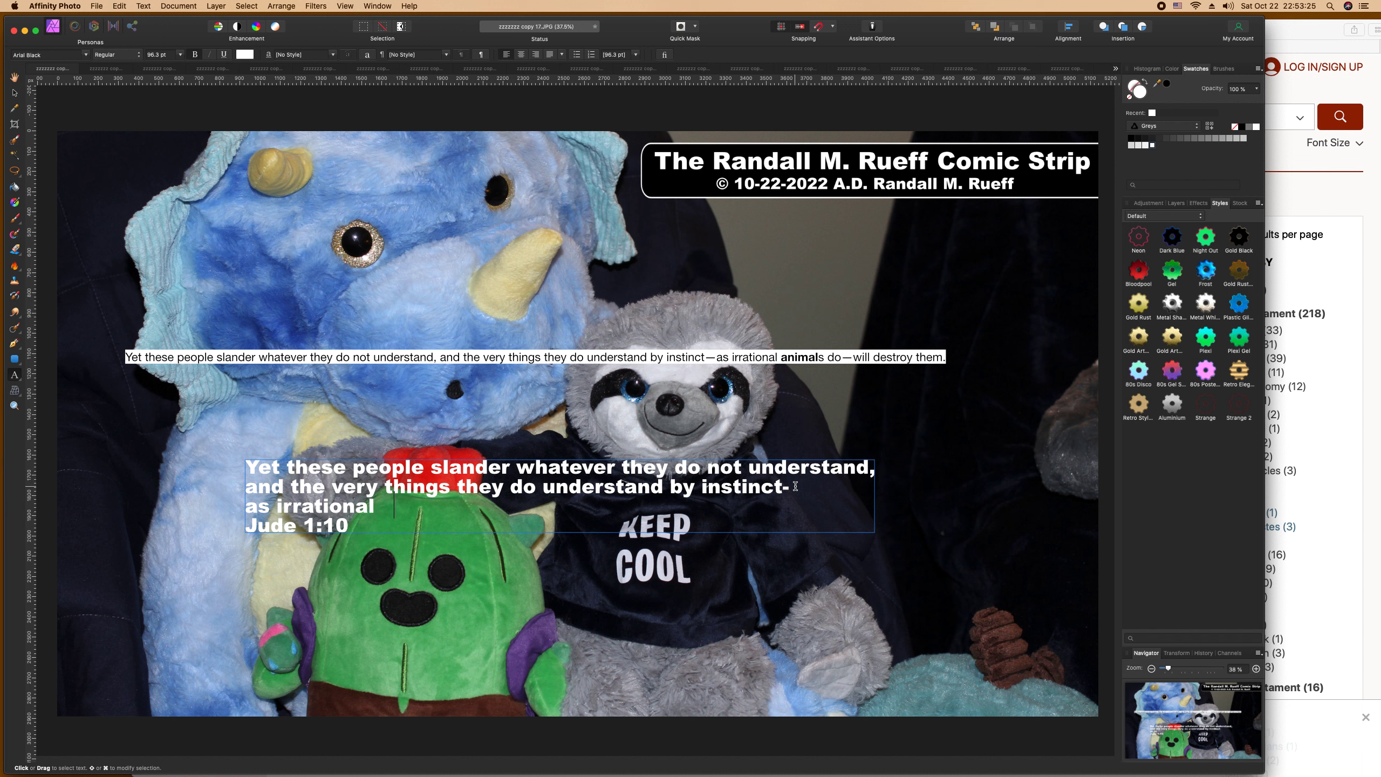
type("animals do")
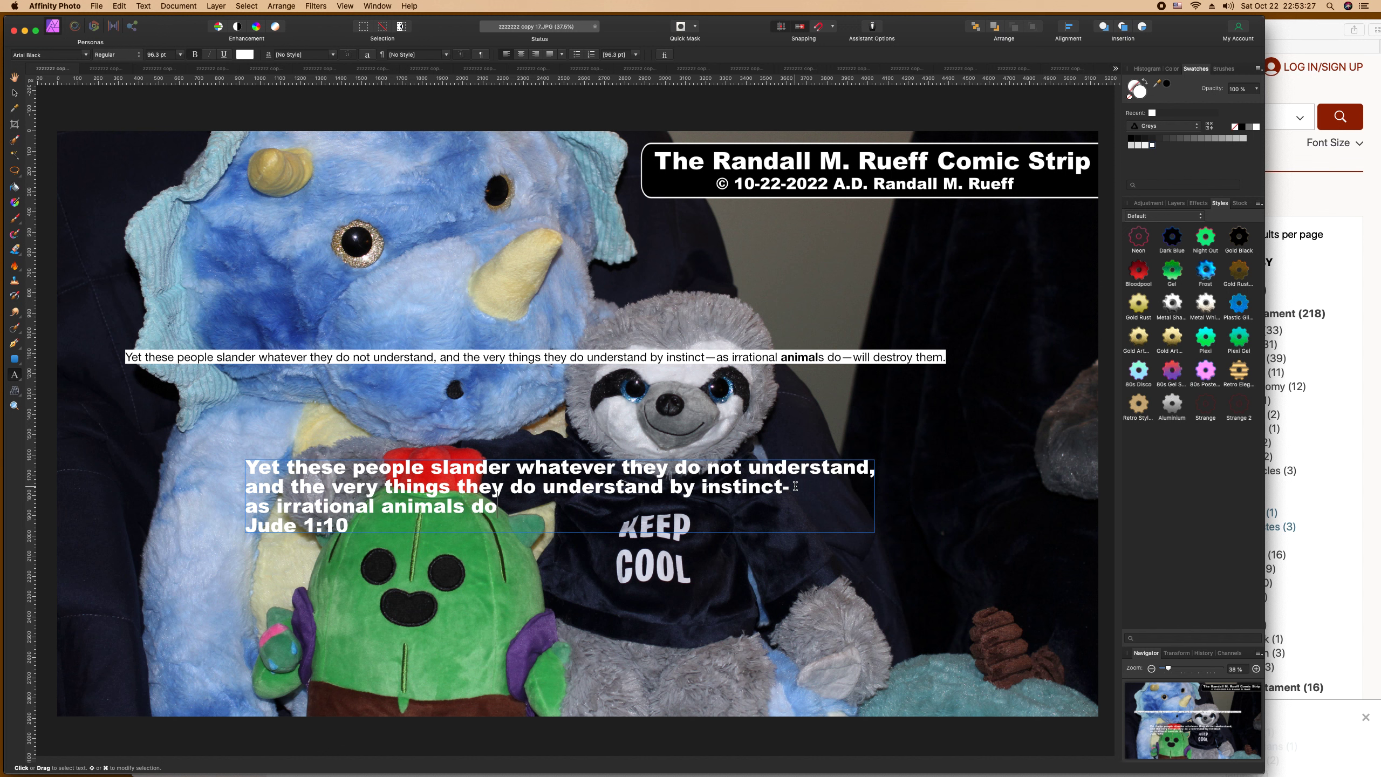
type("-will destroy them.")
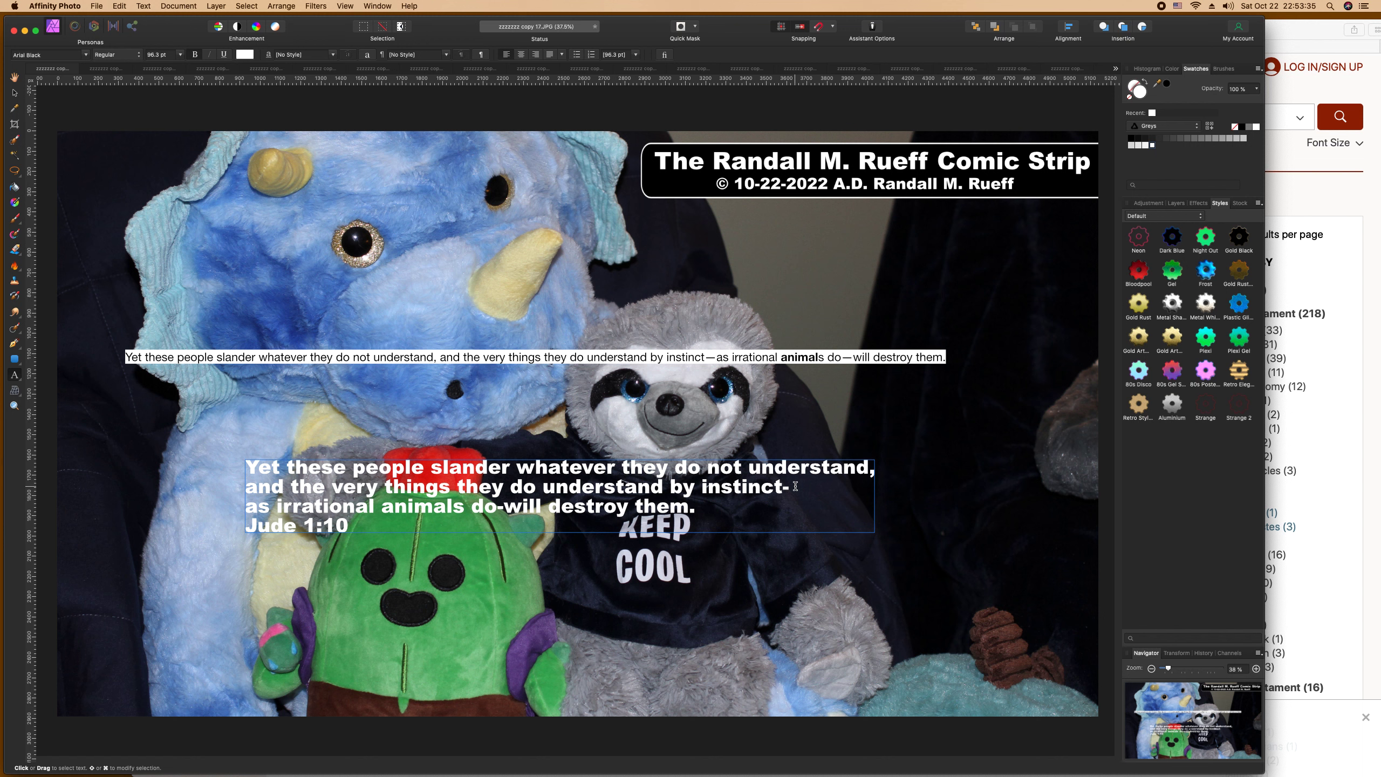
Step: Try breaking the caption's first line after "slander"
left_click(521, 468)
key("Return")
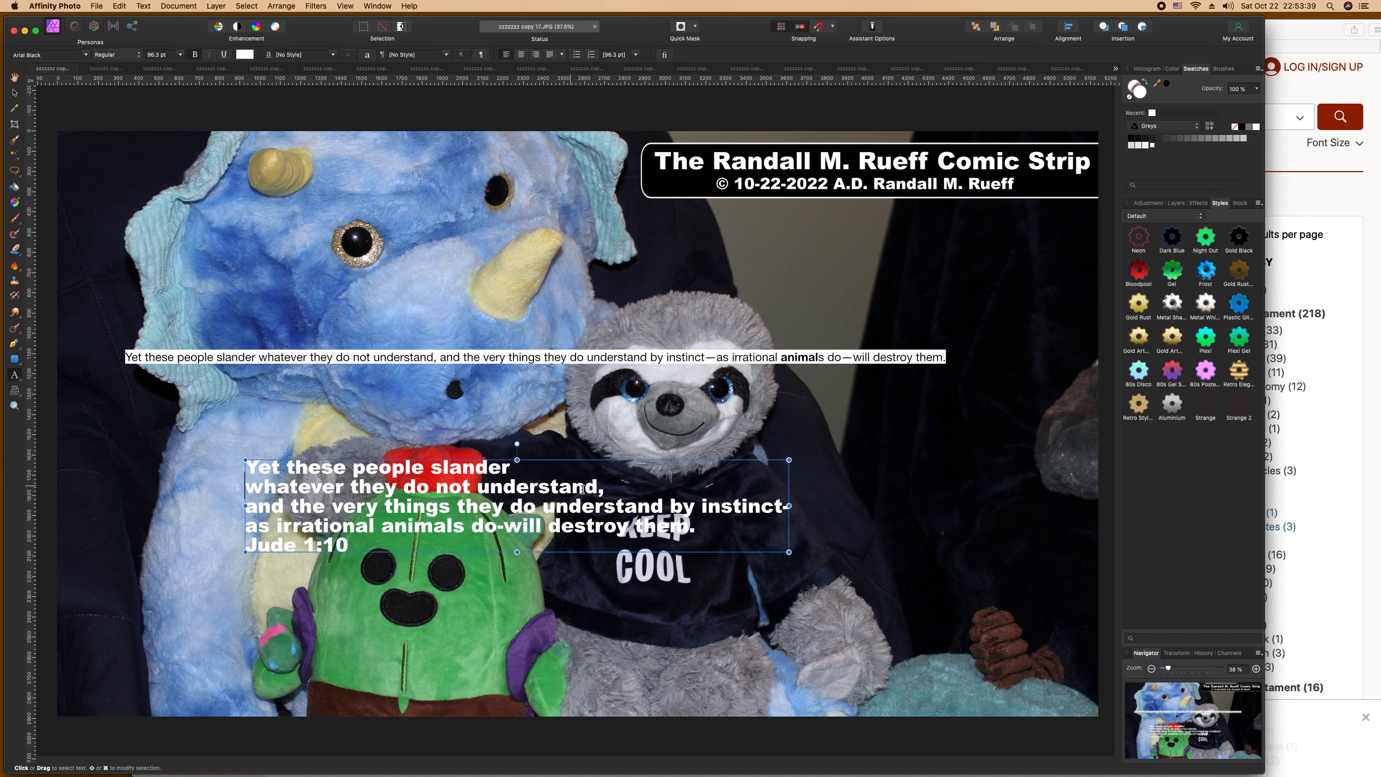
key("BackSpace")
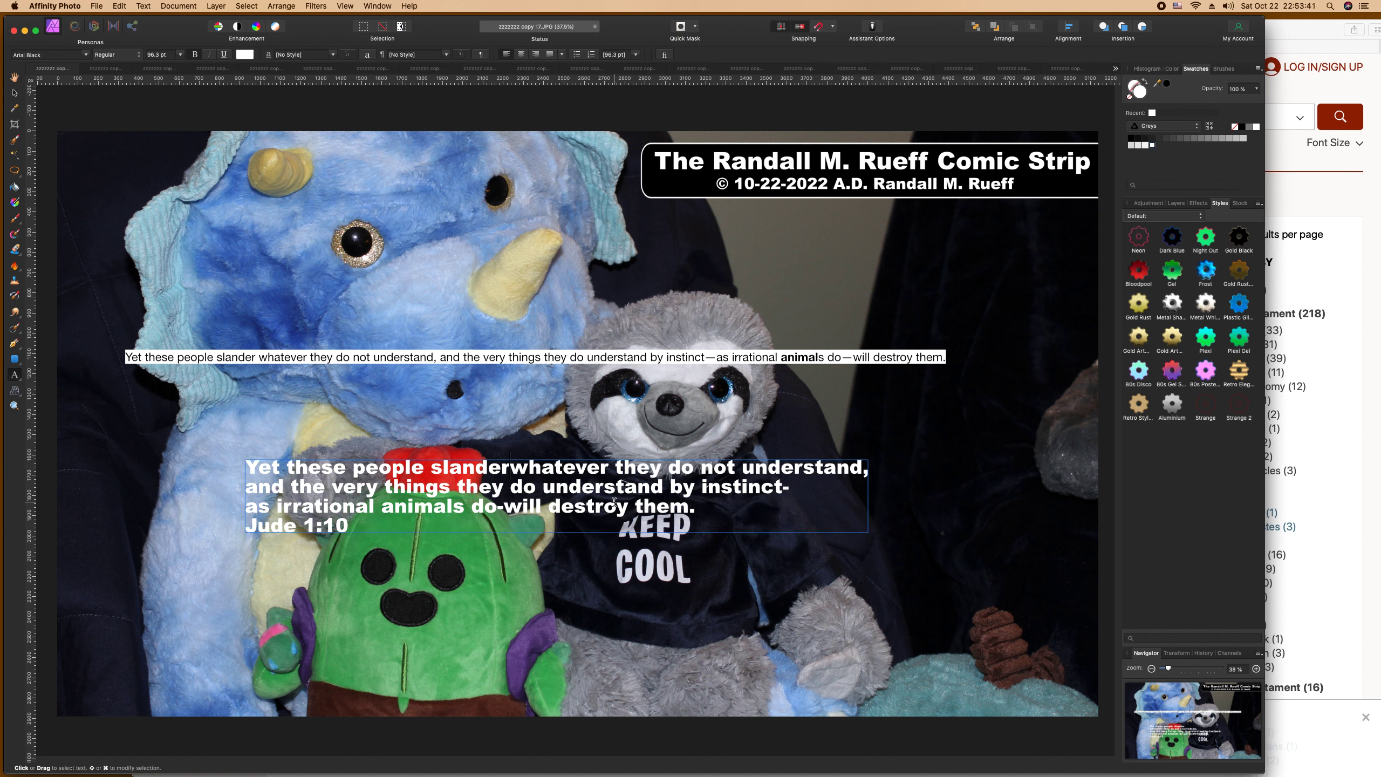
Step: Rewrap the caption so its first two lines end with "whatever" and "very", and center-align all of its text
left_click(621, 466)
key("Return")
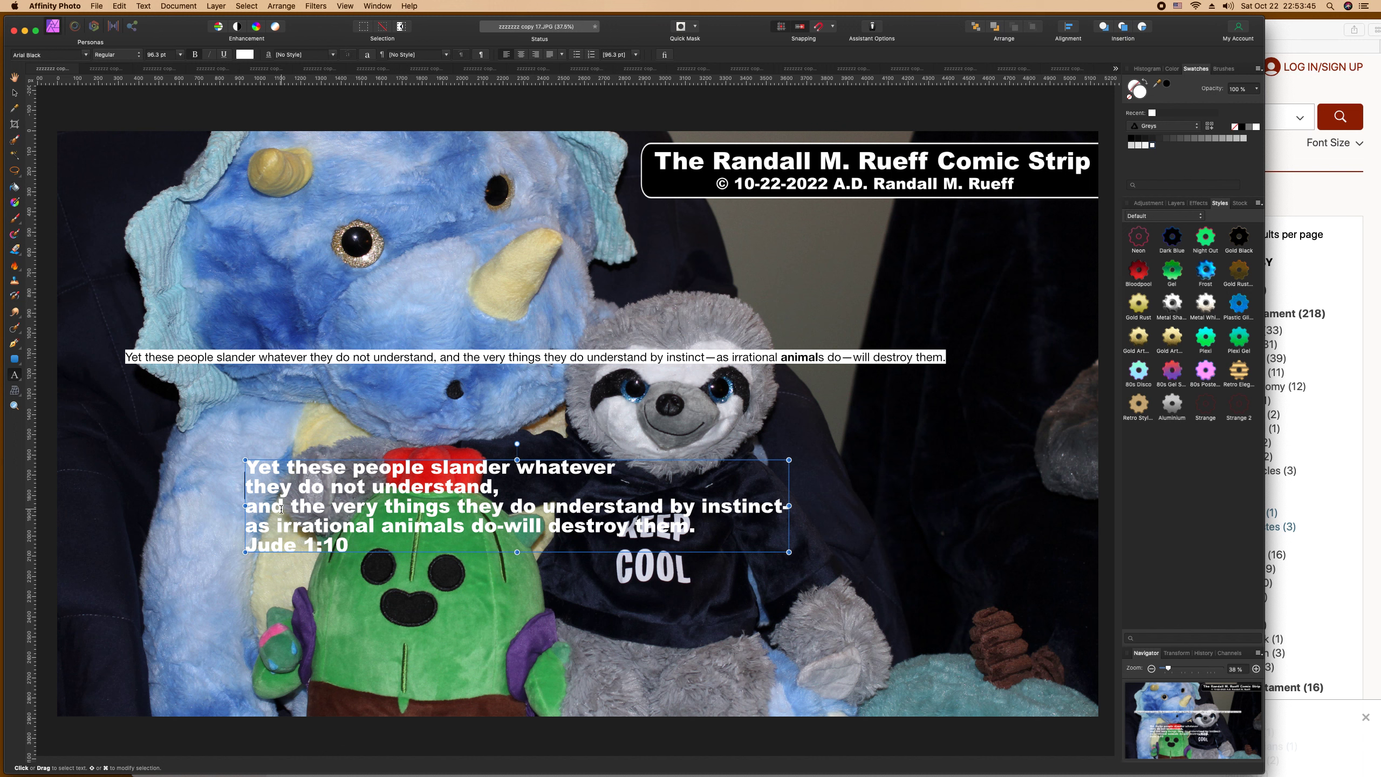
left_click(247, 506)
key("BackSpace")
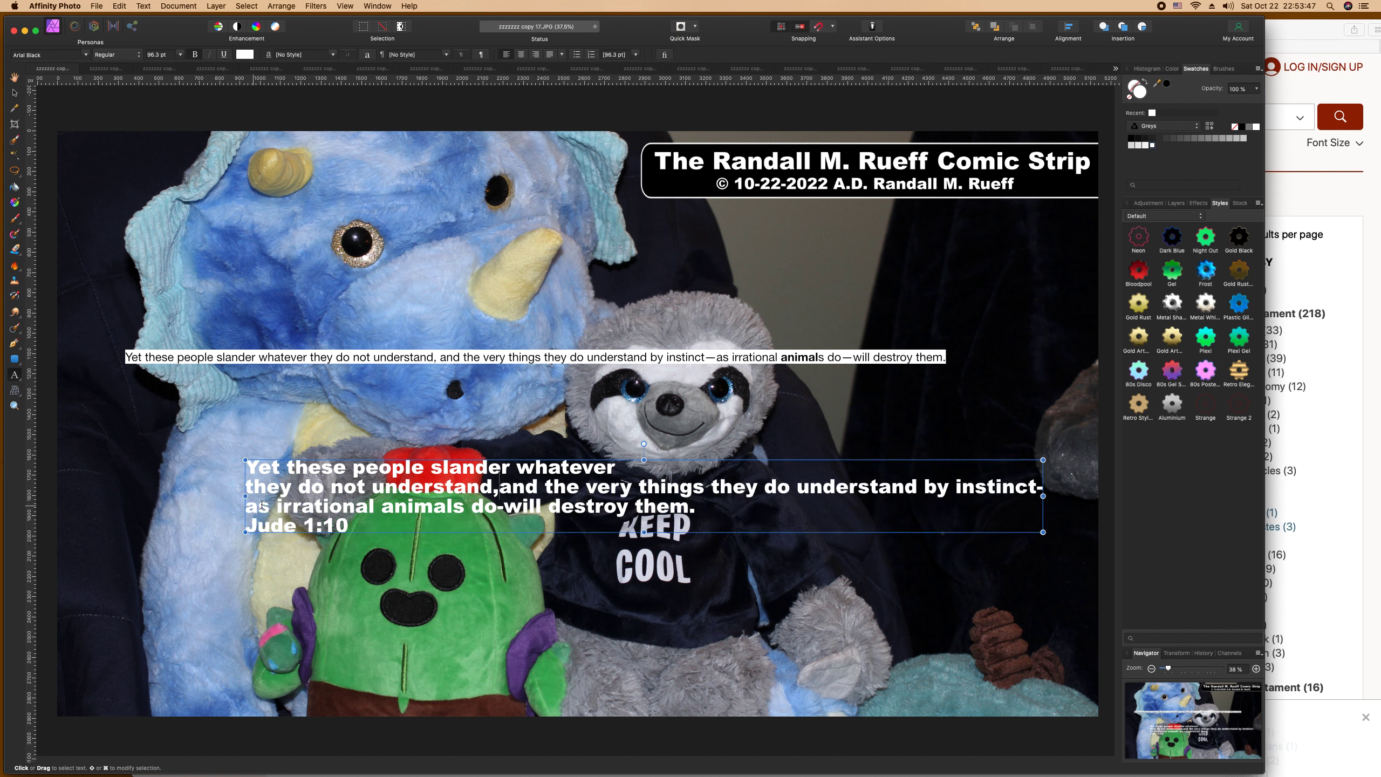
left_click(644, 487)
key("BackSpace")
key("Return")
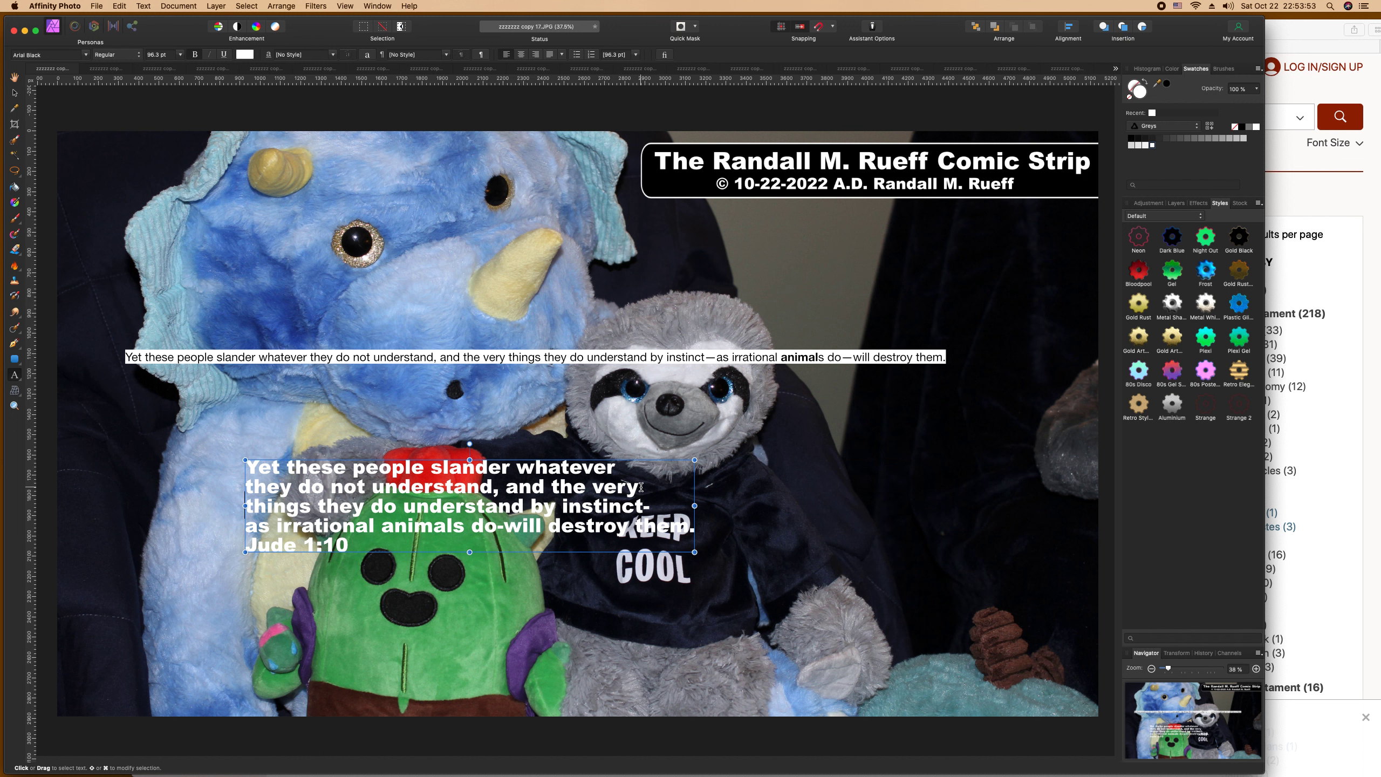
key("super+a")
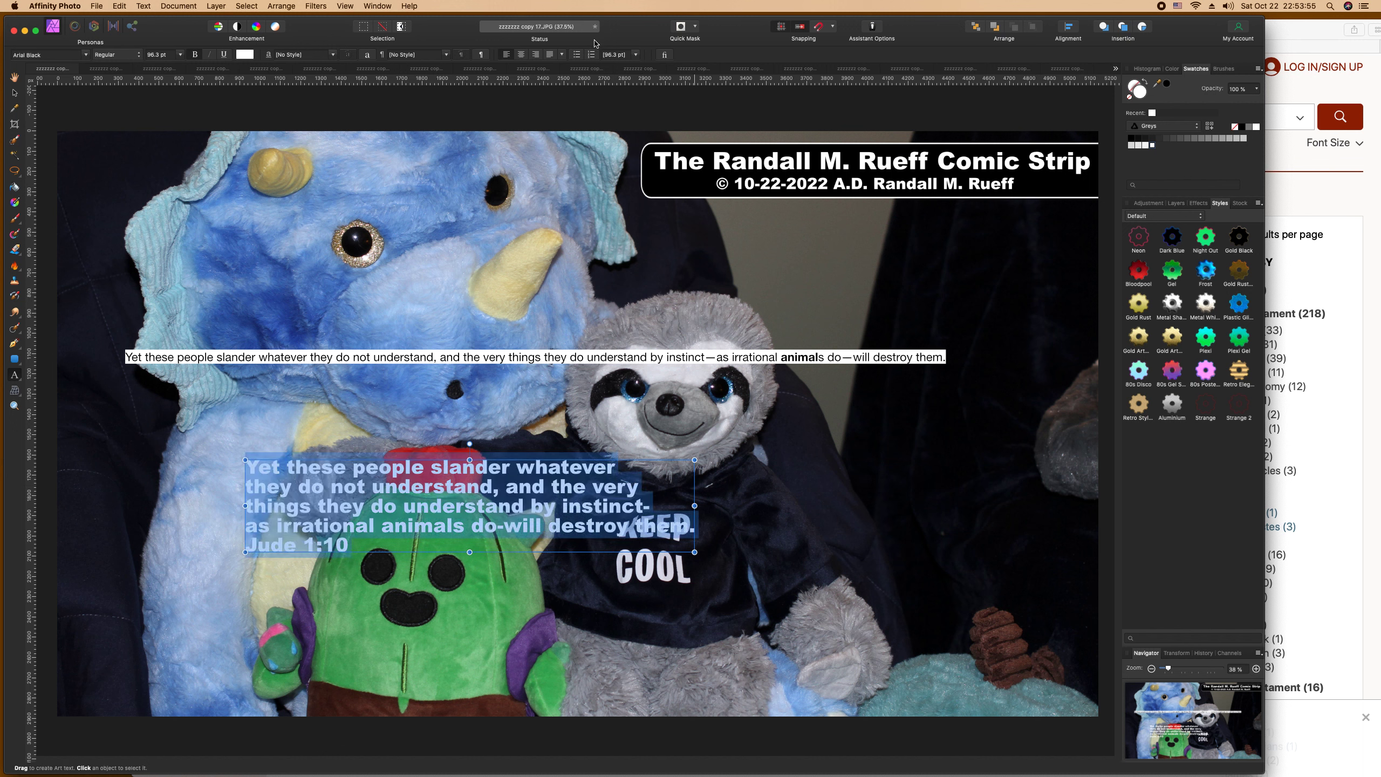
left_click(523, 55)
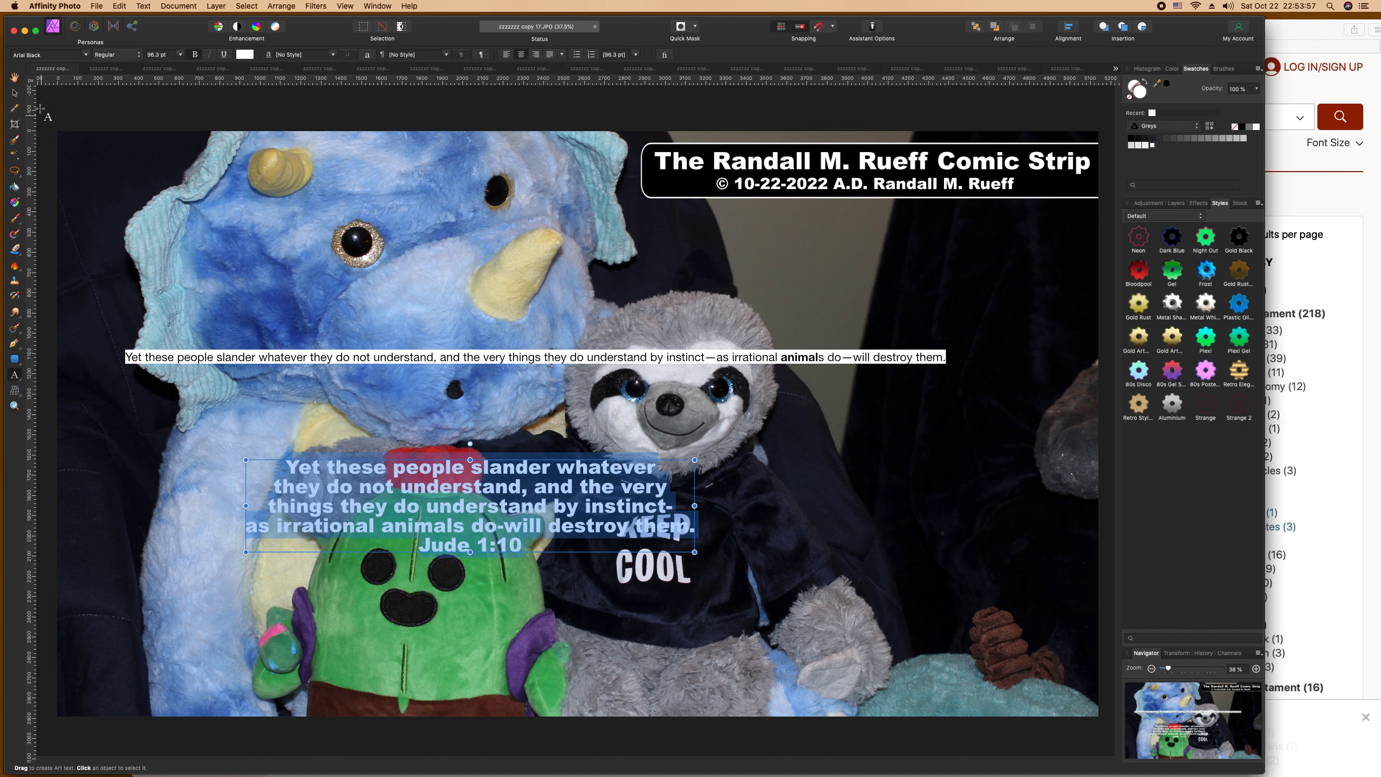
Step: Fit the caption into the dark area beside the sloth, scaled down to about 81 pt, with a line break before "do-will destroy them."
left_click(14, 92)
left_click_drag(592, 497, 1015, 502)
left_click_drag(672, 564, 743, 553)
double_click(926, 519)
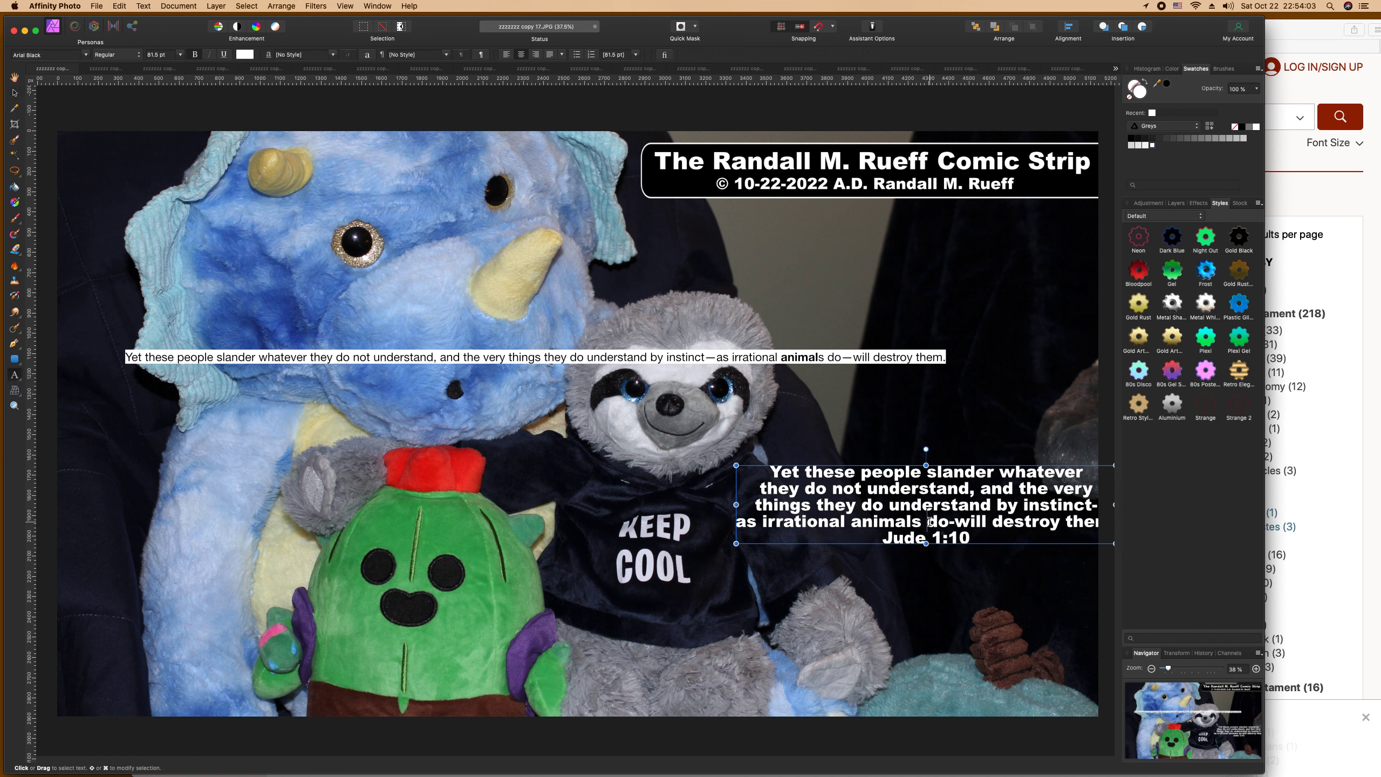
key("Return")
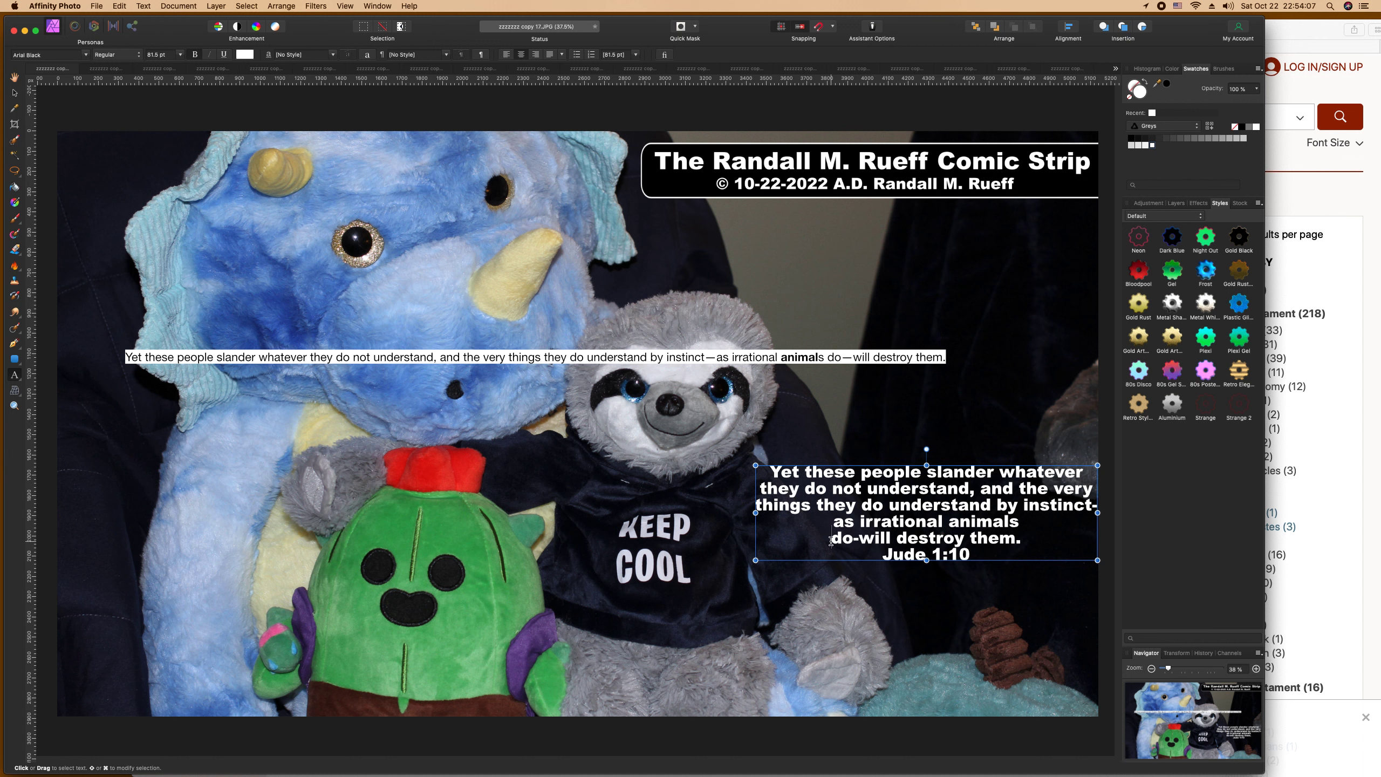
Step: Rewrap the caption so "will destroy them." starts its own line and the first line ends at "slander", with "whatever" opening the second
key("BackSpace")
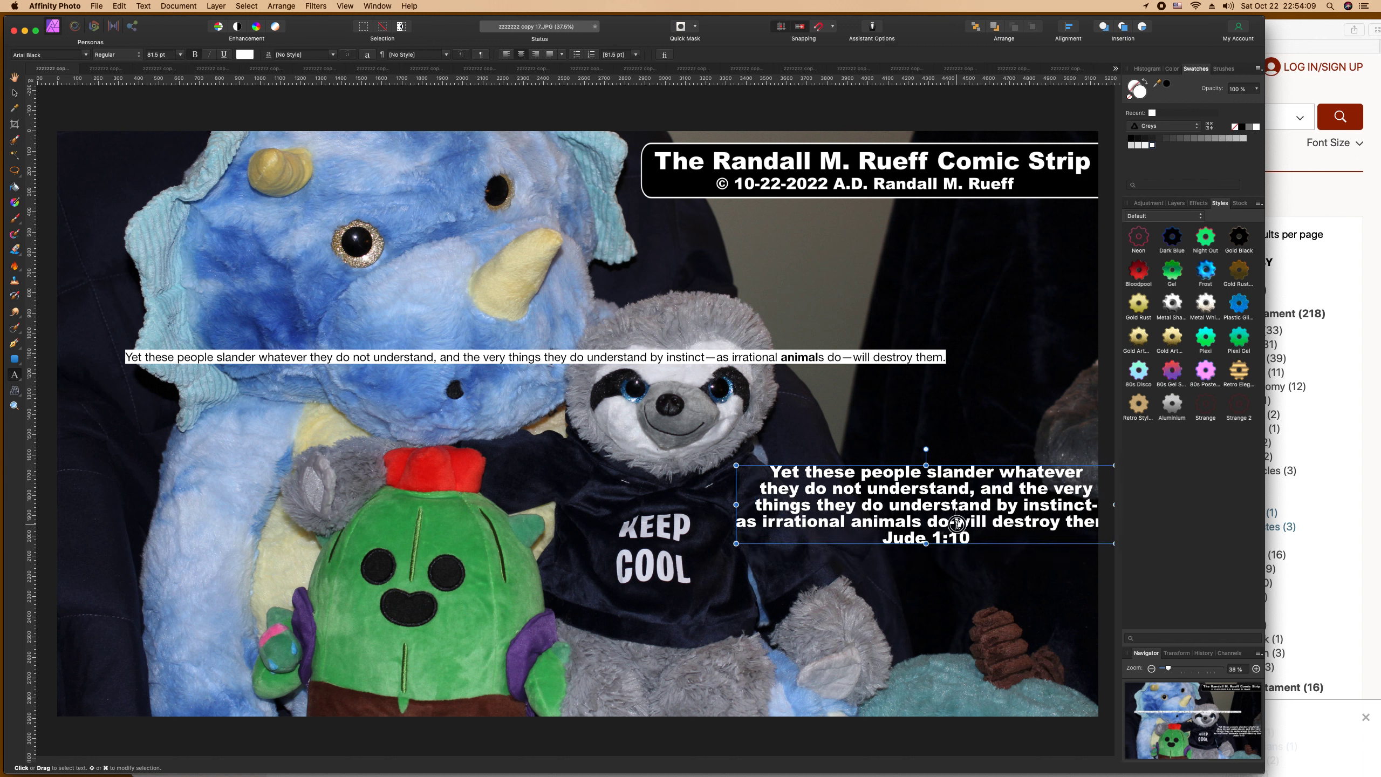
key("Return")
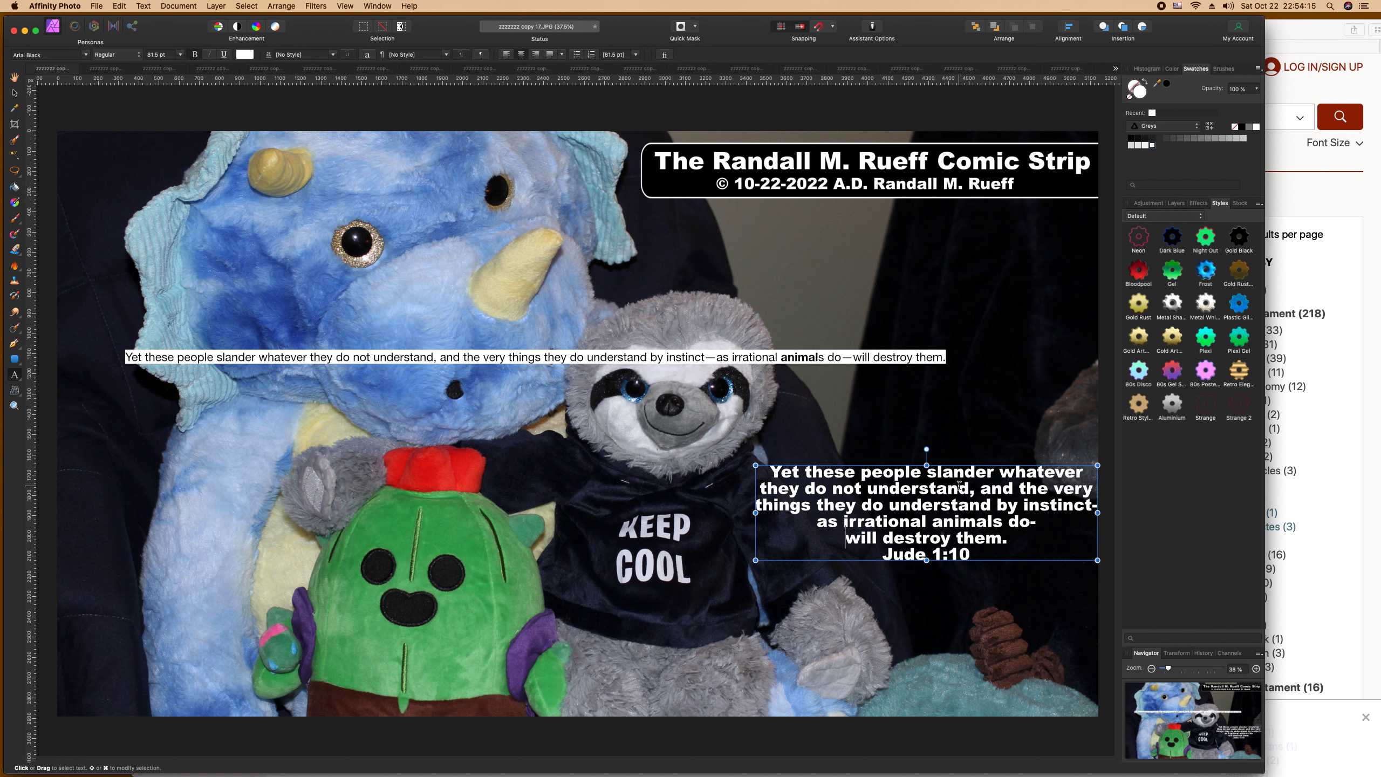
left_click(1000, 472)
key("BackSpace")
key("Return")
left_click(761, 506)
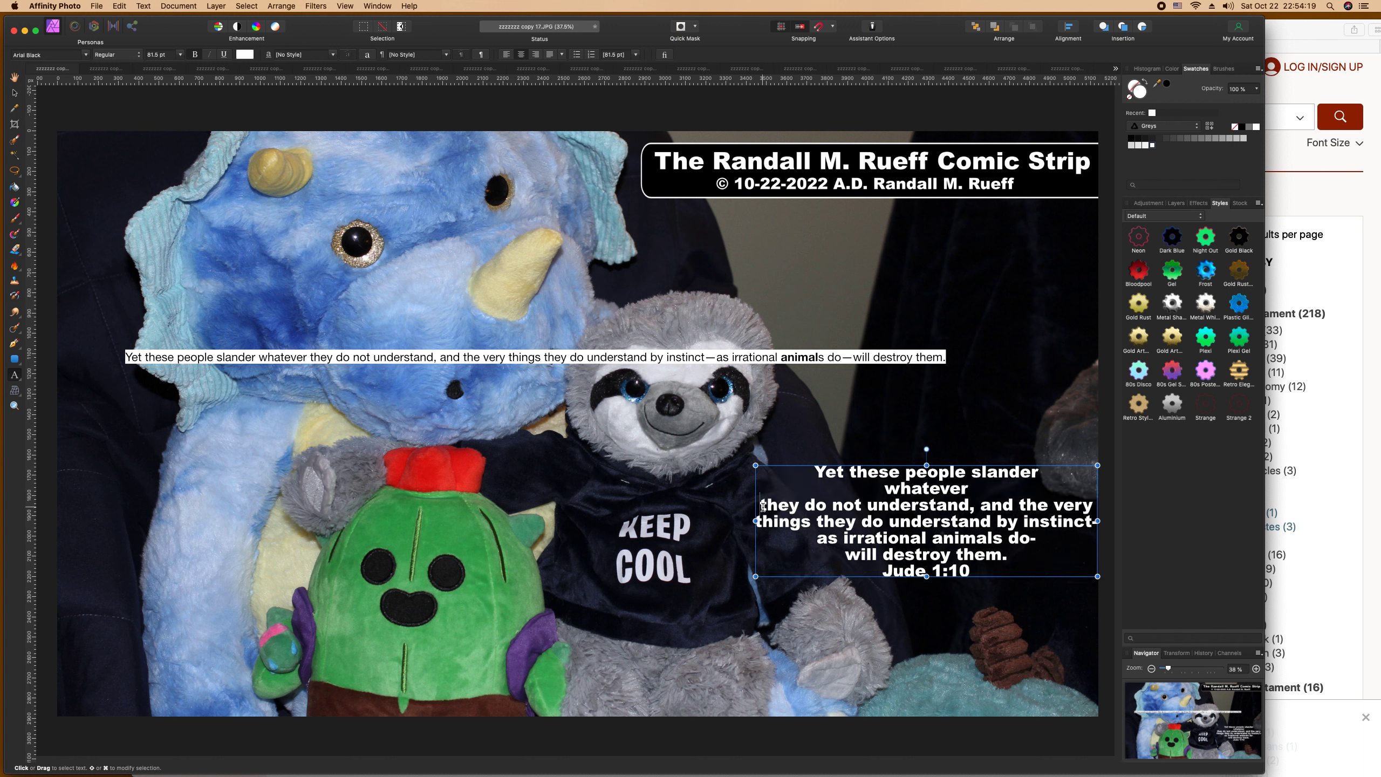
key("BackSpace")
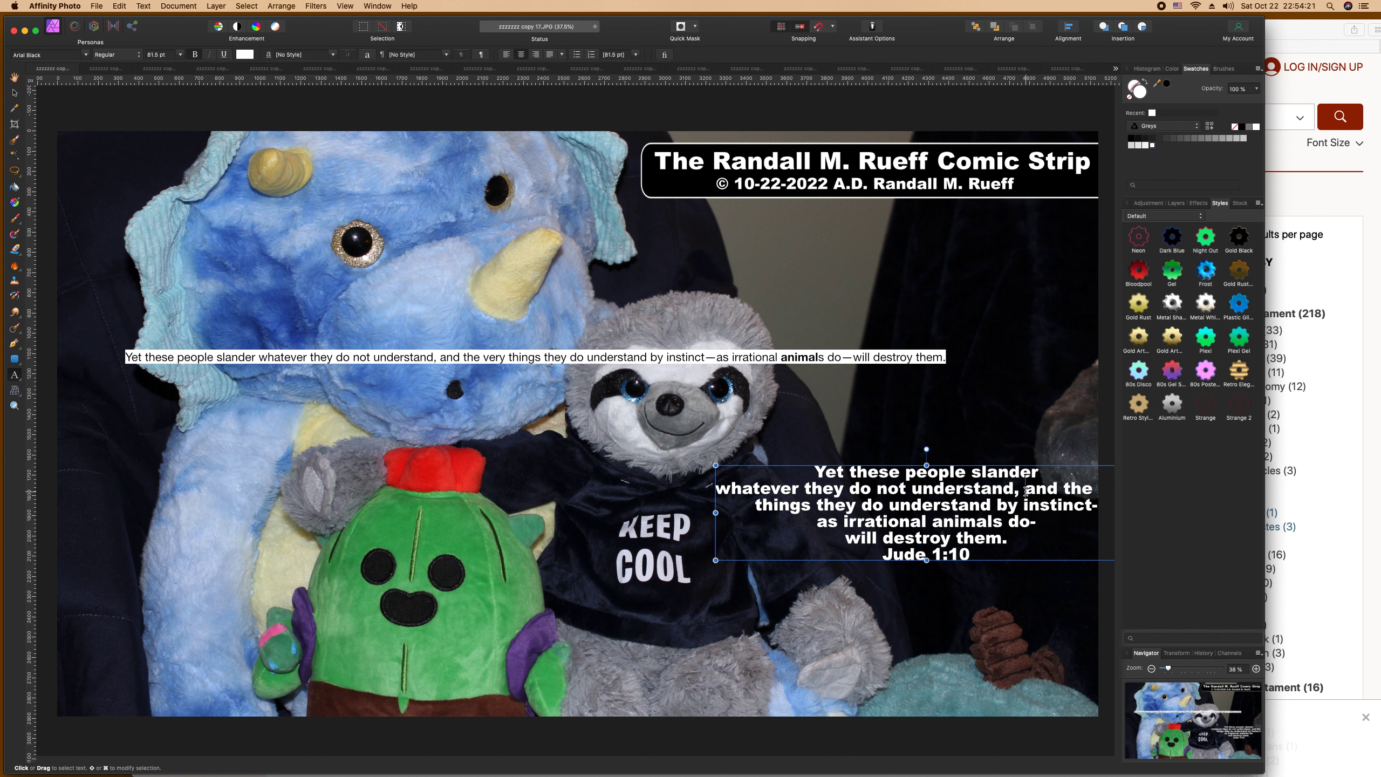
Step: Break the caption after "understand," and after "things they do understand", joining "by instinct-" with "as irrational animals do-" on one line
left_click(1025, 491)
key("Return")
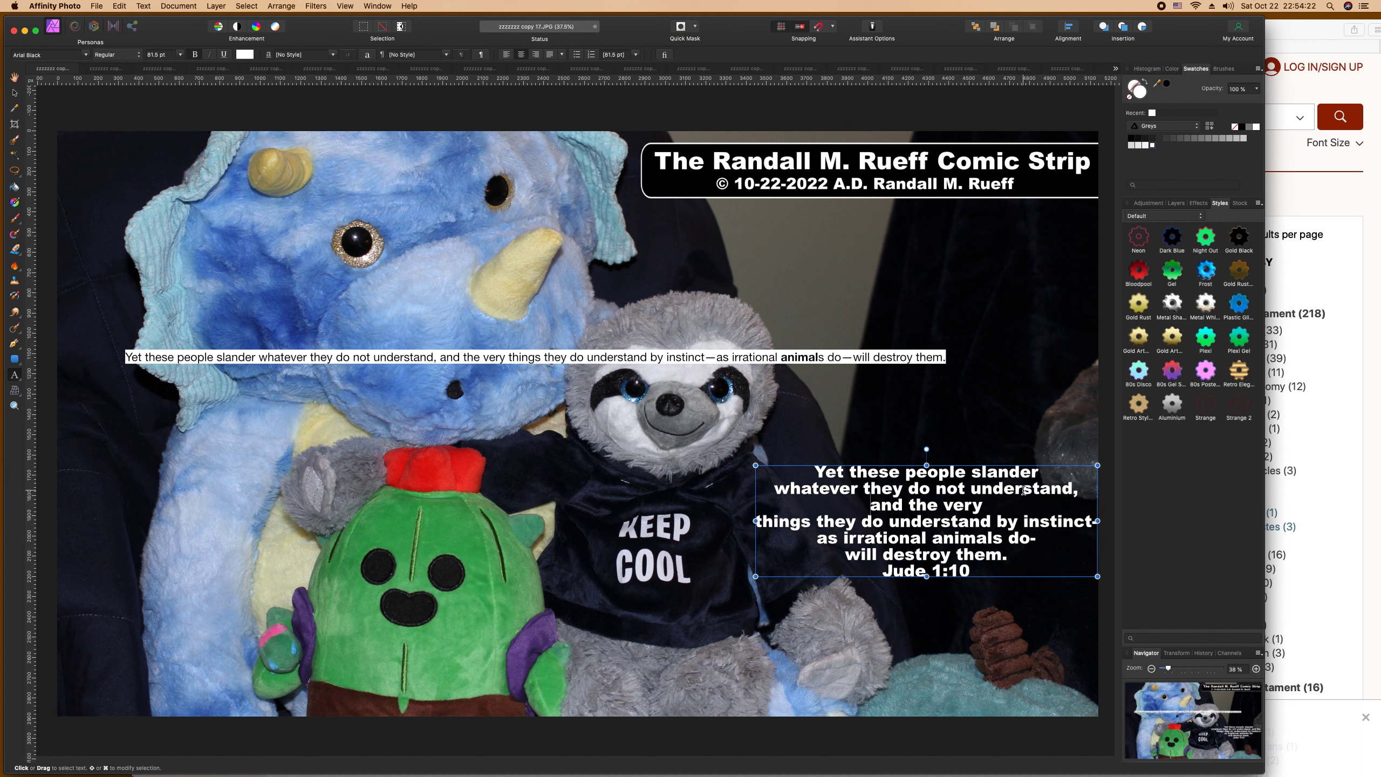
left_click(757, 522)
key("BackSpace")
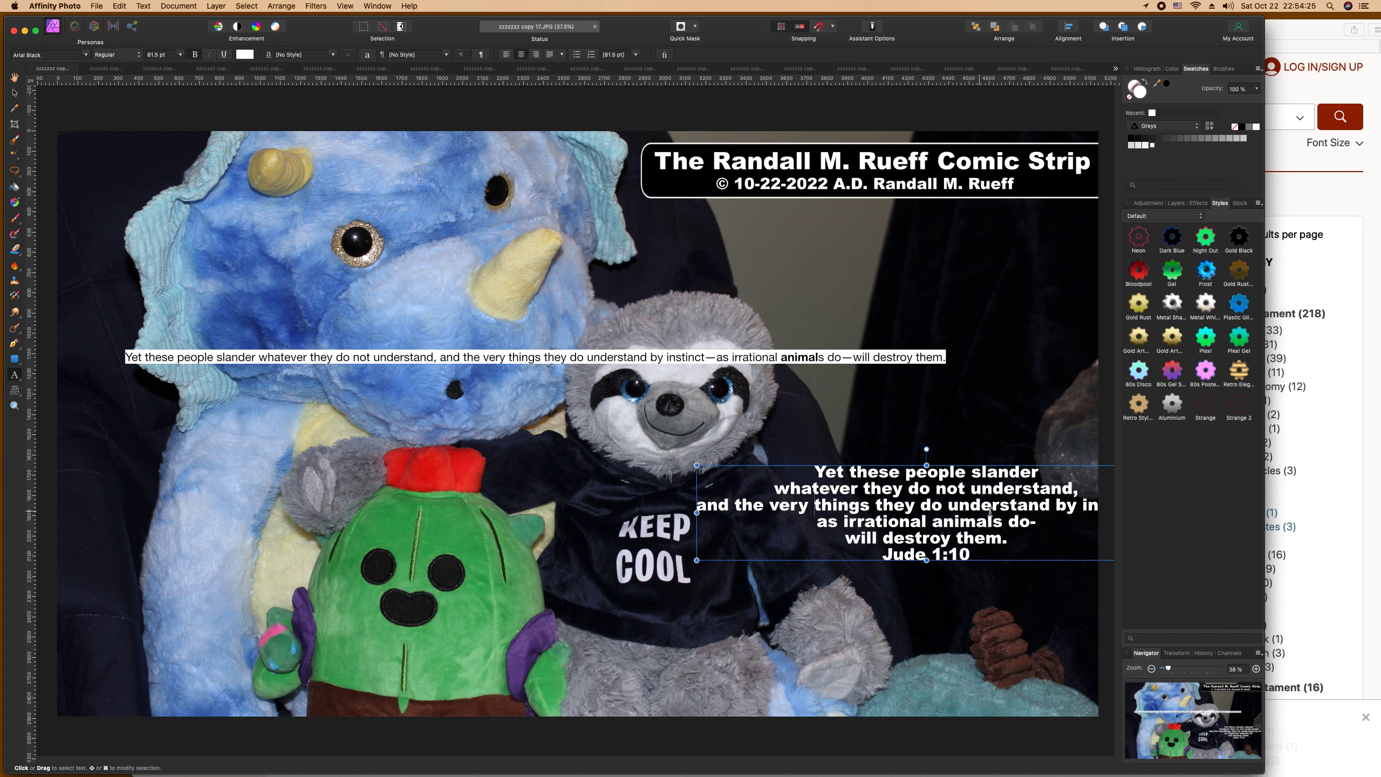
left_click(1054, 504)
key("Return")
left_click(818, 539)
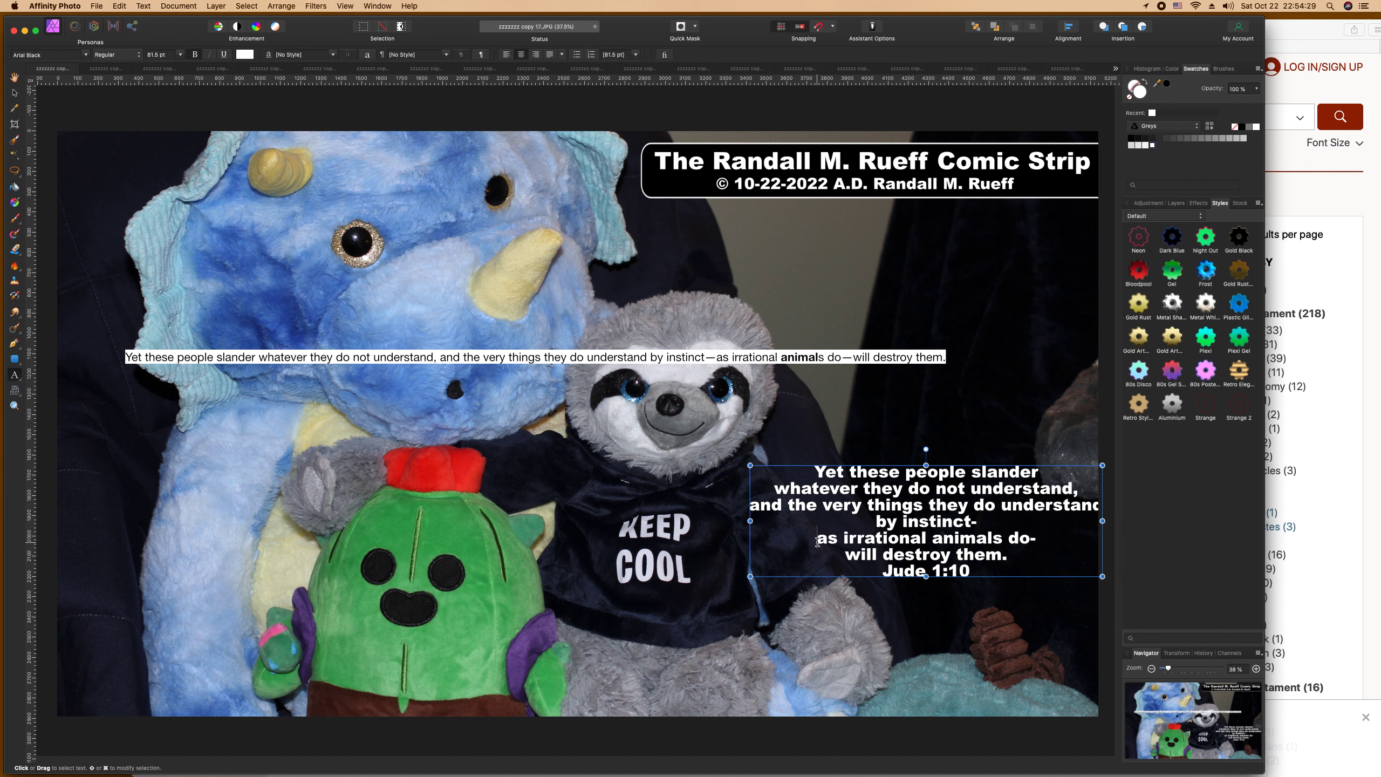
key("BackSpace")
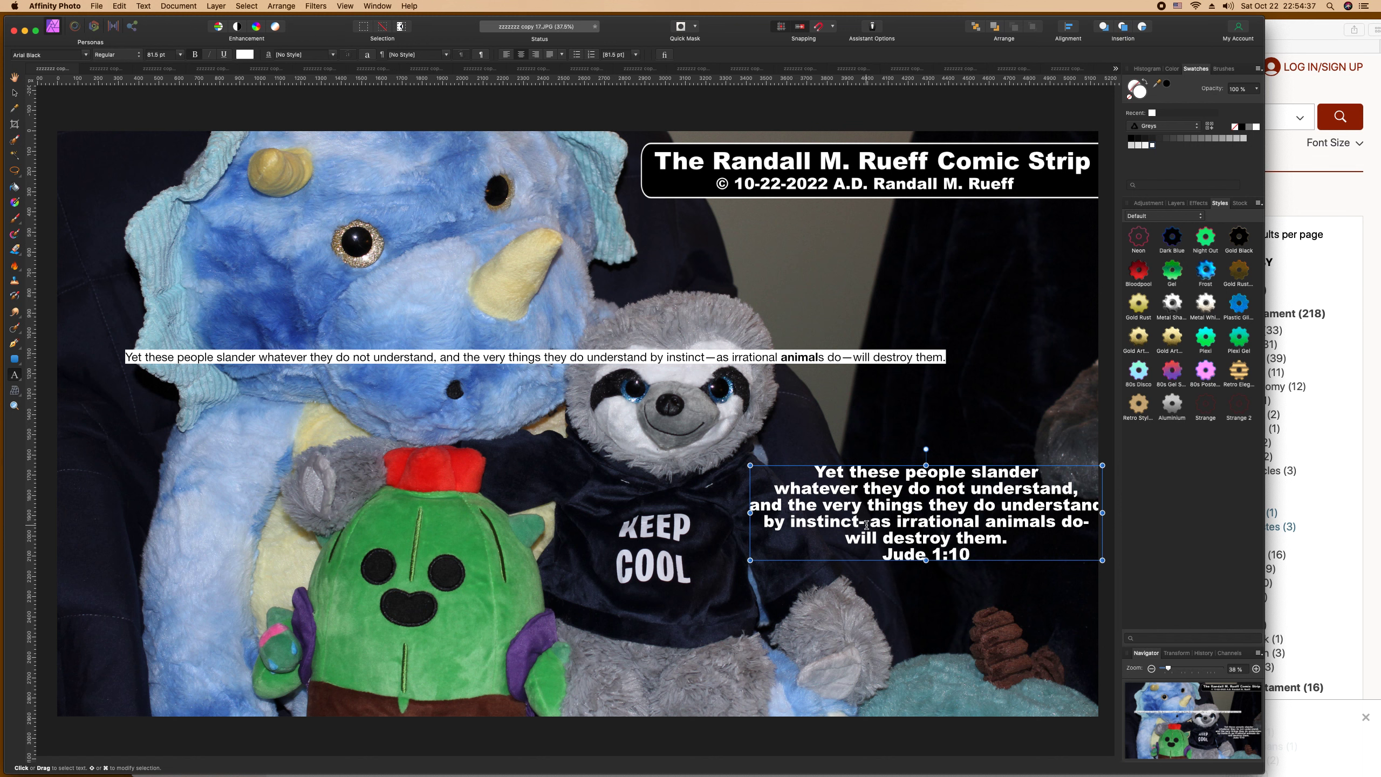
key("BackSpace")
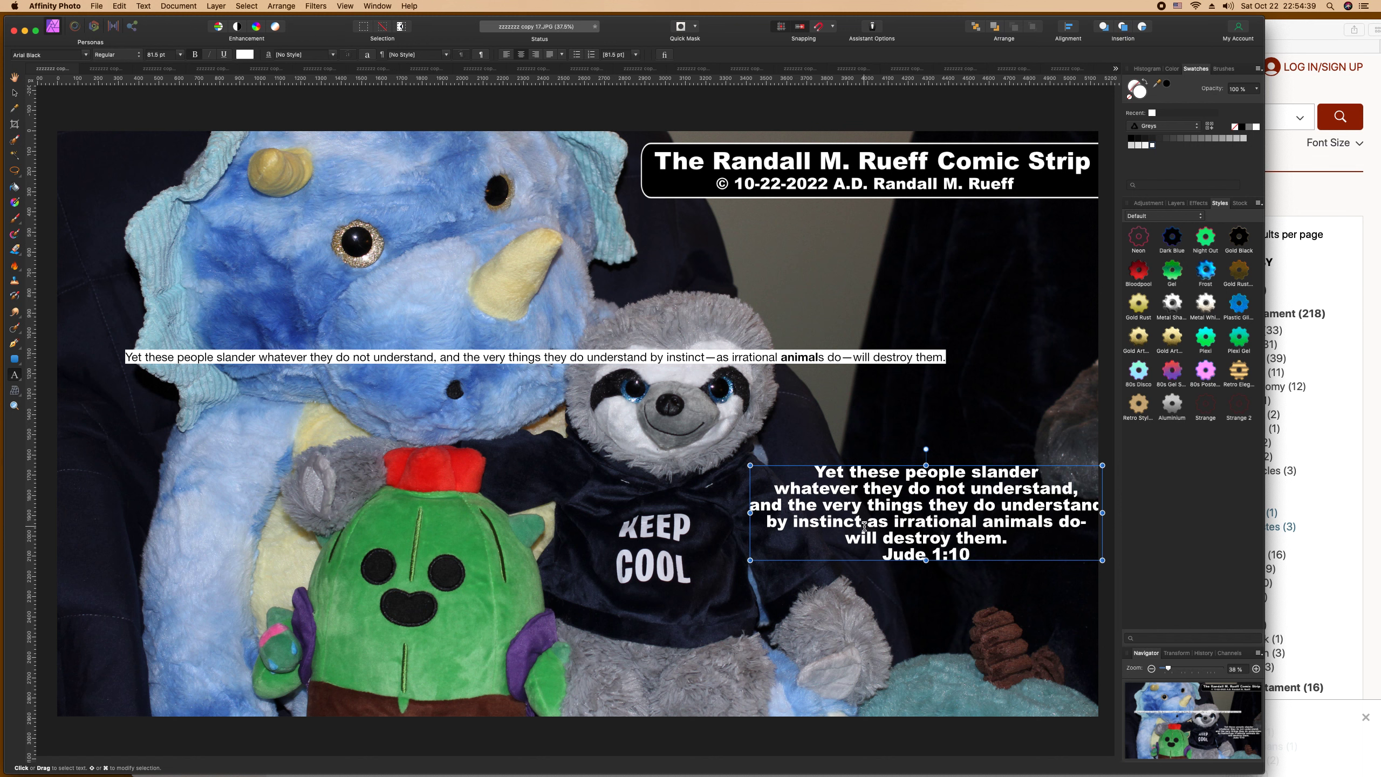
Step: Shift the caption slightly so its widest line fits inside the photo, and space out the dashes around "as irrational animals do"
left_click(14, 92)
left_click_drag(933, 480, 911, 491)
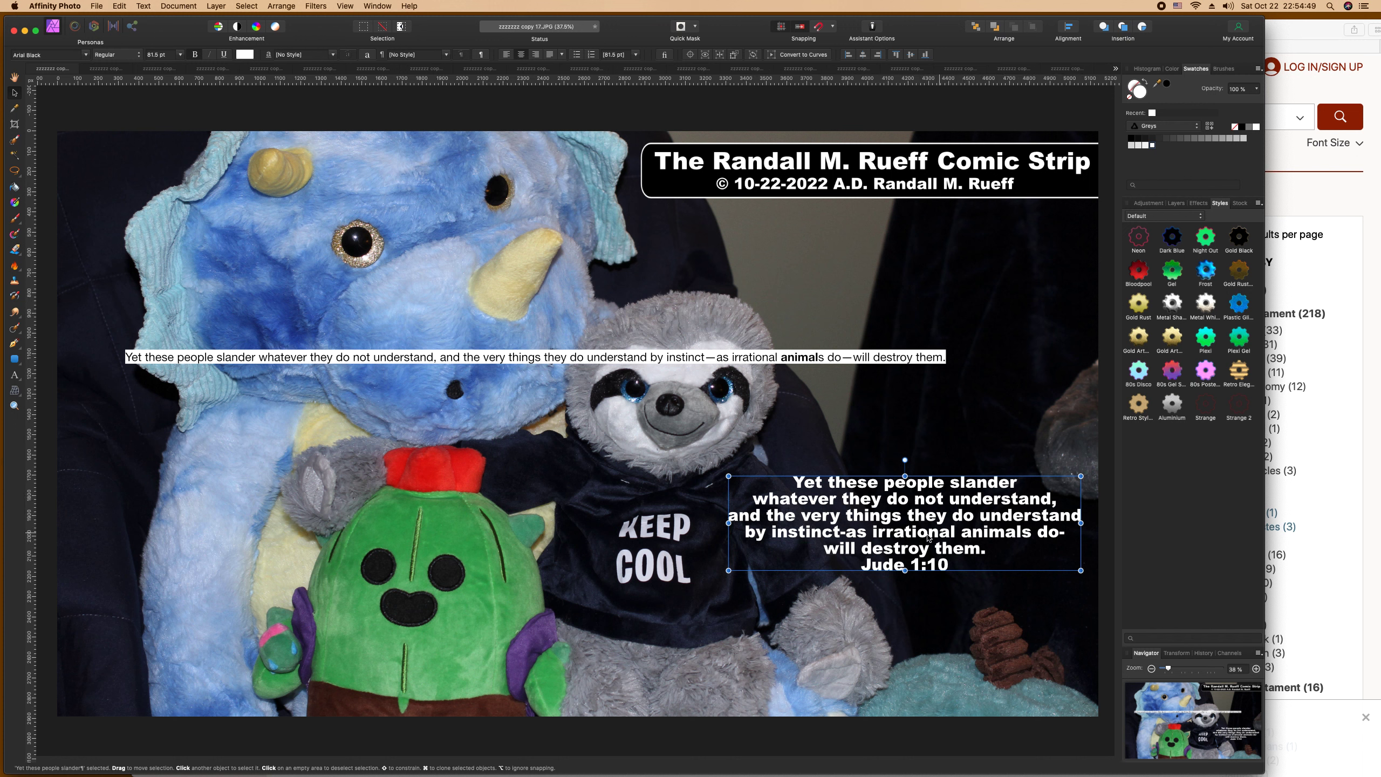
double_click(843, 535)
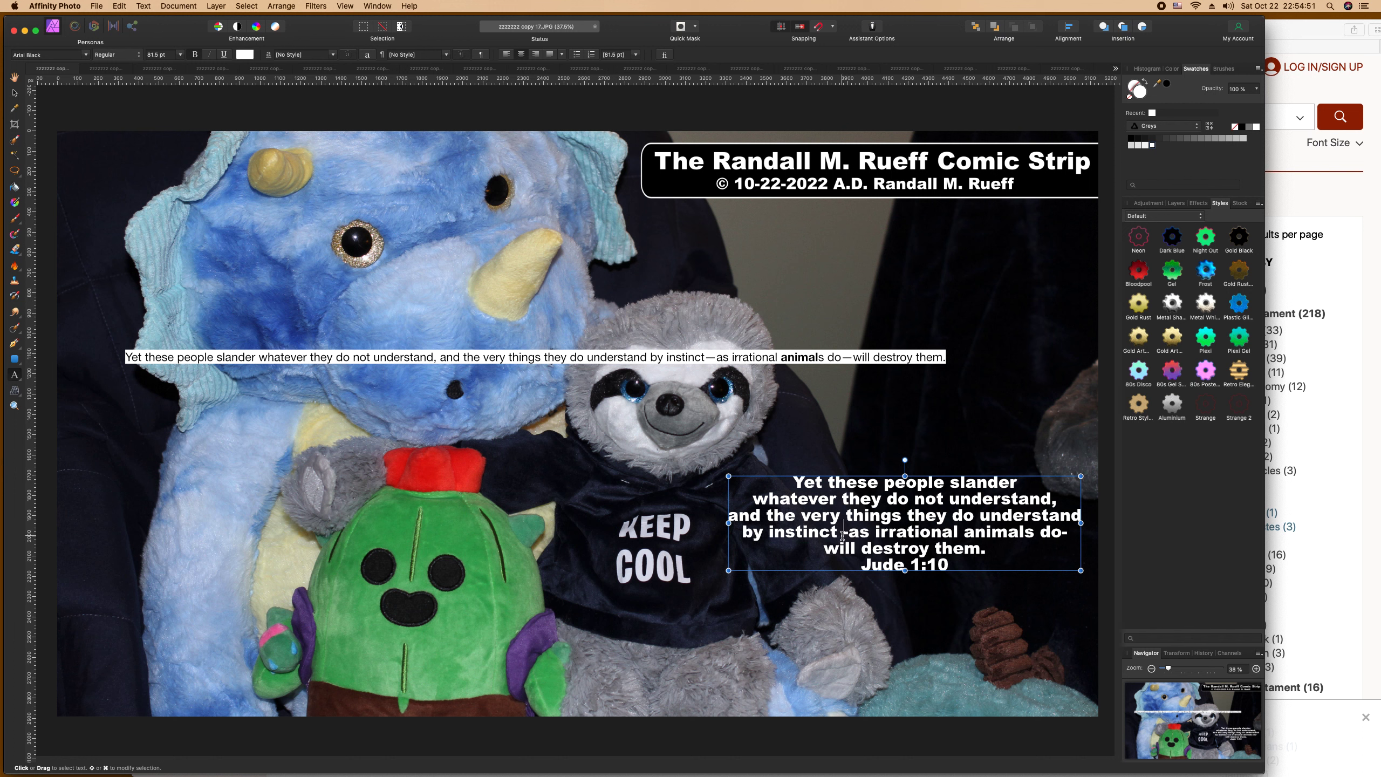
left_click(1061, 533)
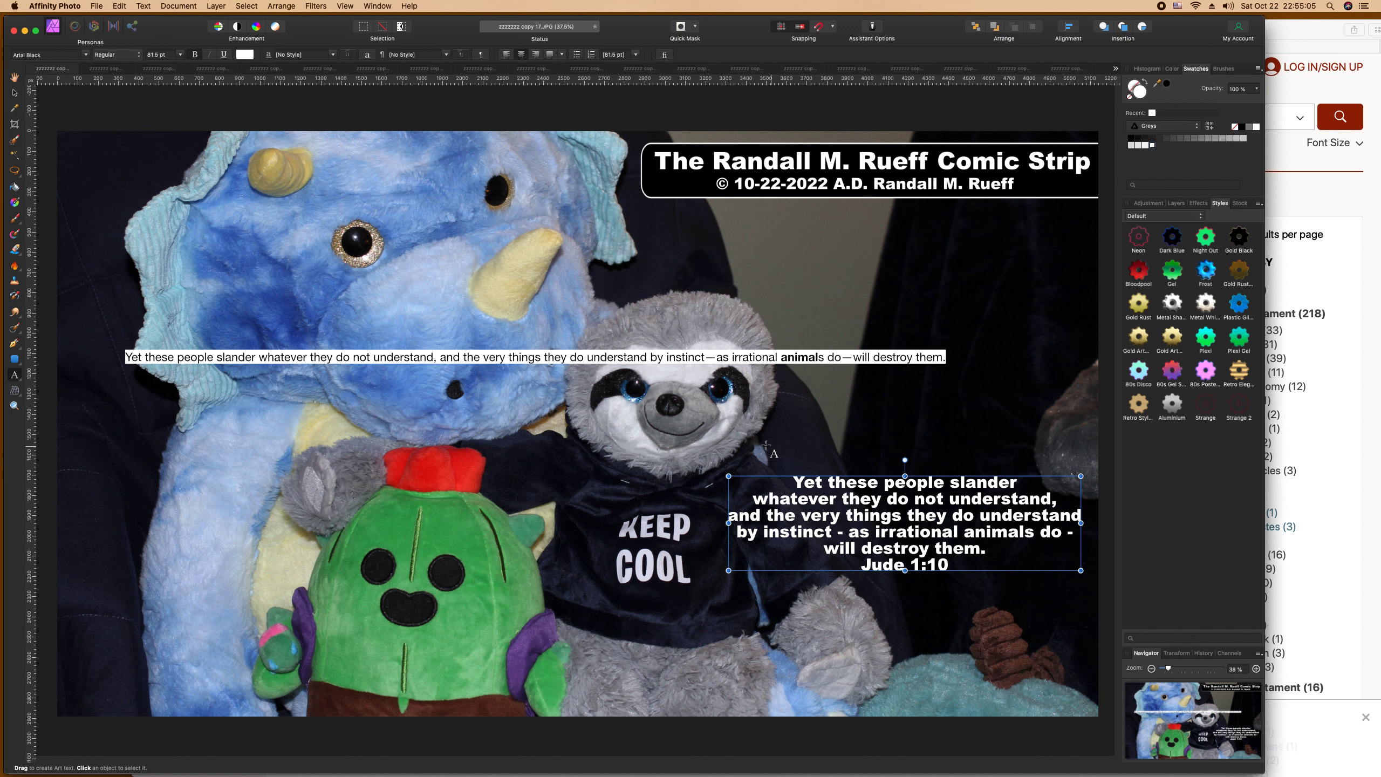
Step: Delete the pasted reference verse that runs across the plush toys' faces
key("Escape")
left_click(414, 360)
key("Delete")
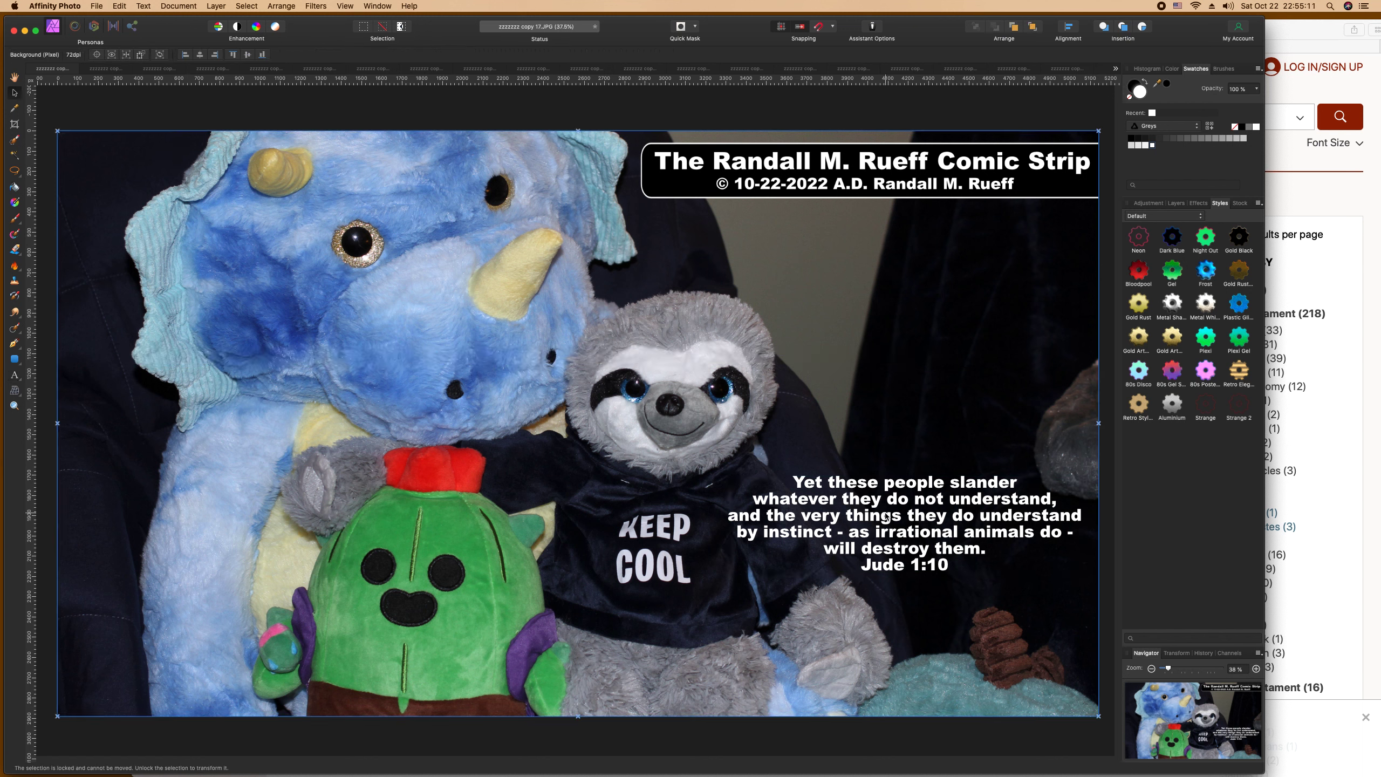
Step: Move the Jude 1:10 caption up beside the sloth's hoodie and save the image flattened
left_click_drag(886, 516, 874, 476)
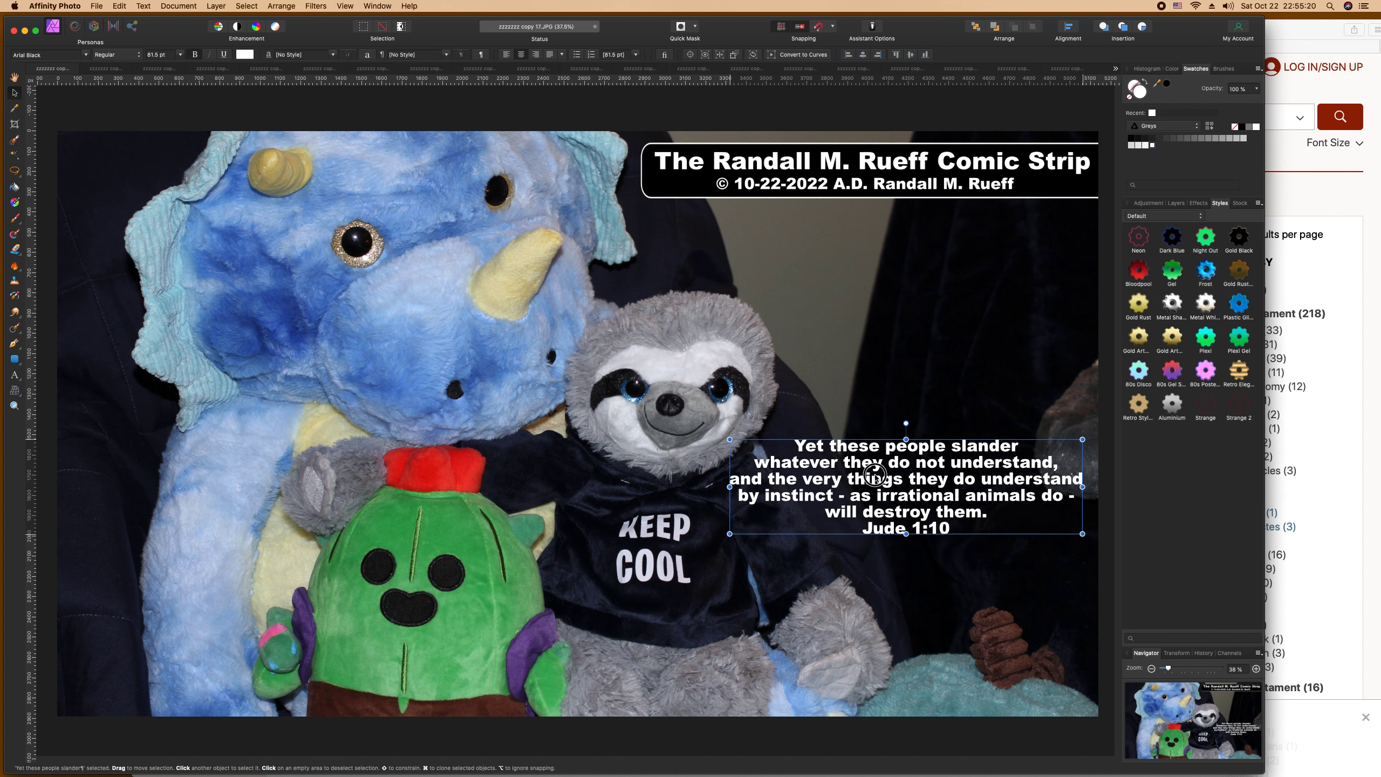
left_click(826, 381)
key("super+s")
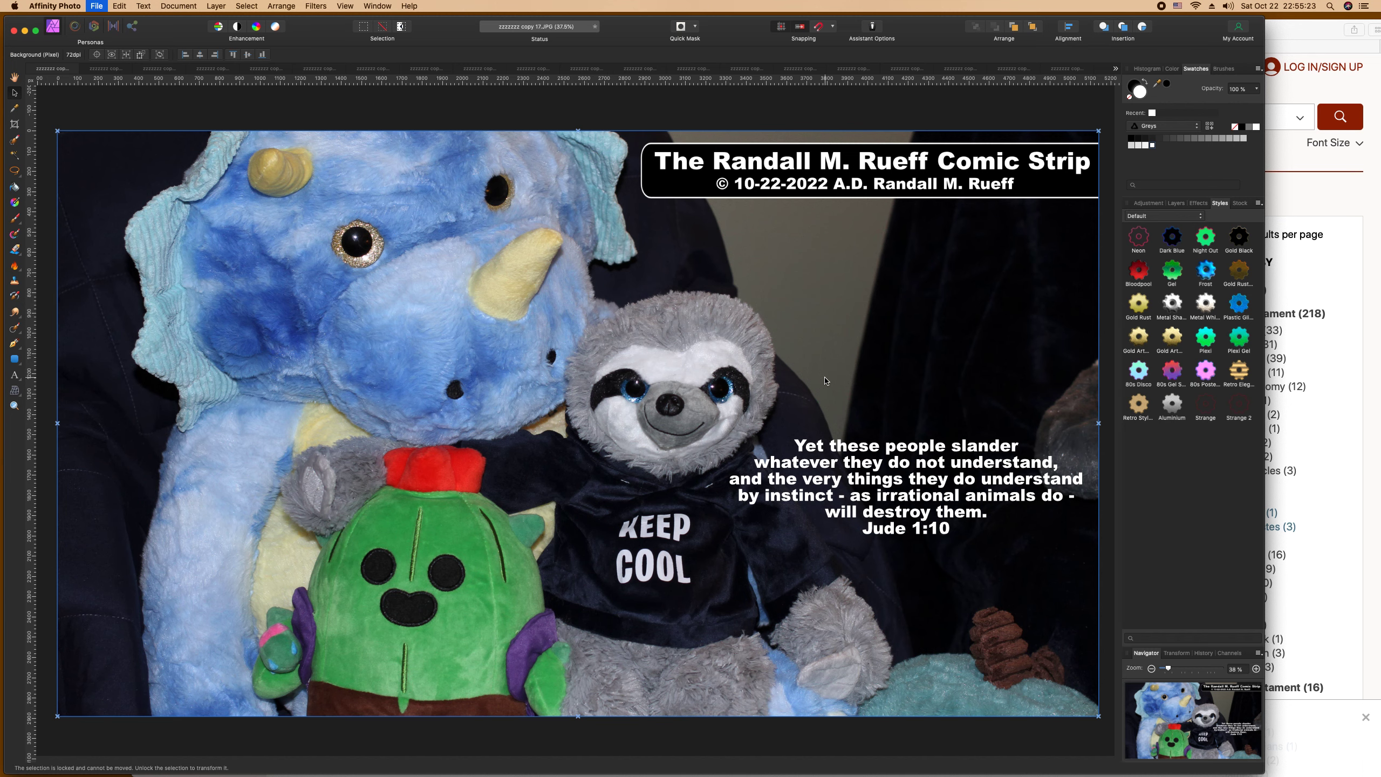
left_click(651, 249)
Step: Switch to Bible Gateway in Safari and narrow the "animal" results to the book of James
left_click(1330, 501)
scroll(1320, 525, "down", 5)
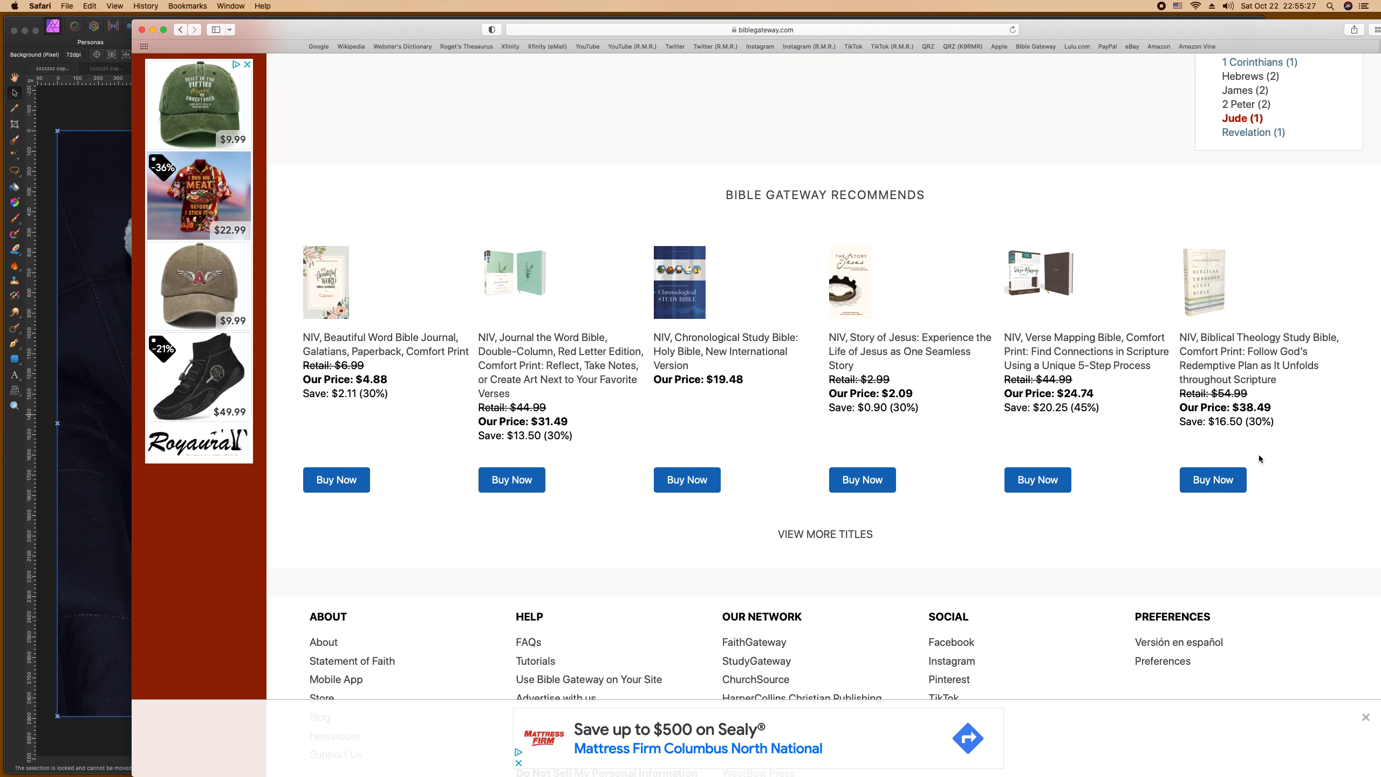
left_click(1236, 381)
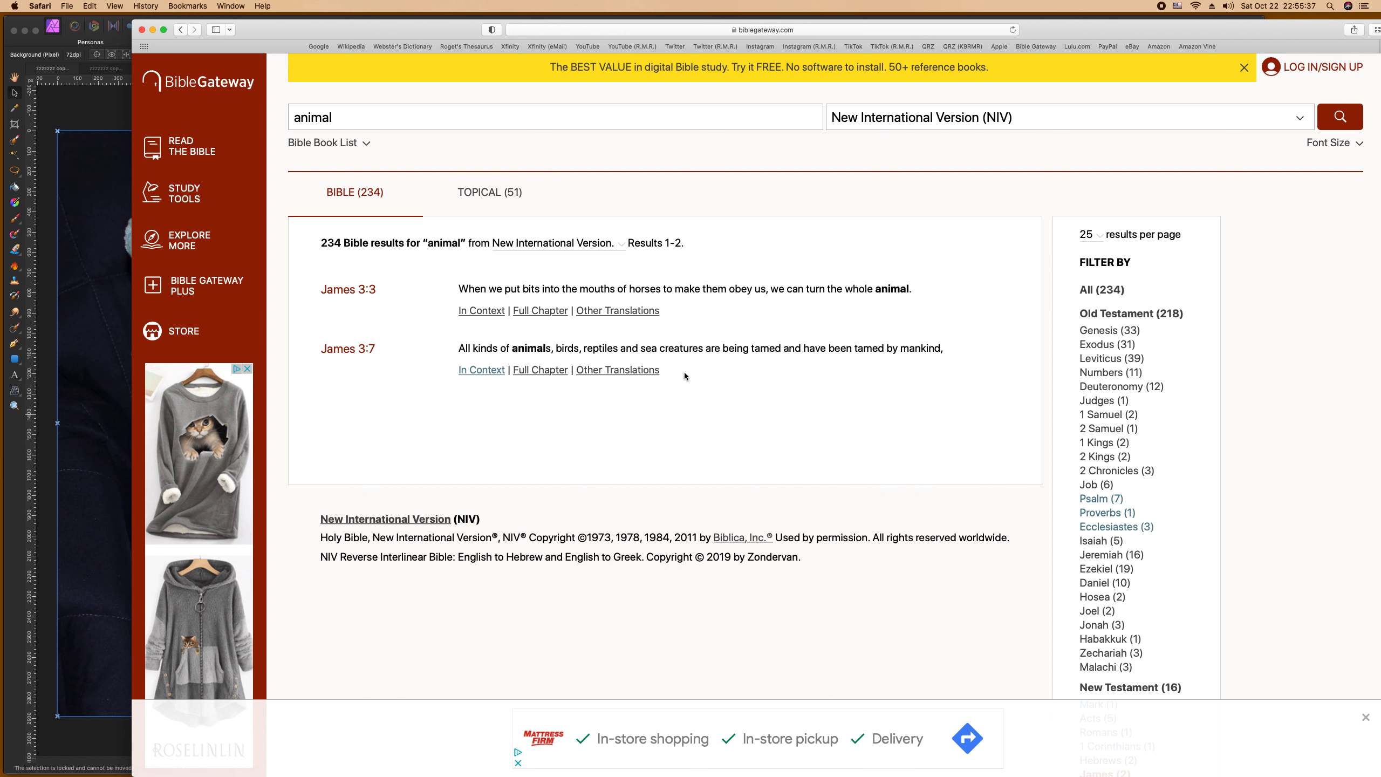
Step: Open James 3:7 in context and copy the text of verses 7 and 8
left_click(486, 369)
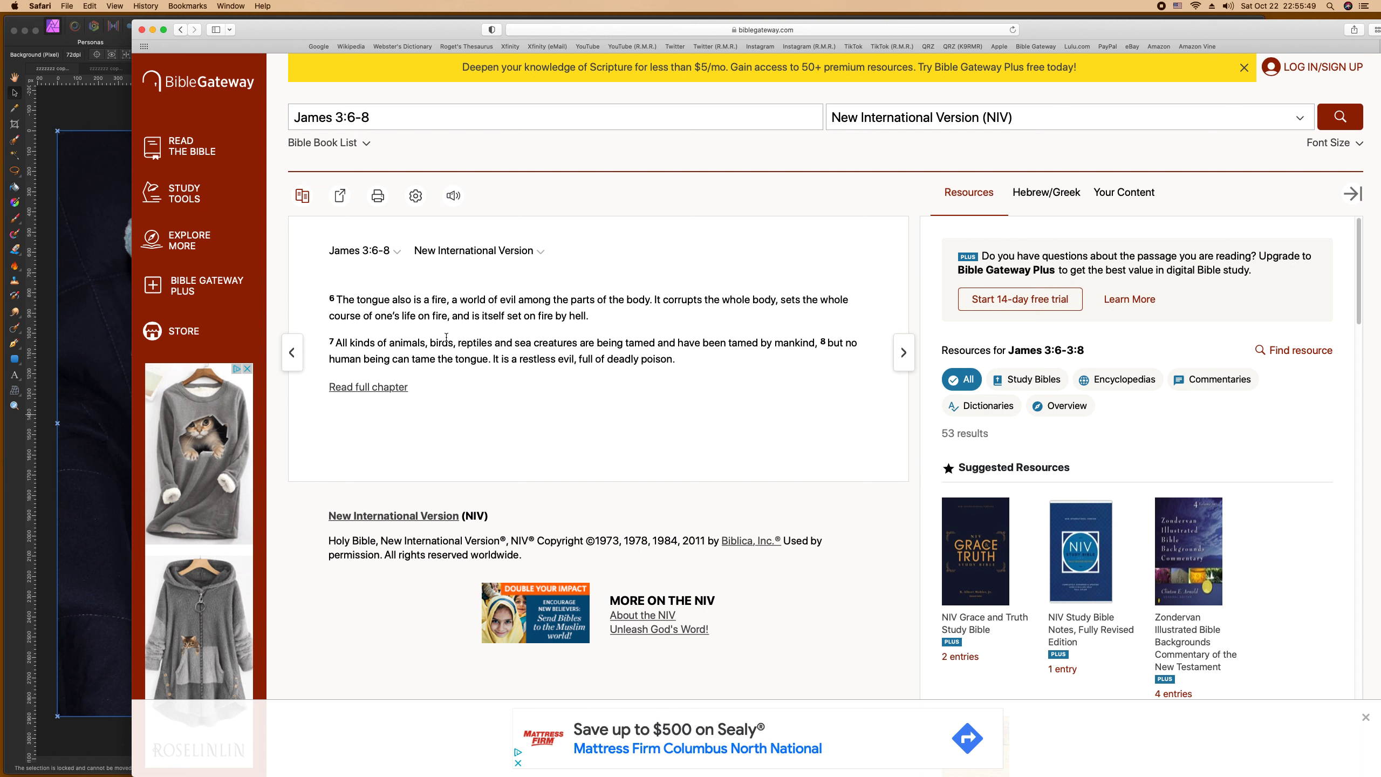
left_click_drag(338, 343, 670, 373)
key("super+c")
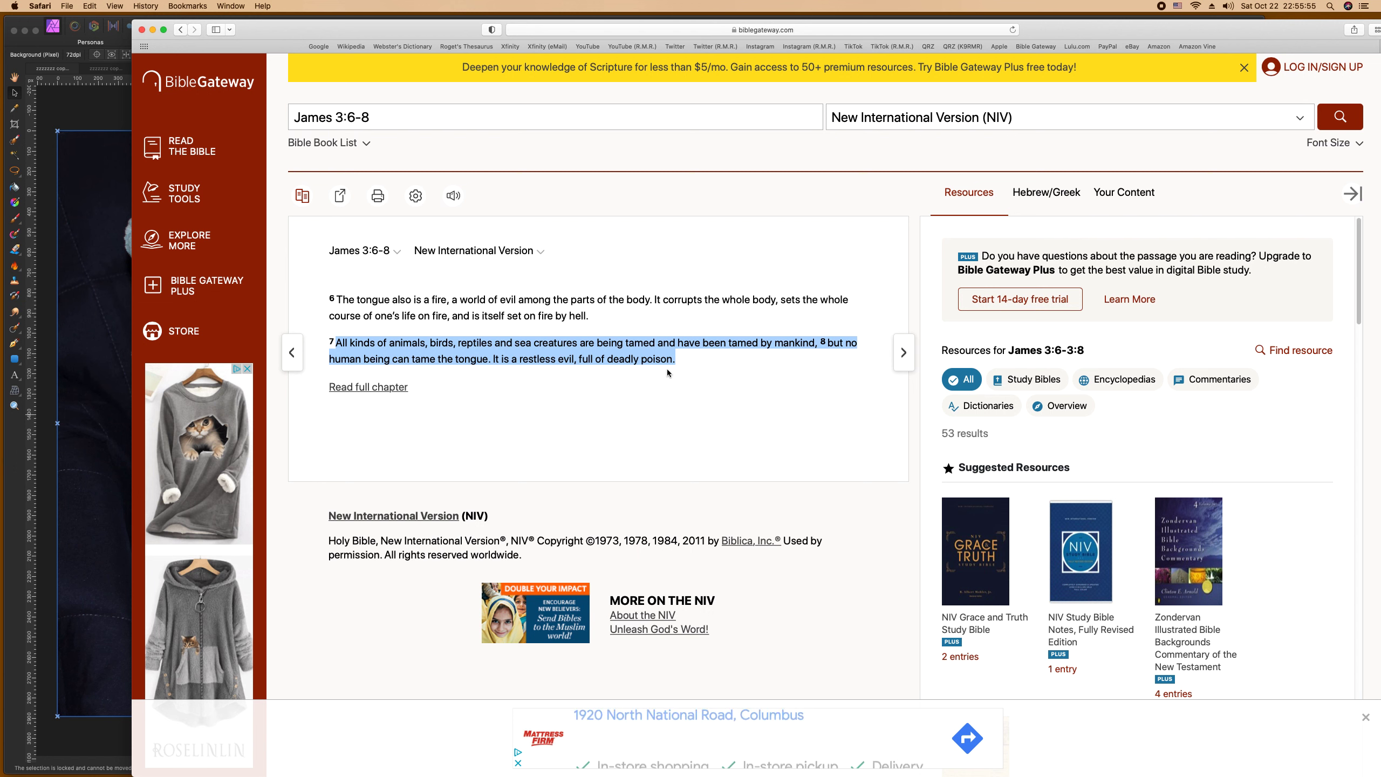
Step: Return to Affinity Photo, bring up the next uncaptioned photo, and paste the copied verses as artistic text across the dinosaur's face
left_click(80, 272)
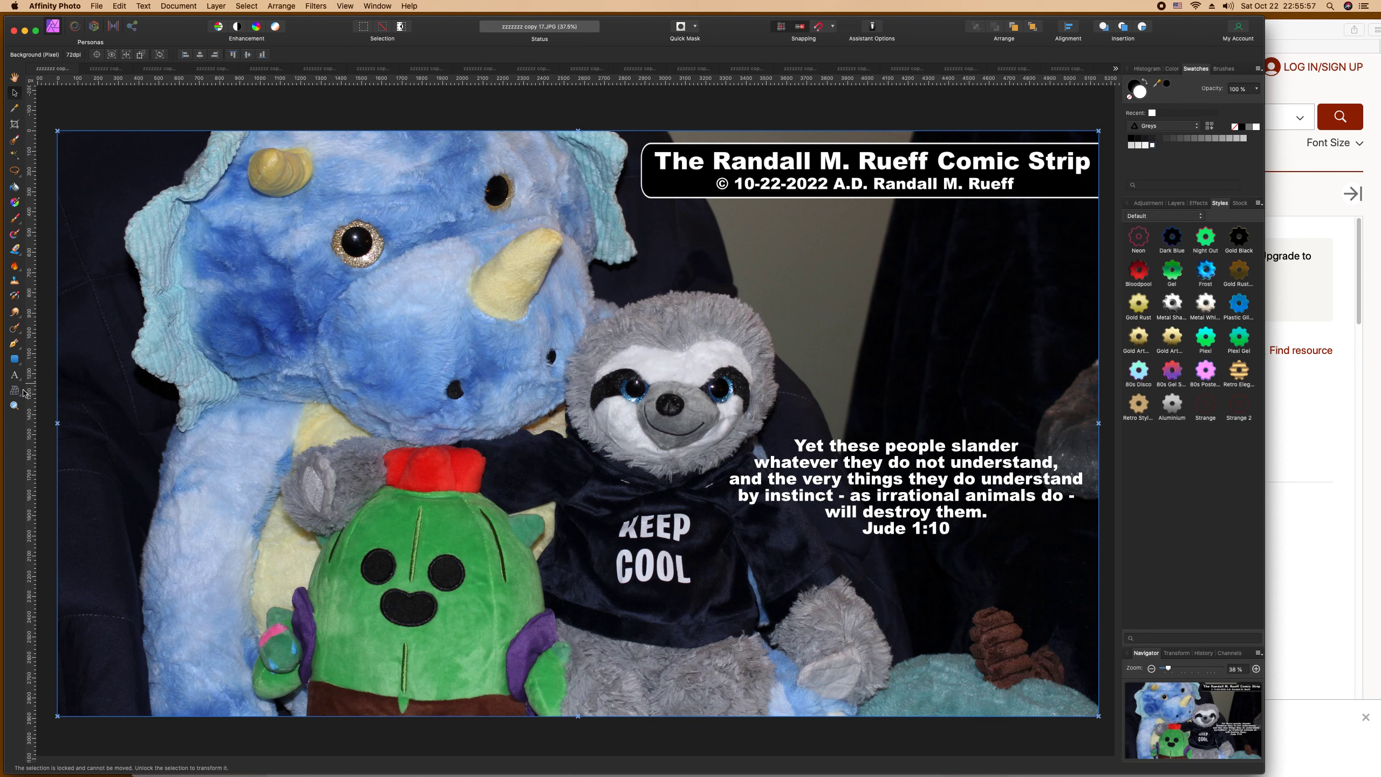
left_click(31, 68)
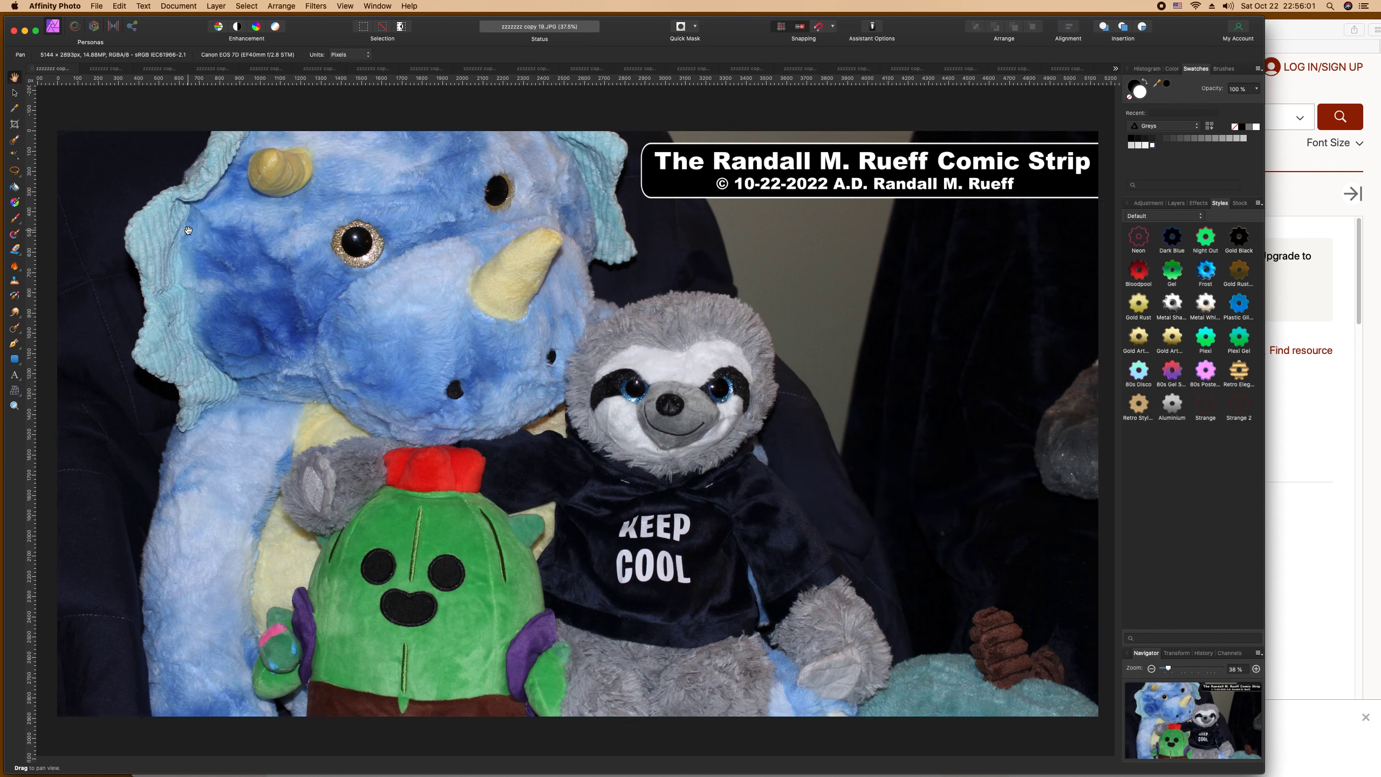
left_click(21, 381)
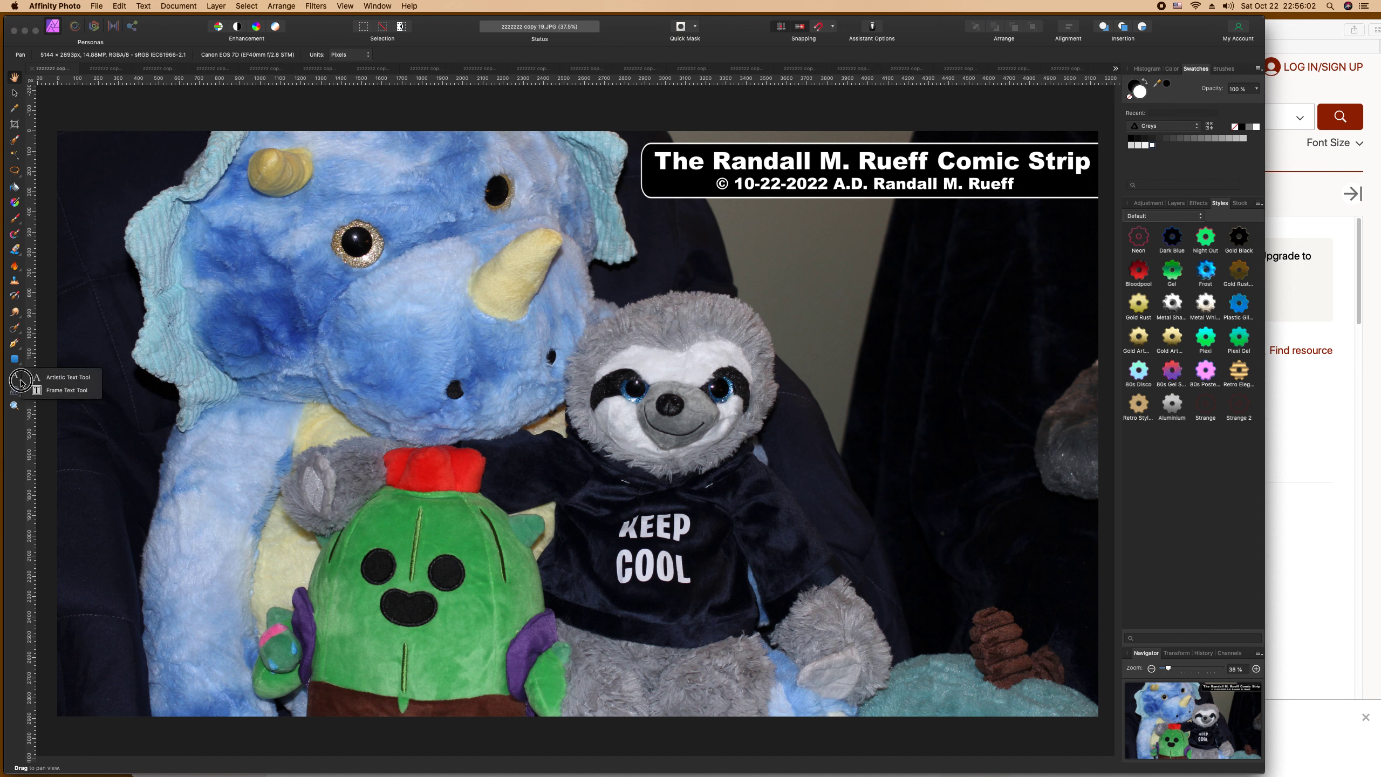
left_click(51, 390)
left_click(22, 381)
left_click(52, 378)
left_click_drag(158, 332, 177, 376)
key("super+v")
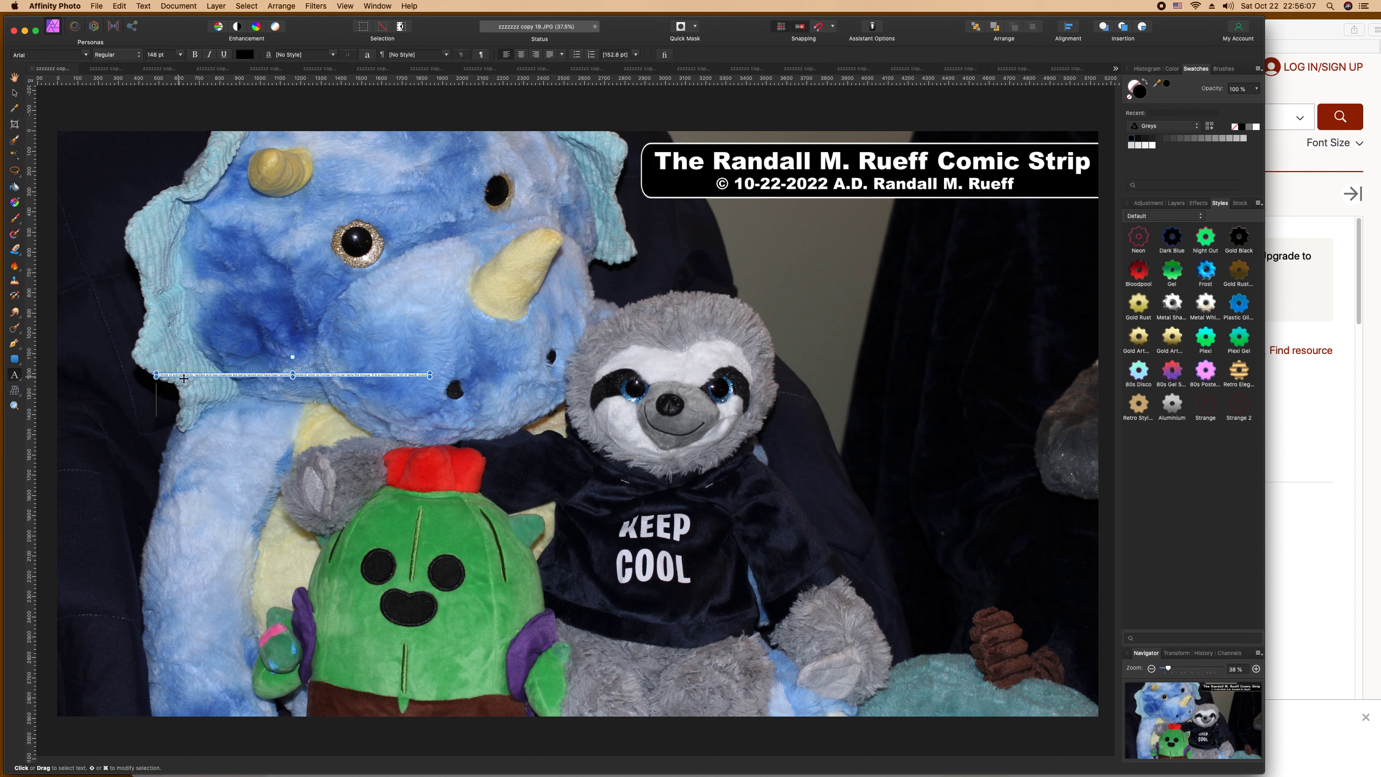
Step: Add a new artistic text reading "James 3:7-8" at about 87 pt on the sloth's hoodie, and select it
left_click_drag(430, 381, 695, 508)
type("tame")
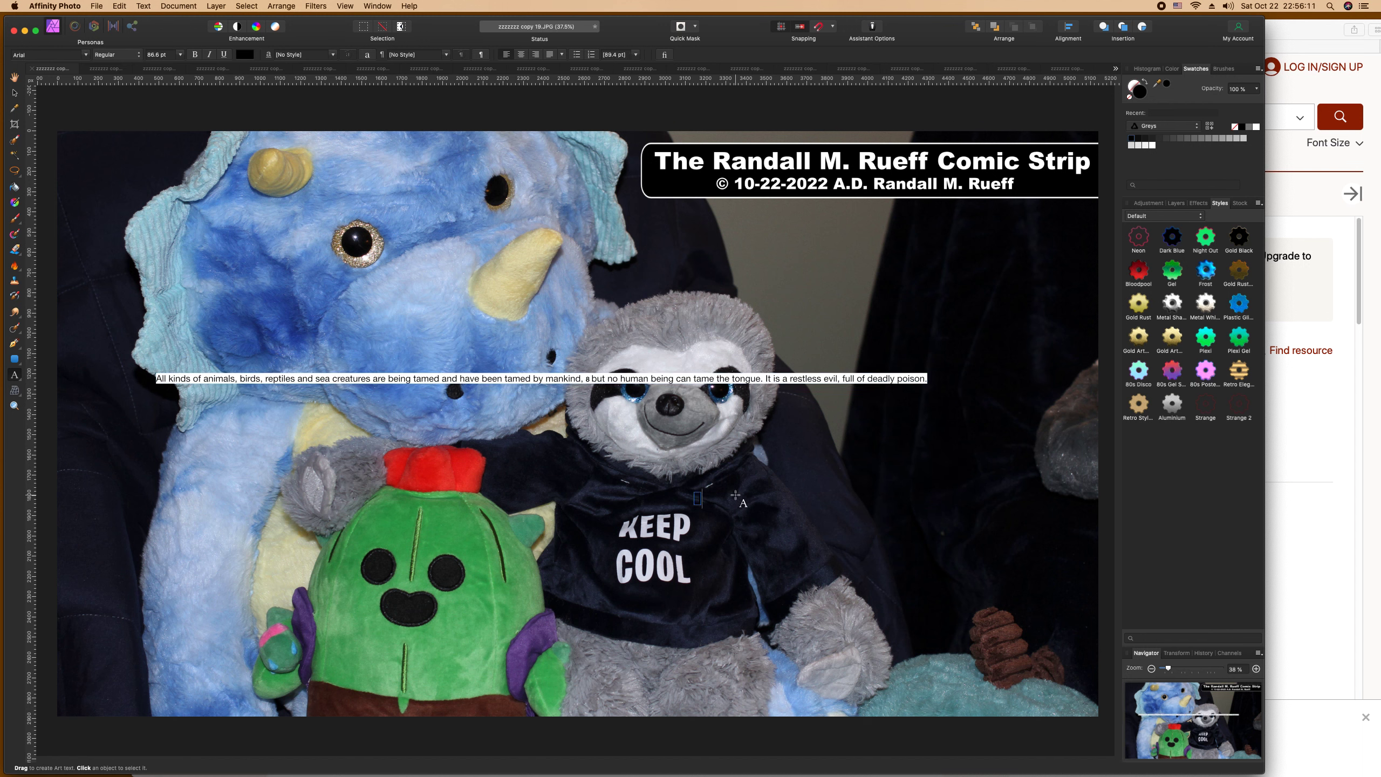
type("s 3:7-8")
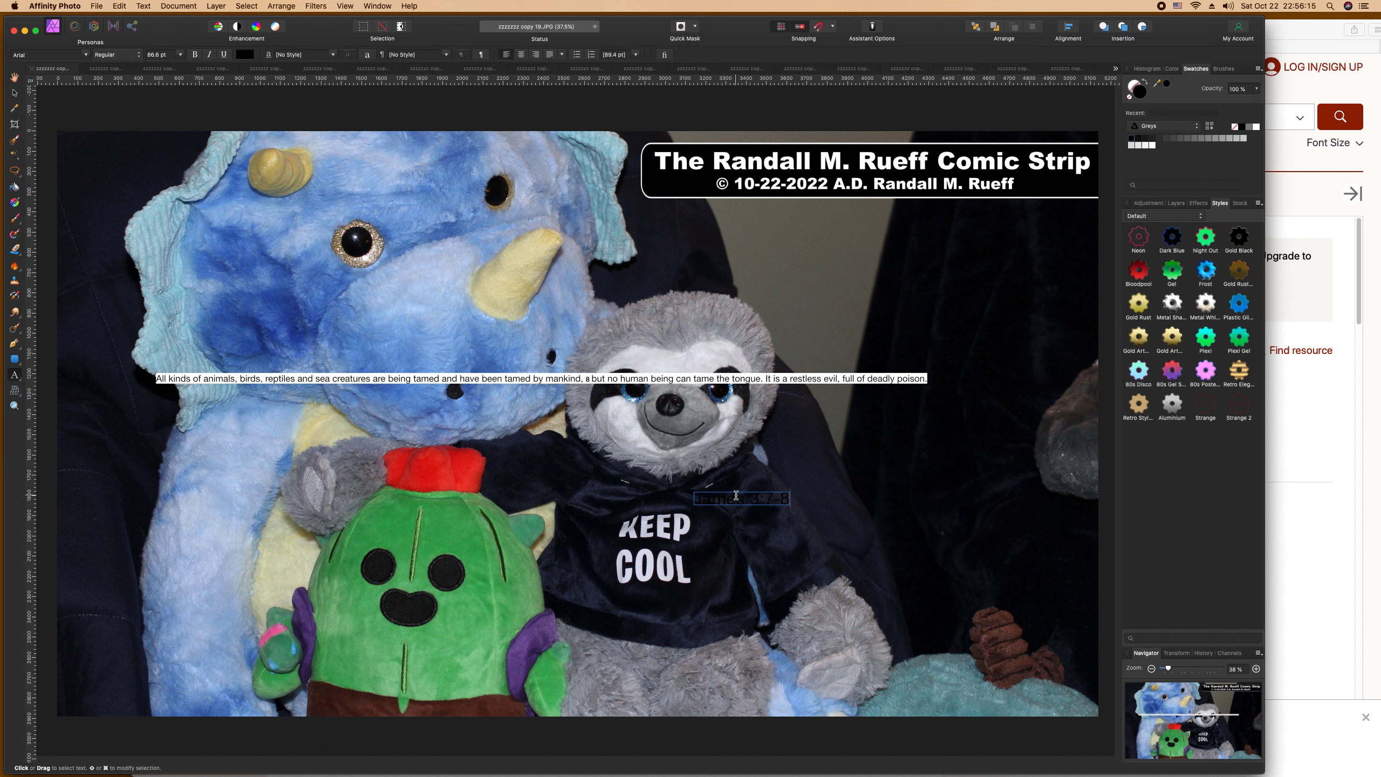
key("Escape")
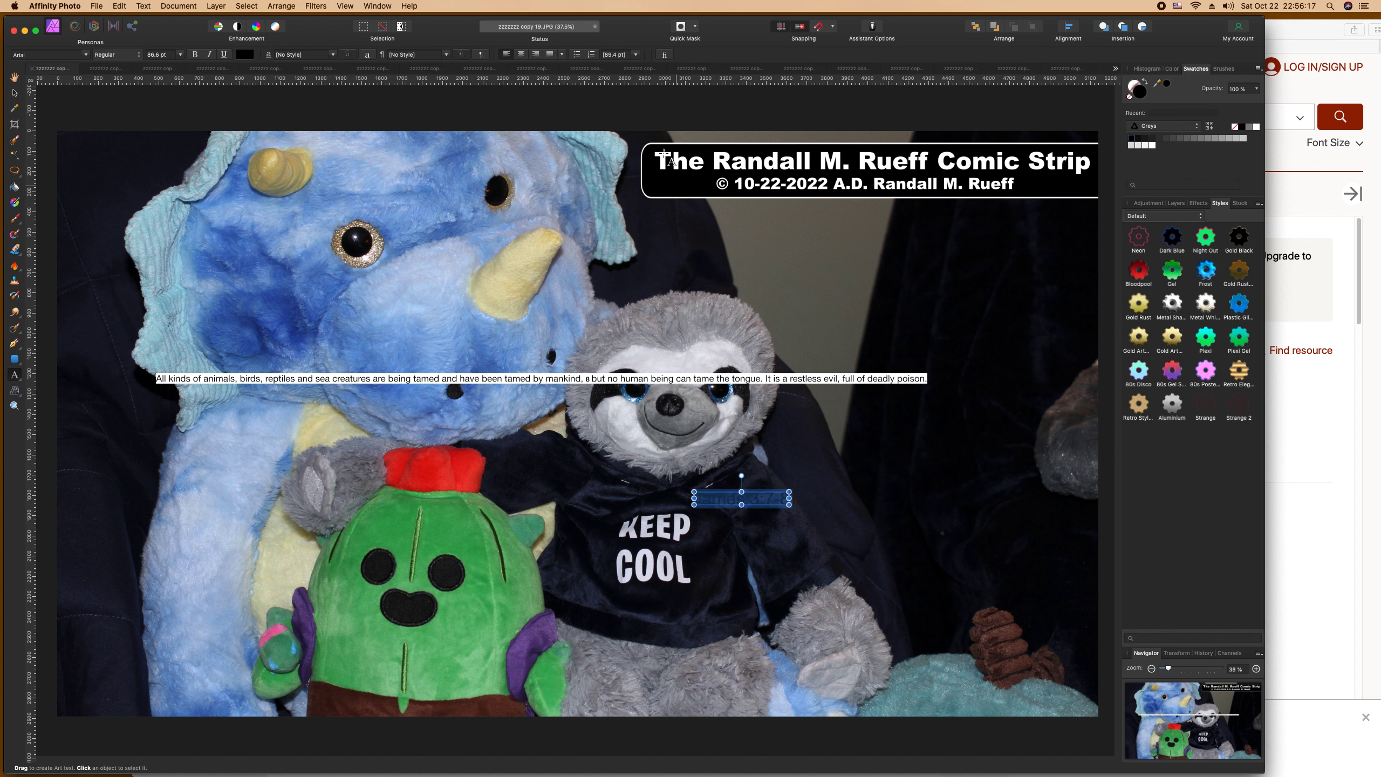
Step: Color the "James 3:7-8" text white and set its font to Arial Black
left_click(246, 55)
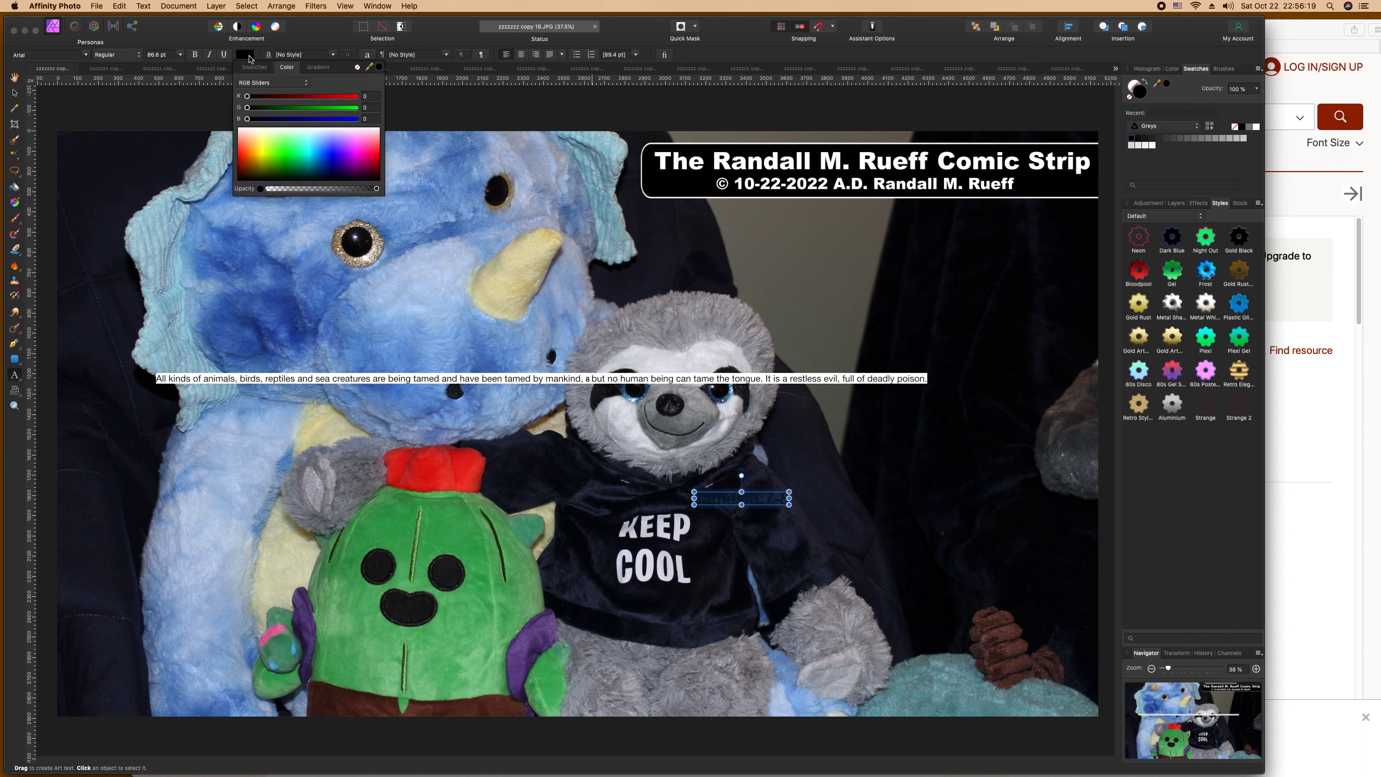
left_click(310, 130)
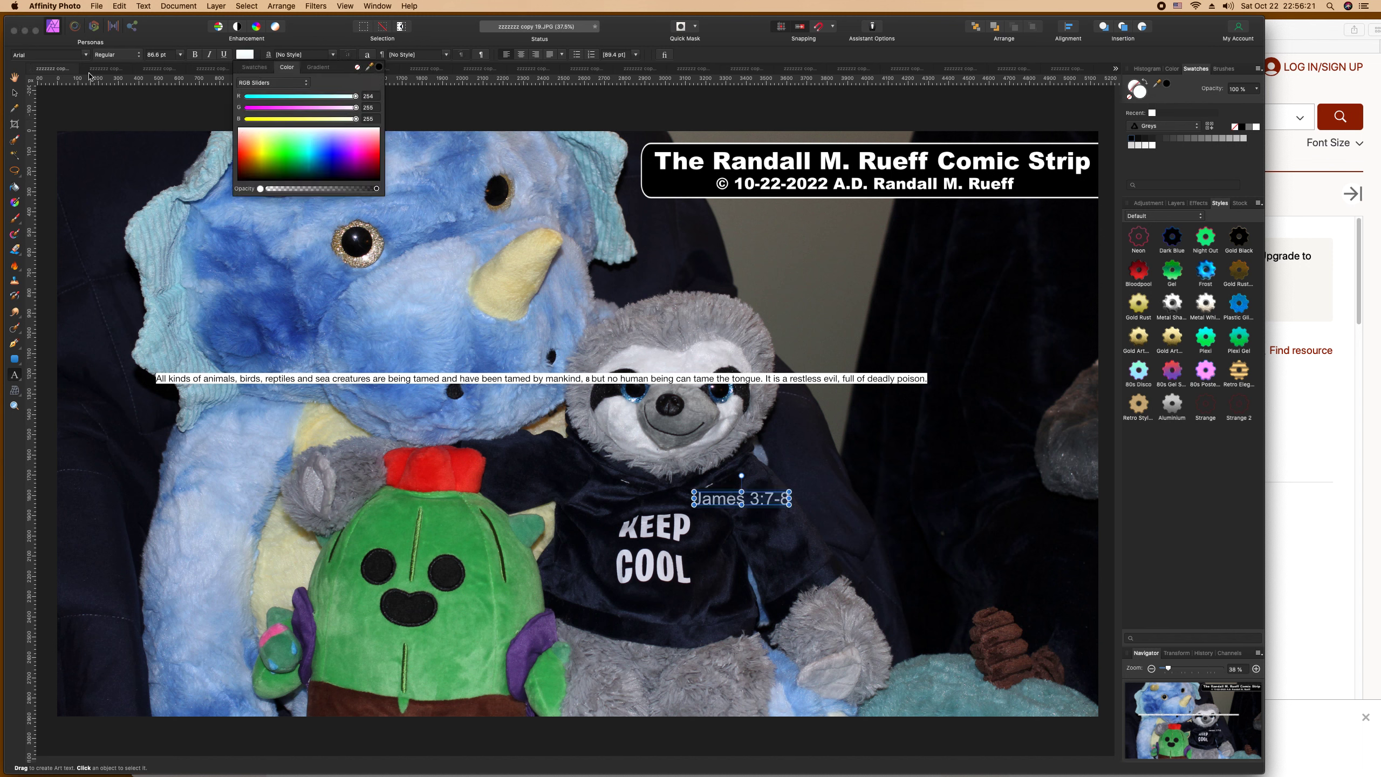
left_click(86, 55)
left_click(49, 249)
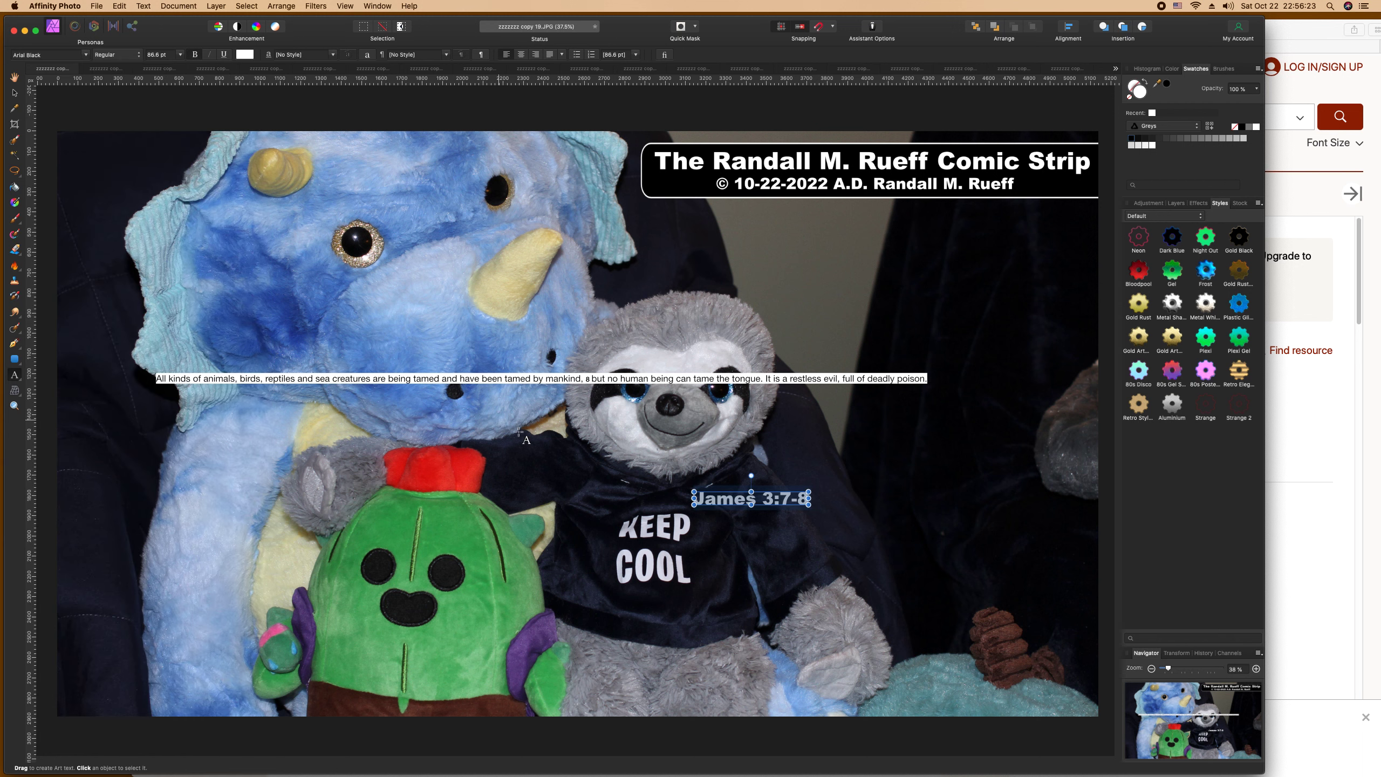
Step: Insert "All kinds of animals, birds, reptiles and sea creatures" in front of "James 3:7-8" in the caption
left_click(701, 499)
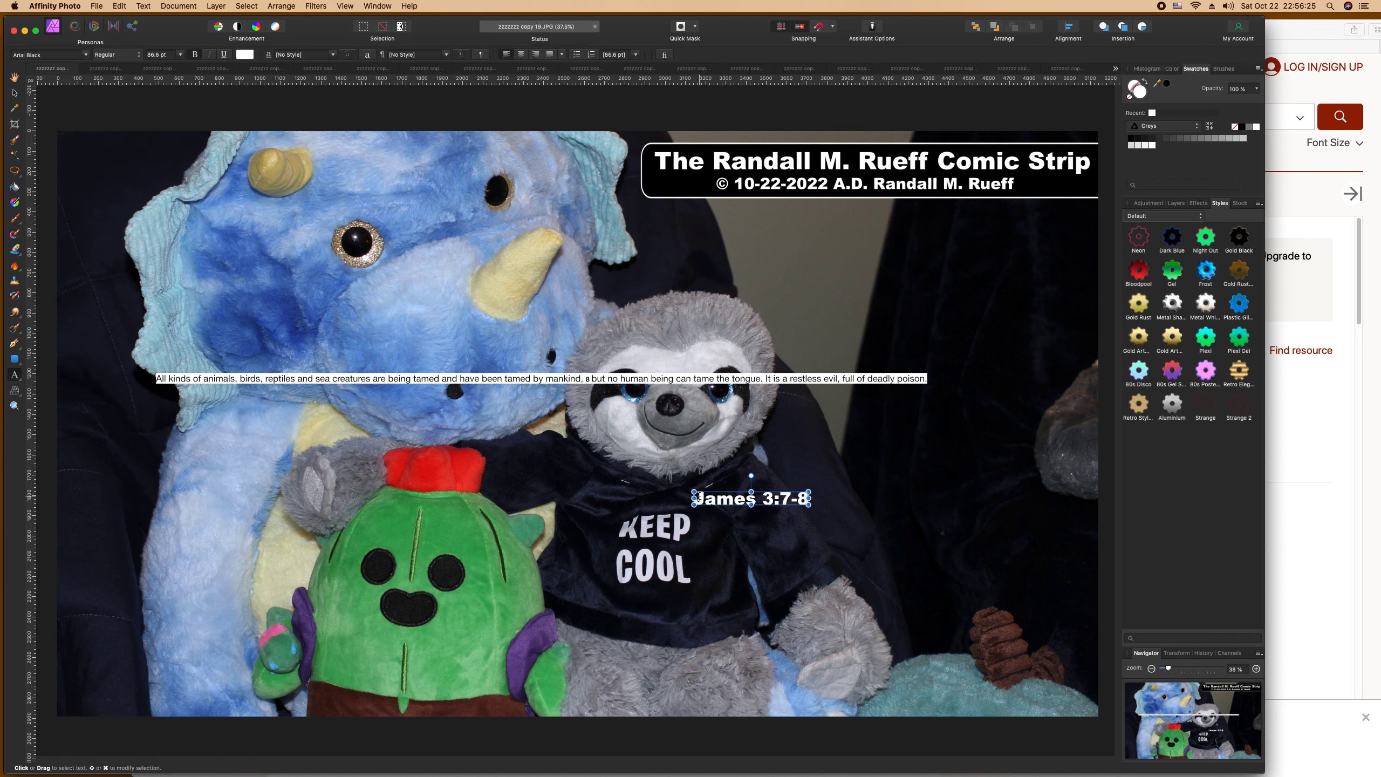
type("All kinds o")
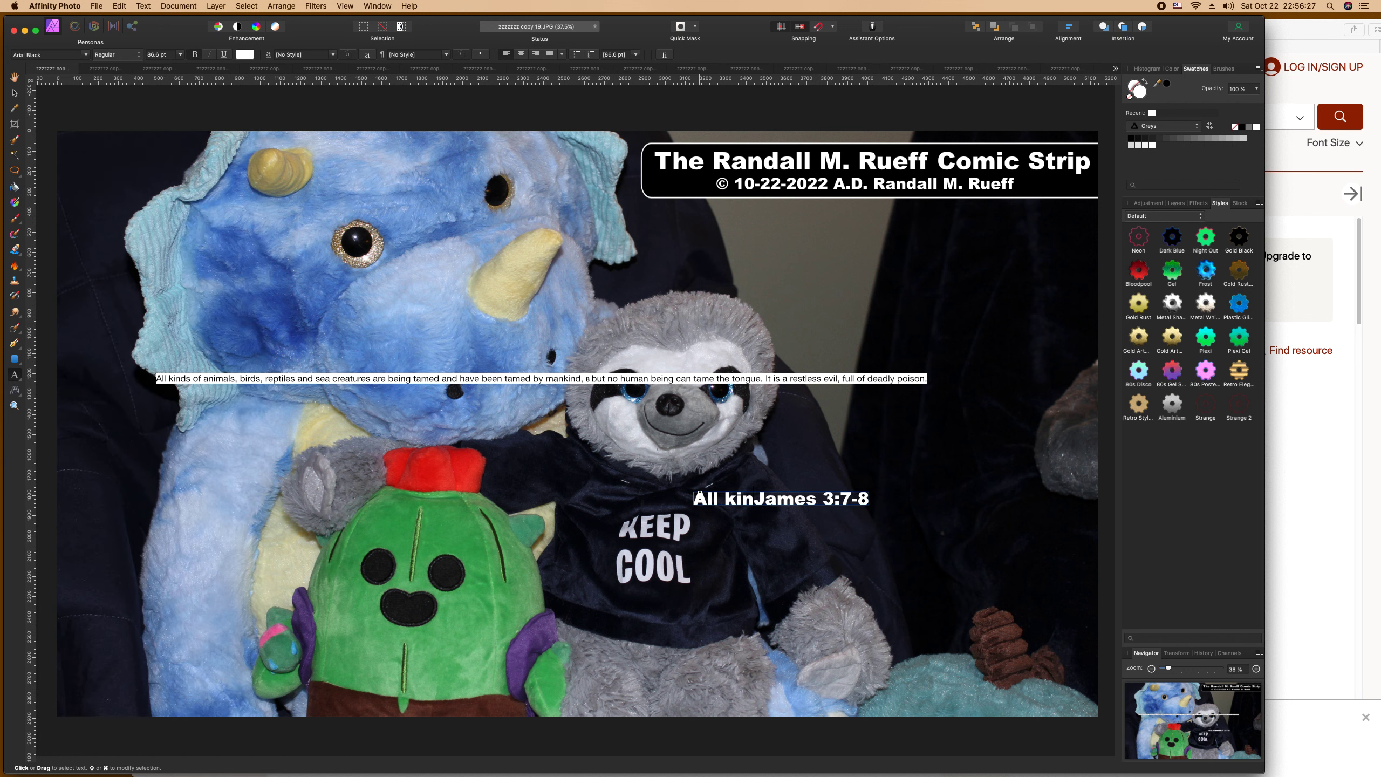
type("f animals, birds")
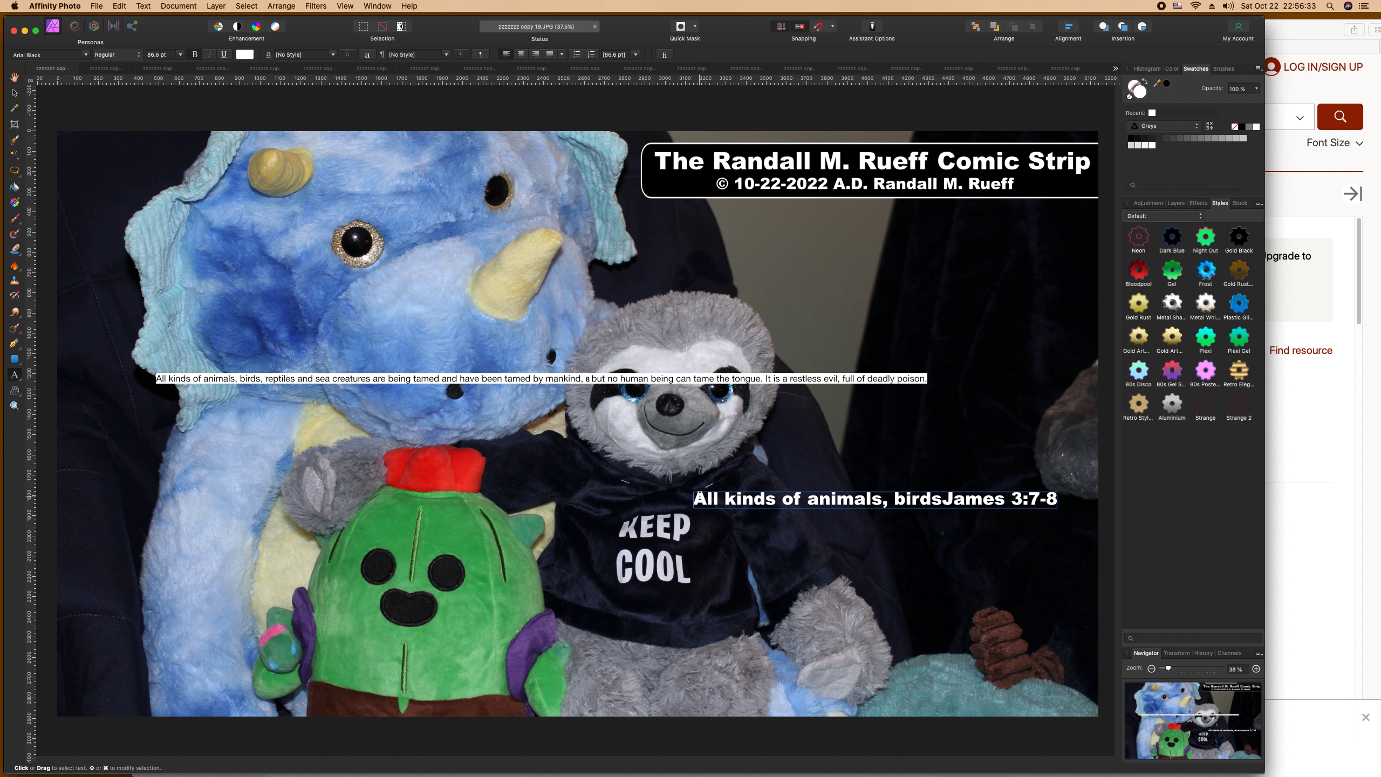
type(", reptil")
type("es")
type(" and sea")
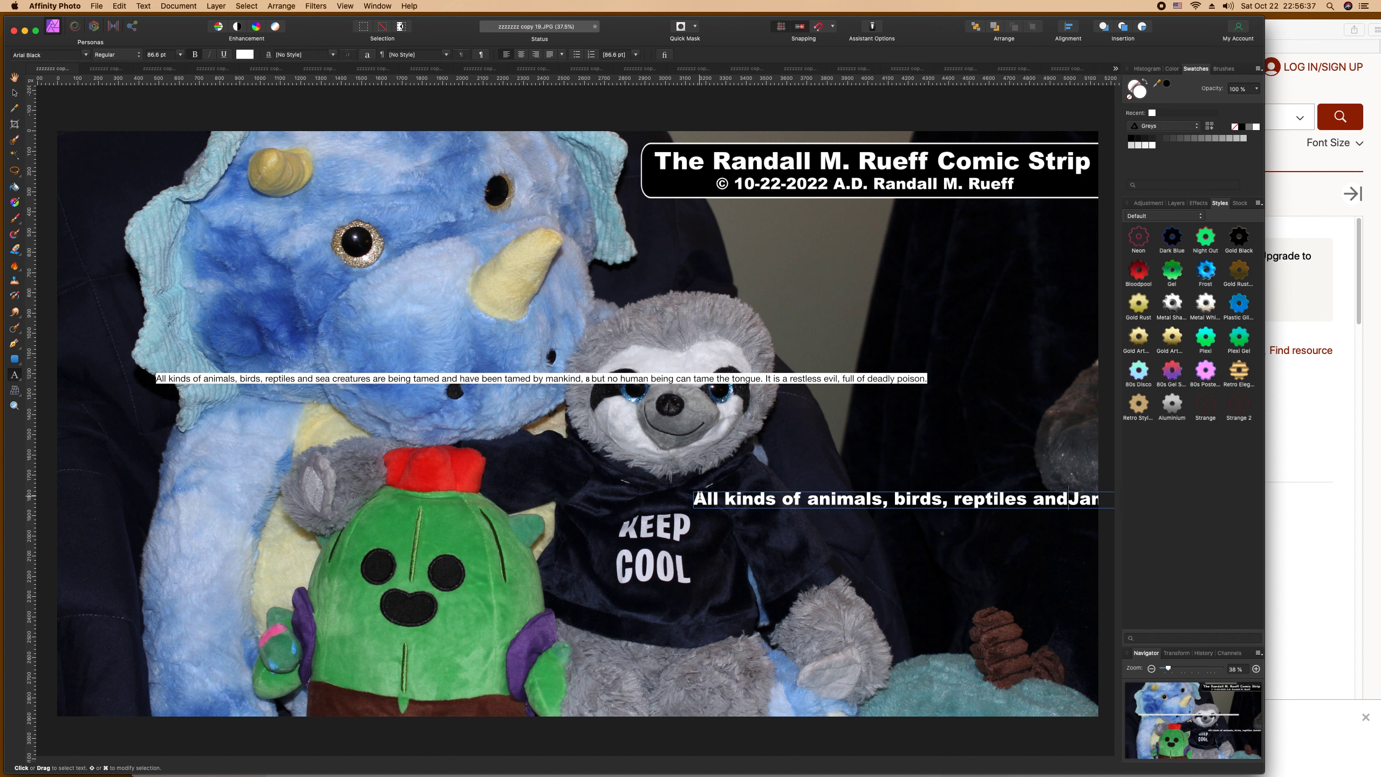
type(" creatures")
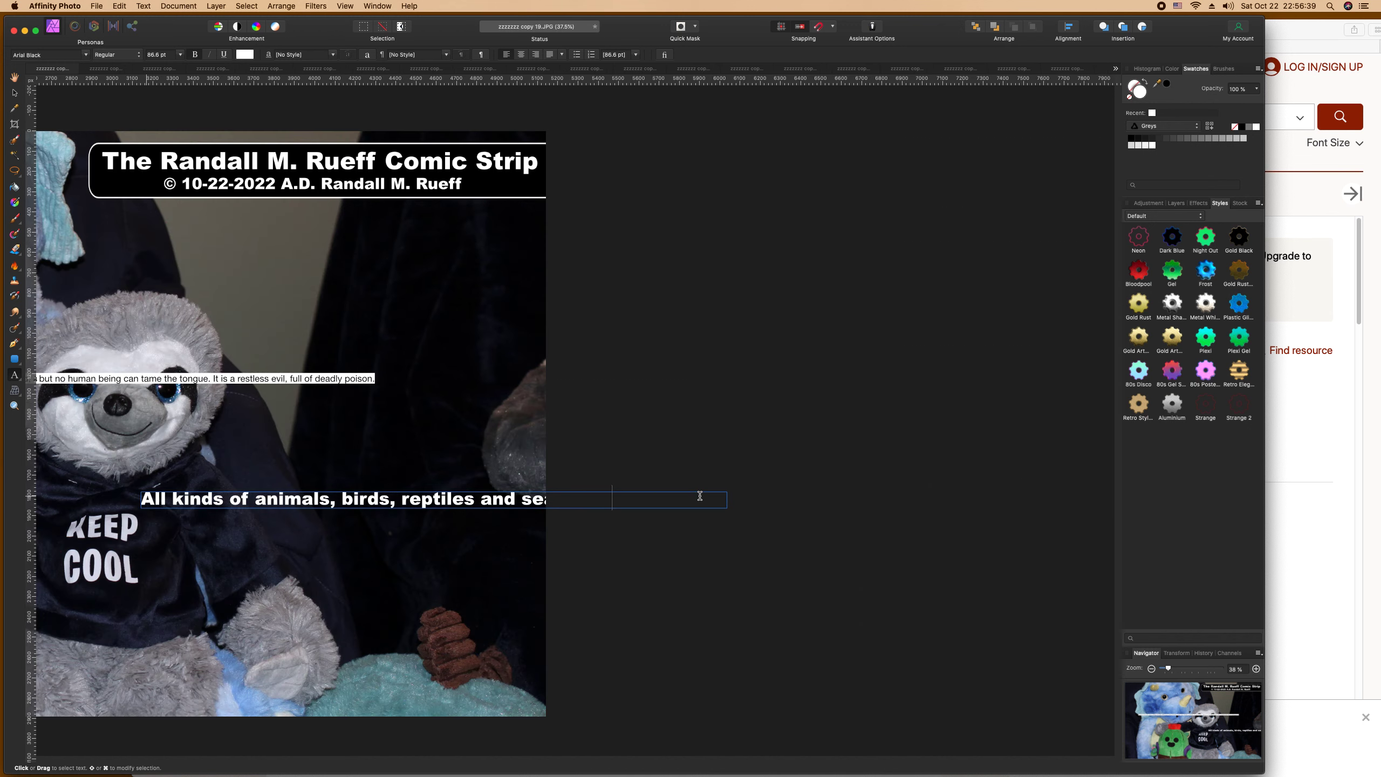
key("Escape")
double_click(14, 77)
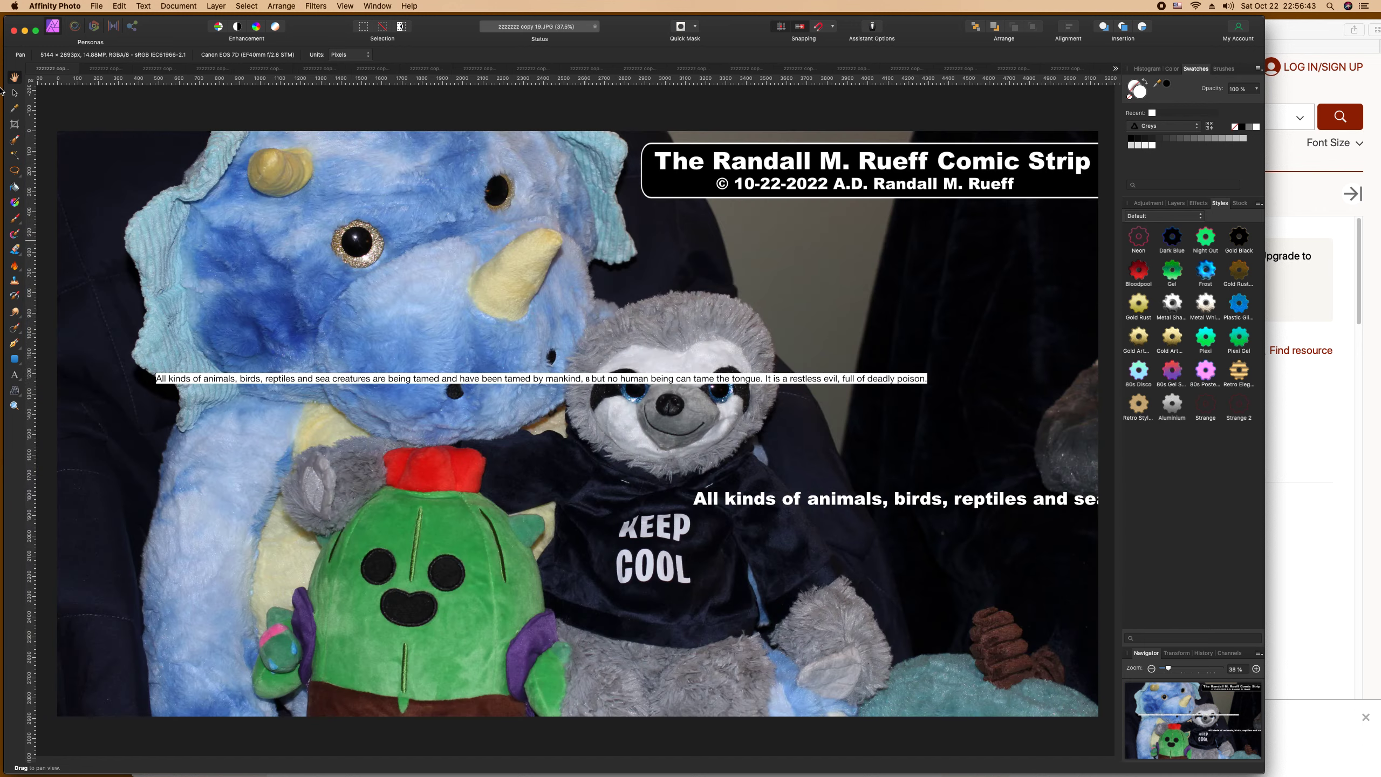
Step: Move the white caption left so it fits within the photo, and put "James 3:7-8" on its own line
left_click(13, 94)
left_click_drag(829, 500, 444, 479)
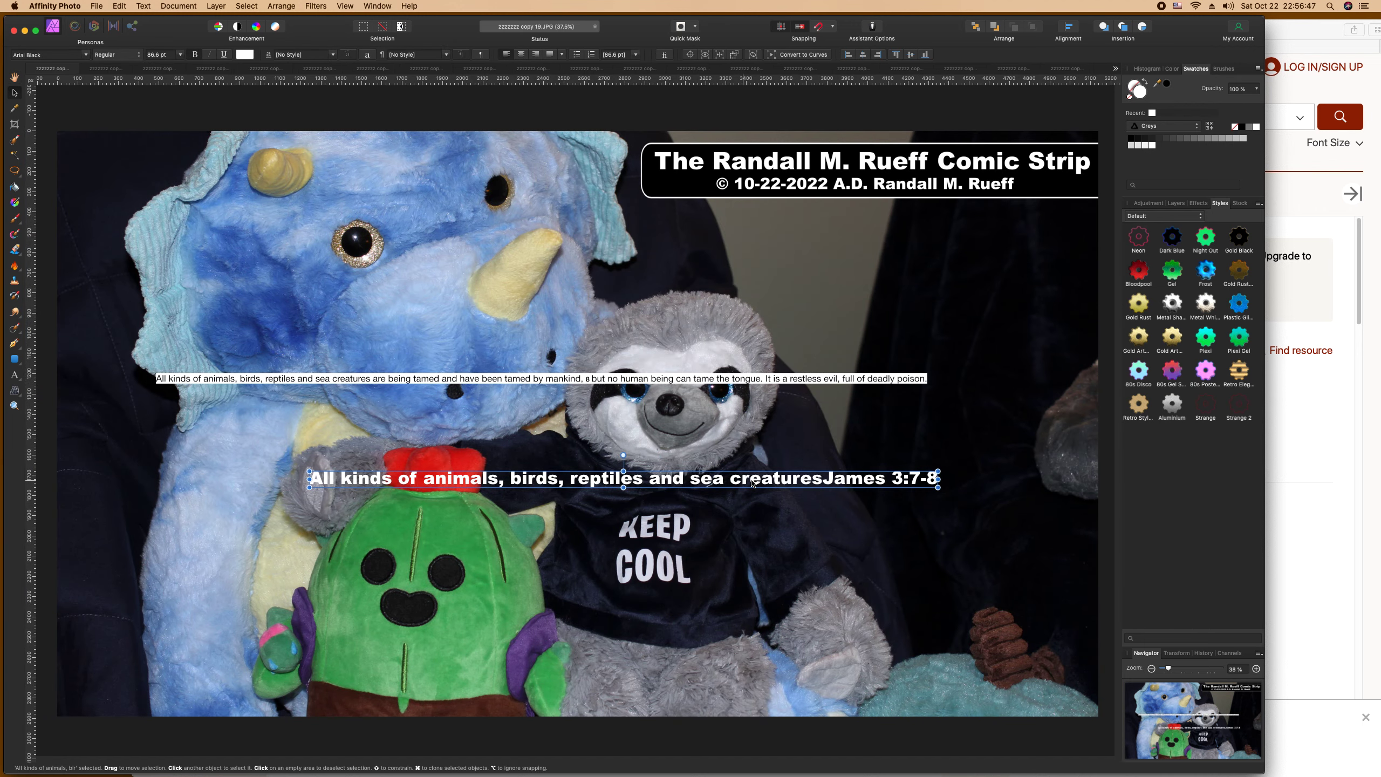
double_click(817, 480)
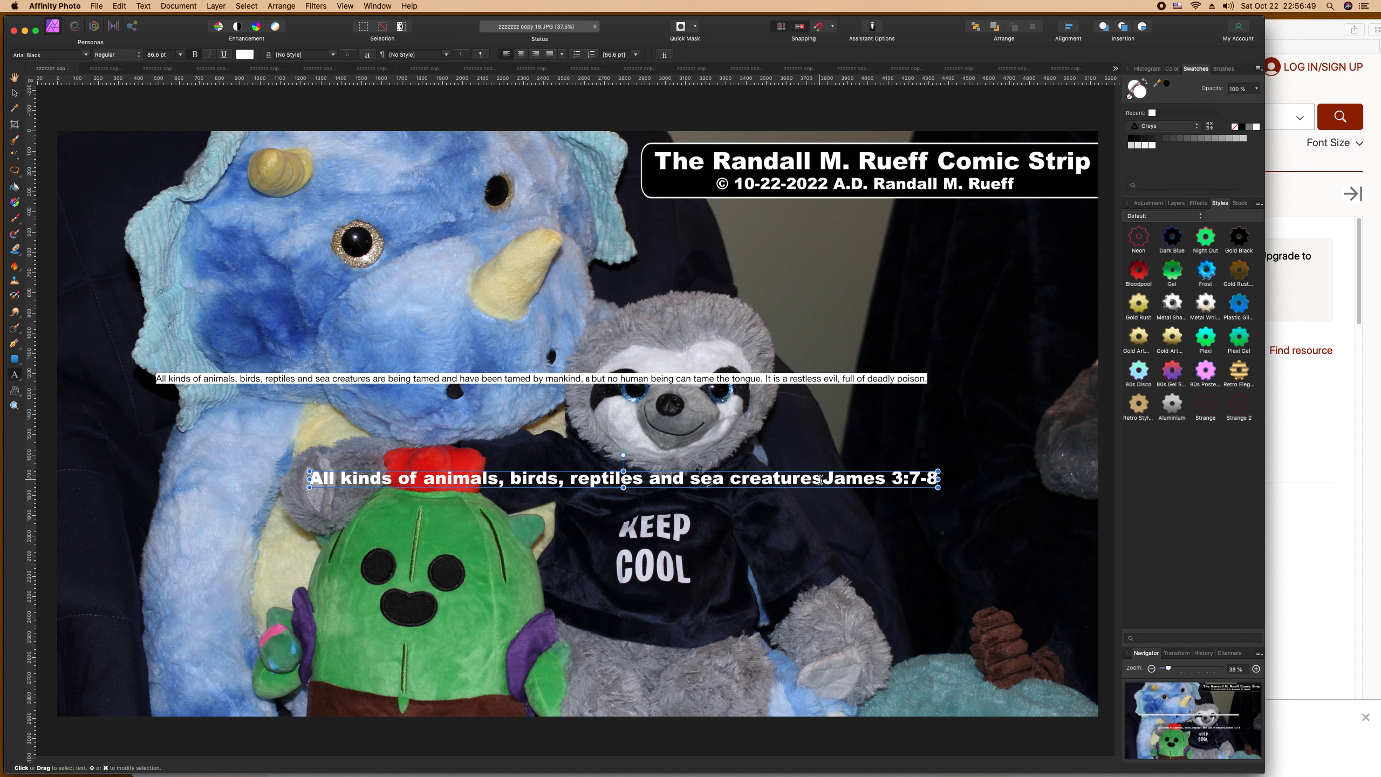
key("Return")
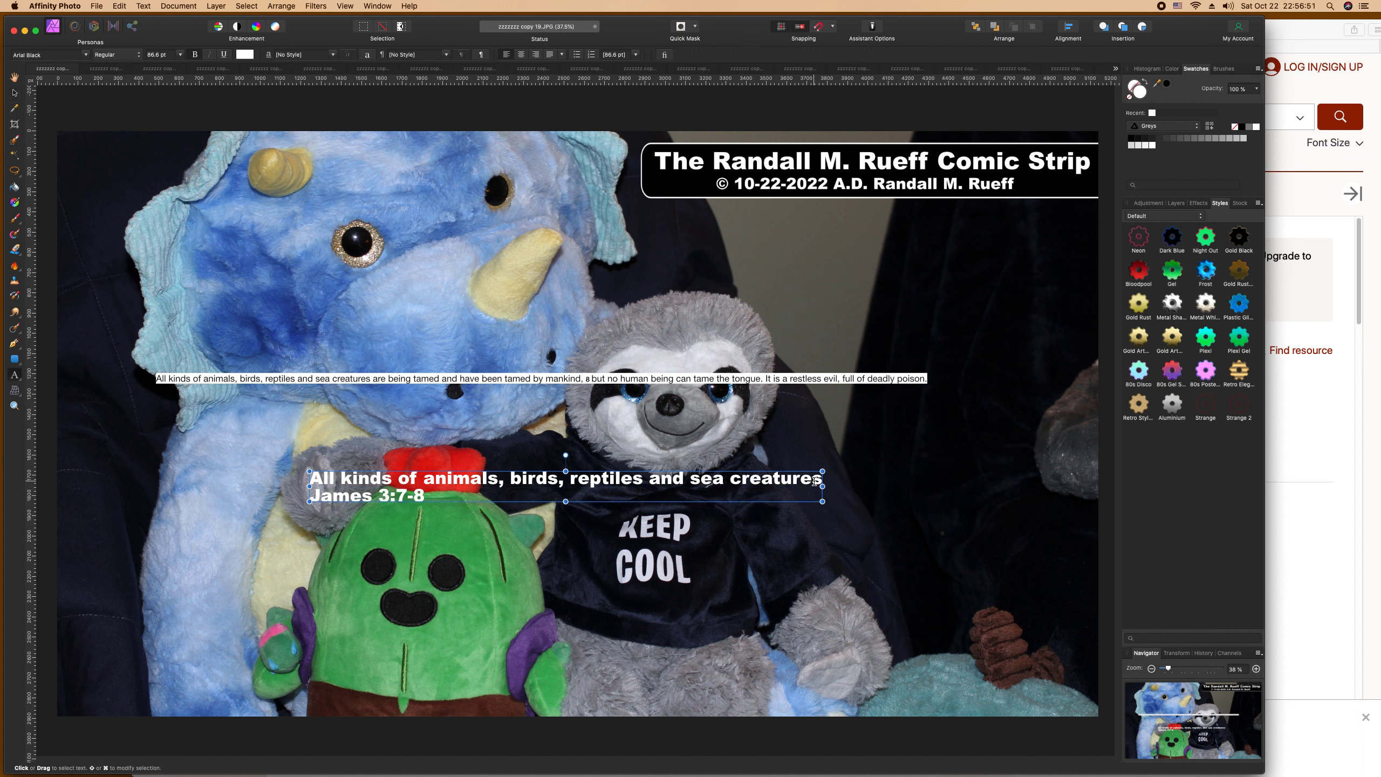
Step: Complete the caption's first line with "are being tamed by mankind" after "sea creatures"
type("are bdeing tamed")
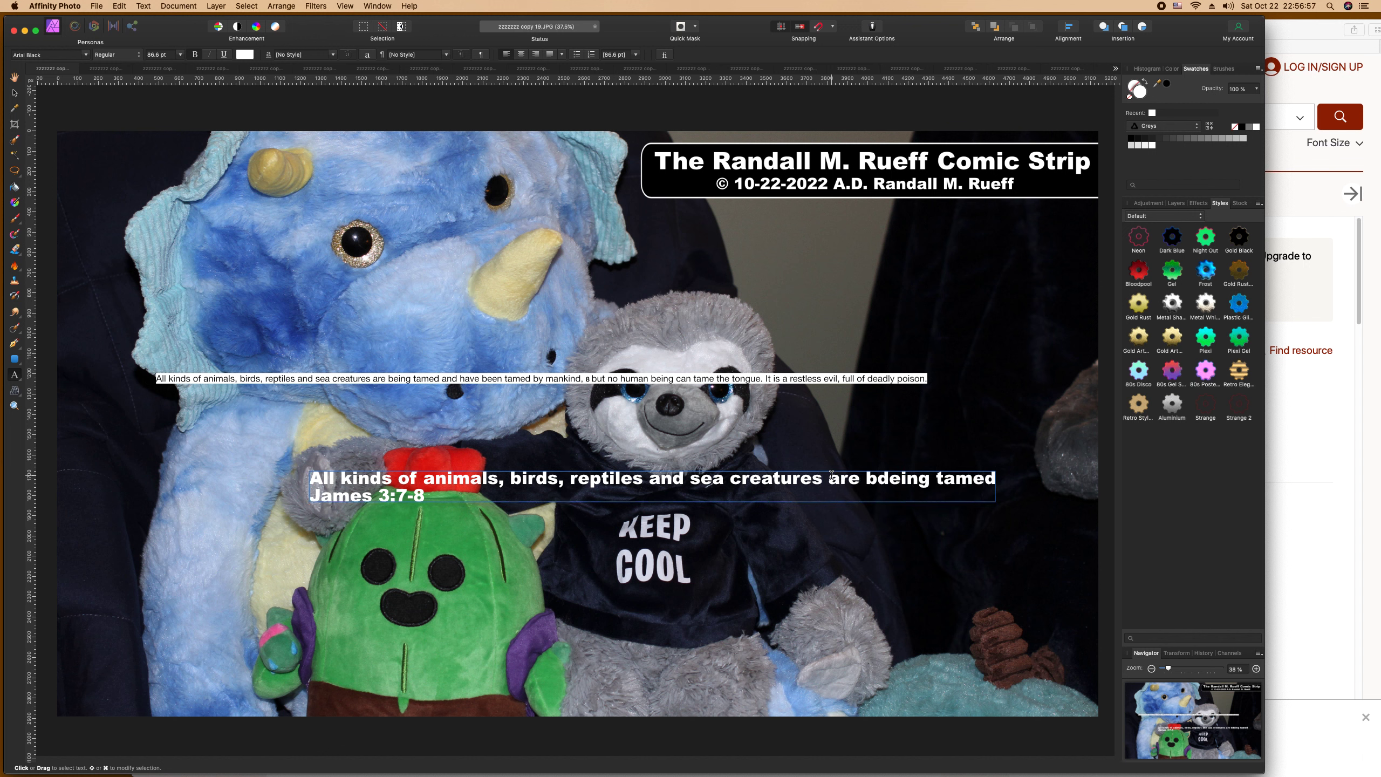
type(" by")
type(" mankin")
type("d")
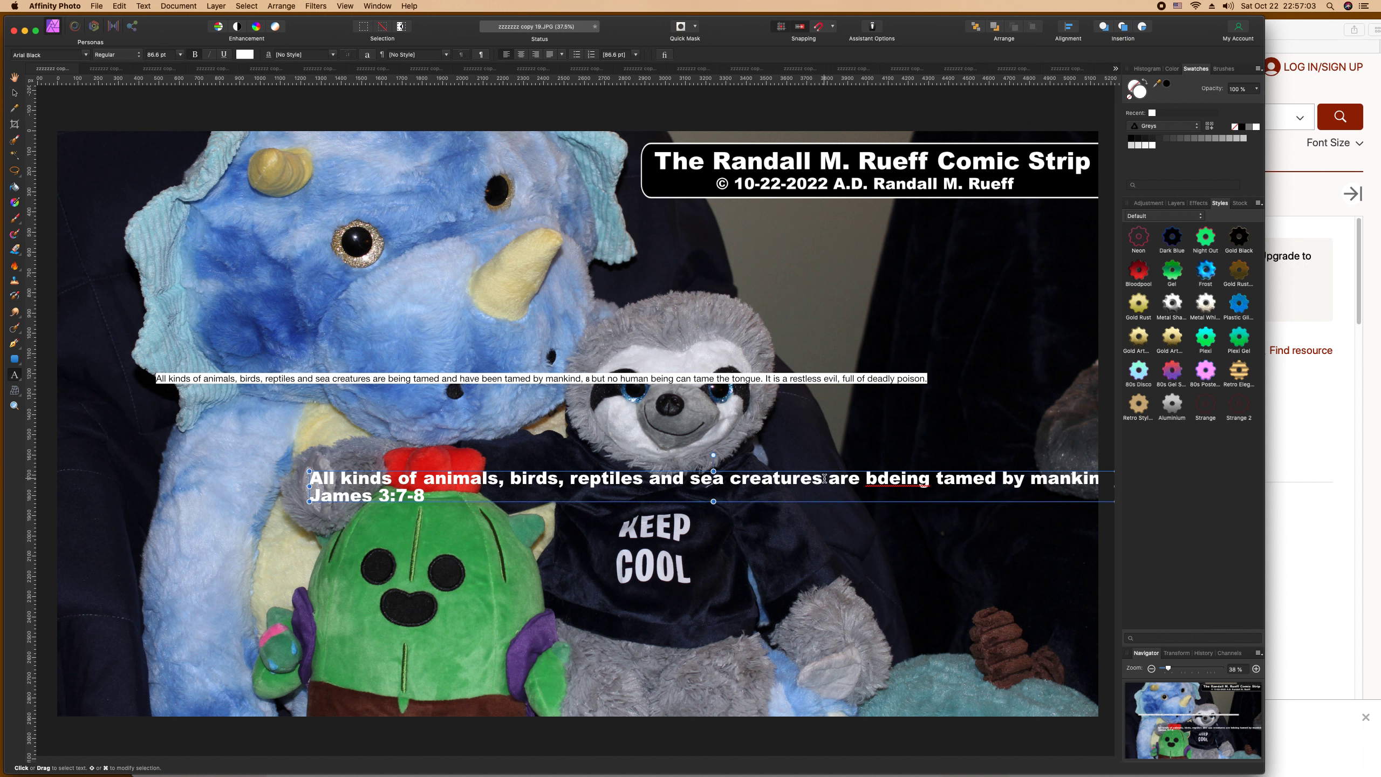
left_click(888, 481)
key("BackSpace")
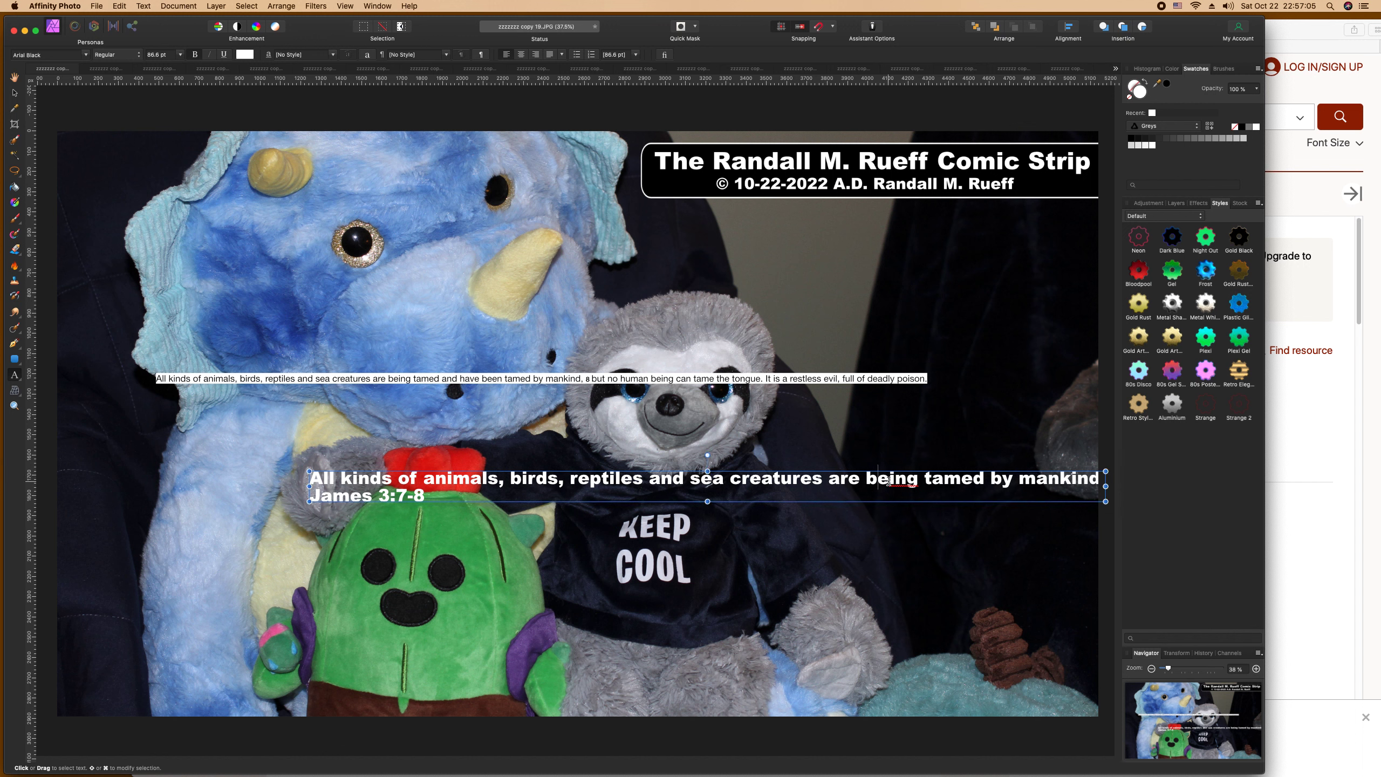
Step: Shift the caption left and, after "mankind,", add the line "but no human being can tamer the tongue. It is a restless evil, full of deadly poison."
left_click(14, 92)
left_click_drag(502, 485, 385, 456)
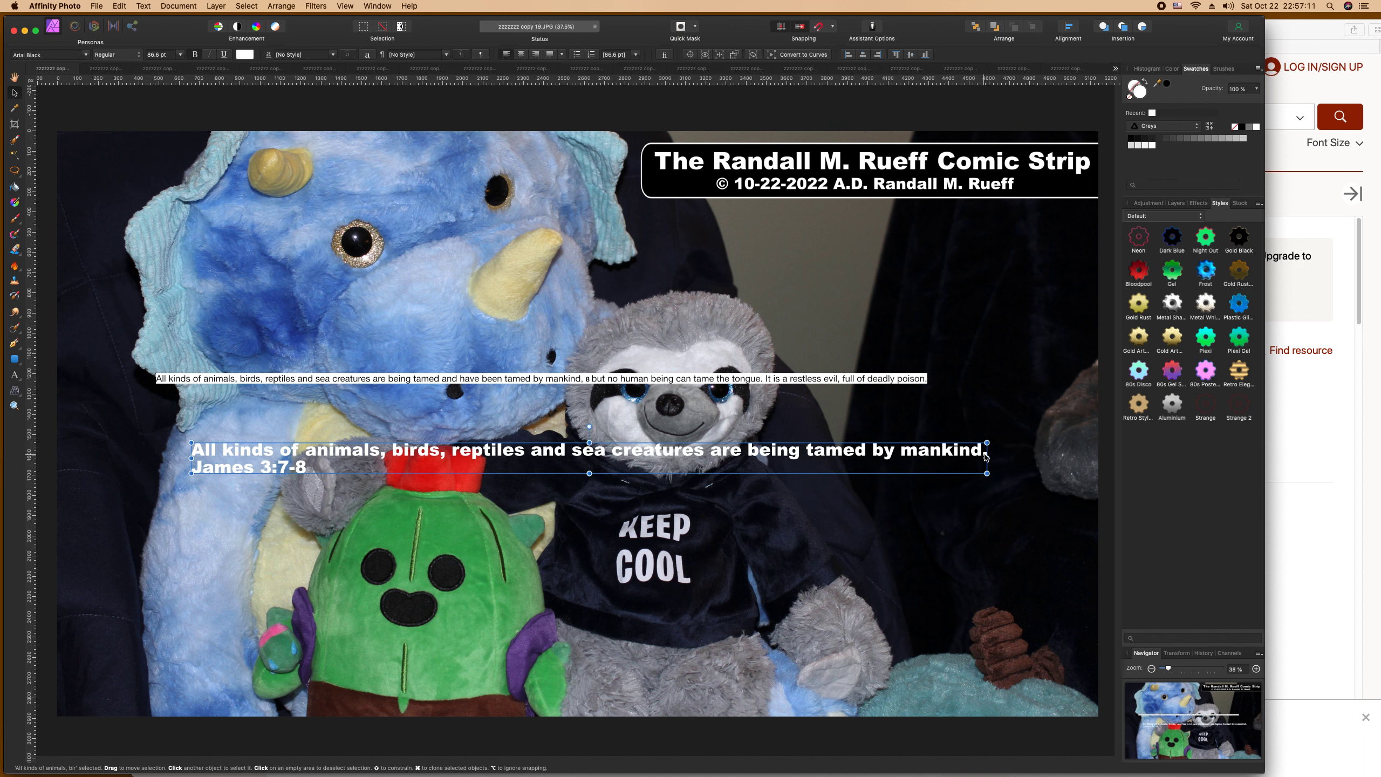
key("t")
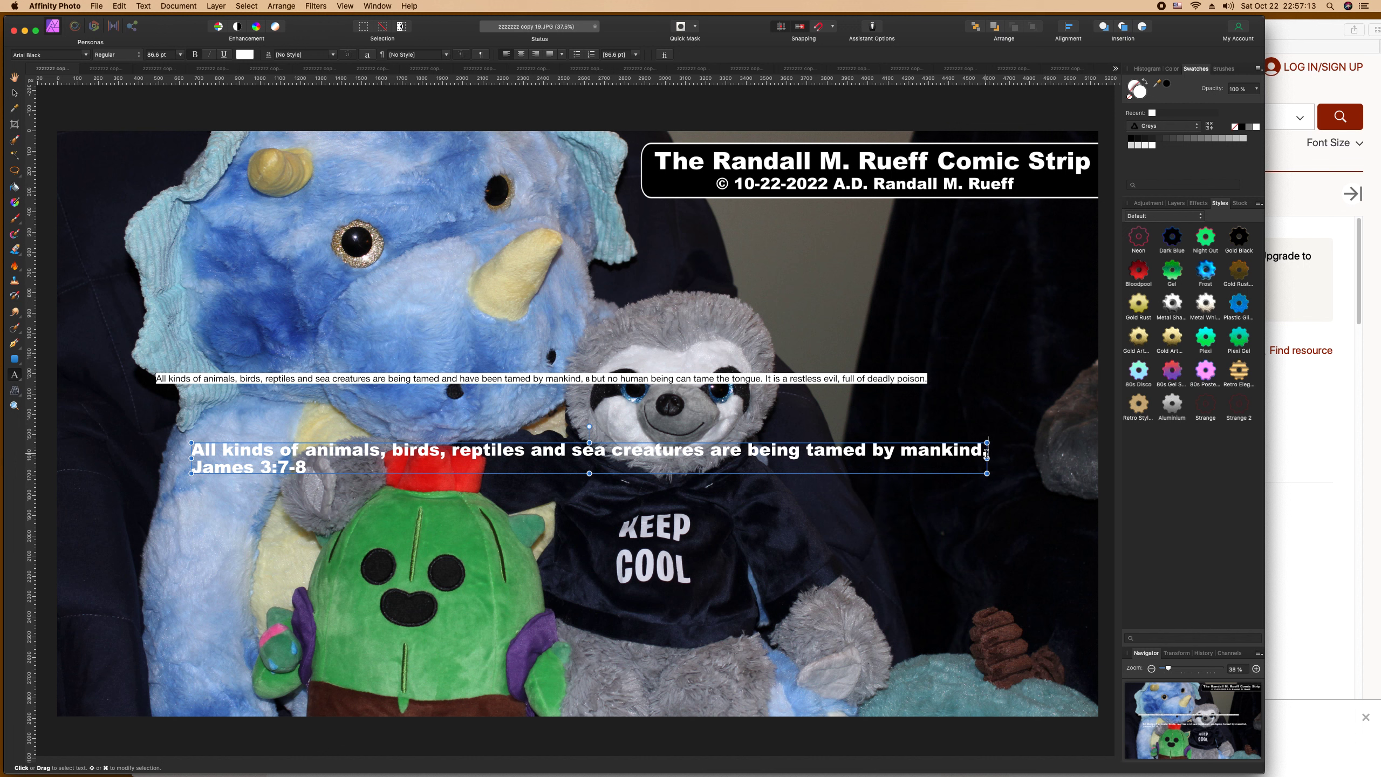
left_click(987, 454)
key("Return")
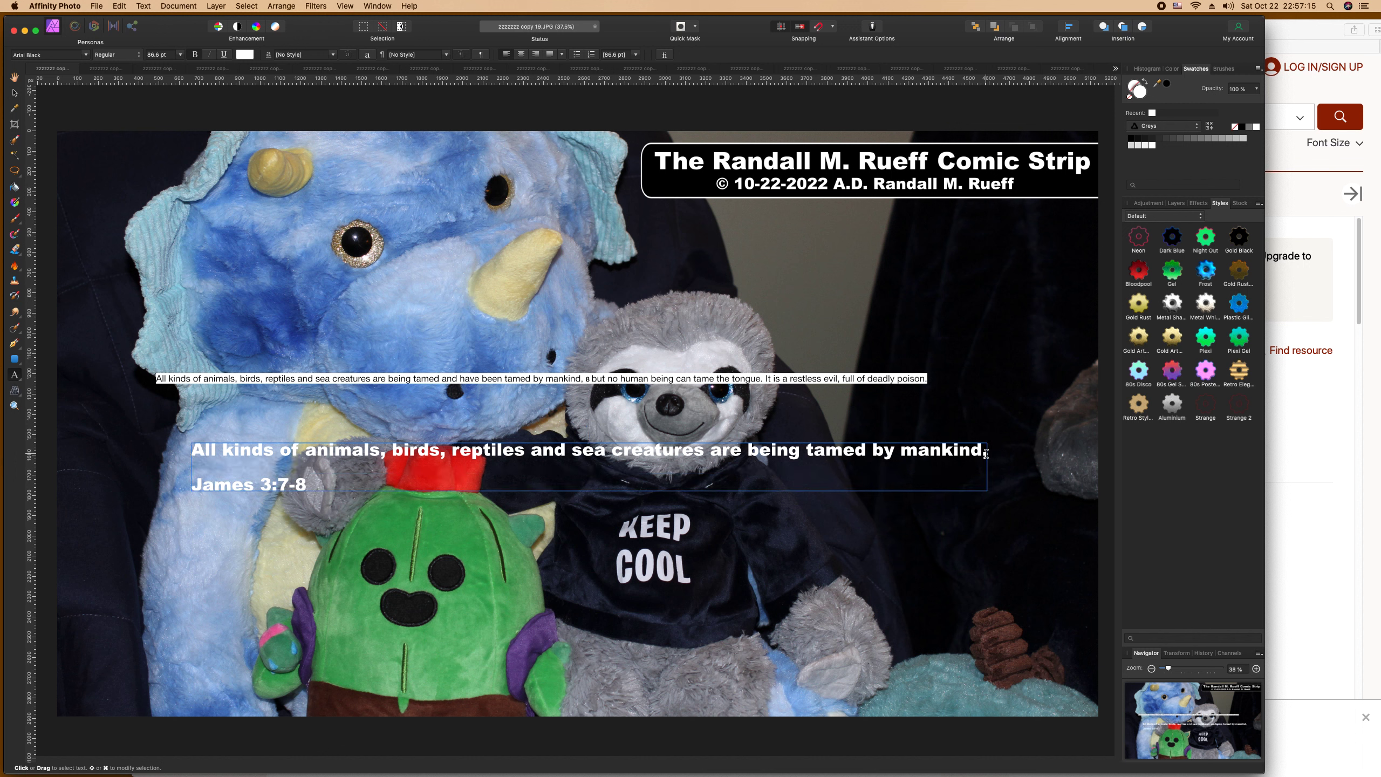
type("but no human being can tamer")
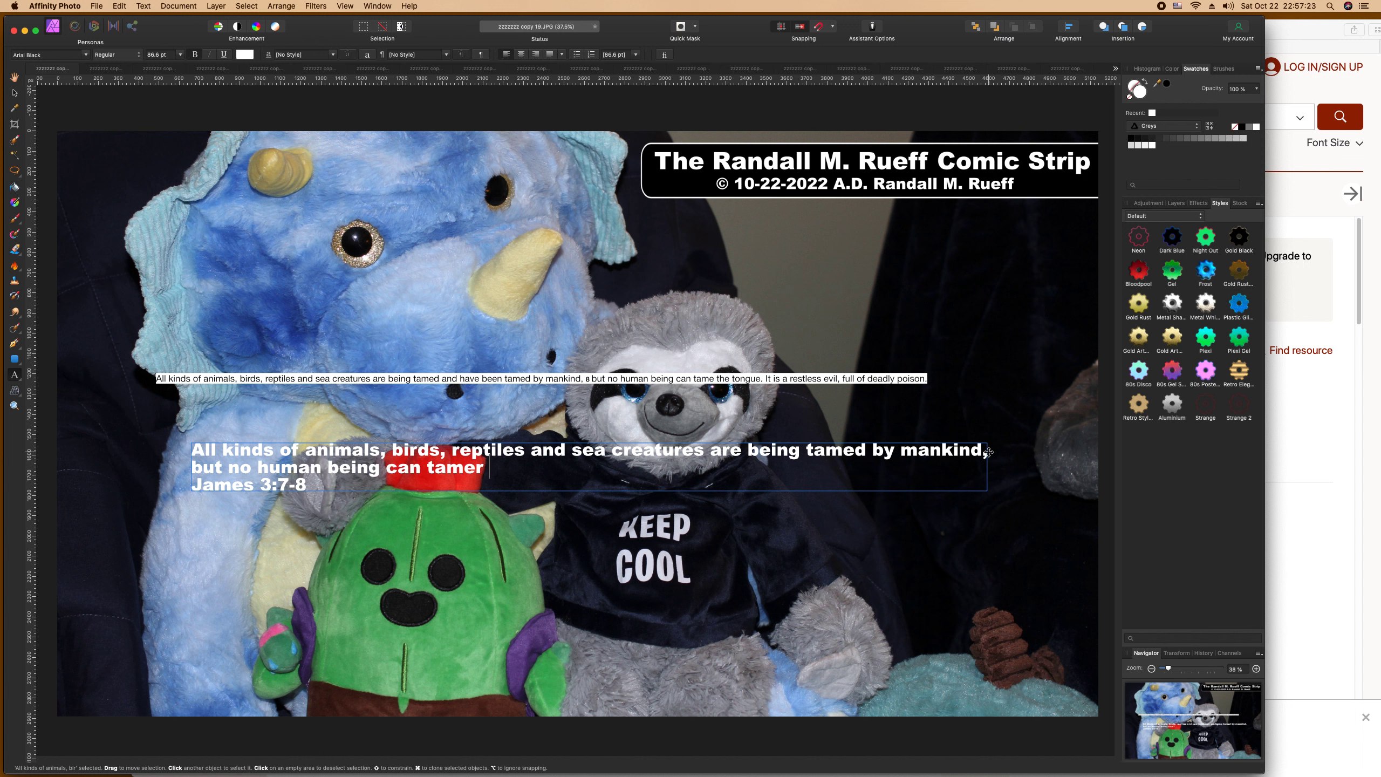
type(" the tongue")
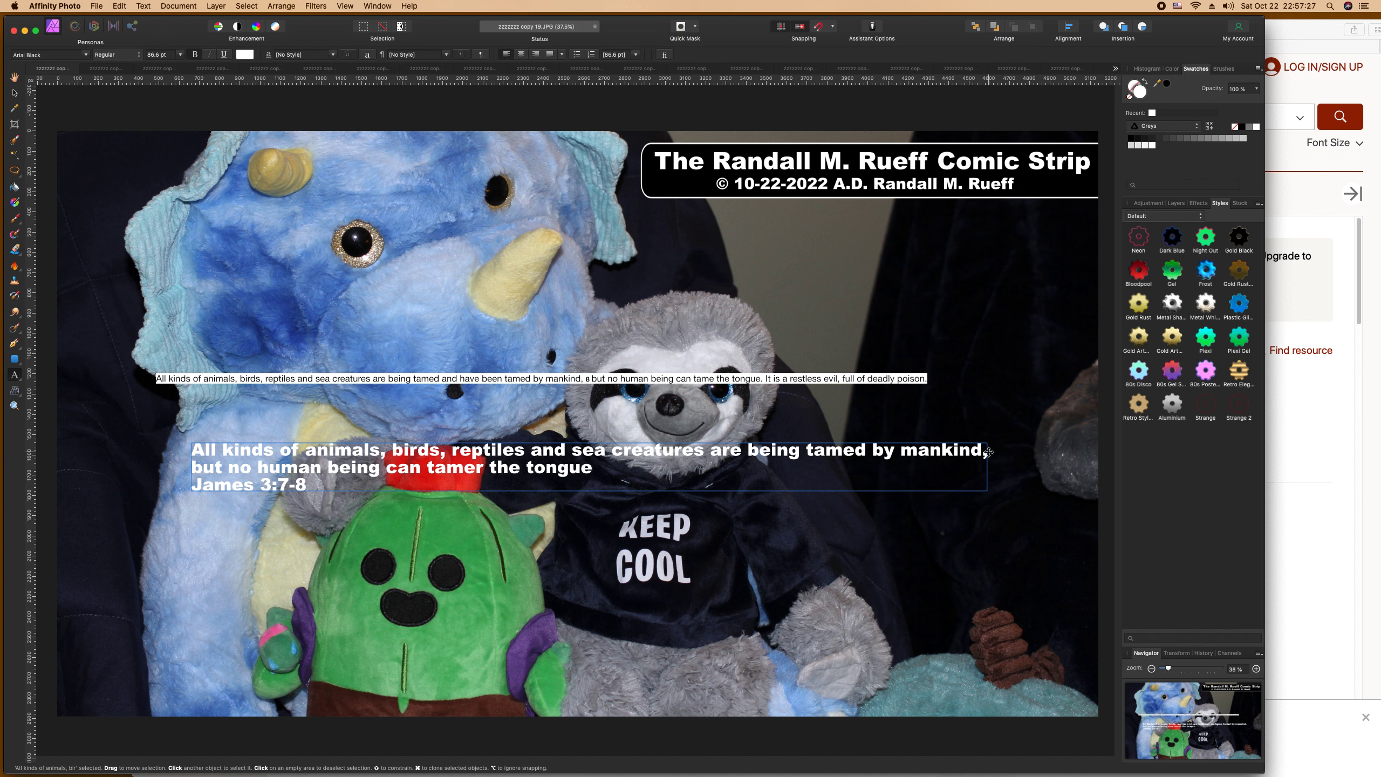
type(". It is a restless evil")
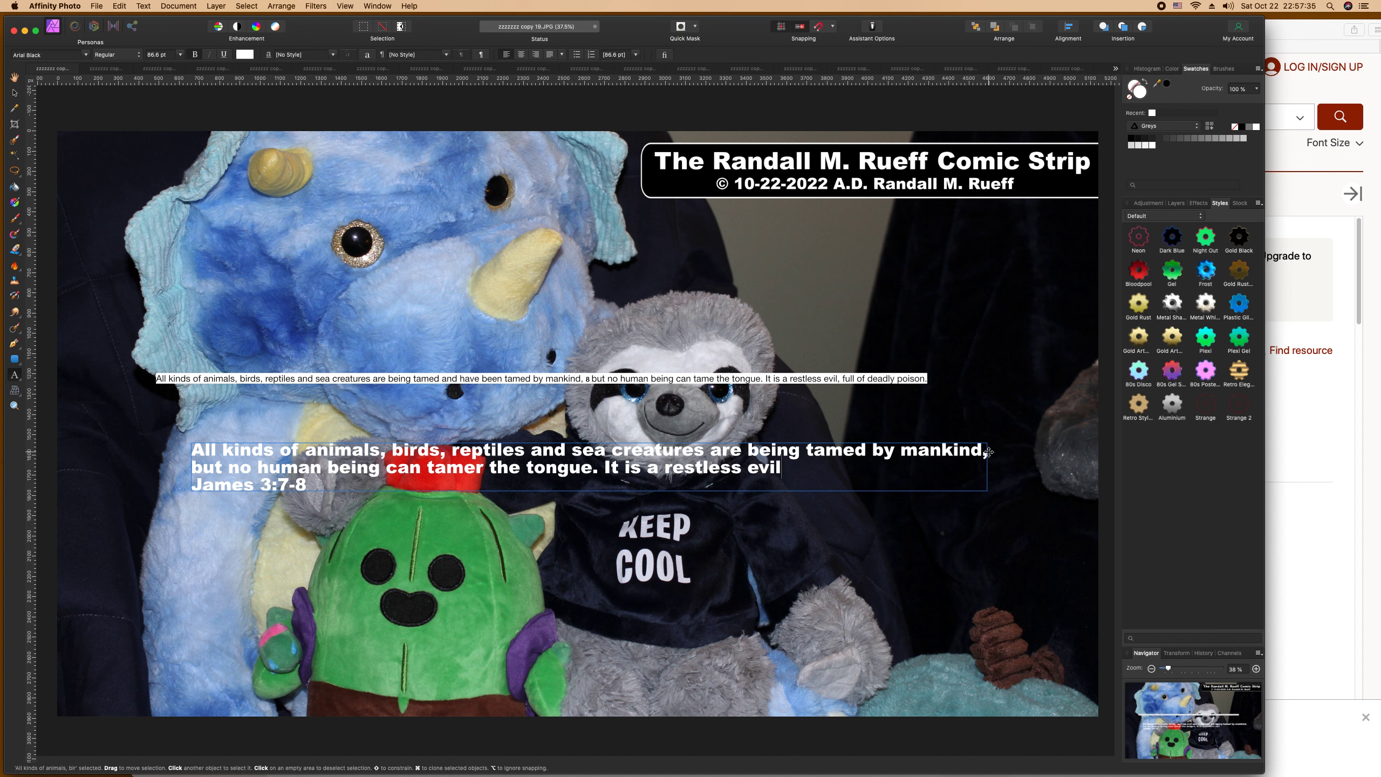
type(", full of deadly poisi")
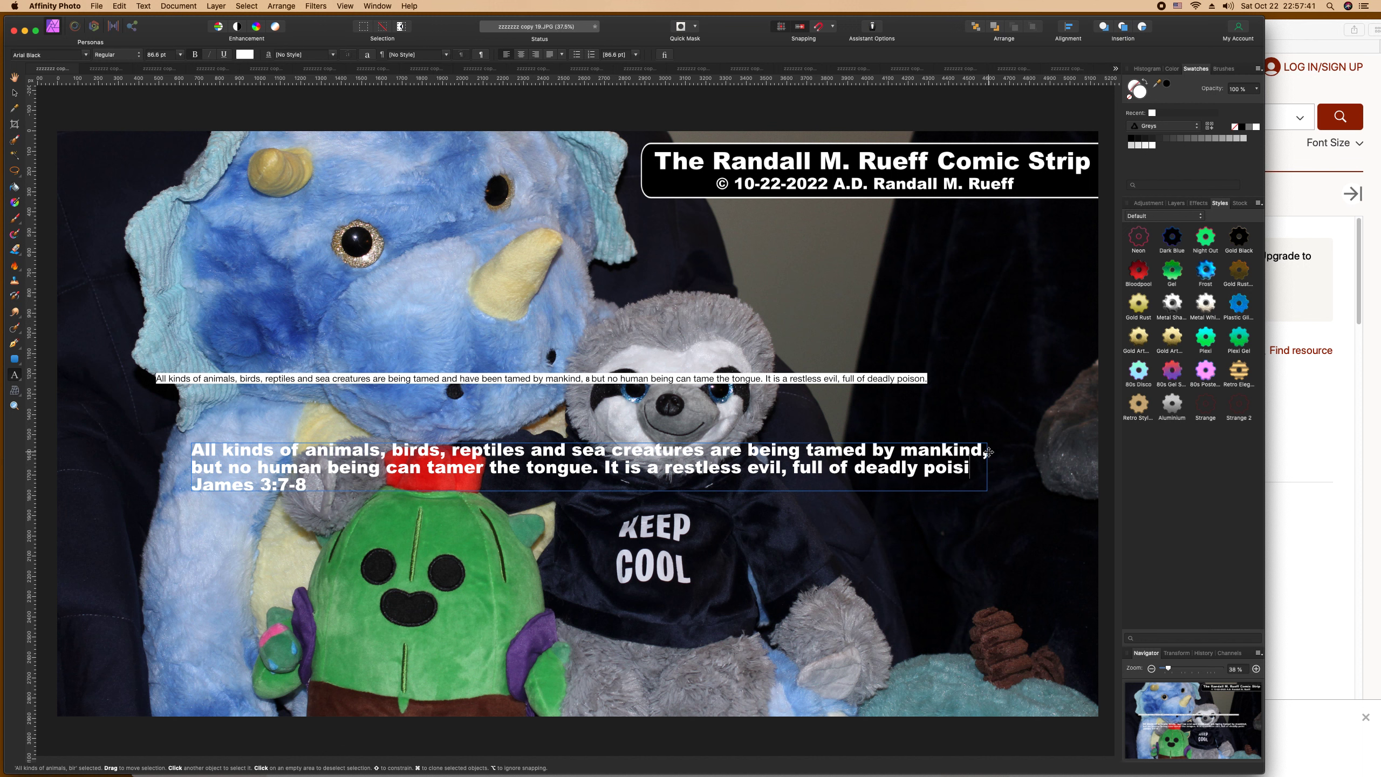
key("BackSpace")
type("on.")
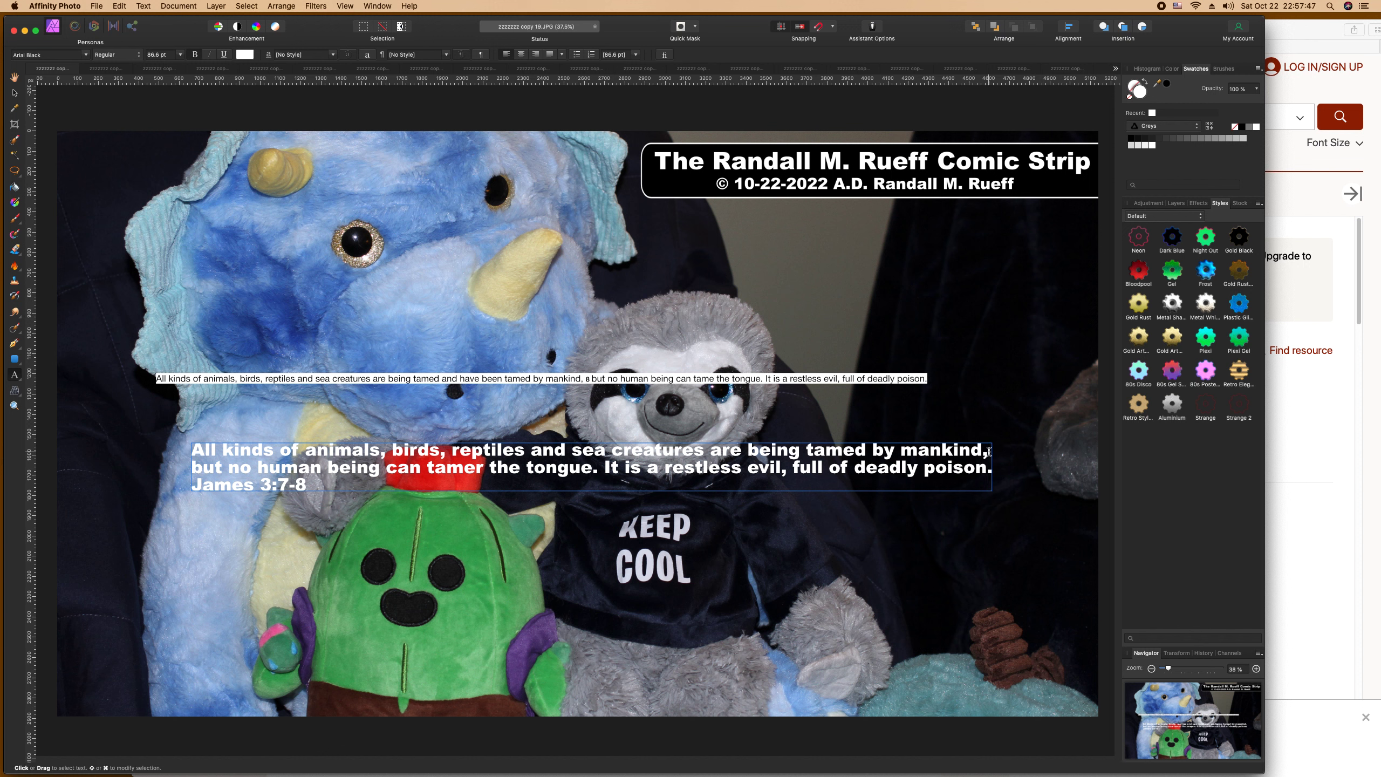
Step: Break the caption's lines after "reptiles and" and after "the tongue.", and center-align the whole text
key("Escape")
left_click(572, 450)
key("Return")
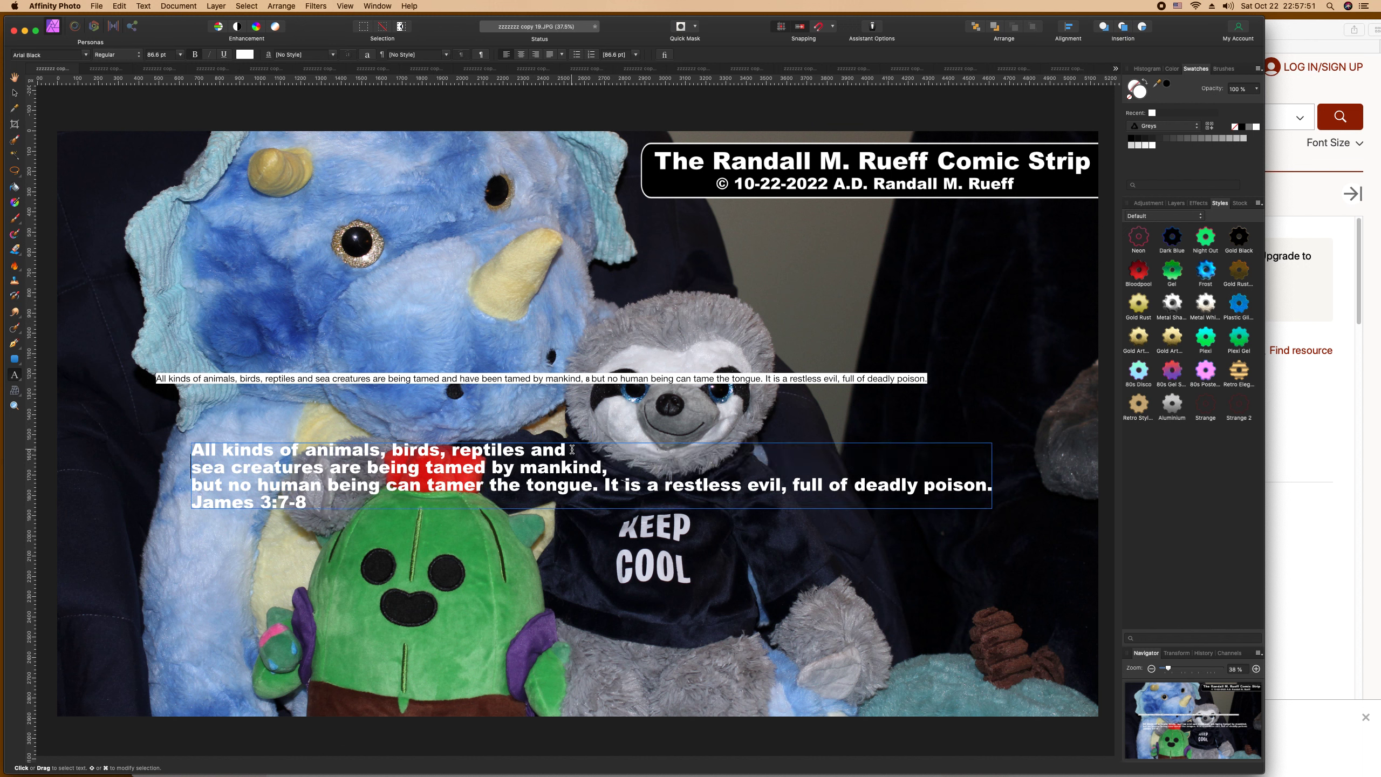
left_click(606, 487)
key("BackSpace")
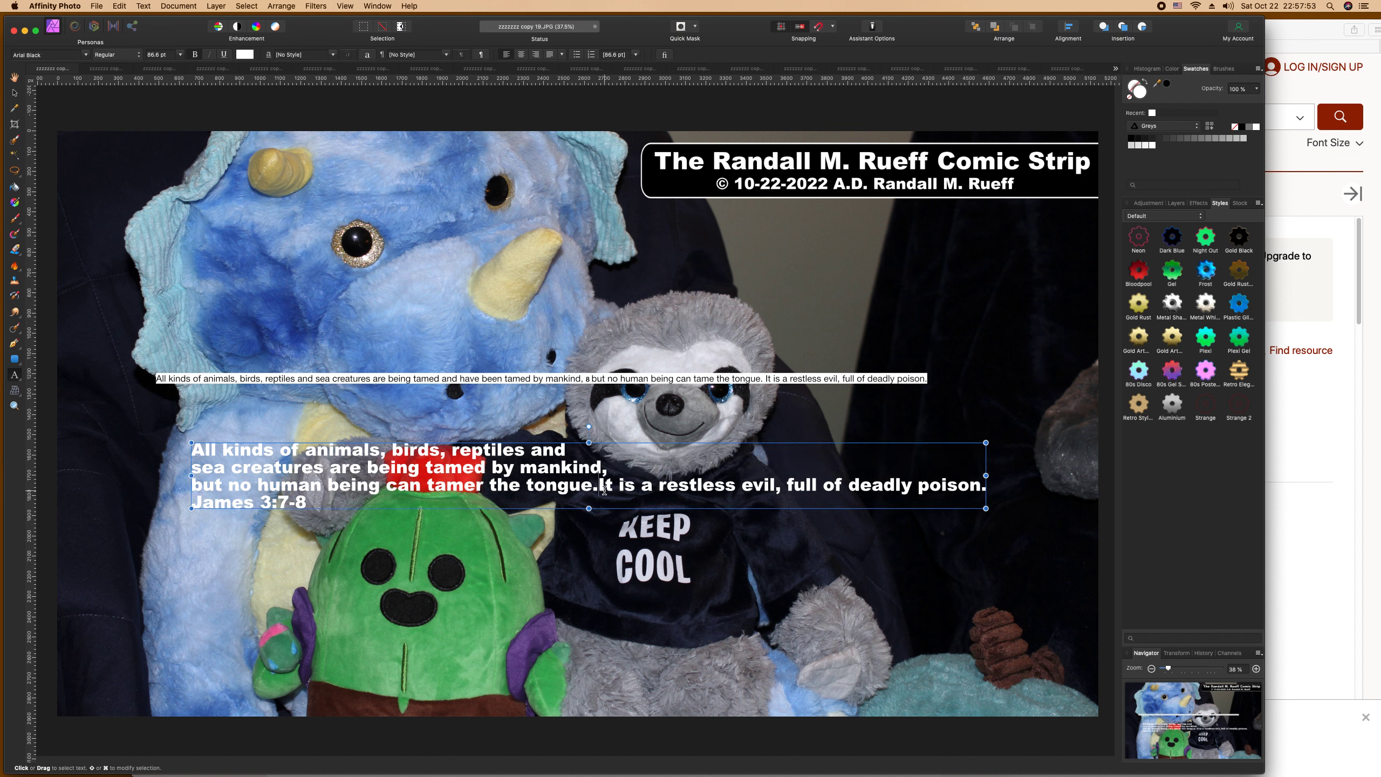
key("Return")
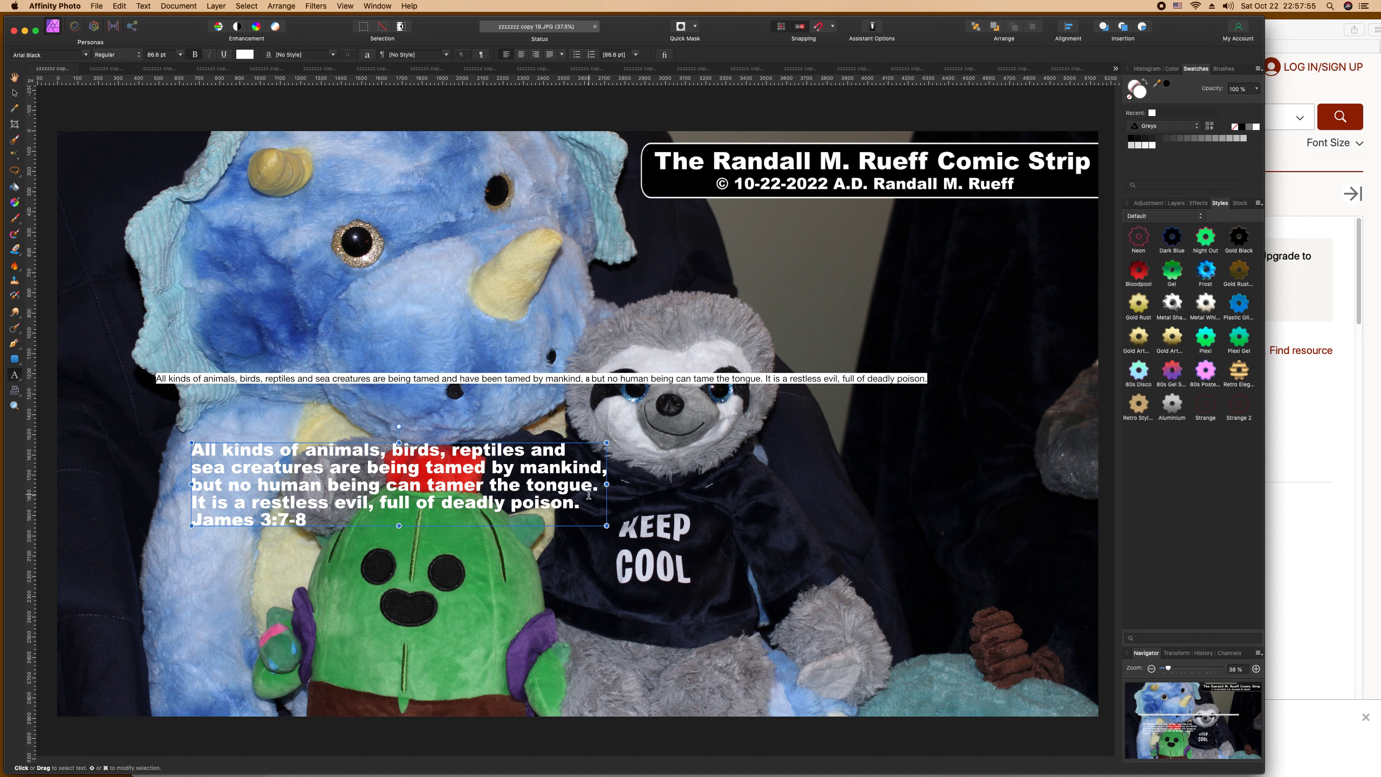
key("super+a")
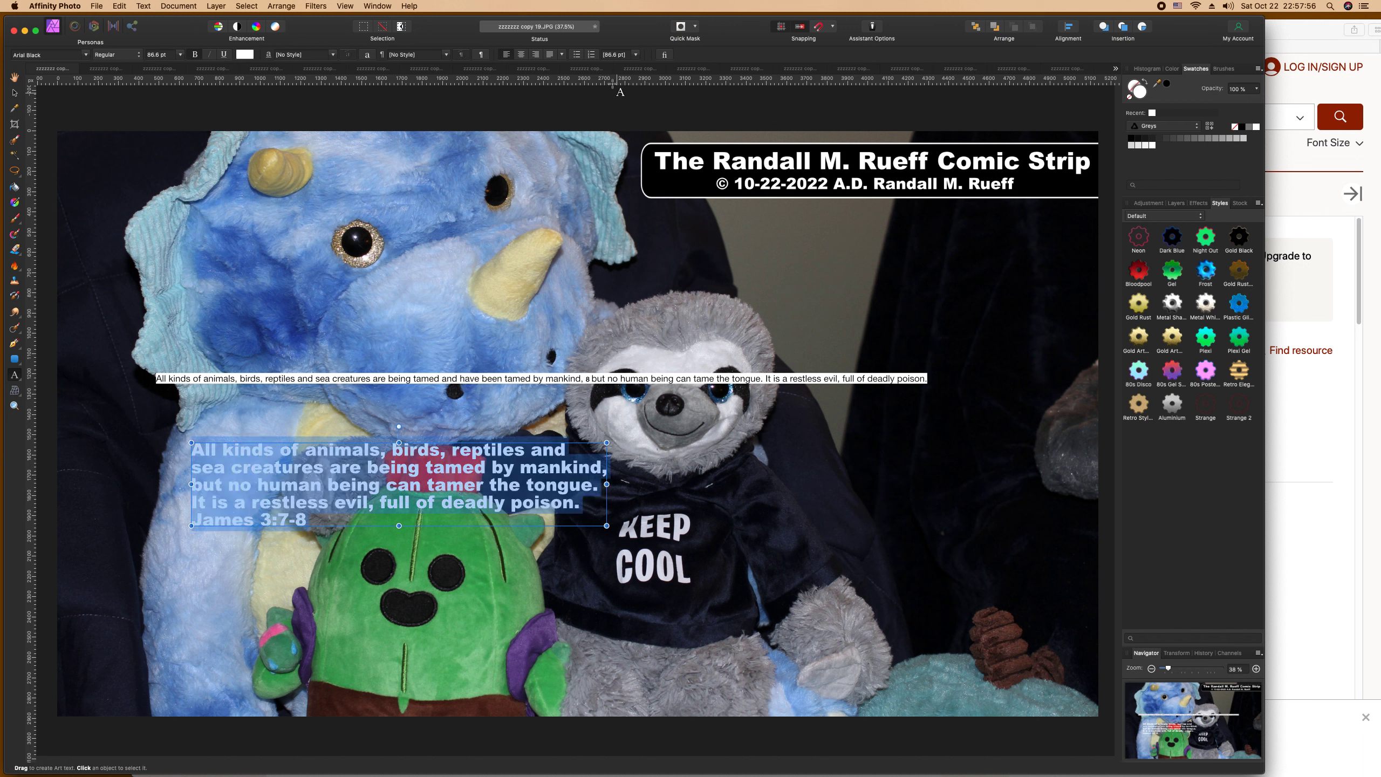
left_click(521, 55)
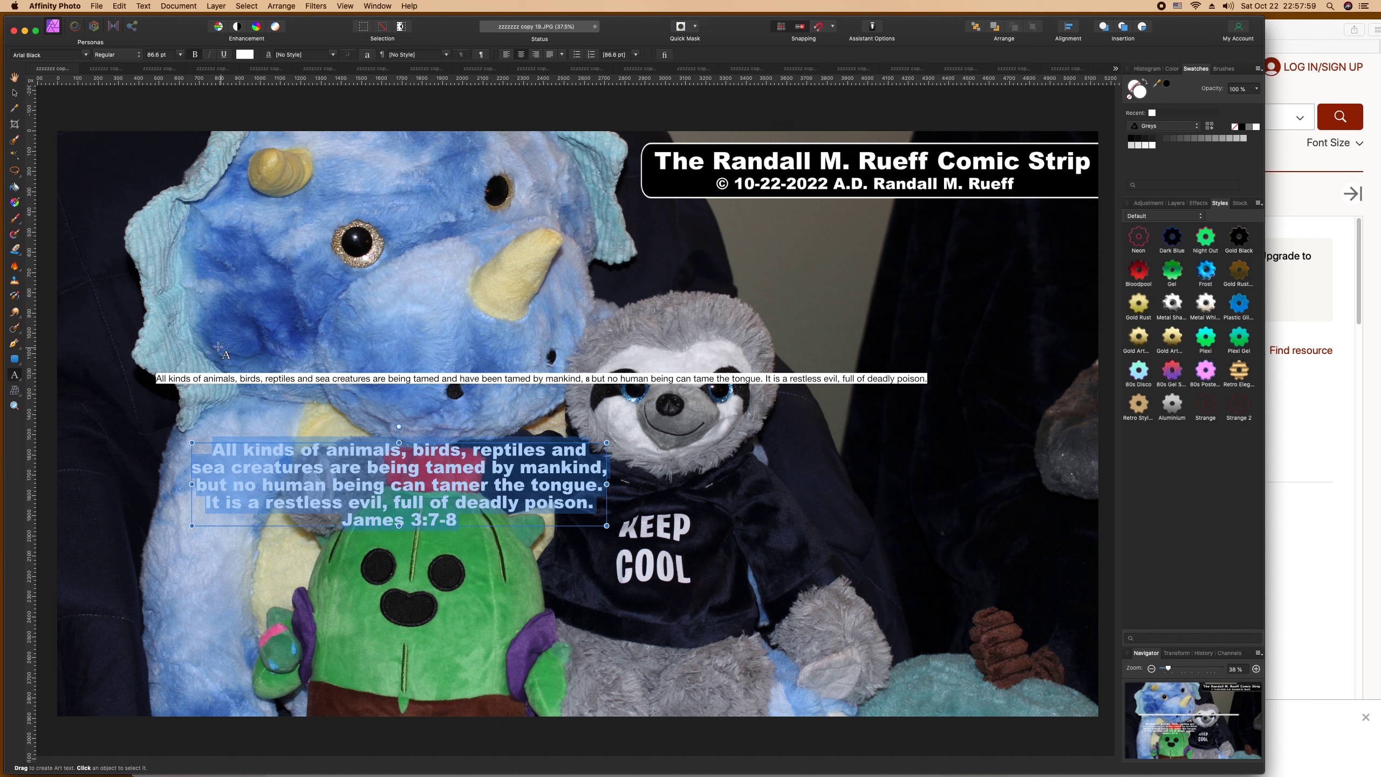
Step: Shrink the white caption to about 77.9 pt and place it just below the comic strip title box
left_click(15, 93)
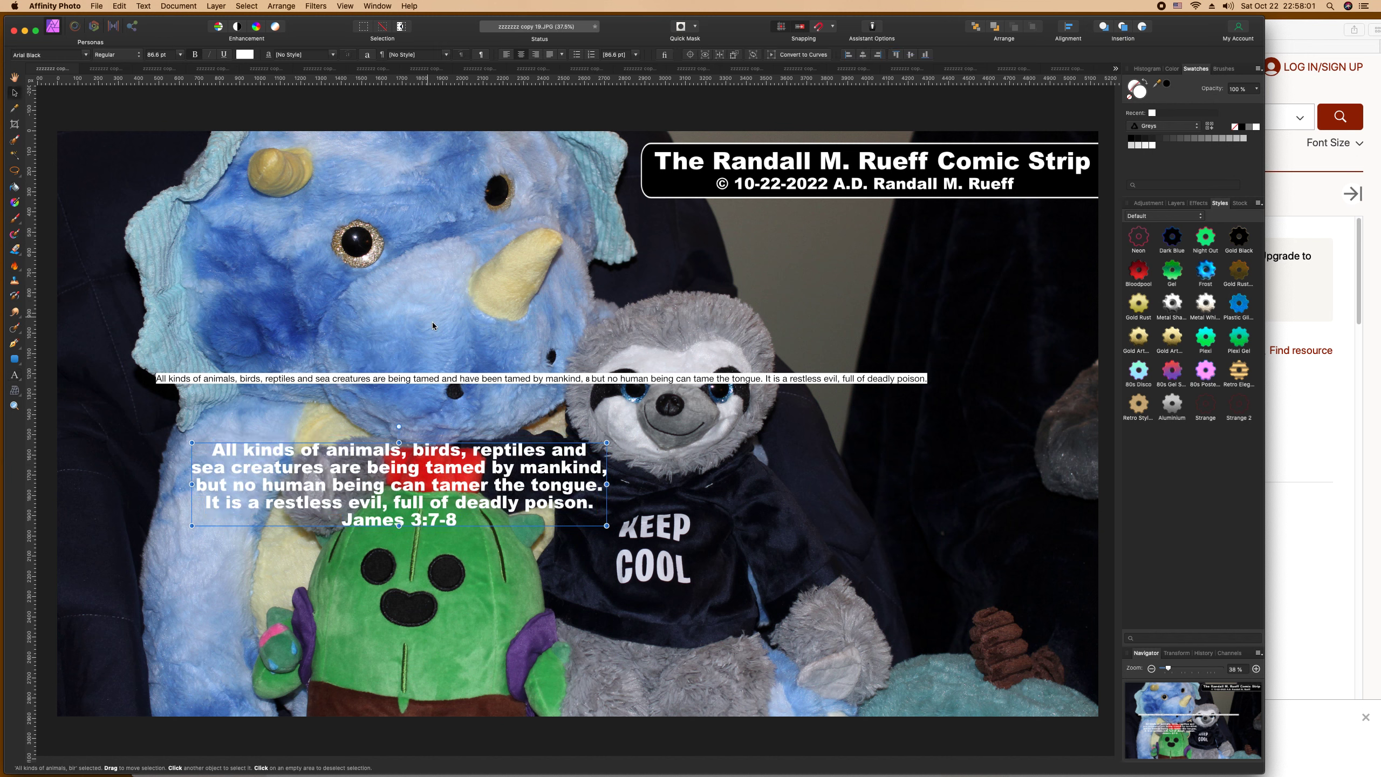
left_click_drag(473, 381, 460, 266)
left_click_drag(503, 465, 995, 488)
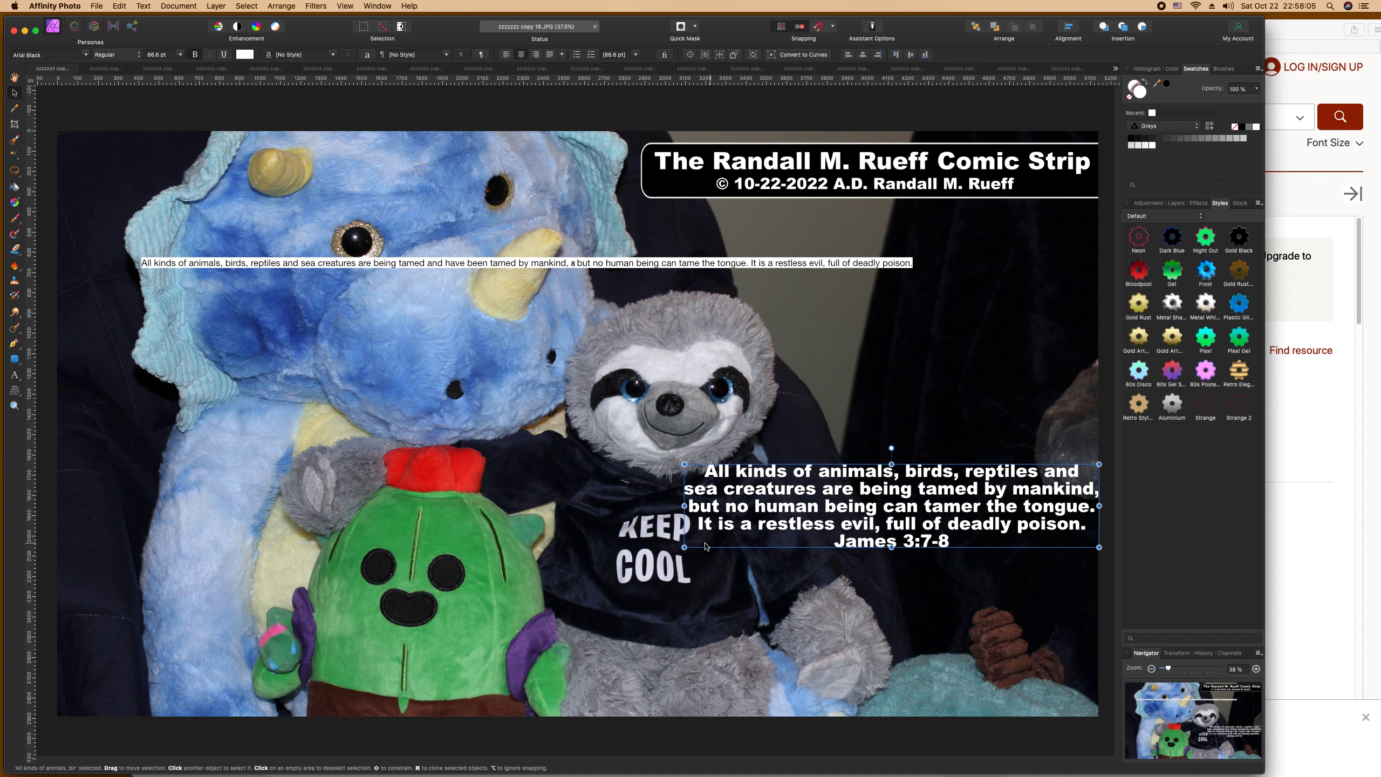
left_click_drag(685, 546, 707, 544)
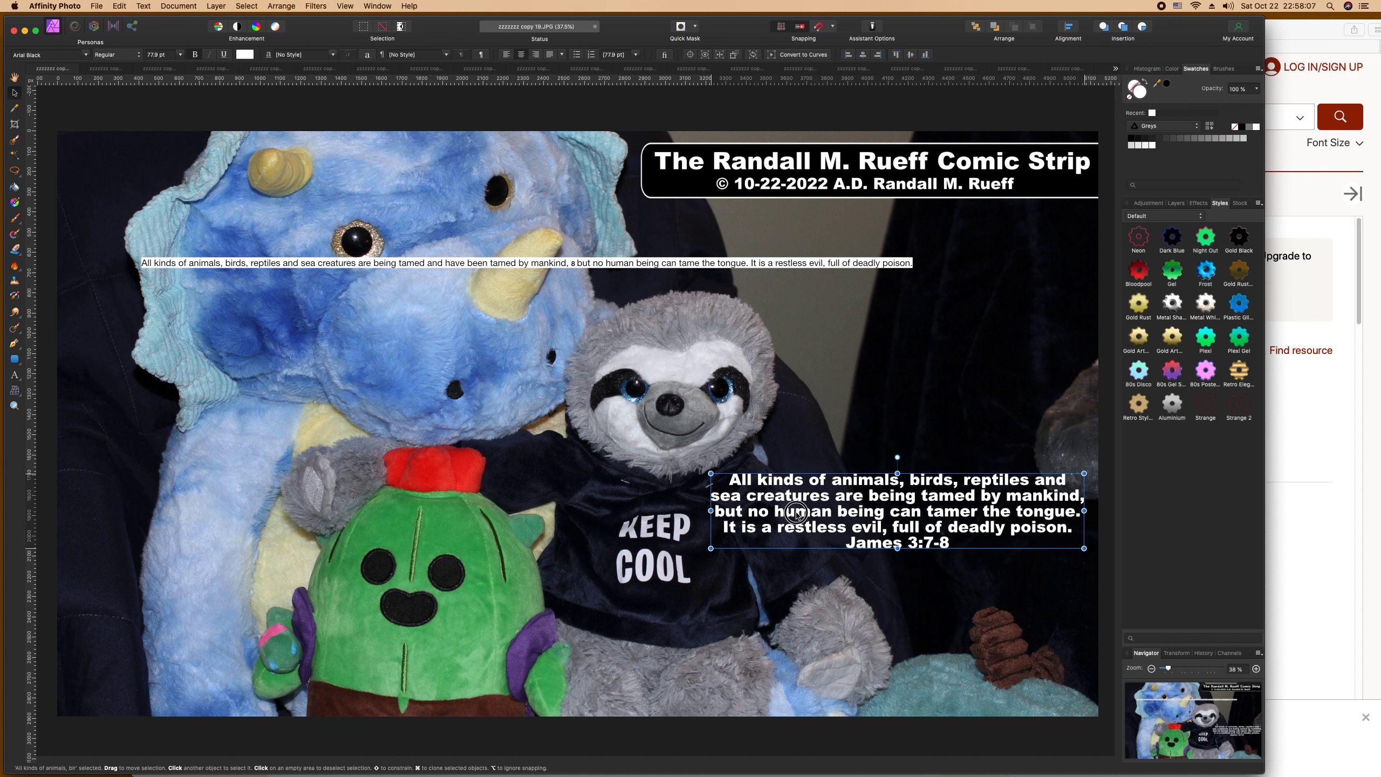
left_click_drag(792, 510, 800, 251)
Step: Delete the small pasted verse text, and enlarge the white caption under the title box to about 92 pt
left_click(601, 266)
key("Delete")
left_click(743, 275)
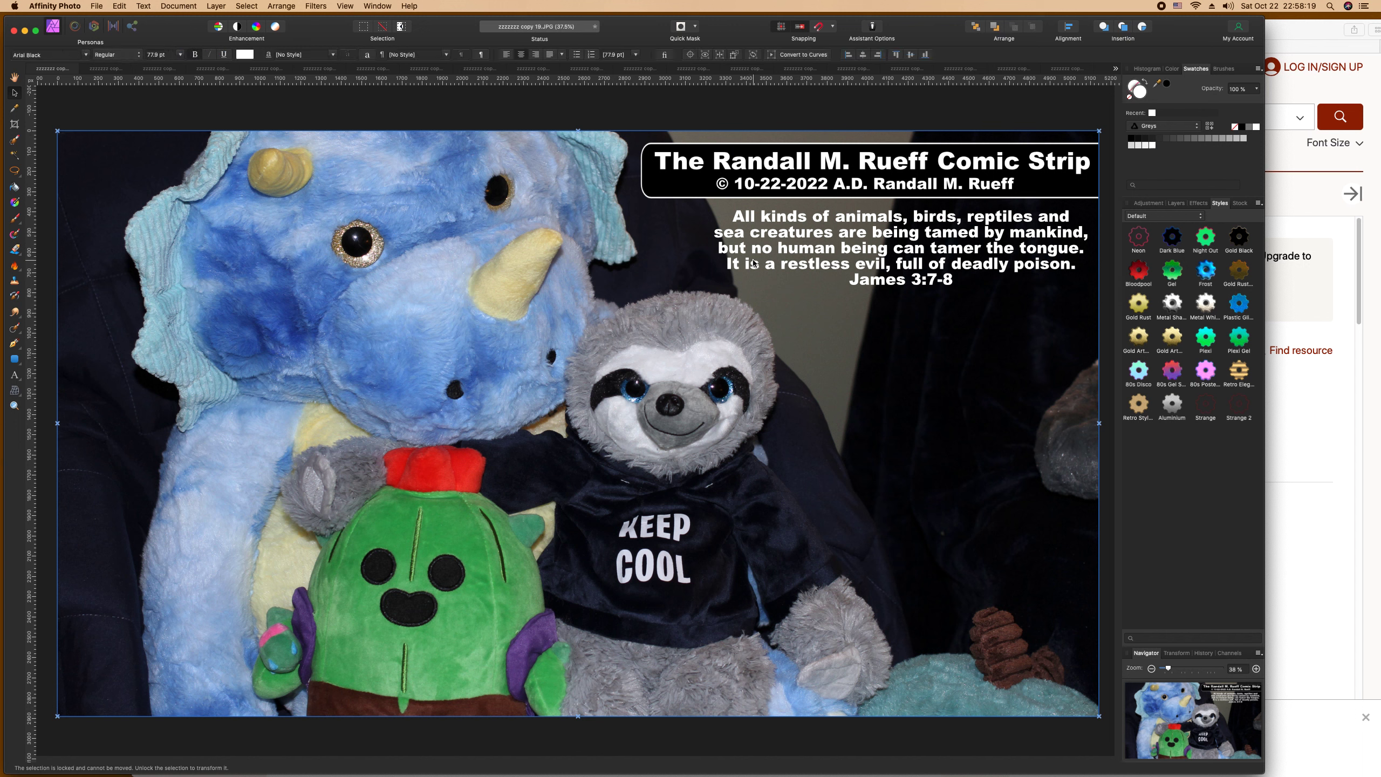
mouse_move(703, 286)
left_mouse_down()
mouse_move(642, 294)
mouse_move(717, 275)
left_mouse_up()
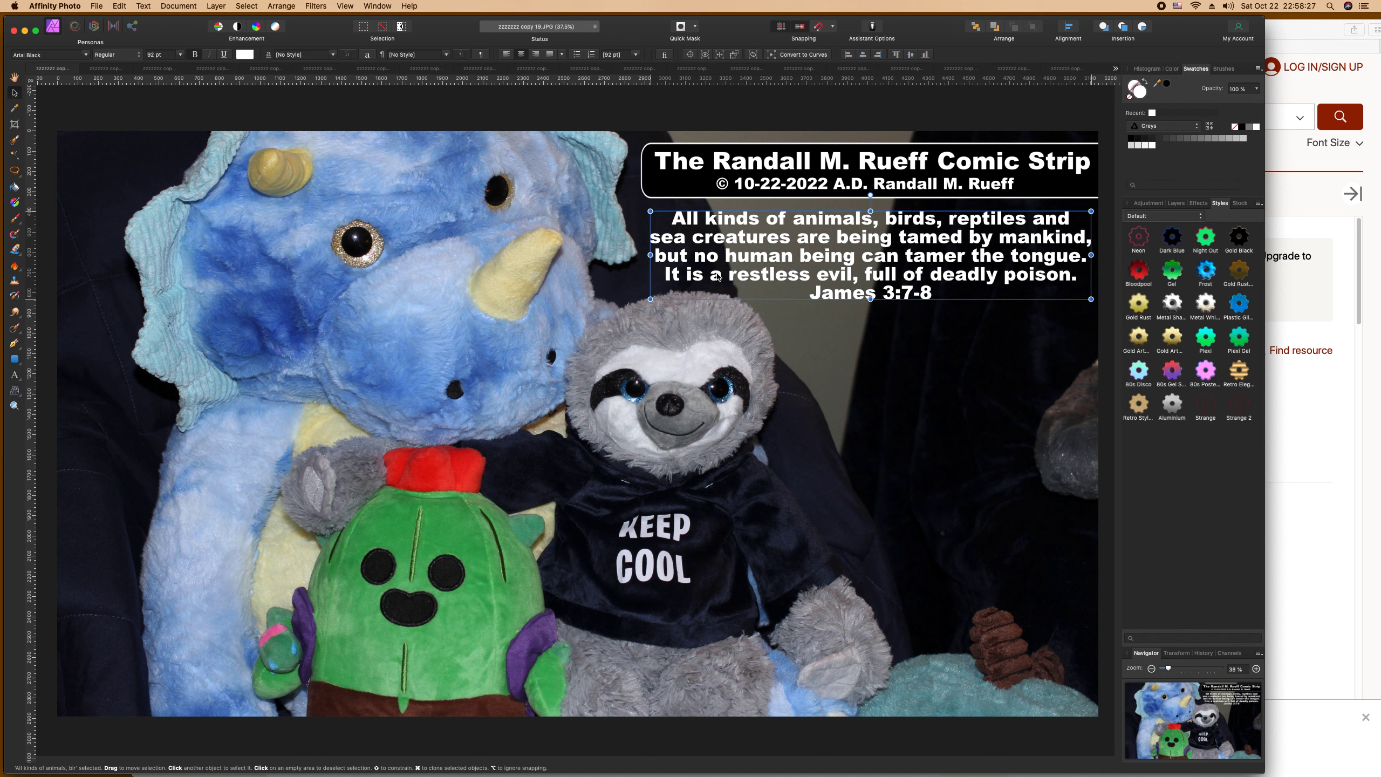
left_click(832, 387)
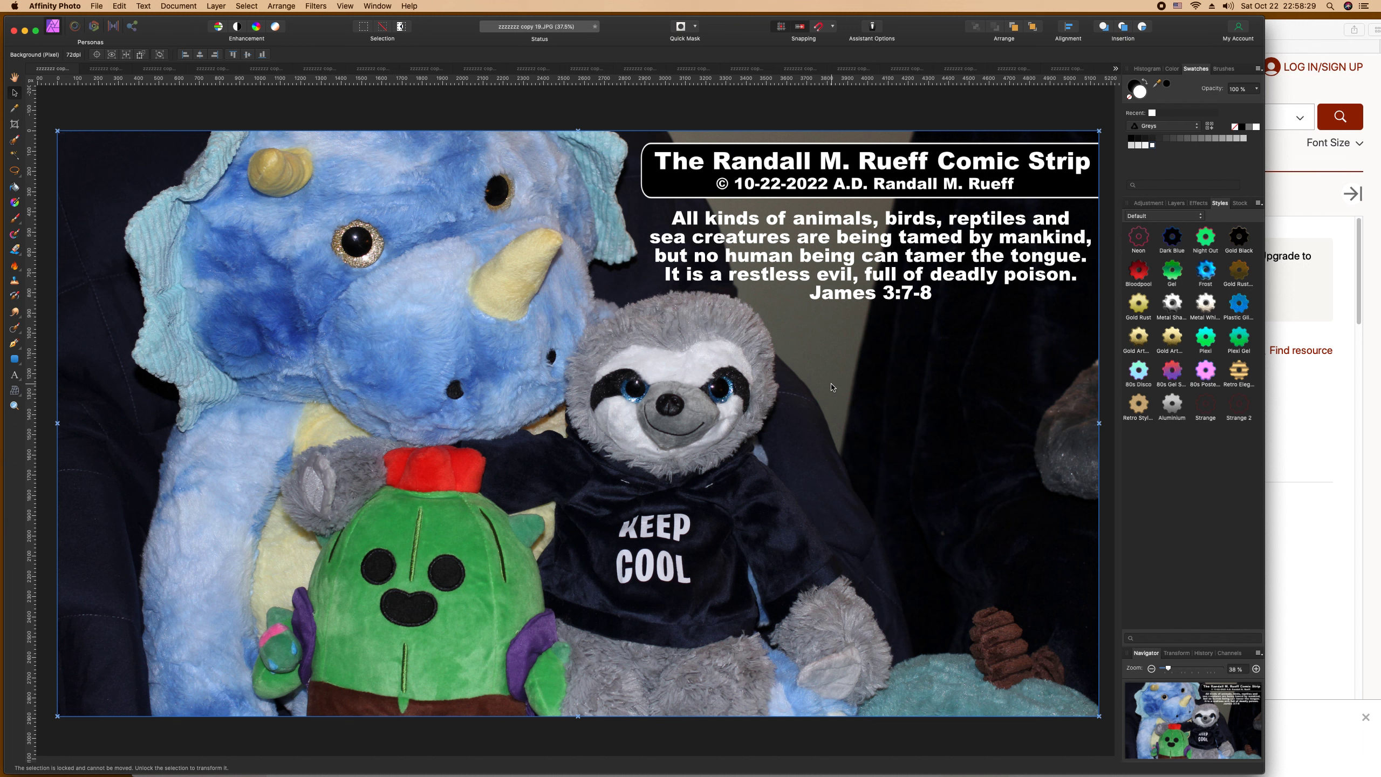
Step: Save the captioned photo flattened and close it, and switch to the Bible Gateway page in Safari
key("super+s")
left_click(652, 250)
left_click(31, 71)
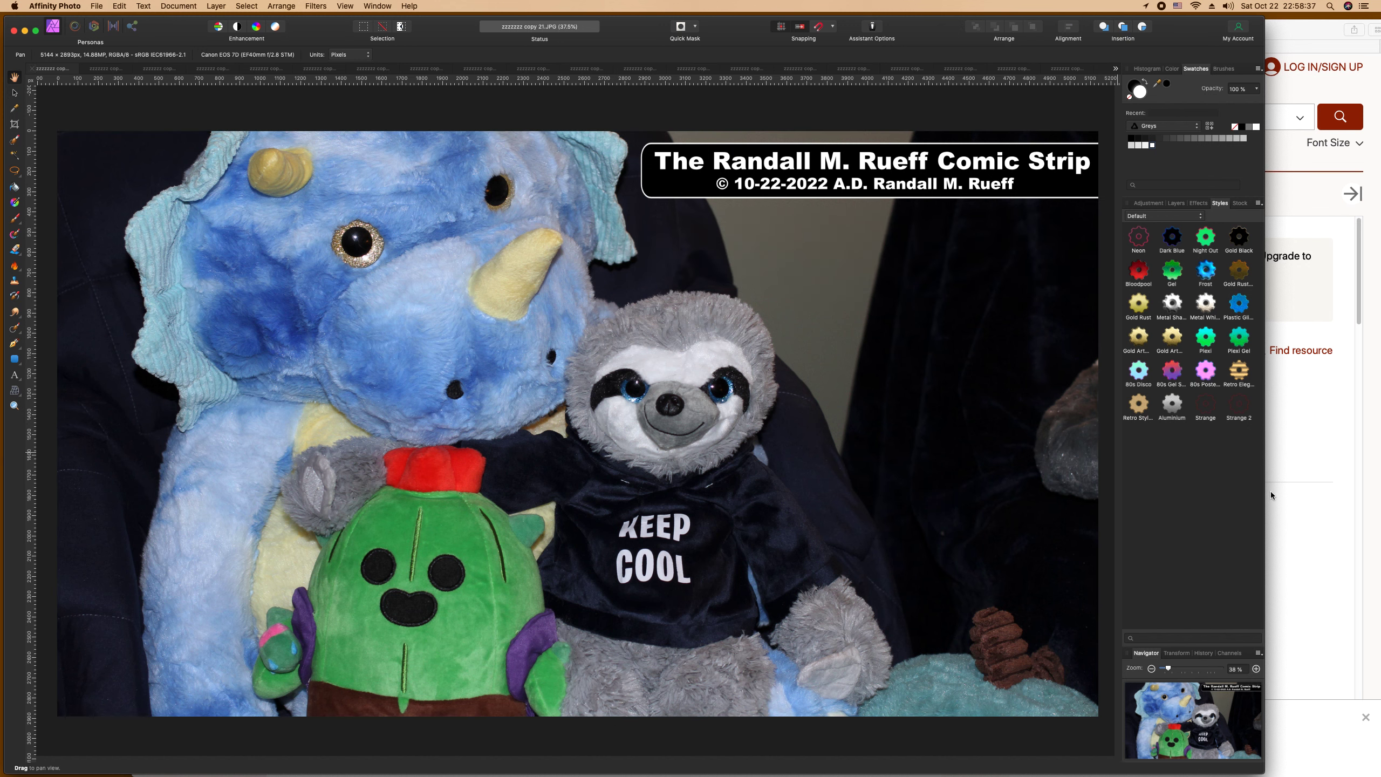
key("super+Tab")
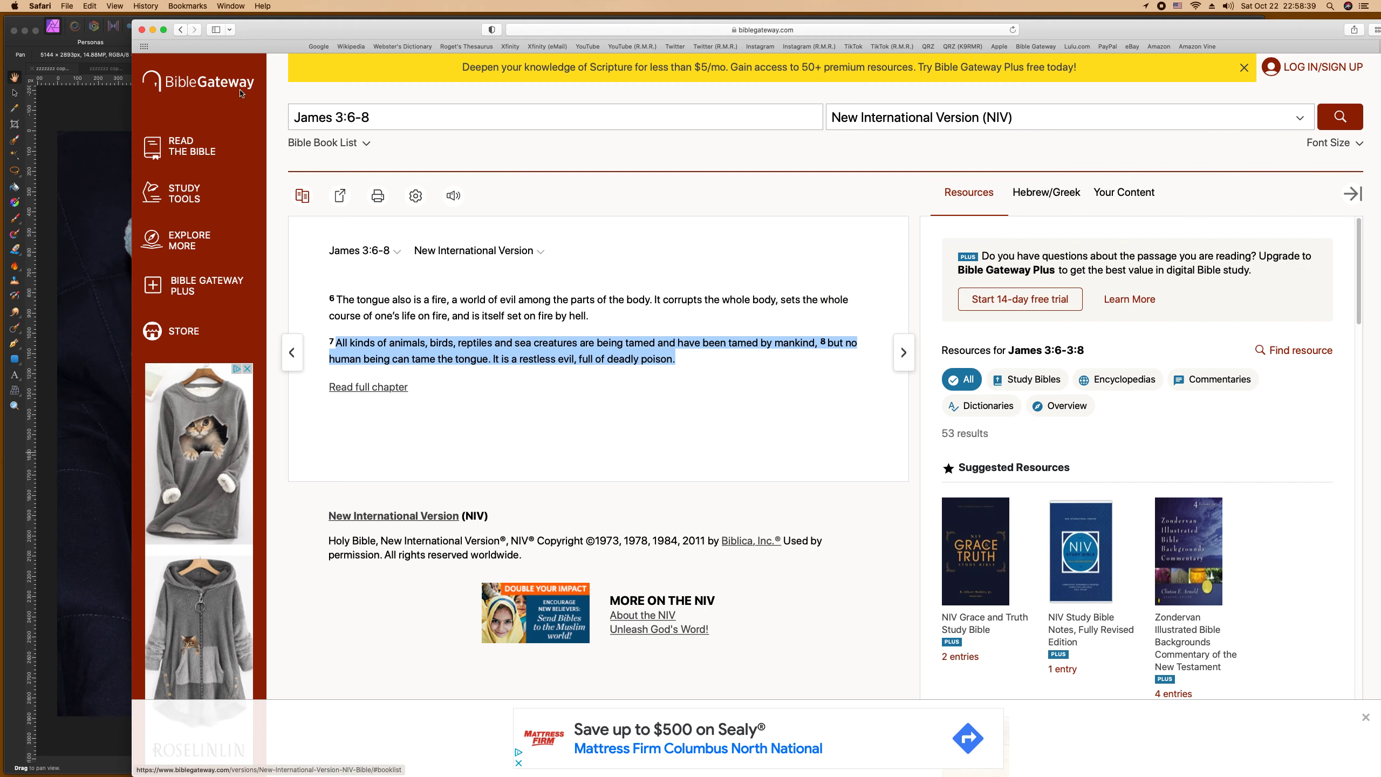
Step: Review the "animal" verse results for James and Hebrews on Bible Gateway, and close the browser to return to Affinity Photo
key("super+[")
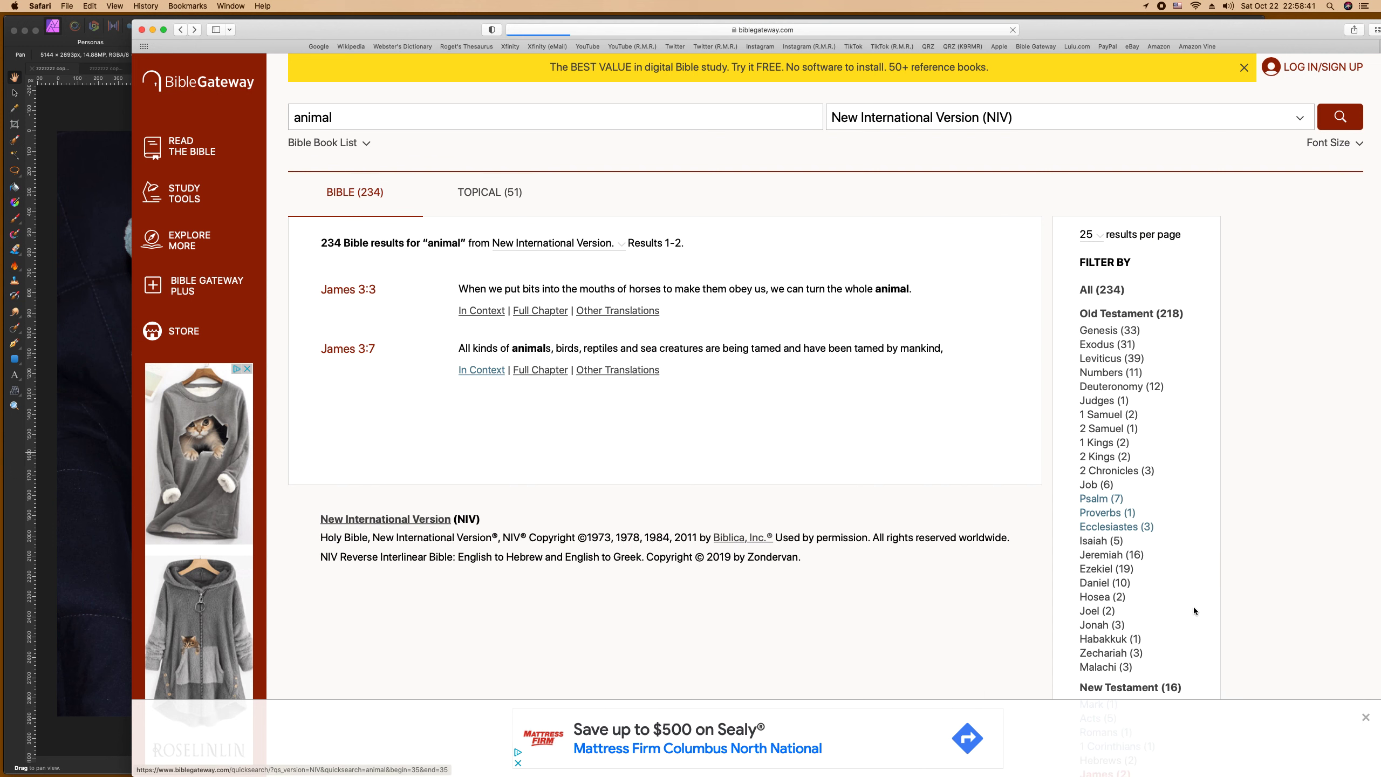
scroll(1196, 566, "down", 1)
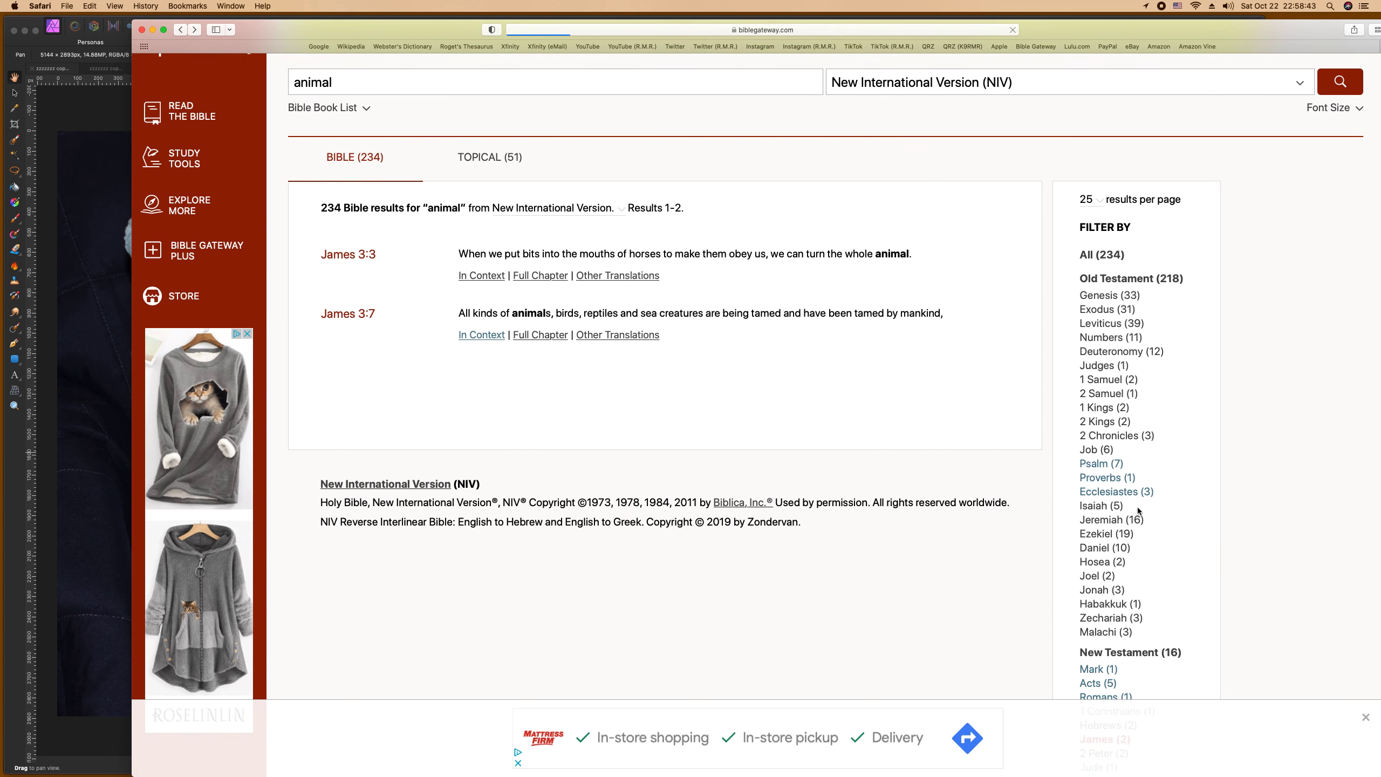
scroll(1137, 508, "down", 5)
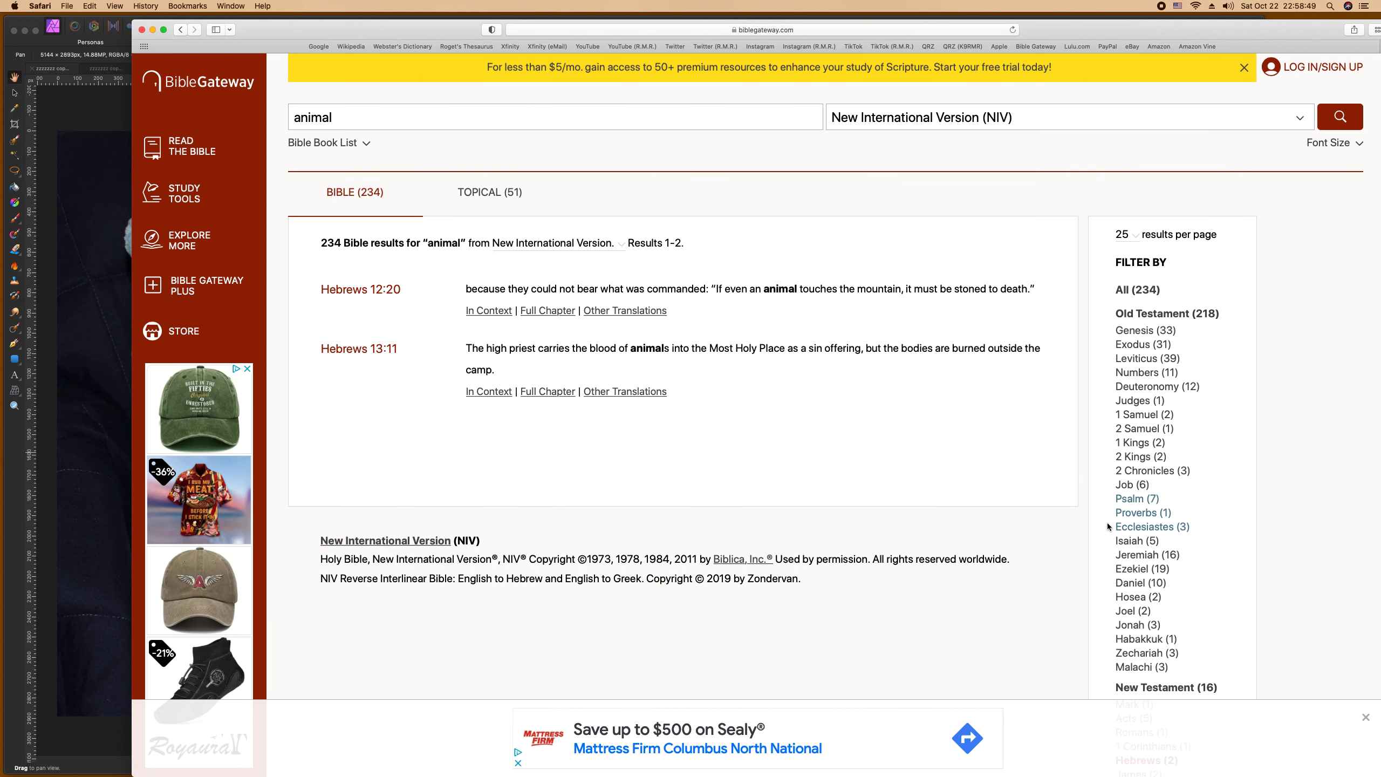
scroll(1136, 534, "down", 4)
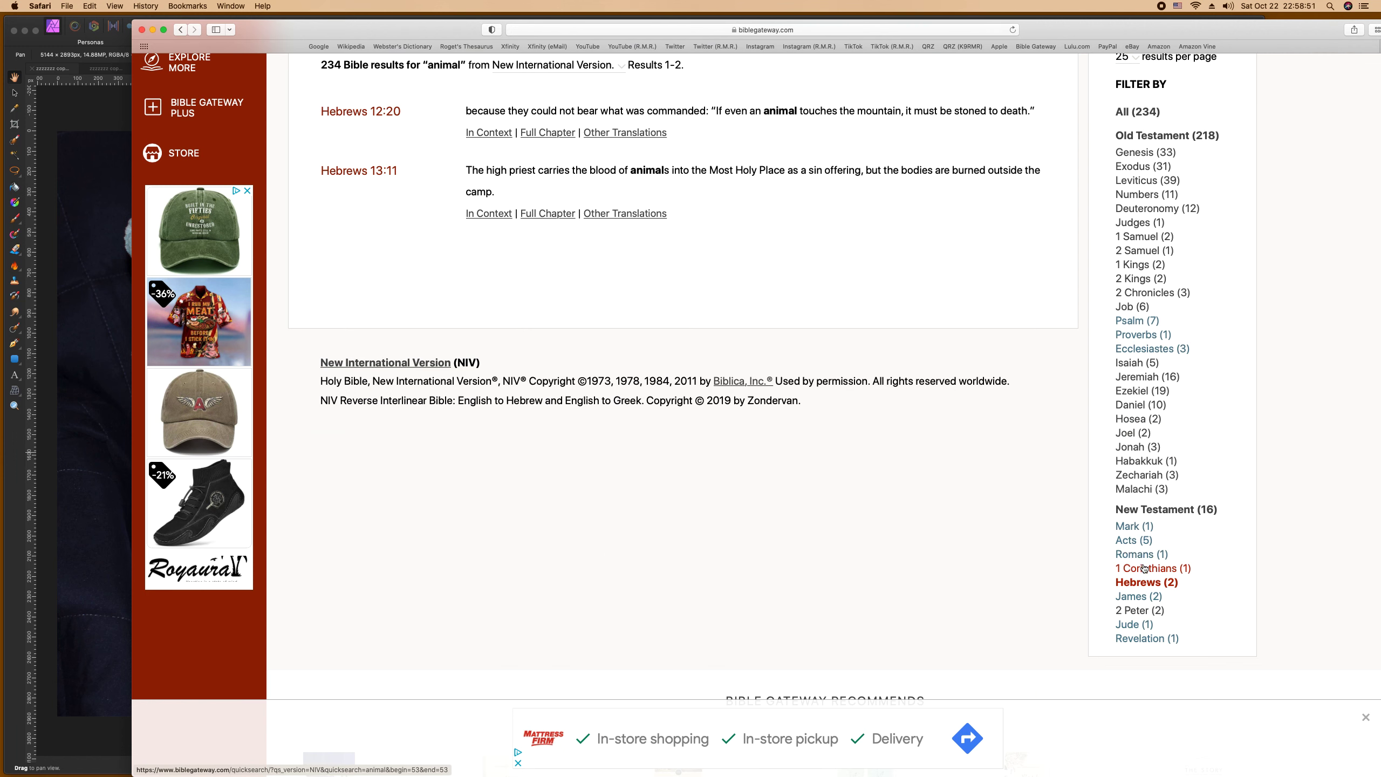
left_click(1135, 596)
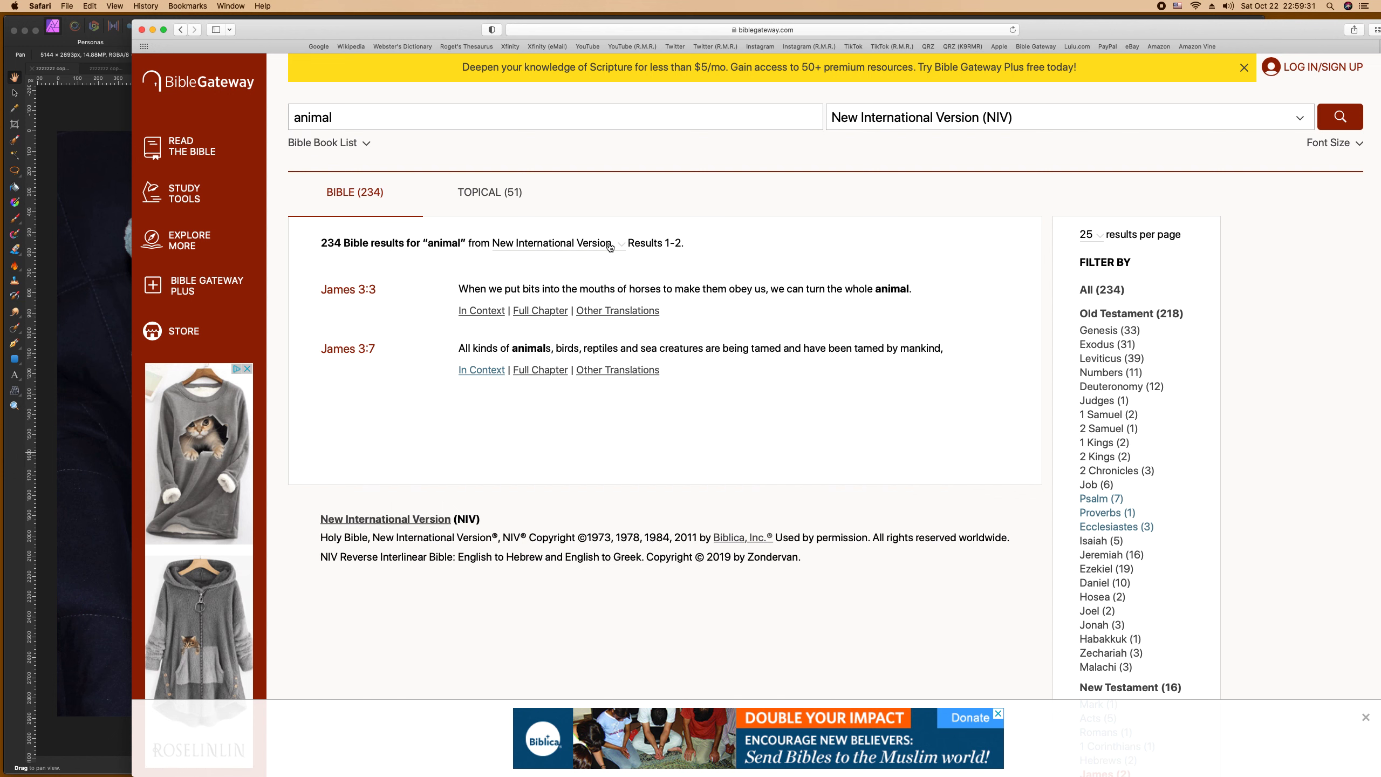
left_click(142, 29)
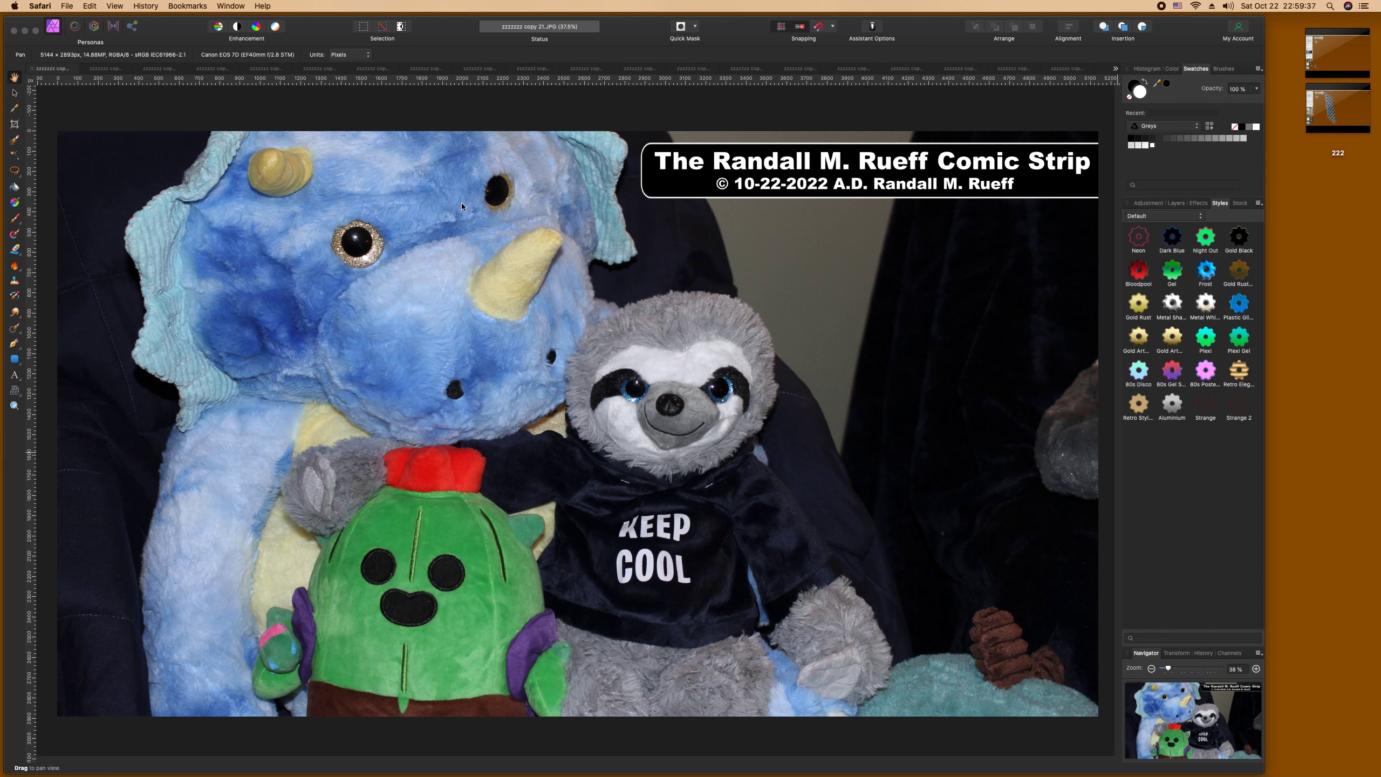
Step: Add art text beside the sloth reading "We are being good now. So what's next?" on two lines, in quotation marks
left_click(19, 380)
left_click(37, 377)
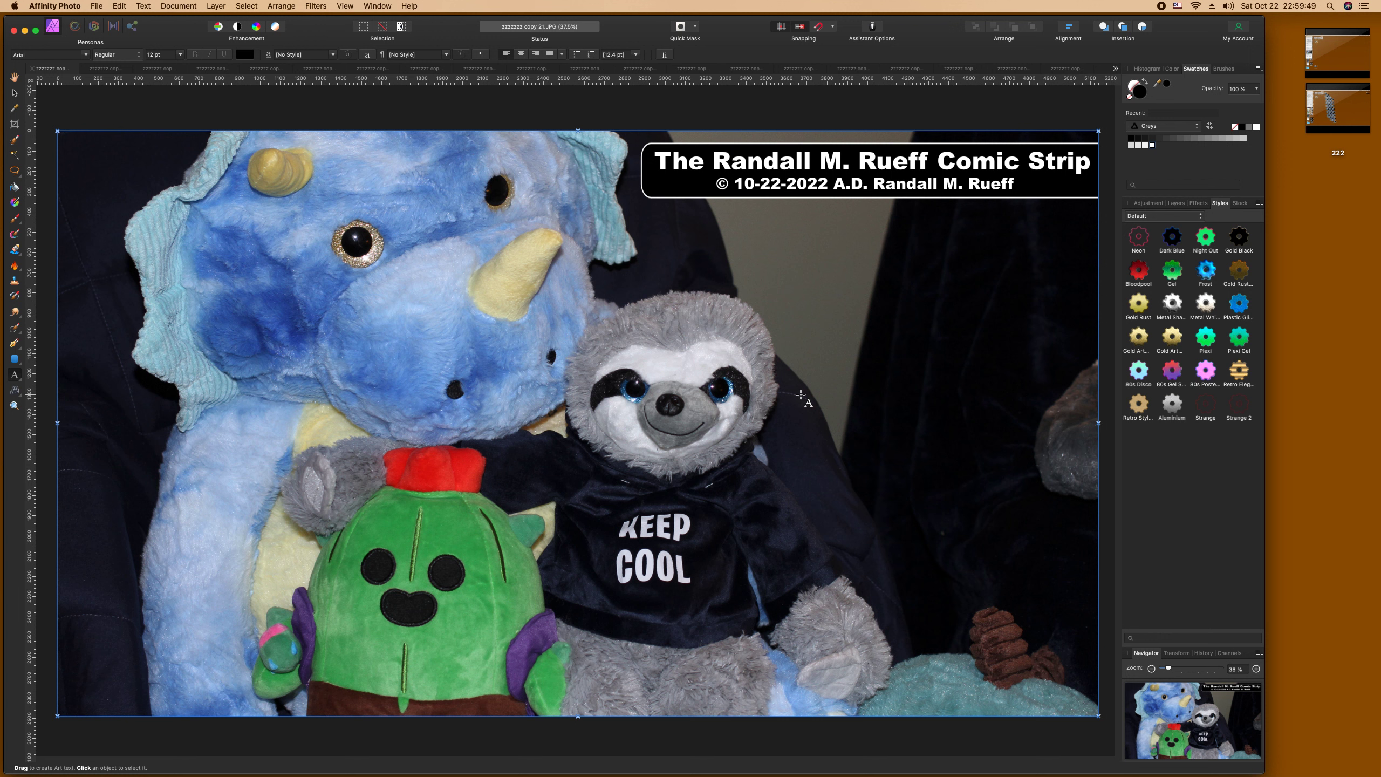
left_click_drag(802, 395, 803, 412)
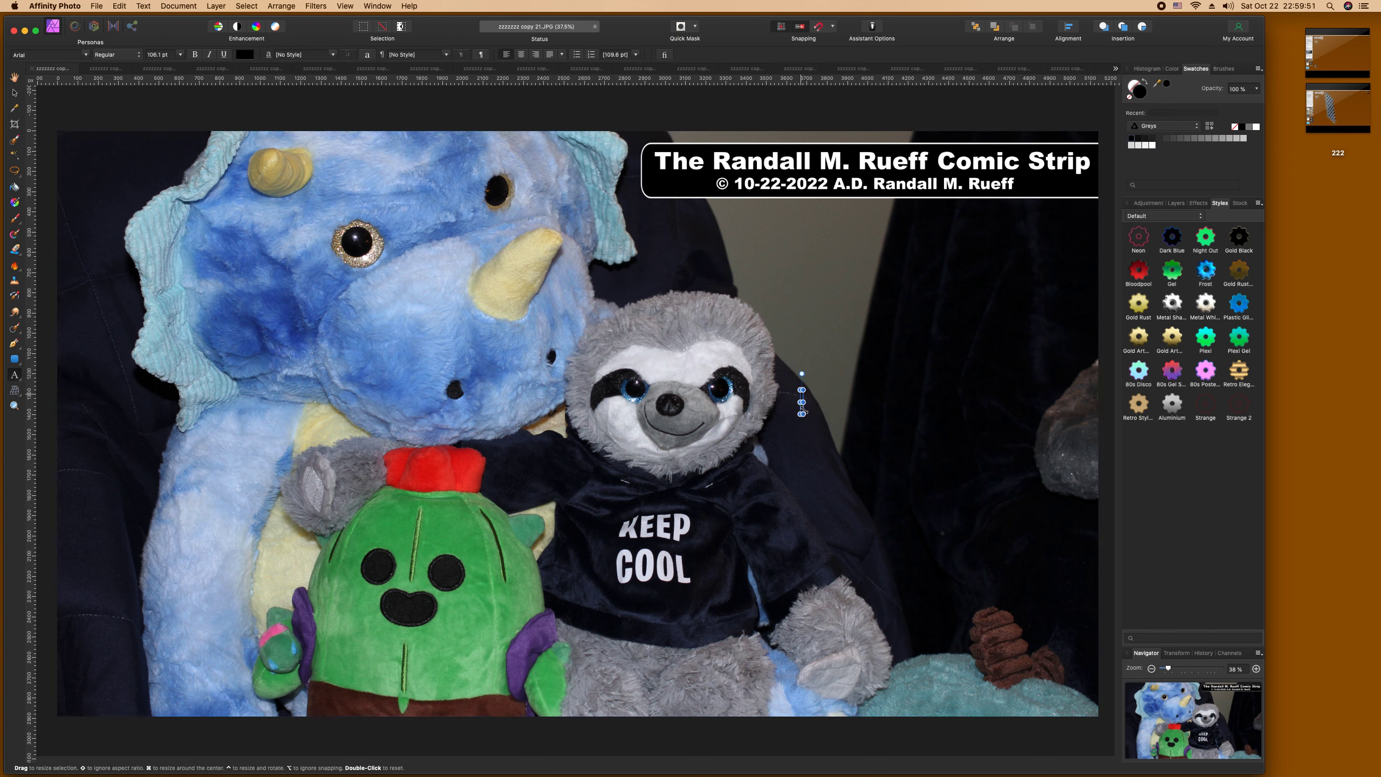
key("Escape")
type("'We a")
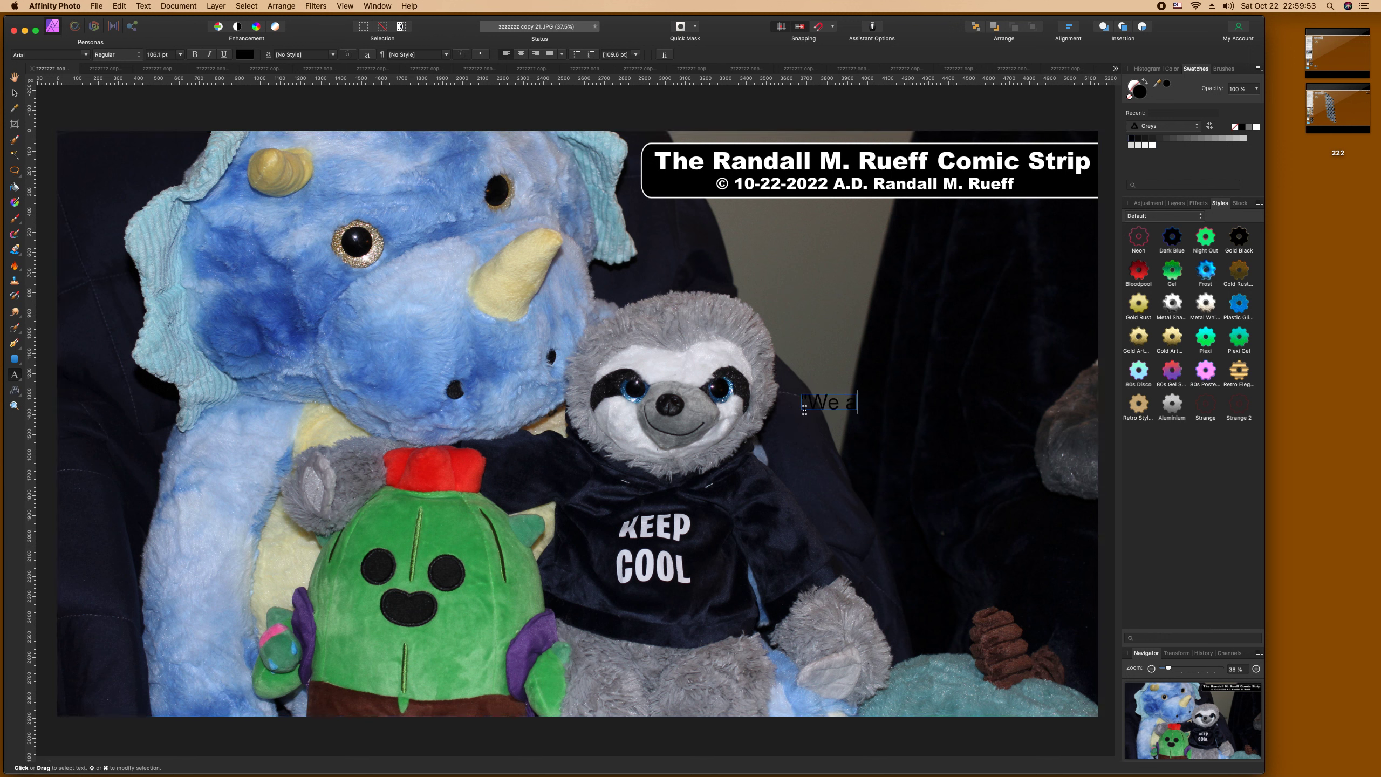
type("re the best of frien")
key("Return")
type("So what's a")
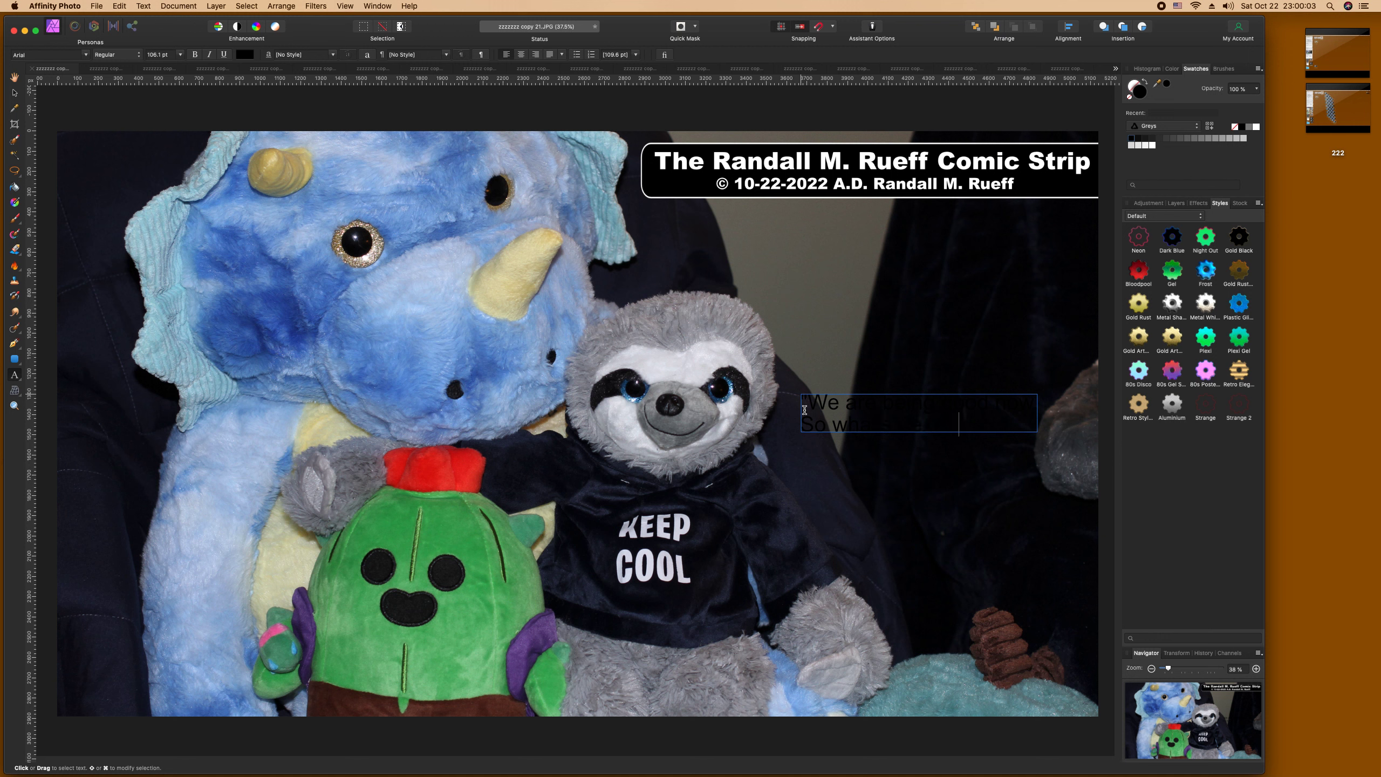
Step: Center-align the whole caption and format it in white Arial Black
key("super+a")
key("Escape")
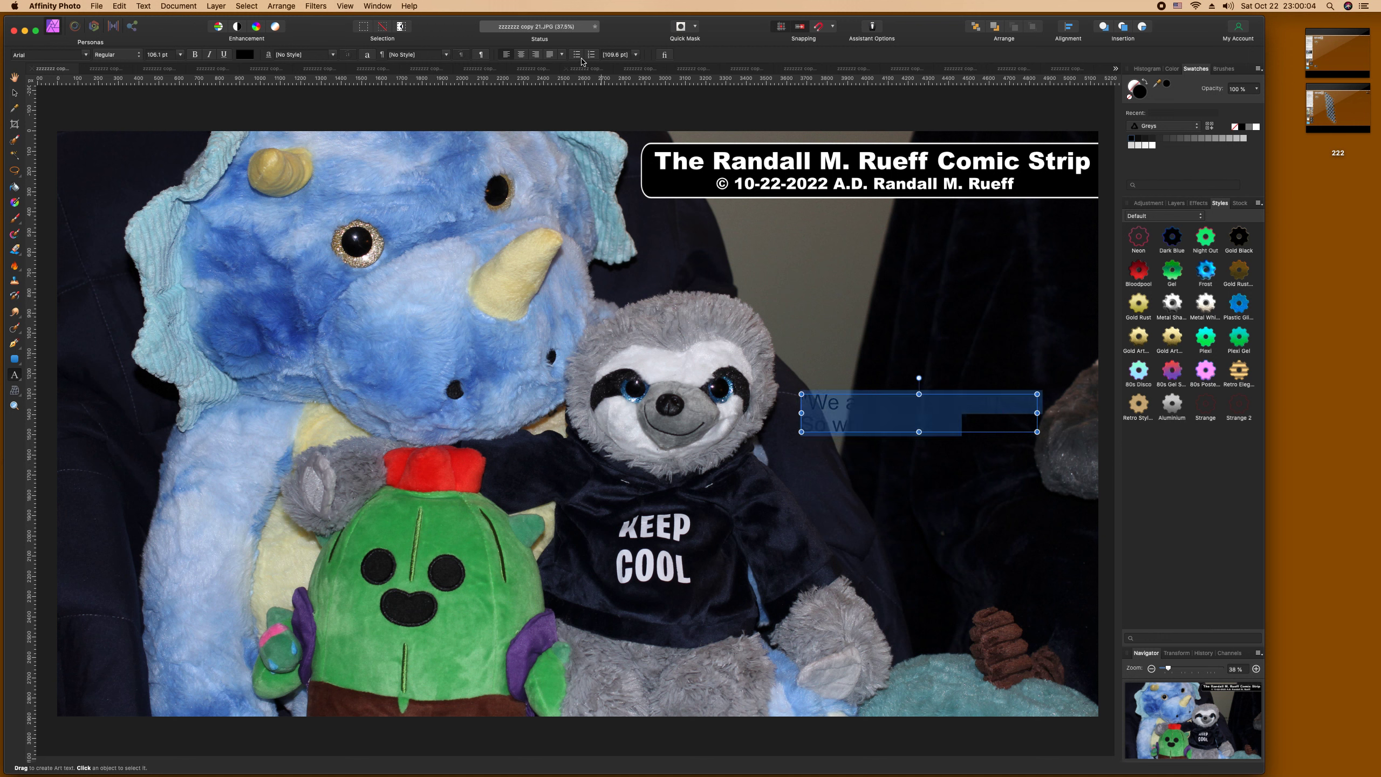
left_click(522, 57)
left_click(85, 54)
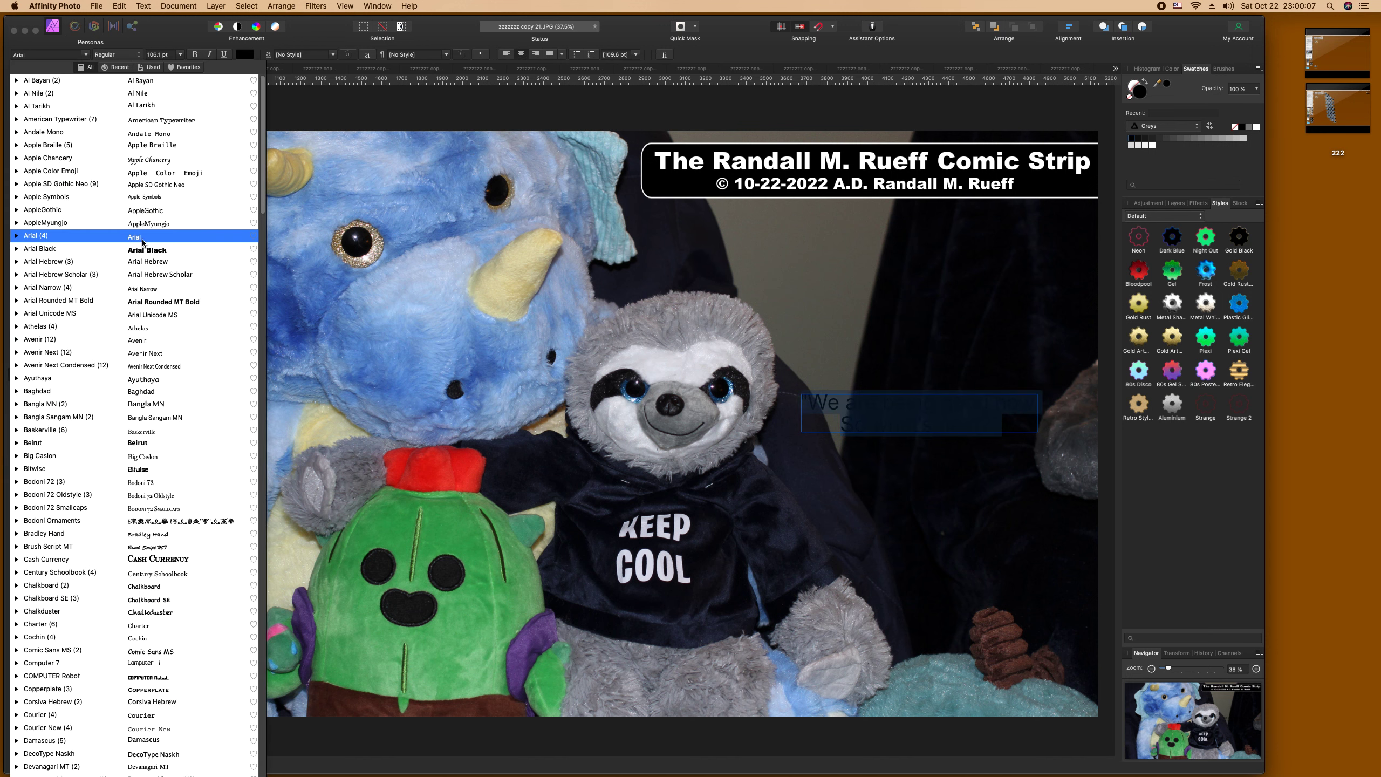
left_click(144, 249)
left_click(245, 55)
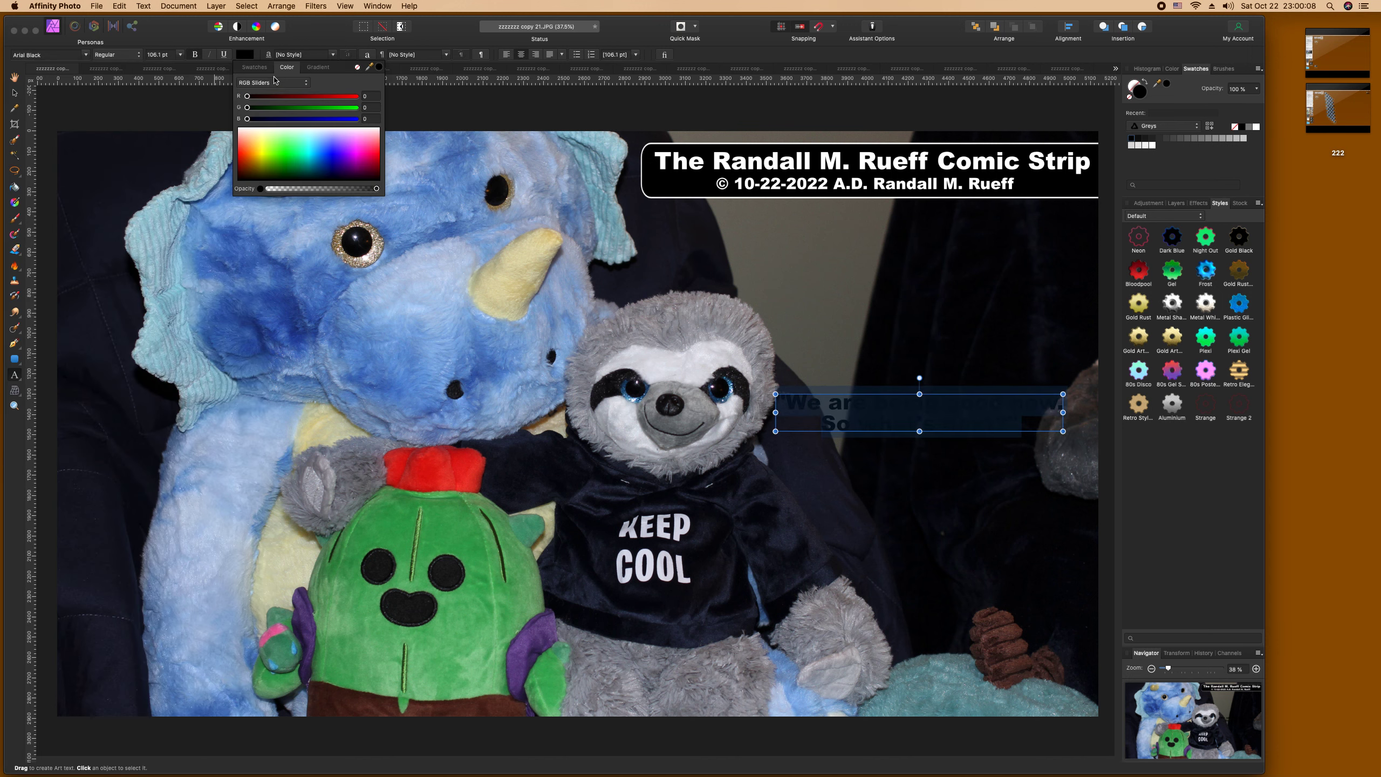
left_click(302, 129)
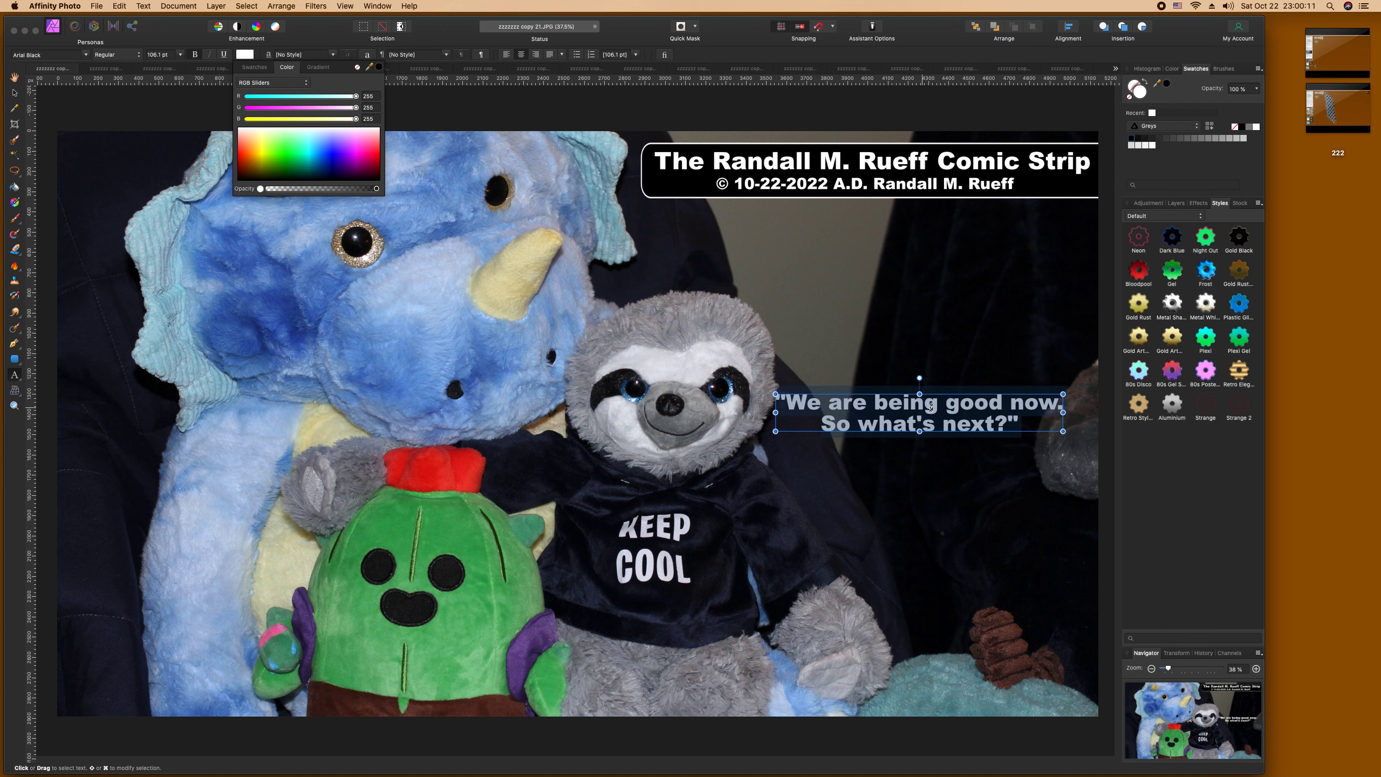
Step: Break the caption's first line after "being" and insert "right" before "now."
left_click(881, 404)
left_click(870, 401)
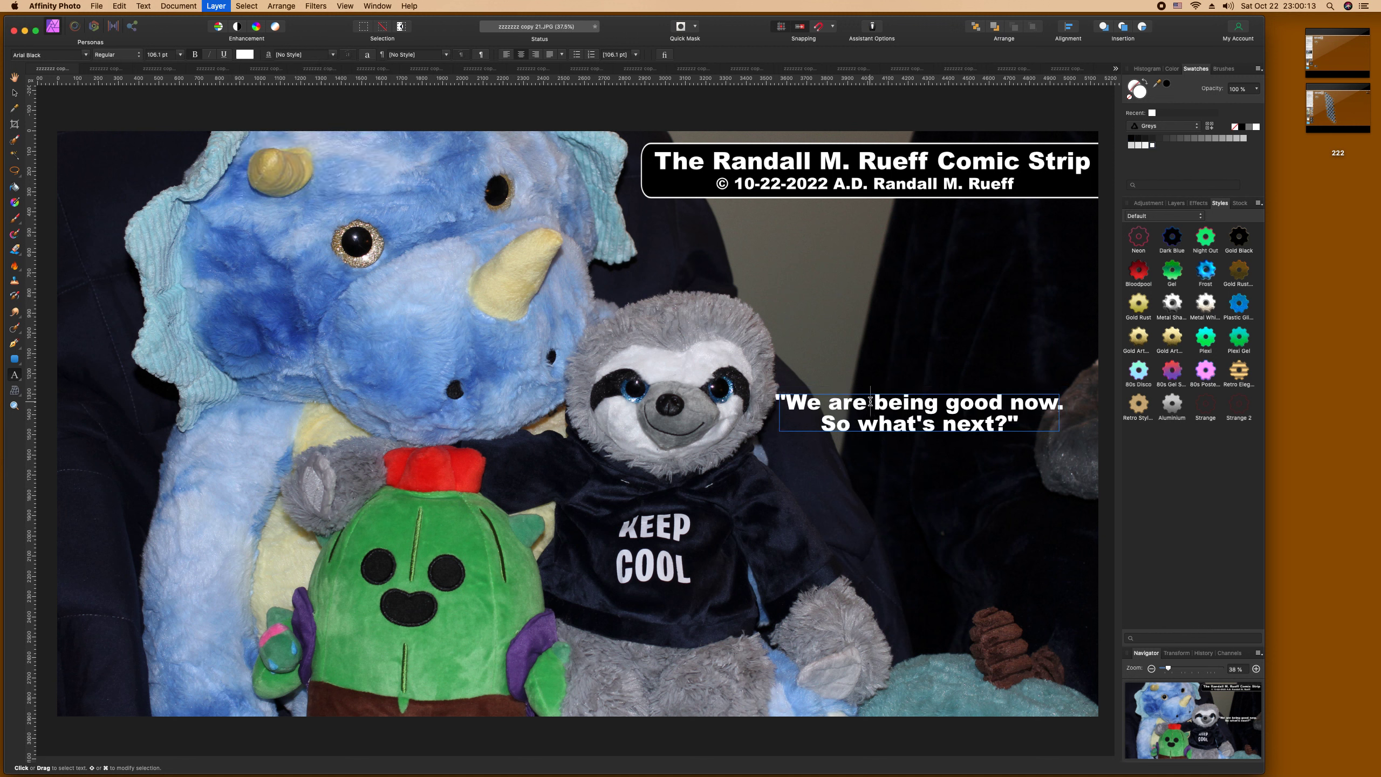
key("Return")
key("BackSpace")
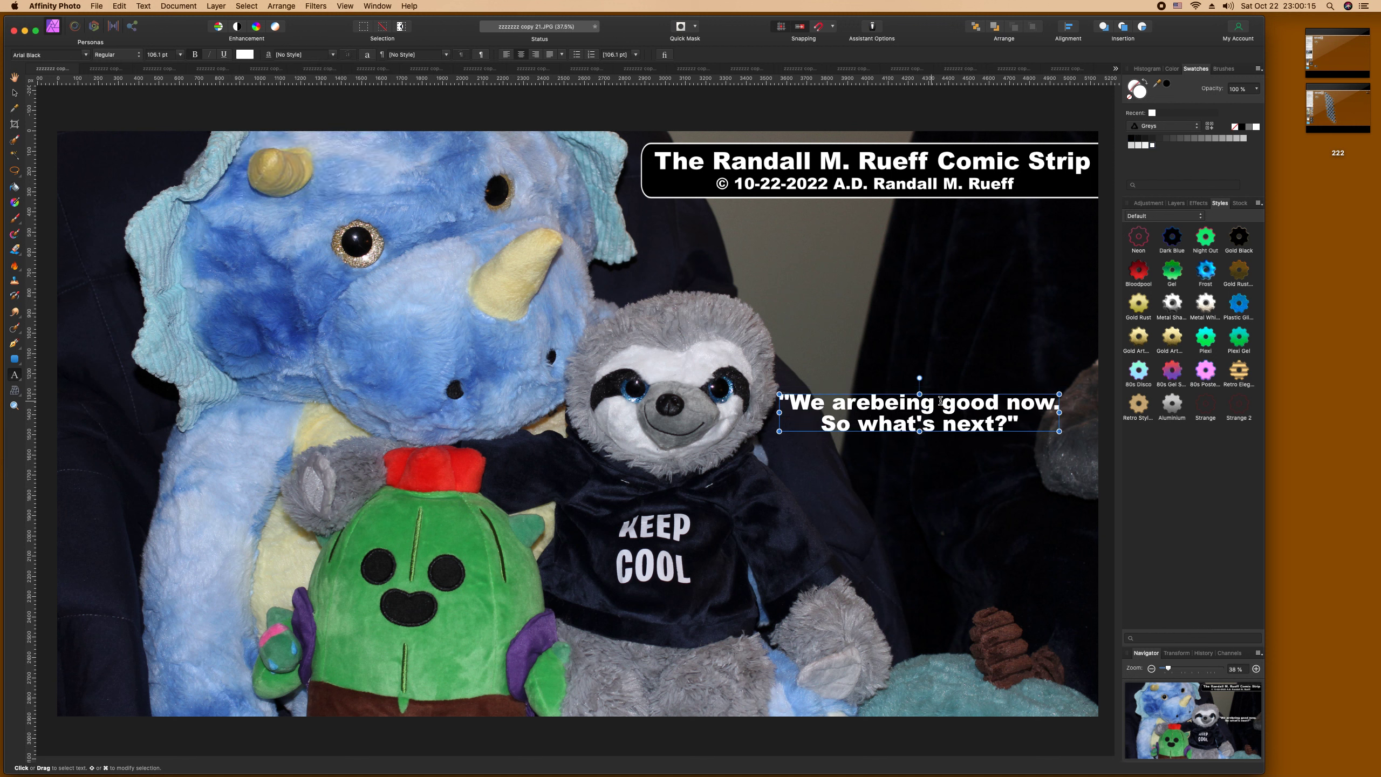
left_click(948, 402)
key("BackSpace")
key("Return")
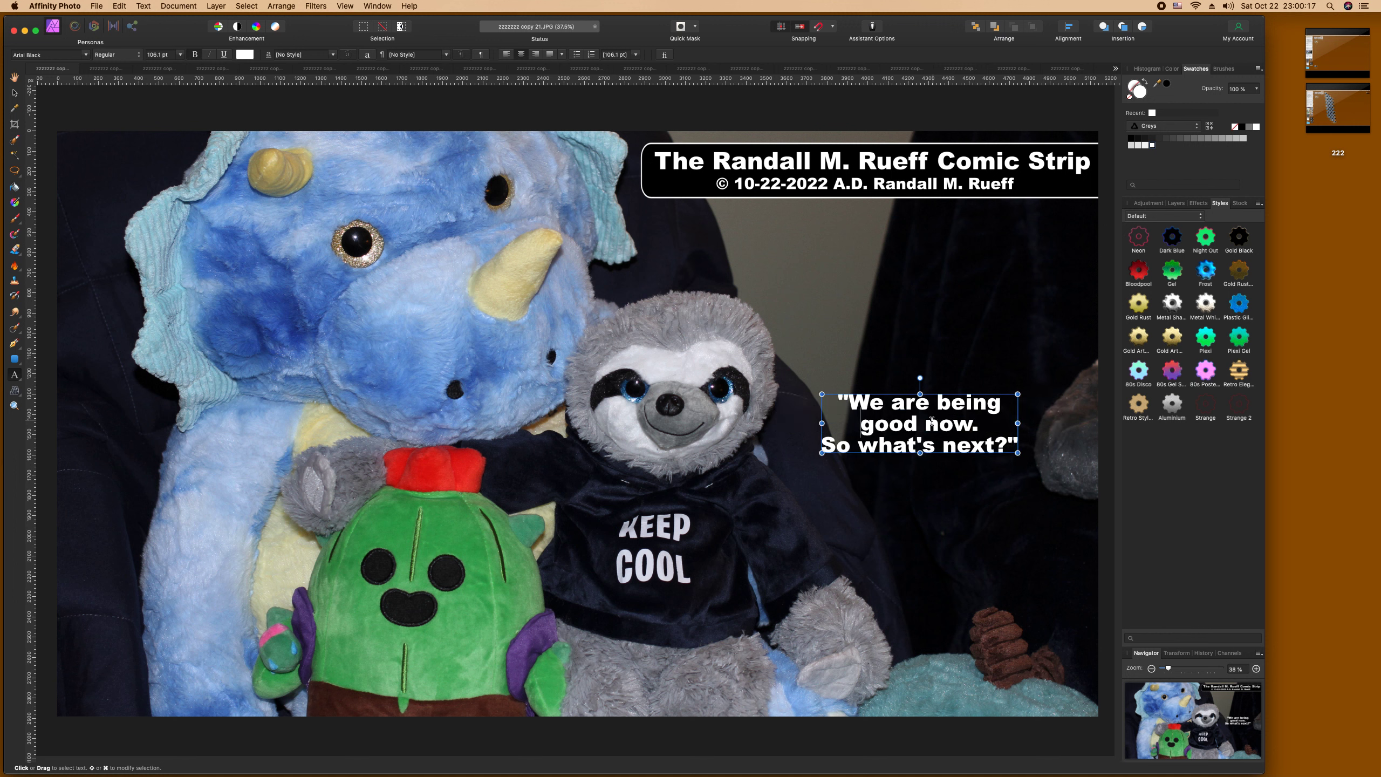
left_click(923, 426)
type("right")
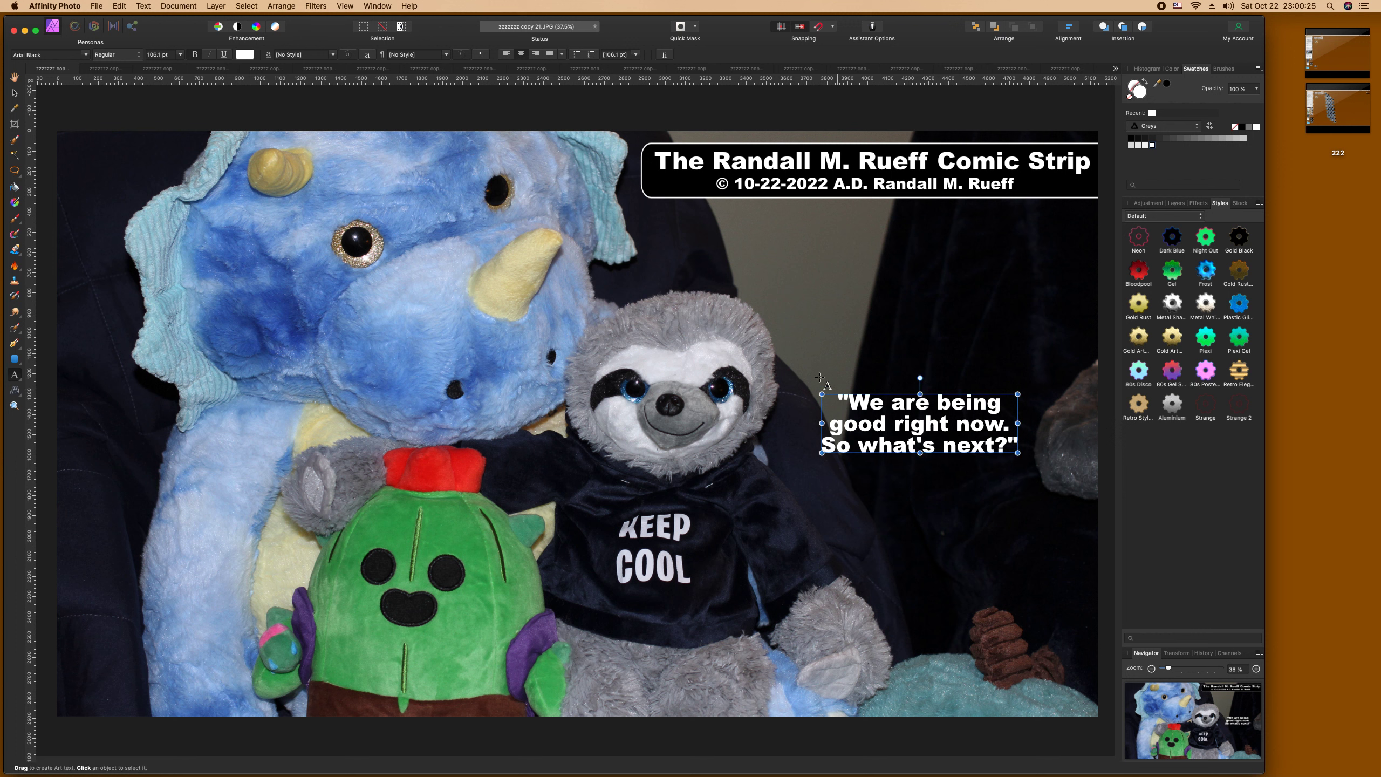
key("Escape")
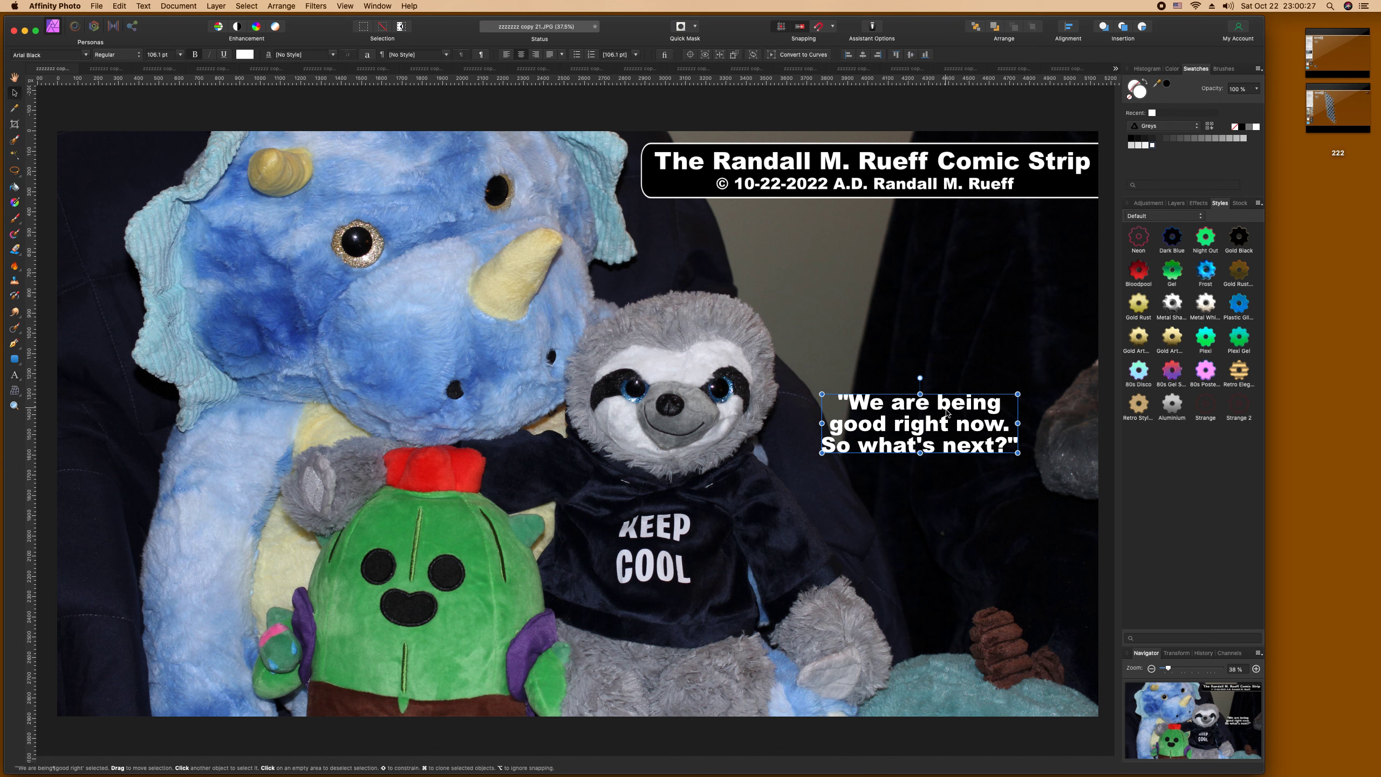
Step: Enlarge the caption to about 160 pt, reposition it beside the sloth and deselect it
left_click_drag(948, 411, 1085, 385)
left_click_drag(956, 409, 961, 412)
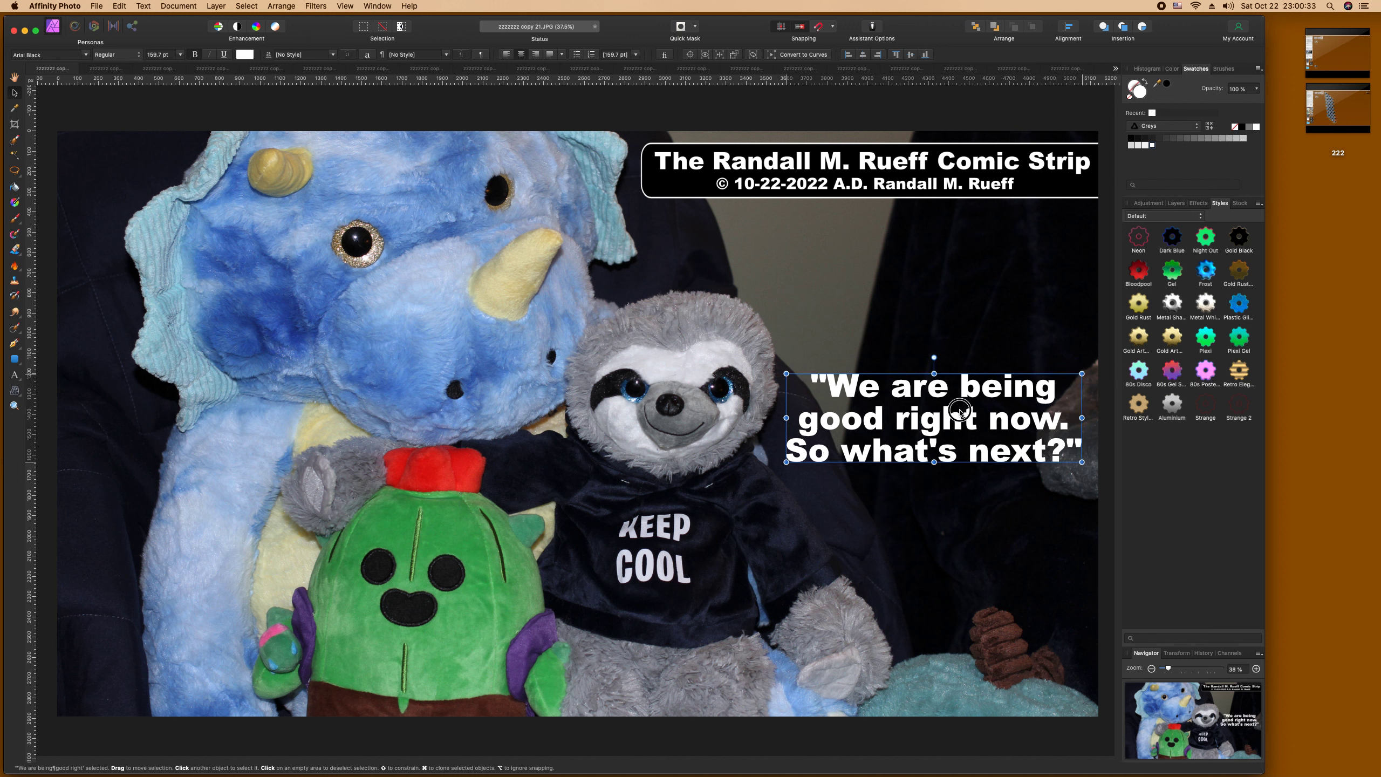
left_click(931, 318)
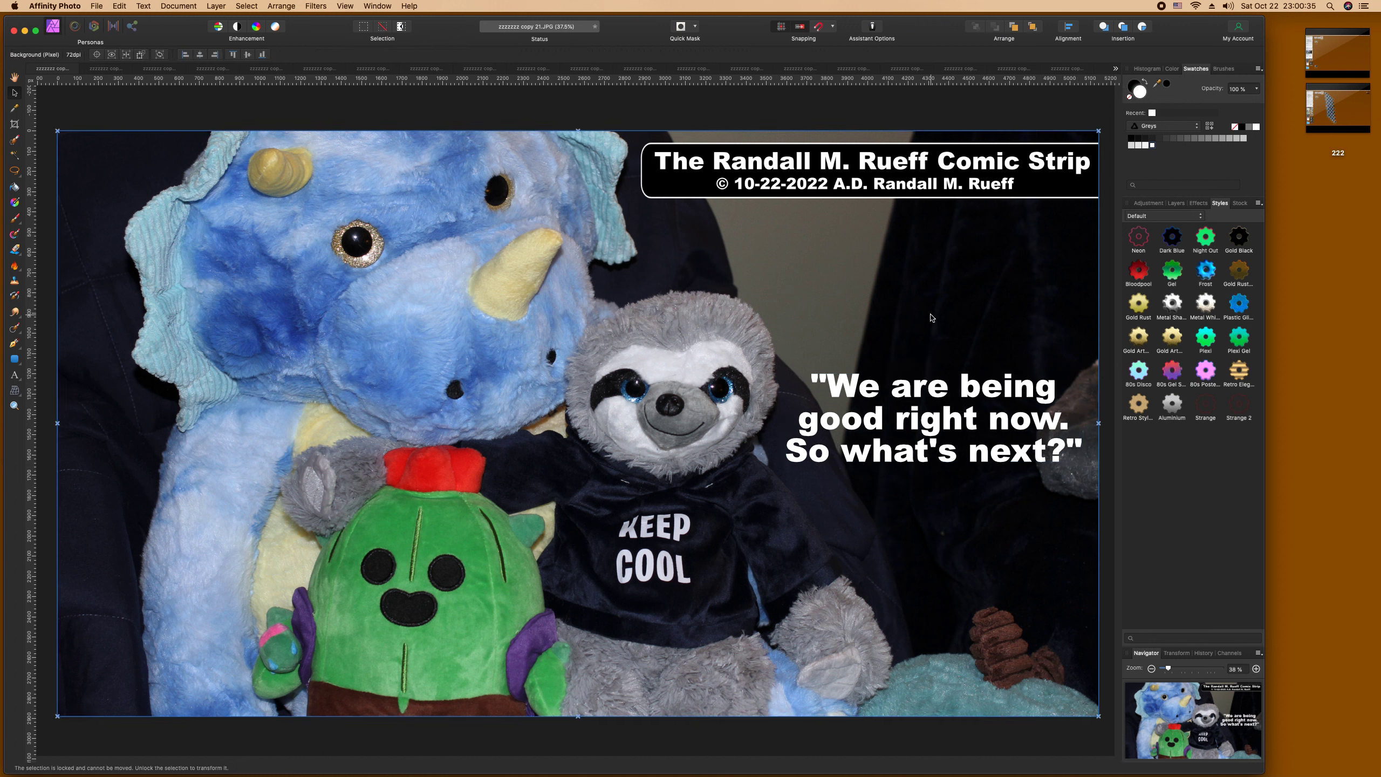
left_click(674, 252)
Step: In zzzzzzz copy 12.JPG, start an art text caption beside the sloth with an opening quotation mark and "We d"
left_click(32, 69)
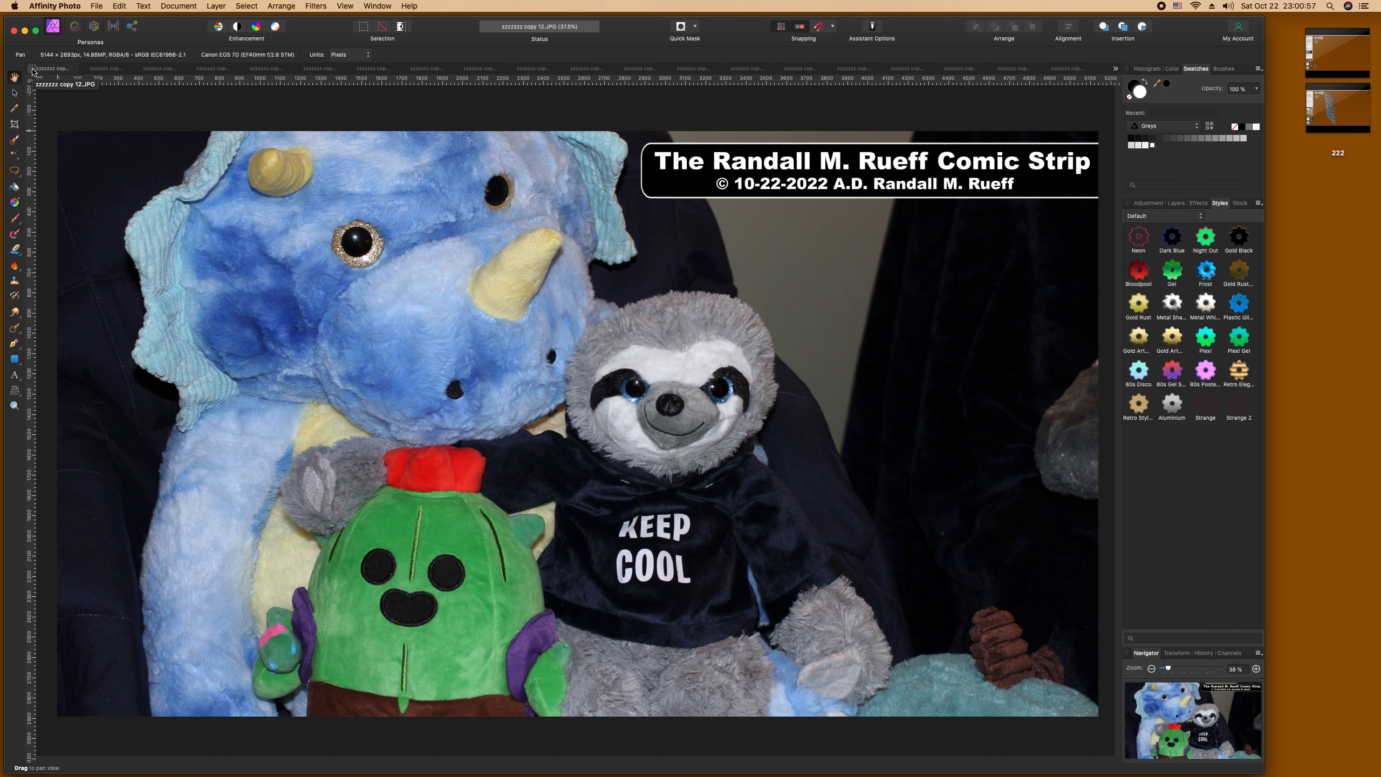
left_click(14, 375)
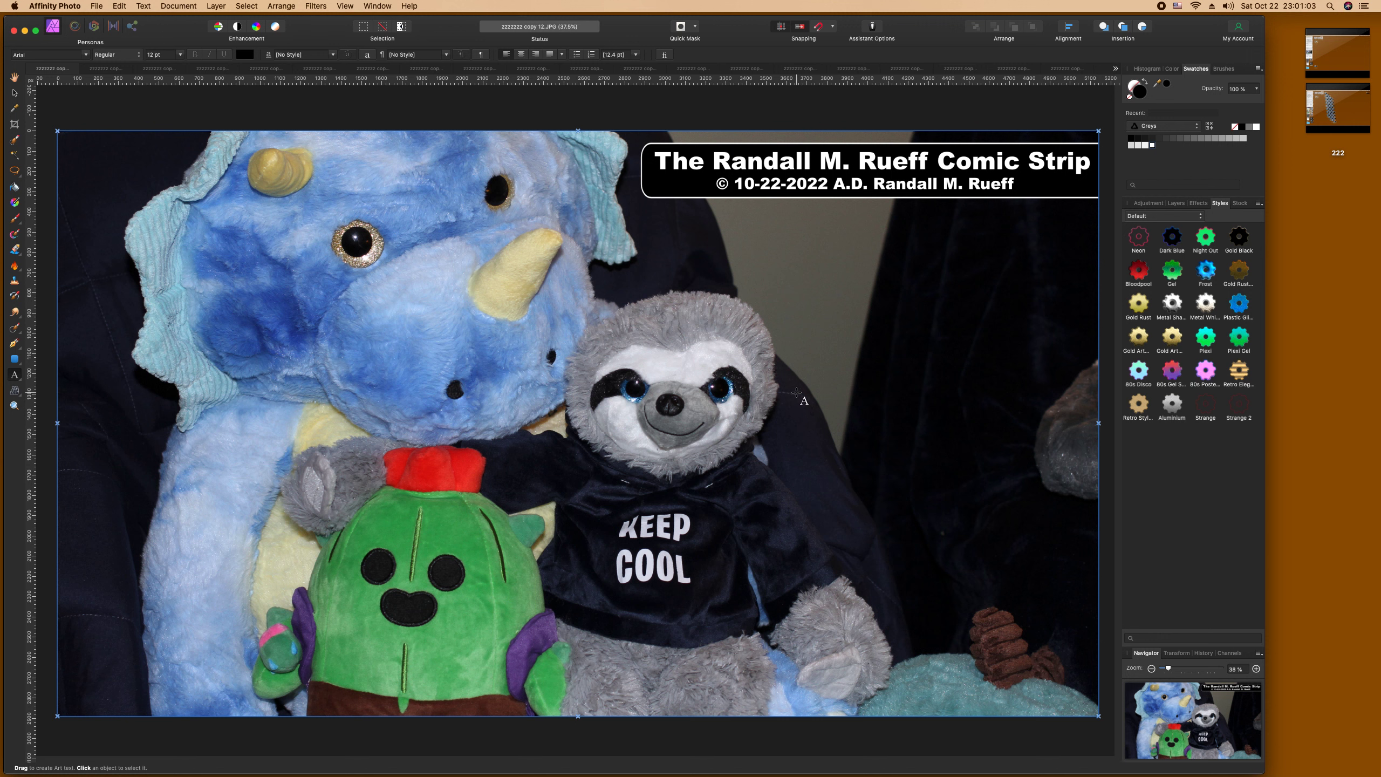
left_click_drag(795, 387, 799, 405)
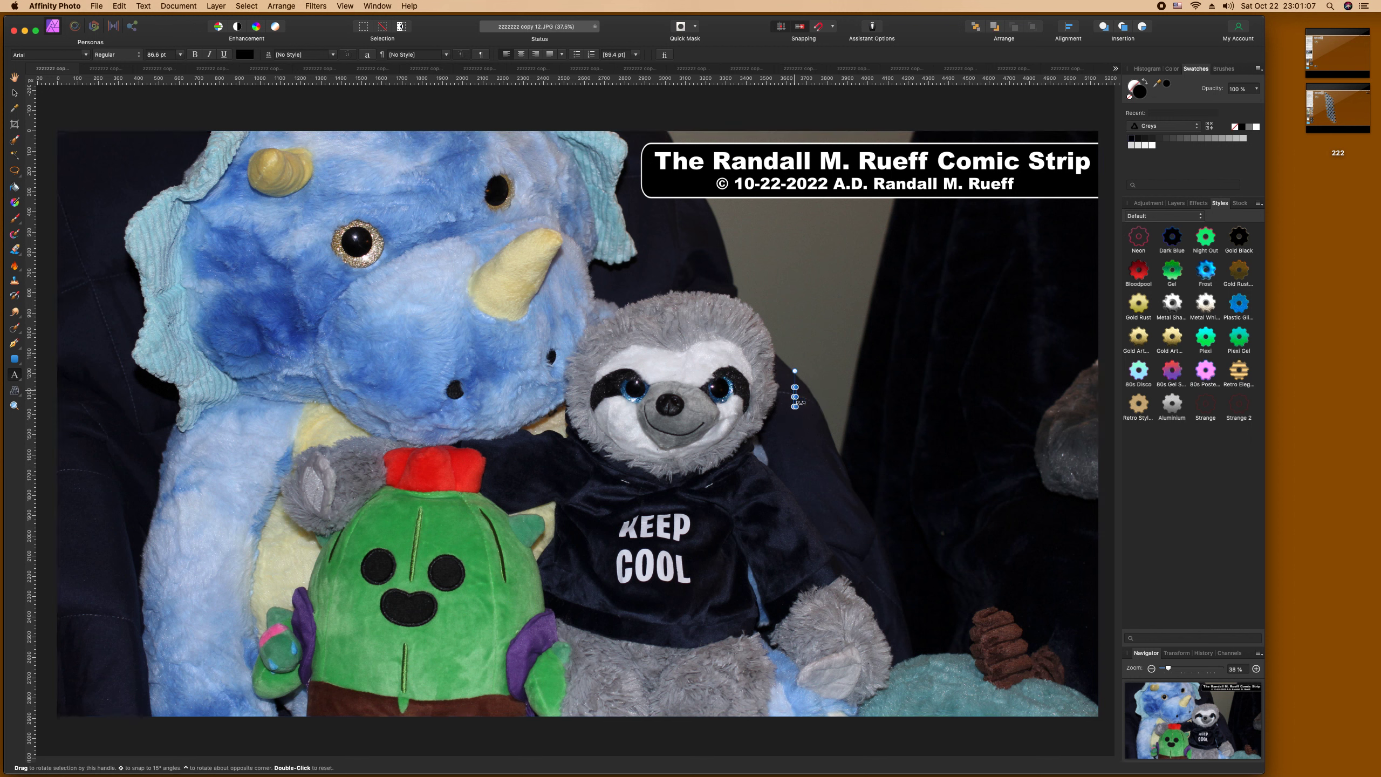
type("\"We doo")
key("BackSpace")
key("BackSpace")
Step: Format the started caption in white Arial Black
key("super+a")
key("Escape")
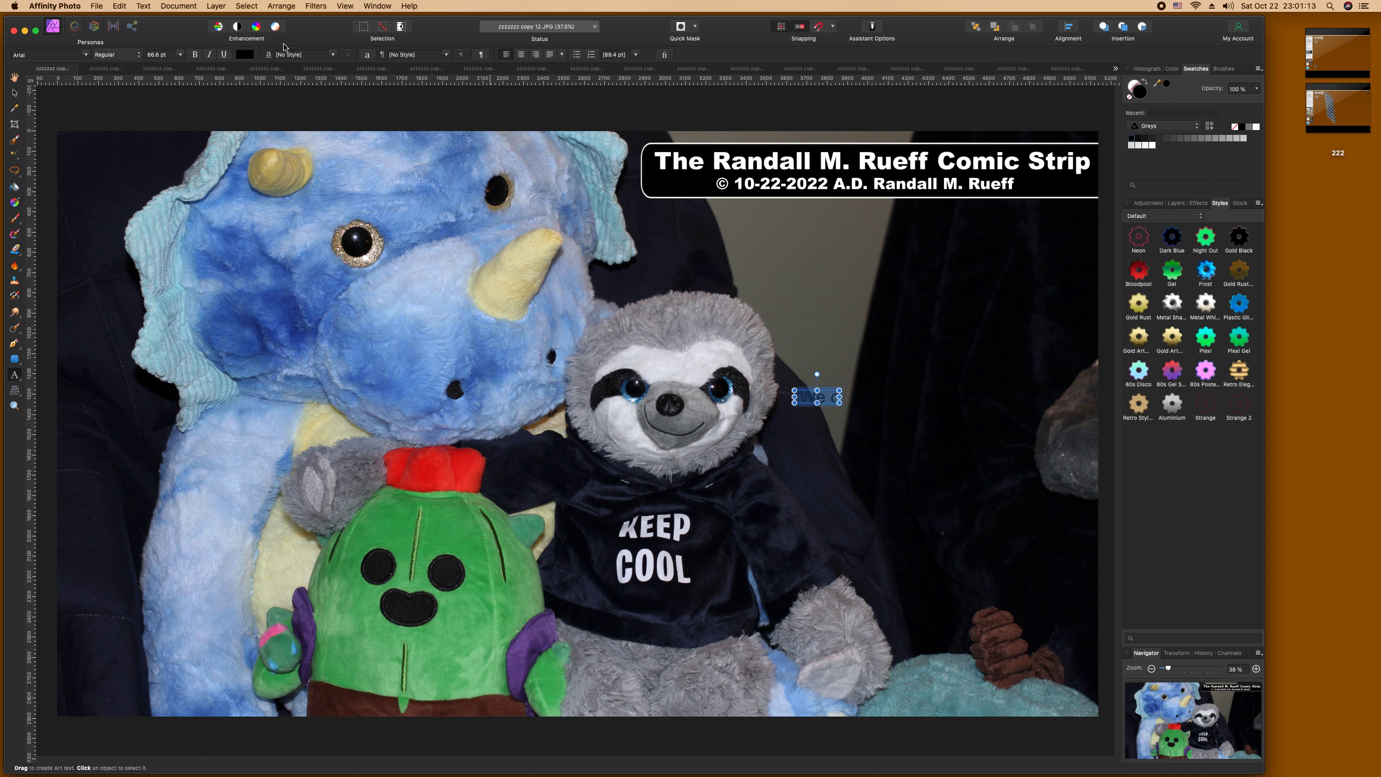
left_click(245, 55)
left_click(307, 131)
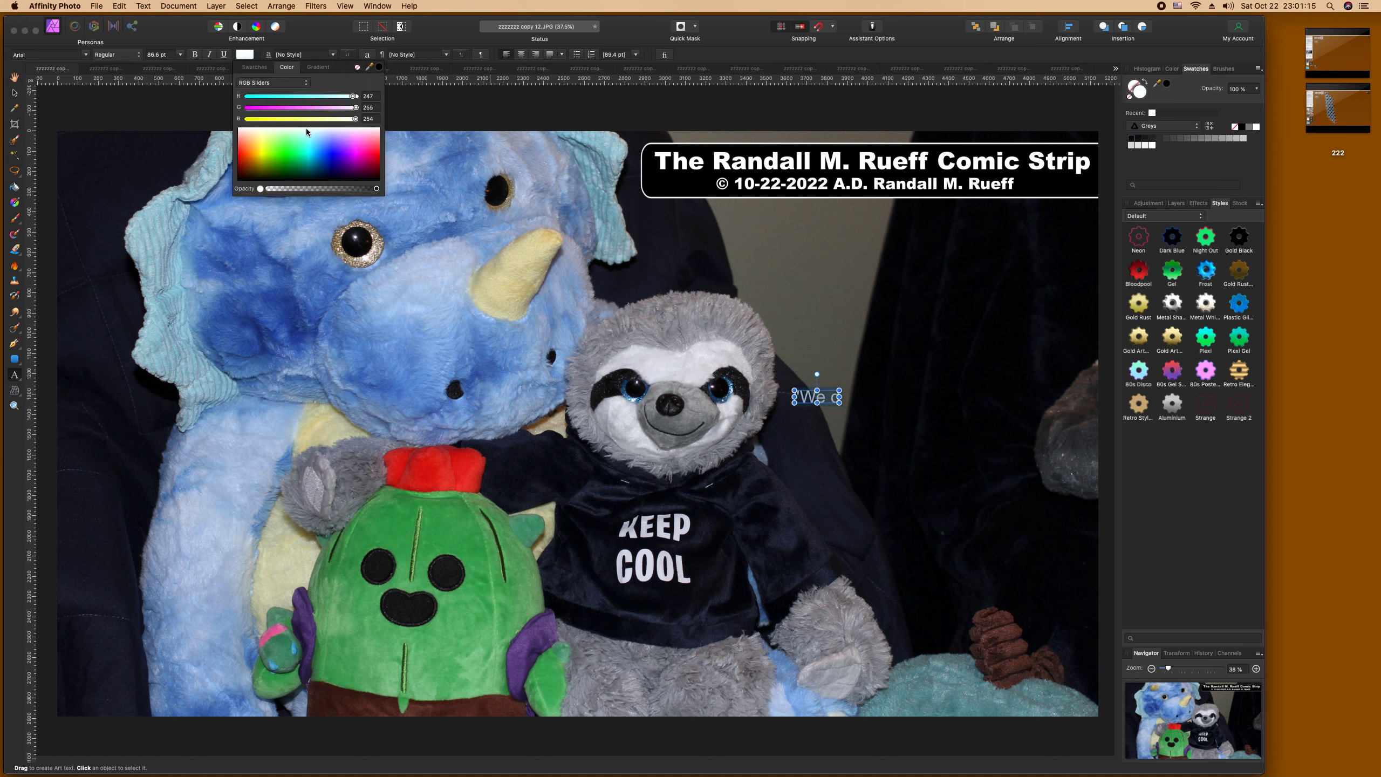
left_click(84, 54)
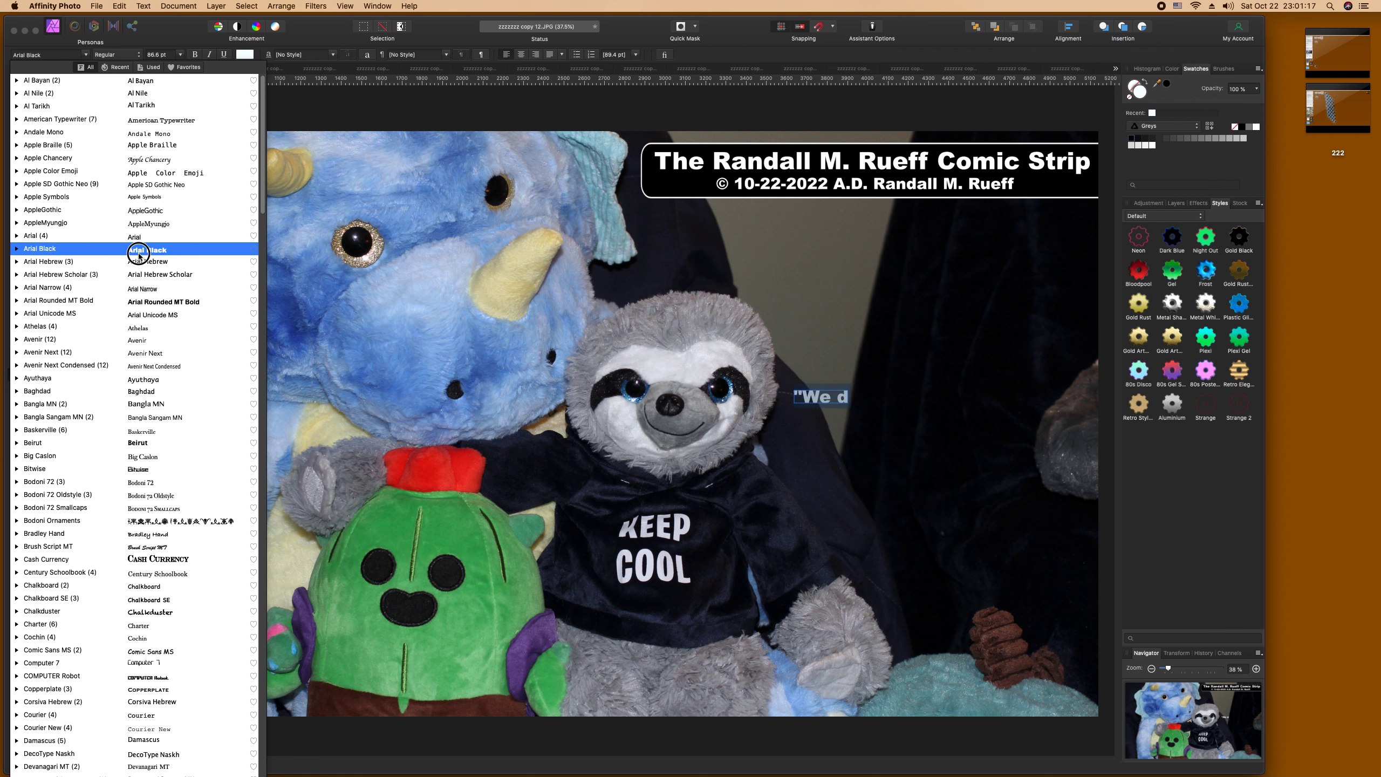
left_click(136, 254)
Step: Continue the caption over three lines as "We didn't want to / bother you with asking / wefigured we'd just bother you t"
left_click(850, 396)
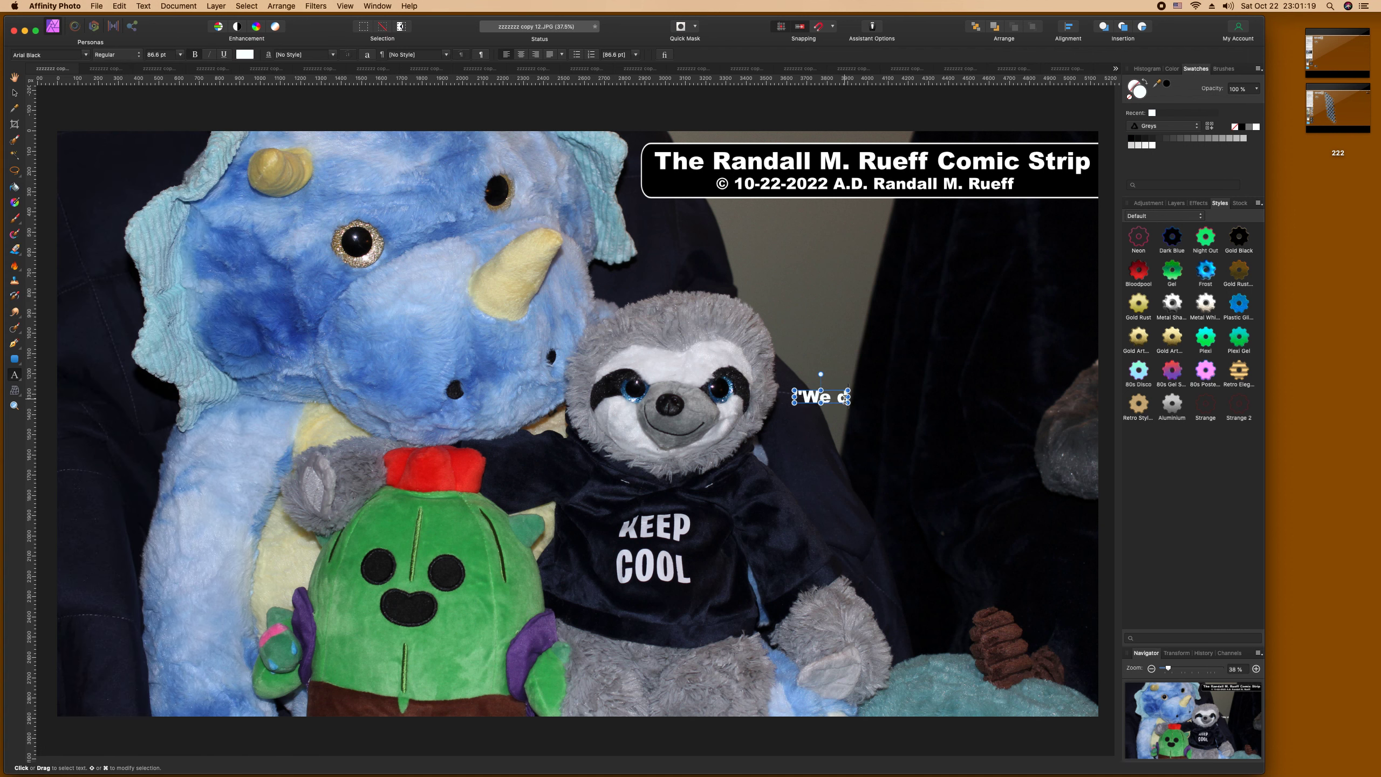
type("idn't want to")
key("BackSpace")
key("BackSpace")
type("to ")
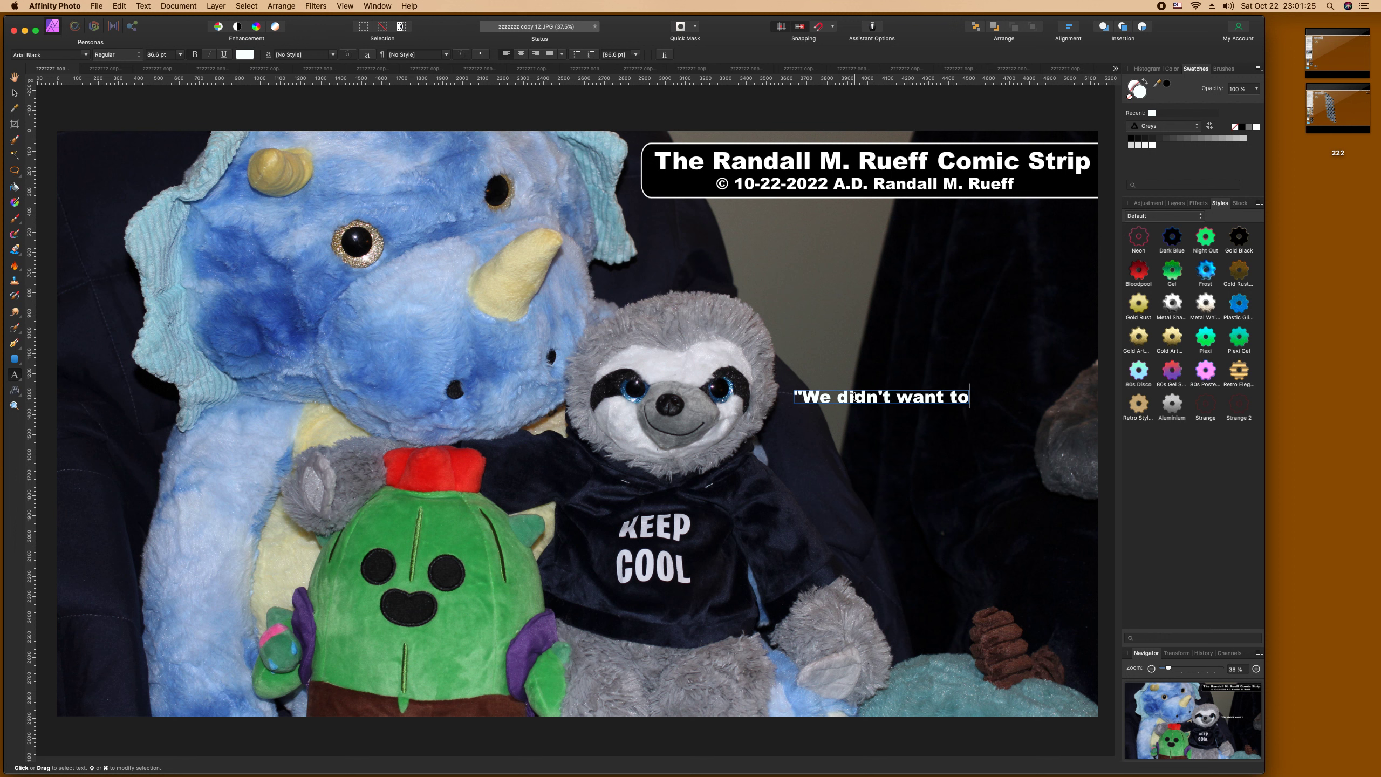
type("bother")
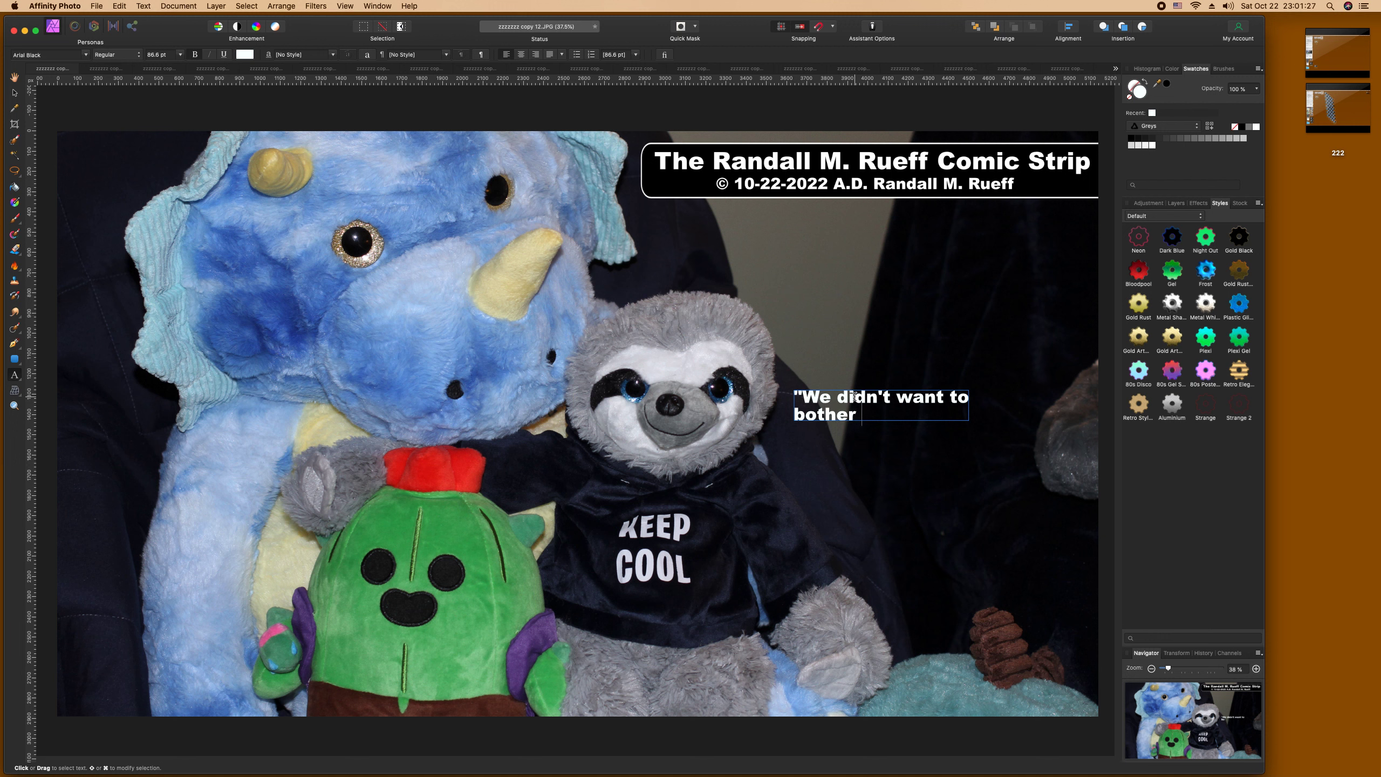
type(" you with as")
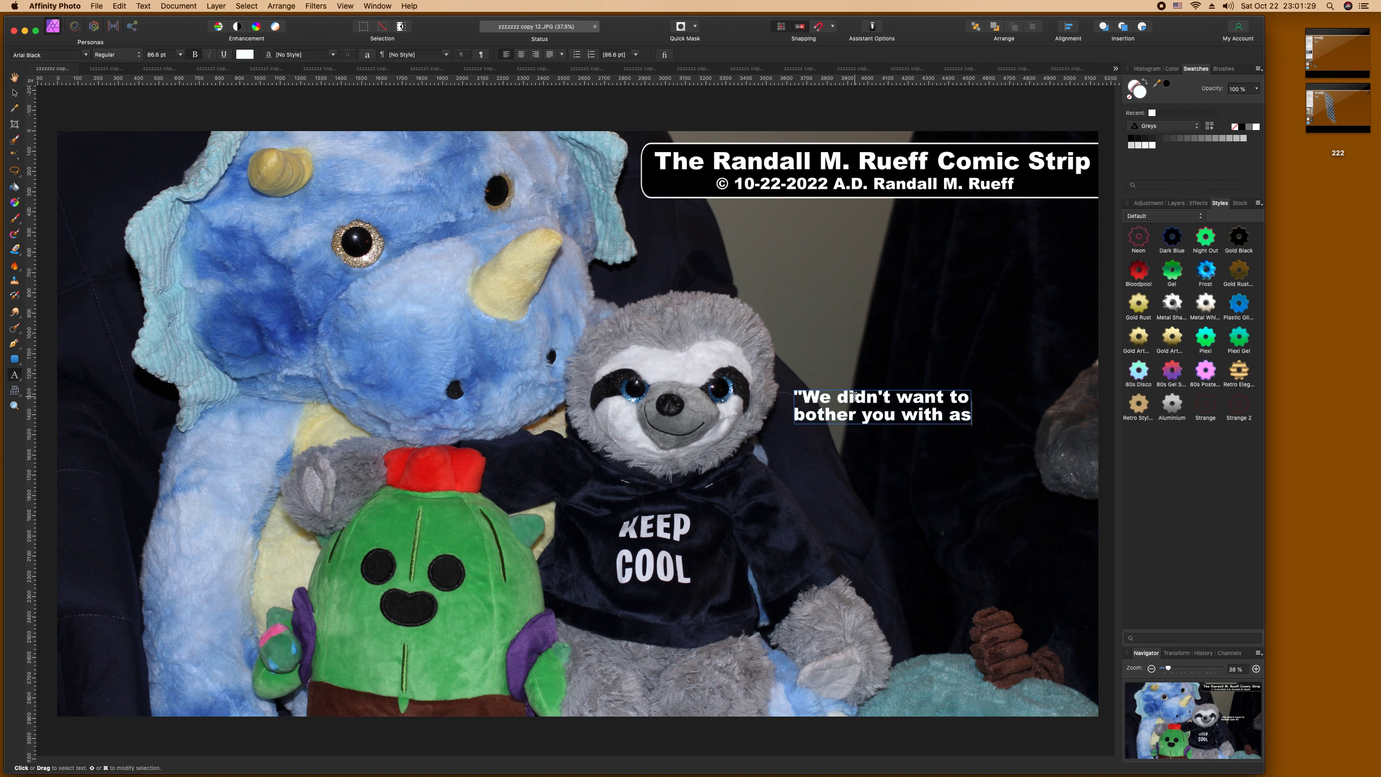
type("king w")
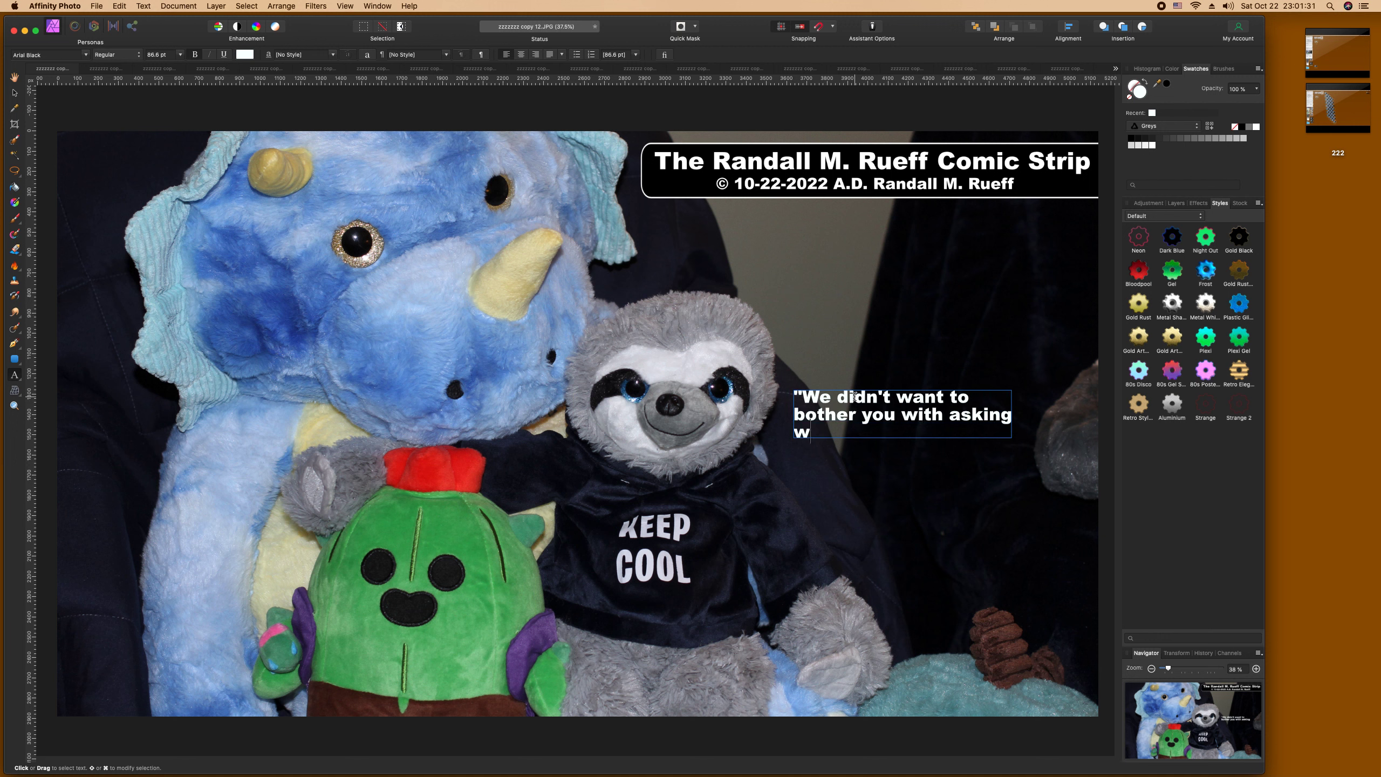
type("efigured")
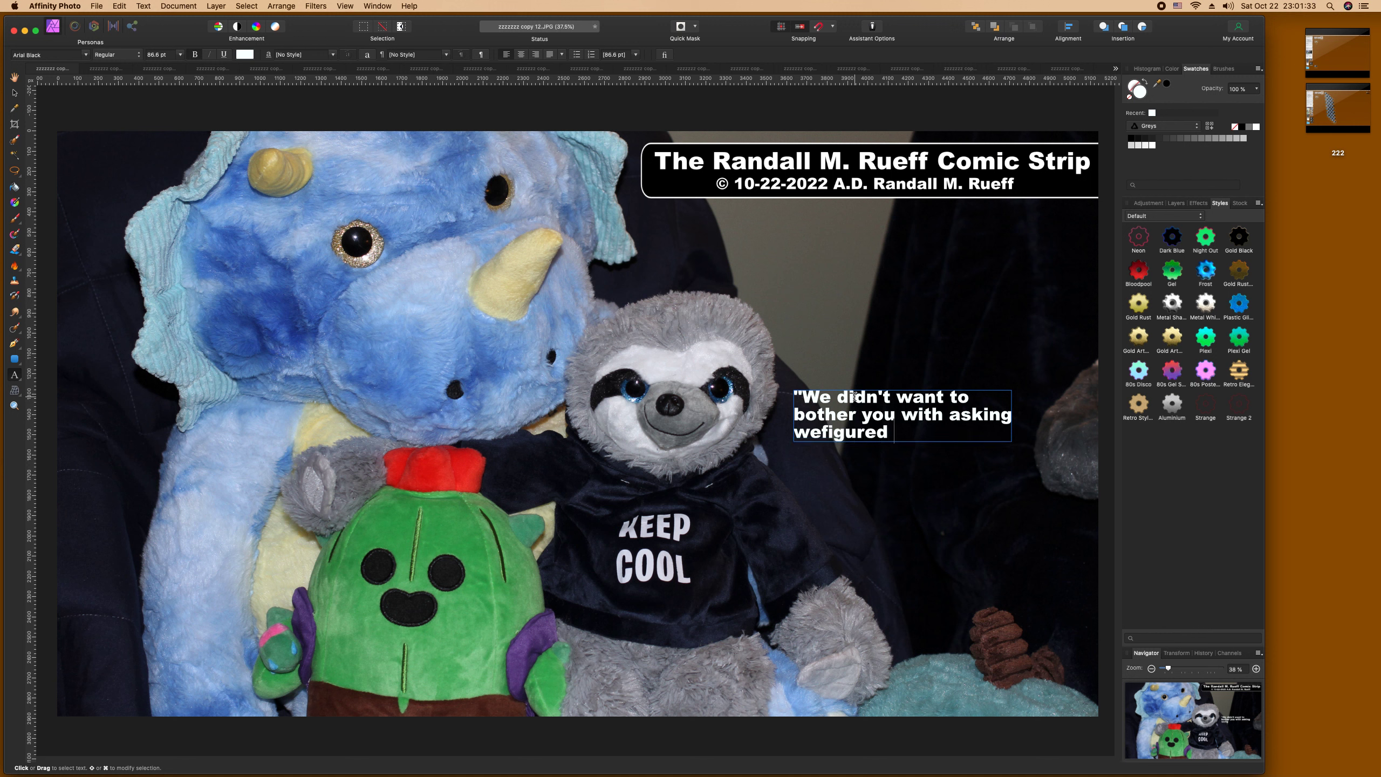
type(" we'd just bothe")
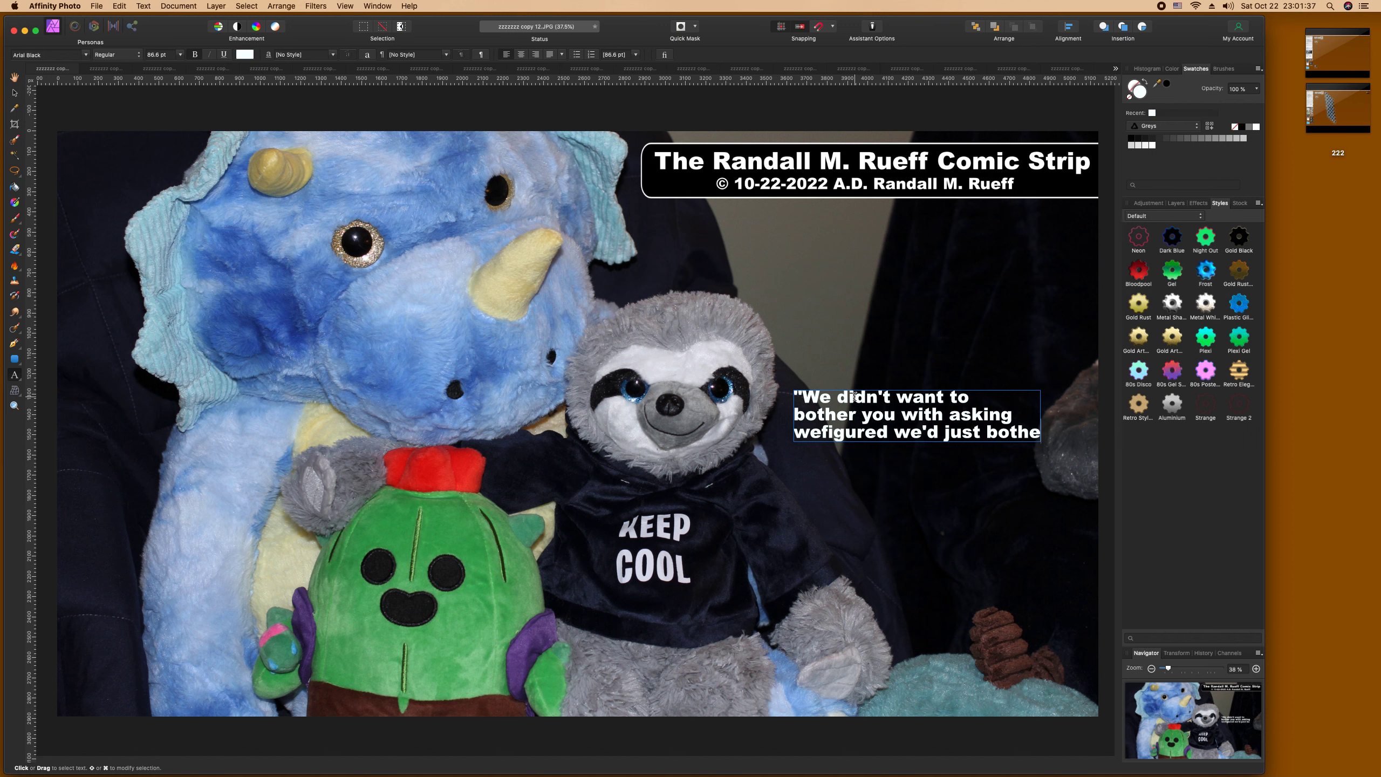
type("r you t")
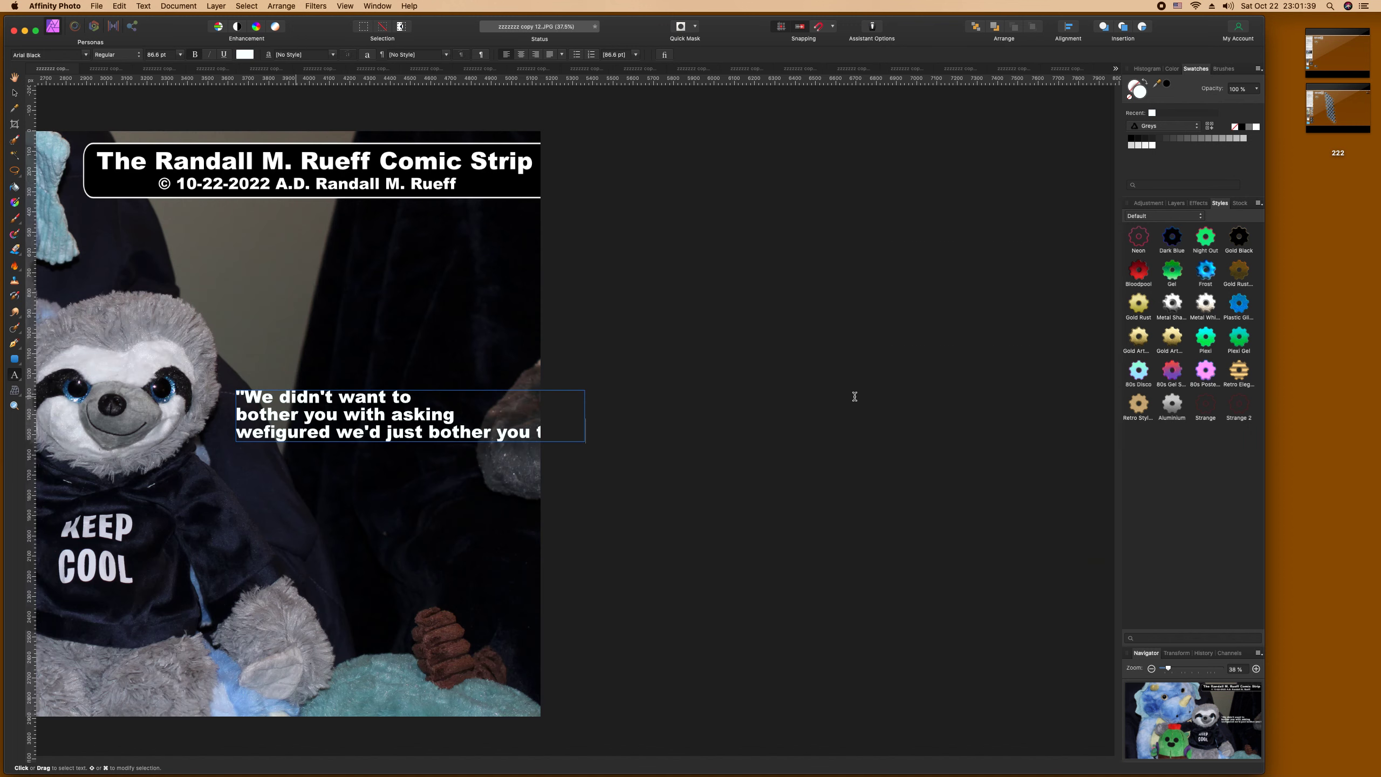
Step: Separate "wefigured" into "we figured" and break the caption's third line after "bother"
key("Escape")
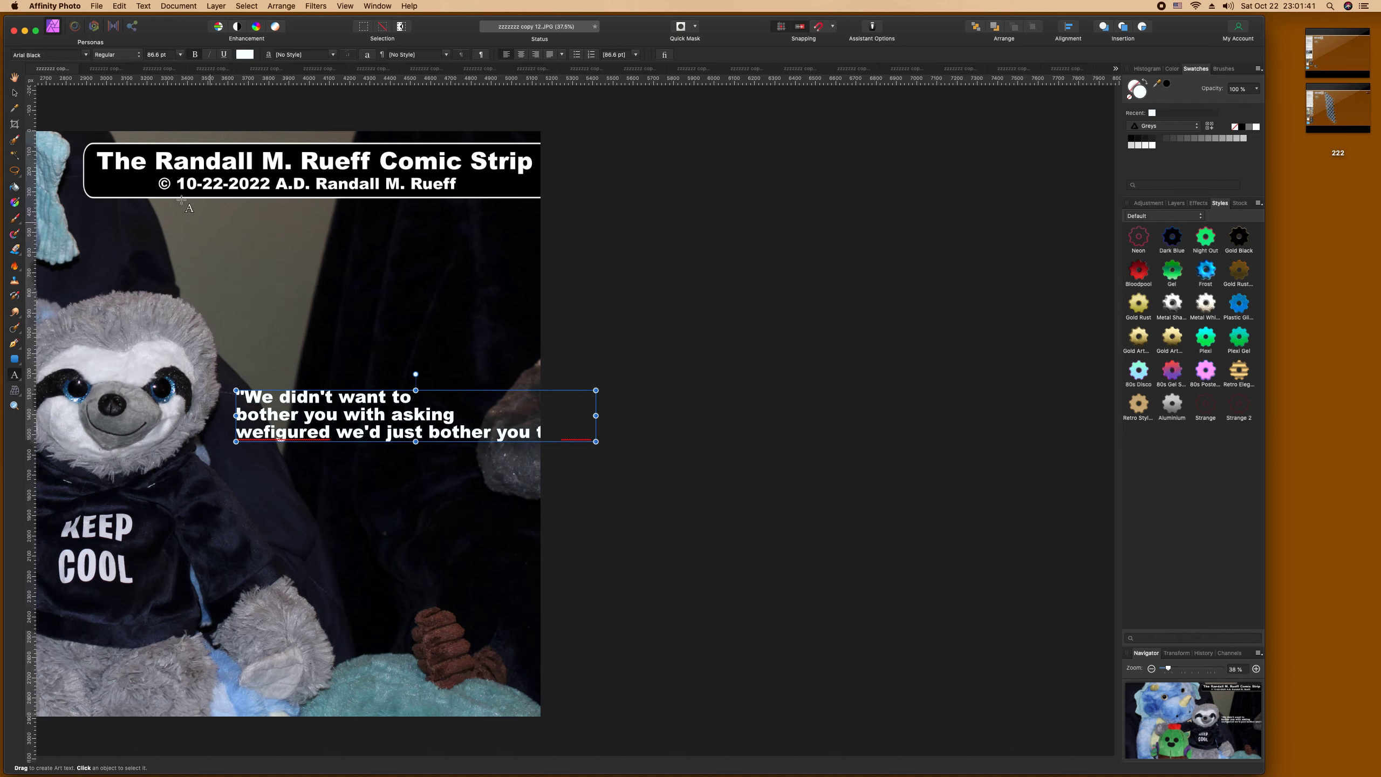
left_click(15, 78)
left_click(15, 92)
double_click(823, 433)
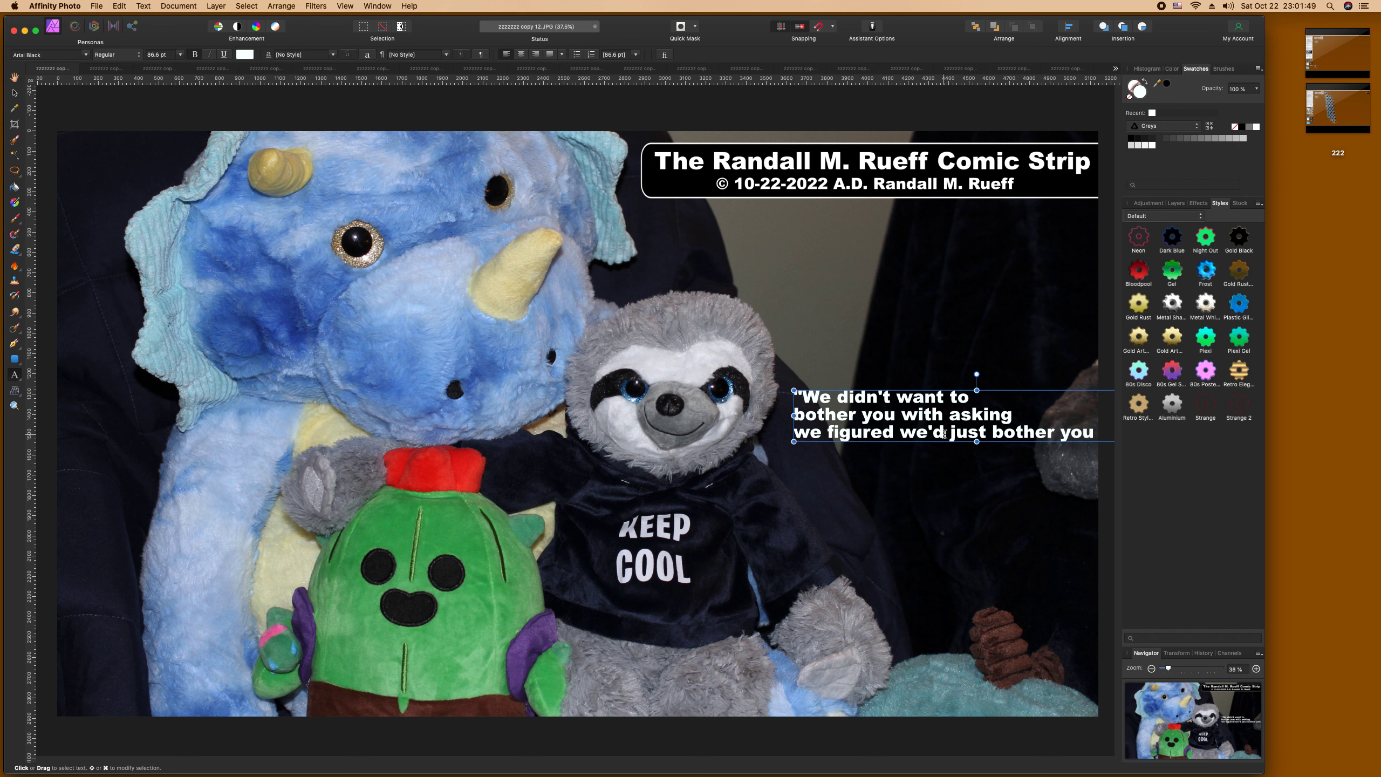
left_click(1059, 434)
key("BackSpace")
key("Return")
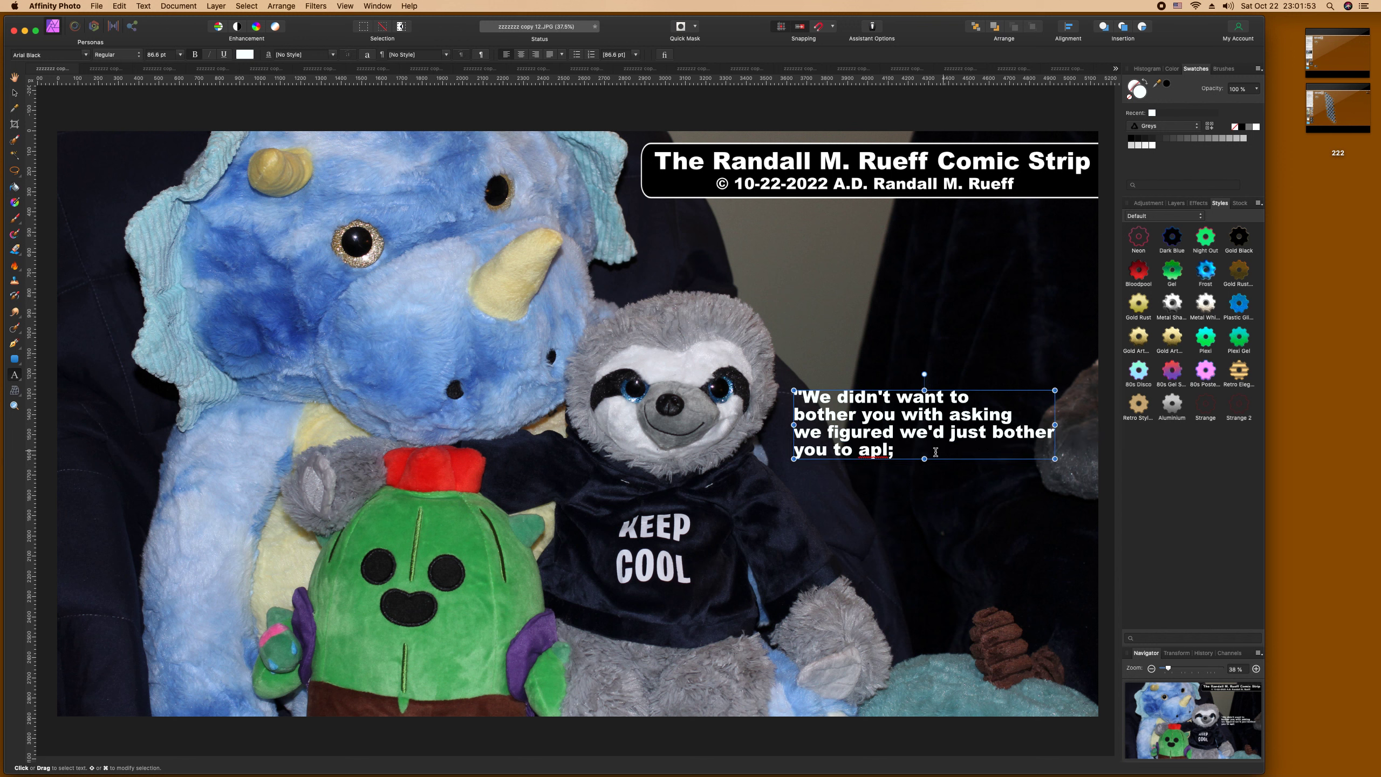
Step: Replace the ending after "you" on the fourth line with "later to apologize." and a closing quotation mark
key("BackSpace")
key("BackSpace")
key("BackSpace")
key("BackSpace")
key("BackSpace")
key("BackSpace")
key("BackSpace")
type("later to apologize")
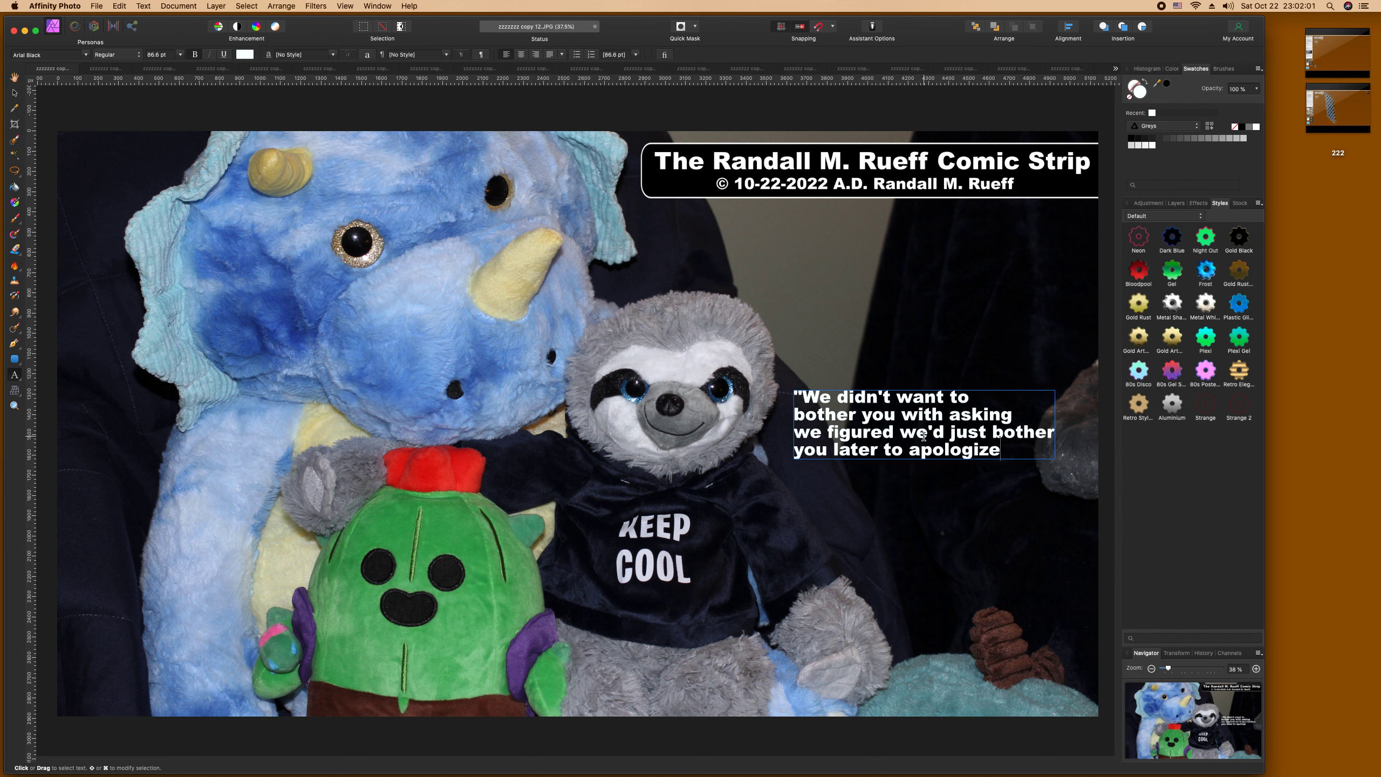
type(".\"")
Step: Centre-align the whole caption, enlarge it to about 102 pt and place it beside the sloth
key("super+a")
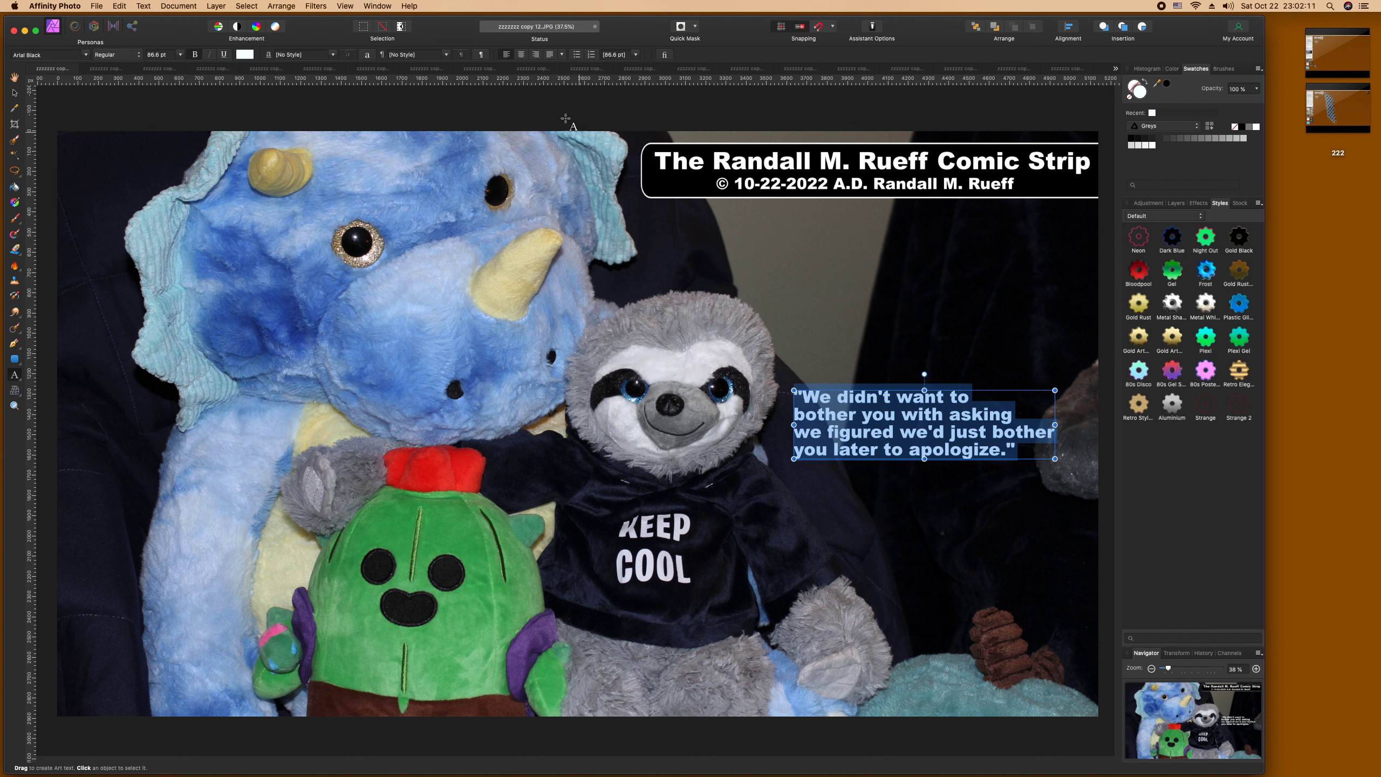
left_click(522, 55)
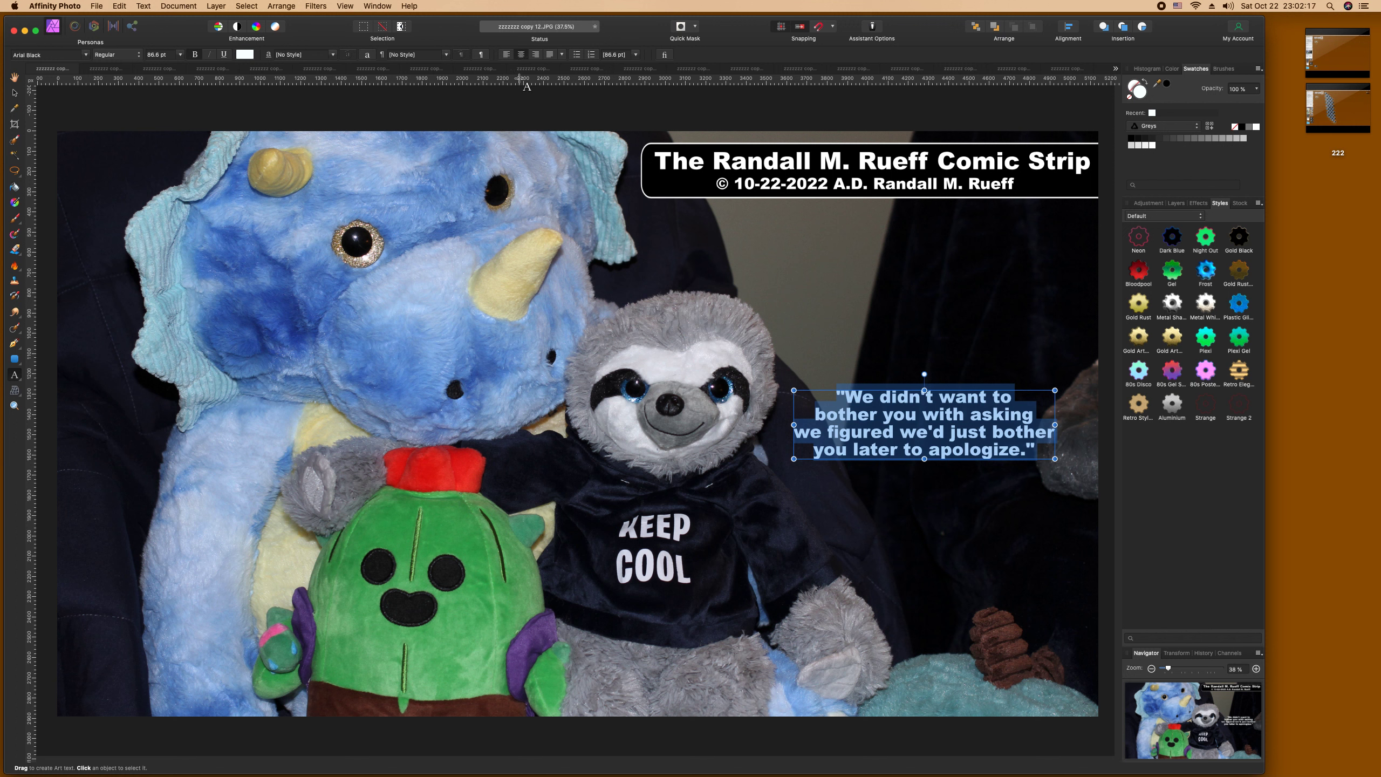
left_click(15, 92)
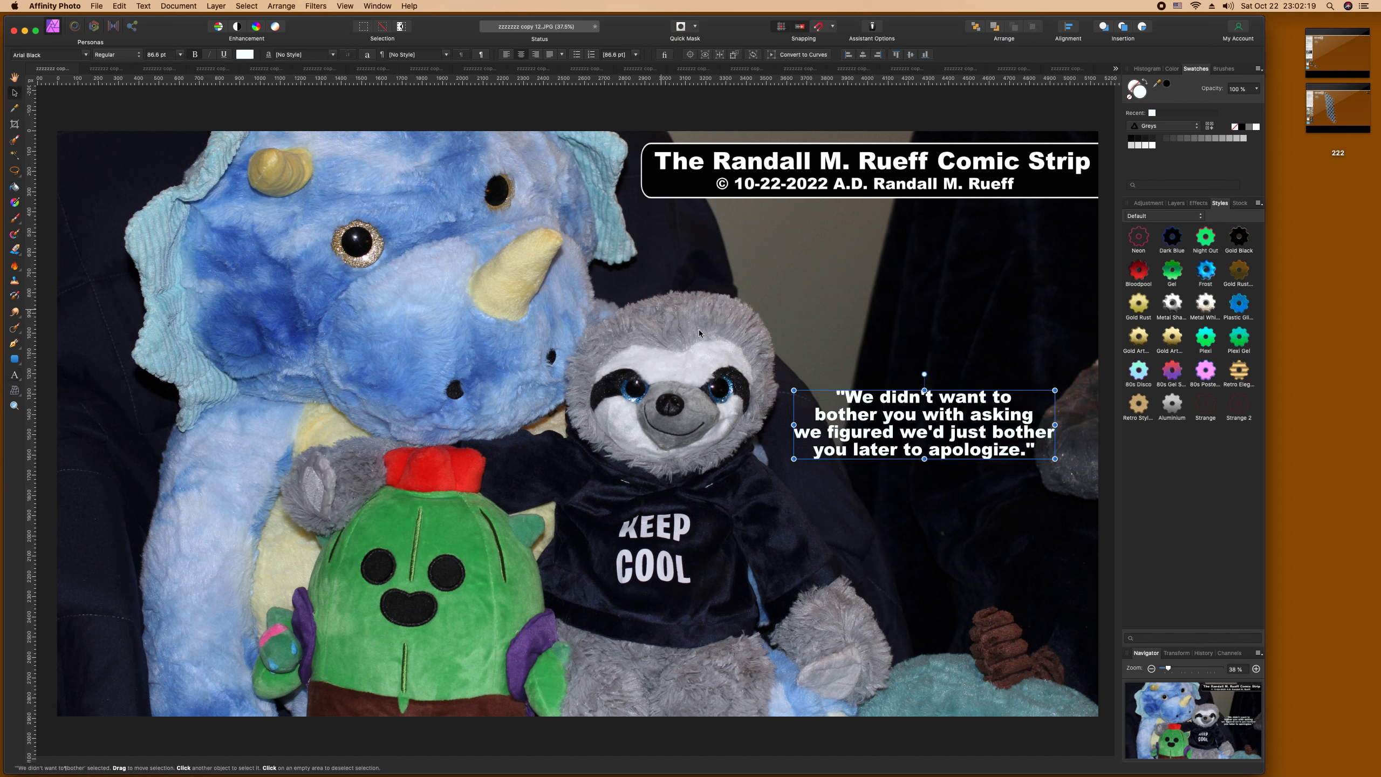
left_click_drag(917, 412, 896, 430)
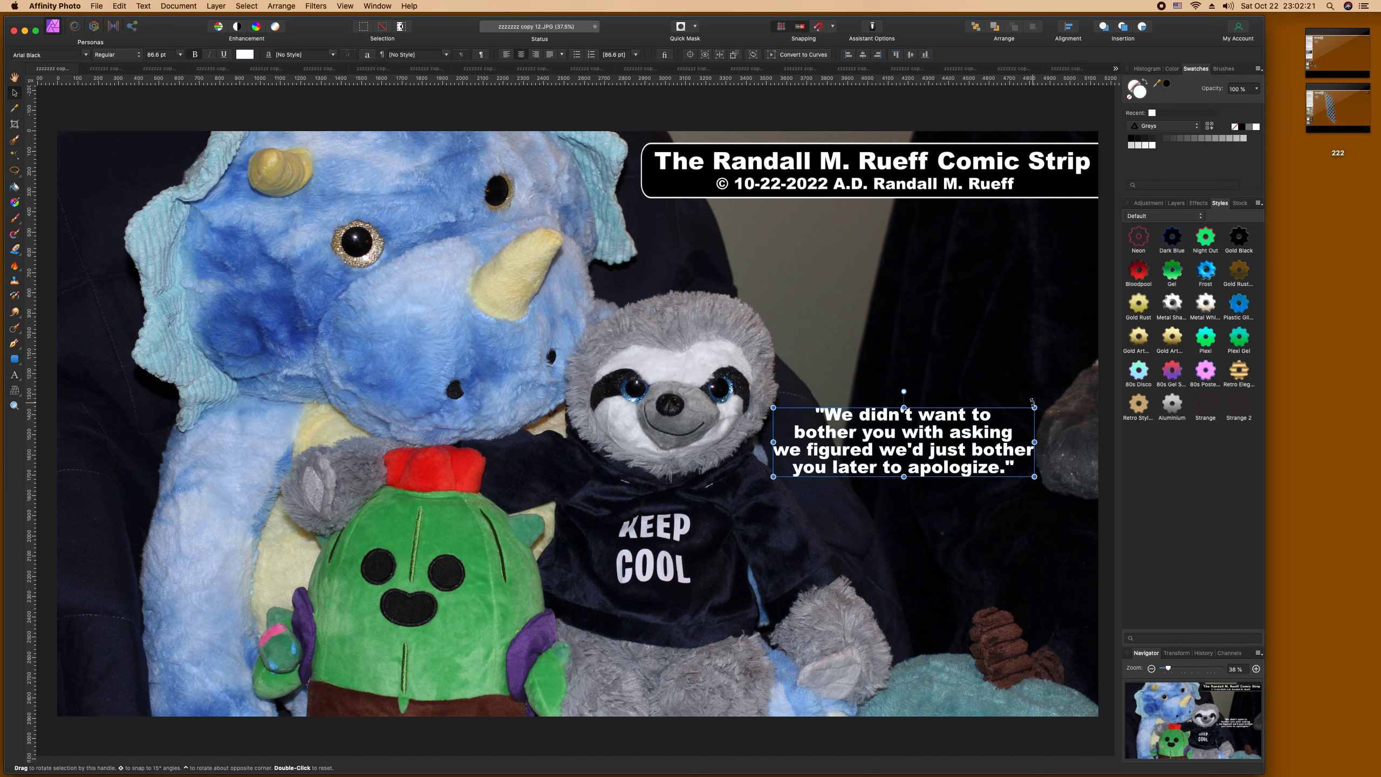
left_click_drag(1035, 407, 1080, 390)
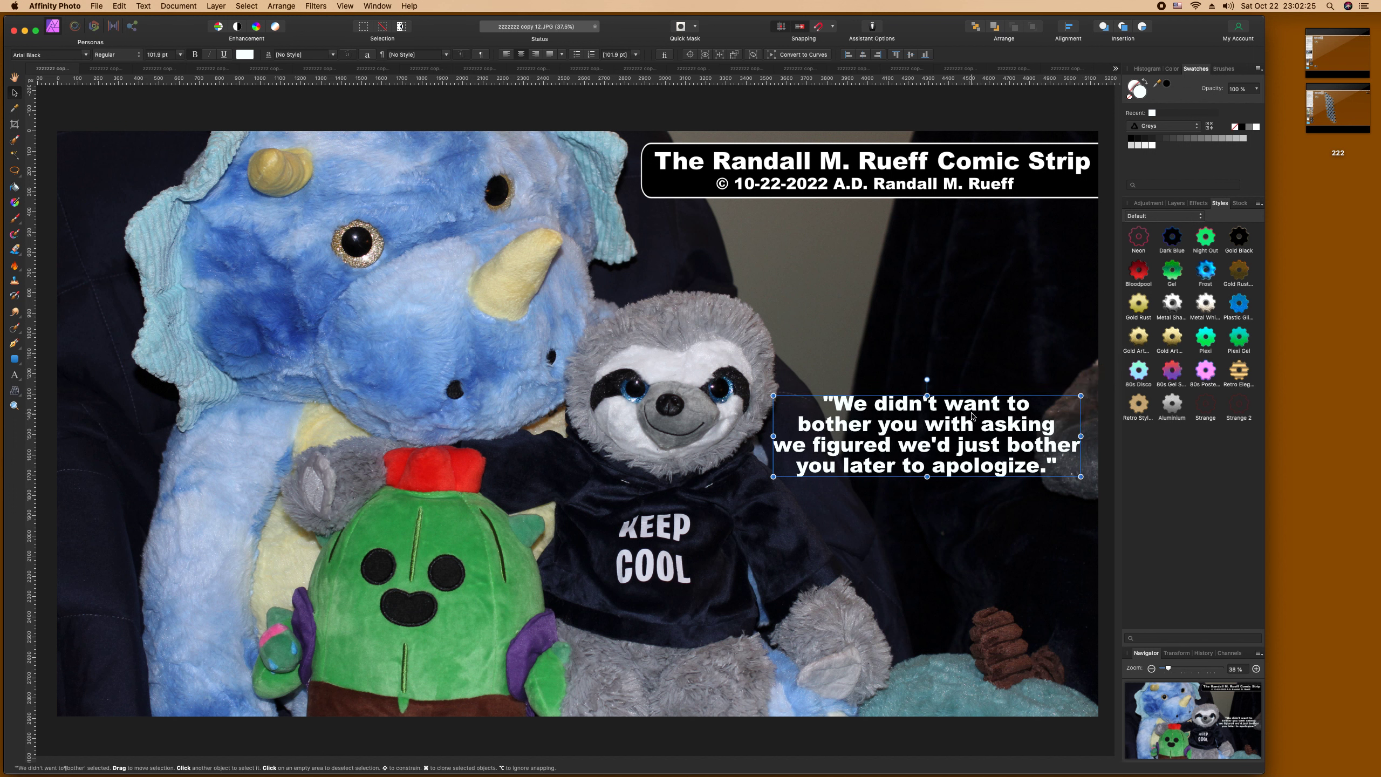
left_click_drag(975, 416, 977, 419)
Step: Deselect the caption, save the image and go to zzzzzzz copy 15.JPG
left_click(972, 358)
key("super+s")
left_click(680, 254)
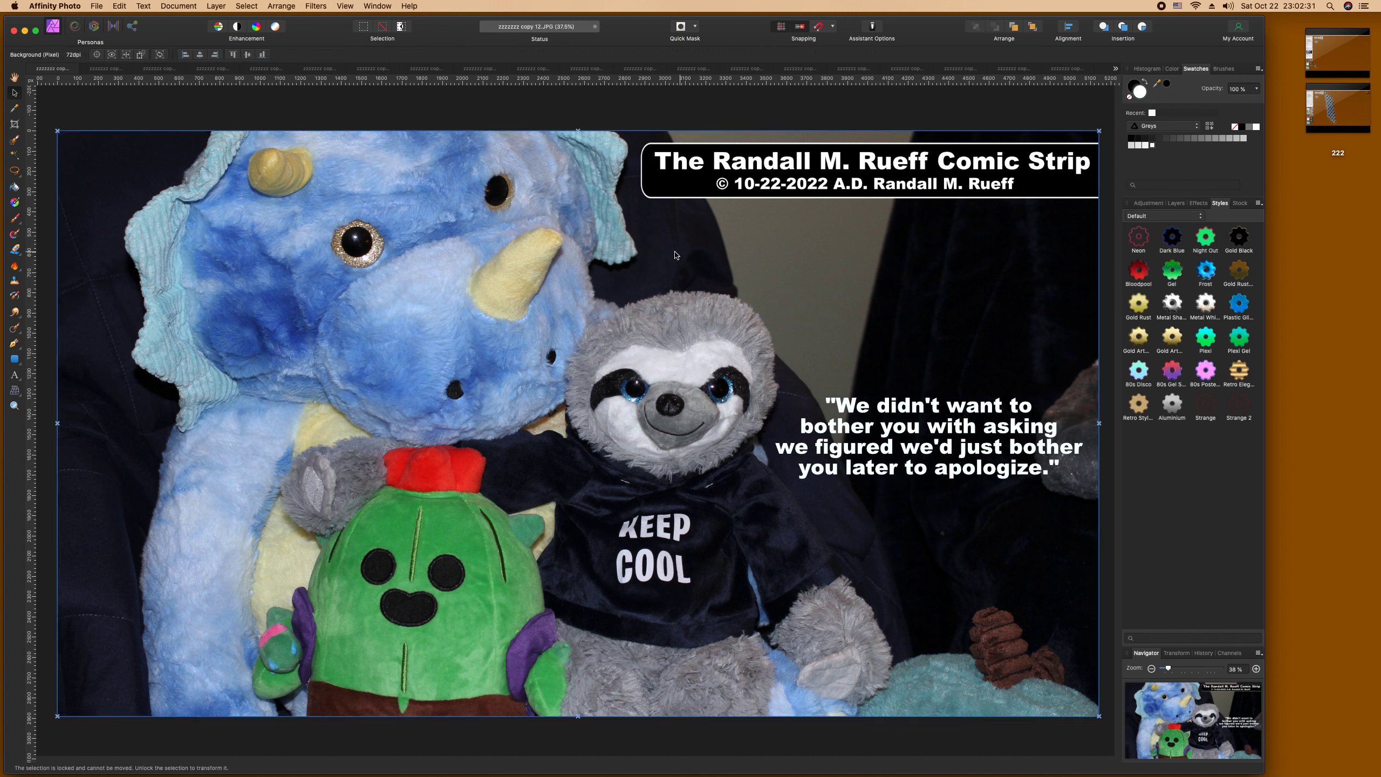
left_click(31, 70)
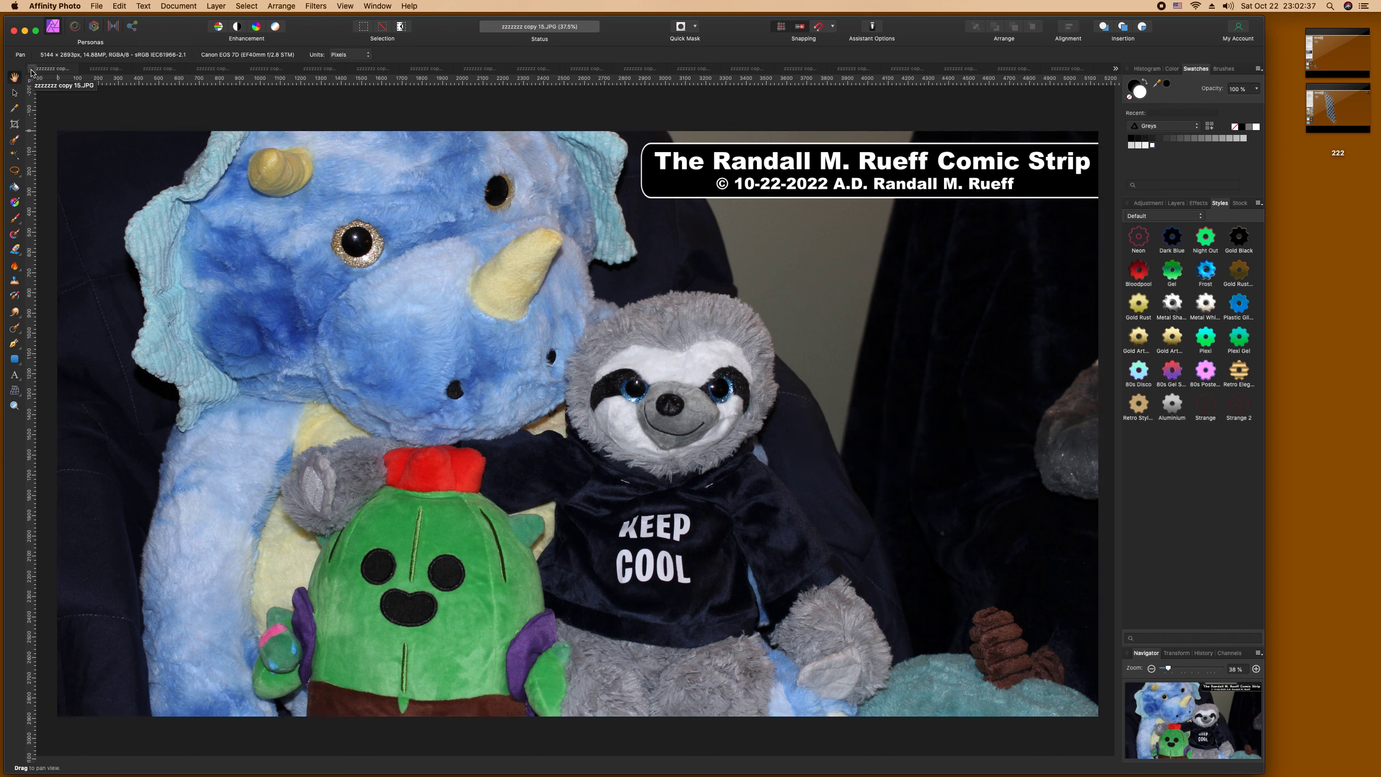
Step: Start an art text caption of about 84 pt beside the sloth with an opening quotation mark and "Just remember"
left_click(24, 381)
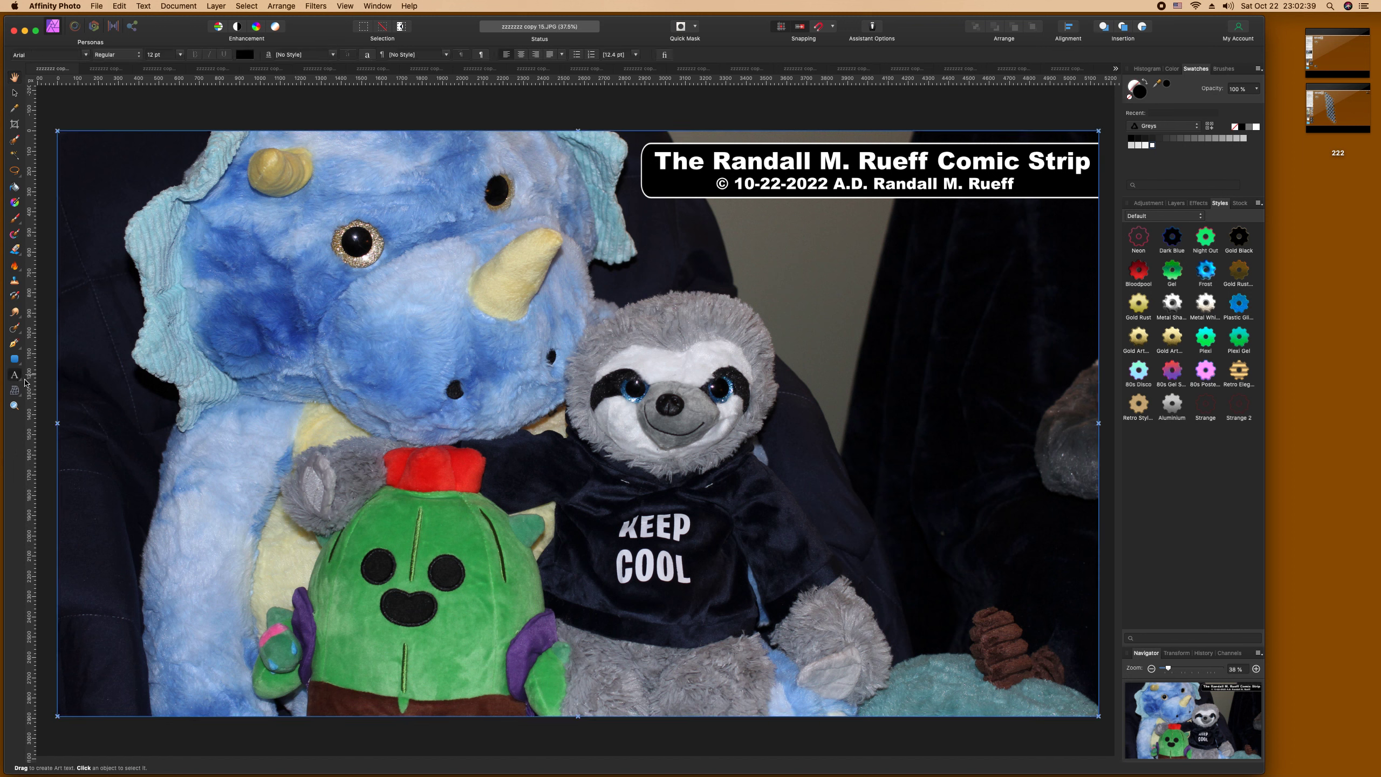
mouse_move(31, 381)
left_mouse_down()
mouse_move(486, 431)
mouse_move(783, 414)
mouse_move(16, 400)
mouse_move(19, 381)
left_mouse_up()
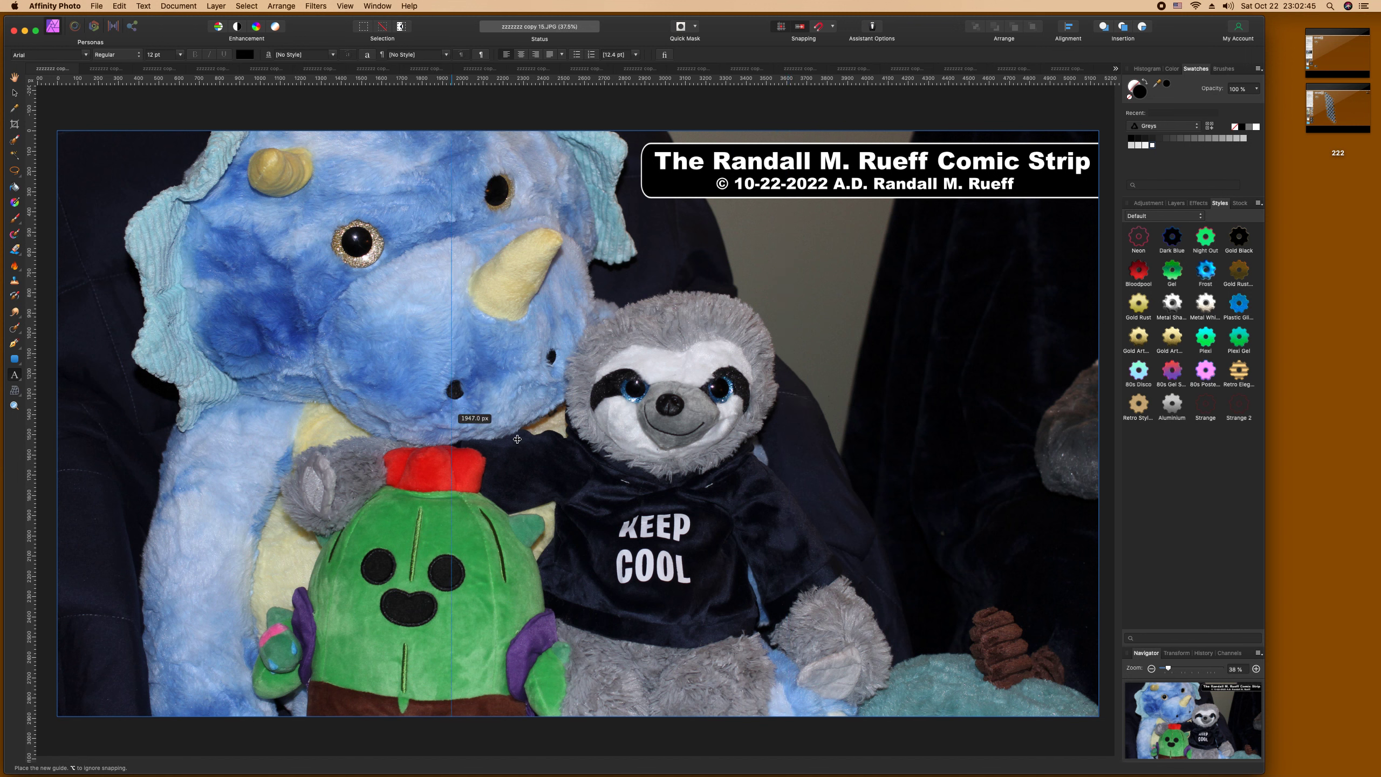
left_click_drag(793, 424, 802, 429)
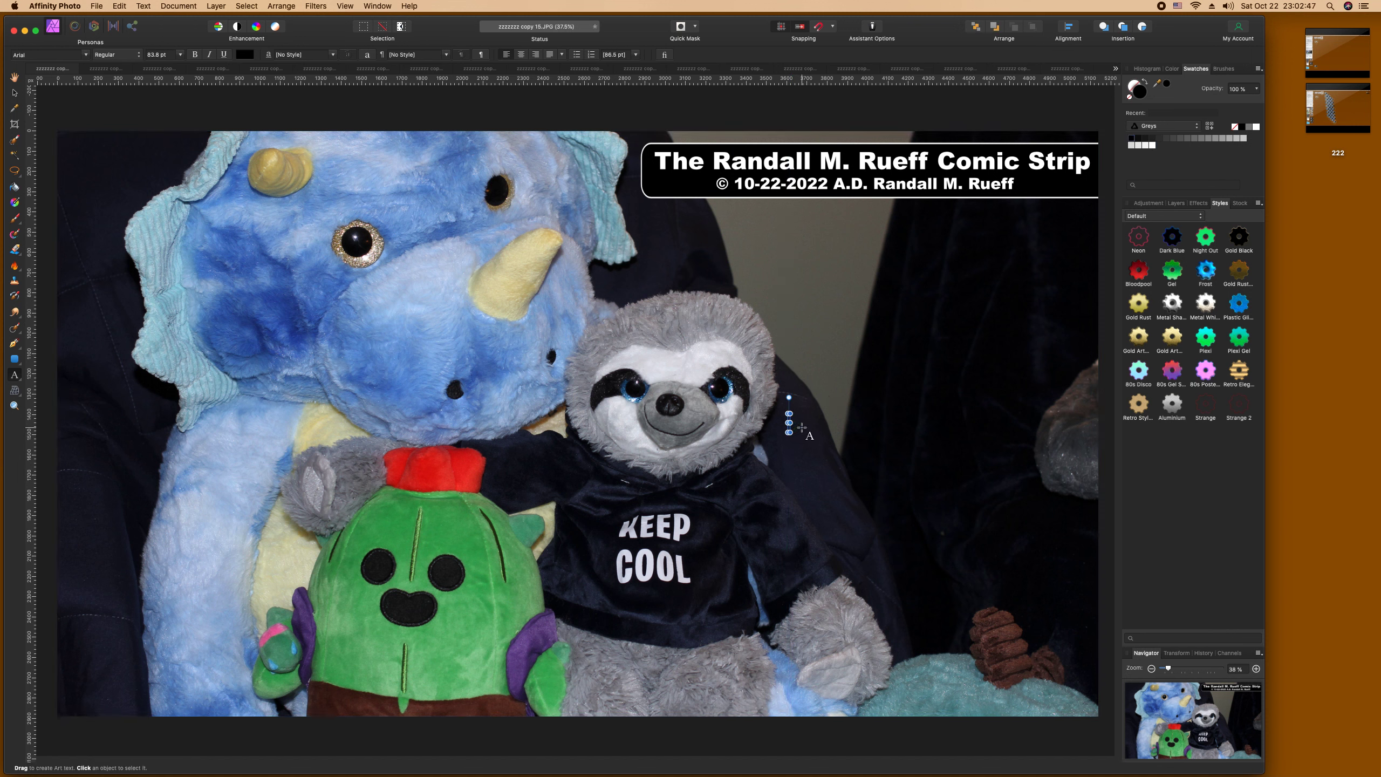
type("Just relaxing")
key("Escape")
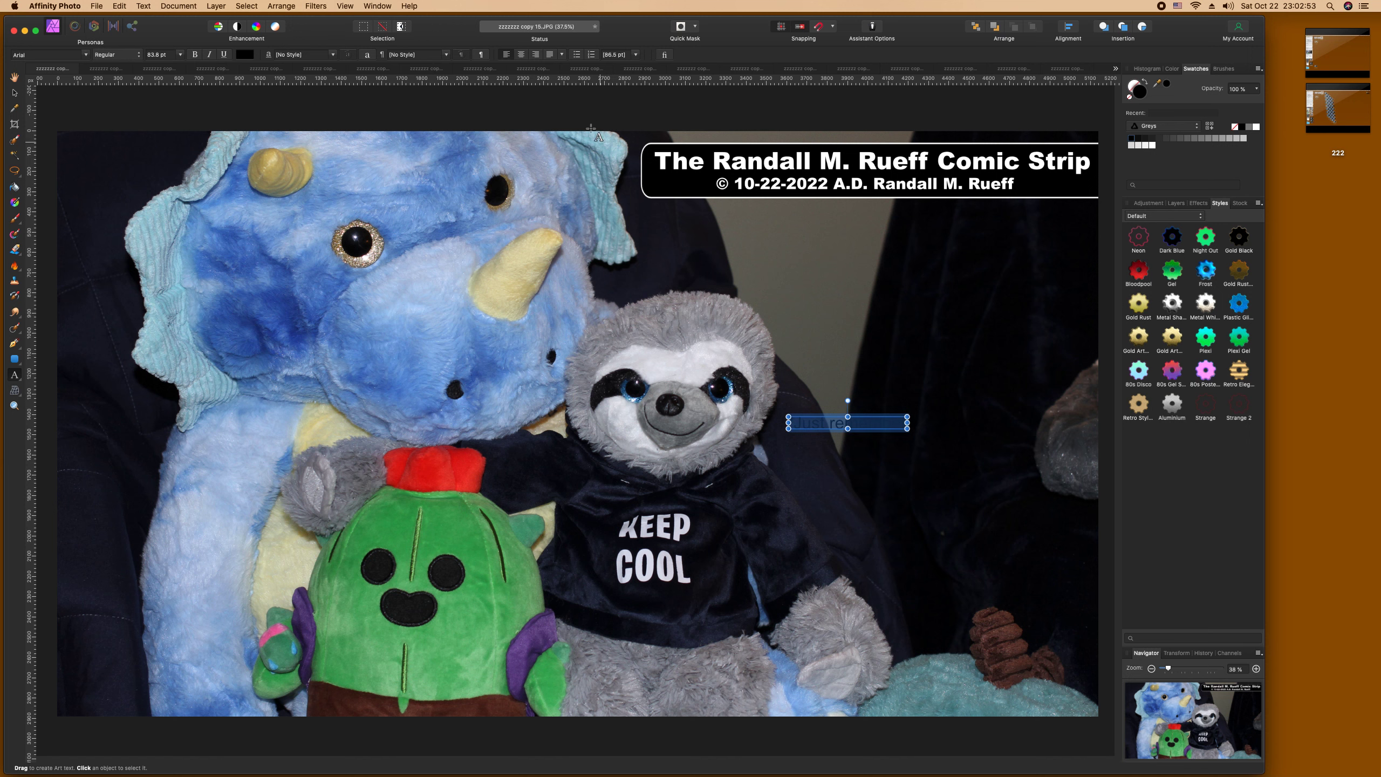
Step: Format the started caption as centred white Arial Black
left_click(521, 55)
left_click(87, 55)
left_click(156, 251)
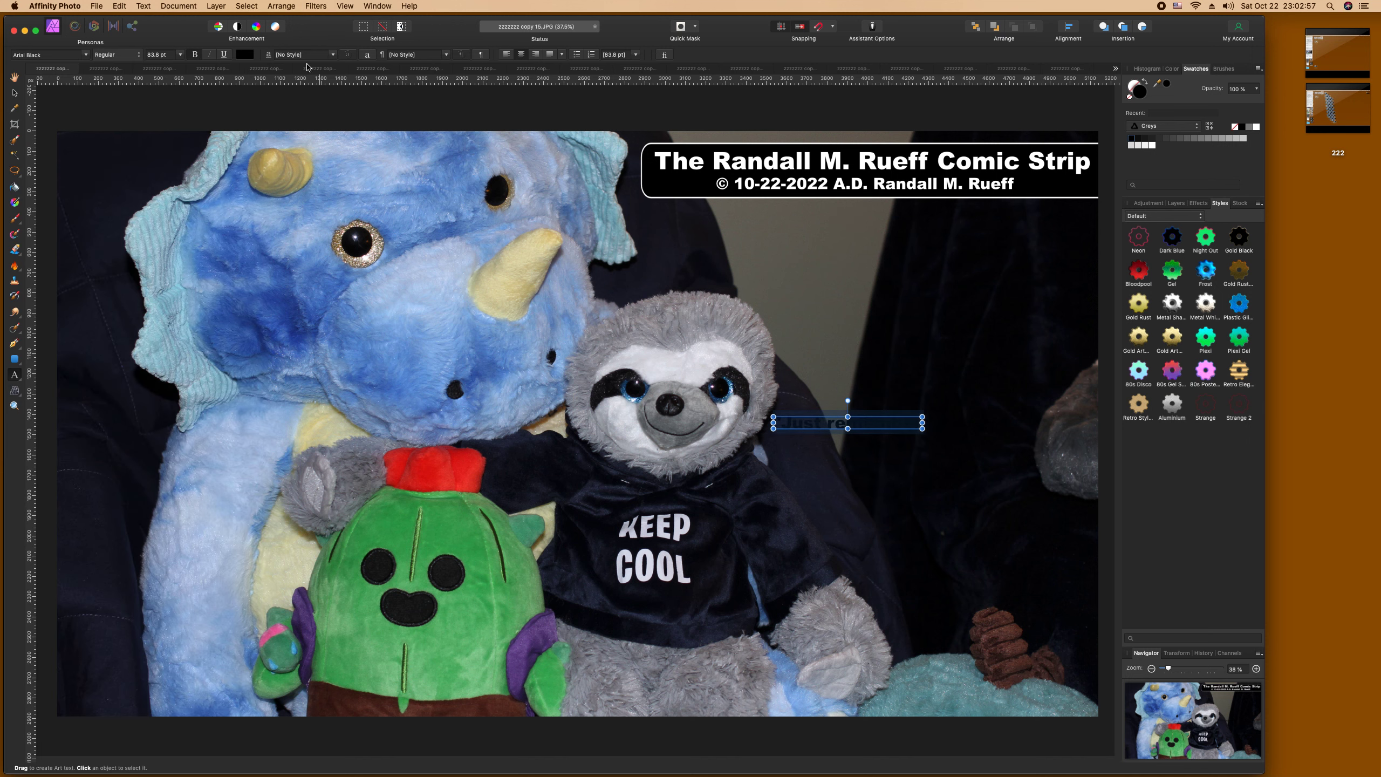
left_click(244, 55)
left_click(308, 127)
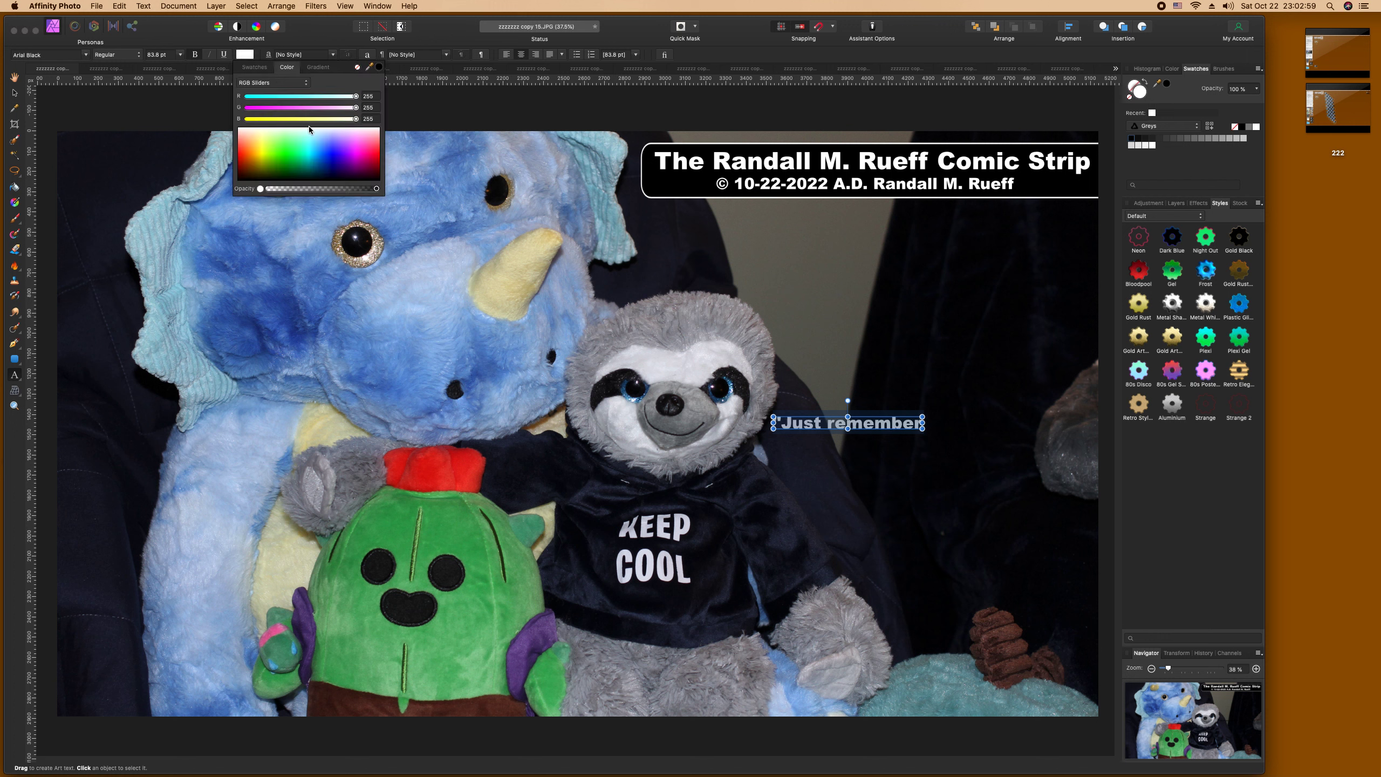
Step: Replace the caption's wording with an opening quotation mark and "Let me start off by asking"
left_click(921, 426)
key("super+a")
key("BackSpace")
type("\"Let")
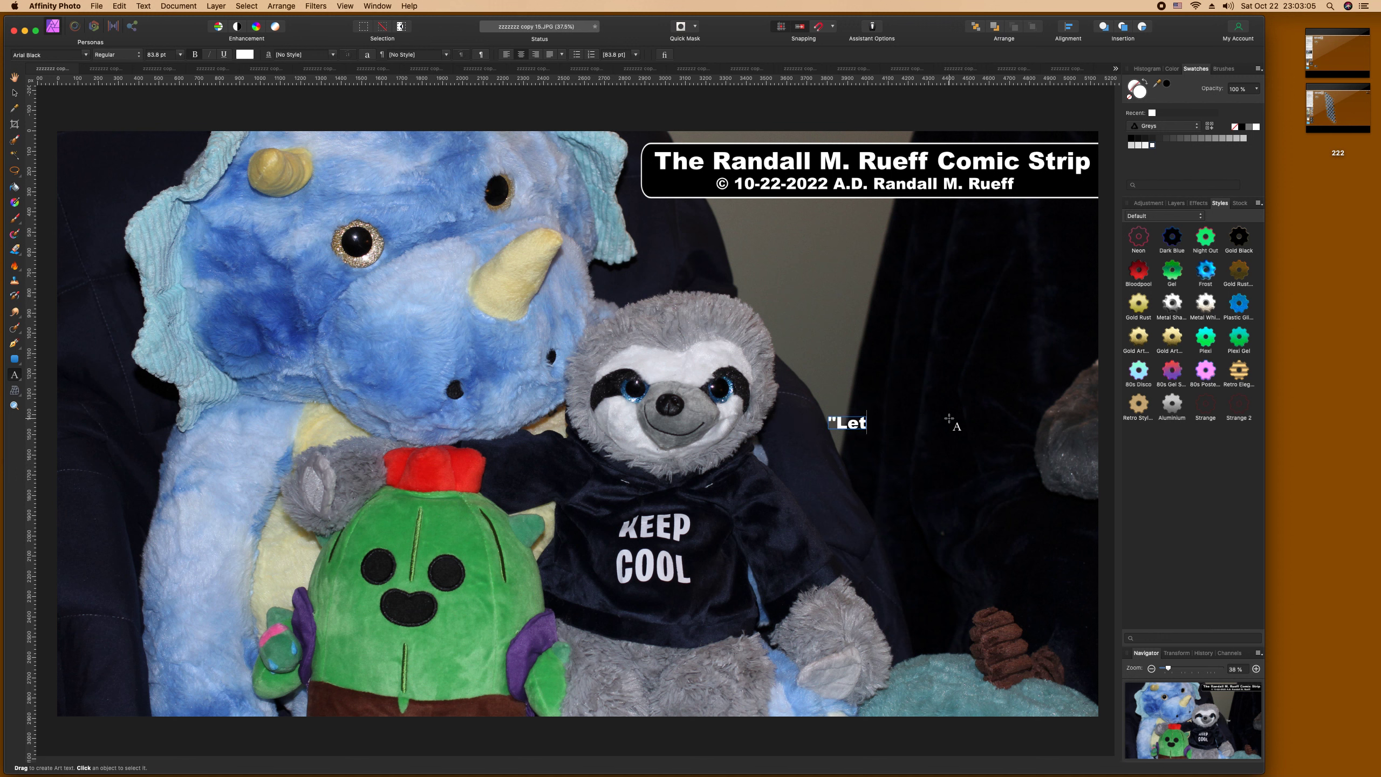
type(" me start o")
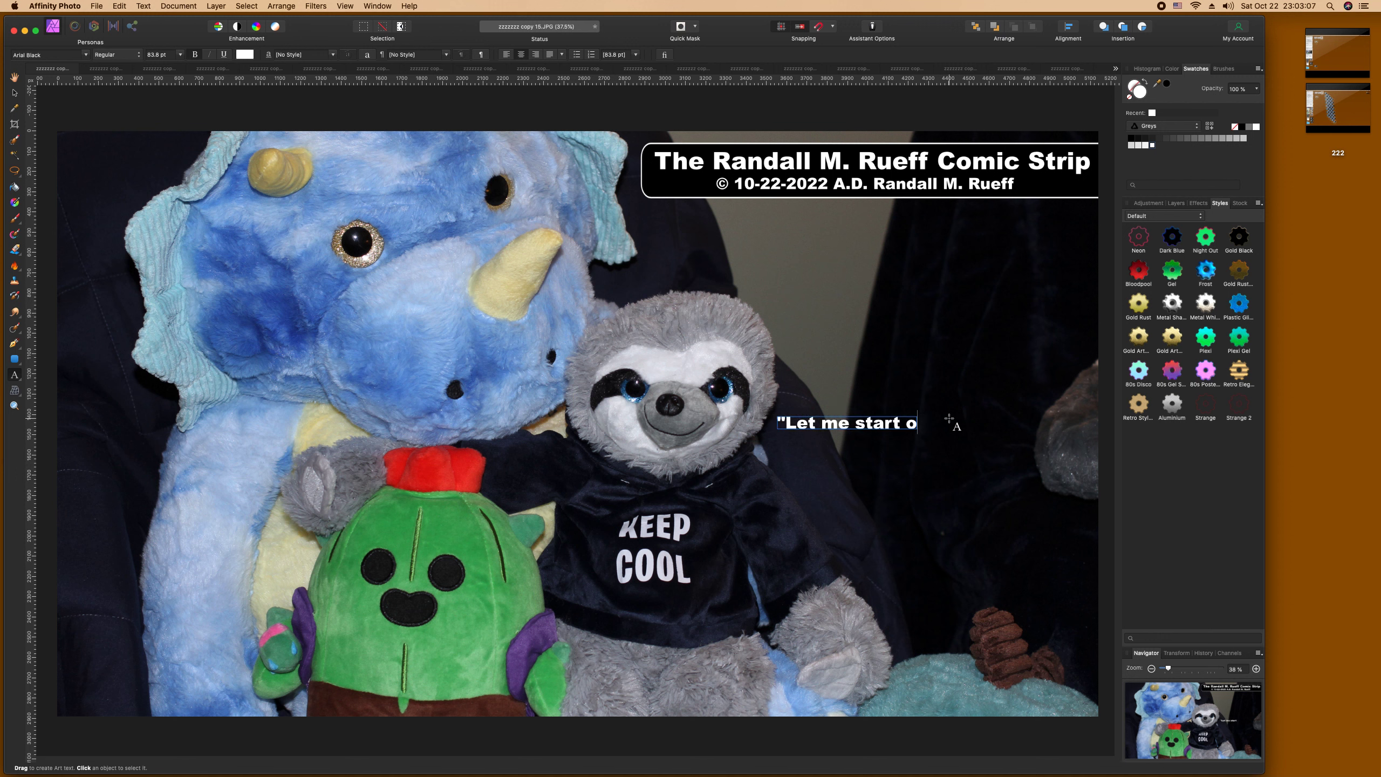
type("ff by asking")
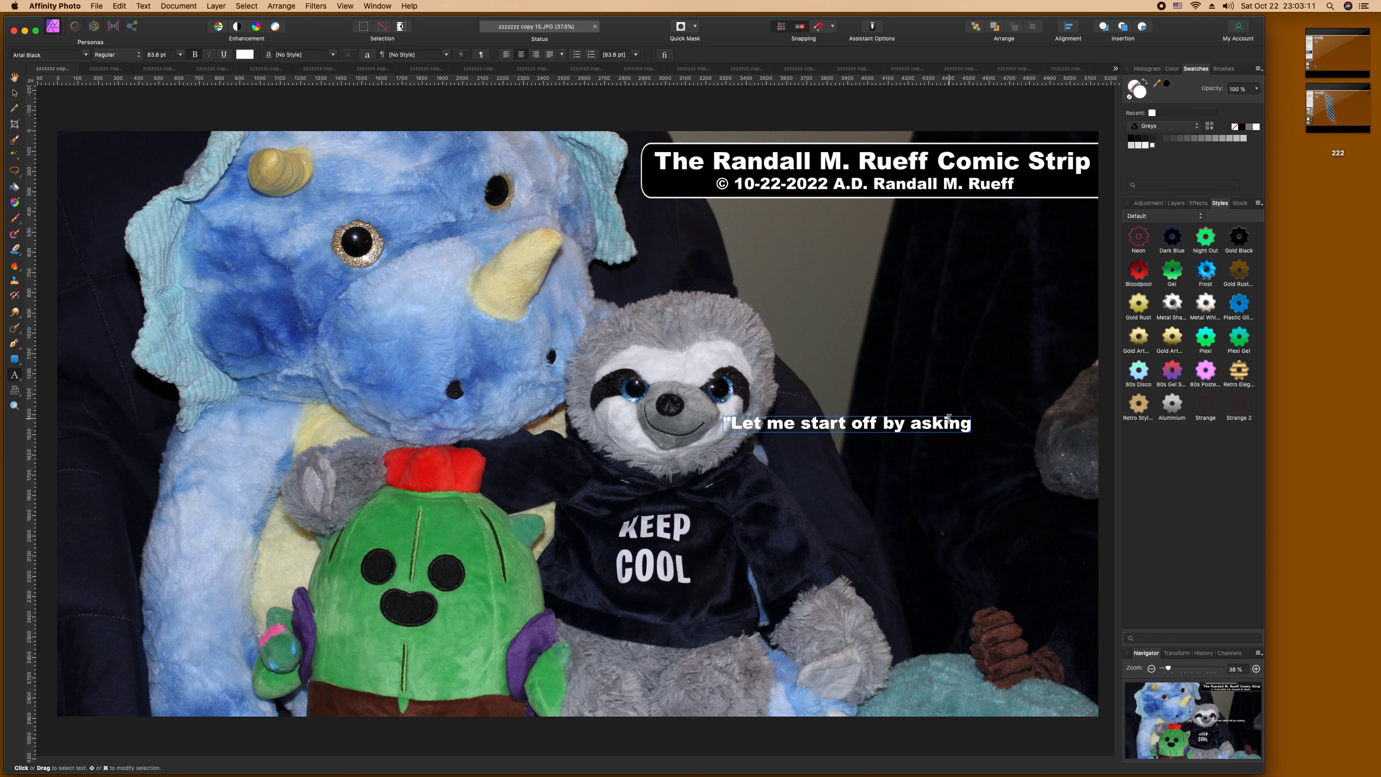
Step: Add the lines "if you remember how" and "Jesus forgave you." to the caption, ending with a closing quotation mark
type(" if")
type("re")
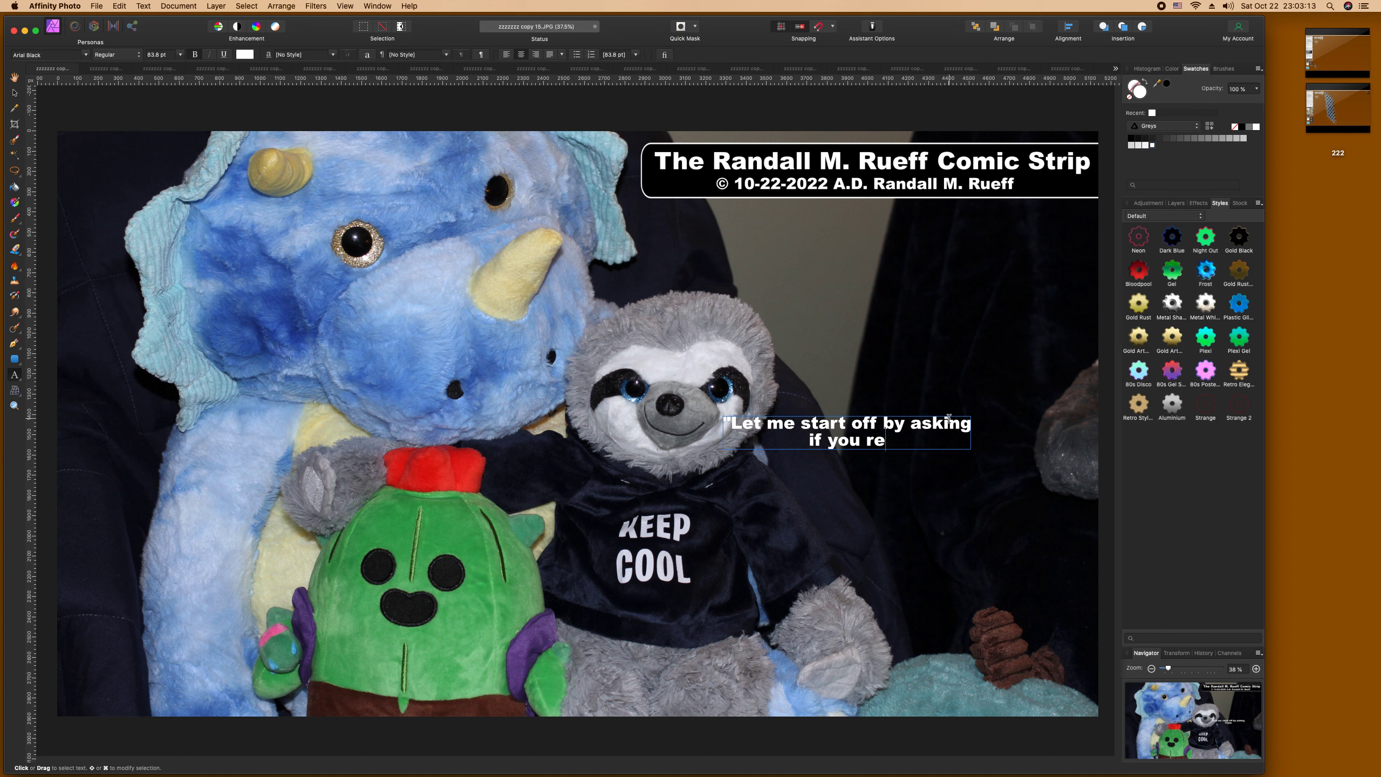
type("member ho")
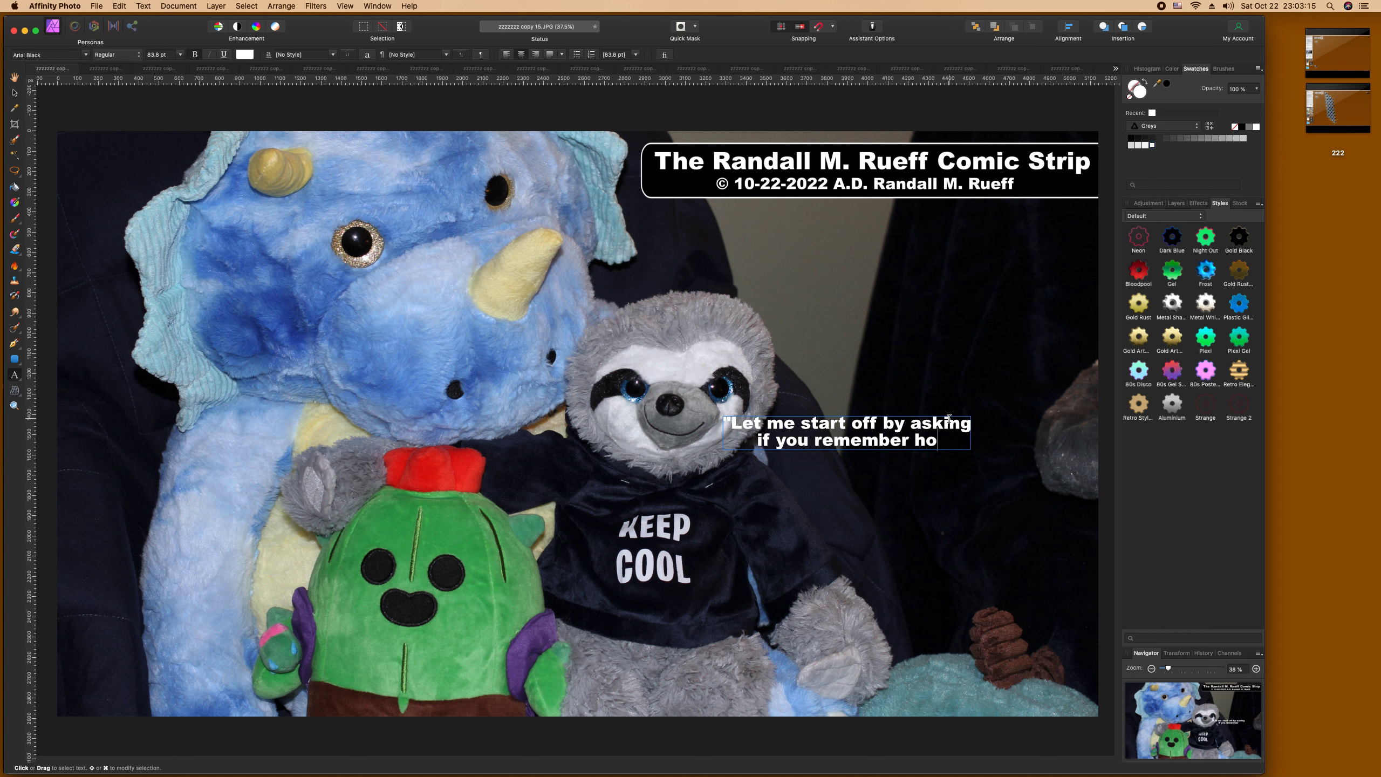
type("w")
type(" Jesus")
type(" forgave y")
type("ou")
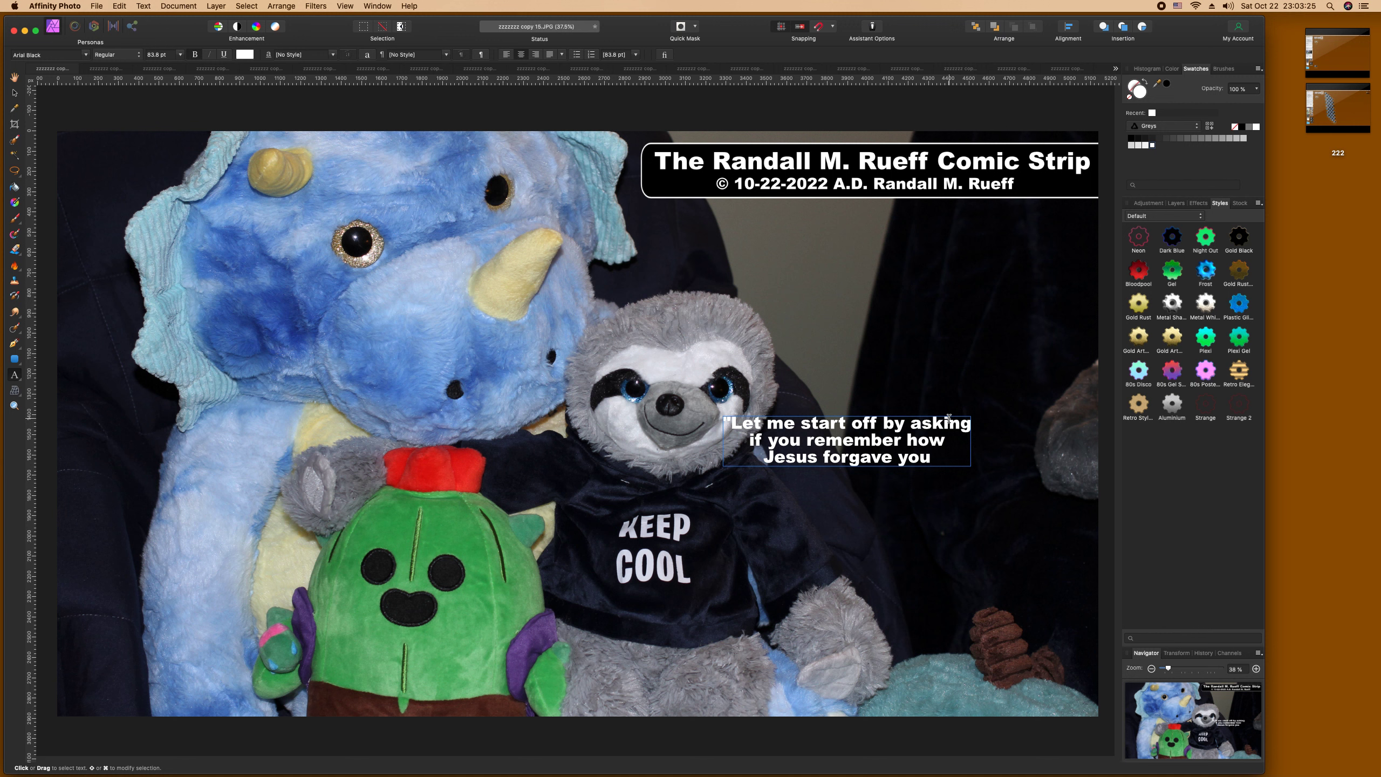
type("?\"")
key("BackSpace")
key("BackSpace")
type(".\"")
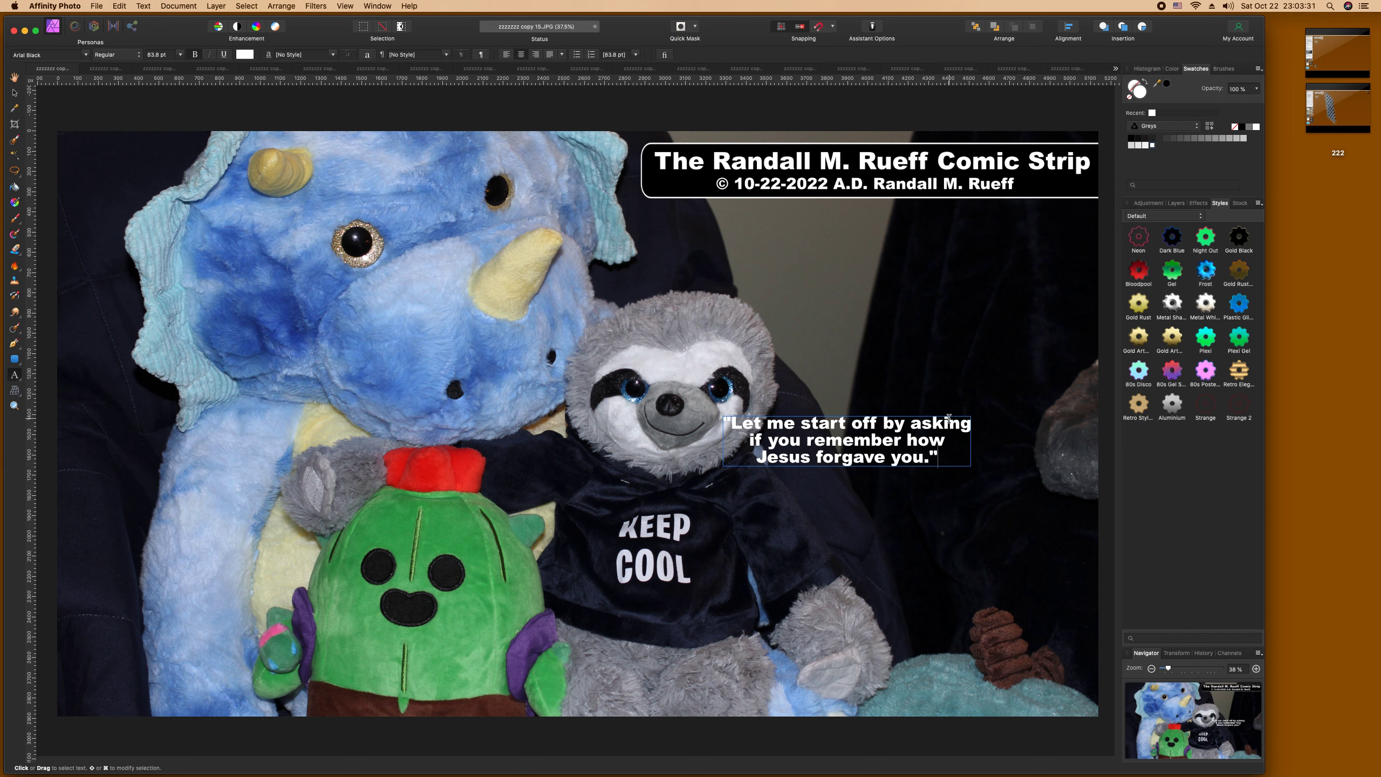
Step: Colour the word "Jesus" in the caption red (RGB 241, 0, 0)
double_click(783, 457)
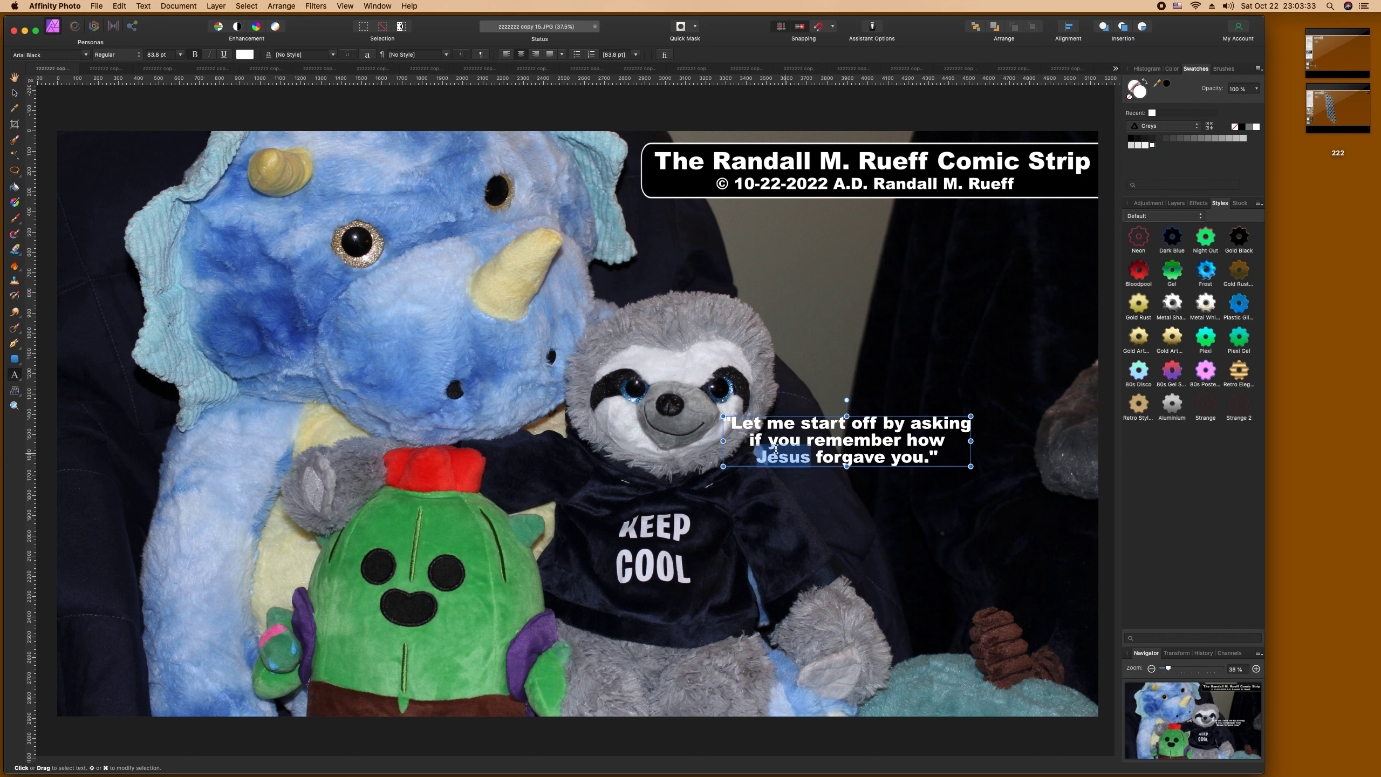
left_click(245, 55)
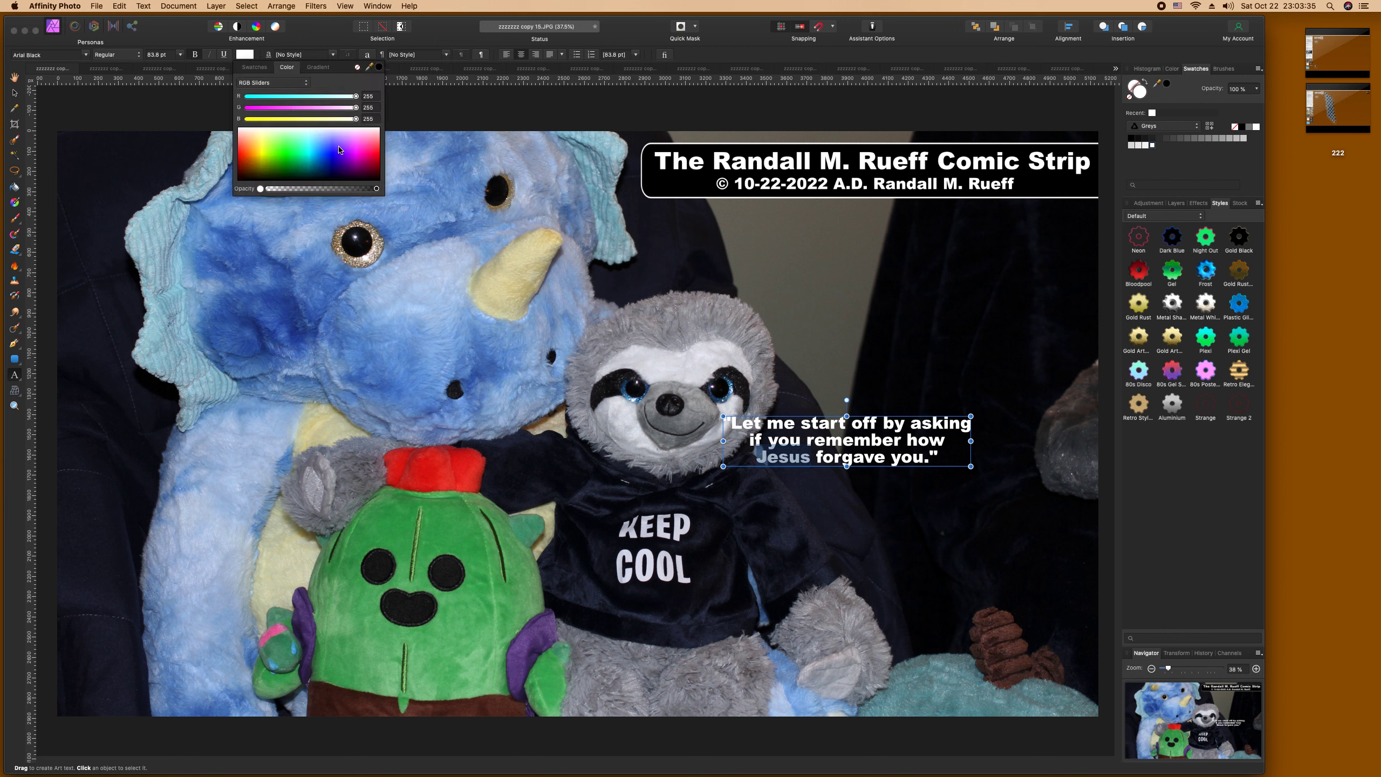
left_click(380, 158)
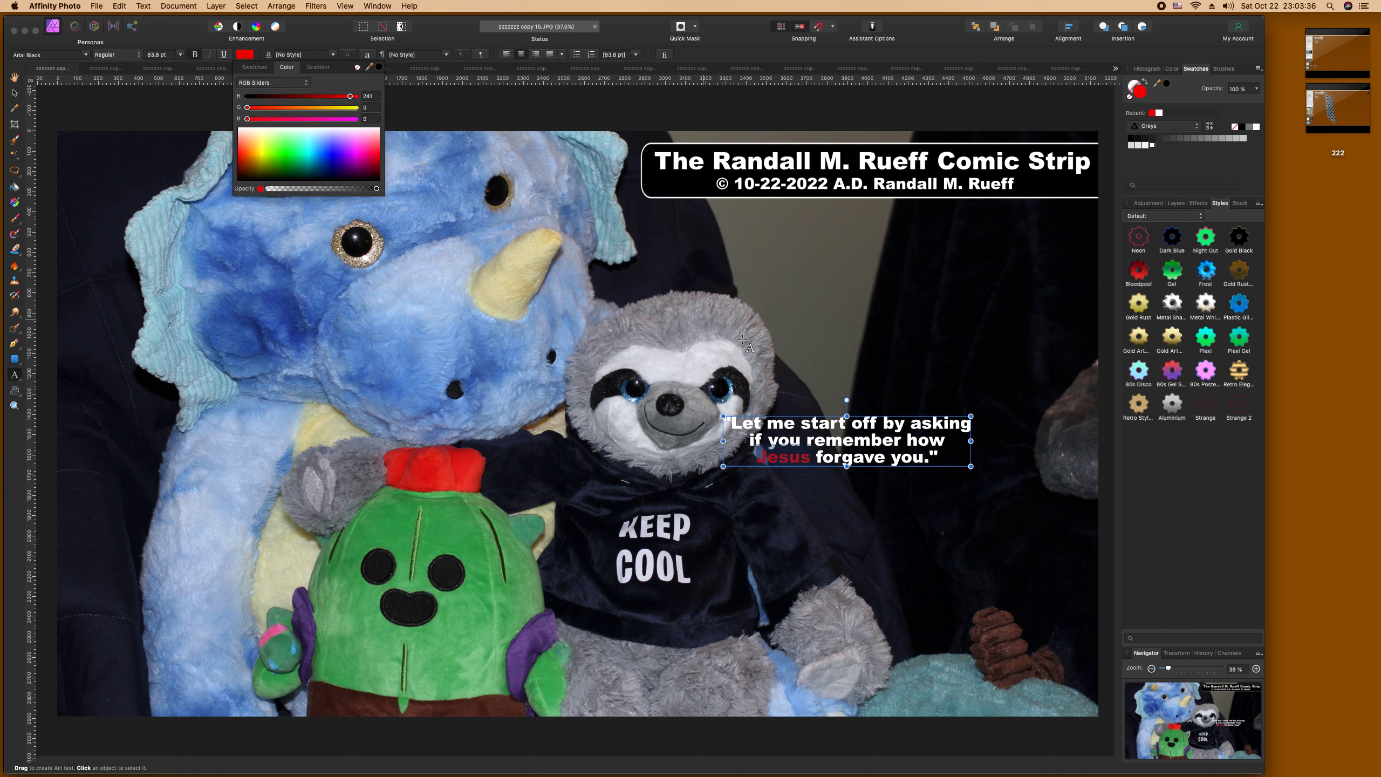
Step: Rebreak the caption's opening into the lines "Let me start", "off by asking if" and "you remember how"
left_click(855, 425)
key("Return")
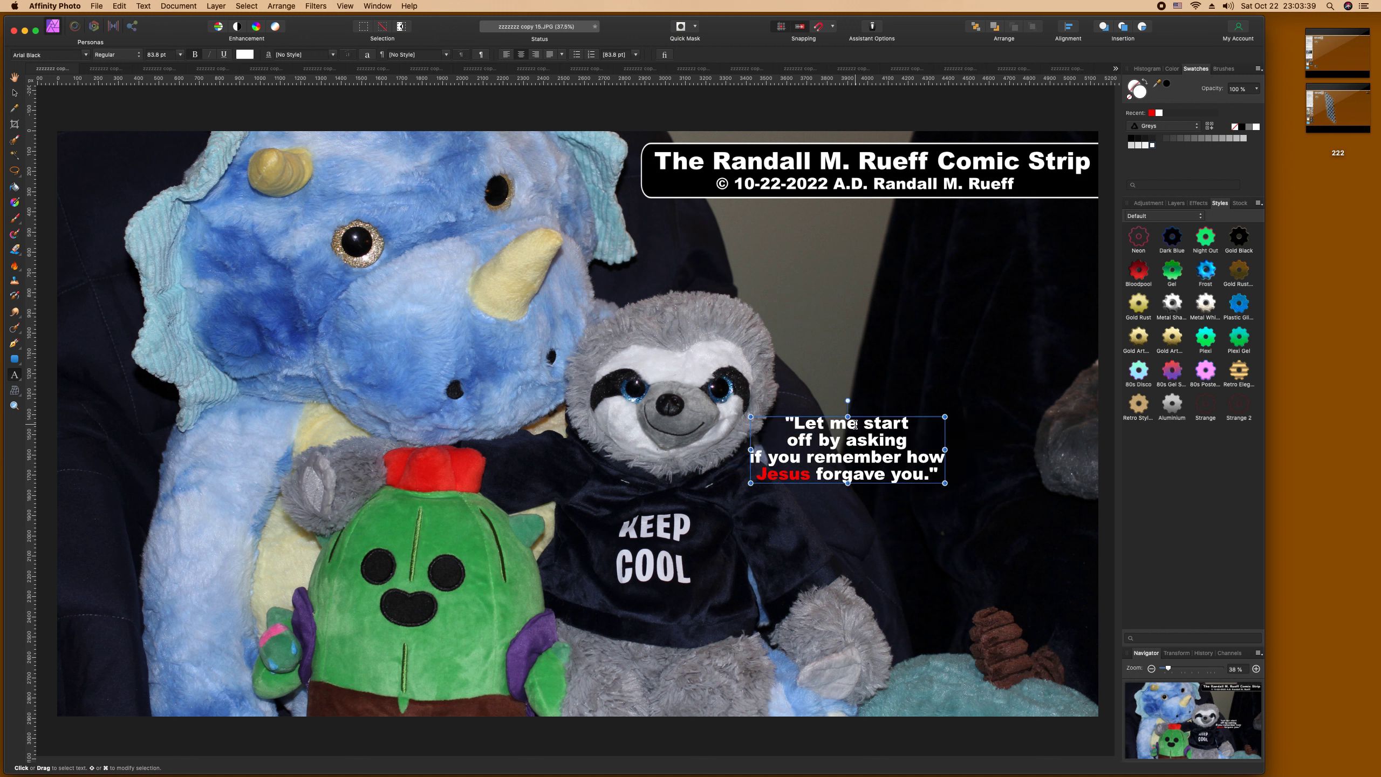
left_click(752, 457)
key("BackSpace")
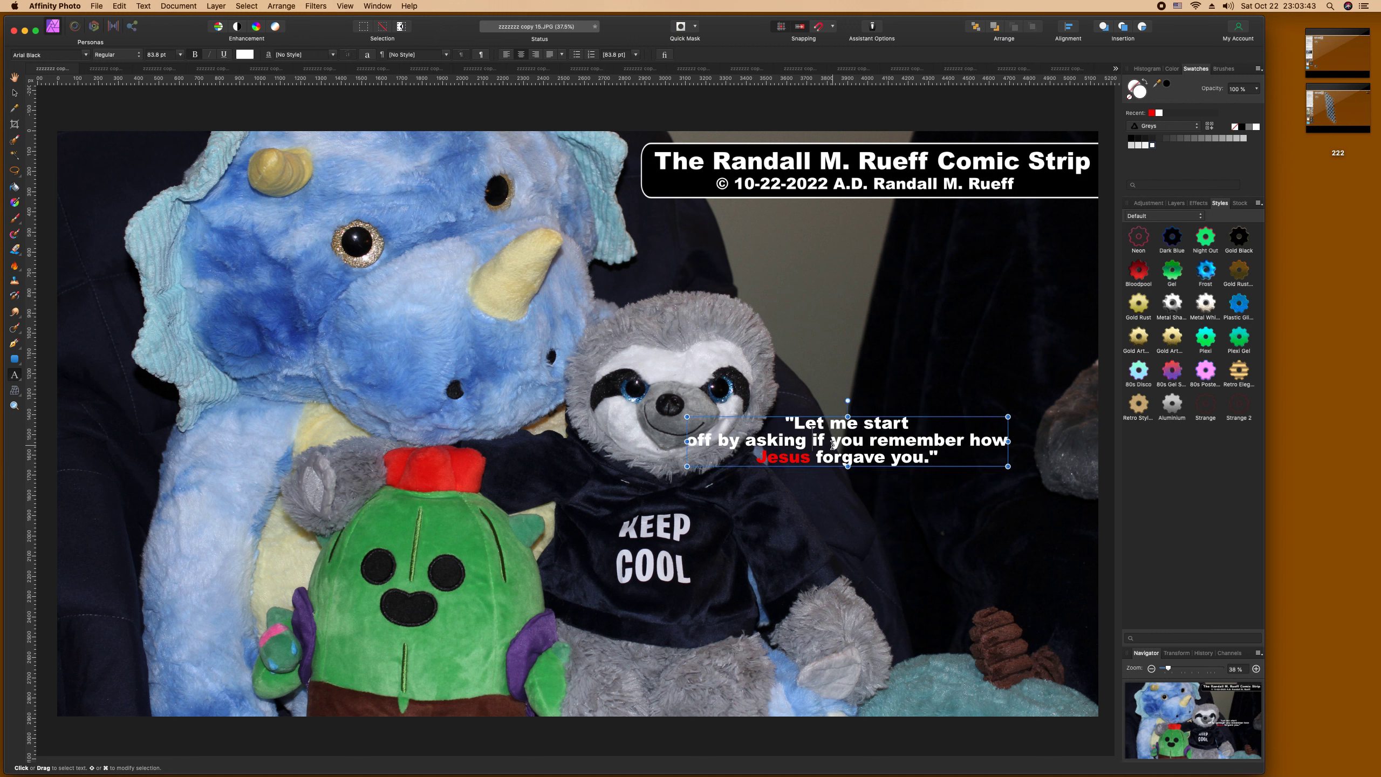
key("Return")
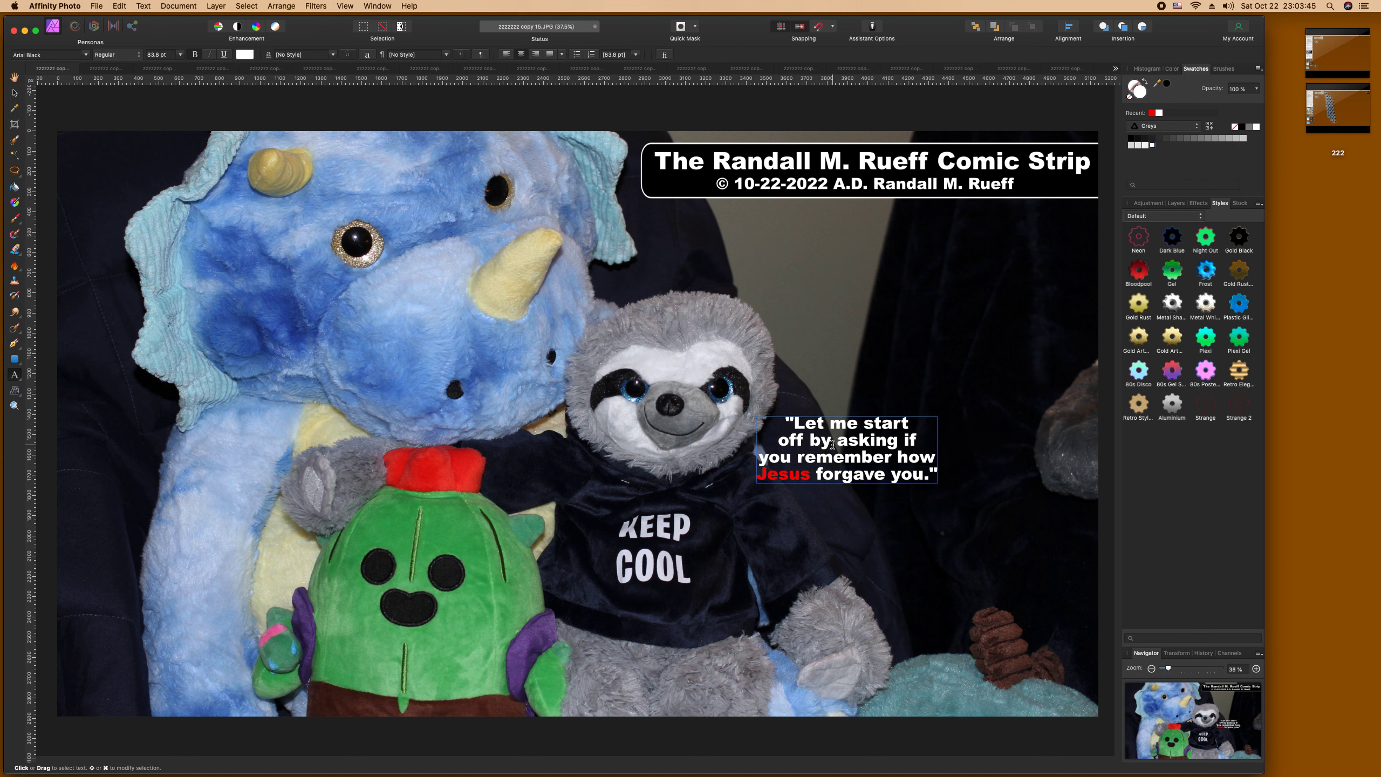
Step: Rebreak the caption's ending so "how Jesus" forms the fourth line and "forgave you." the fifth
key("Escape")
left_click(897, 463)
key("BackSpace")
key("Return")
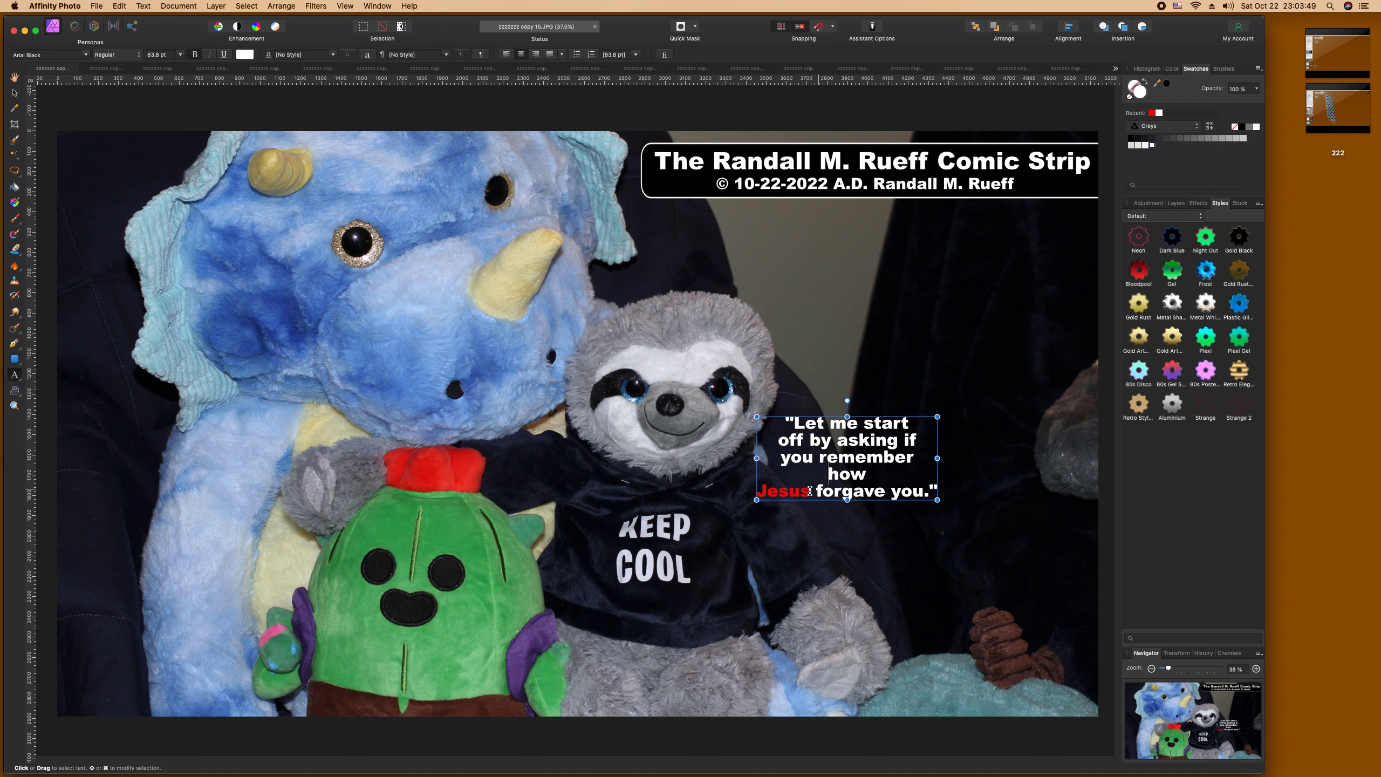
left_click(816, 492)
key("BackSpace")
key("Return")
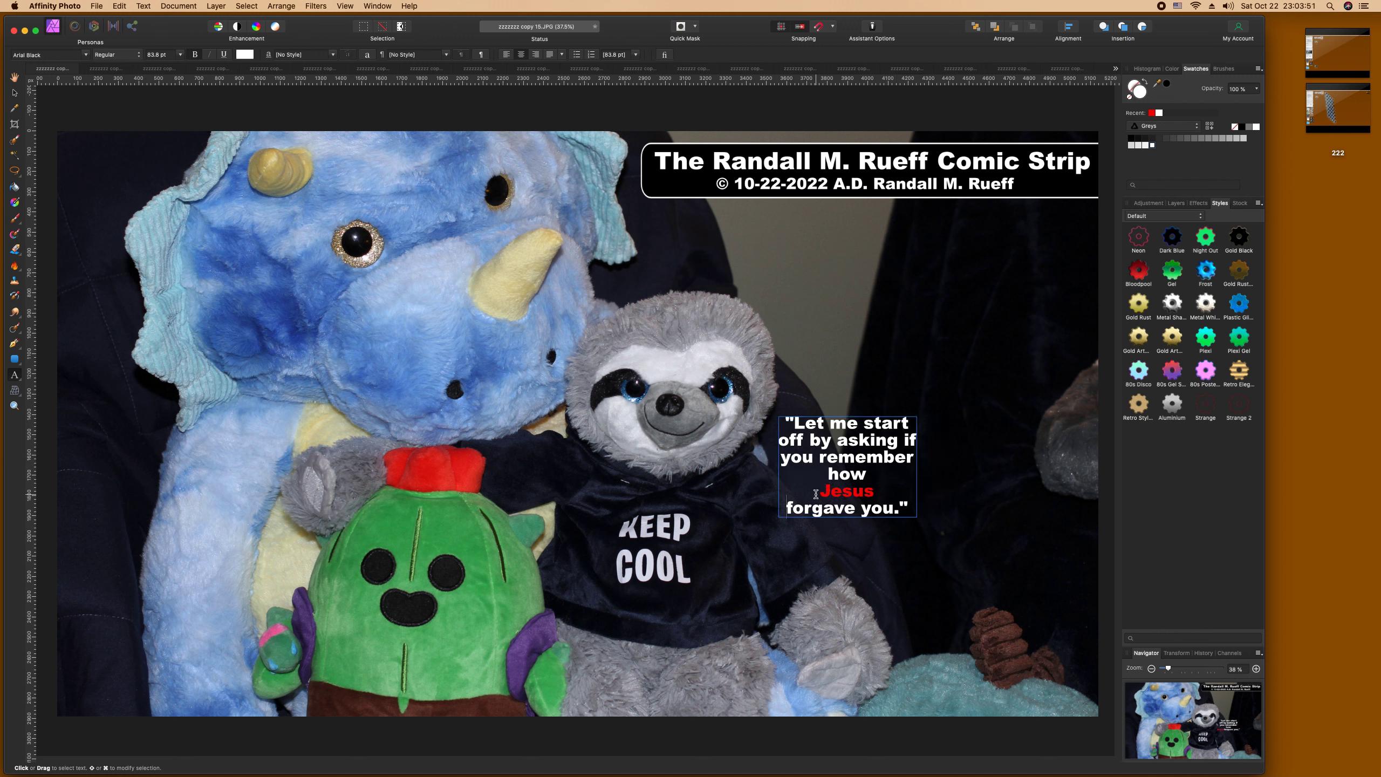
left_click(824, 494)
key("BackSpace")
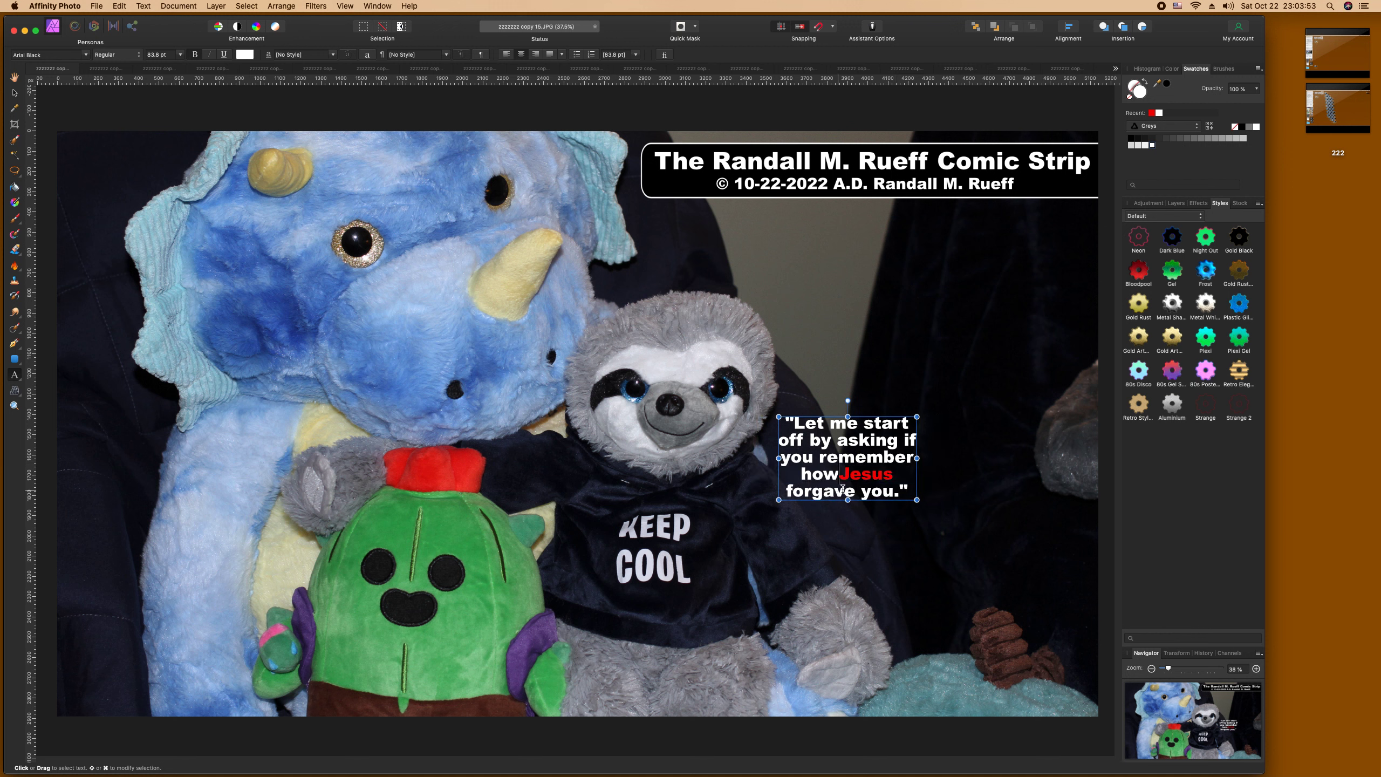
Step: Add the word "Christ" in red after "Jesus" in the caption
left_click(897, 474)
type("Chr")
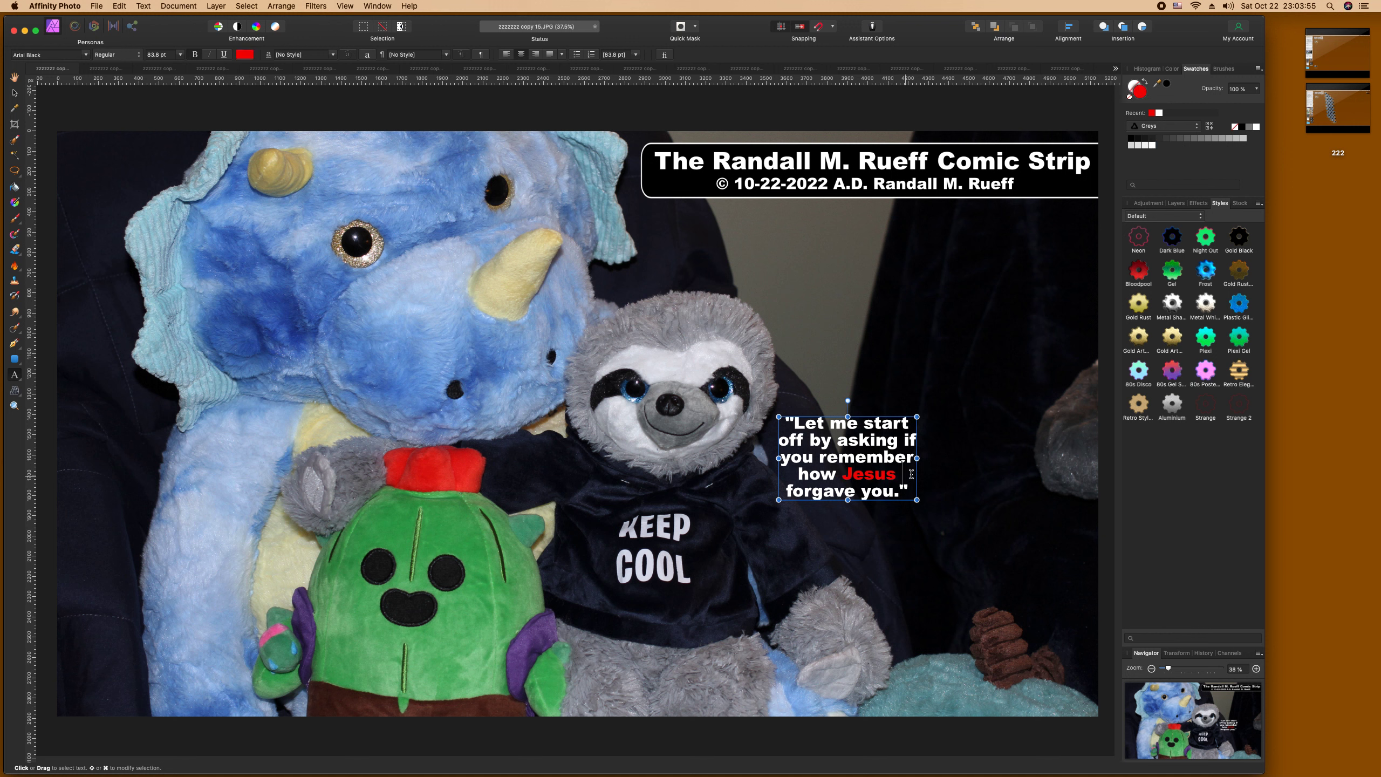
type("ist")
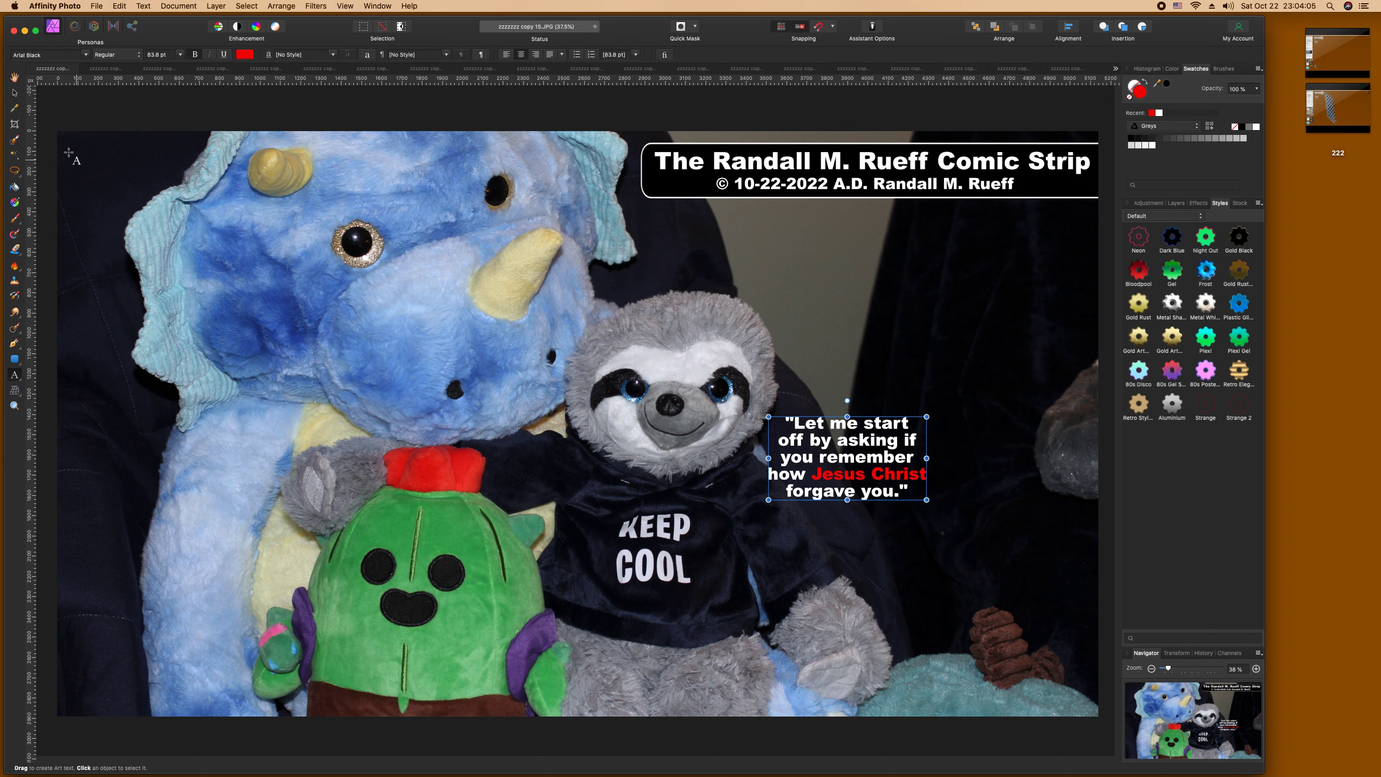
Step: Enlarge the caption to fill the dark area beside the sloth, reposition it there and deselect it
left_click(14, 92)
left_click_drag(849, 460, 858, 435)
left_click_drag(936, 392, 1090, 342)
left_click_drag(962, 352, 969, 371)
left_click(936, 285)
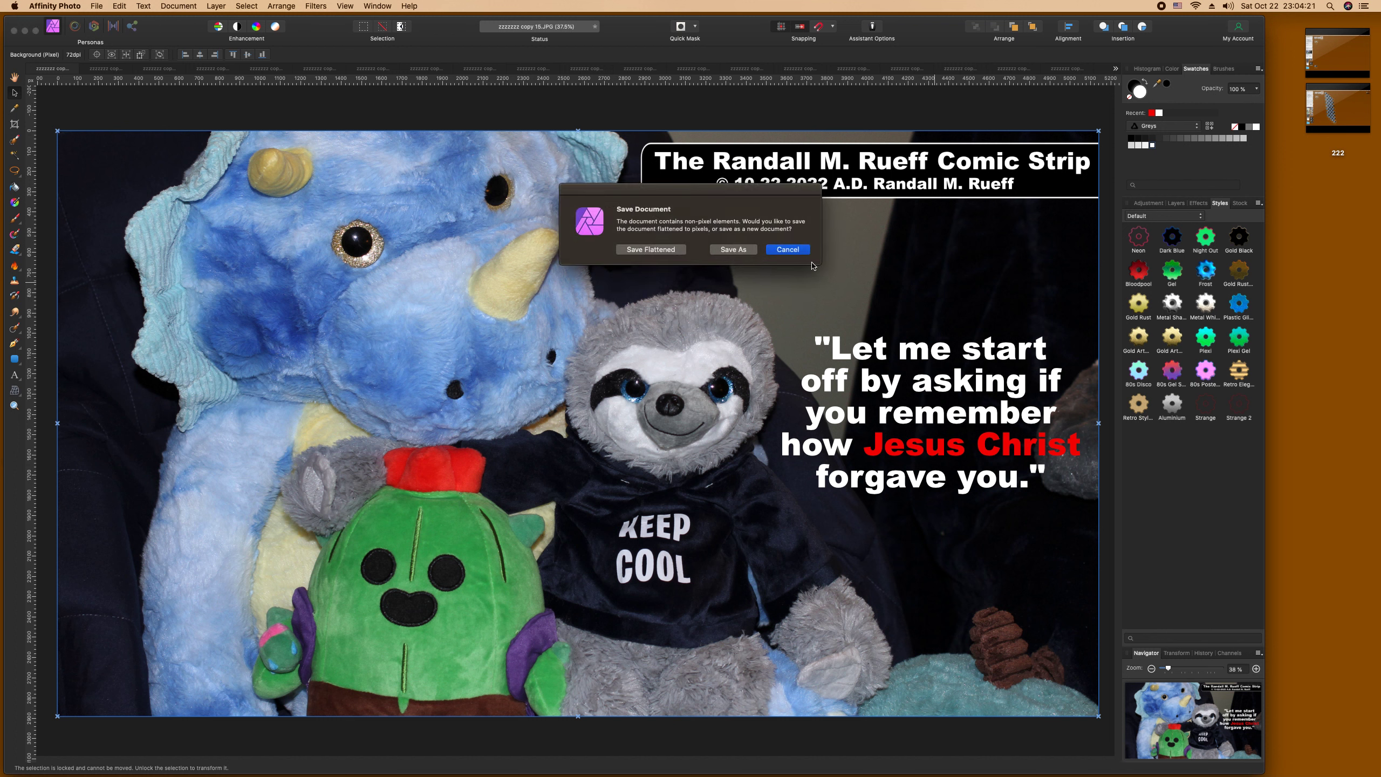
Step: Save the captioned photo flattened and close its document
left_click(662, 249)
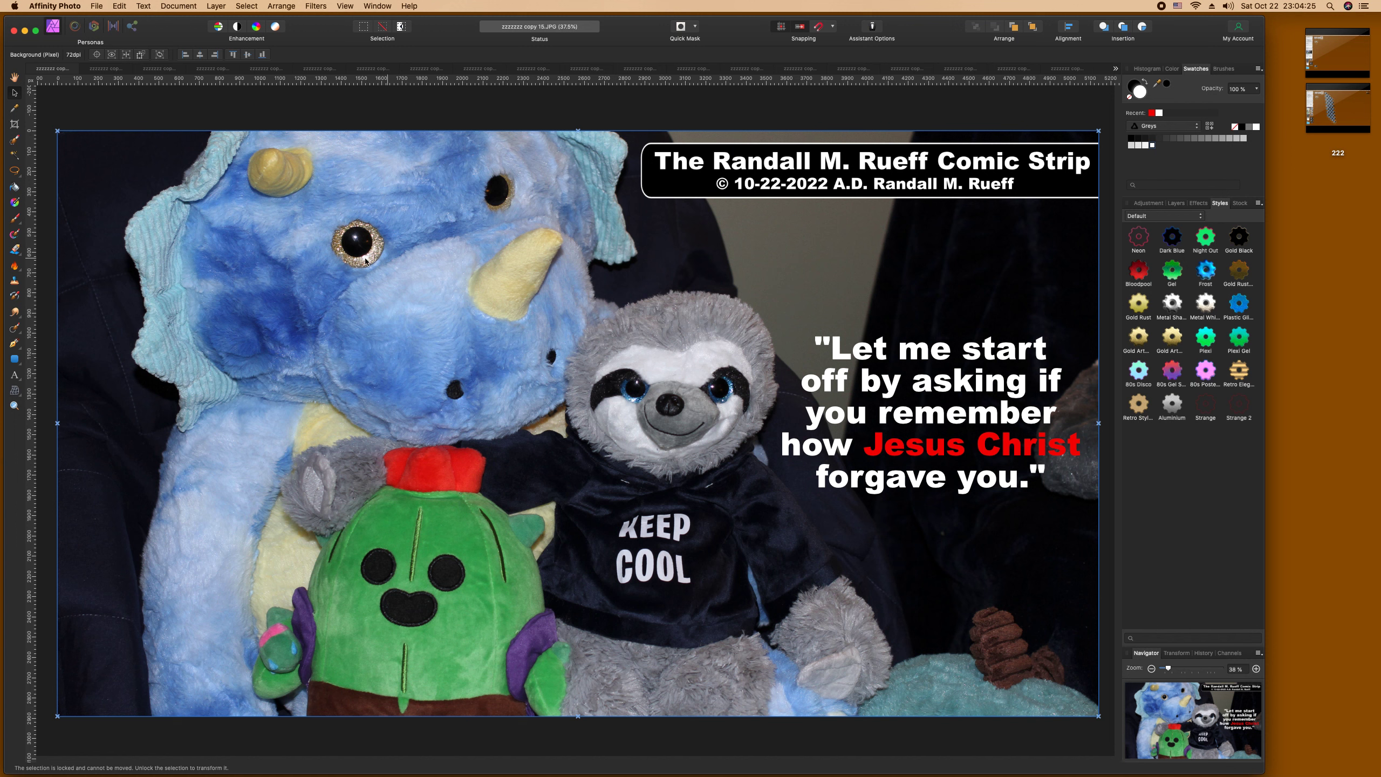
left_click(38, 69)
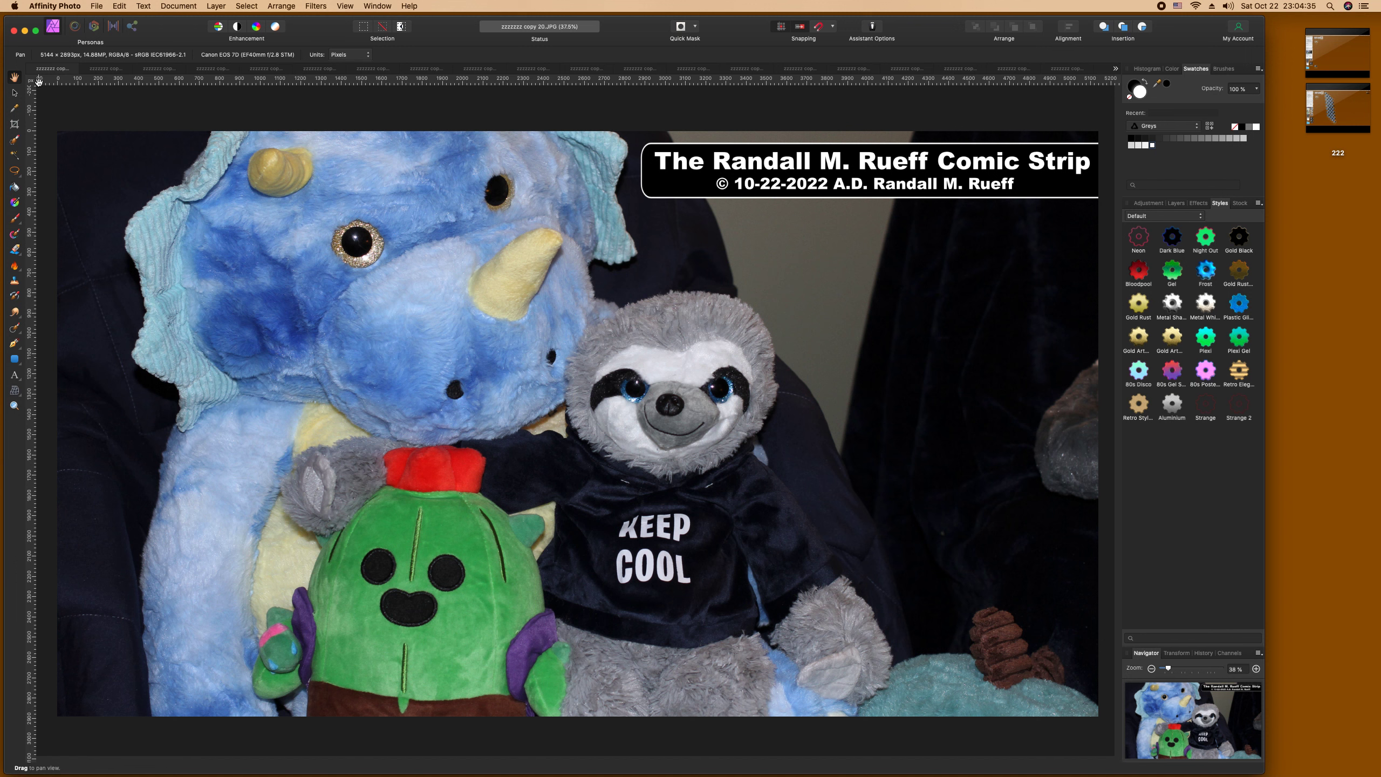
Step: Start an artistic text caption beside the sloth's face on the next photo copy with an opening quotation mark and "How about on"
left_click(16, 375)
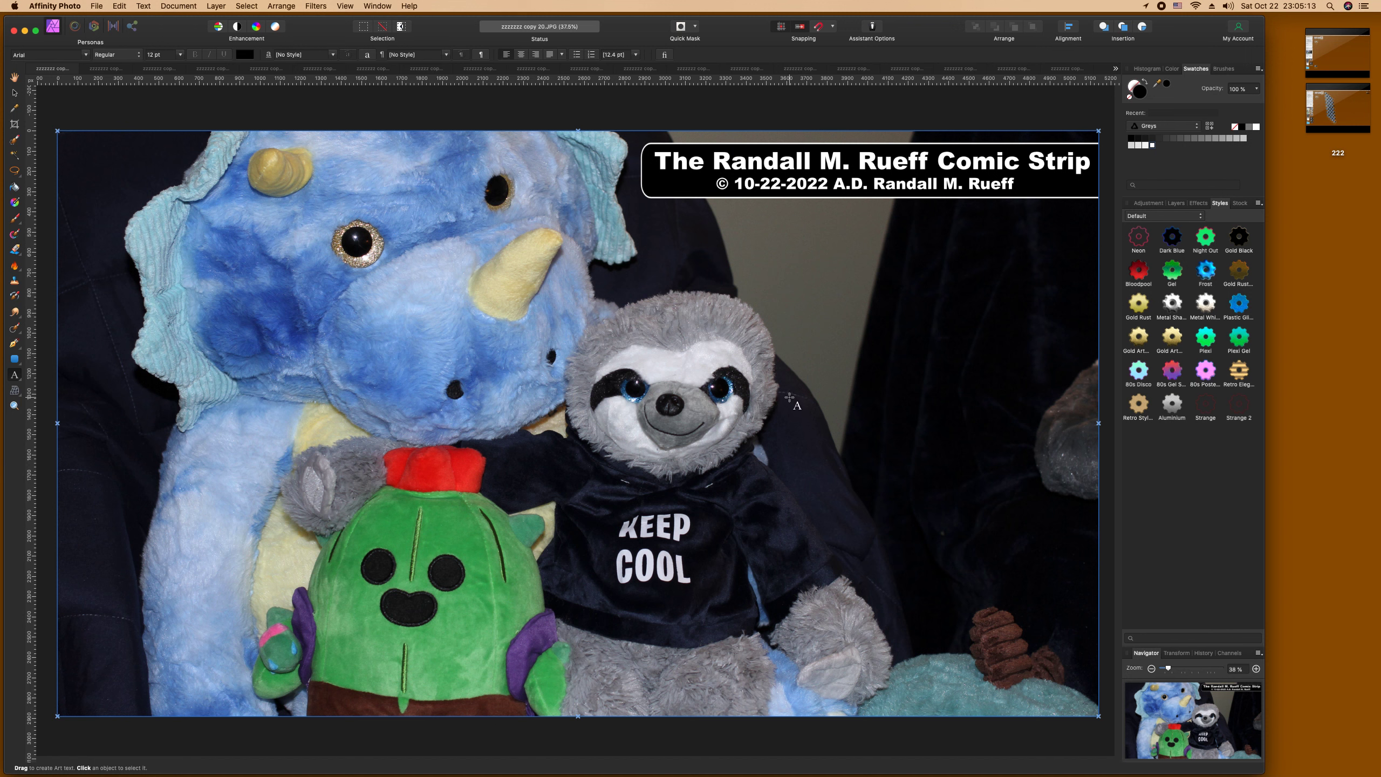
left_click_drag(791, 377, 801, 407)
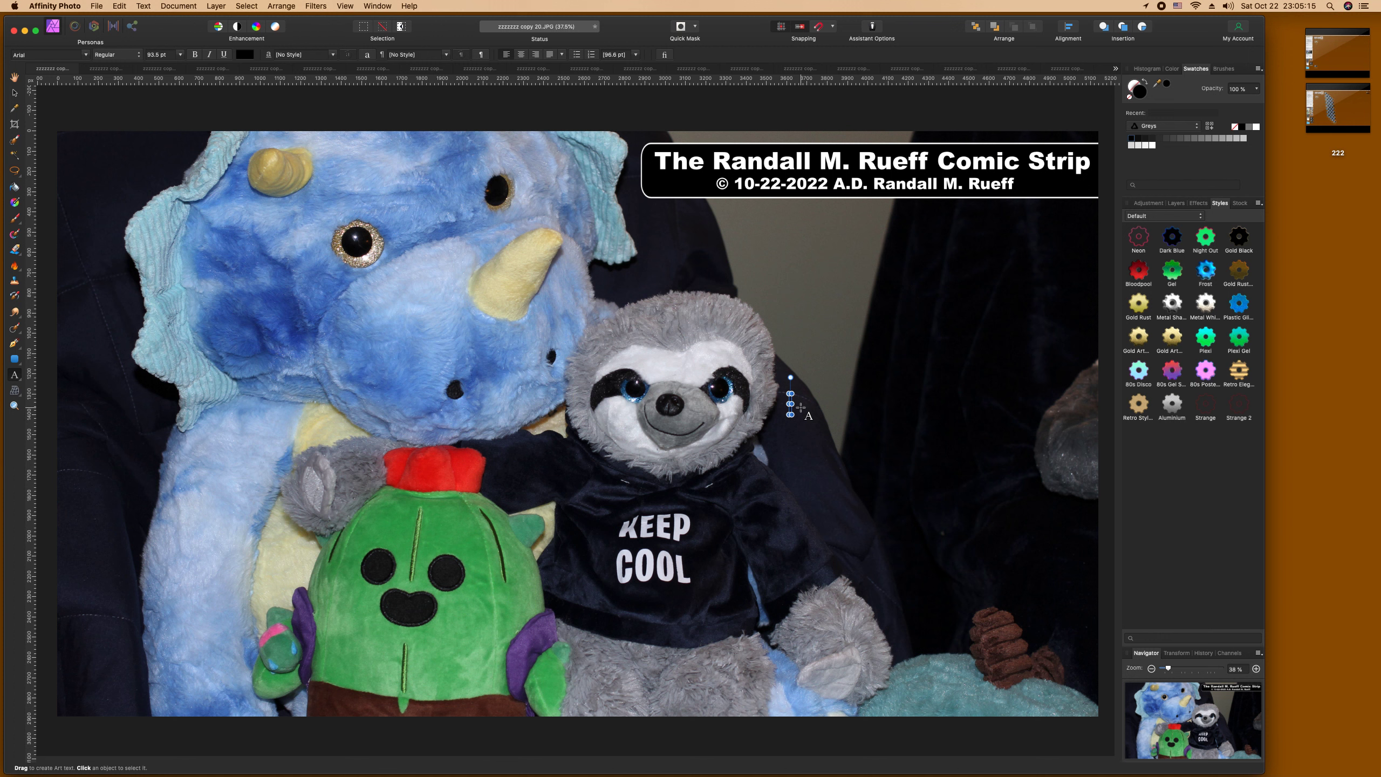
type("\"How about")
Step: Format the started caption as centred Arial Black in white (RGB 254, 255, 255)
key("super+a")
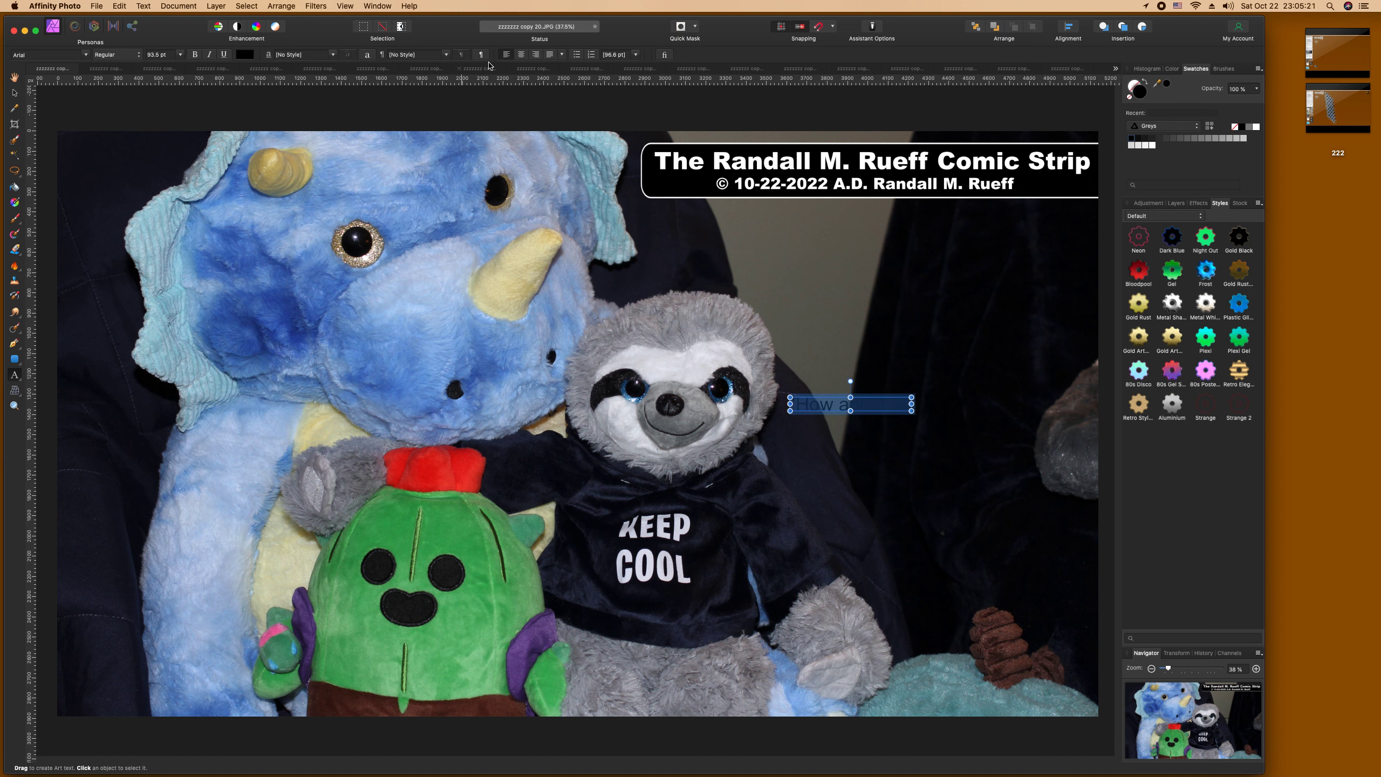
left_click(85, 55)
left_click(148, 251)
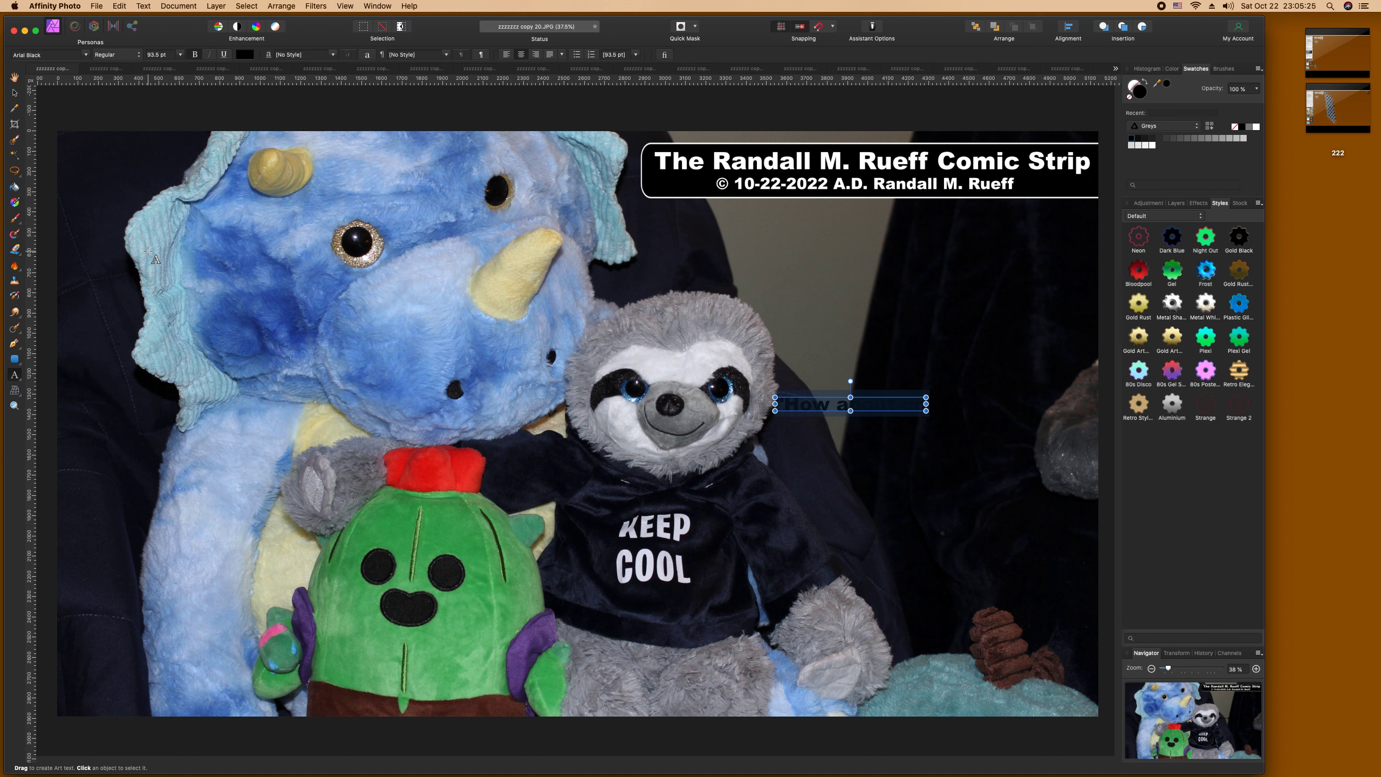
left_click(248, 54)
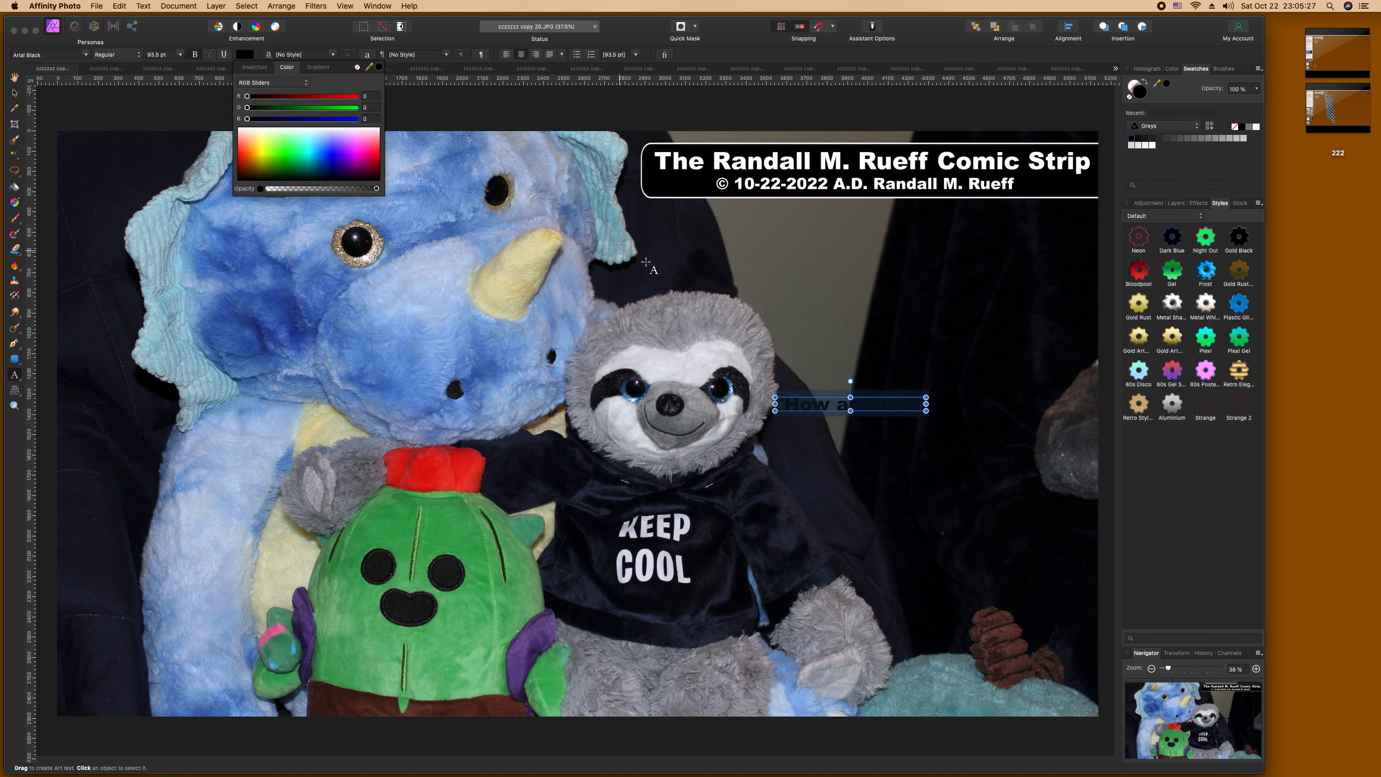
left_click(321, 129)
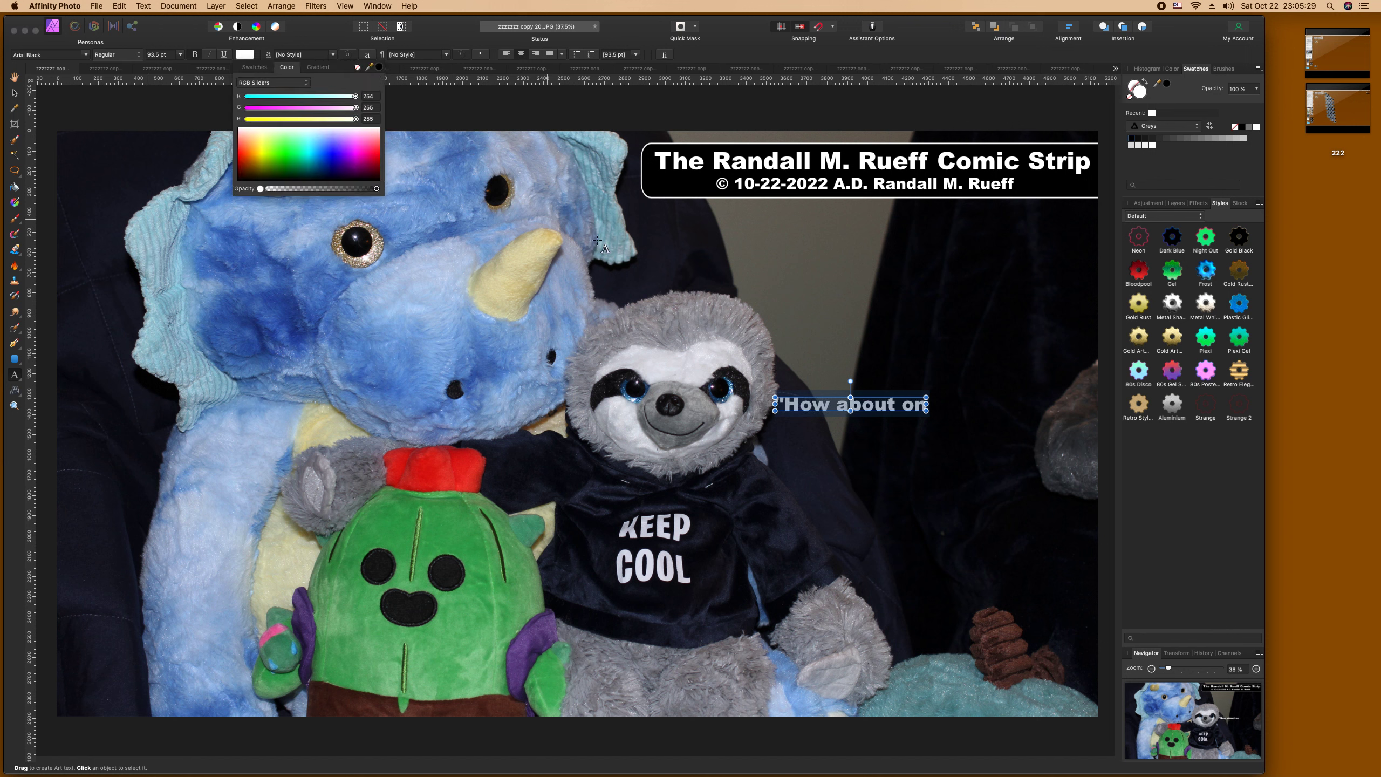
Step: Extend the caption's first line to read "How about on a"
left_click(924, 404)
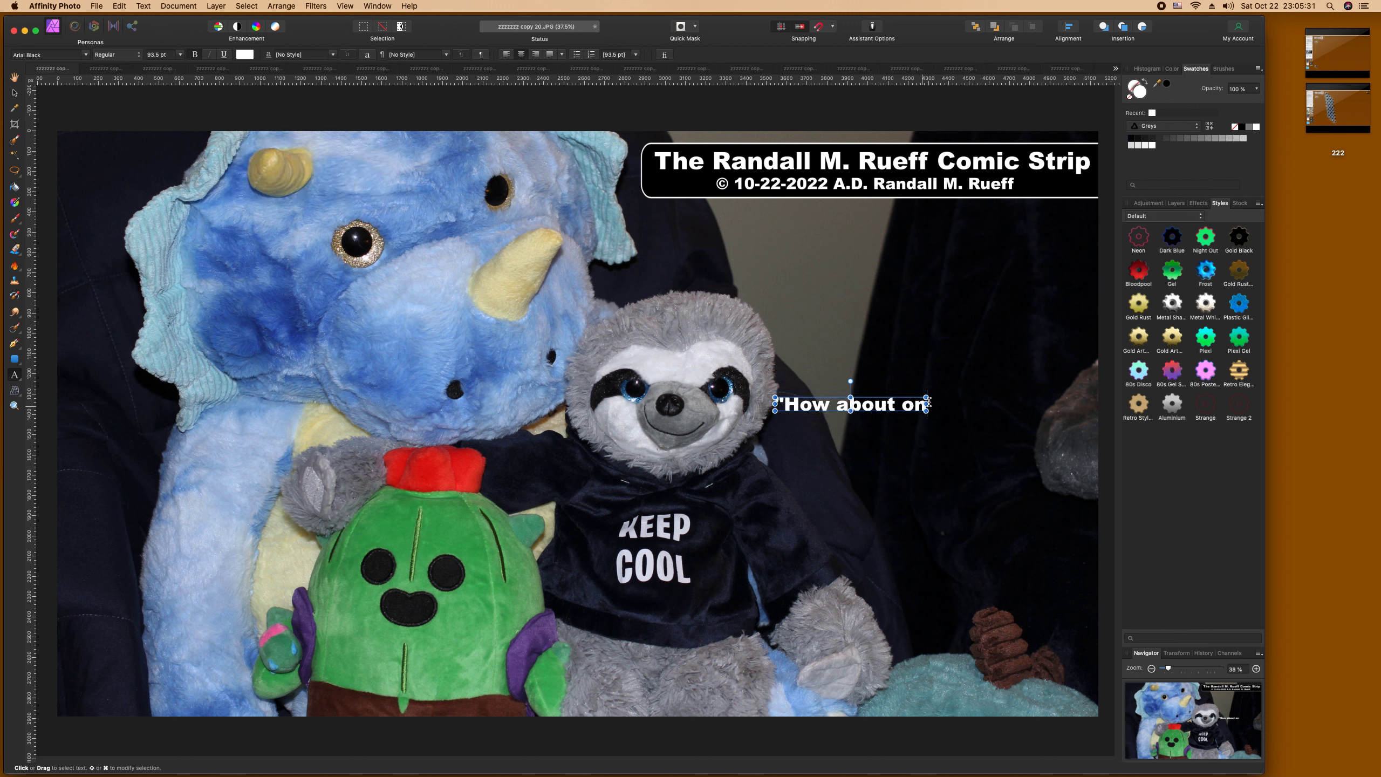
type("ascale")
key("BackSpace")
key("BackSpace")
key("BackSpace")
key("BackSpace")
key("BackSpace")
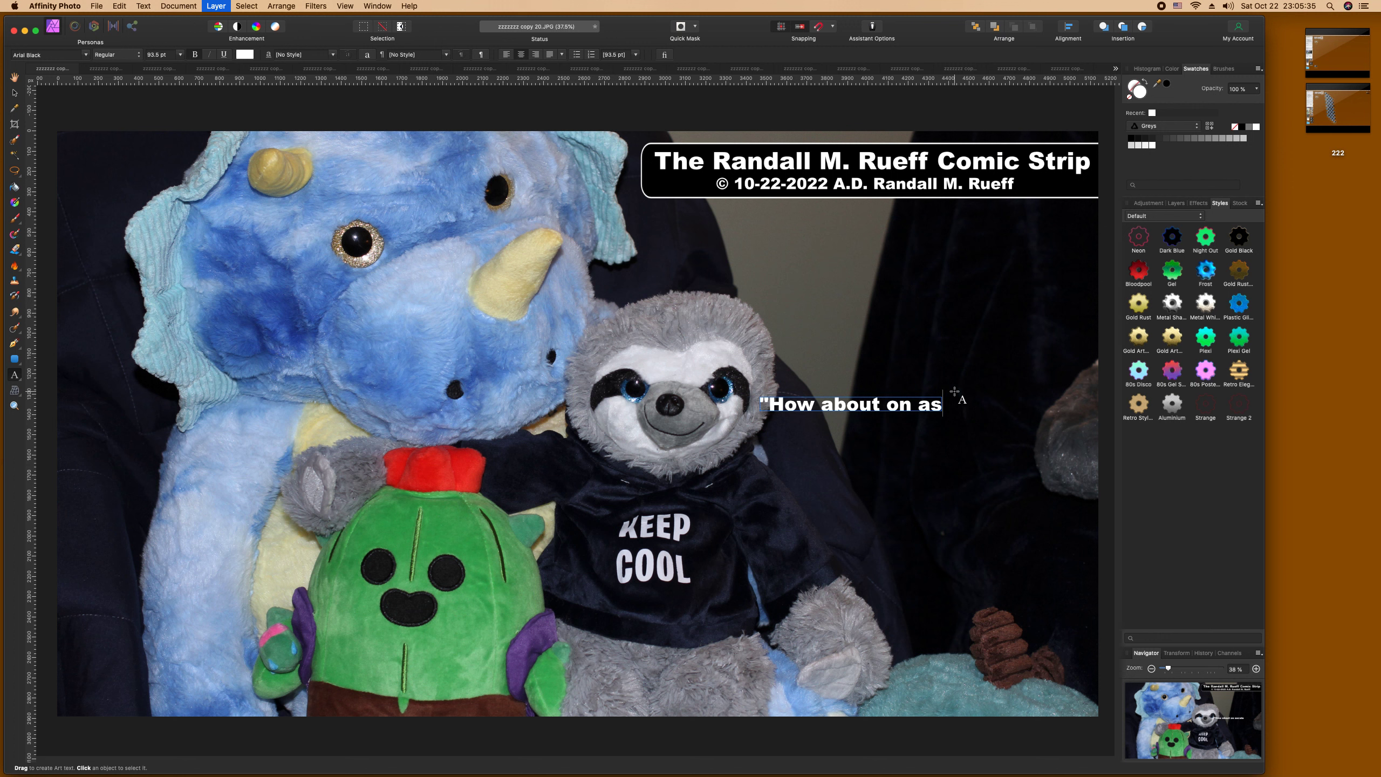
type("scasle o")
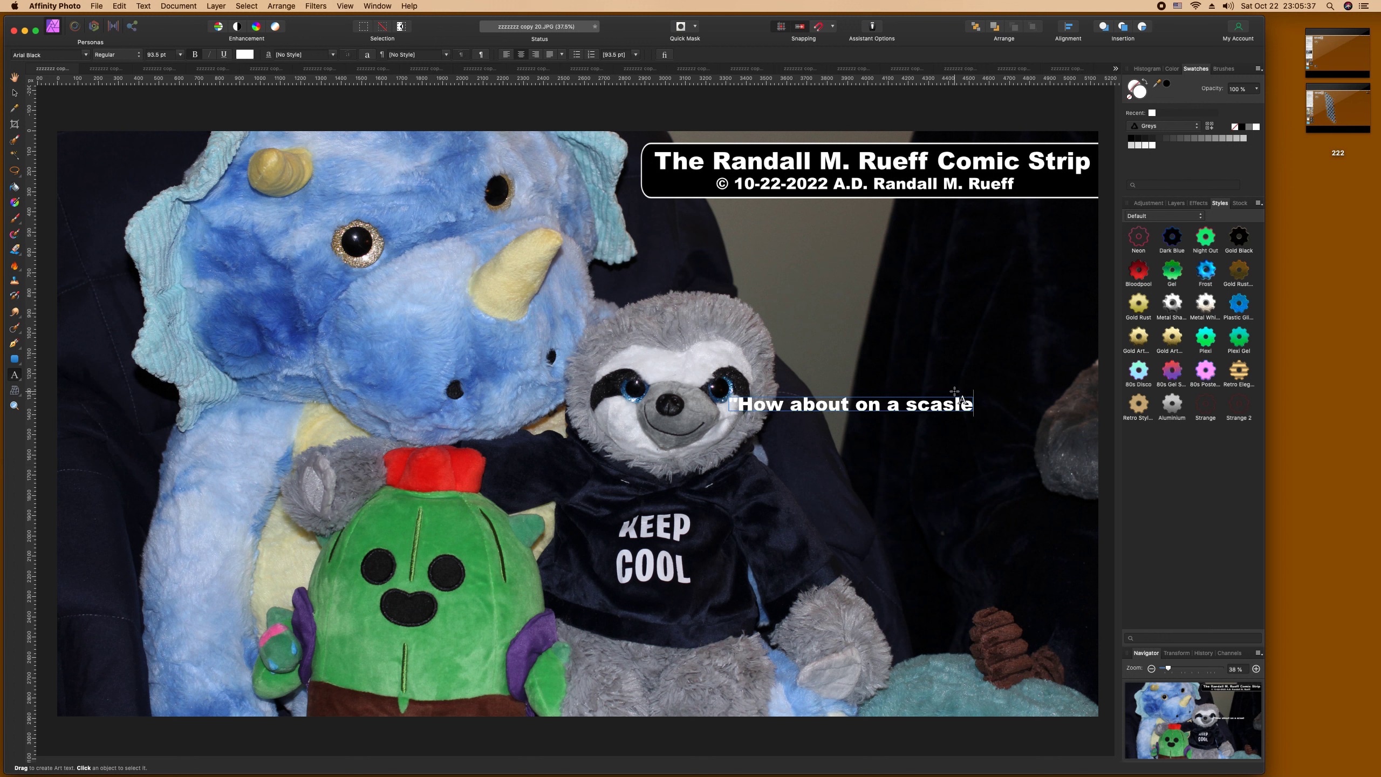
key("BackSpace")
key("BackSpace")
key("BackSpace")
key("BackSpace")
key("BackSpace")
key("BackSpace")
key("BackSpace")
key("BackSpace")
key("BackSpace")
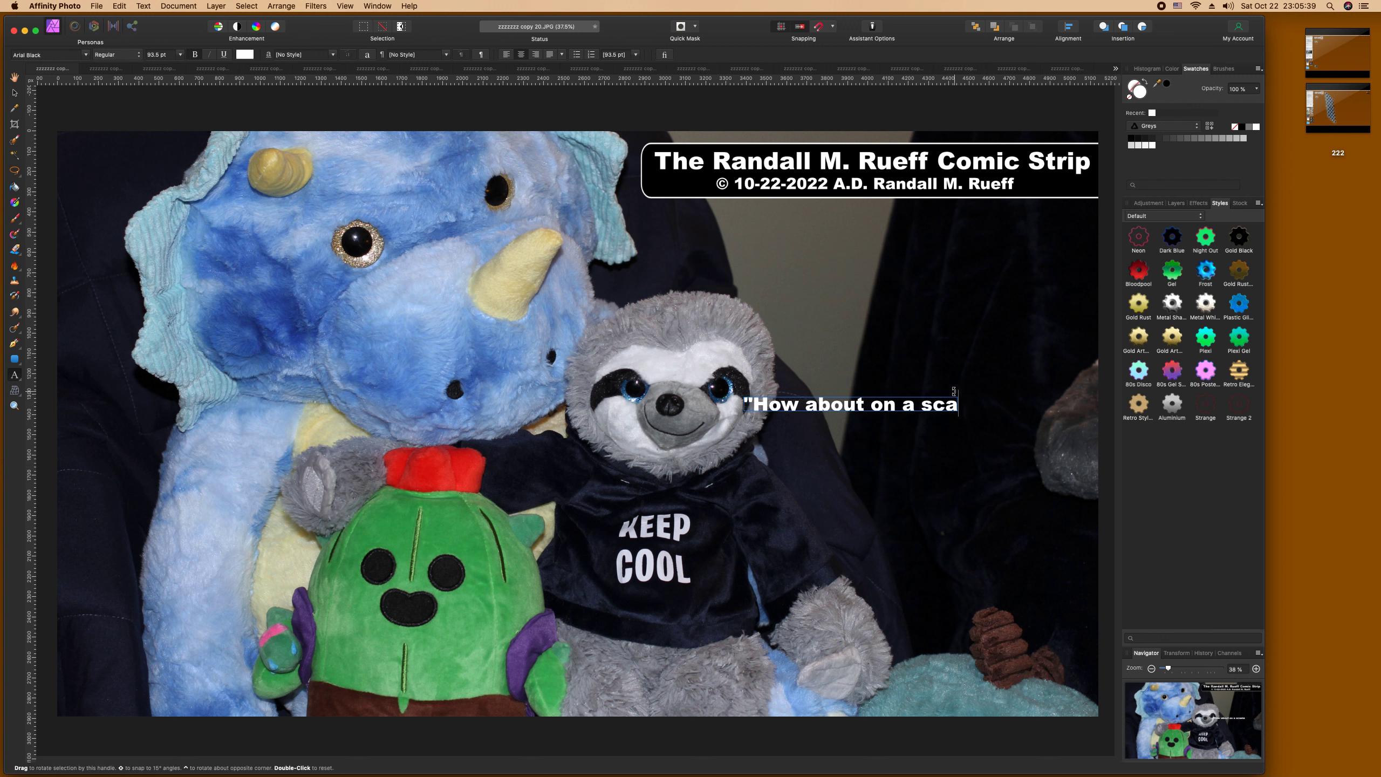
Step: Add the second caption line "scale of one to Nuclear War"
type("scaleof")
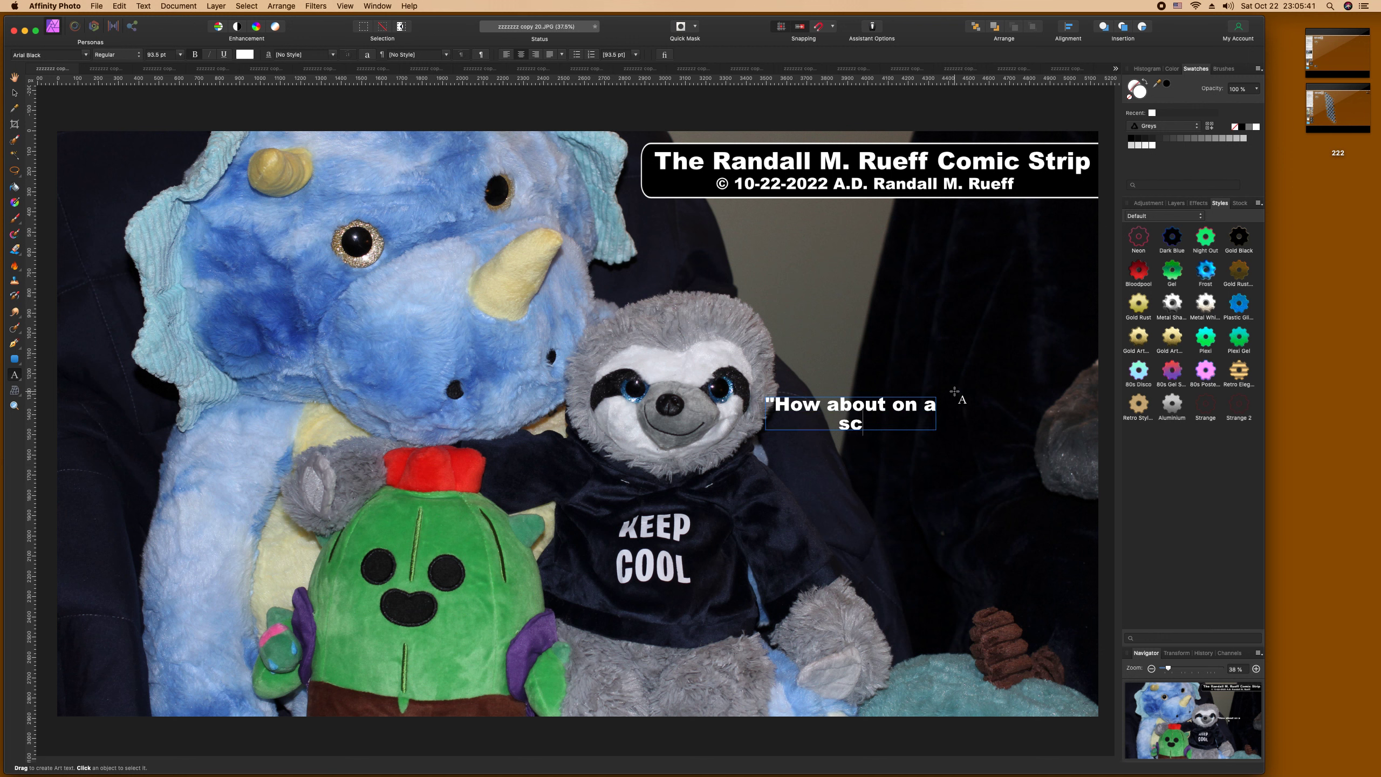
key("BackSpace")
key("BackSpace")
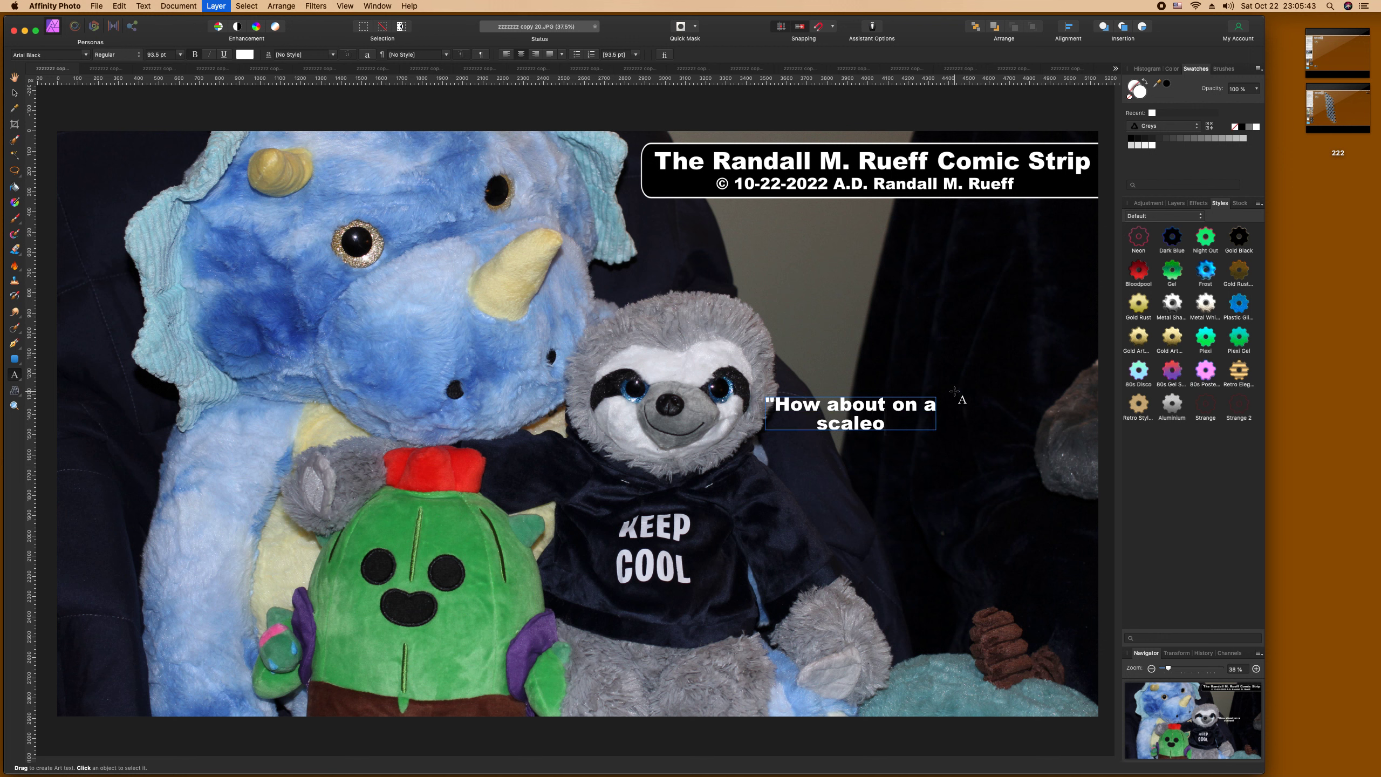
type("of oneto")
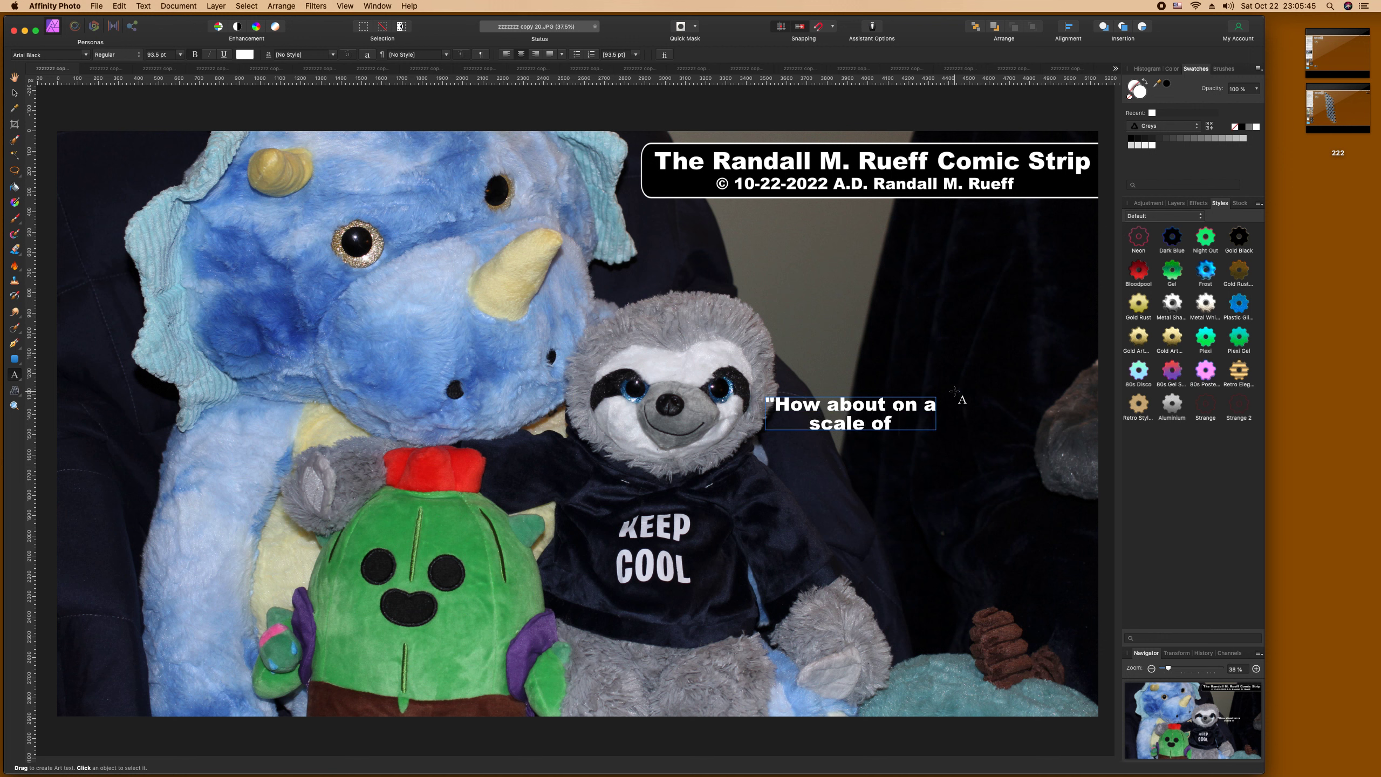
key("BackSpace")
key("BackSpace")
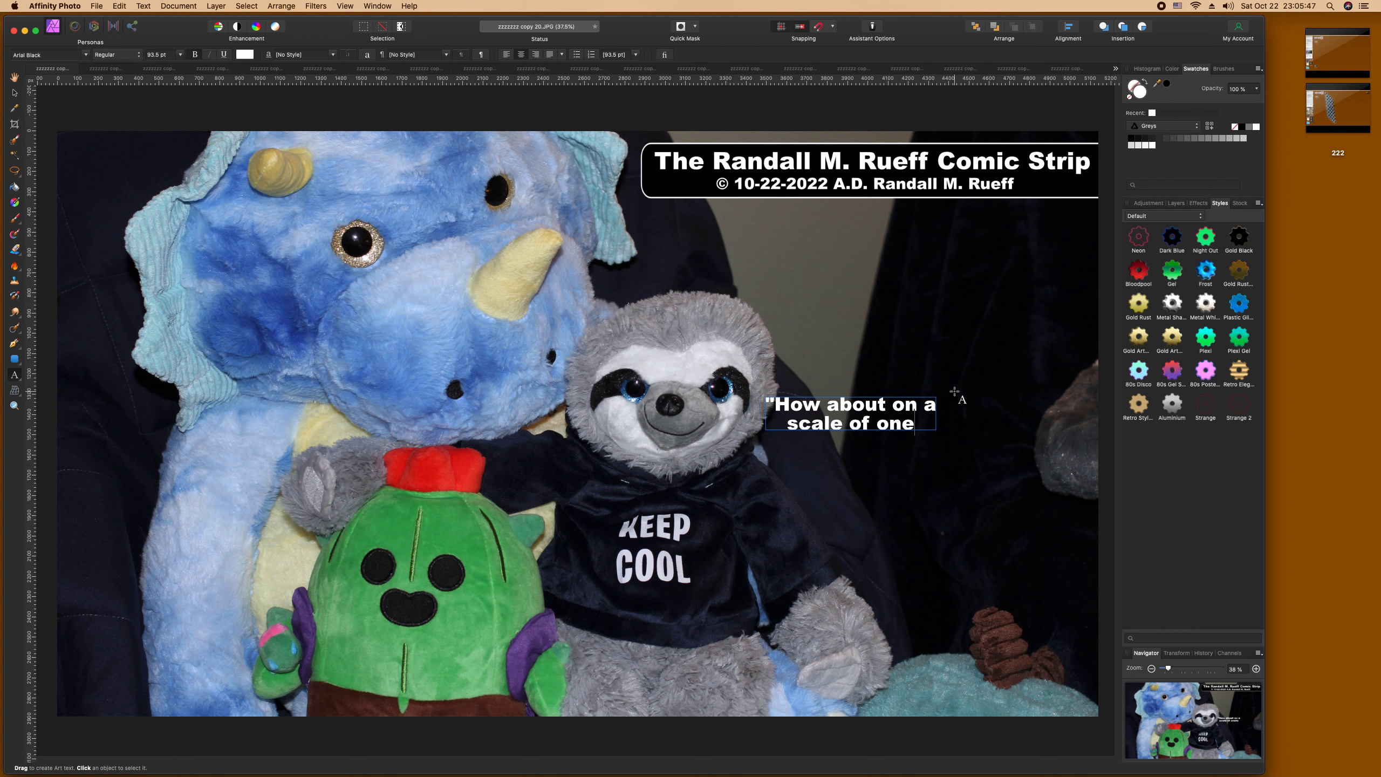
type("to")
key("BackSpace")
key("BackSpace")
type("to")
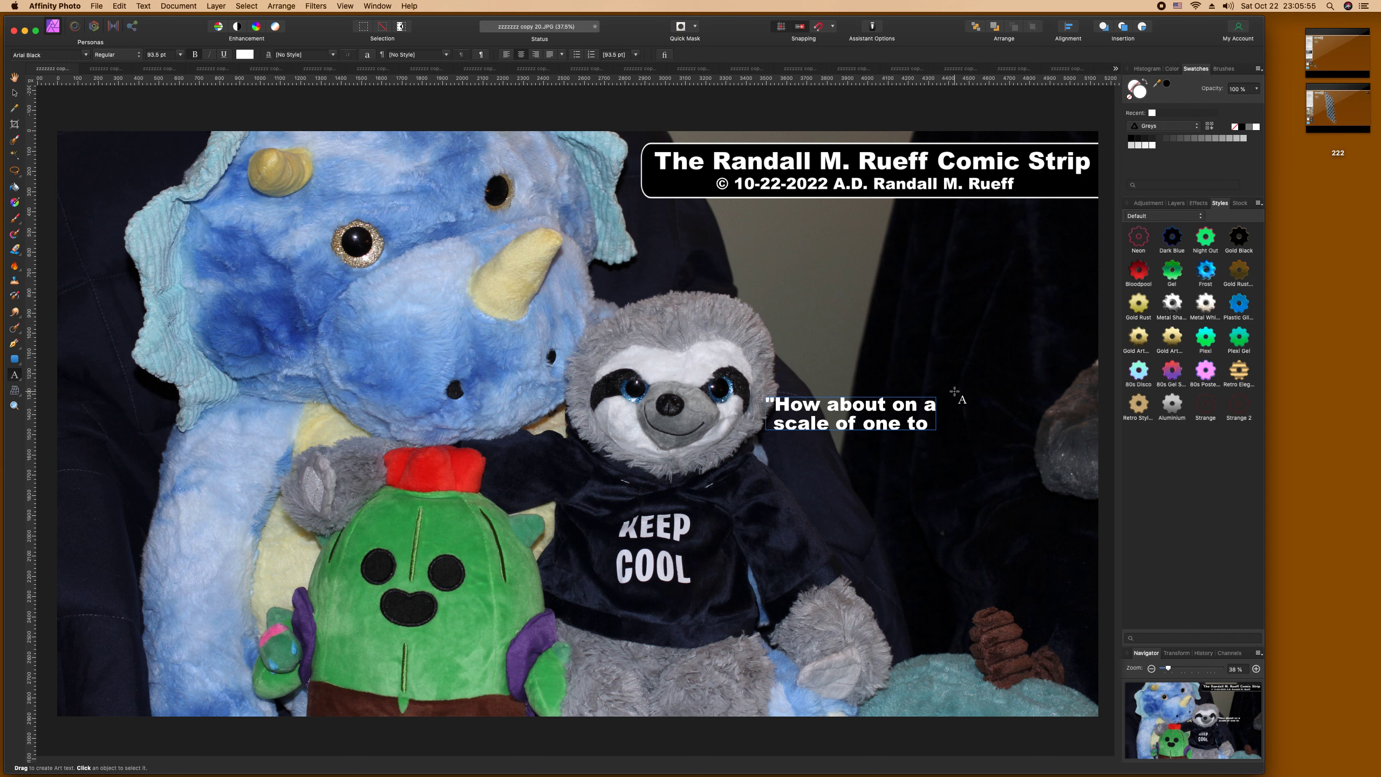
type("N")
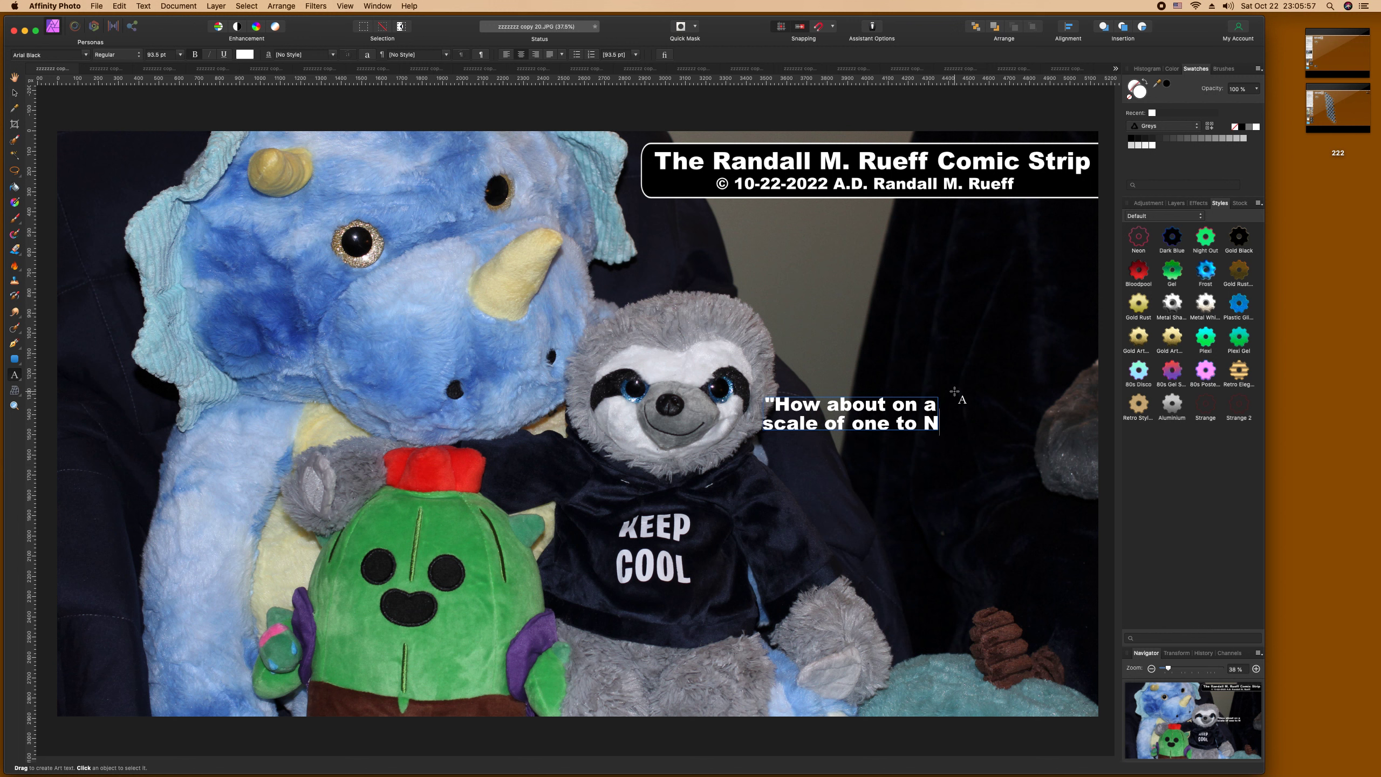
type("uclear War")
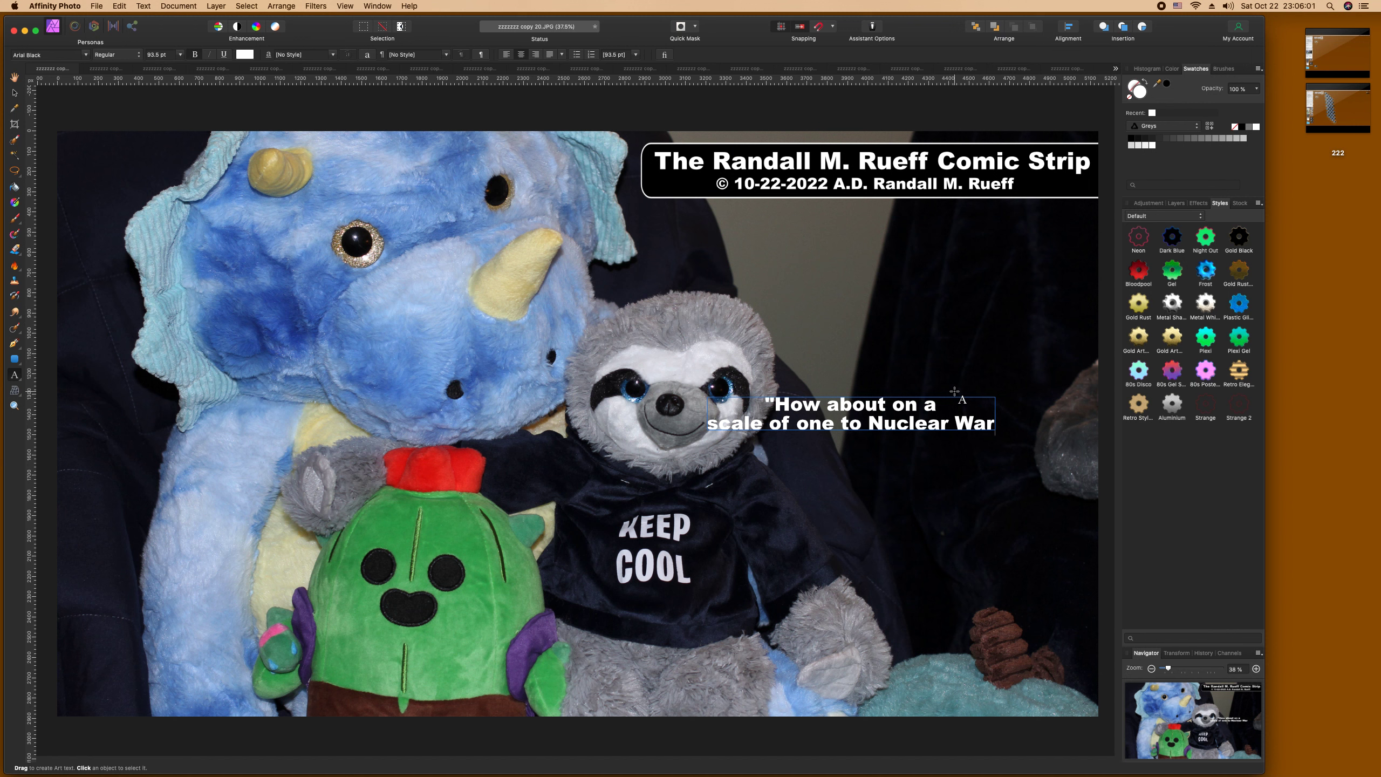
Step: Break the caption after "How about" and join "on a" to the line starting with "scale of"
left_click(895, 406)
key("BackSpace")
key("Return")
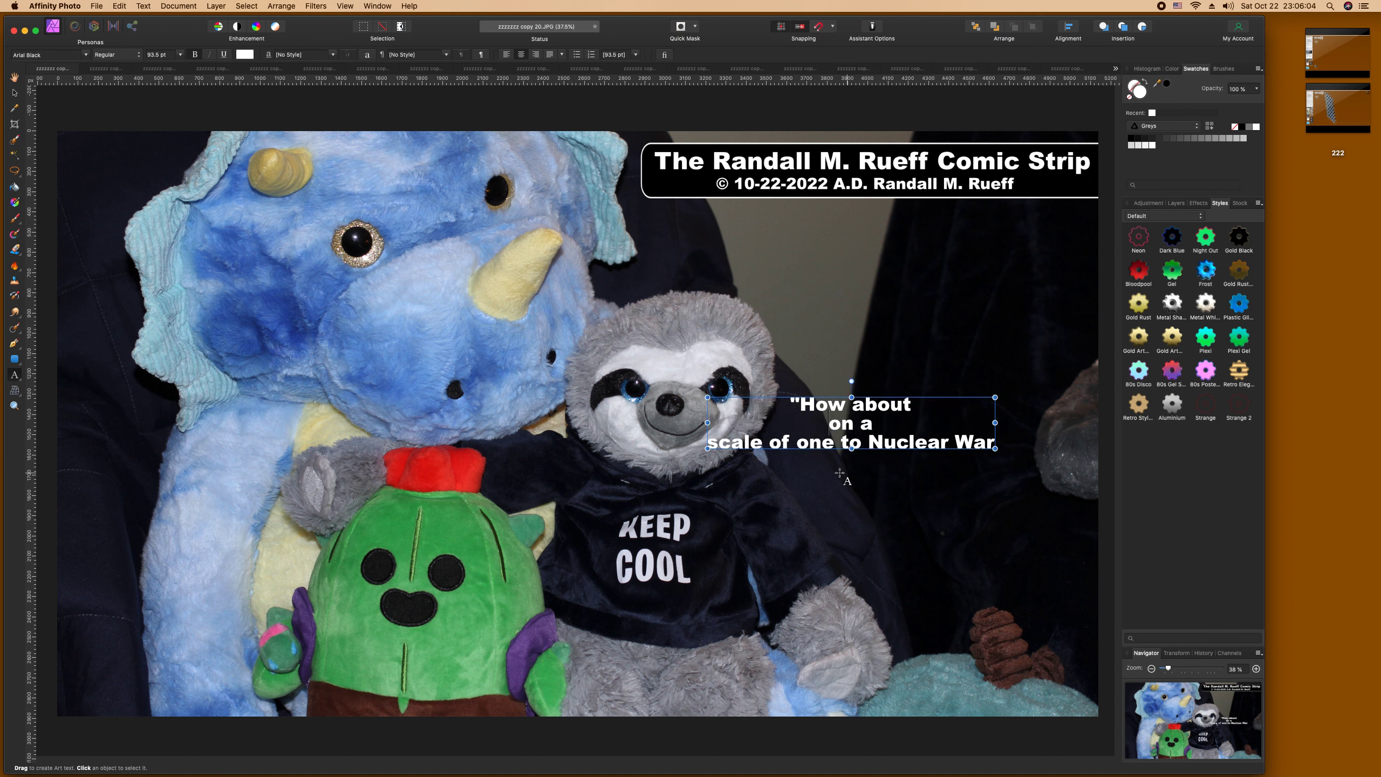
left_click(709, 444)
key("BackSpace")
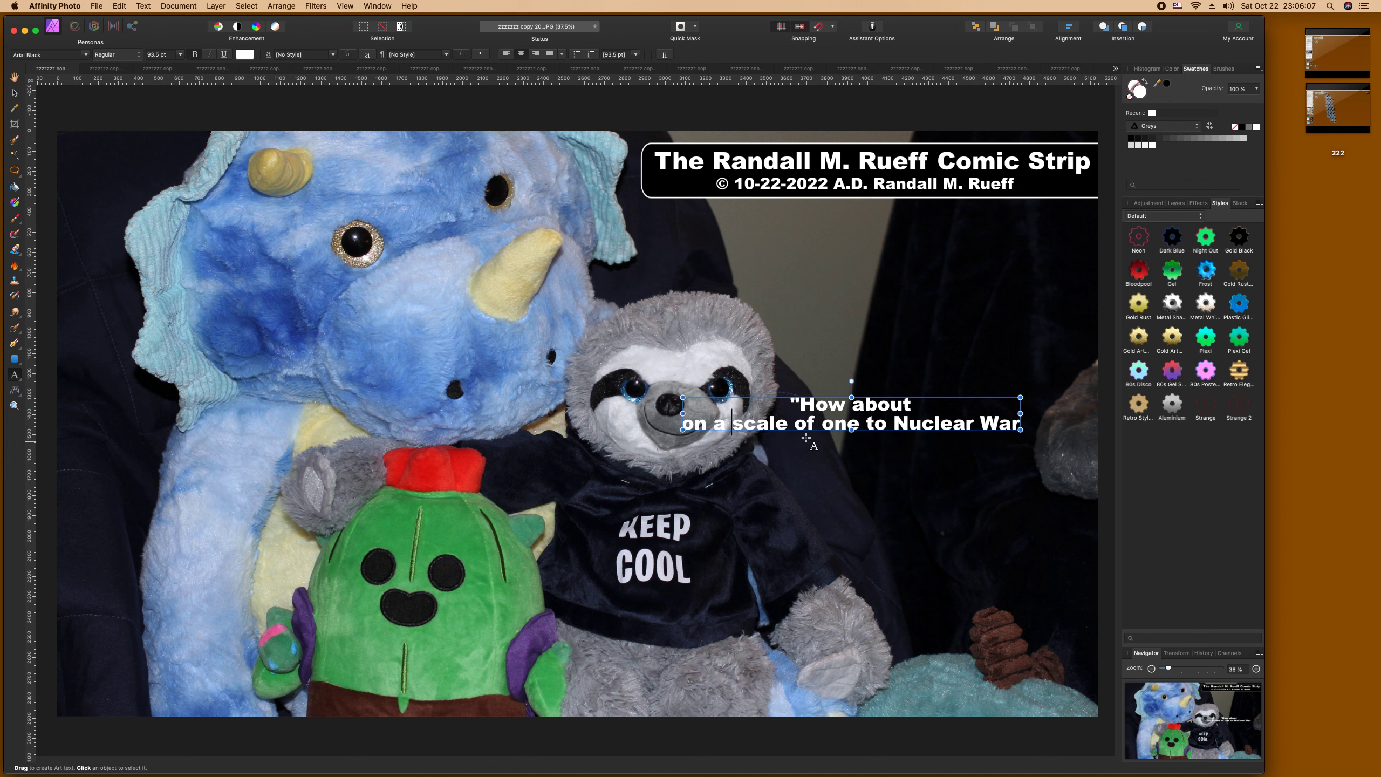
left_click(799, 428)
key("BackSpace")
key("Return")
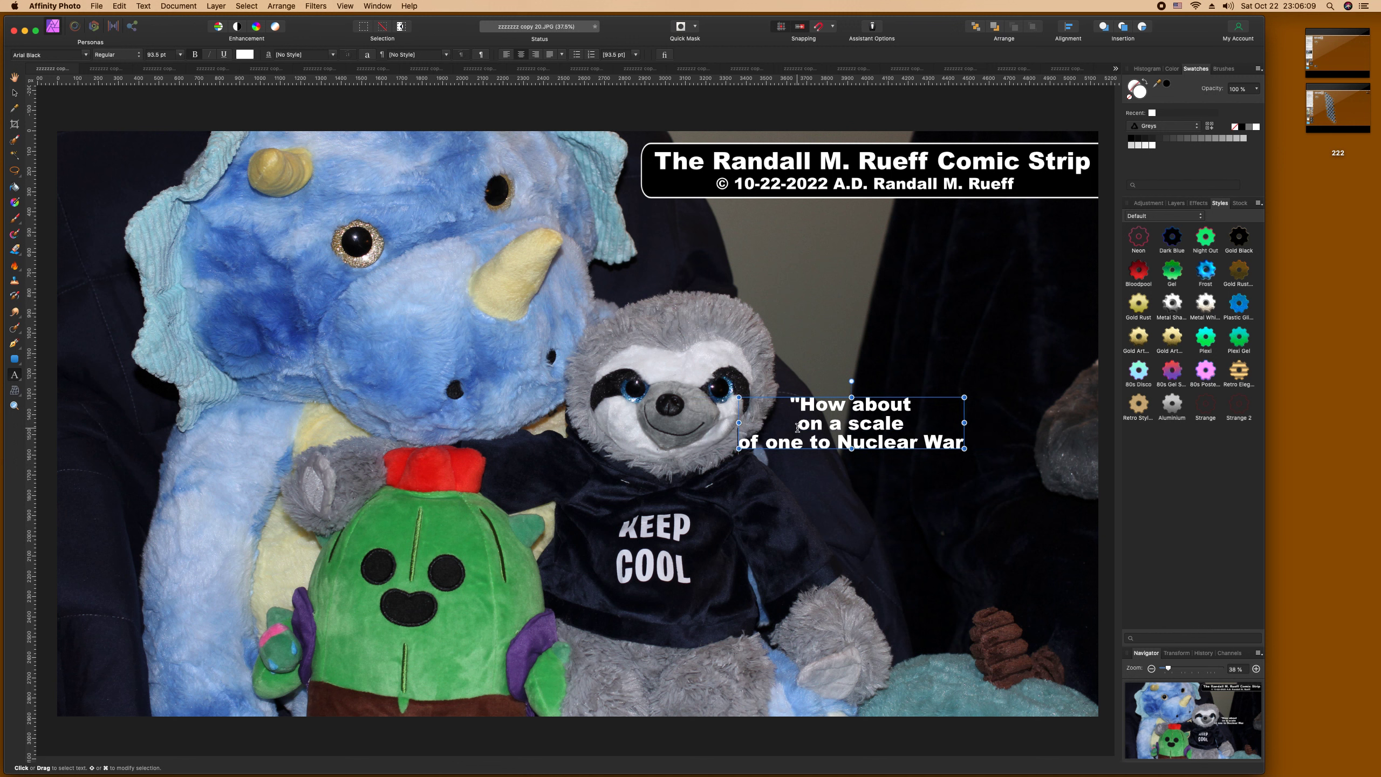
key("BackSpace")
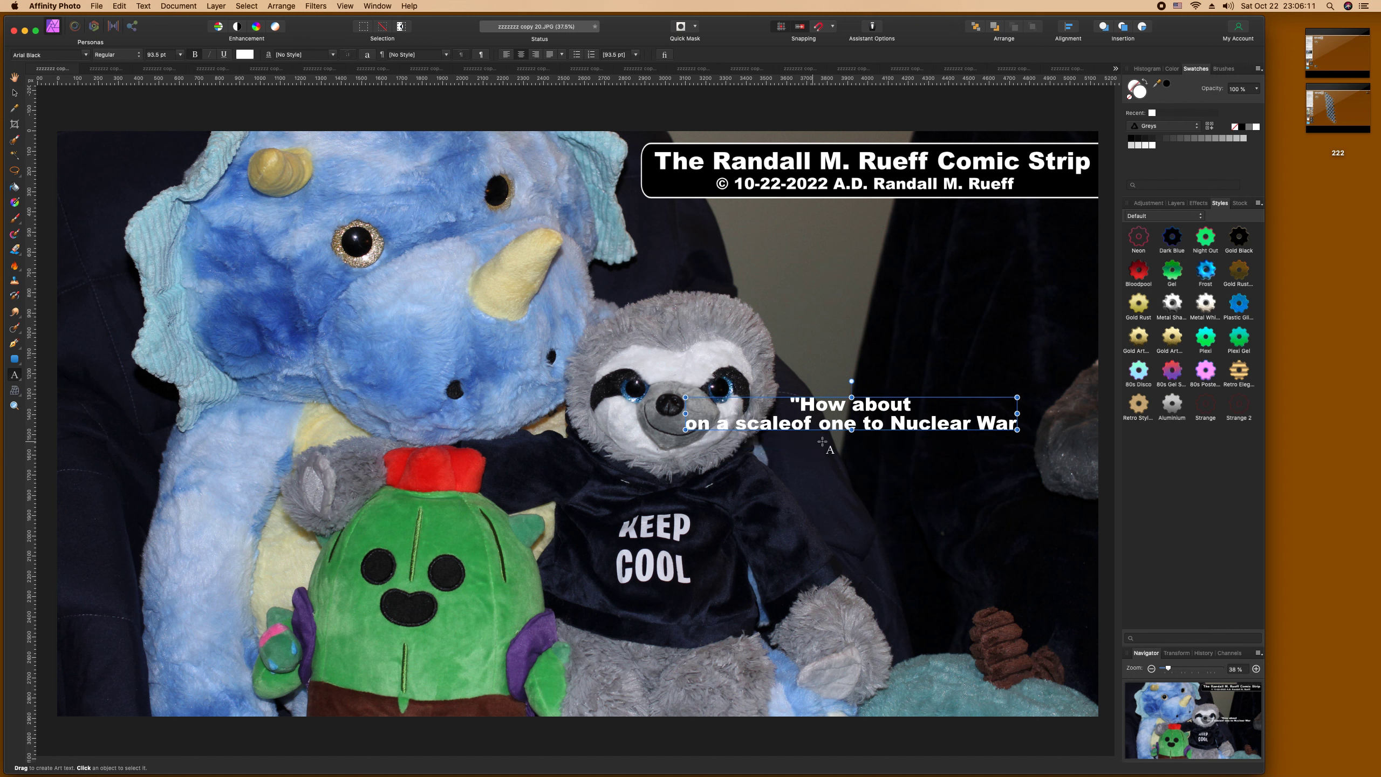
Step: Break the caption's second line after "scale of" and end the caption with a question mark and closing quotation mark
left_click(824, 426)
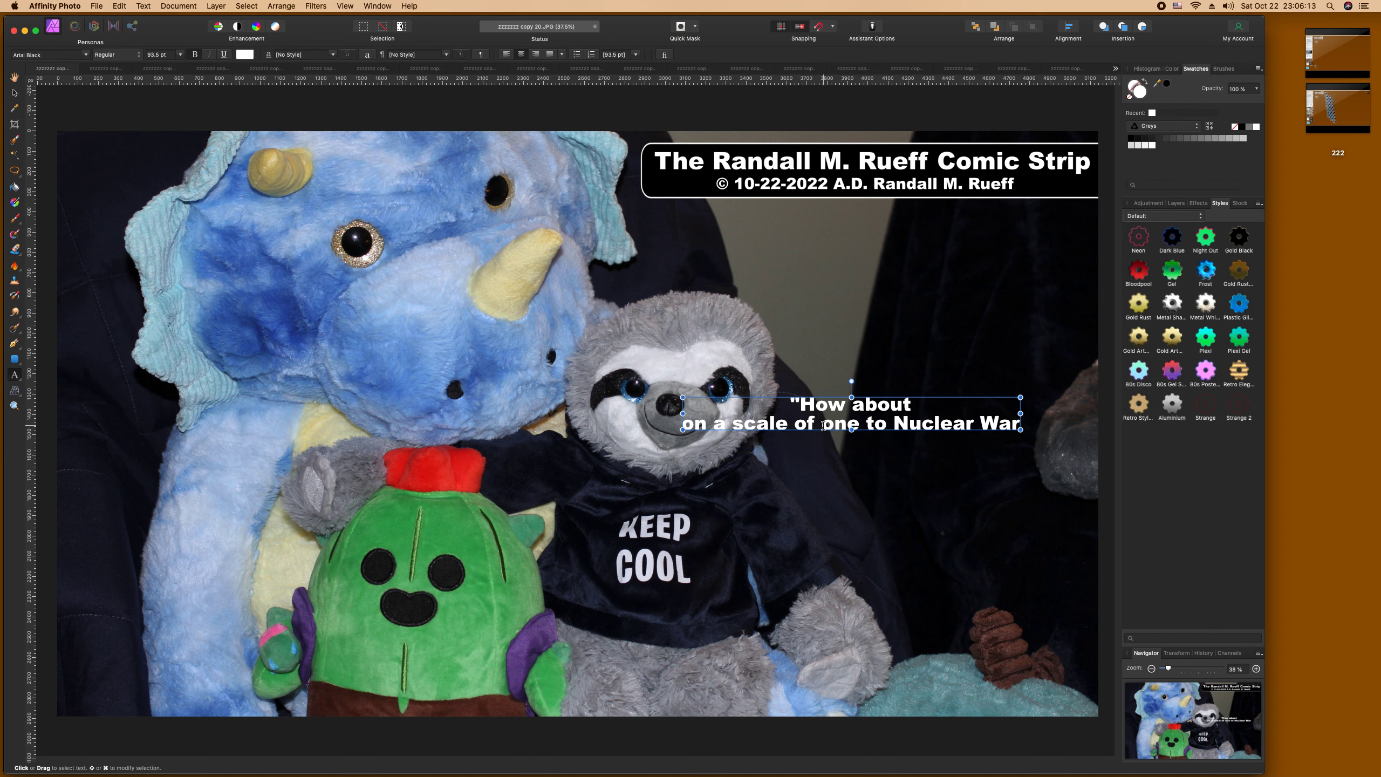
key("Return")
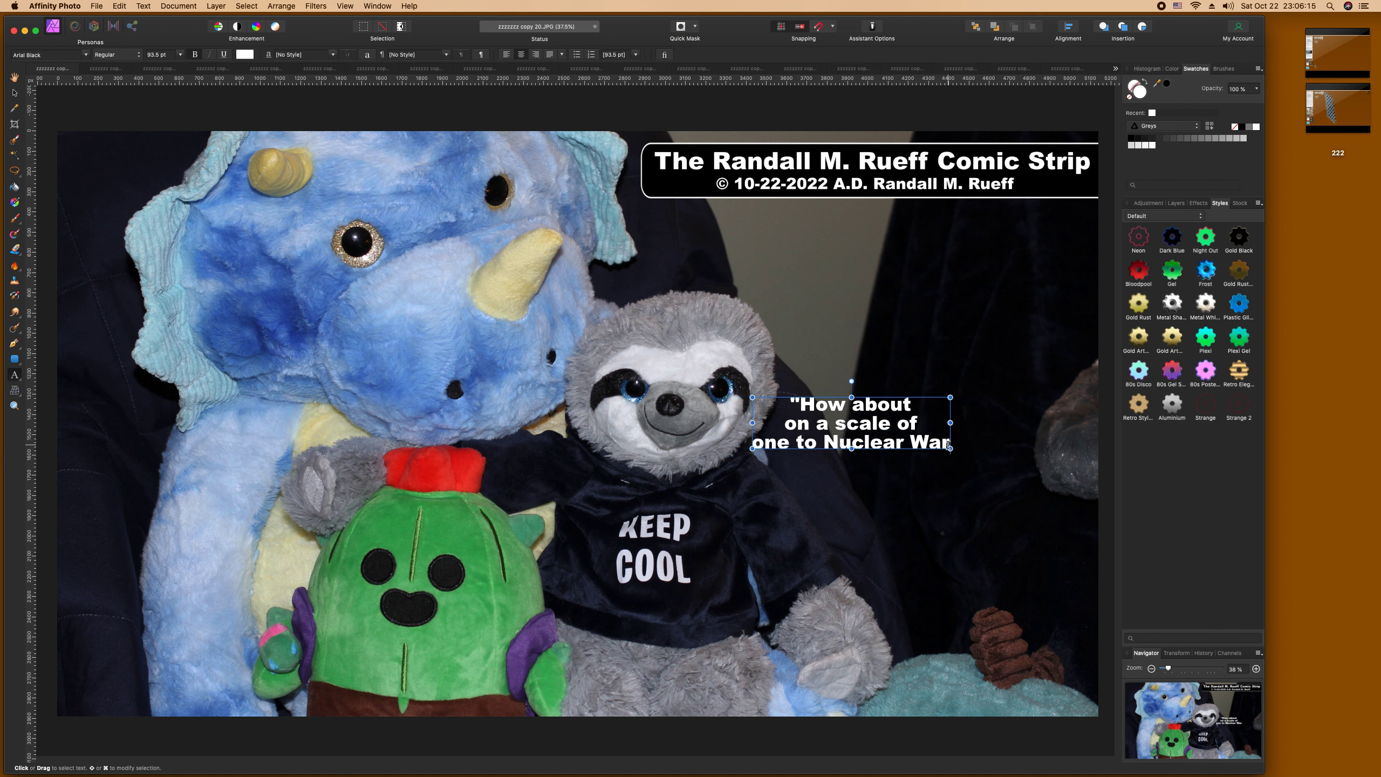
type("?\"")
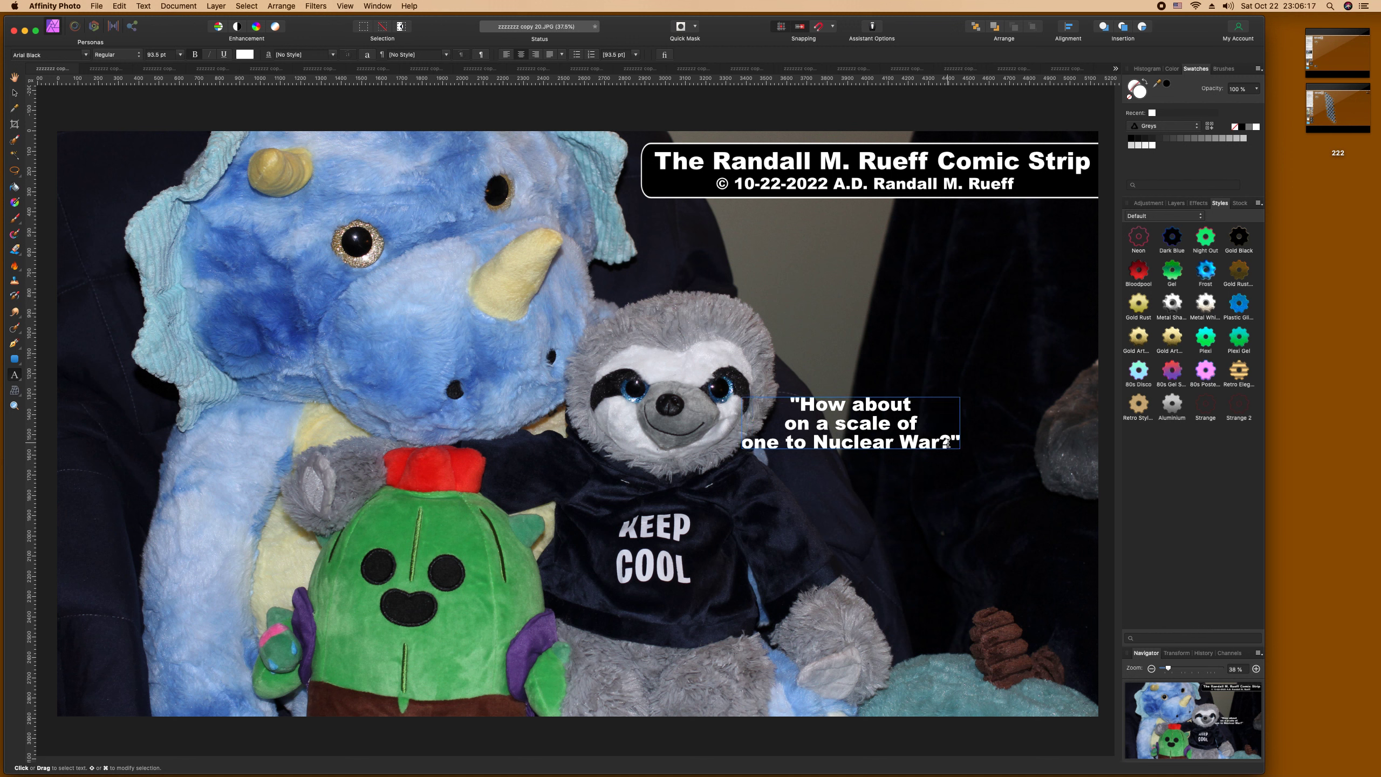
Step: Capitalize "One" in the caption's last line and break that line after "One to"
key("Escape")
left_click(750, 444)
key("Delete")
type("O")
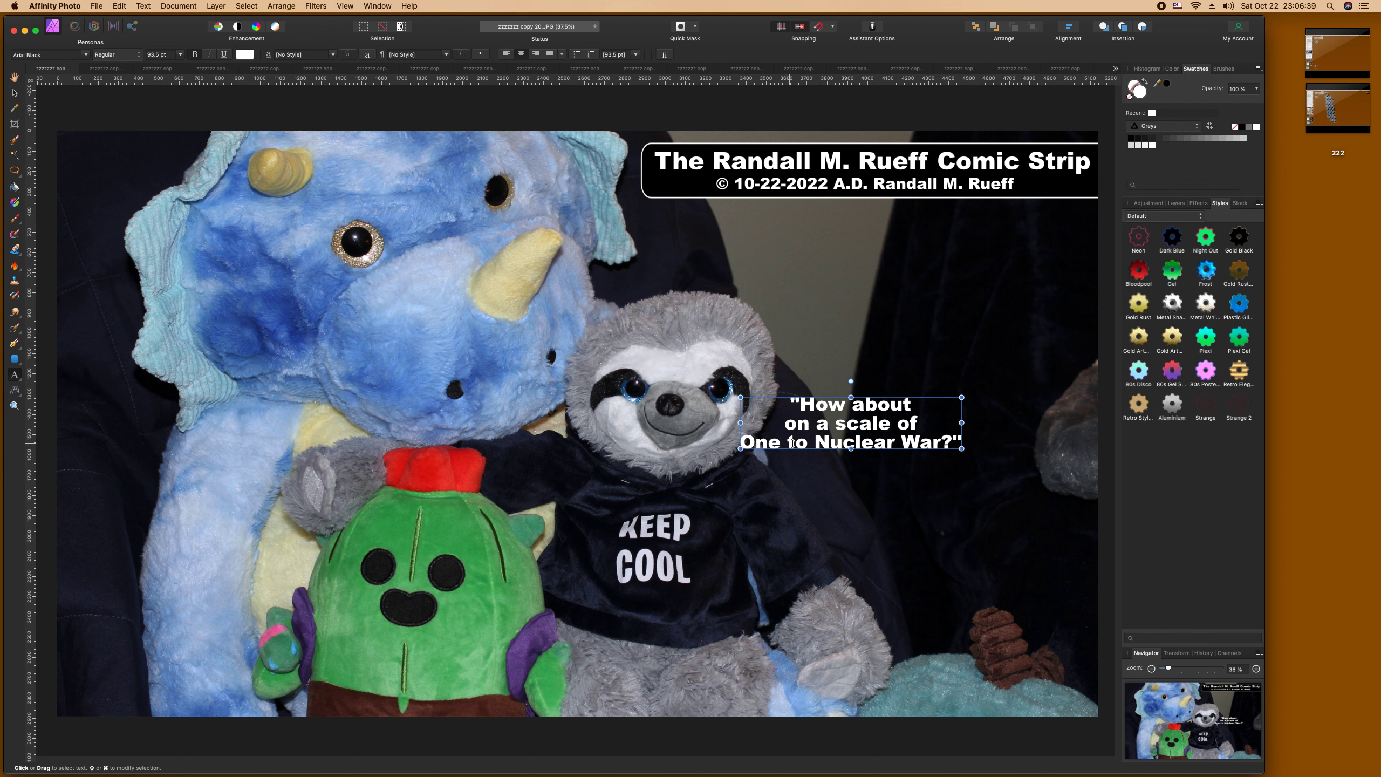
left_click(814, 443)
key("BackSpace")
key("Return")
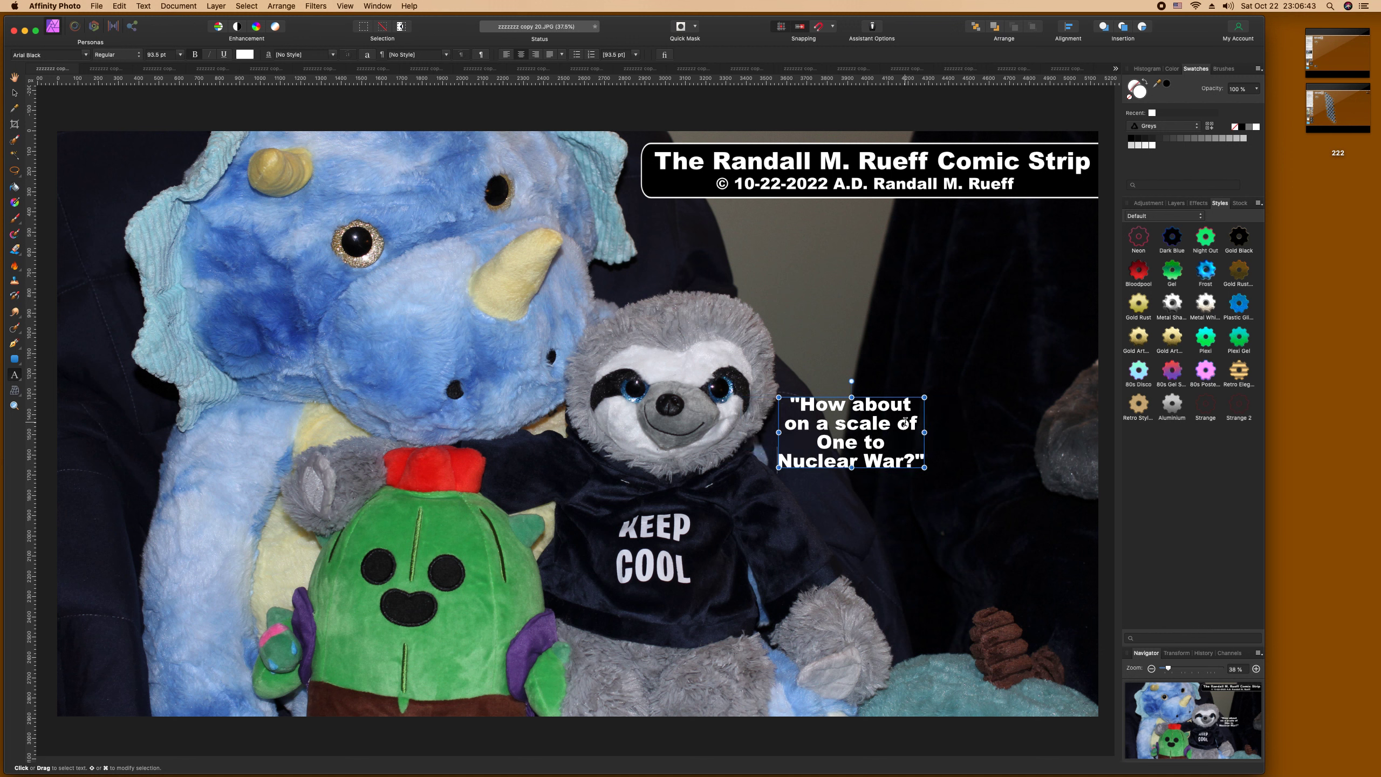
Step: Move "of" from the end of the caption's second line to the start of the "One to" line
left_click(898, 428)
key("BackSpace")
key("Return")
left_click(816, 463)
key("BackSpace")
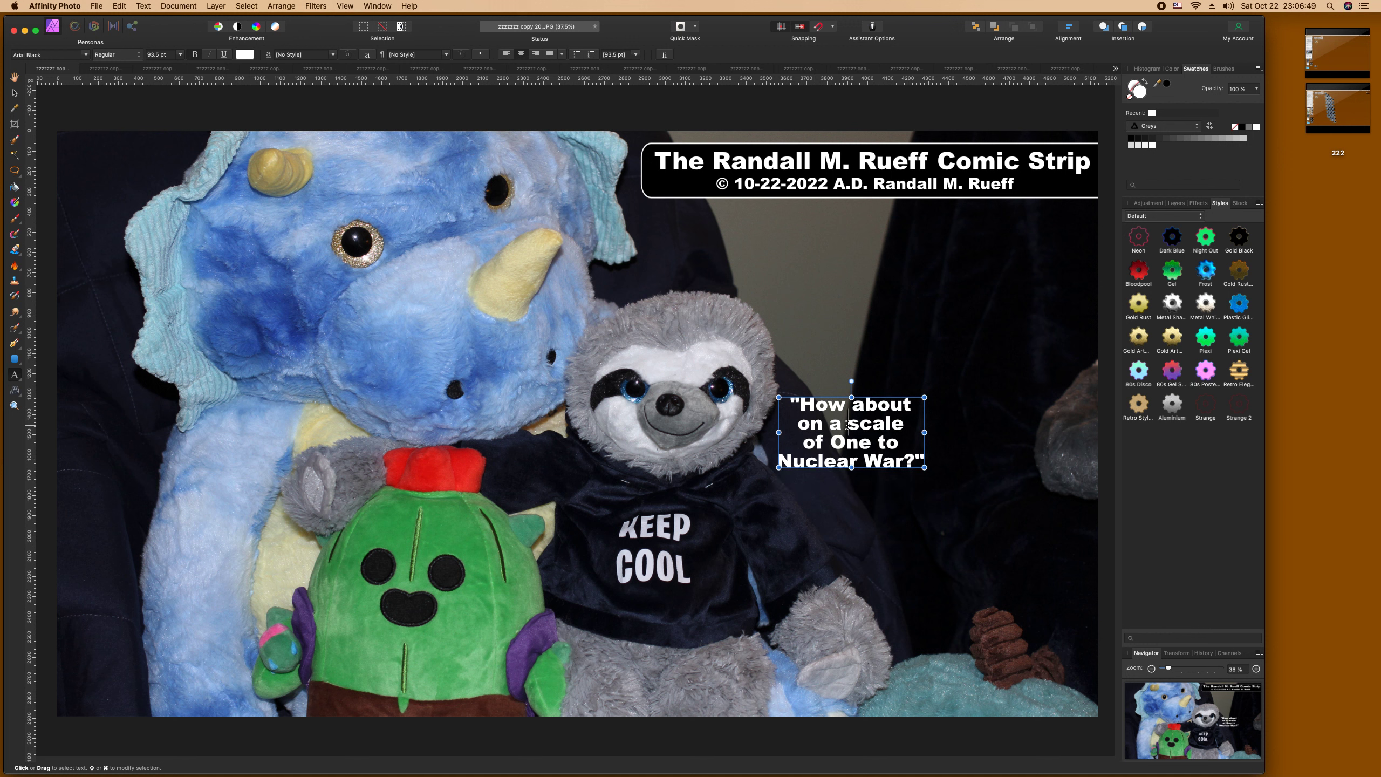
Step: Rearrange the caption's upper lines to read "How about on a" and "scale of One to"
key("Return")
left_click(808, 461)
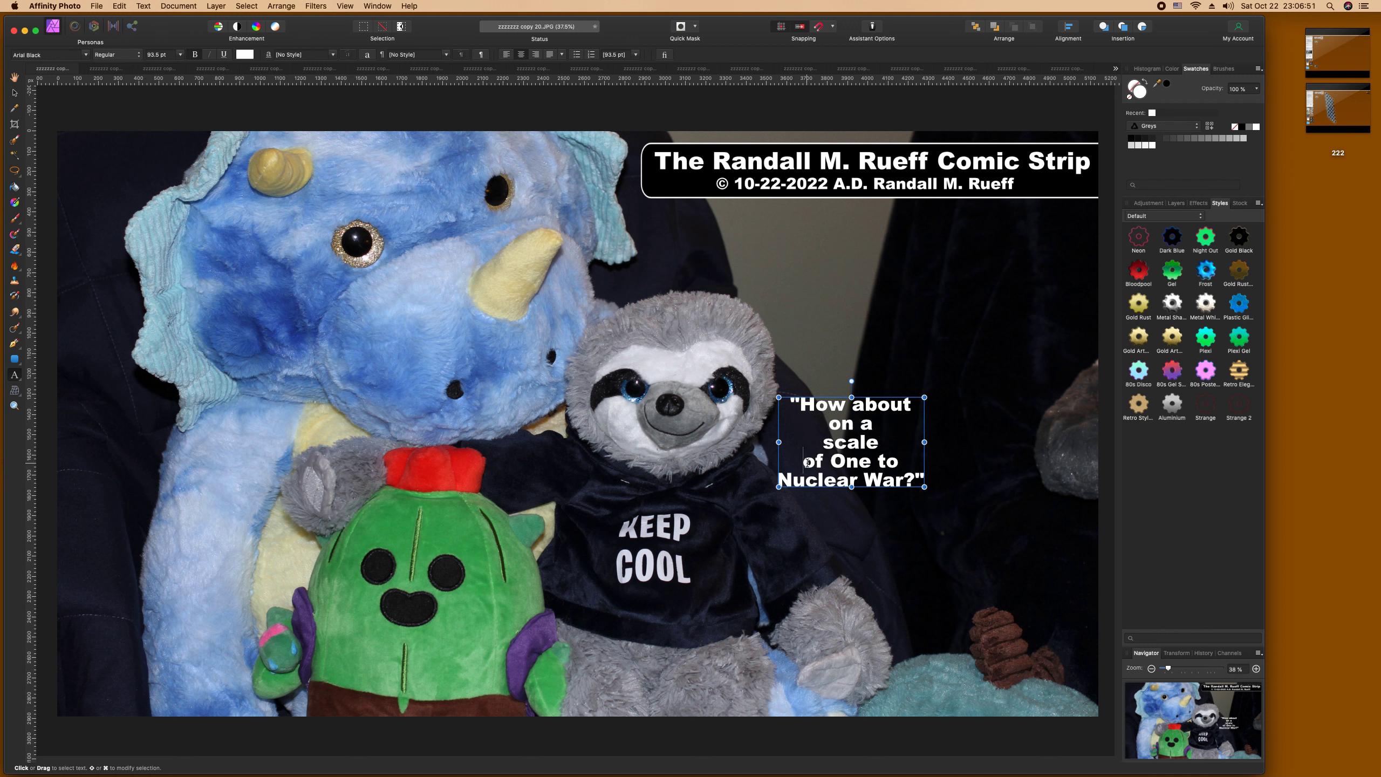
key("BackSpace")
left_click(834, 423)
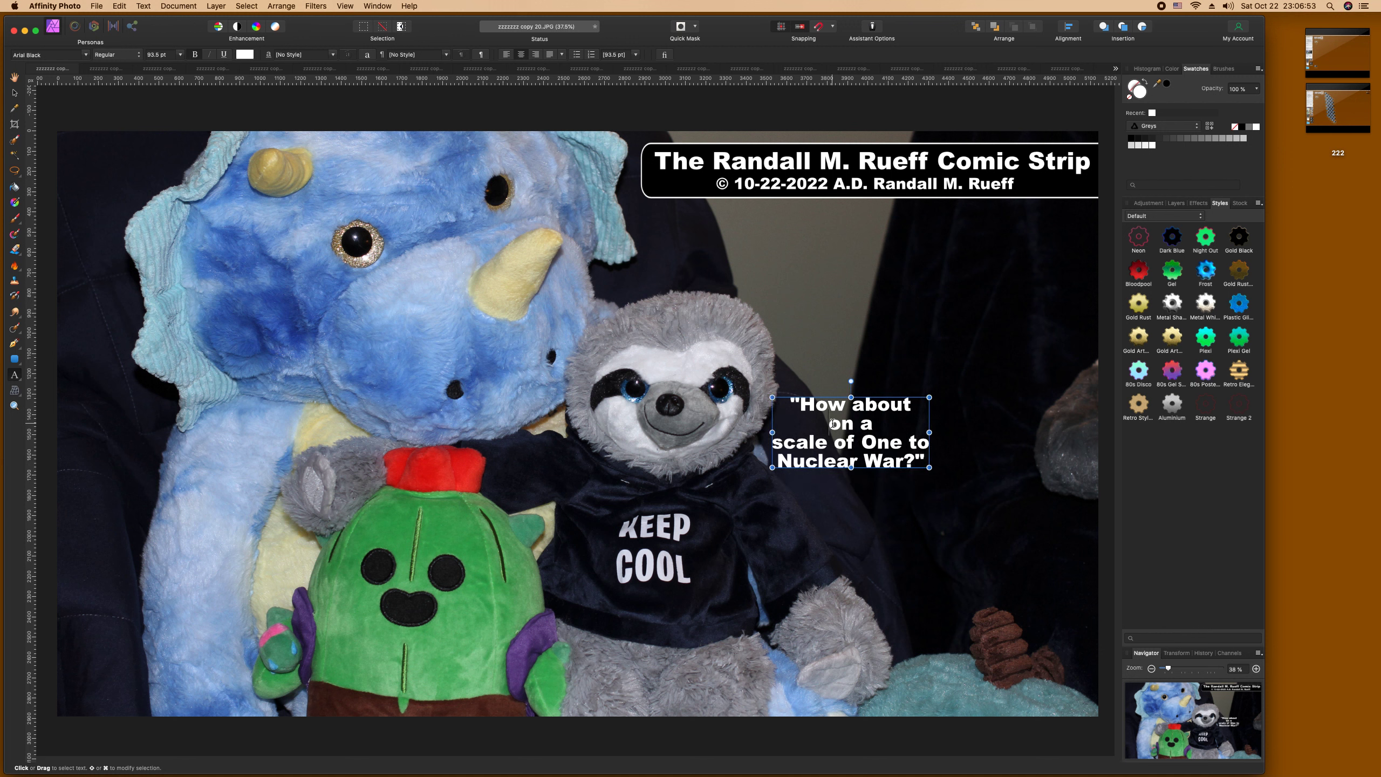
key("BackSpace")
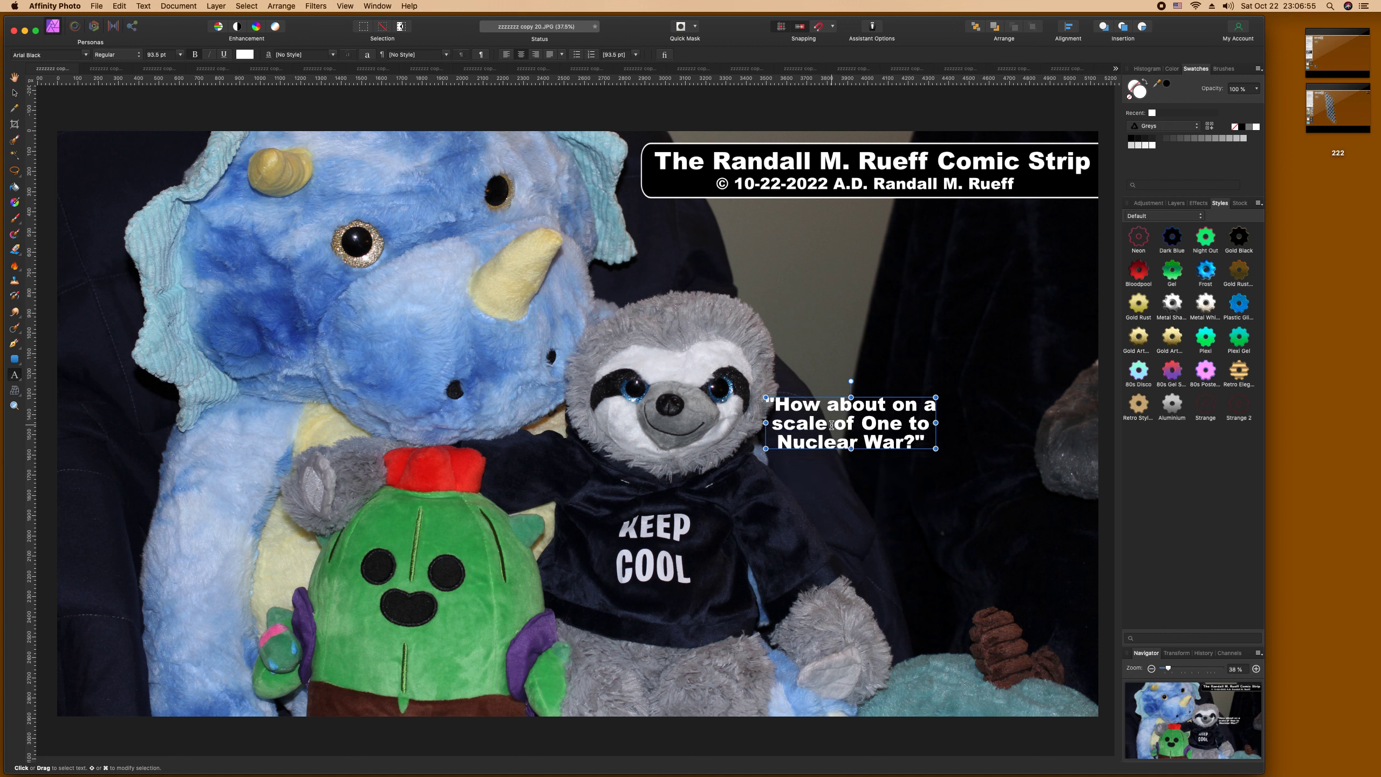
Step: Move "a" from the end of the caption's first line to the start of the second, before "scale of One to"
key("Right")
key("Right")
key("Right")
key("BackSpace")
key("Return")
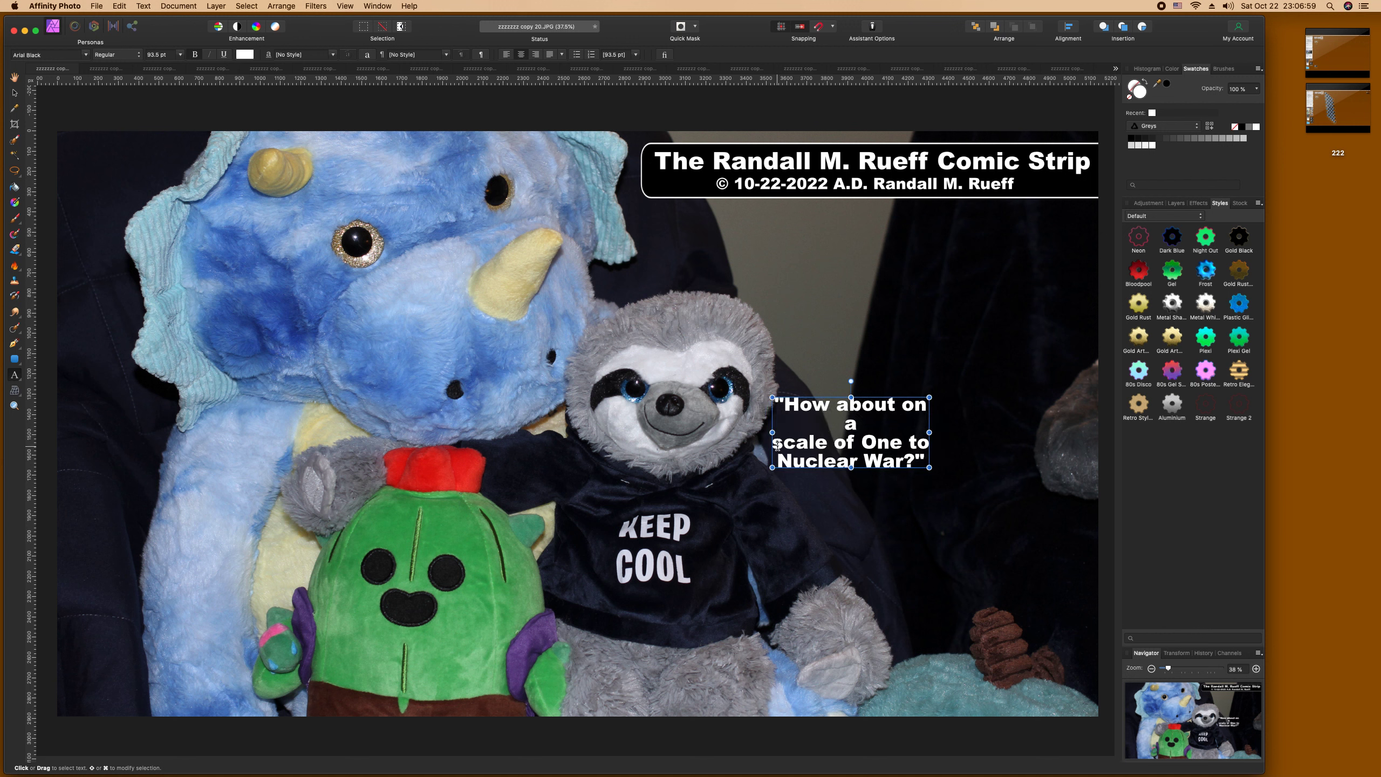
key("Right")
key("Delete")
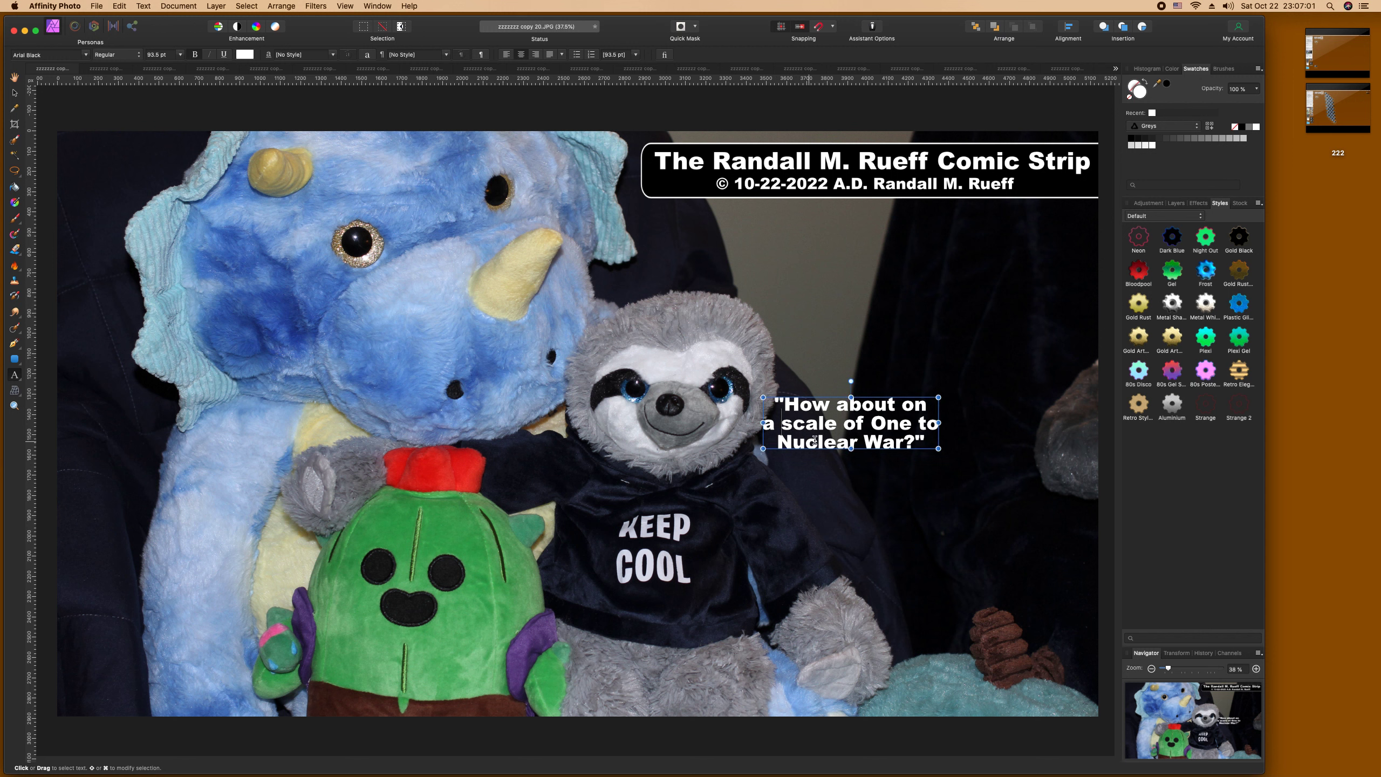
Step: Replace "on" in the caption's first line with "we use the" and remove "a" before "scale"
double_click(908, 408)
type("we use the")
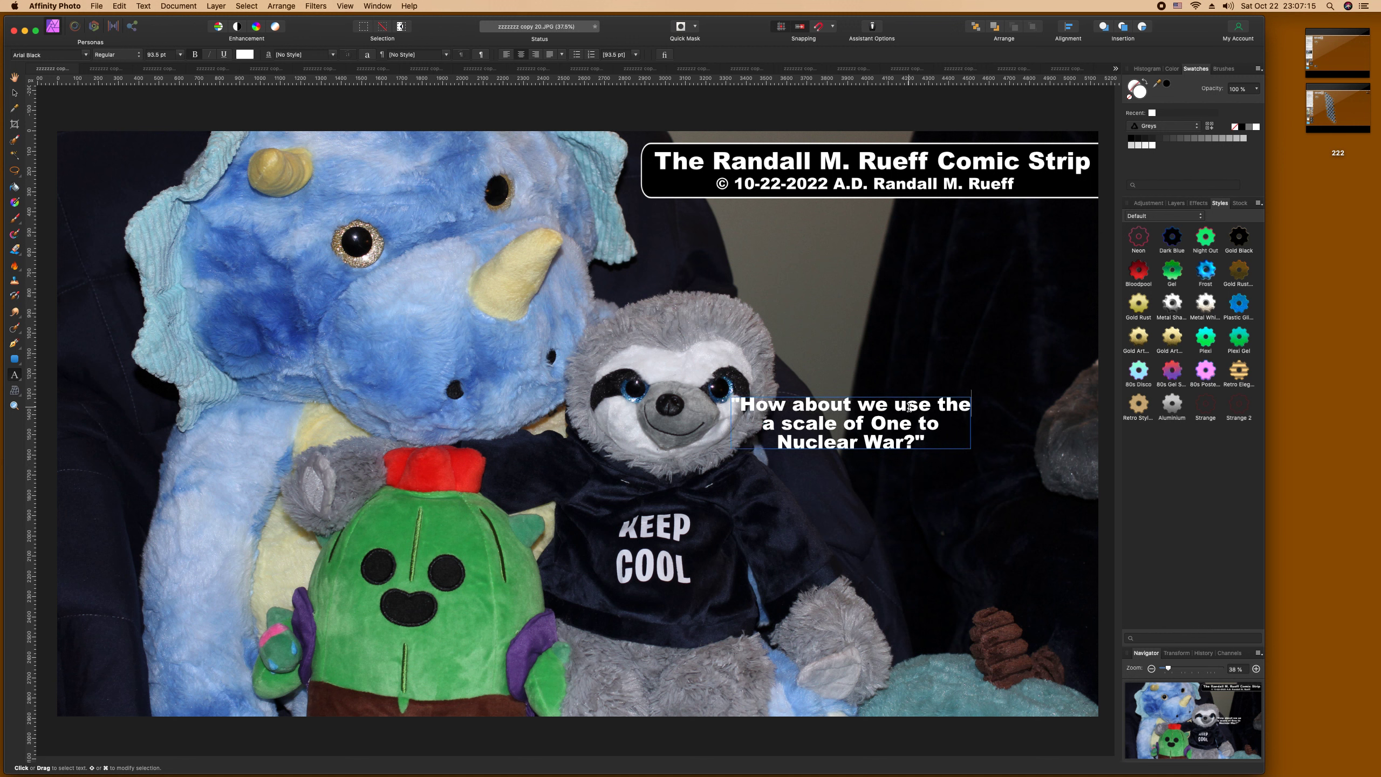
key("Escape")
left_click_drag(782, 428, 766, 428)
key("BackSpace")
Step: Move "the" from the caption's first line to the start of the second, before "scale of One to"
left_click(935, 407)
key("BackSpace")
key("BackSpace")
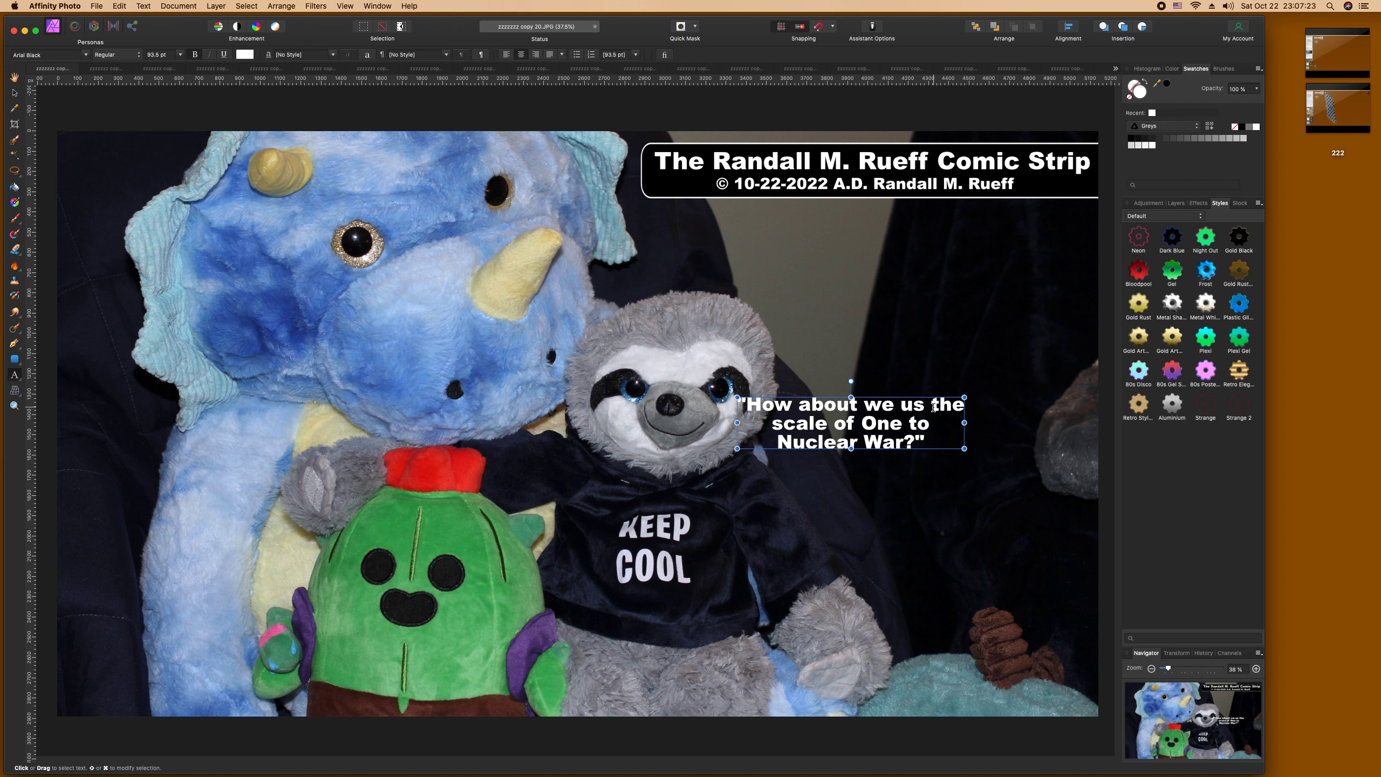
key("Return")
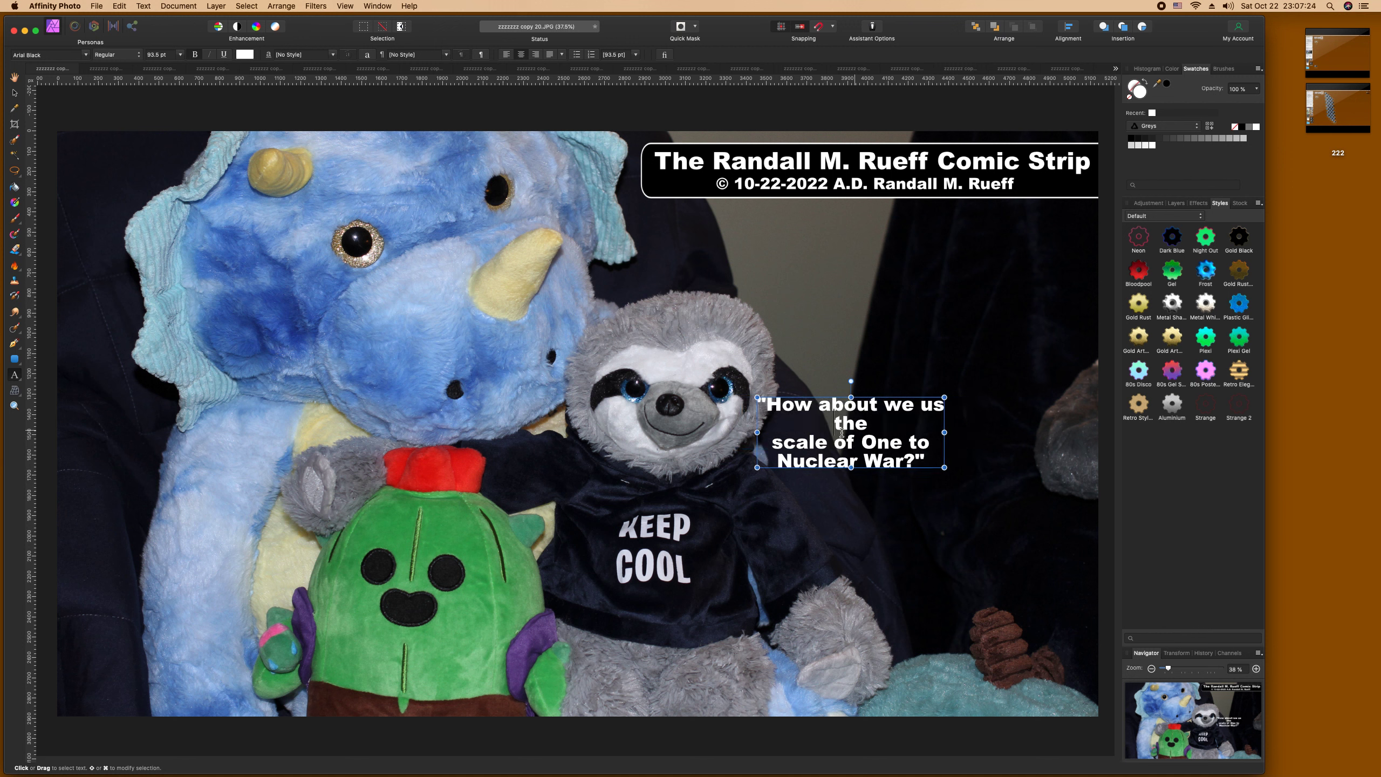
left_click(774, 444)
key("BackSpace")
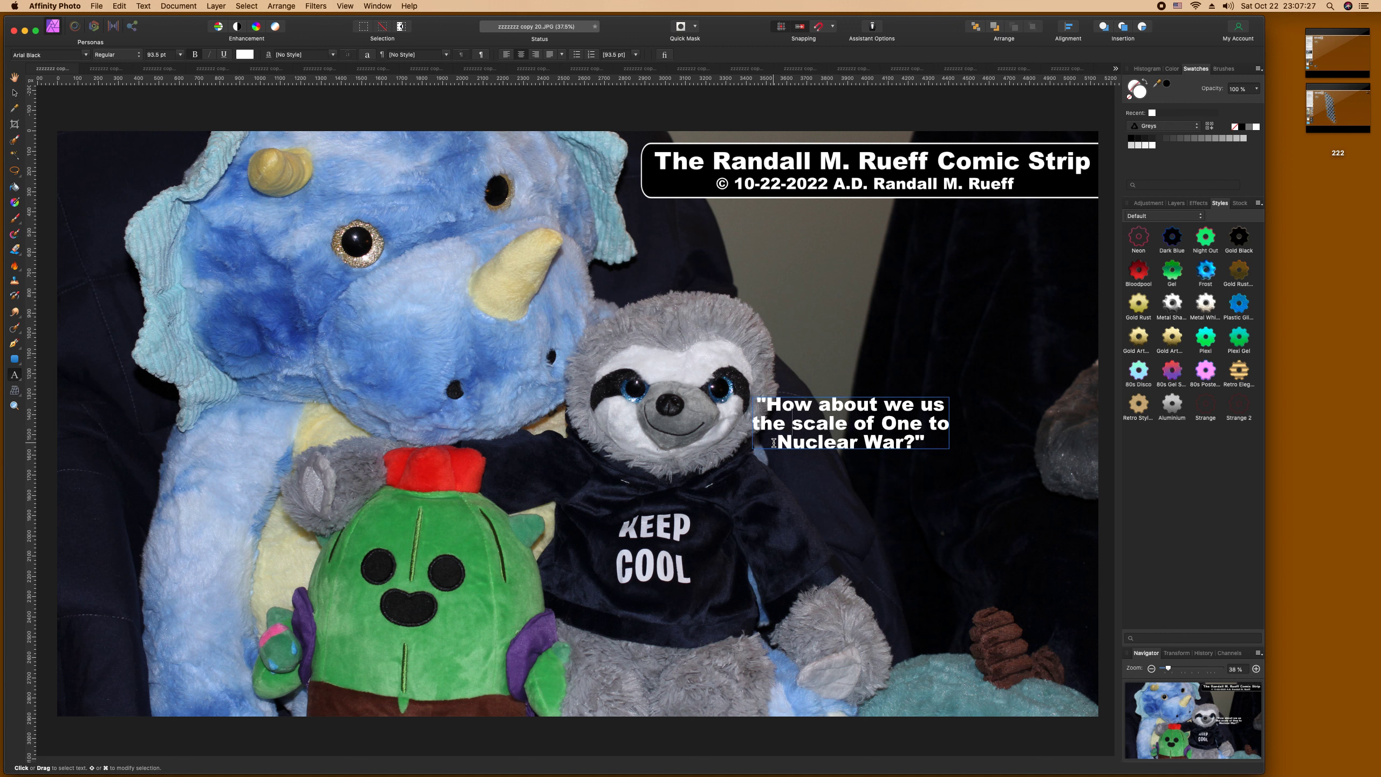
Step: Add a hyphen between "One" and "to" and another one in front of "Nuclear" in the caption
key("Escape")
left_click(928, 428)
key("BackSpace")
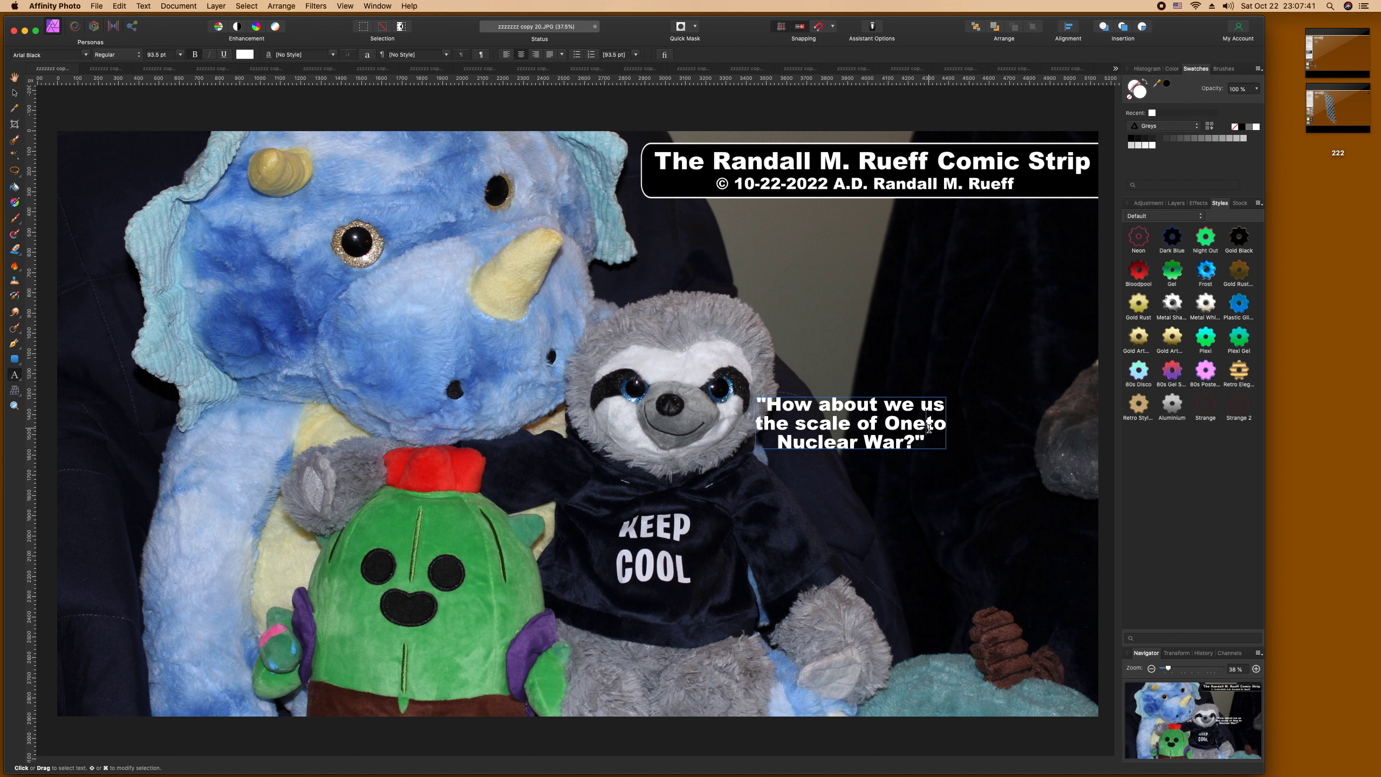
type("-")
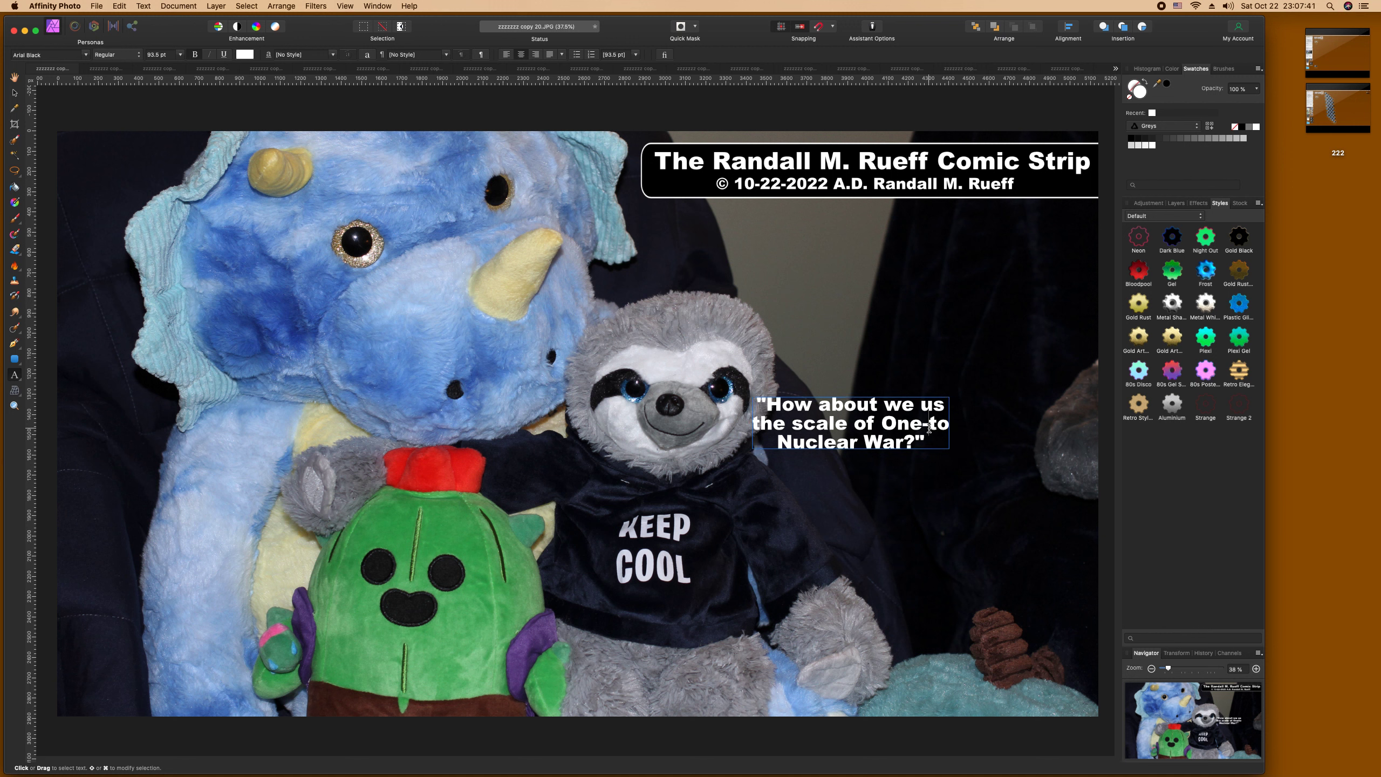
left_click(777, 443)
type("-")
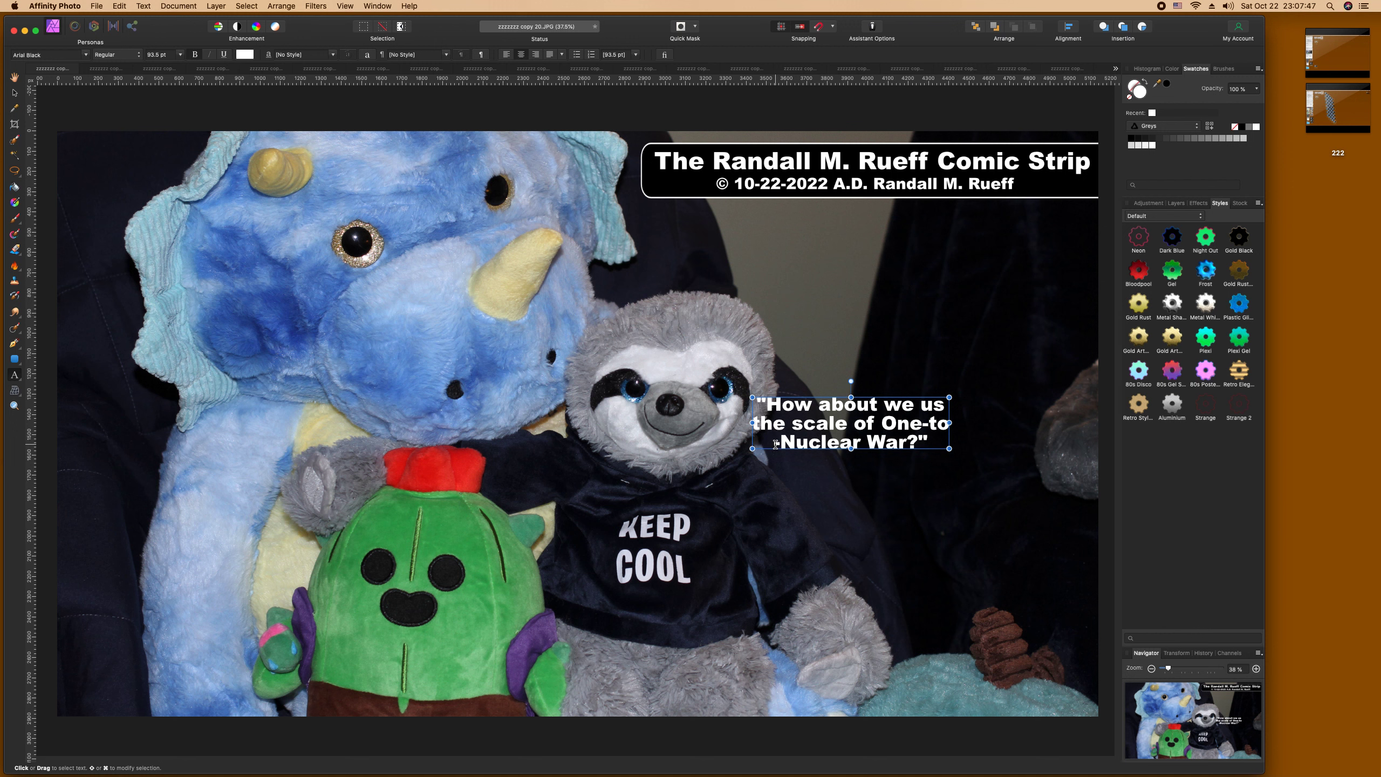
Step: Join the hyphenated words into "One-to-Nuclear War?" and put them on their own caption line
key("BackSpace")
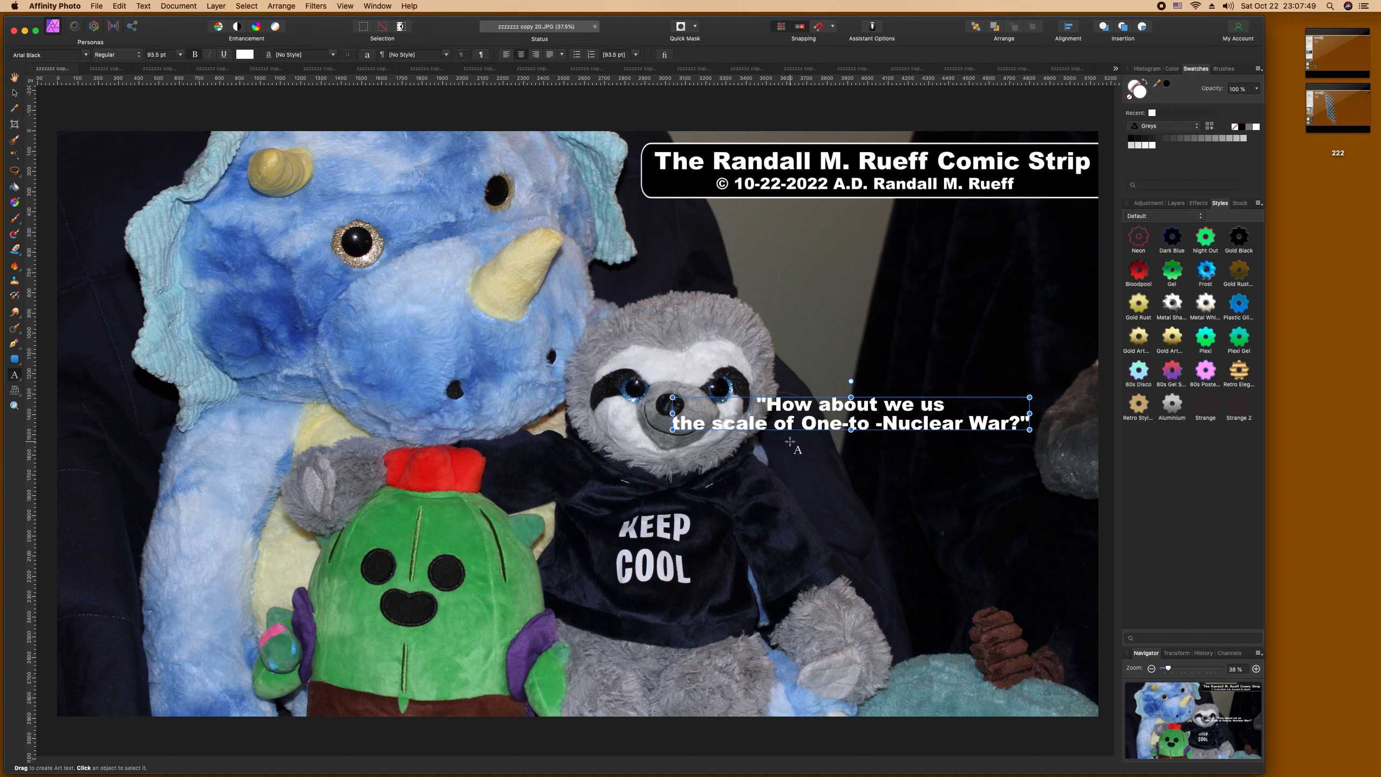
key("BackSpace")
left_click(807, 423)
key("BackSpace")
key("Return")
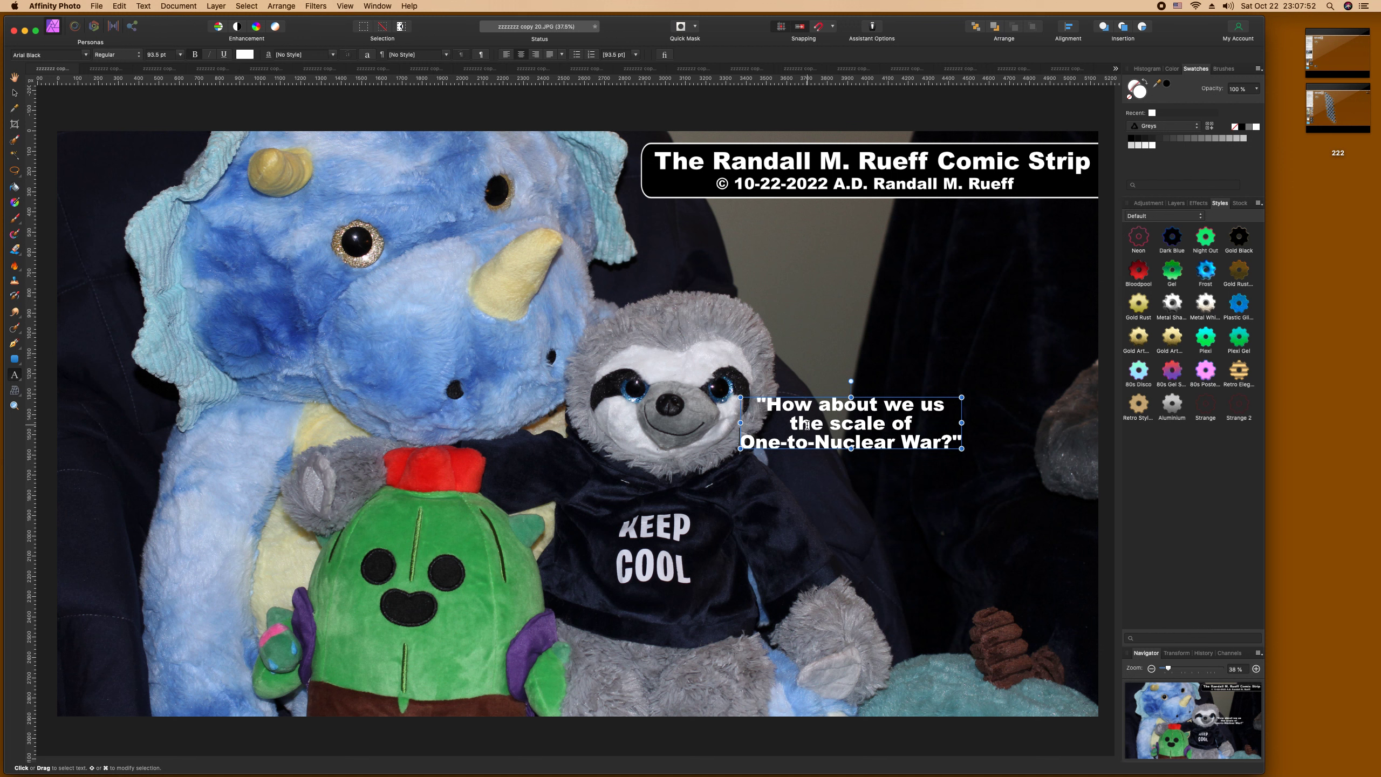
Step: Move "us" to the start of the caption's second line and correct it to "use"
left_click(919, 406)
key("BackSpace")
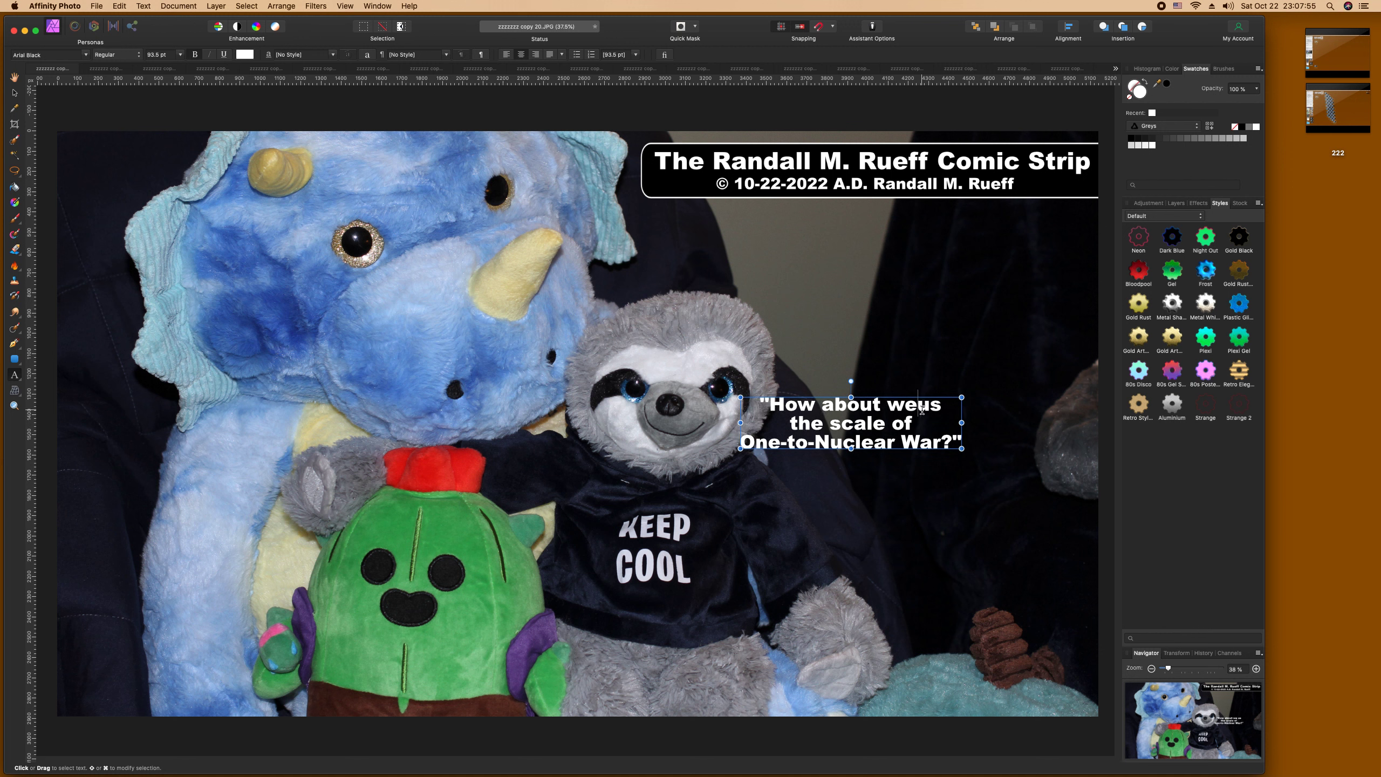
key("Return")
left_click(788, 445)
key("BackSpace")
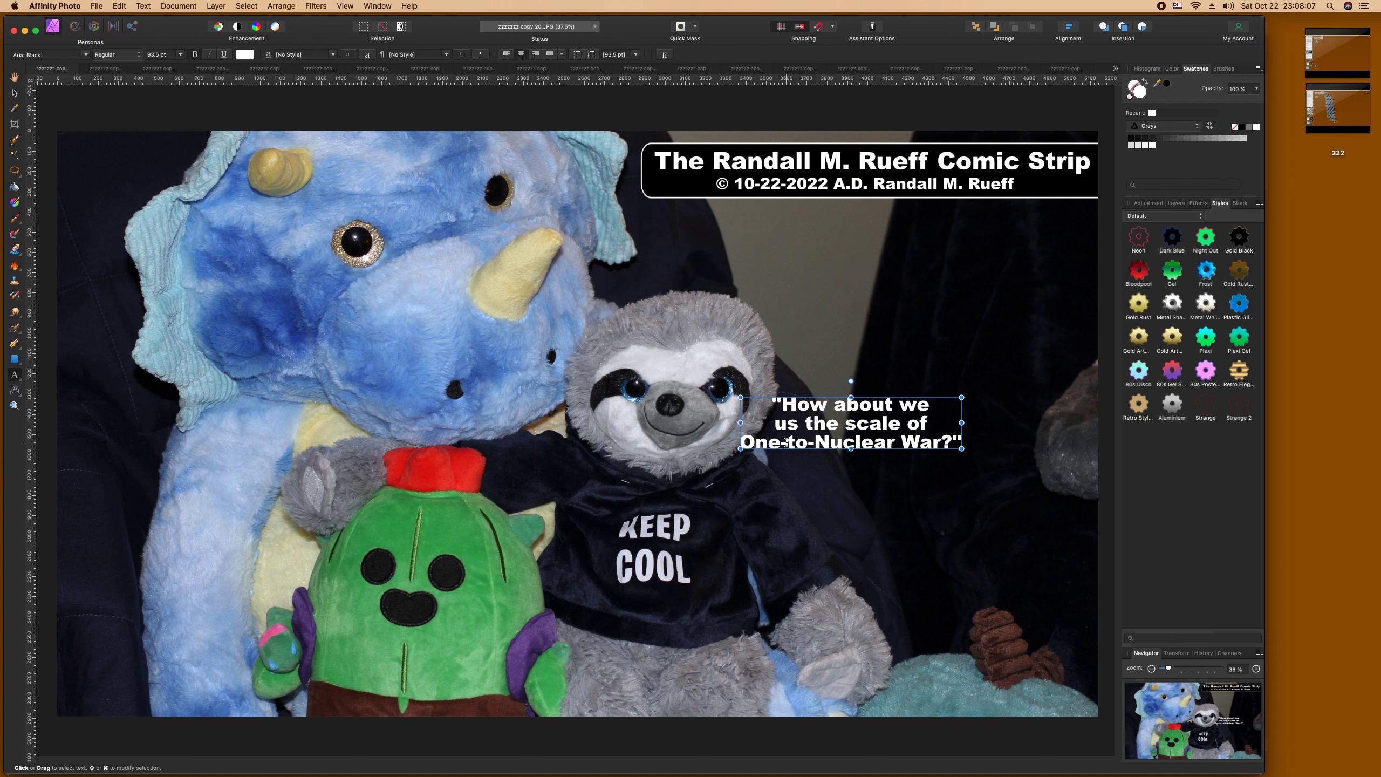
type("e")
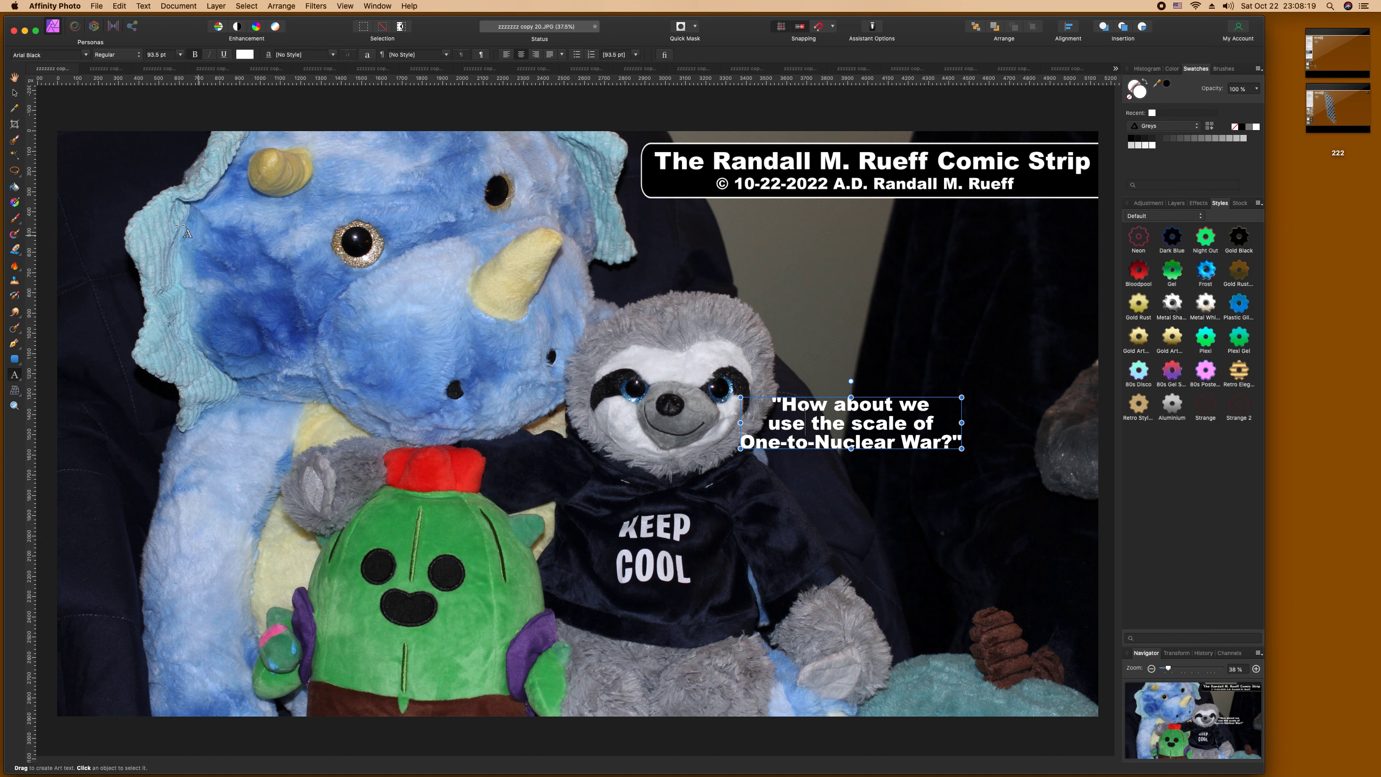
Step: Enlarge the finished caption to fill the dark area beside the sloth, and deselect it
left_click(15, 92)
left_click_drag(959, 407, 1035, 411)
left_click(956, 367)
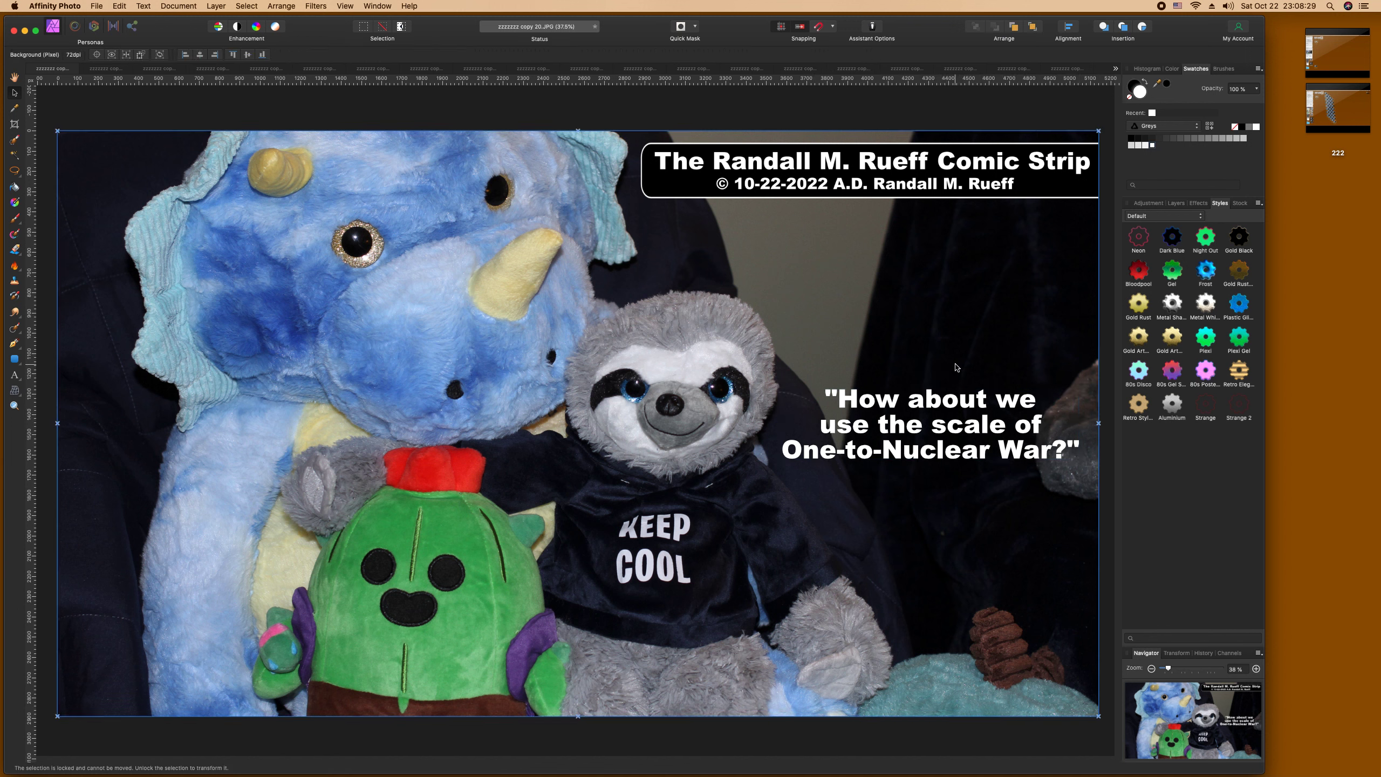
Step: Save the captioned panel and close its document
key("super+s")
left_click(678, 260)
left_click(33, 70)
Step: Add artistic text beside the sloth on the next photo copy reading ""I have a question." and "Is being guilty or" on two lines
left_click(30, 379)
left_click(33, 378)
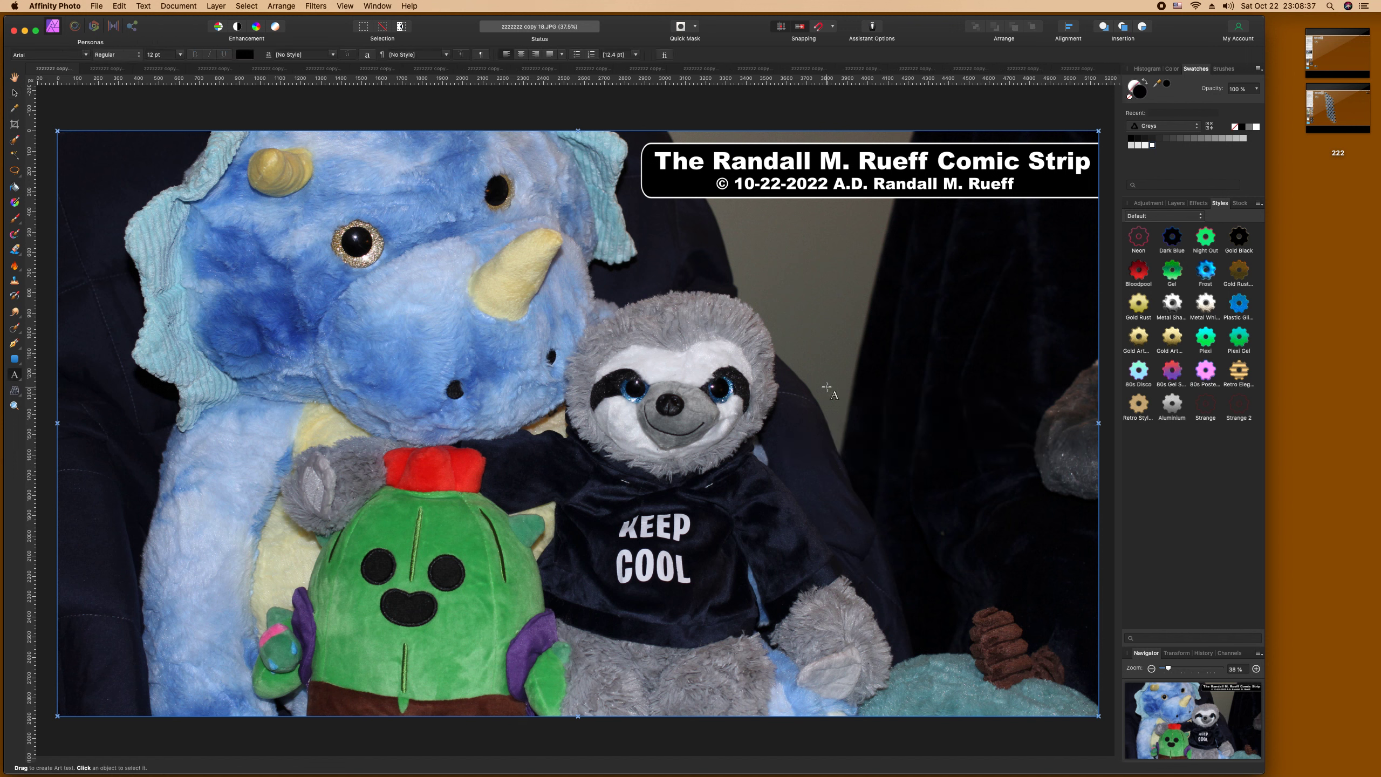
left_click_drag(809, 404, 811, 406)
type("I have a dream,")
key("Return")
type("Is being sold")
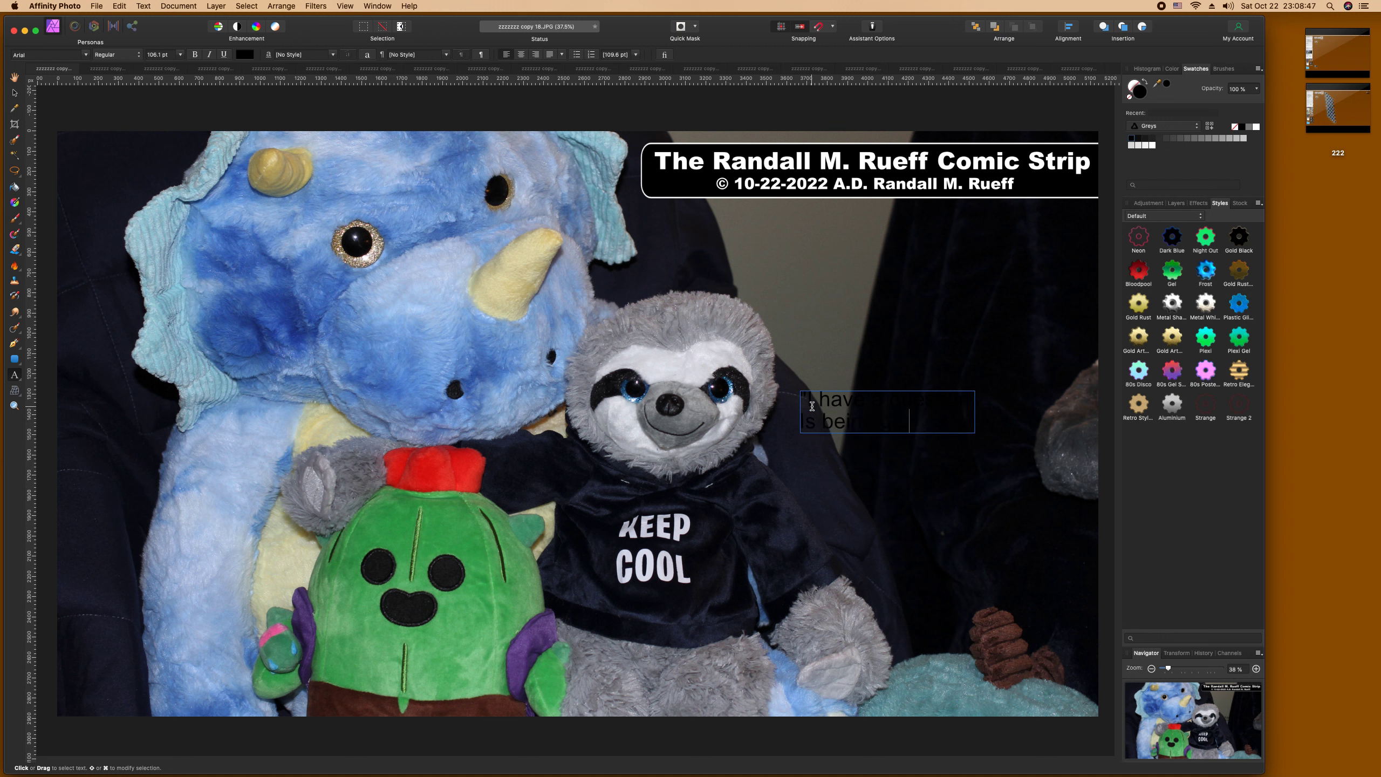
type("uilty or")
Step: Center the new caption, color it white and set its font to Arial Black
key("super+a")
left_click(521, 55)
left_click(245, 54)
left_click(313, 131)
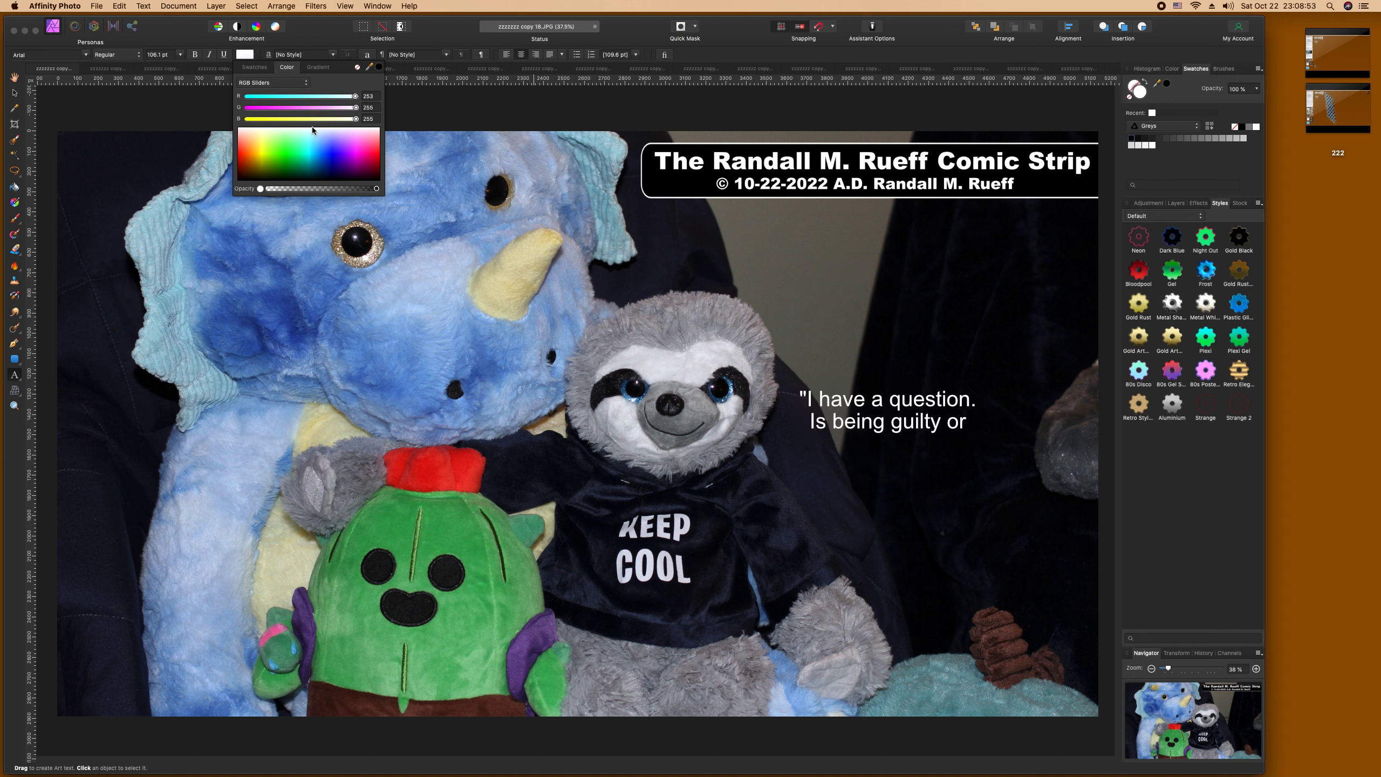
left_click(86, 54)
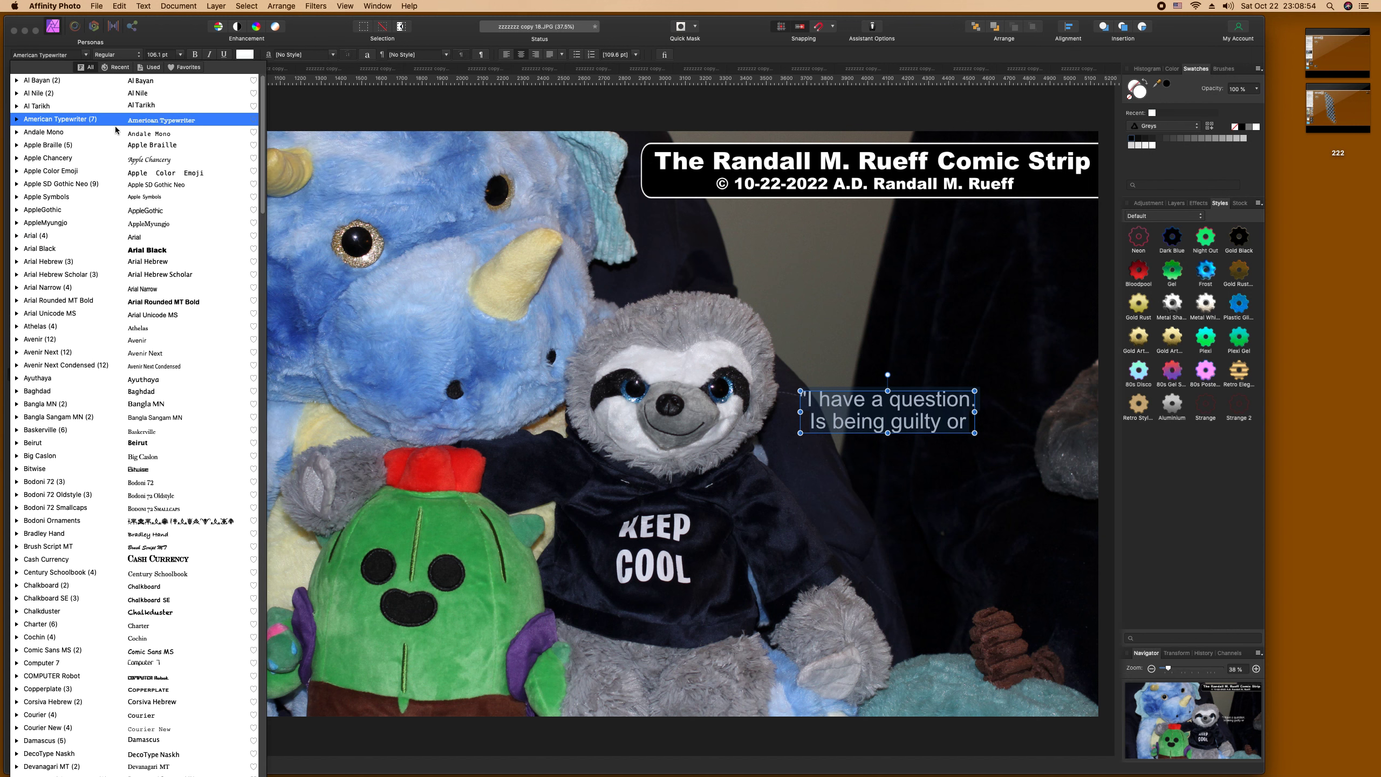
left_click(158, 248)
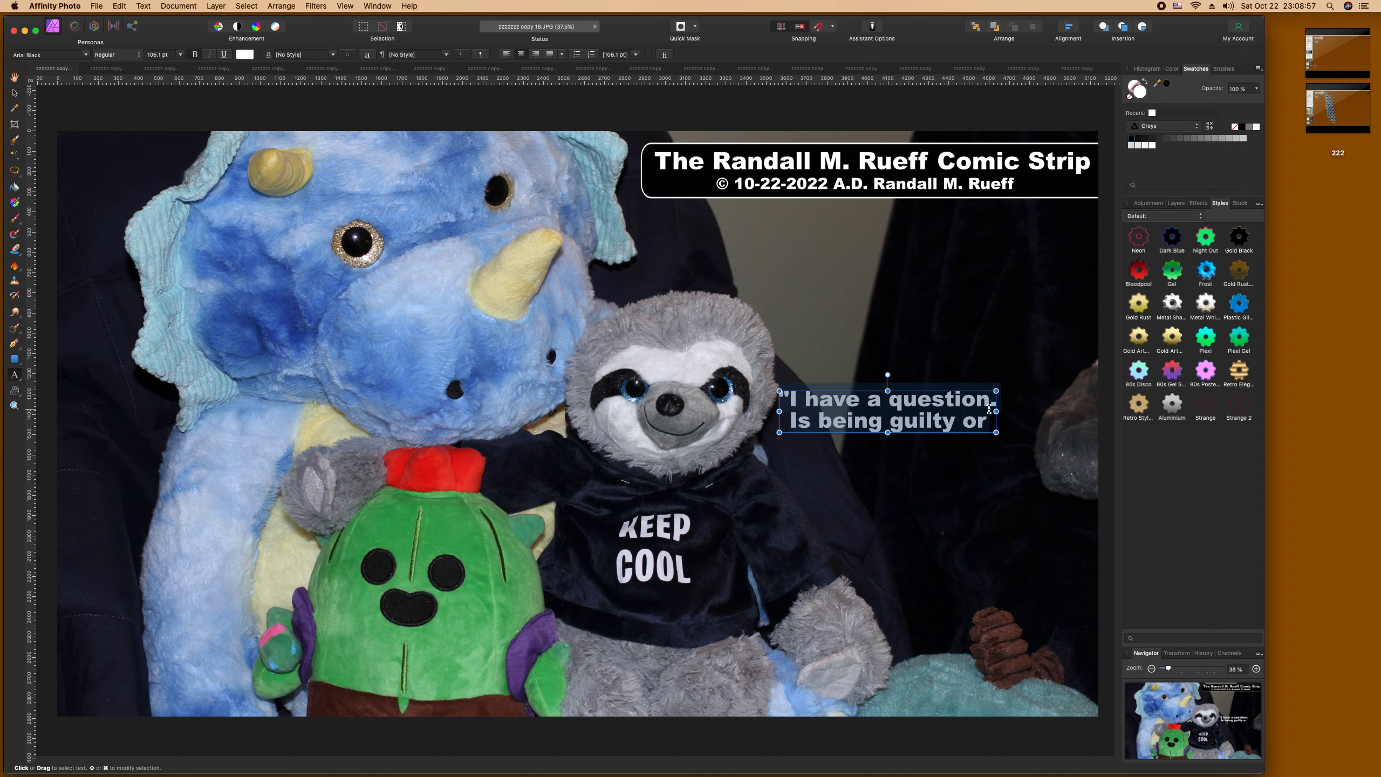
key("Escape")
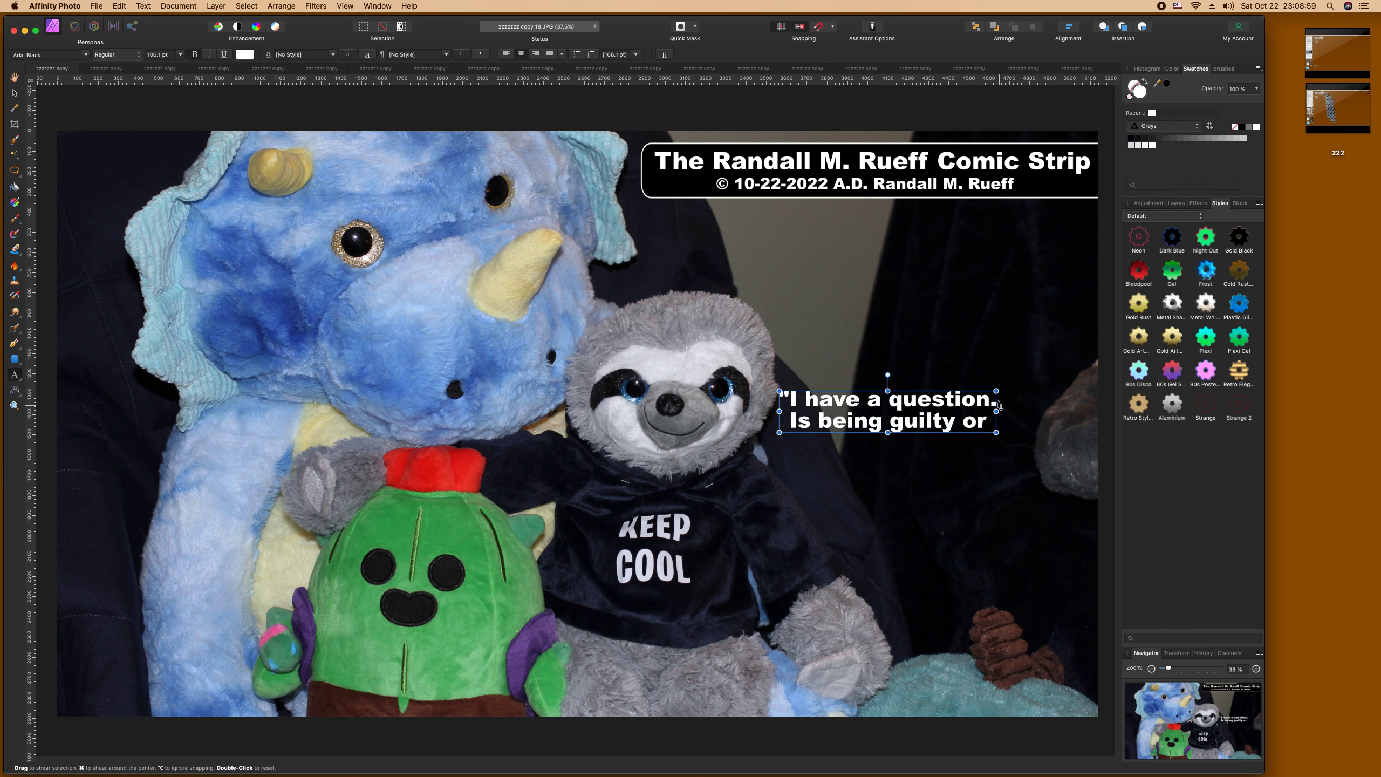
Step: Insert the line "One a scale of 1-10" below "I have a question" in the caption
double_click(999, 405)
key("Return")
type("One a sca")
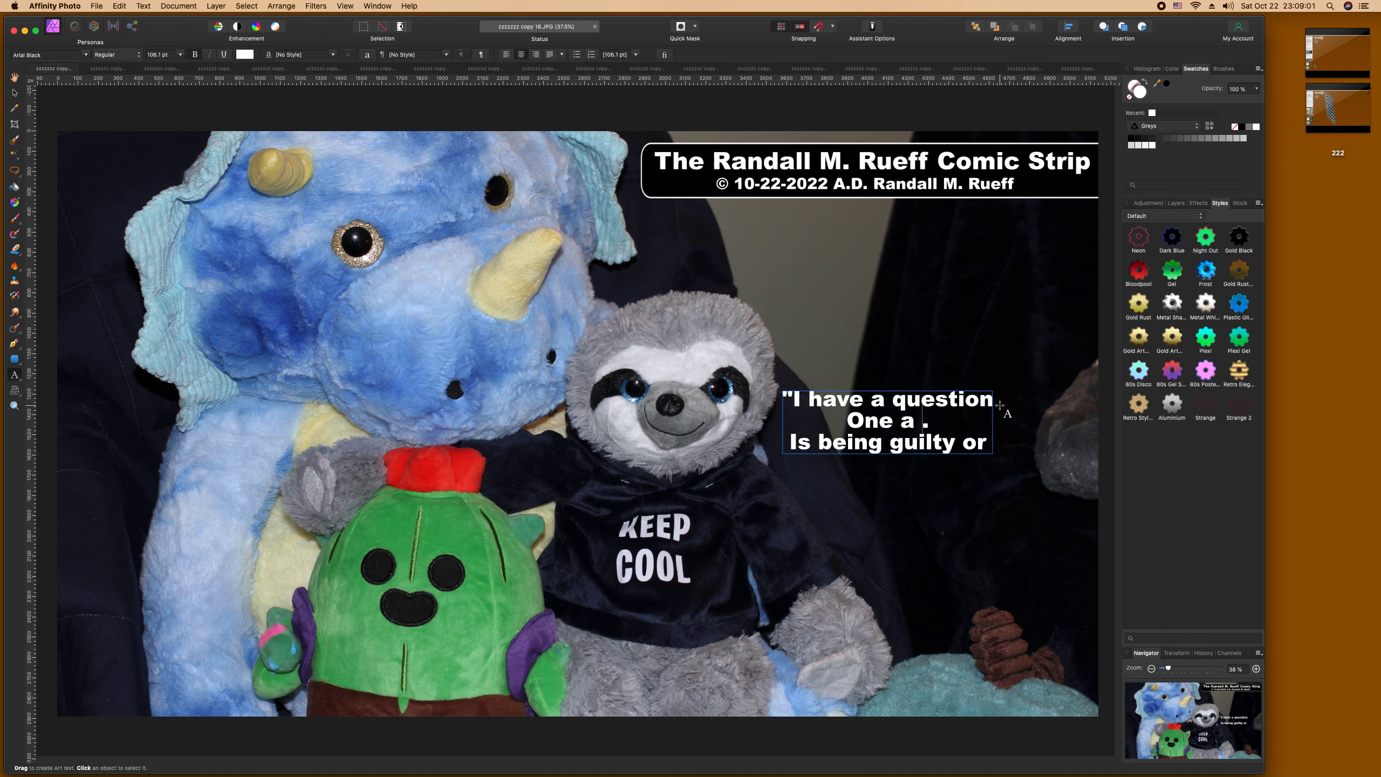
type("le odf. Is")
key("BackSpace")
key("BackSpace")
key("BackSpace")
type("f 1-1")
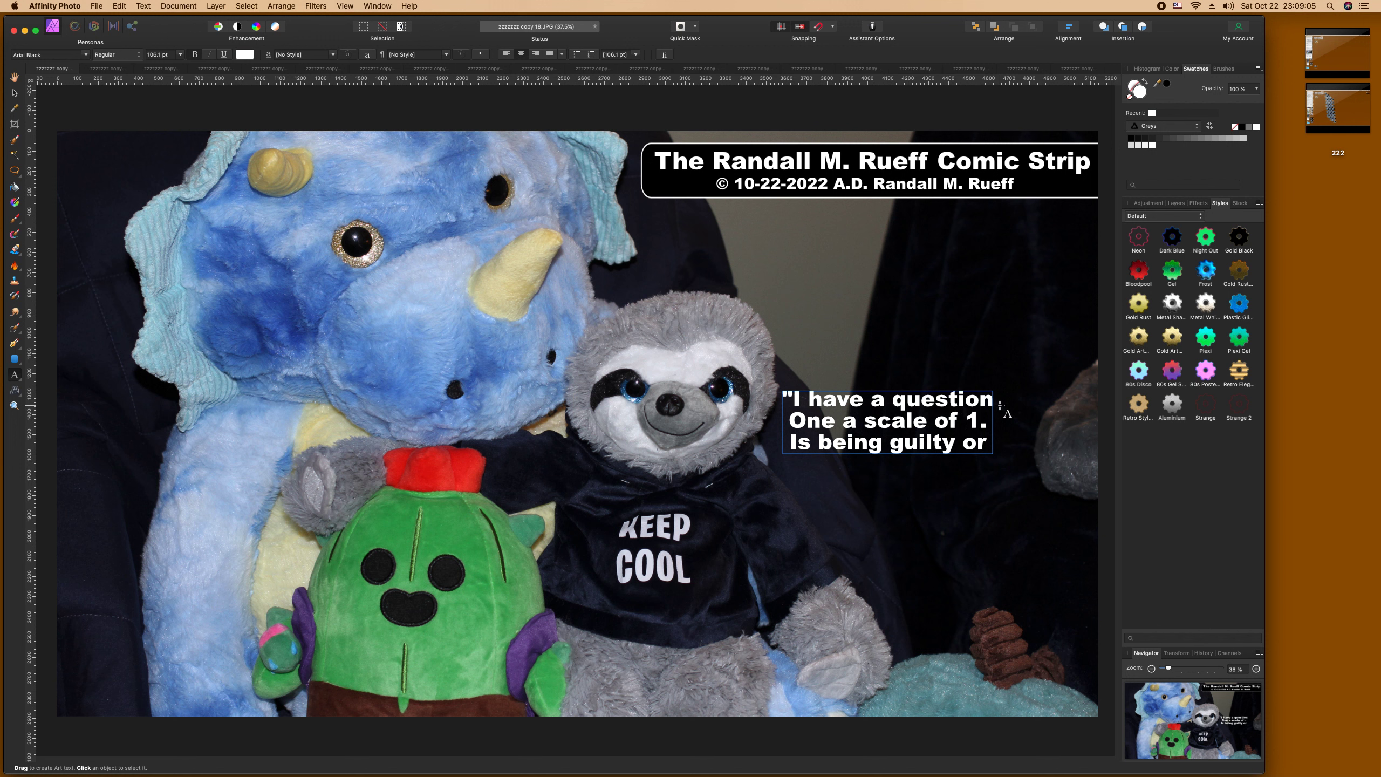
key("Escape")
type("0")
Step: Add "how important" as the caption's third line and join it to "is being guilty or" with a lowercase "is"
key("Return")
type("how important .")
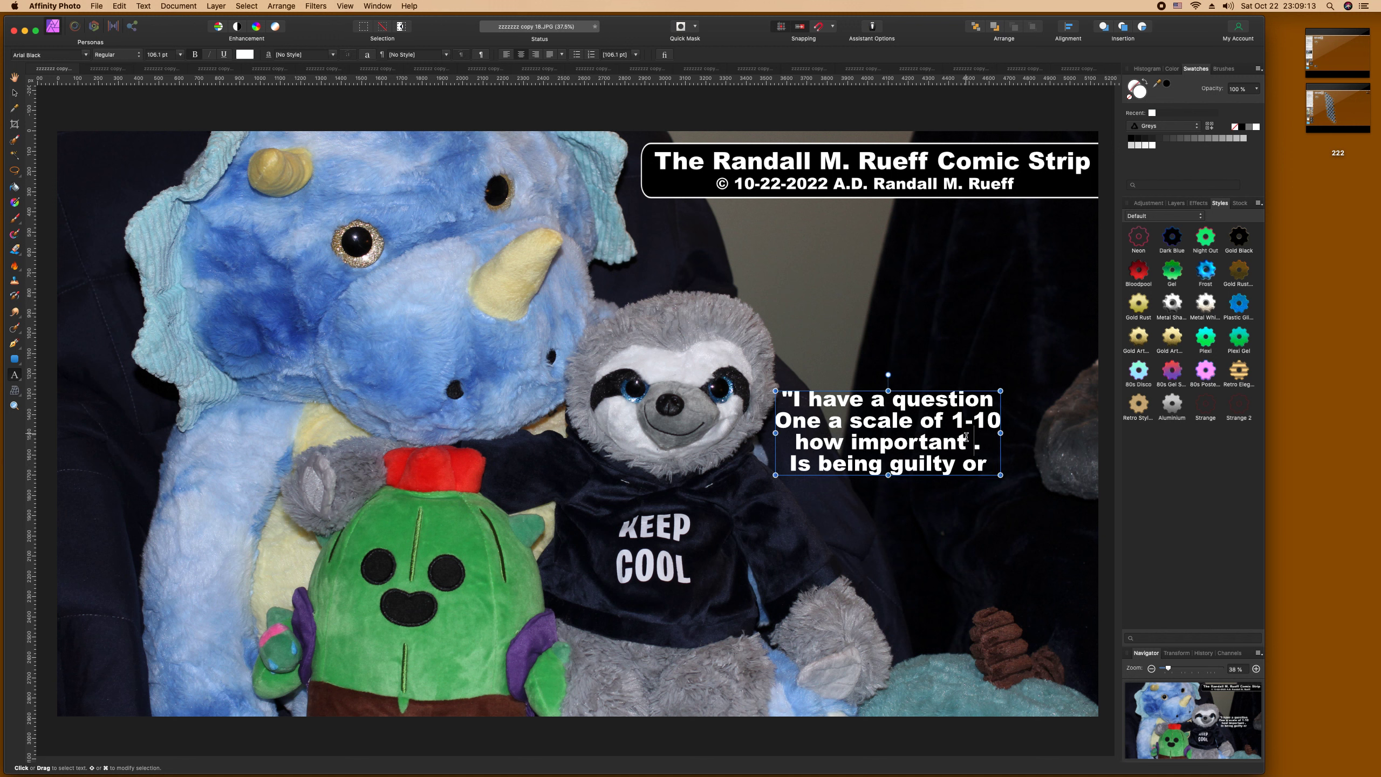
key("BackSpace")
key("BackSpace")
key("BackSpace")
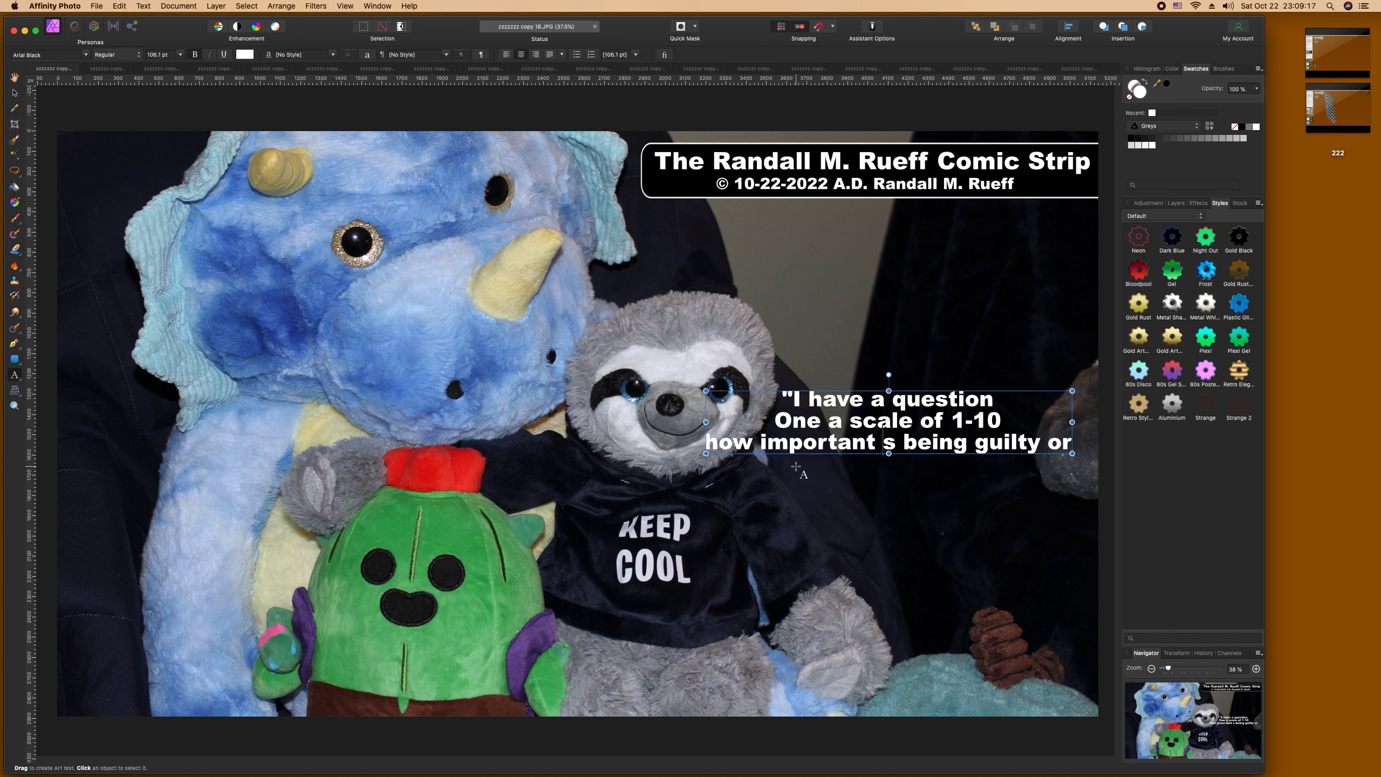
type("i")
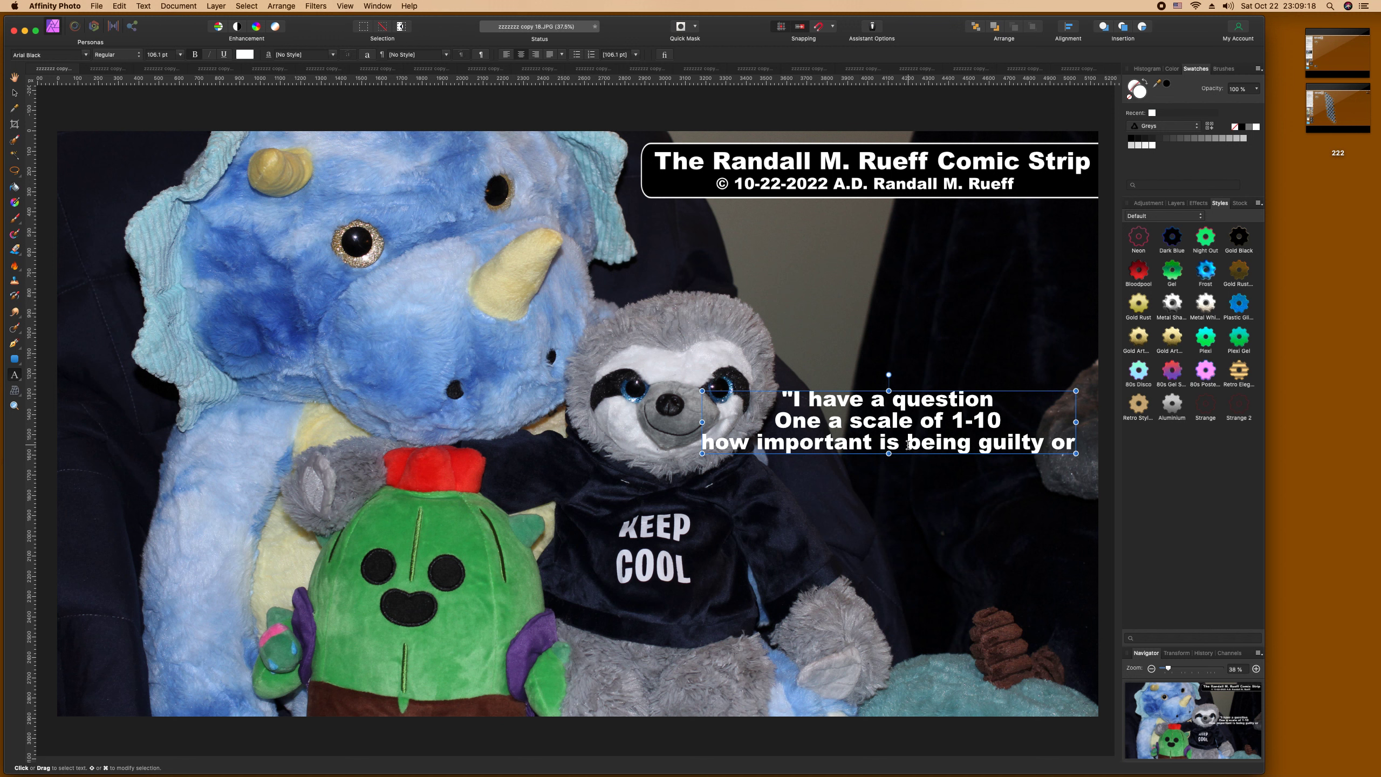
Step: Break the caption before "guilty or" and finish that line with "innocent?" and a closing quotation mark
left_click(979, 444)
key("Return")
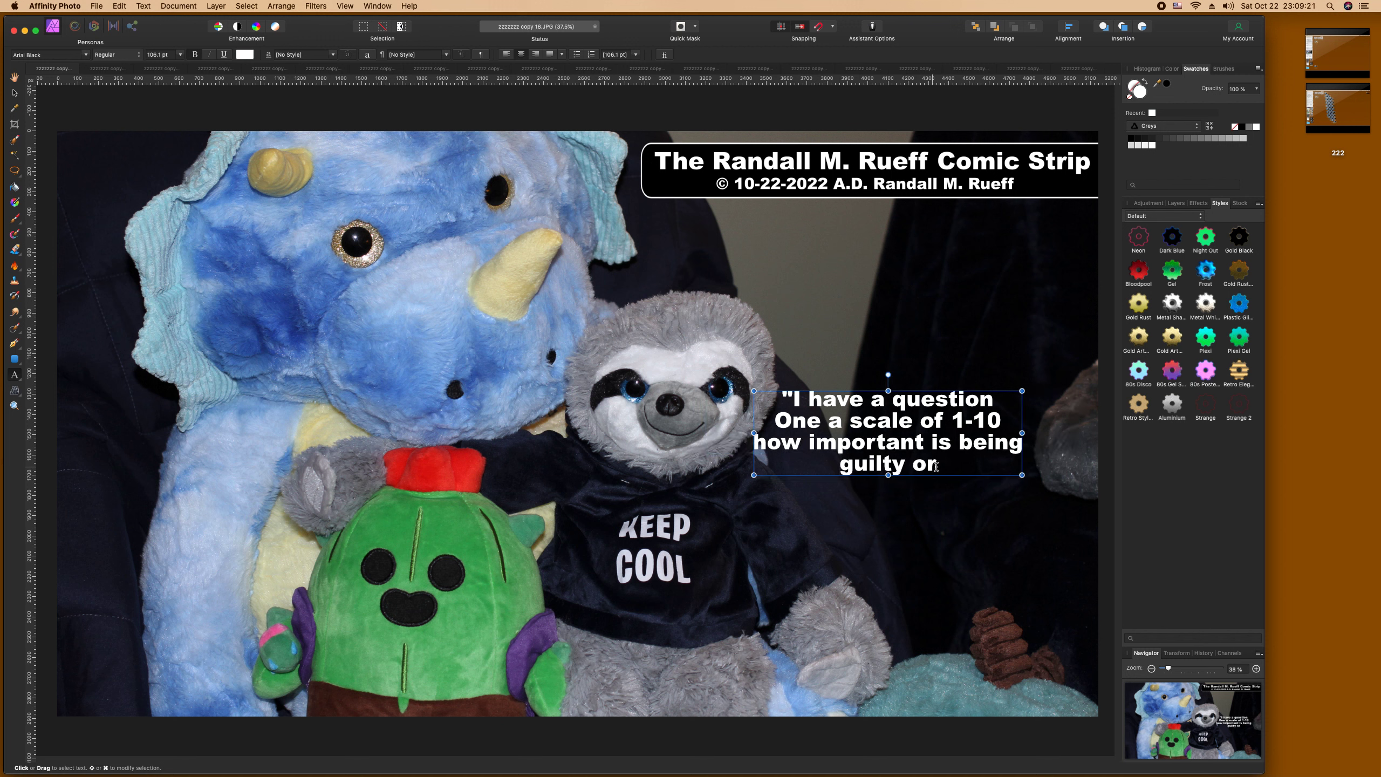
left_click(945, 459)
type("inno")
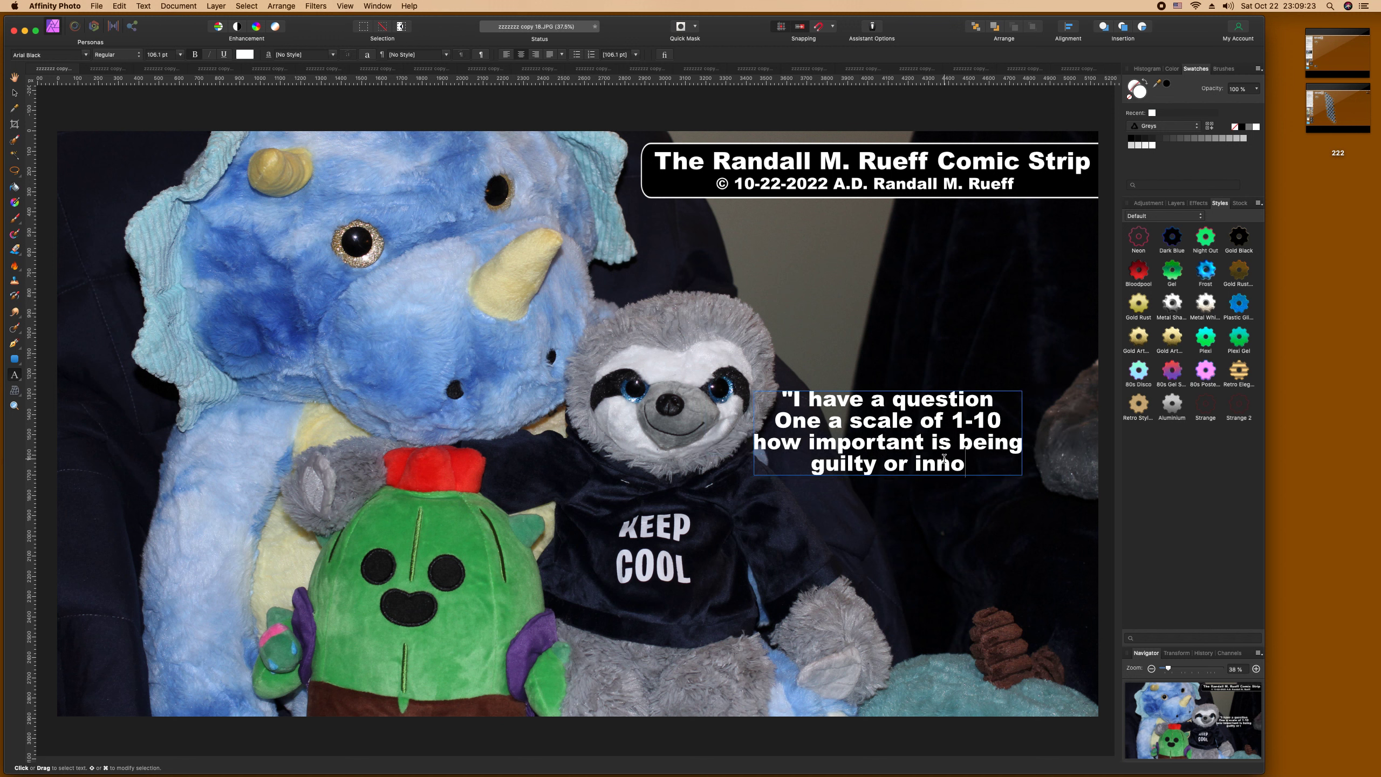
type("cent?\"")
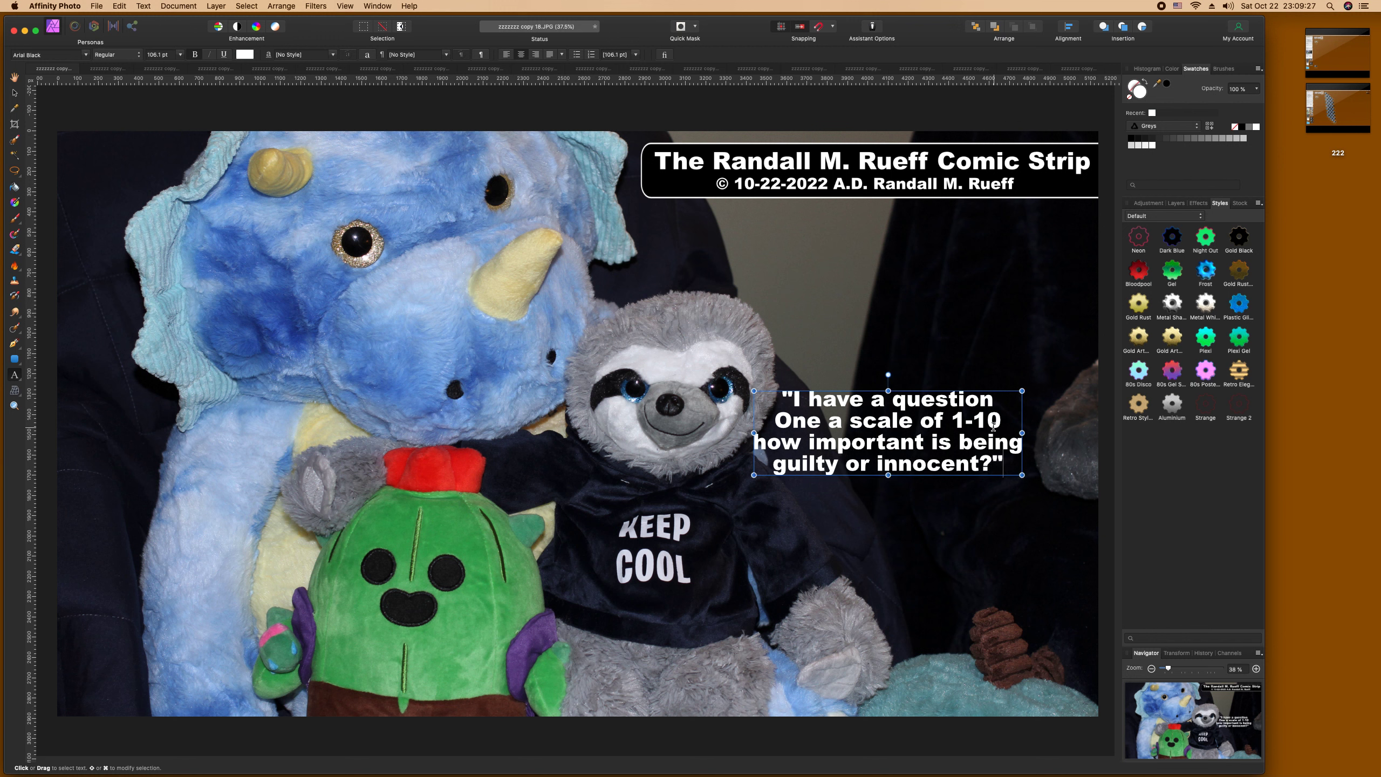
Step: Add a period after "question" at the end of the caption's first line
left_click(996, 402)
type(".")
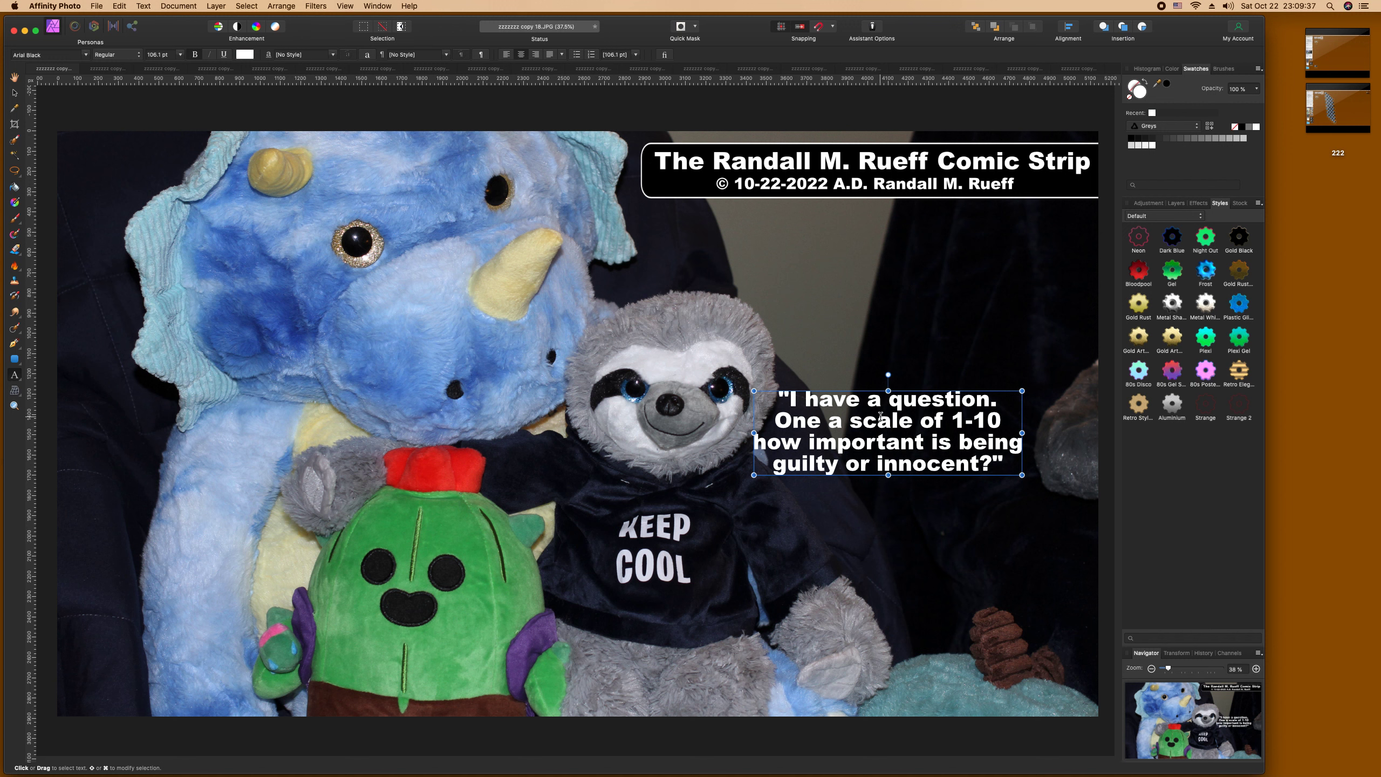
key("Escape")
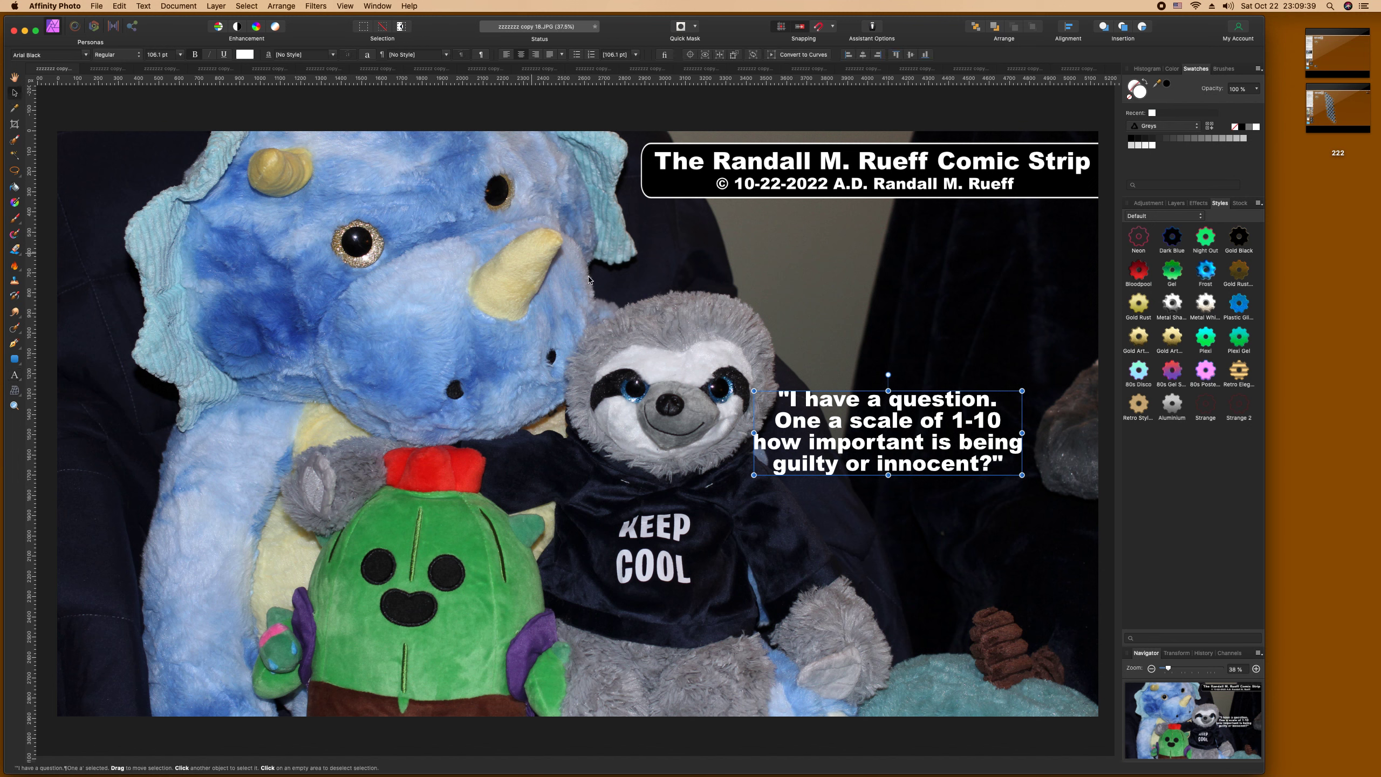
Step: Enlarge and reposition the caption to fill the dark area beside the sloth, and save the document flattened
left_click_drag(993, 406, 1076, 392)
left_click_drag(1009, 426, 1018, 421)
left_click(914, 332)
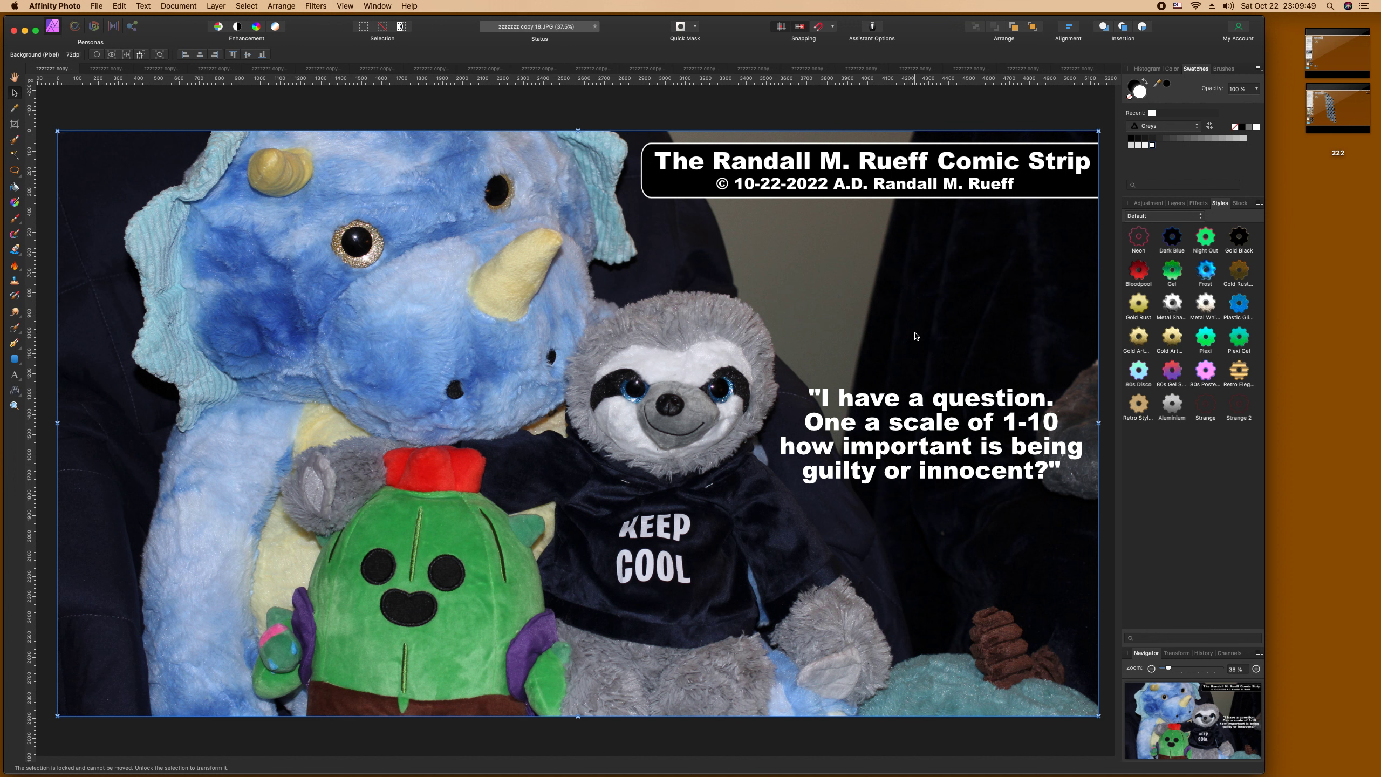
key("super+s")
left_click(680, 252)
Step: Try the range 1-100 in the caption's second line, and change it back to 1-10
double_click(1056, 425)
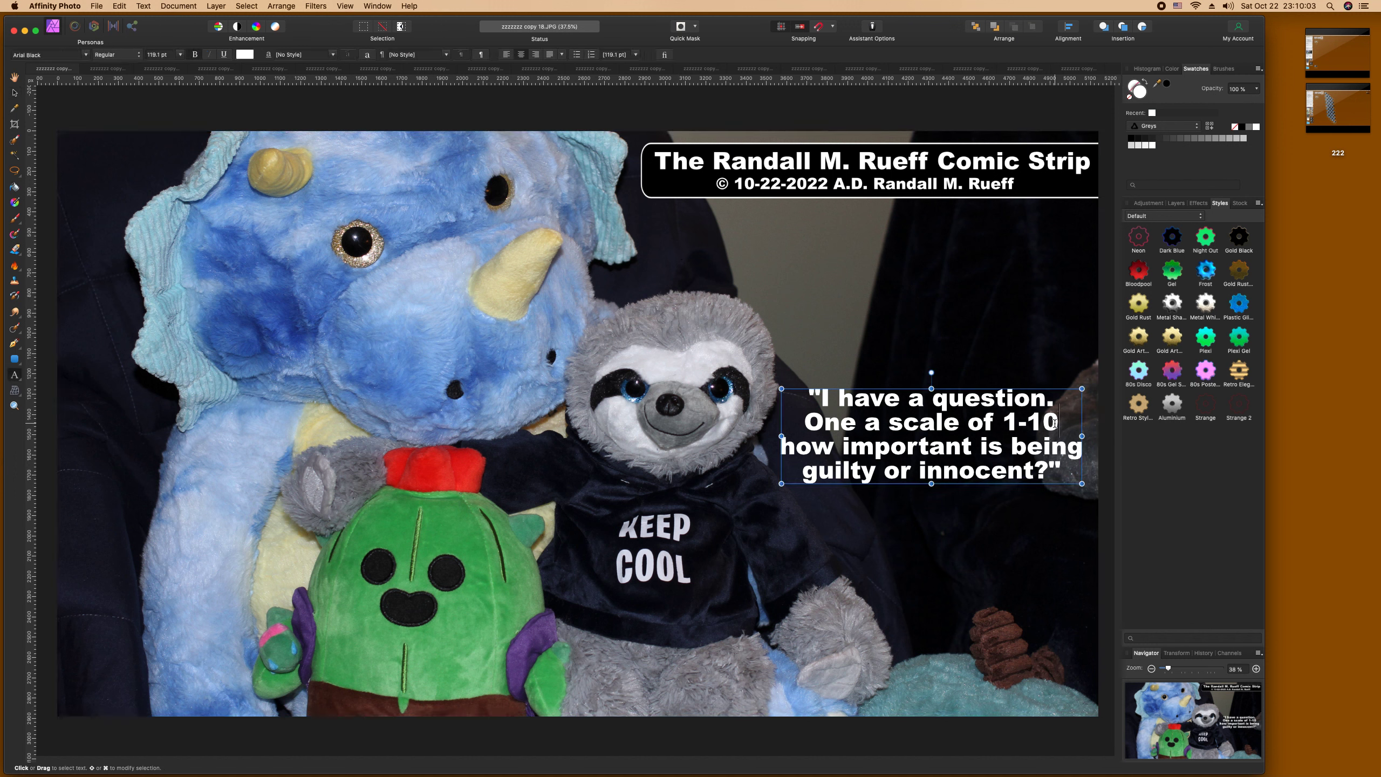
type("0")
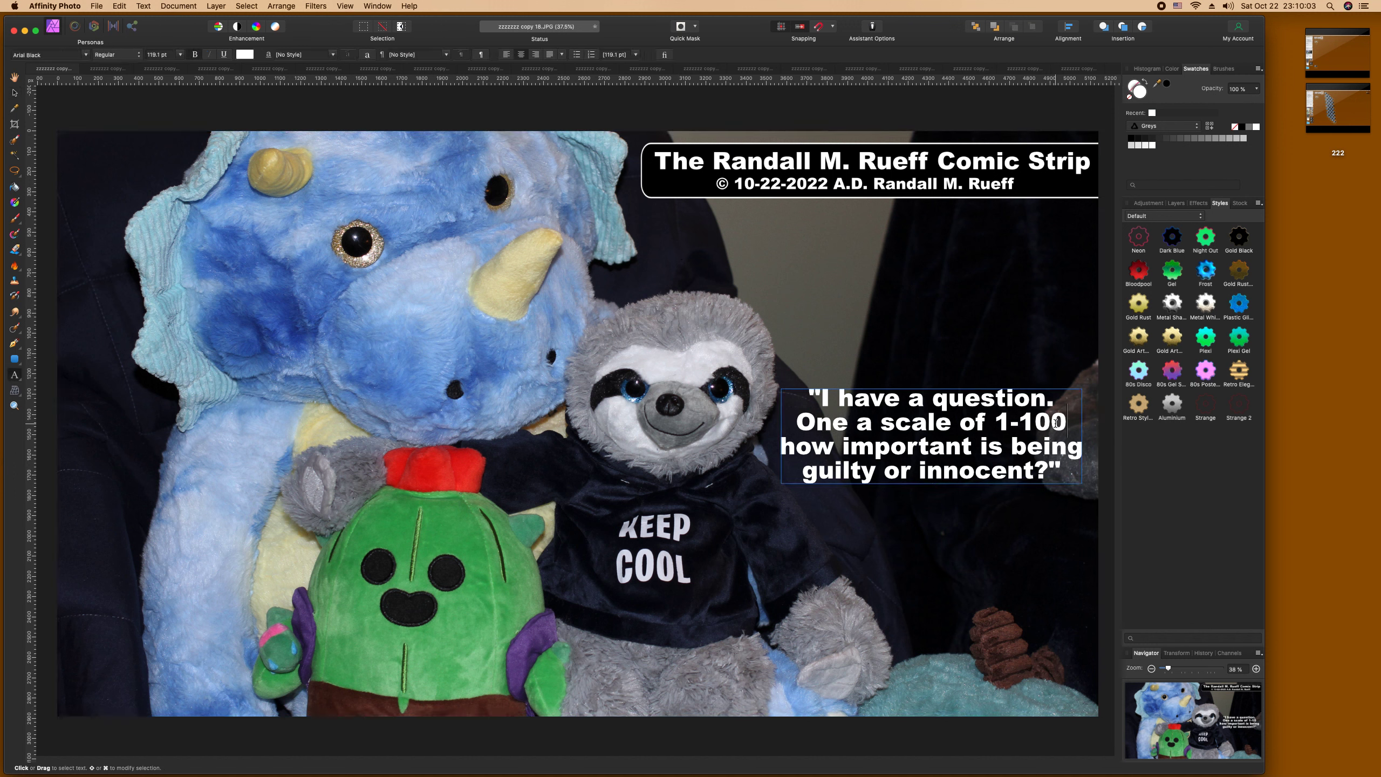
left_click(957, 360)
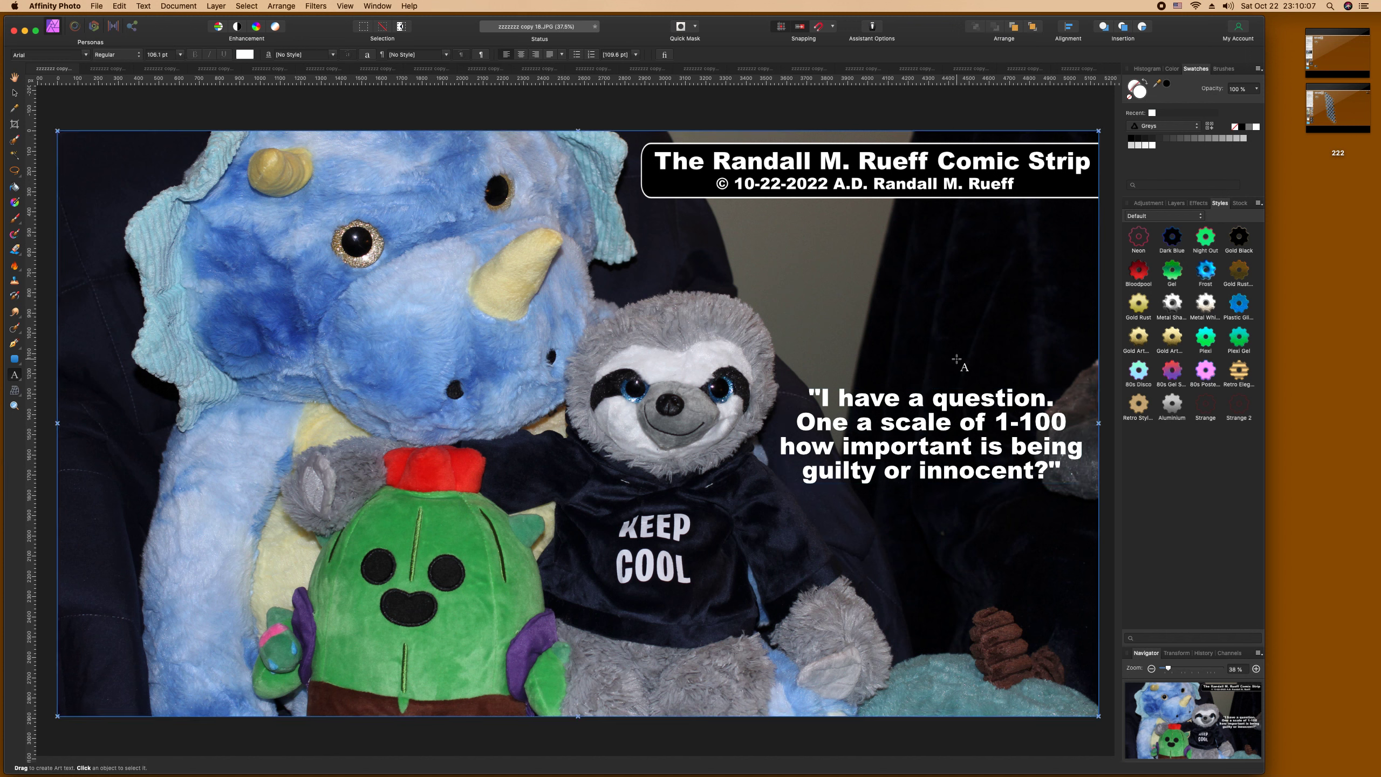
left_click(1064, 422)
key("BackSpace")
left_click(947, 359)
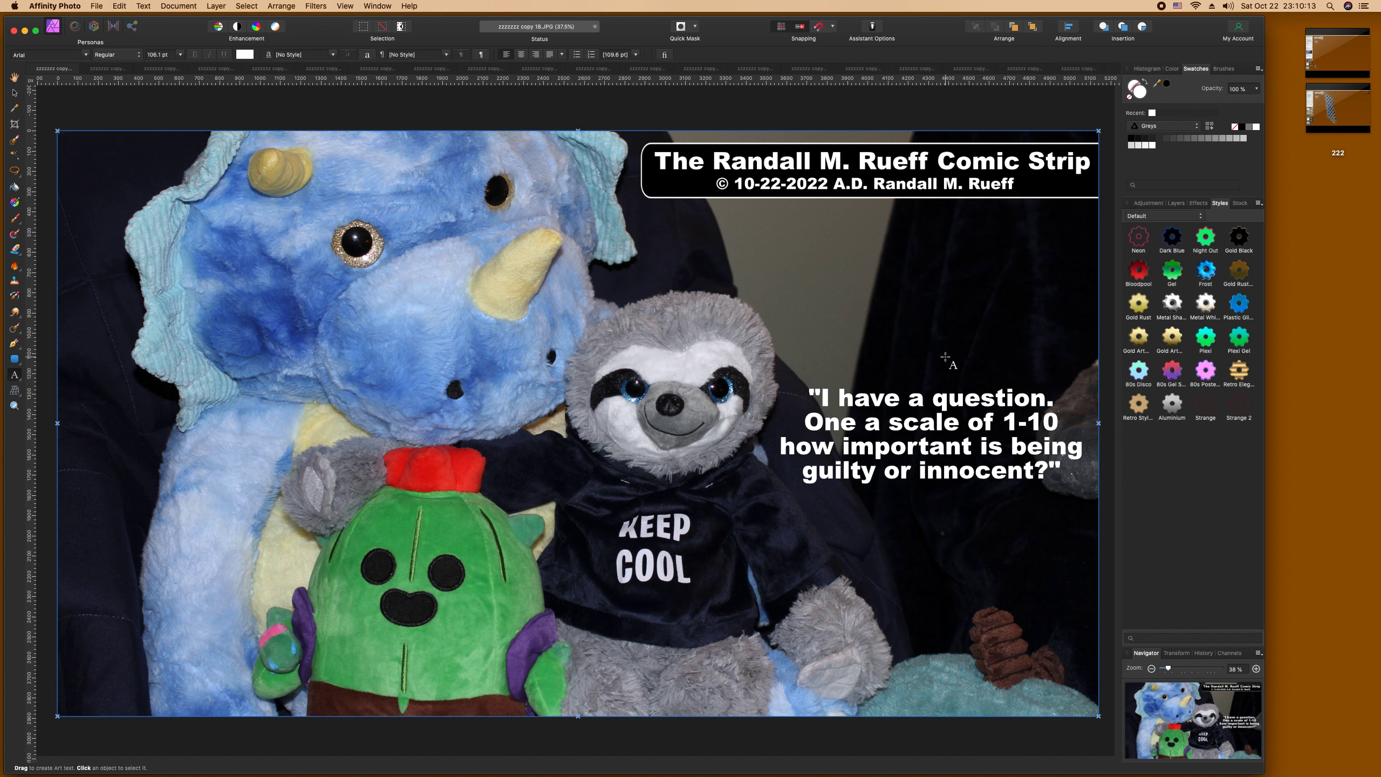
Step: Save the "I have a question" panel flattened again and close its document
key("super+s")
left_click(671, 253)
left_click(33, 70)
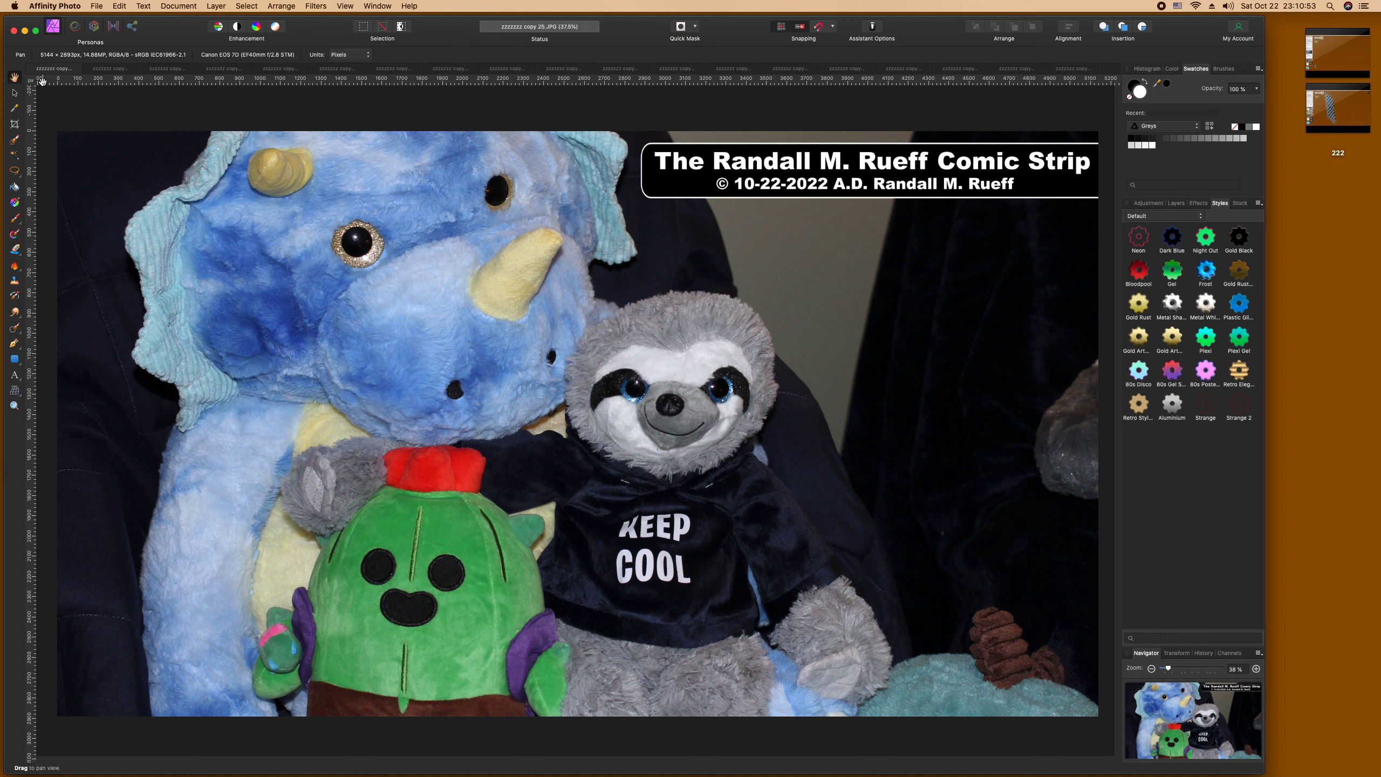
Step: Start an artistic text caption beside the sloth's face on the next photo copy, beginning with an opening quotation mark and "Why would"
left_click(15, 375)
left_click_drag(795, 402, 806, 414)
type("\"Why wou")
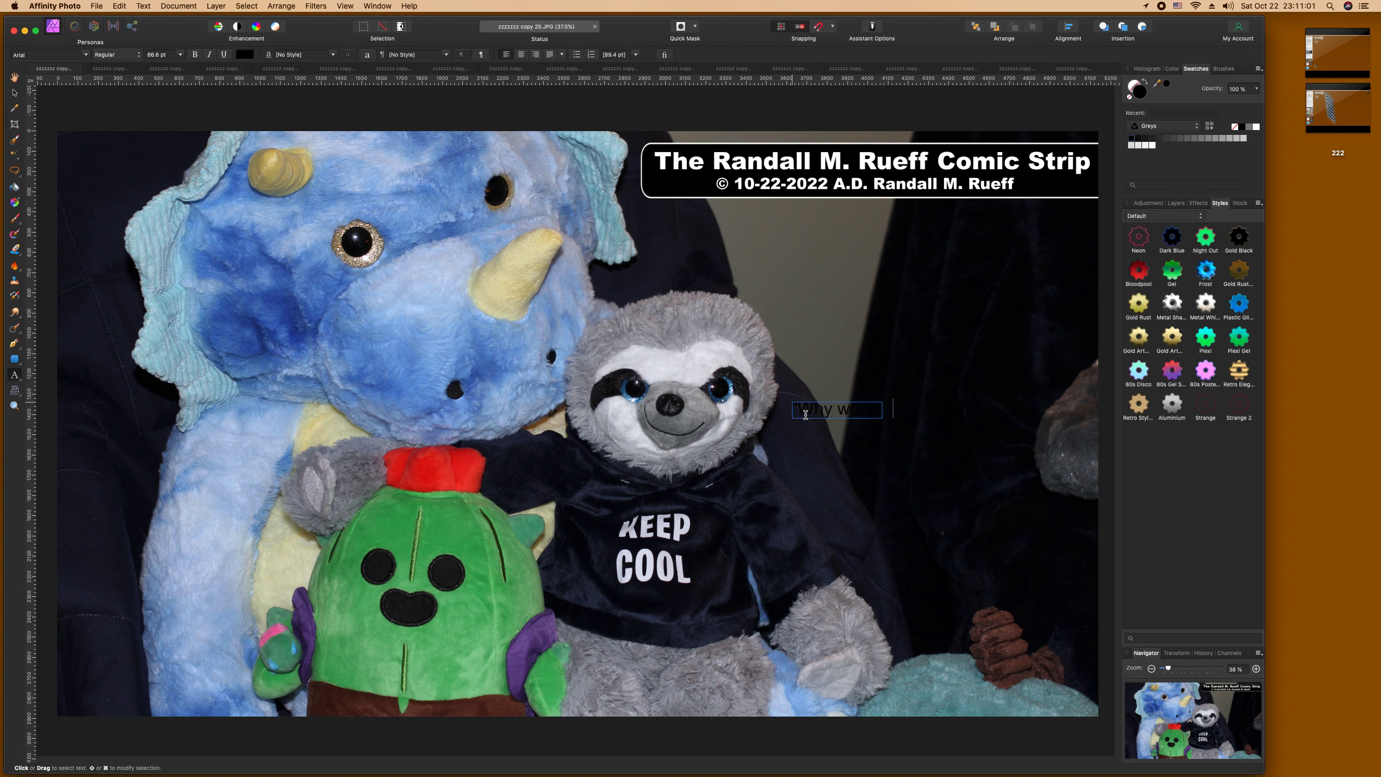
type("ld")
Step: Center the "Why would" caption, color it white and set its font to Arial Black
key("Escape")
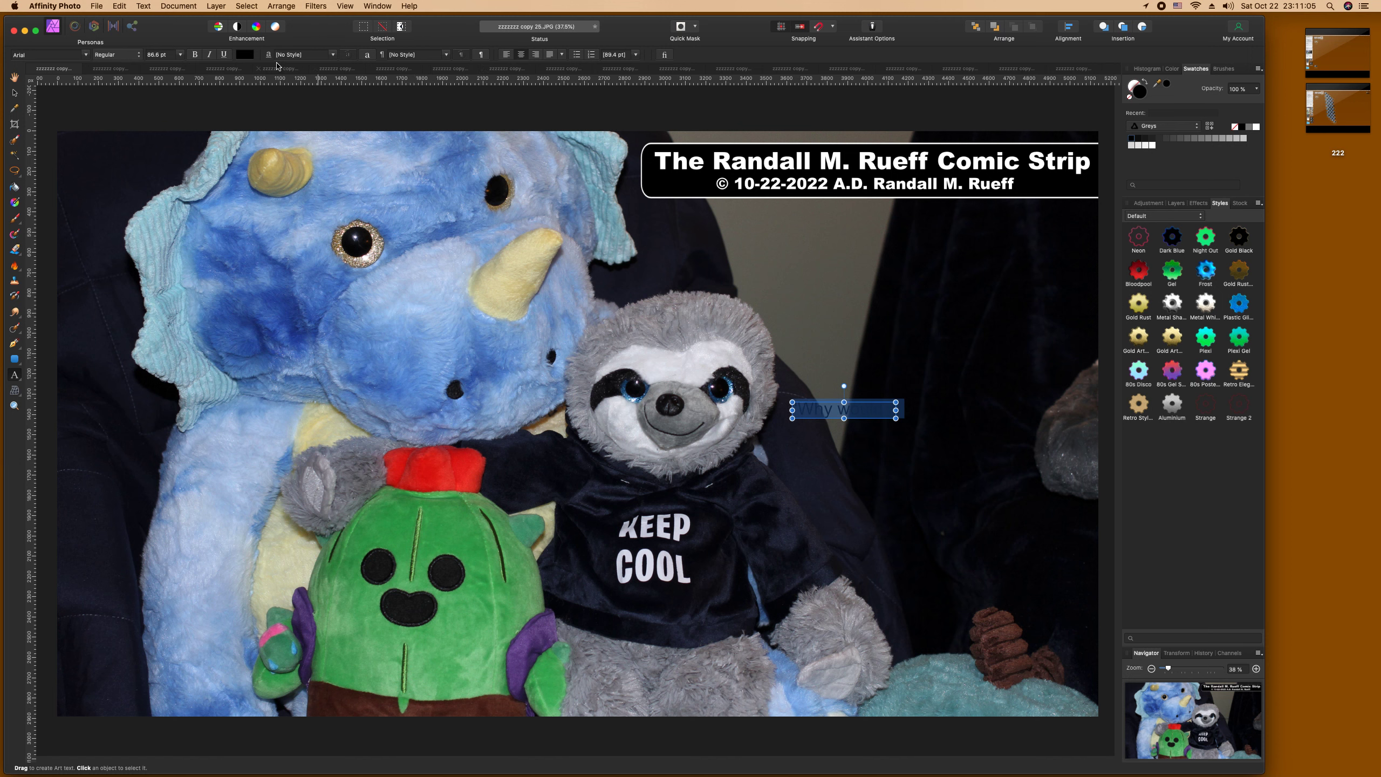
left_click(245, 54)
left_click(306, 130)
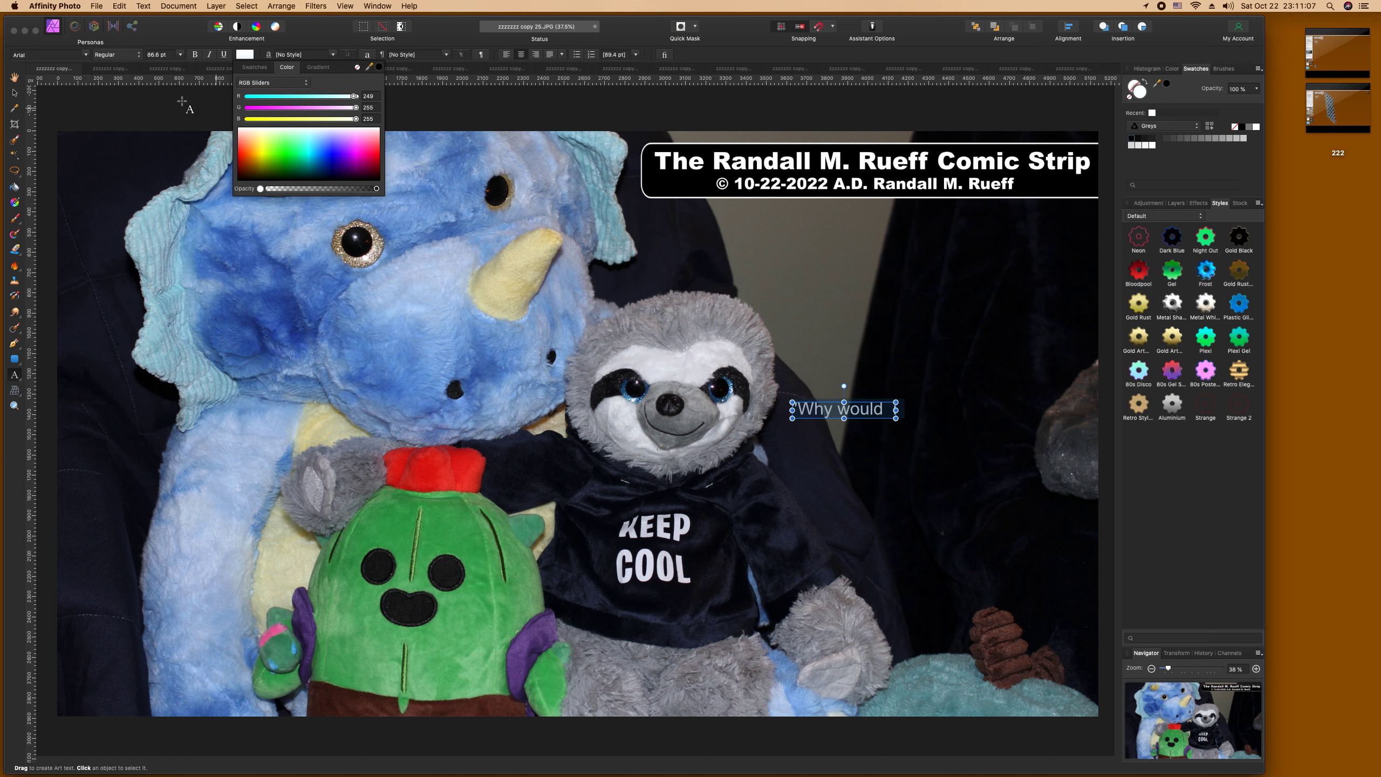
left_click(85, 54)
left_click(136, 250)
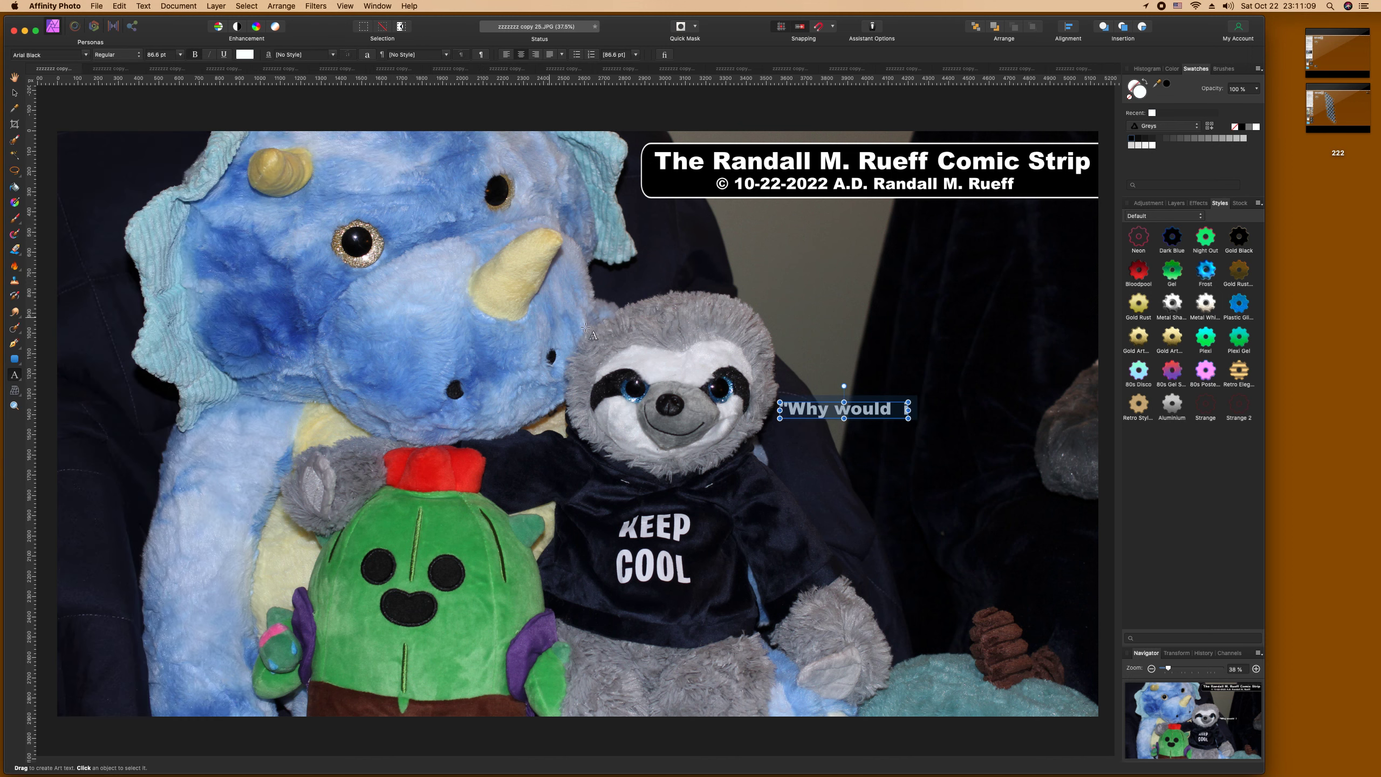
Step: Continue the caption with "I blame", and add the lines "you guys whan I can blame" and "peerpressure?"
left_click(906, 410)
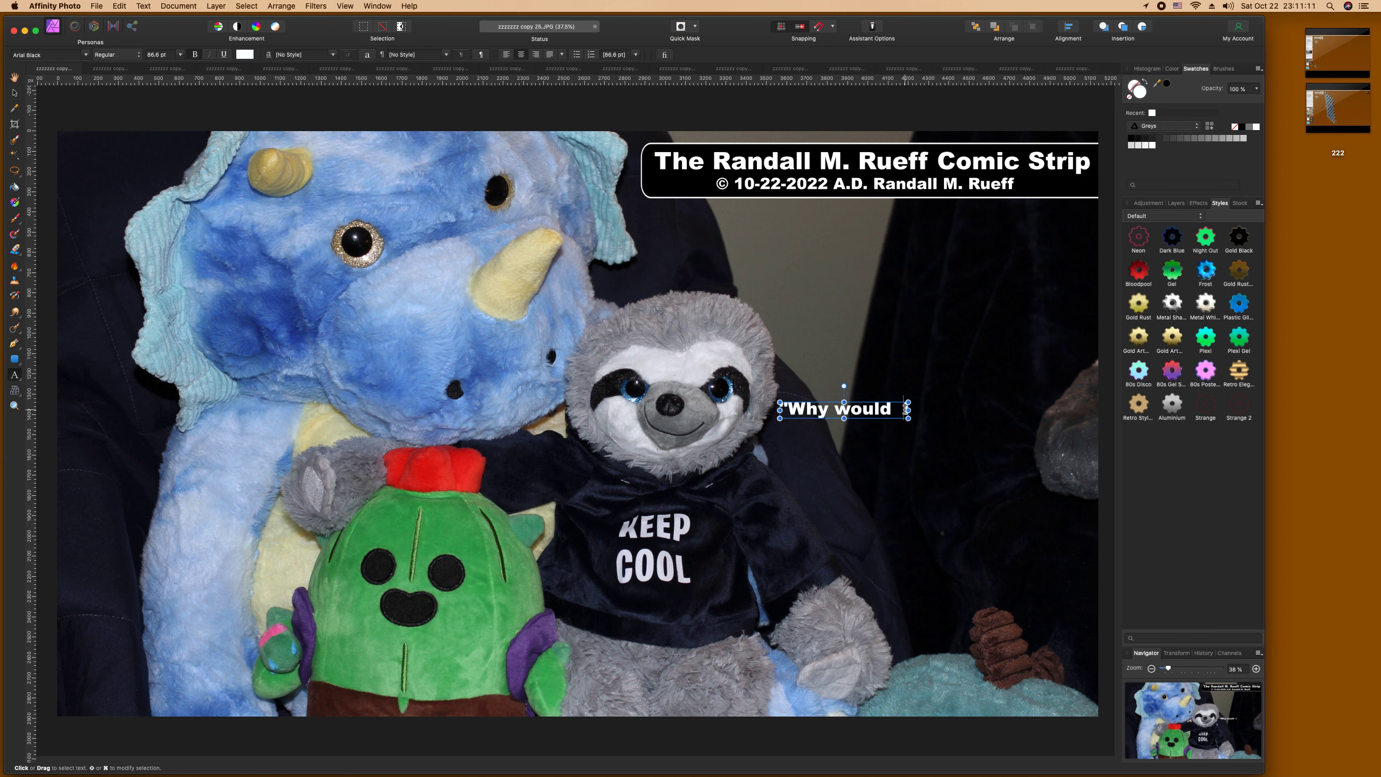
type("I blame ")
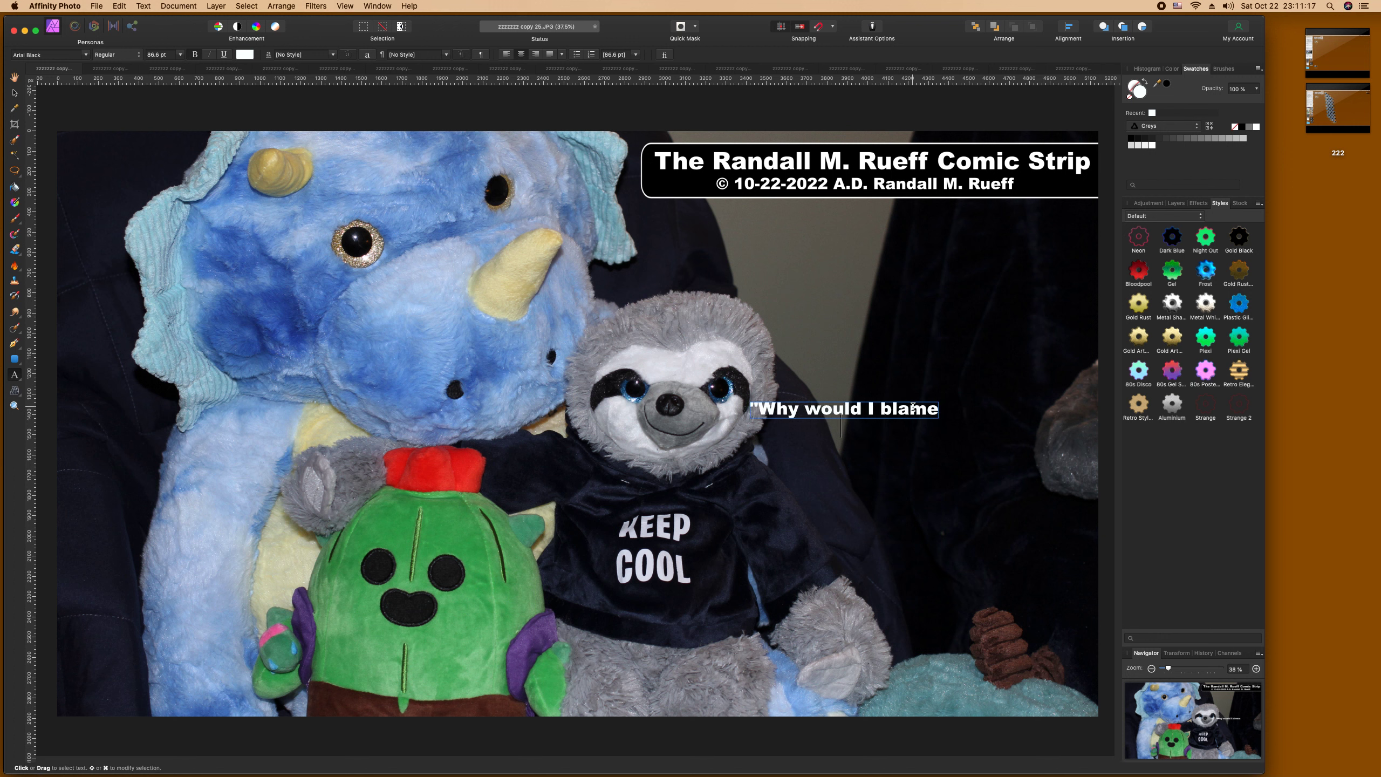
type("you guys whan I can blame peerpressure?")
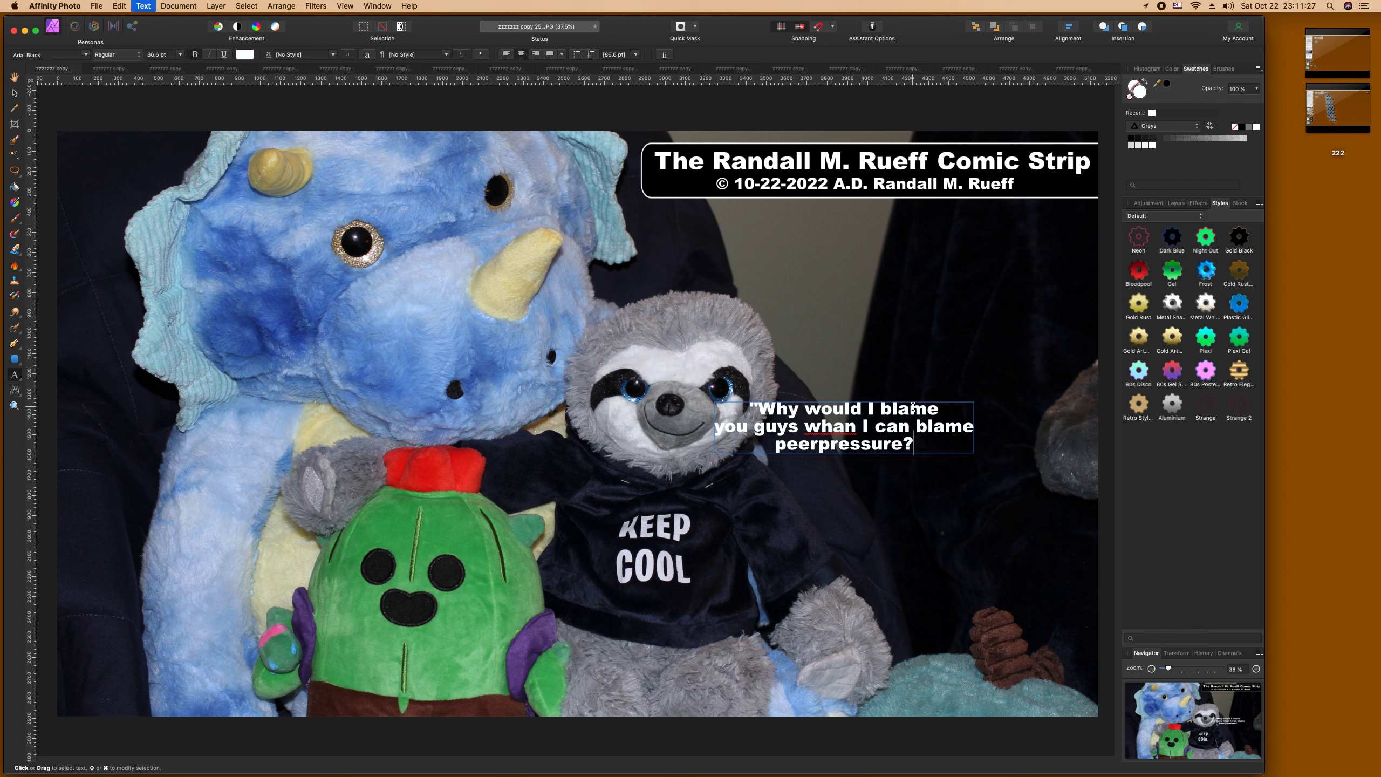
Step: Correct "whan" to "when" in the caption's second line
key("Escape")
left_click(841, 430)
key("BackSpace")
type("e")
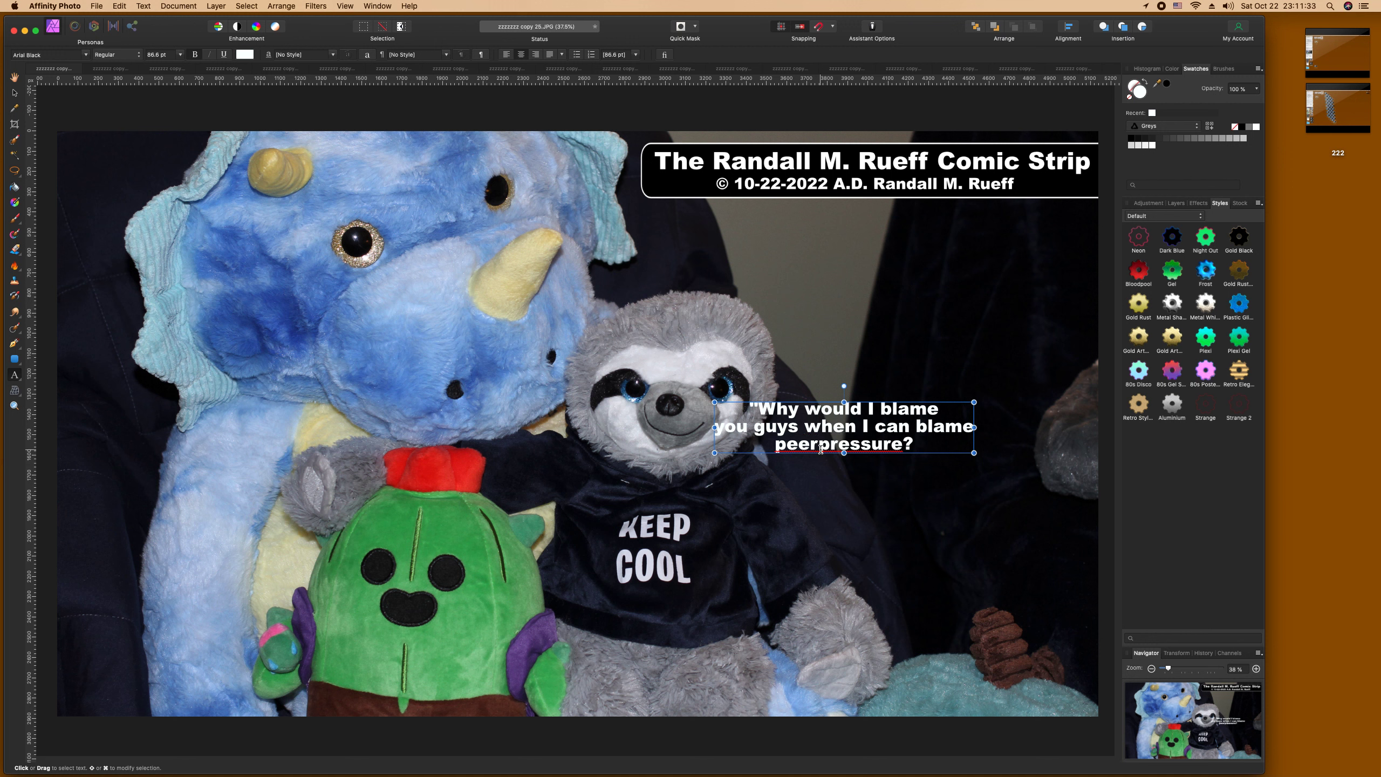
Step: Rework the caption's last line to read "blame peer pressure?" with a closing quotation mark, leaving "you guys when I can" above it
left_click(917, 426)
key("BackSpace")
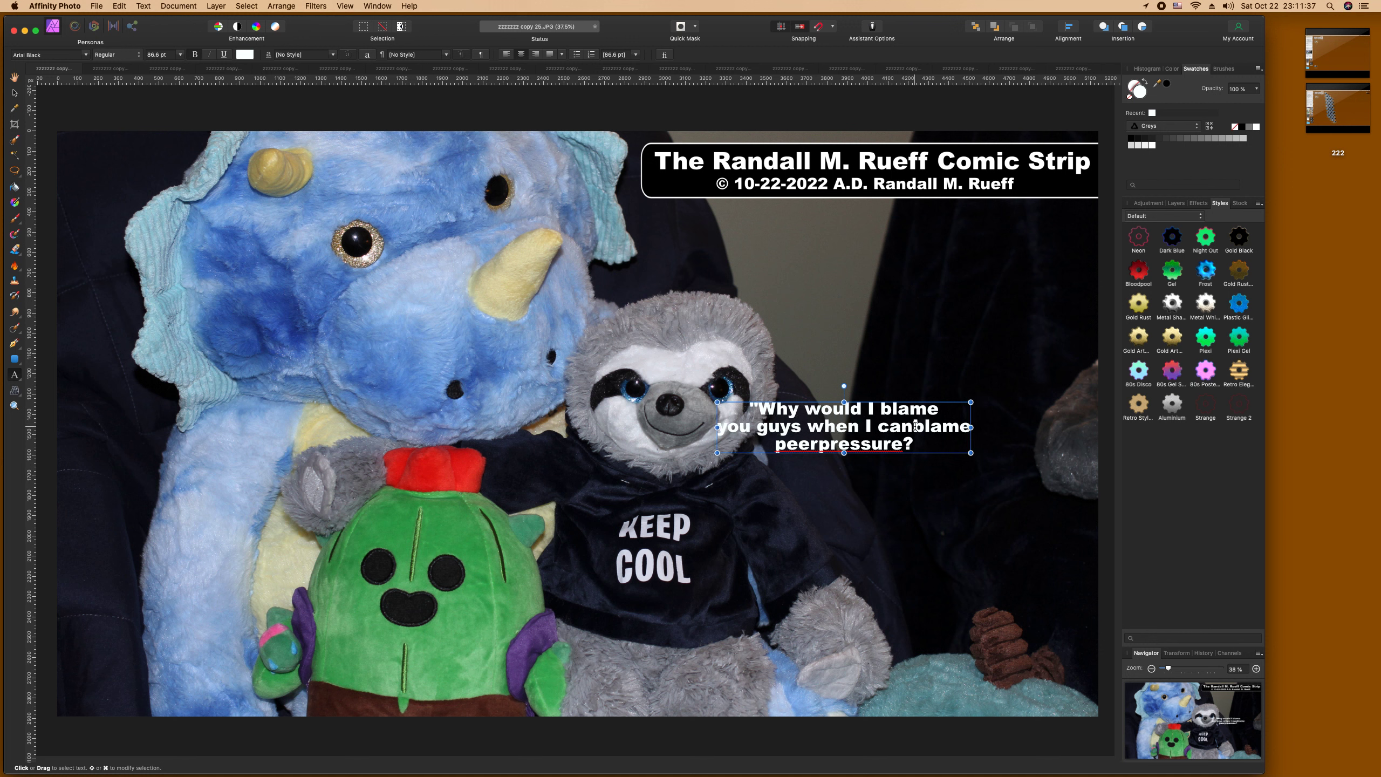
key("Return")
left_click(778, 466)
key("BackSpace")
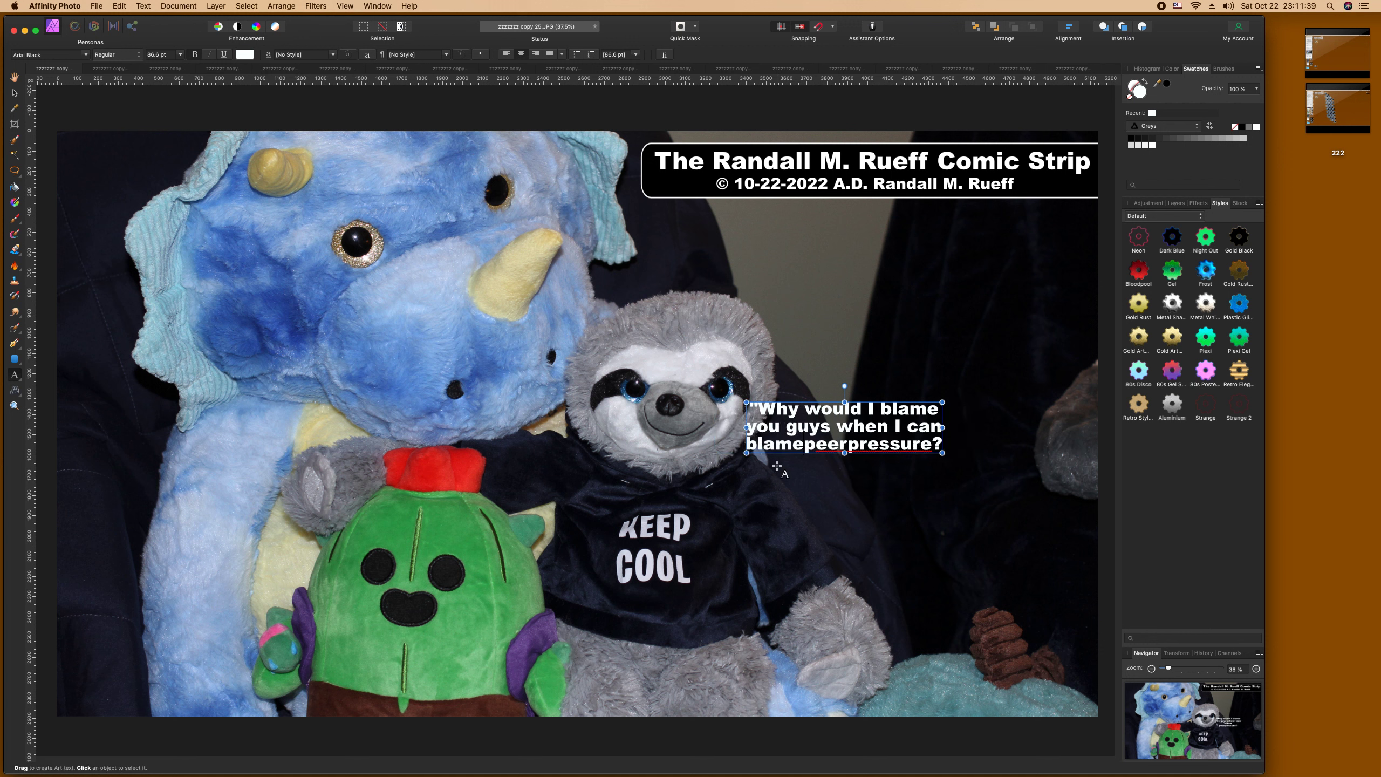
left_click(854, 447)
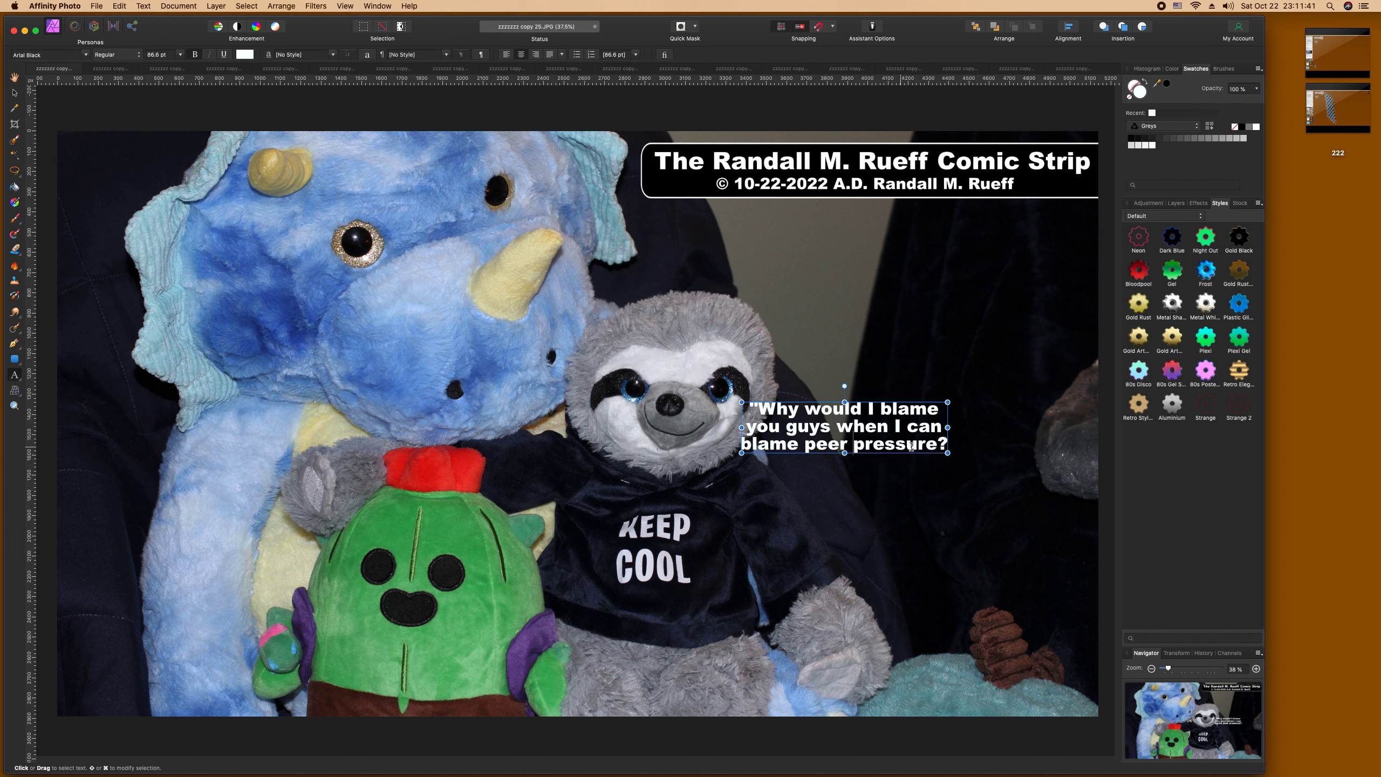
left_click(945, 446)
type("\"")
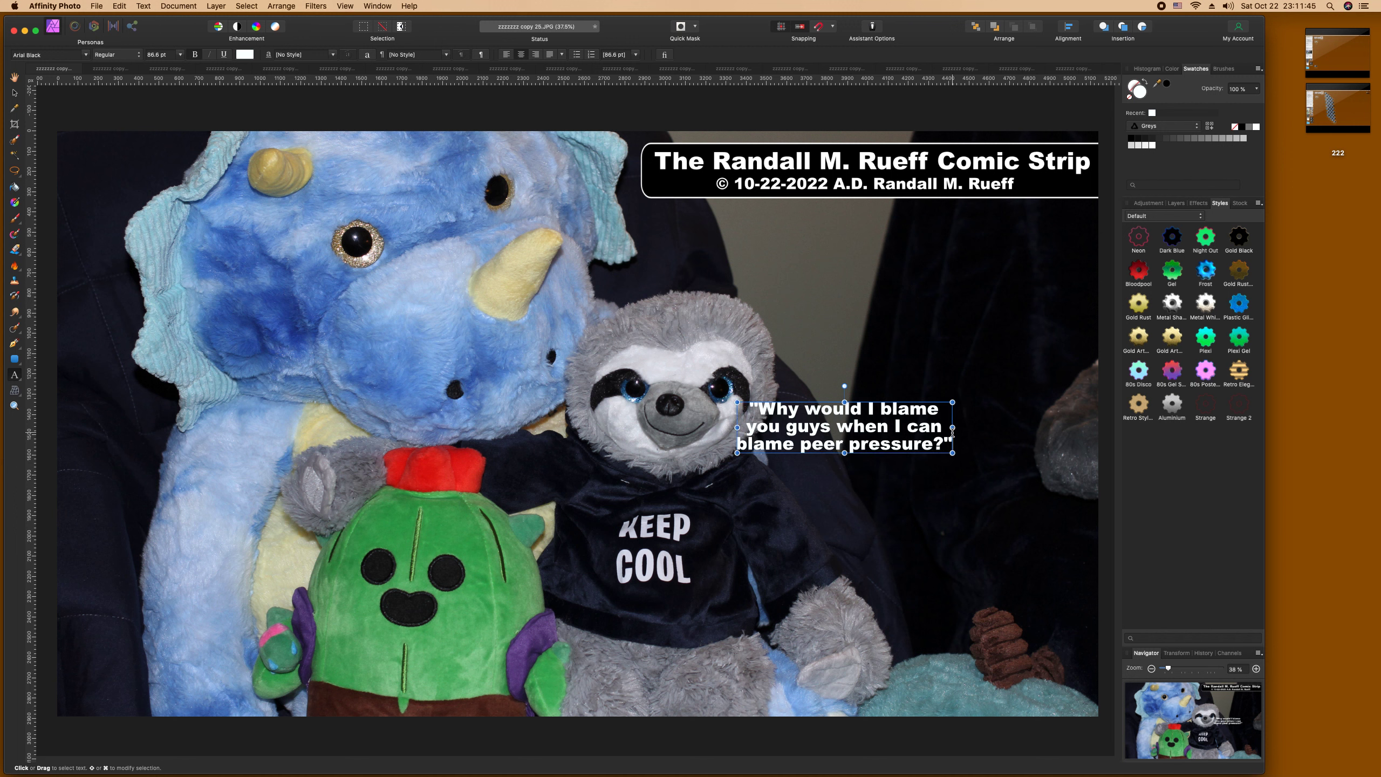
Step: Move the peer pressure caption clear of the sloth's face and enlarge it to about 122.7 pt, nudging it slightly down
left_click(14, 92)
left_click_drag(851, 428, 893, 433)
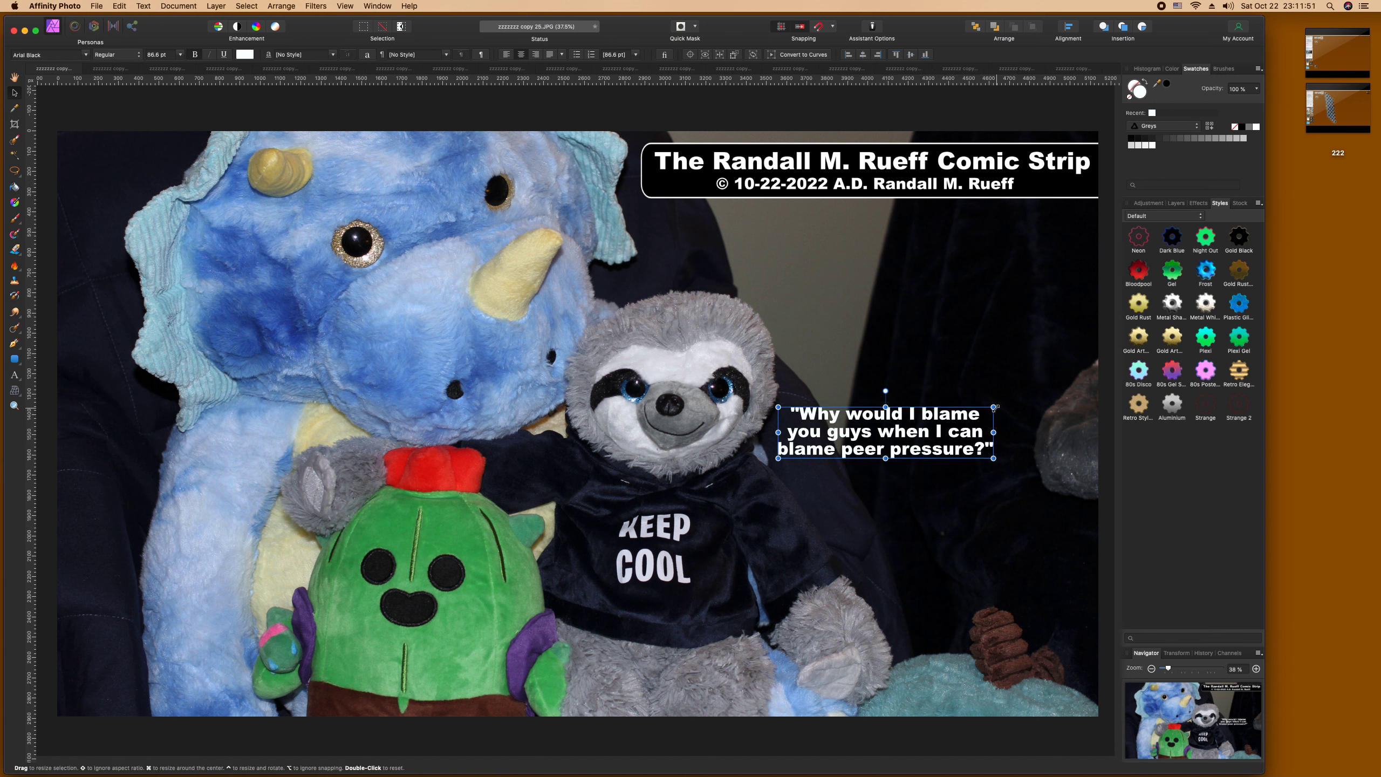
left_click_drag(994, 407, 1084, 385)
key("shift+Down")
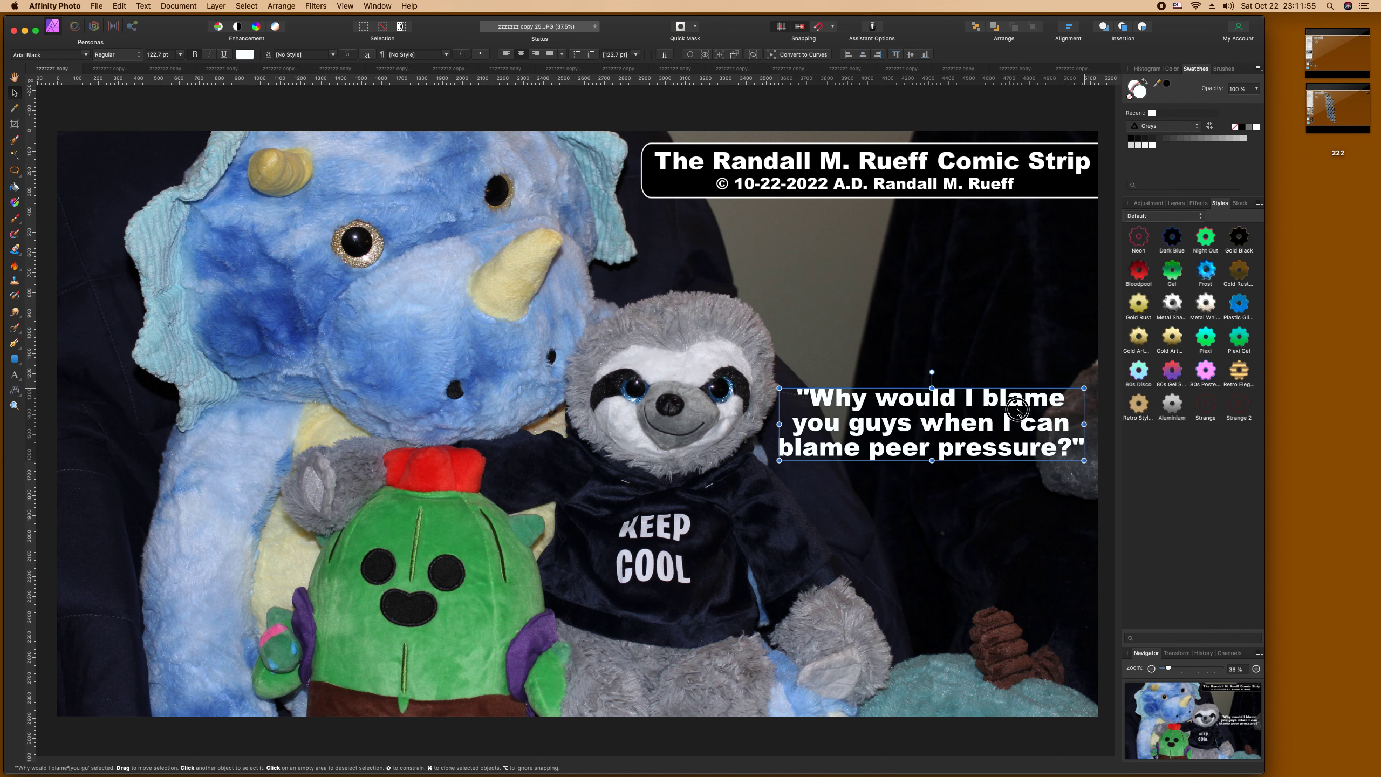
key("shift+Down")
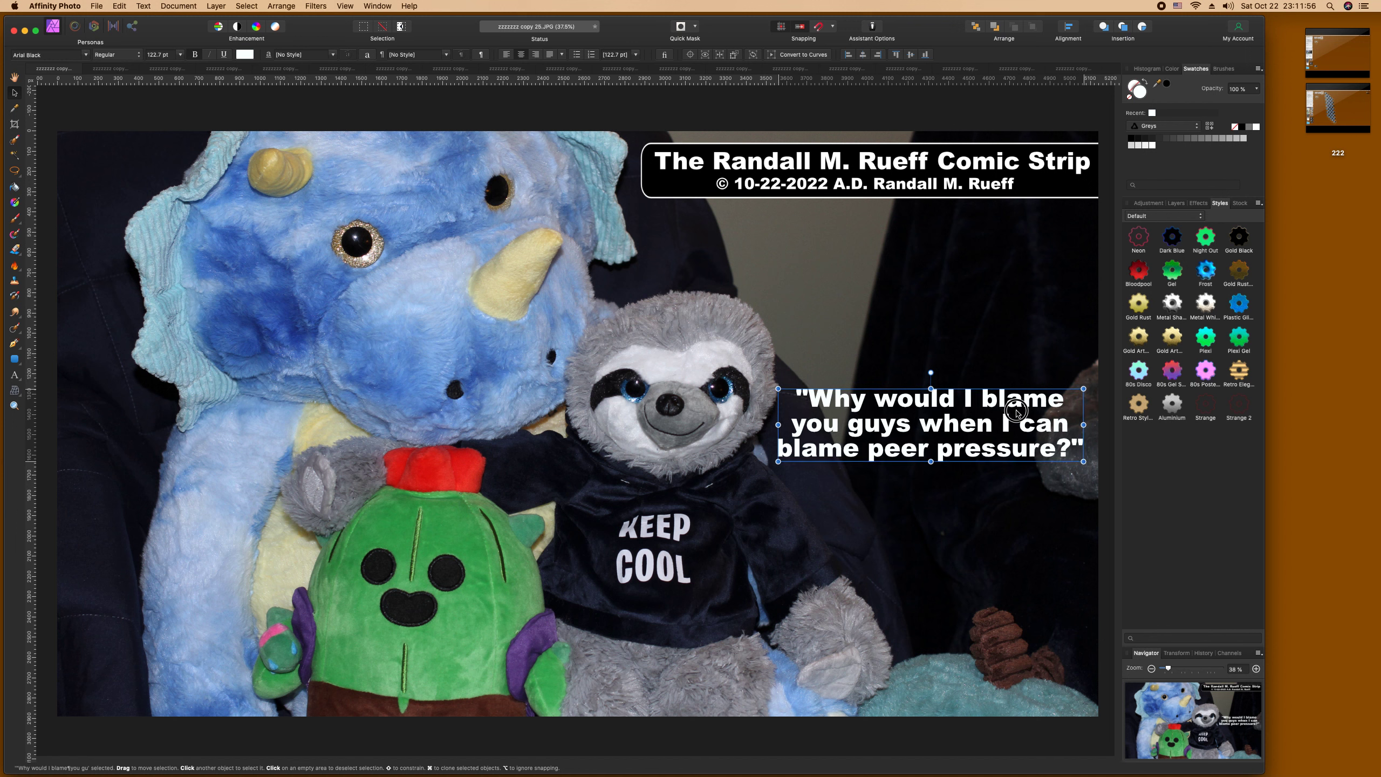
Step: Save the peer pressure panel flattened and close its document
left_click(987, 354)
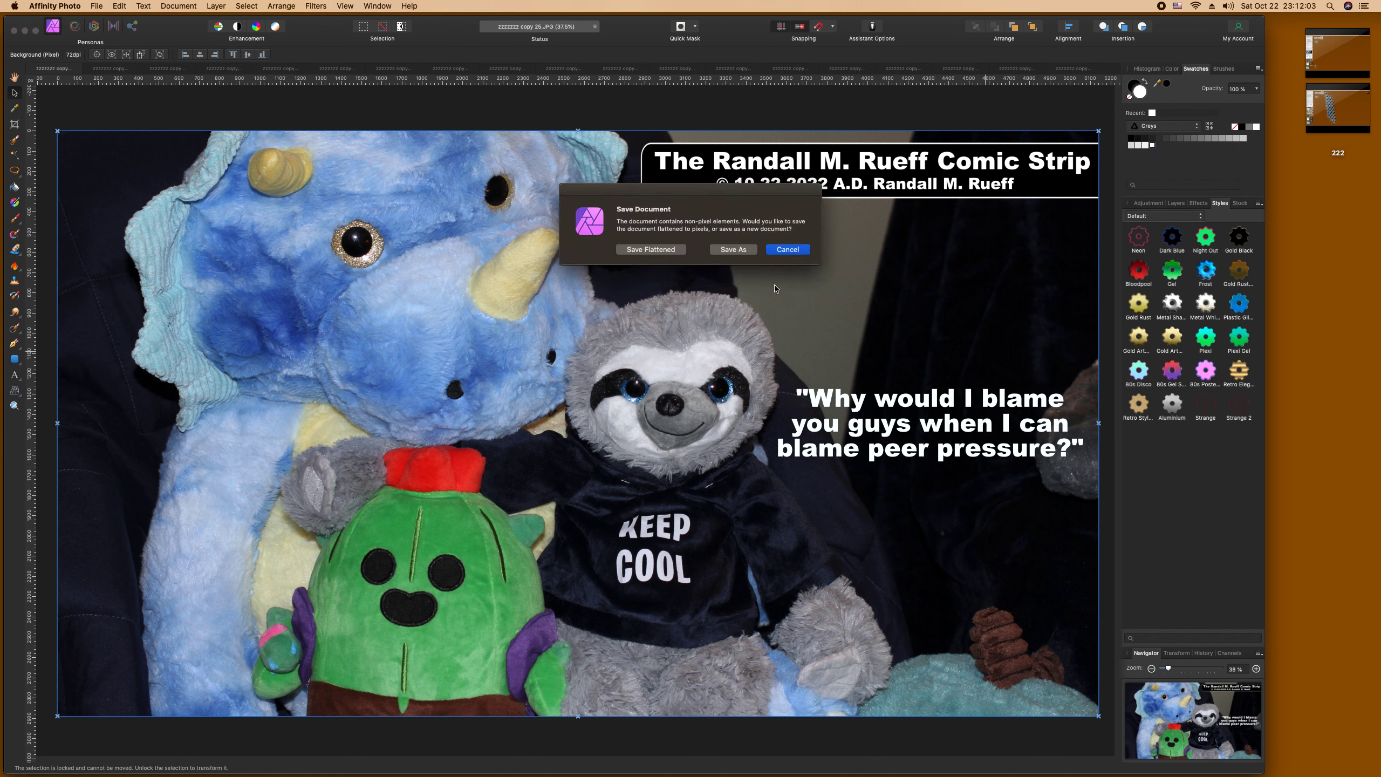
left_click(676, 251)
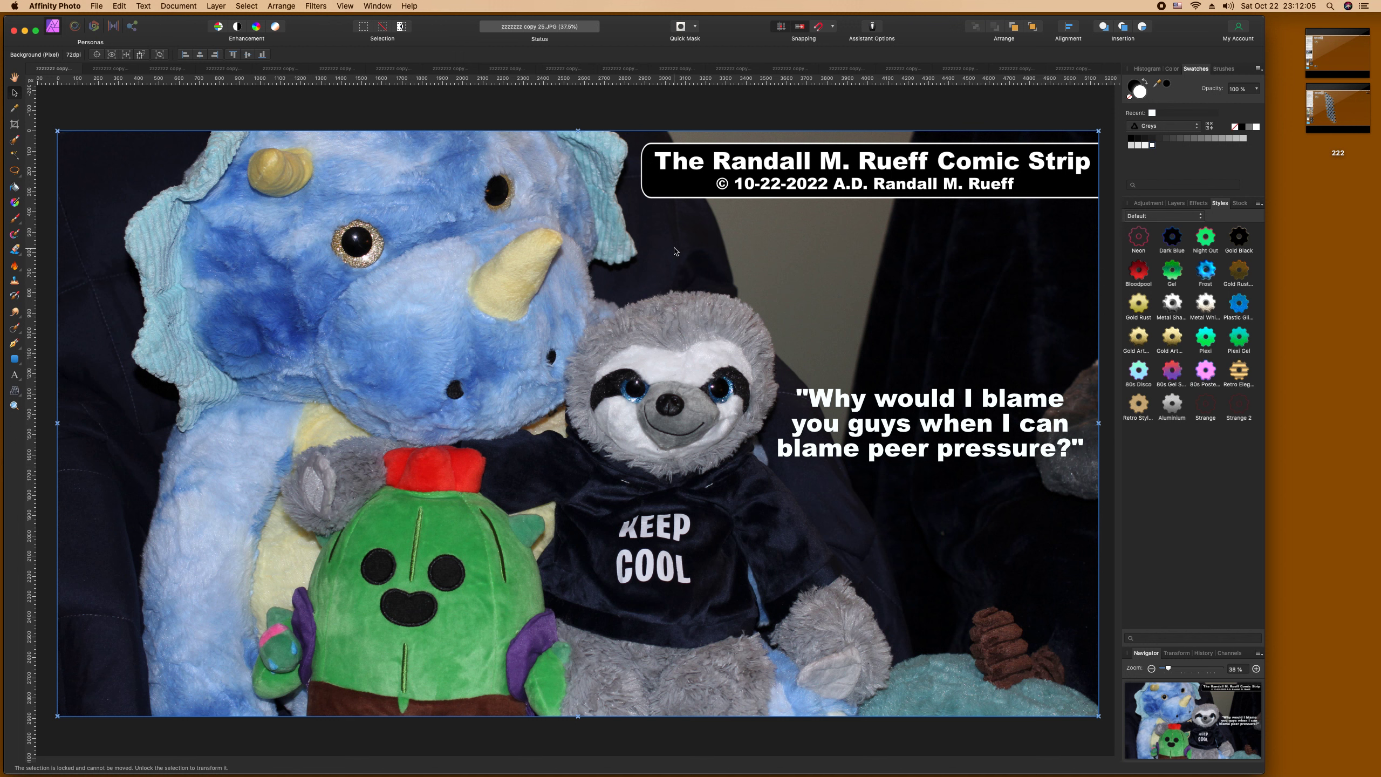
left_click(32, 69)
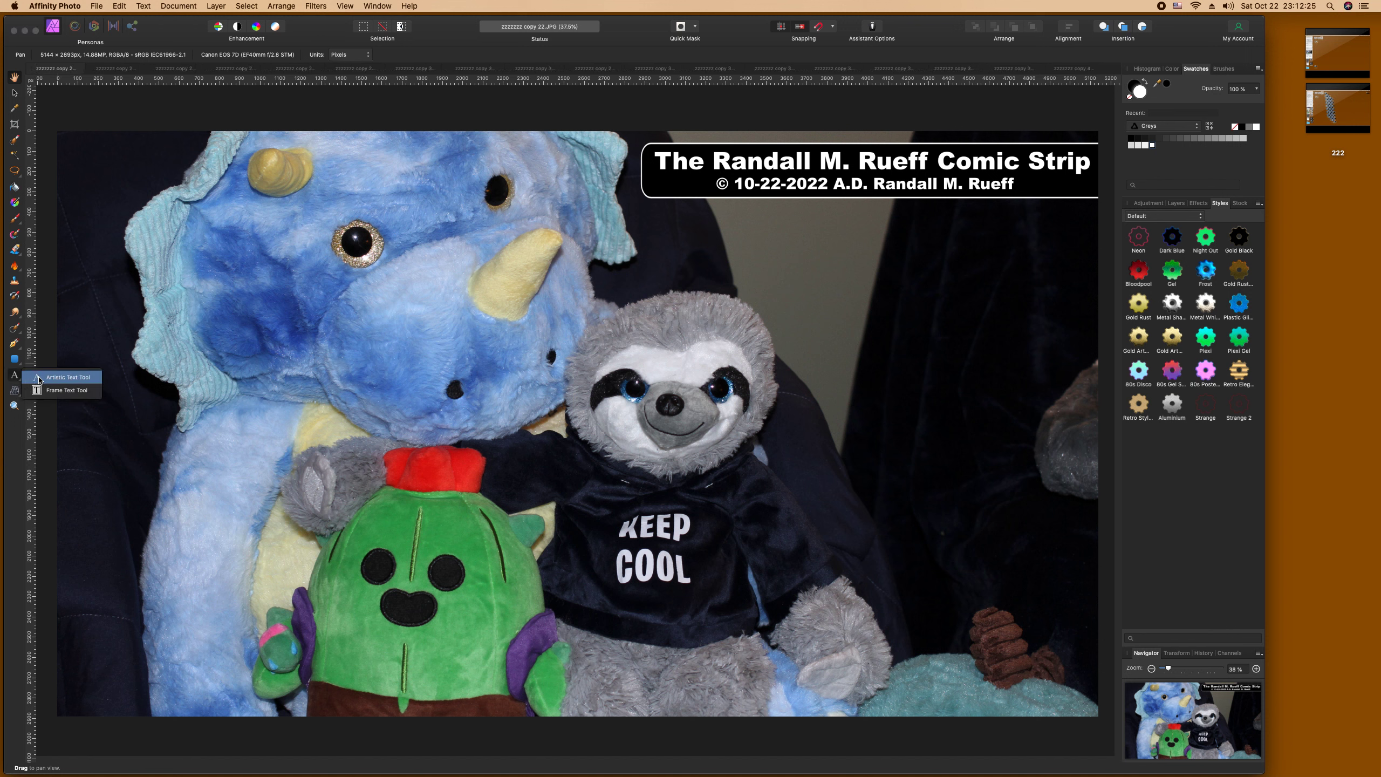
Step: Add a quoted three-line artistic text caption beside the sloth's face on the next copy: "Maybe.", "Just maybe.", "If we keep smiling!"
left_click(15, 375)
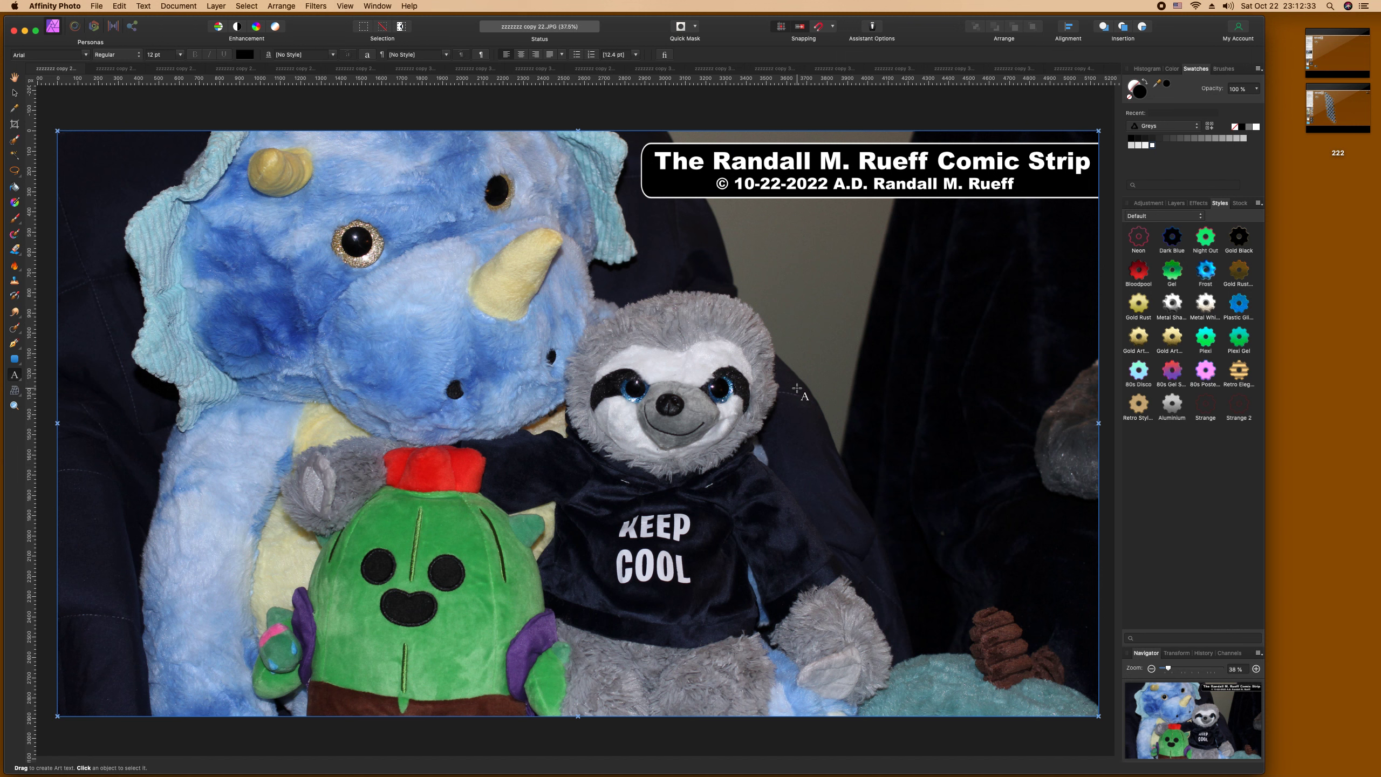
left_click_drag(797, 388, 801, 401)
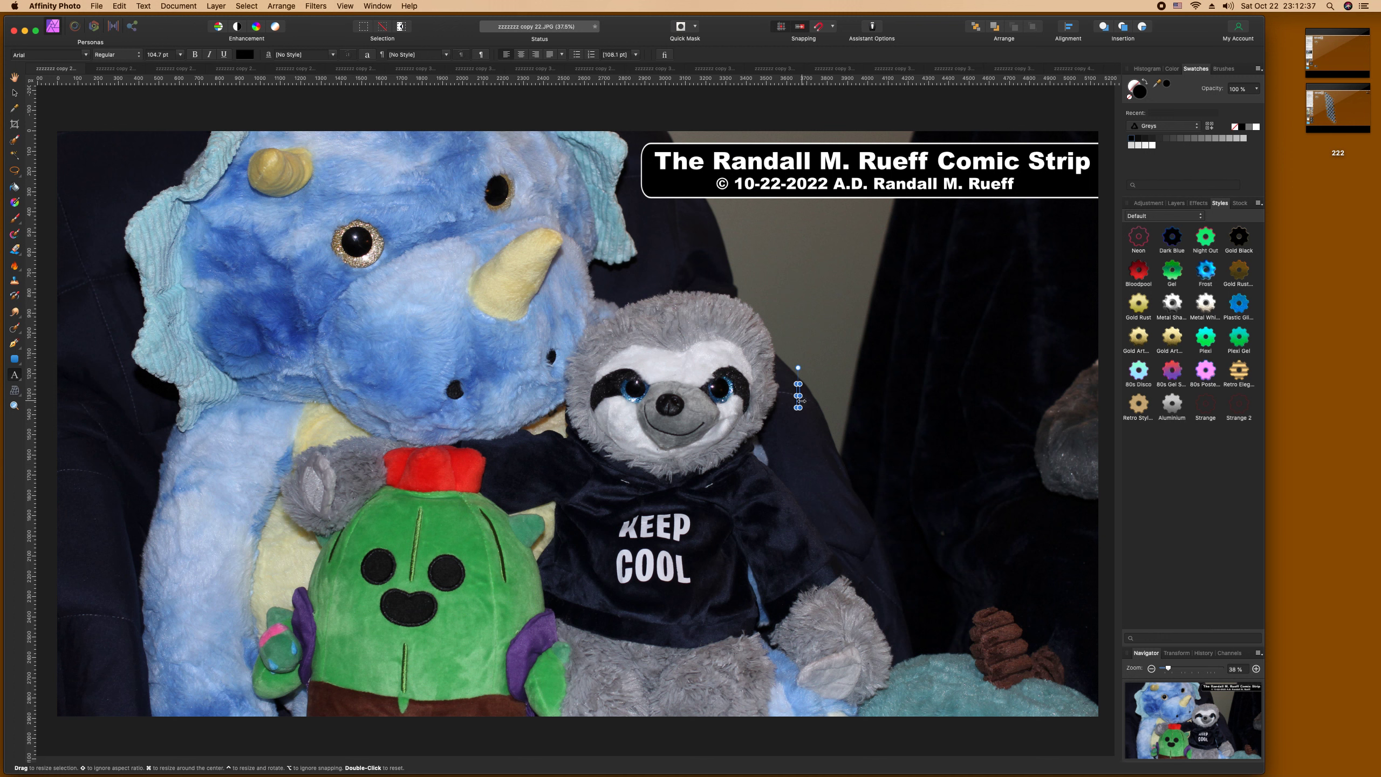
type("\"May")
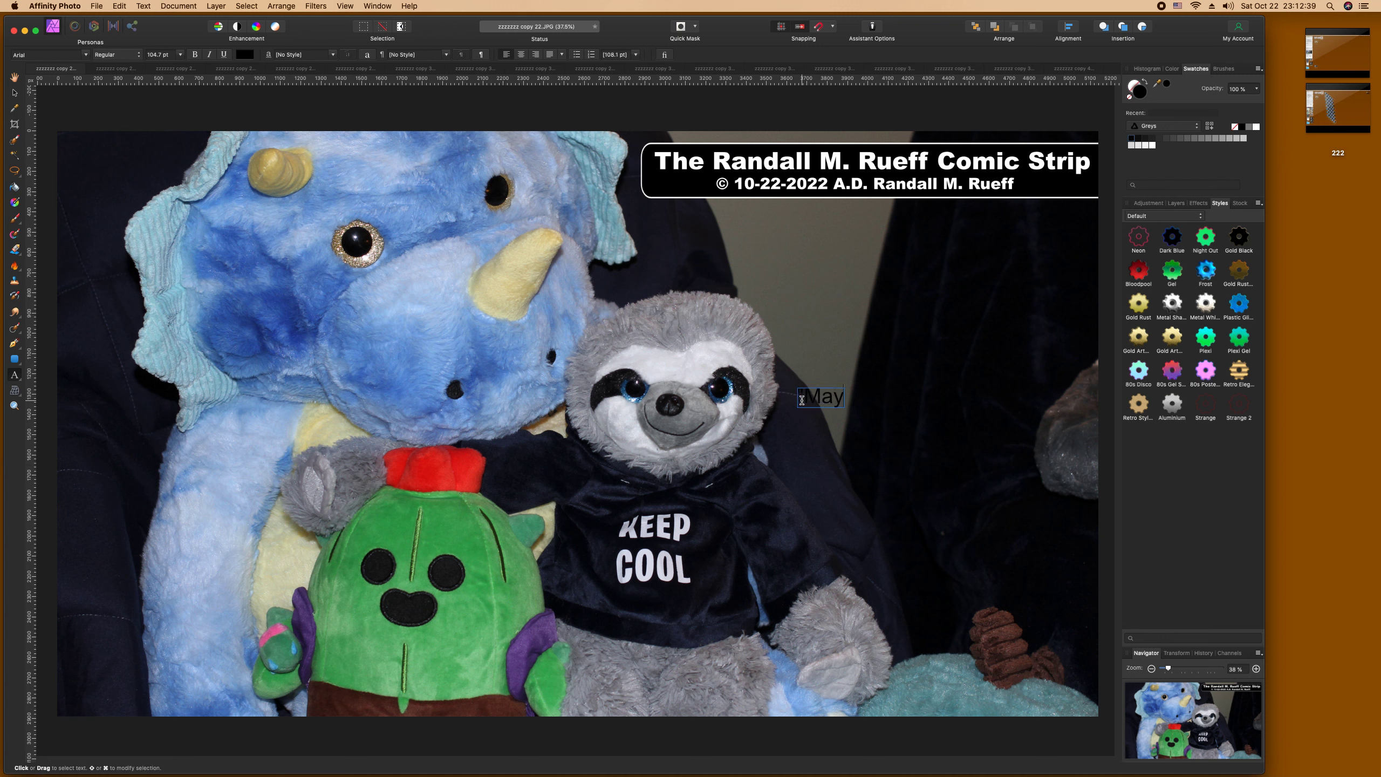
type("be")
key("Return")
type("Just mayb")
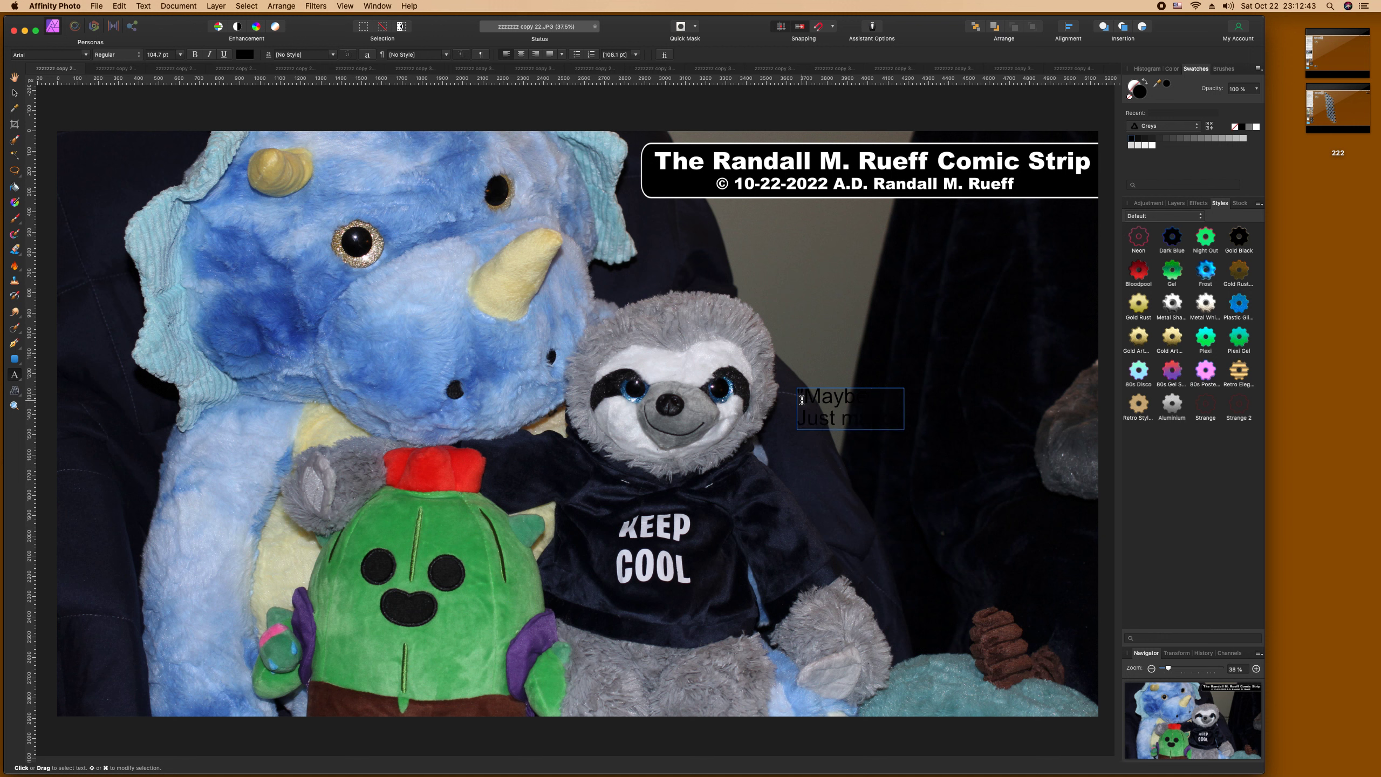
type("e")
key("Return")
type("If we keep mo")
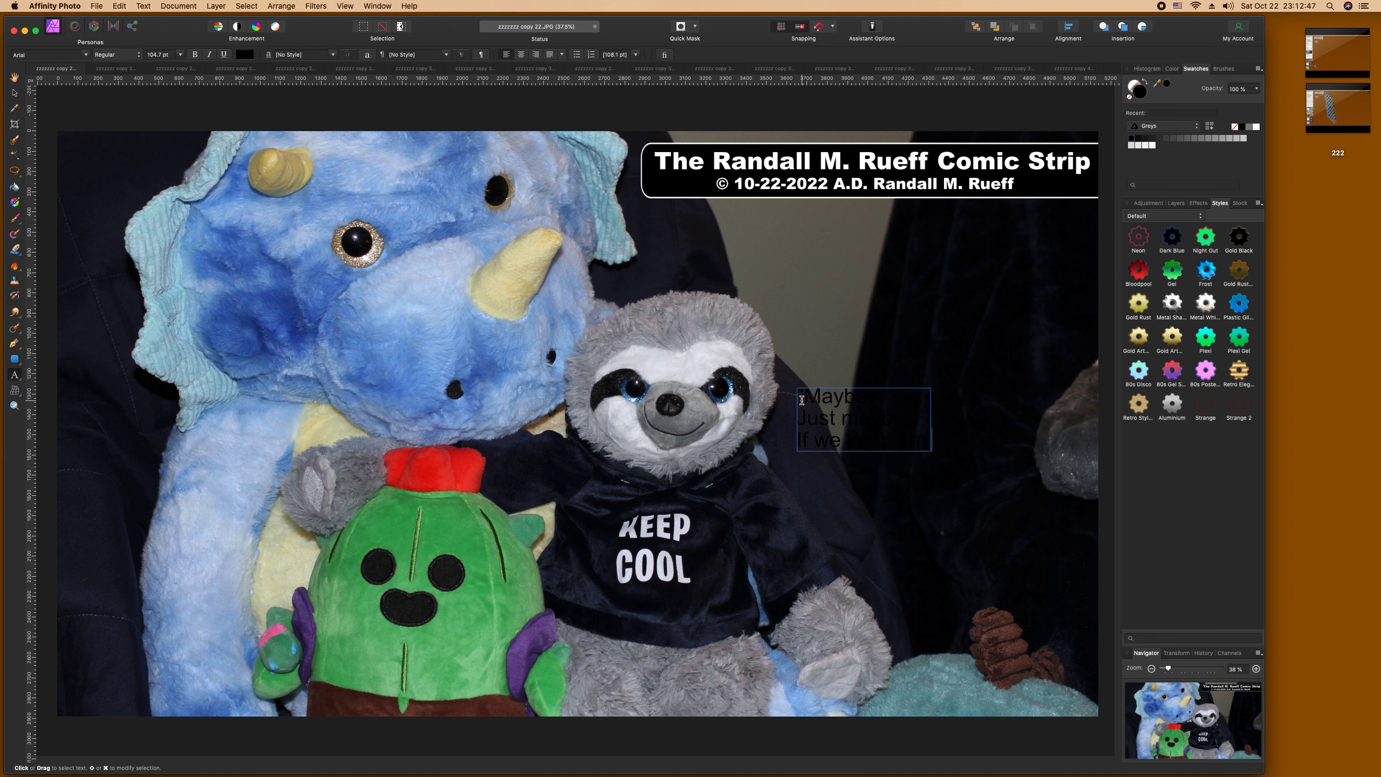
type("ving")
Step: Center the whole "Maybe" caption, set its font to Arial Black and color it white
key("super+a")
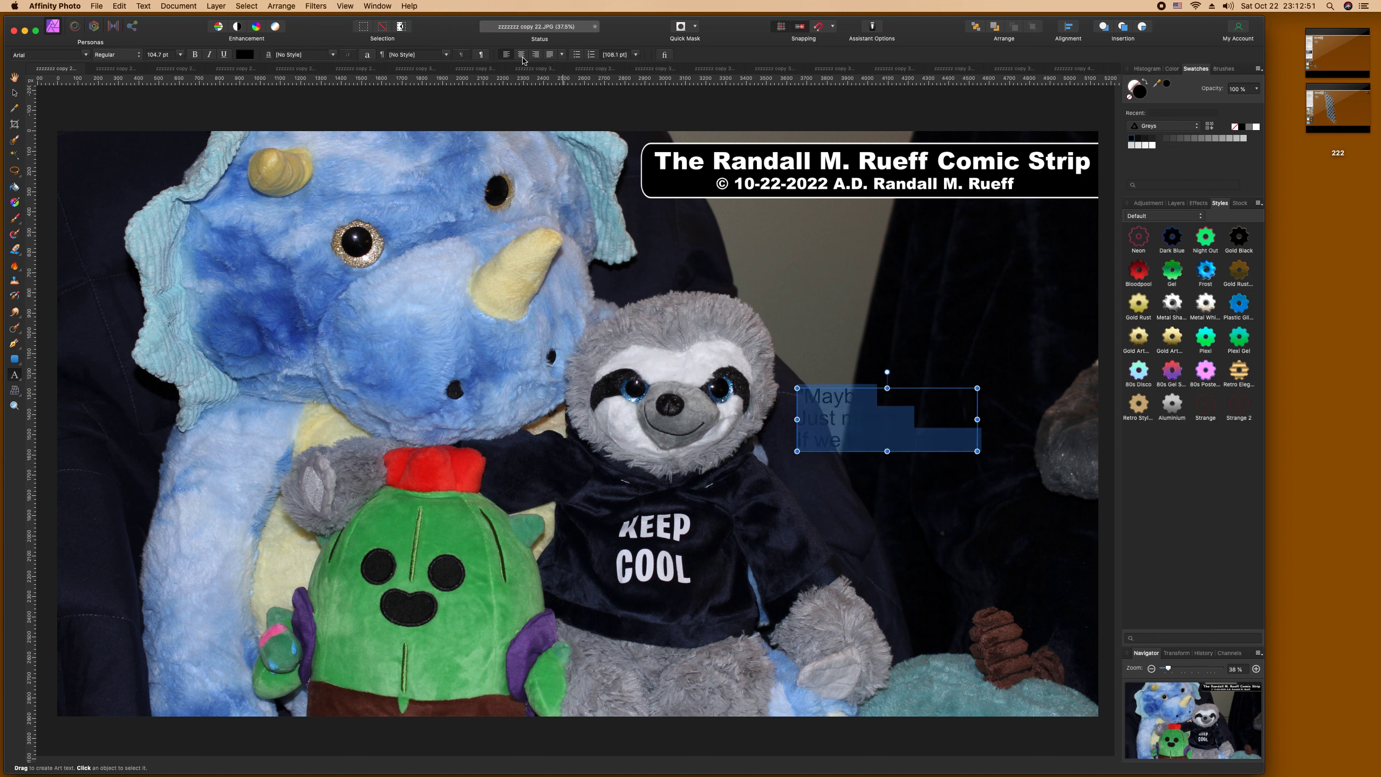
left_click(521, 54)
left_click(49, 55)
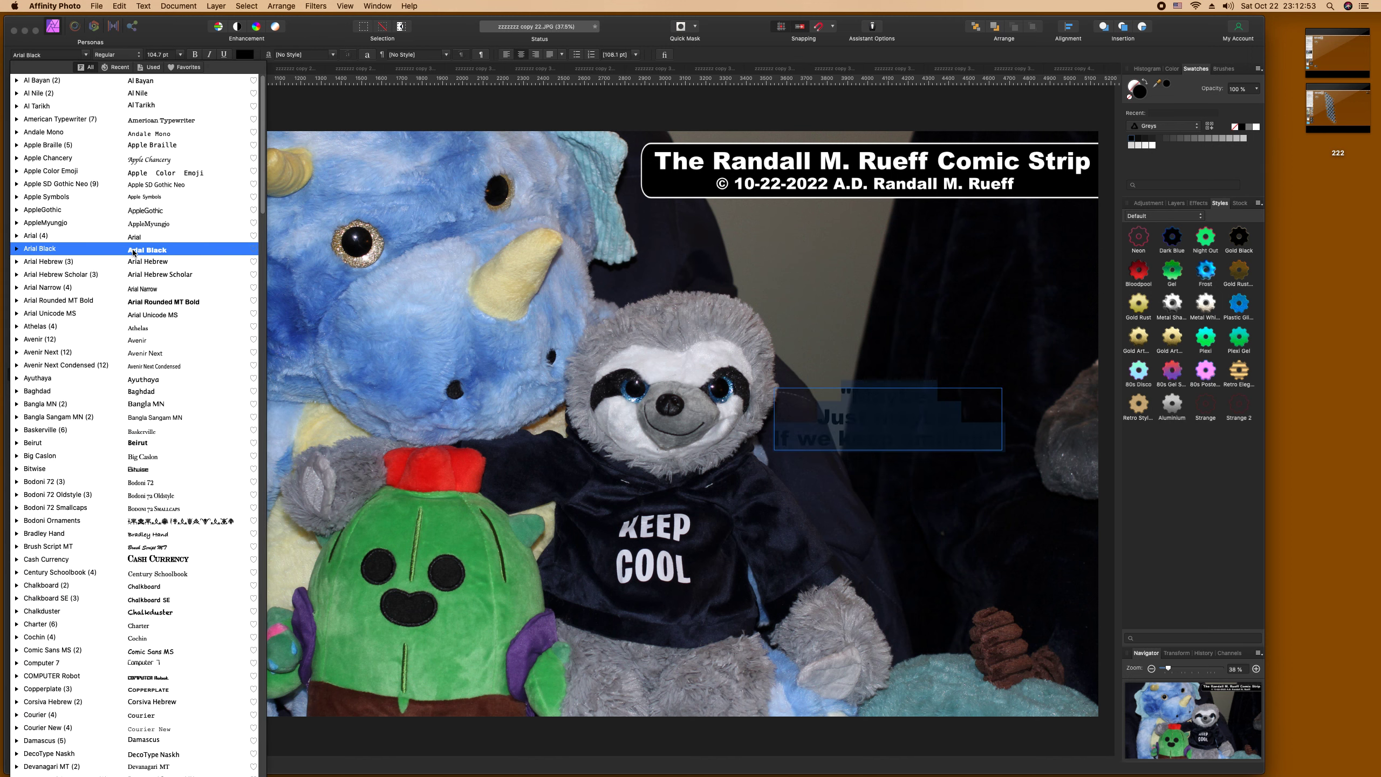
left_click(131, 244)
left_click(244, 55)
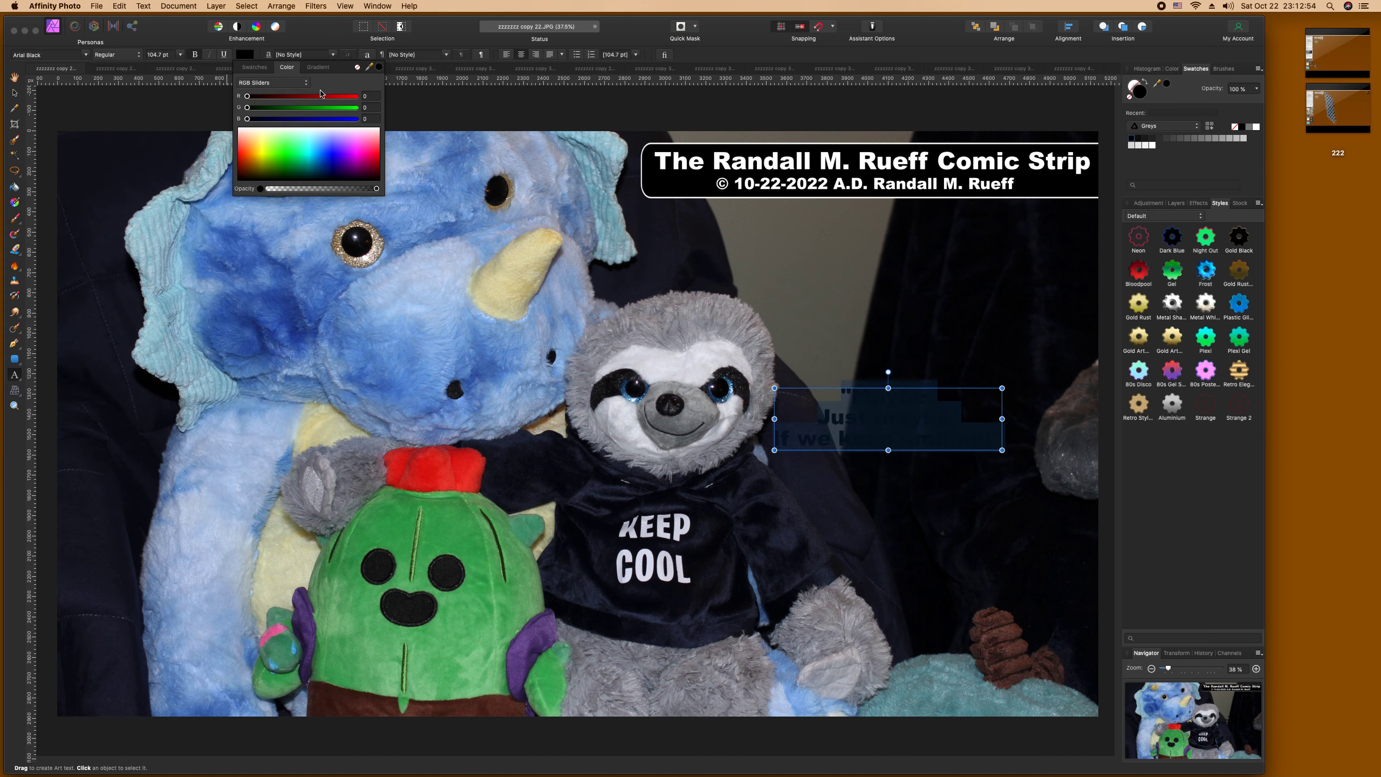
left_click(318, 130)
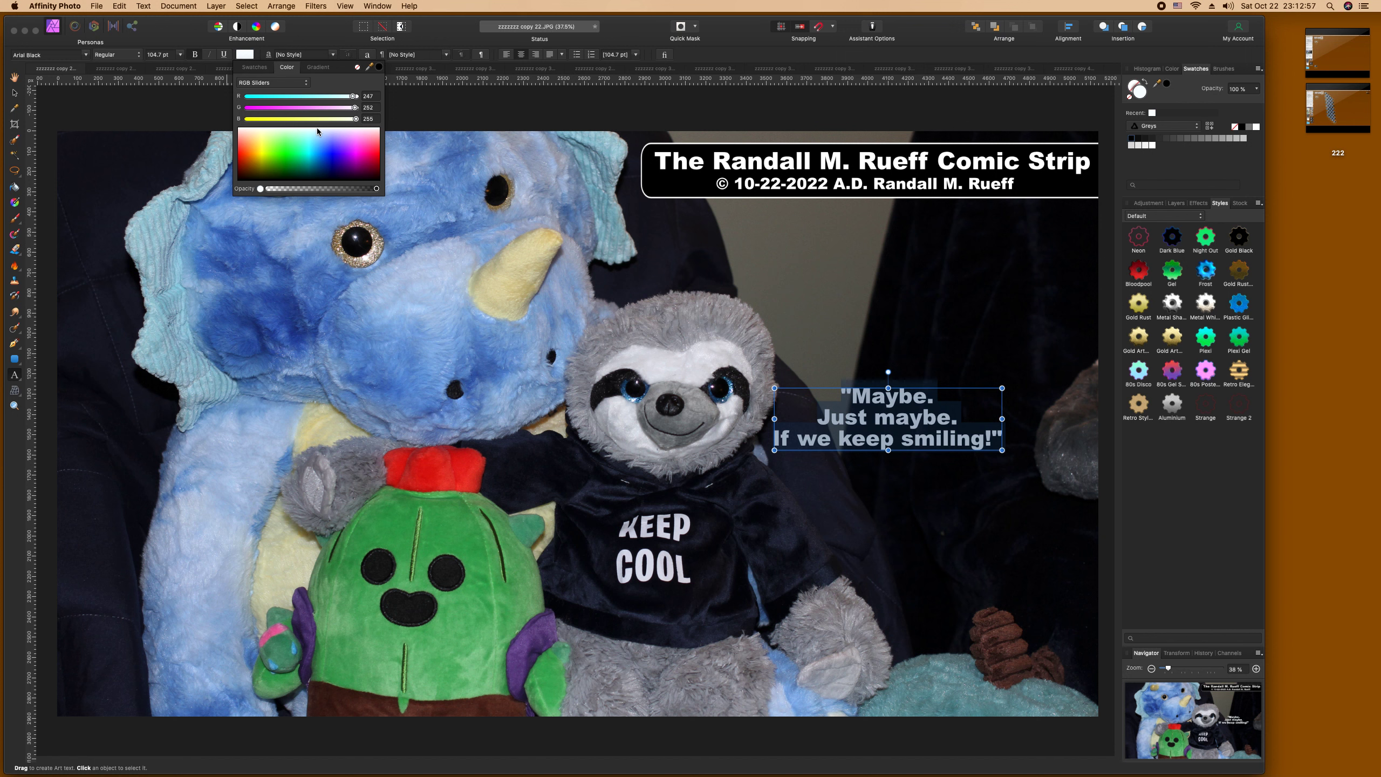
Step: Nudge the "Maybe" caption slightly down and enlarge it to fill the dark area beside the sloth's face
left_click(15, 93)
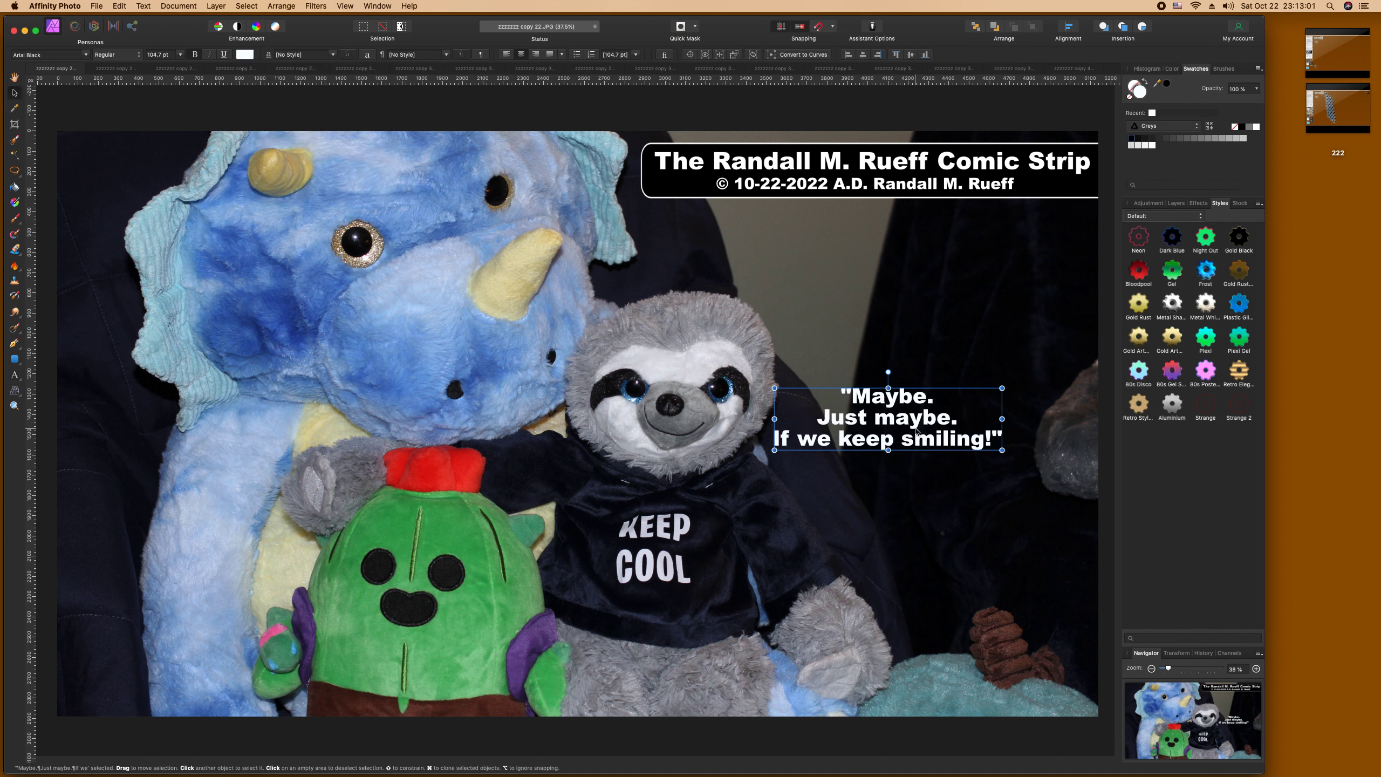
left_click_drag(915, 428, 920, 437)
left_click_drag(1008, 399, 1083, 384)
left_click_drag(1002, 405, 1003, 406)
left_click(940, 331)
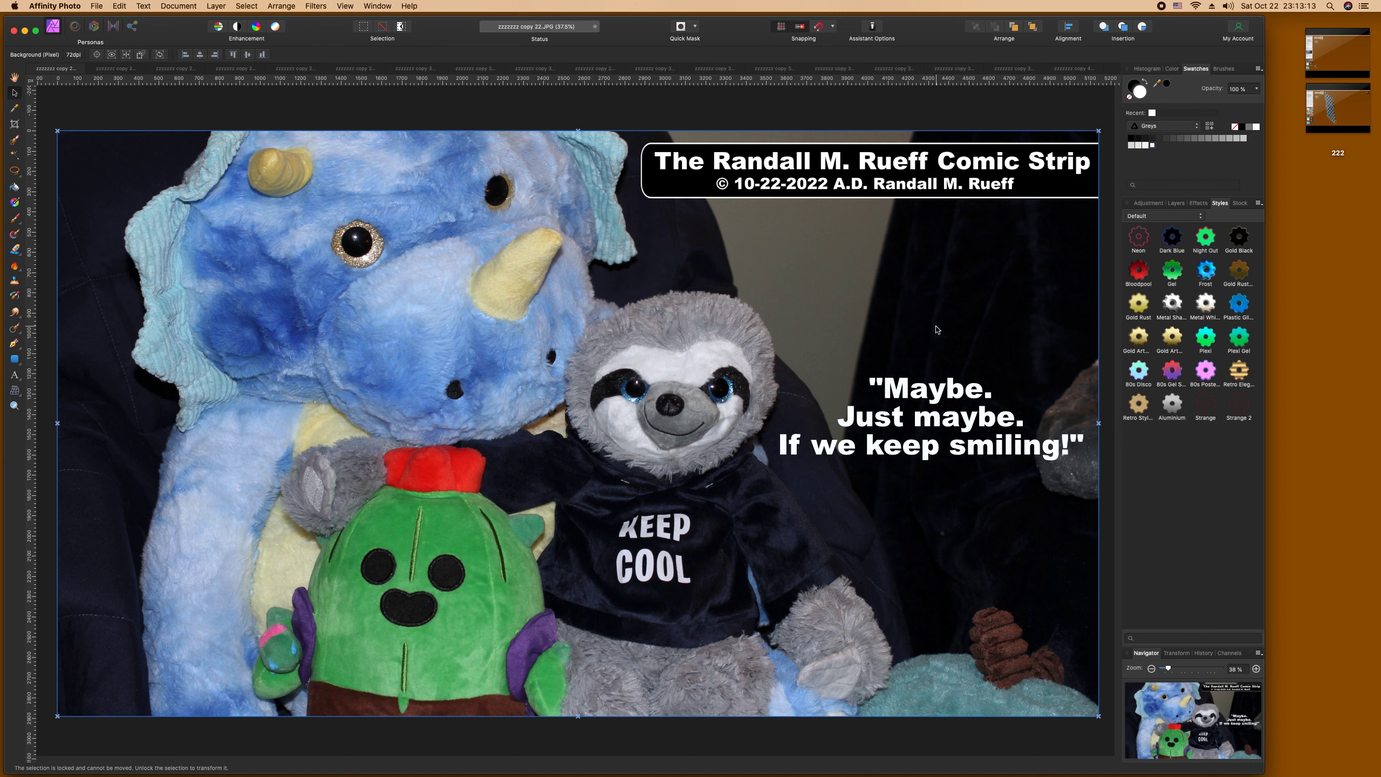
Step: Save the "Maybe" panel flattened, close its document, and close the window holding the remaining copies
key("super+s")
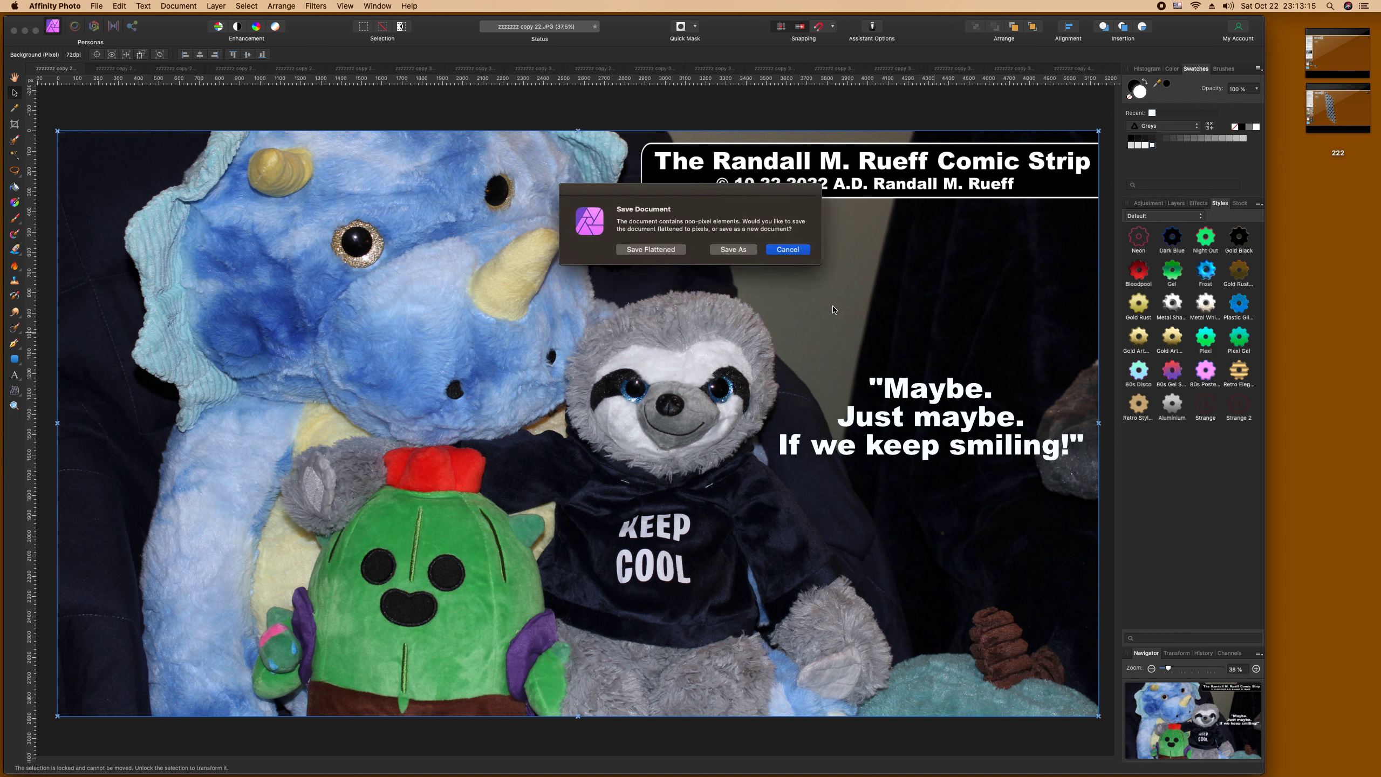
left_click(653, 252)
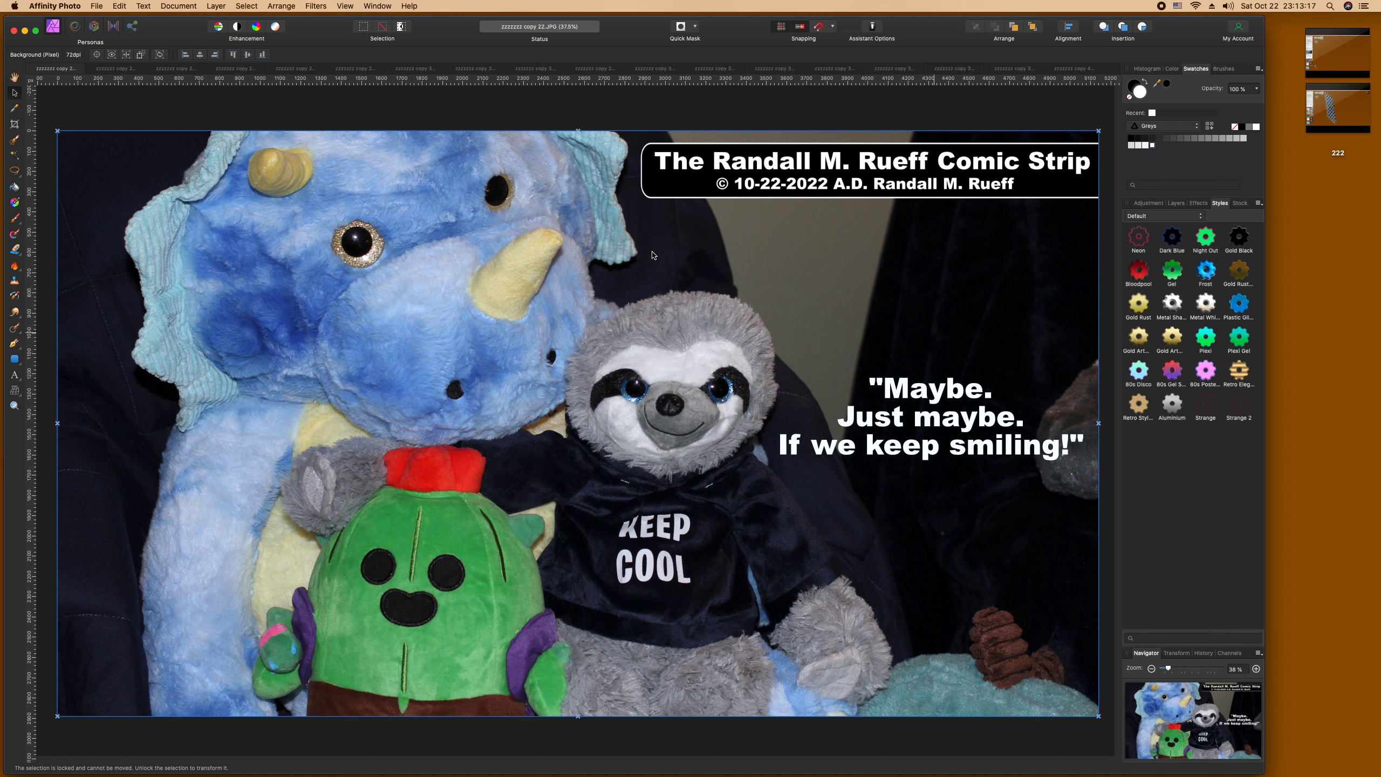
left_click(32, 69)
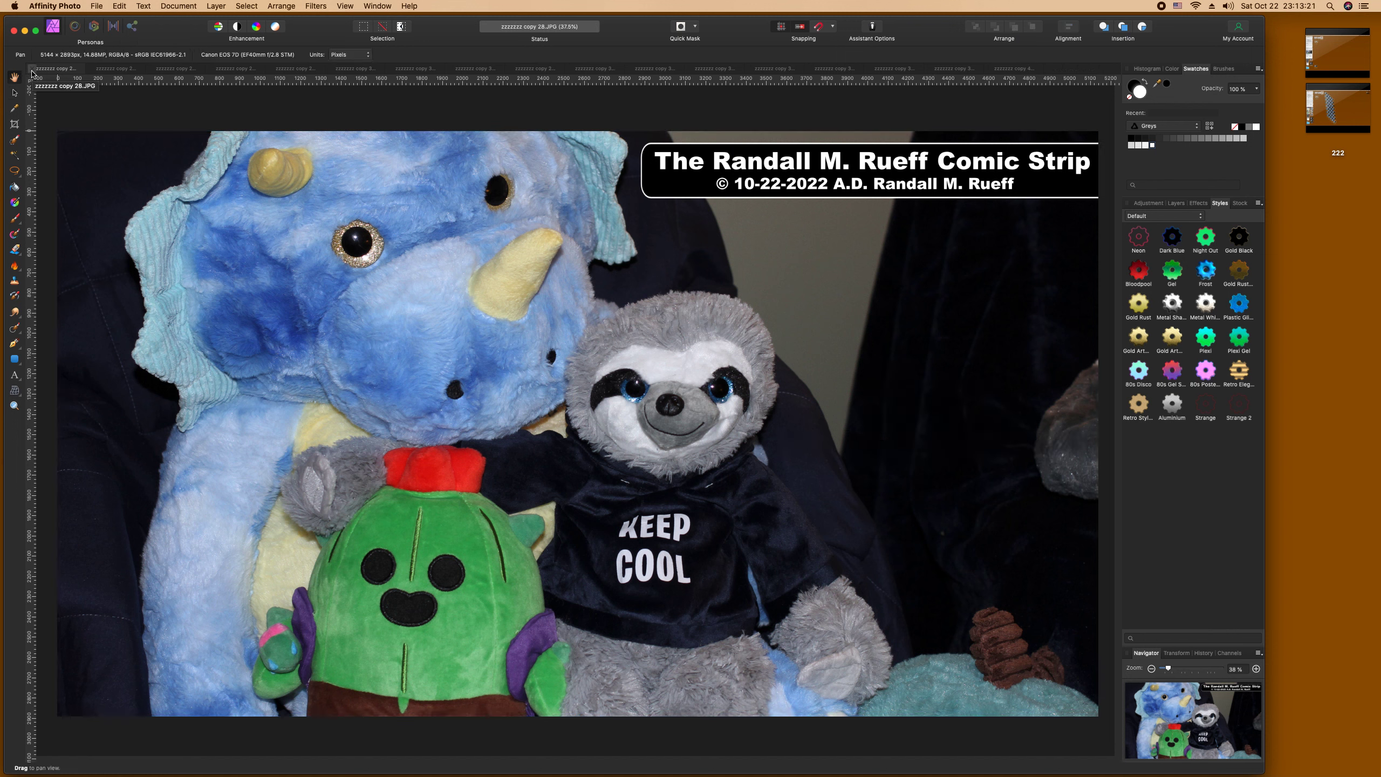
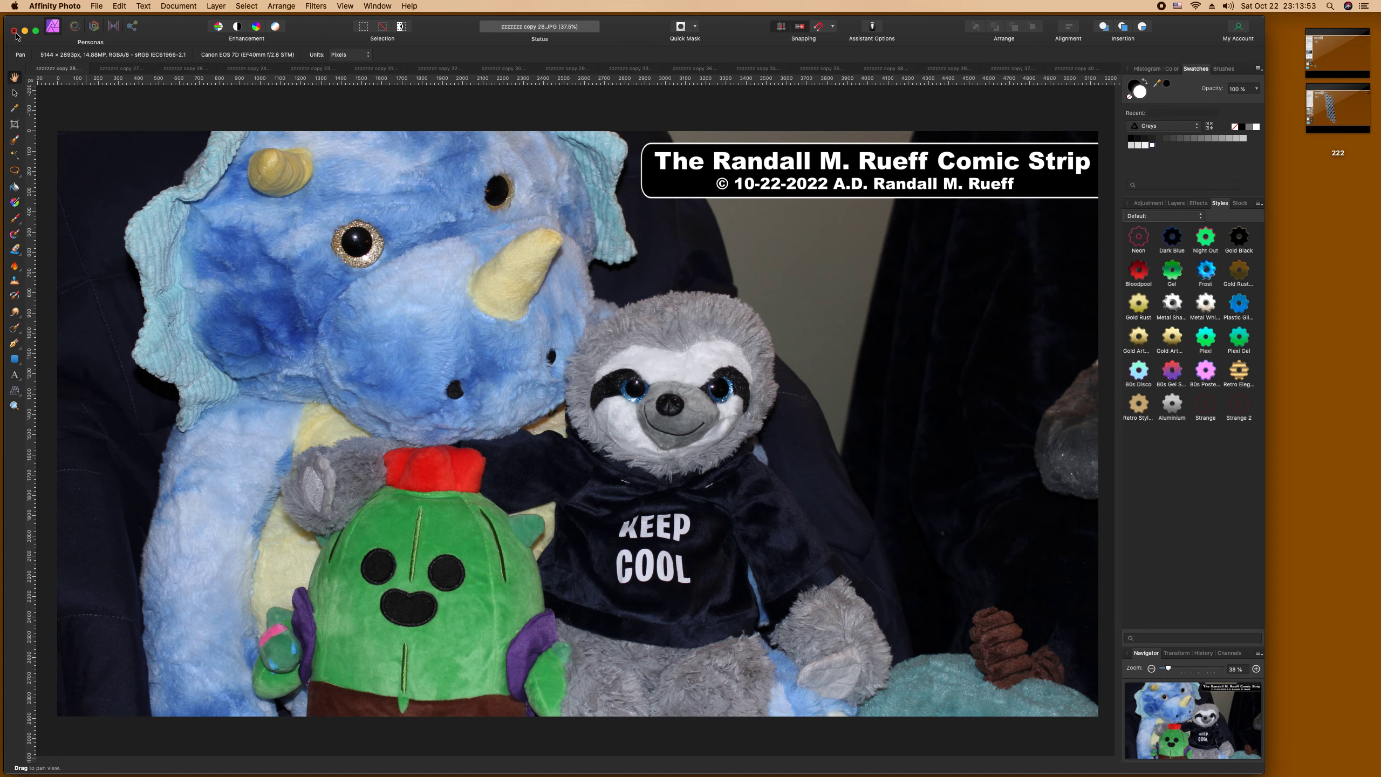
left_click(15, 32)
Step: Complete the desktop column of numbered panels by placing zzzzzzz copy 11.JPG and zzzzzzz copy 12.JPG below panel 8
left_click_drag(708, 48, 883, 607)
left_click_drag(808, 572, 891, 573)
left_click_drag(469, 215, 908, 651)
left_click_drag(469, 253, 852, 697)
Step: Start a second desktop column of panel files in the order copy 10, copy 13, copy 15, copy 14, copy 18
left_click_drag(574, 267, 779, 30)
left_click_drag(522, 255, 788, 98)
left_click_drag(554, 303, 788, 185)
left_click_drag(470, 278, 800, 264)
left_click_drag(561, 351, 764, 350)
Step: Continue the second column with copies 16, 21, 17, 19 and 20, and start a third column with copies 22 and 25
left_click_drag(500, 309, 799, 414)
left_click_drag(482, 350, 810, 493)
left_click_drag(502, 333, 772, 555)
left_click_drag(559, 373, 797, 636)
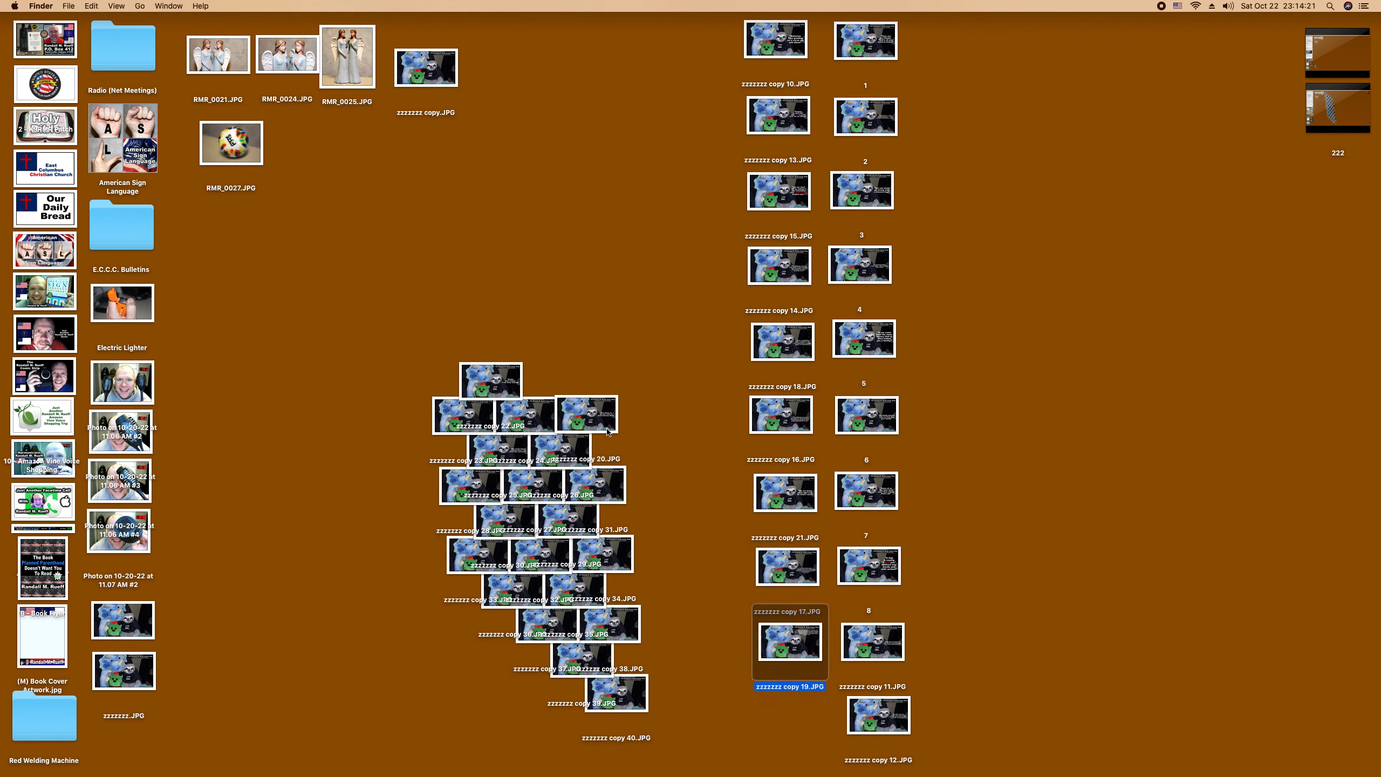
left_click_drag(604, 411, 810, 712)
left_click_drag(495, 378, 680, 49)
left_click_drag(512, 456, 709, 122)
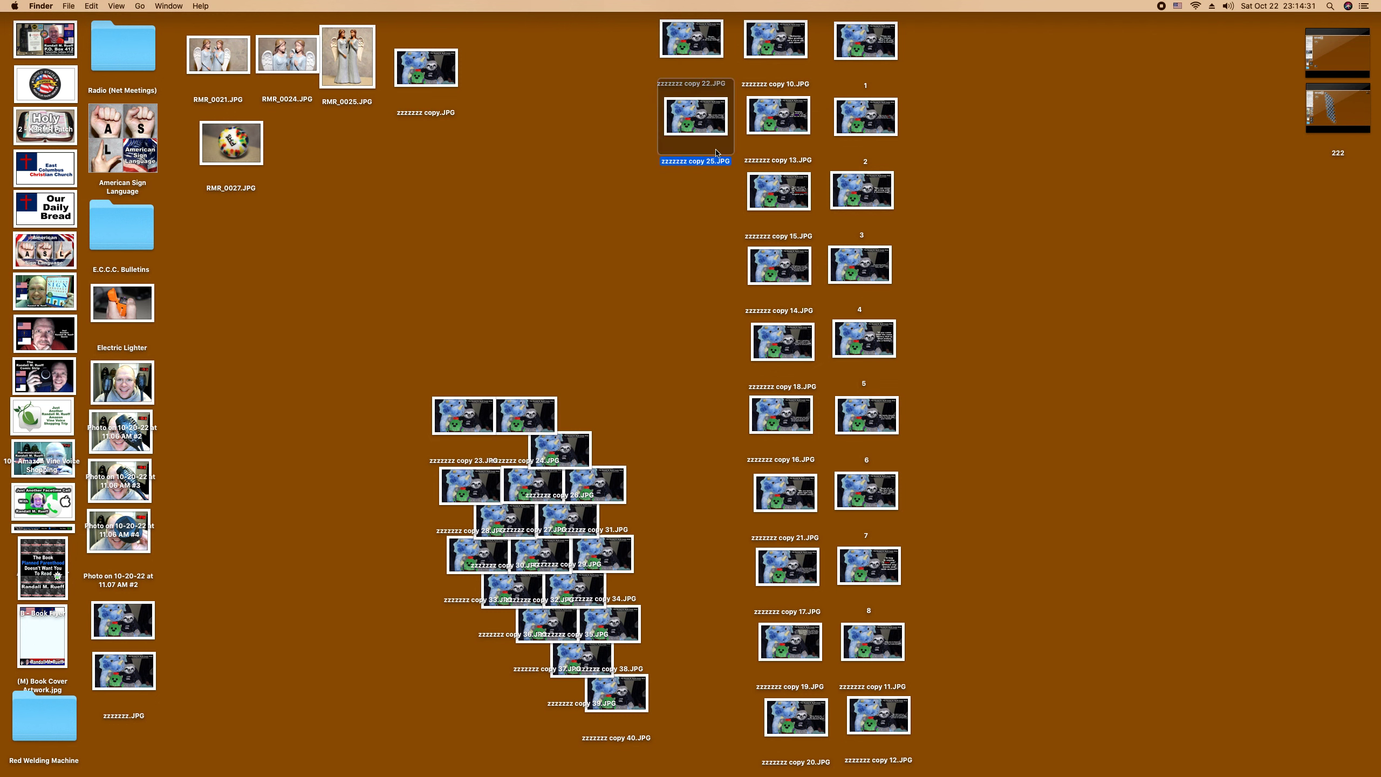
Step: Rename the file zzzzzzz copy 11.JPG as 9, without its extension
left_click(865, 687)
left_click(871, 687)
type("9")
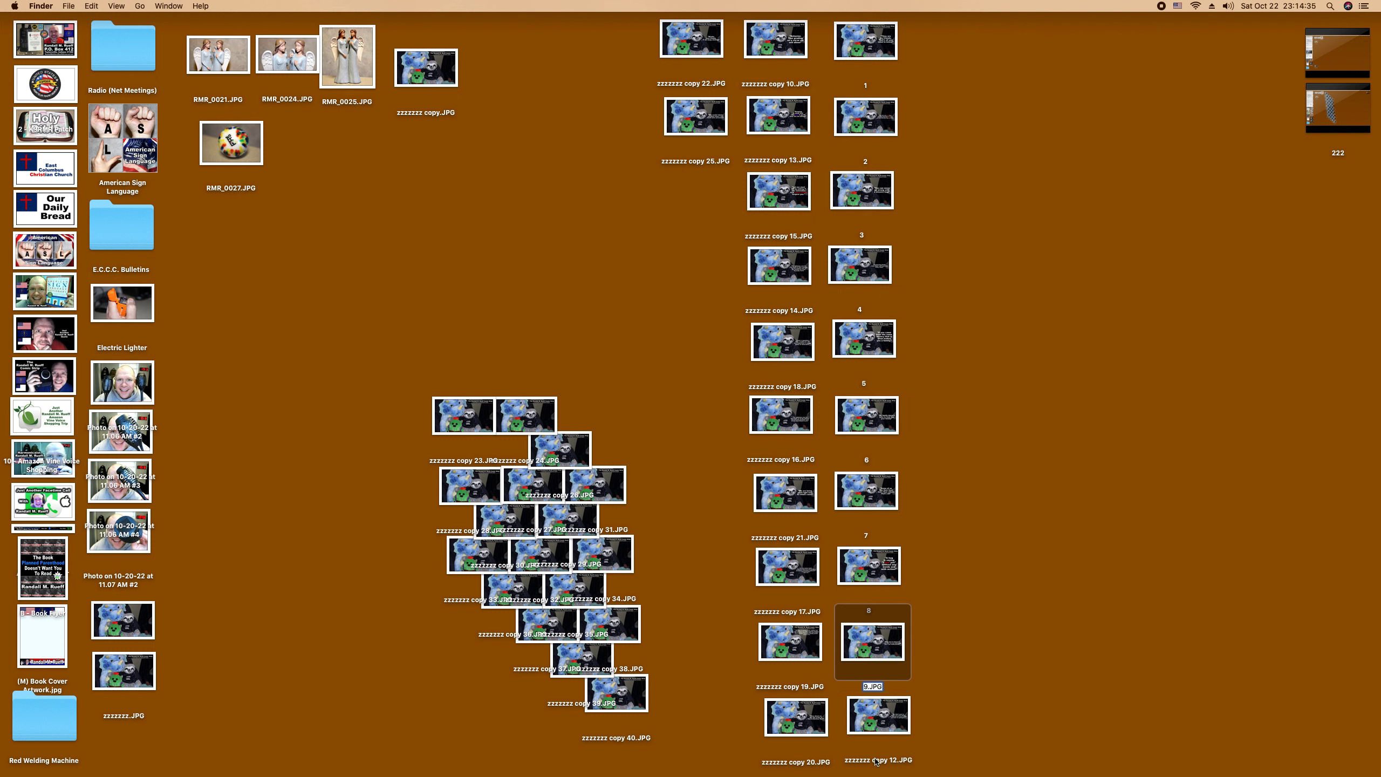
left_click(875, 762)
left_click(871, 671)
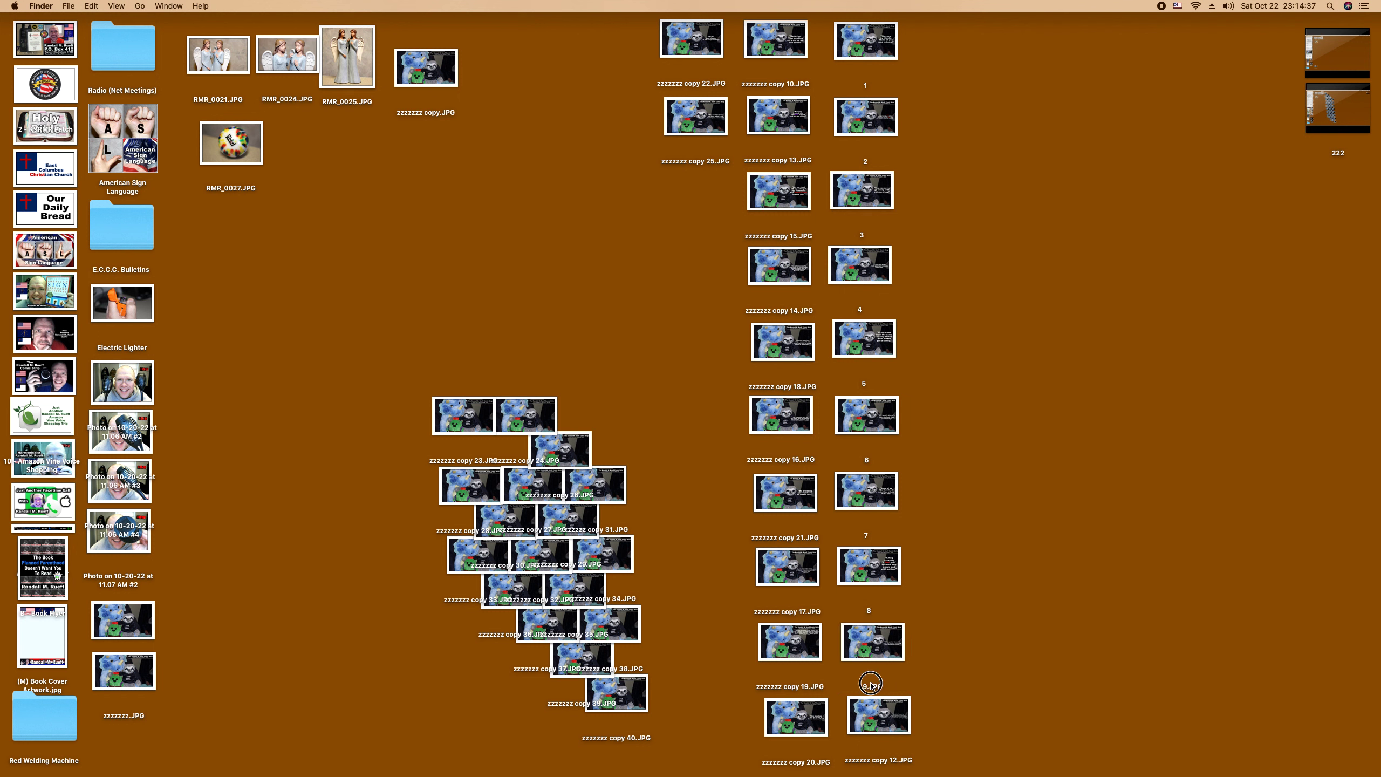
left_click(872, 687)
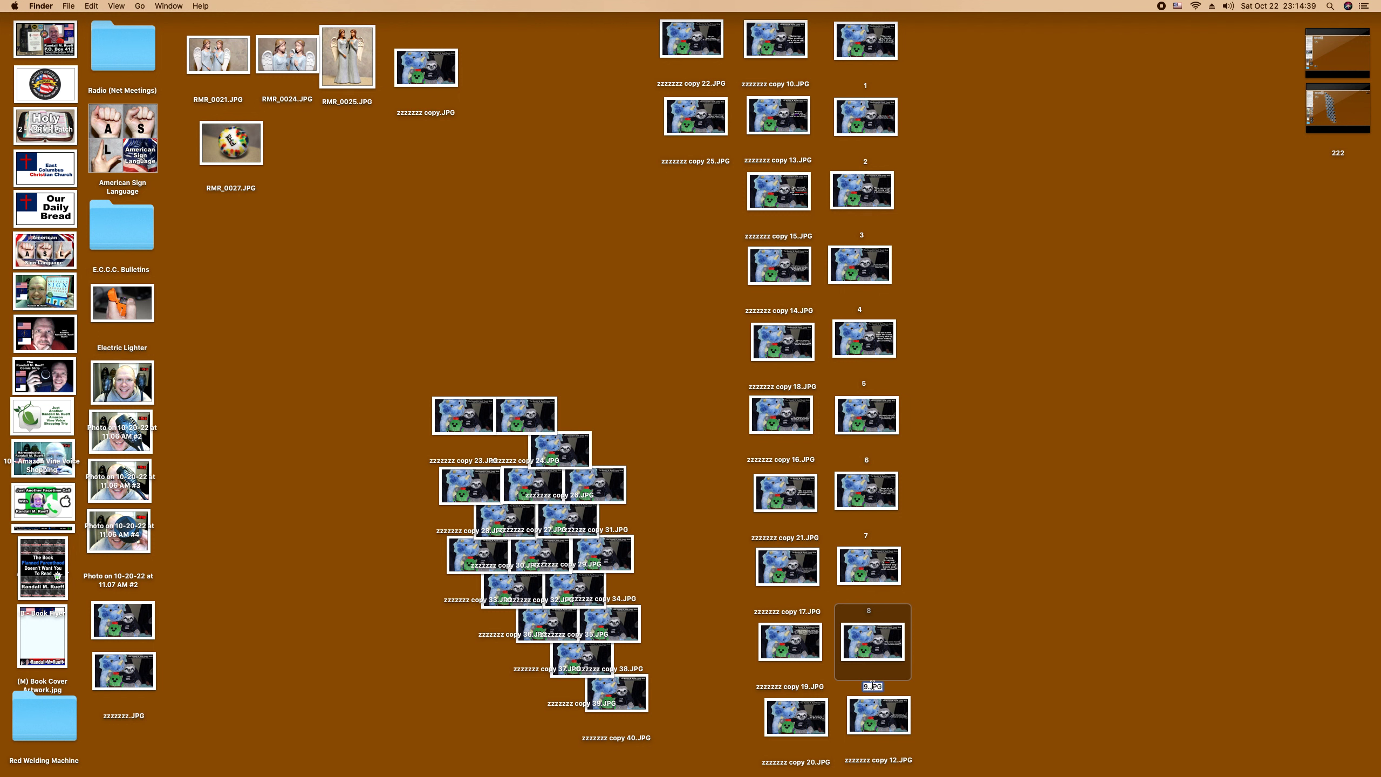
Step: Rename zzzzzzz copy 12.JPG as 10 and zzzzzzz copy 10.JPG as 11
left_click(882, 764)
left_click(872, 761)
type("10")
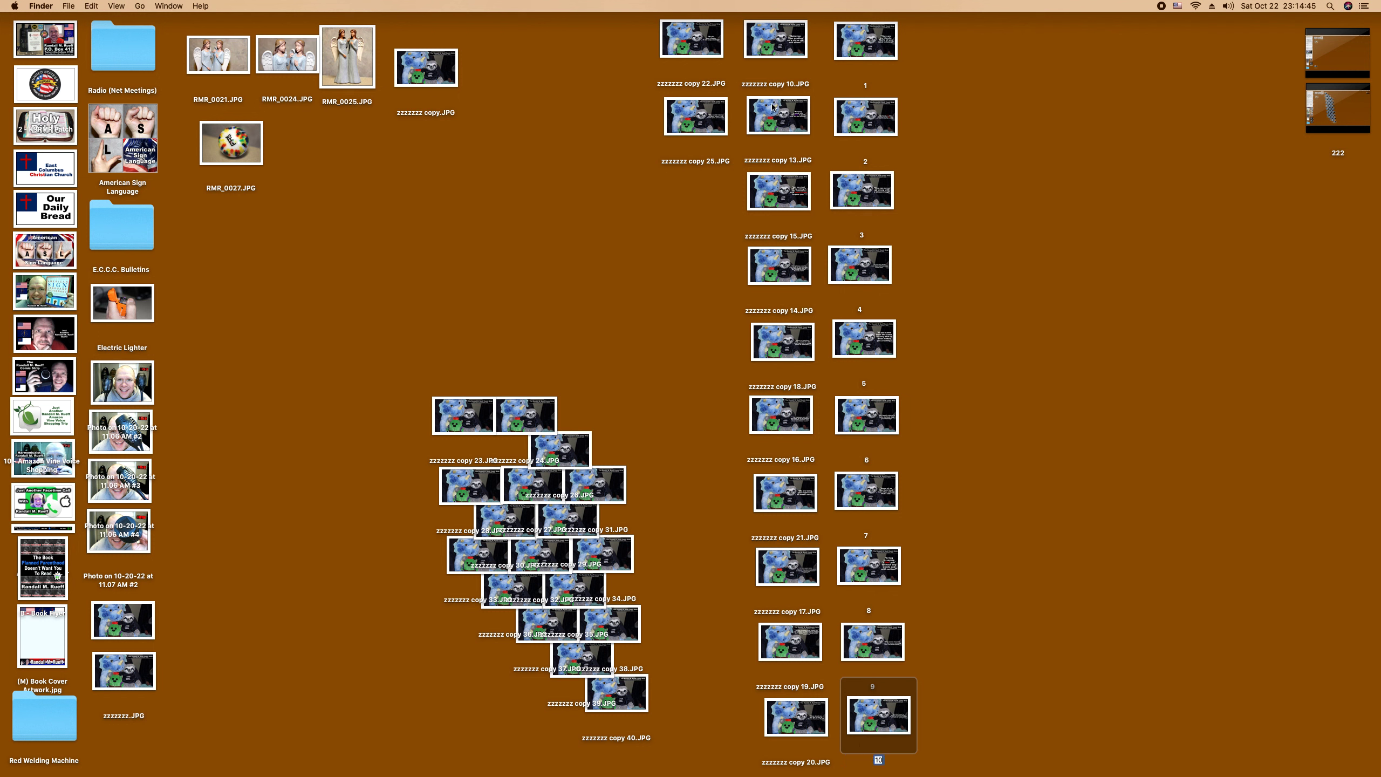
left_click(776, 84)
left_click(776, 83)
type("11")
key("Return")
Step: Rename zzzzzzz copy 13.JPG as 12 and zzzzzzz copy 15.JPG as 13
left_click(775, 160)
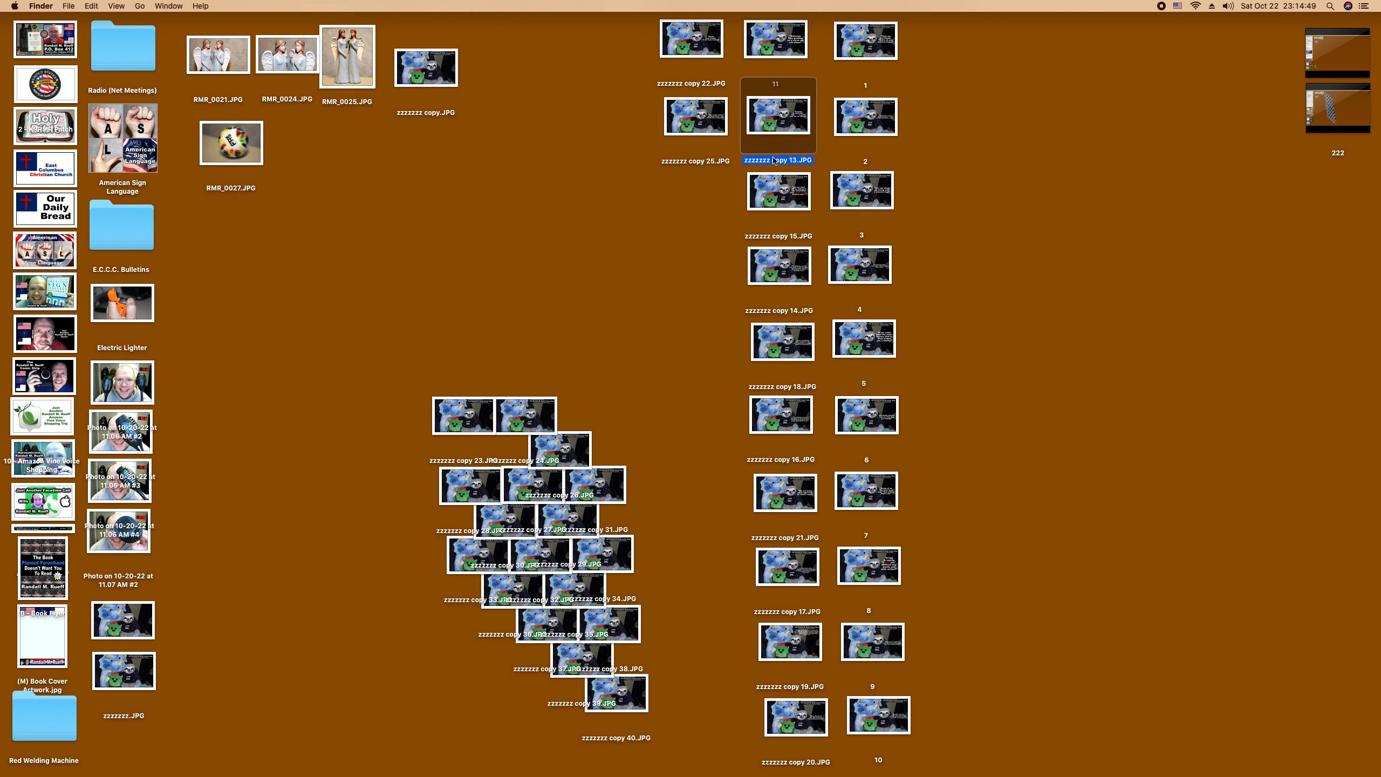
left_click(773, 159)
type("12")
key("Return")
left_click(778, 241)
left_click(779, 238)
type("13")
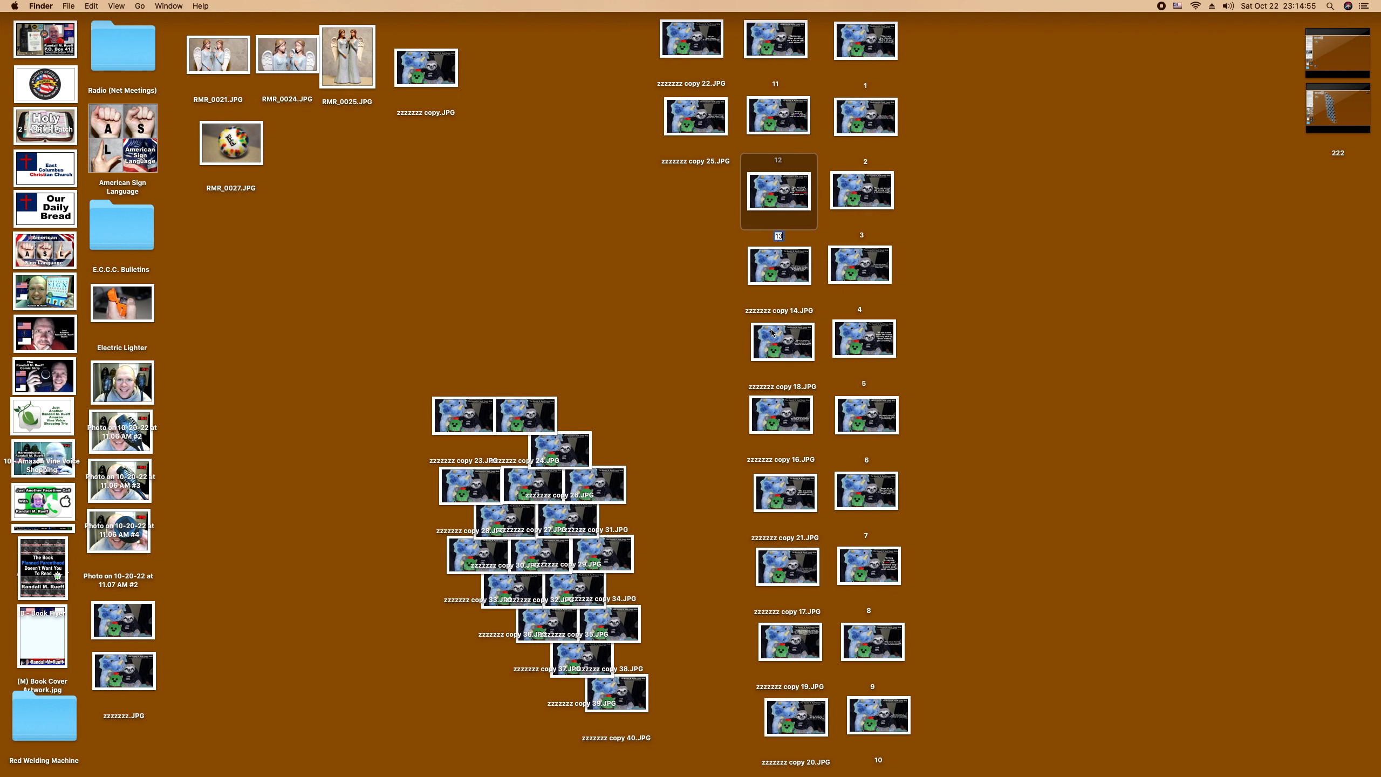
Step: Rename zzzzzzz copy 14.JPG as 14 and zzzzzzz copy 18.JPG as 15
left_click(776, 312)
left_click(778, 310)
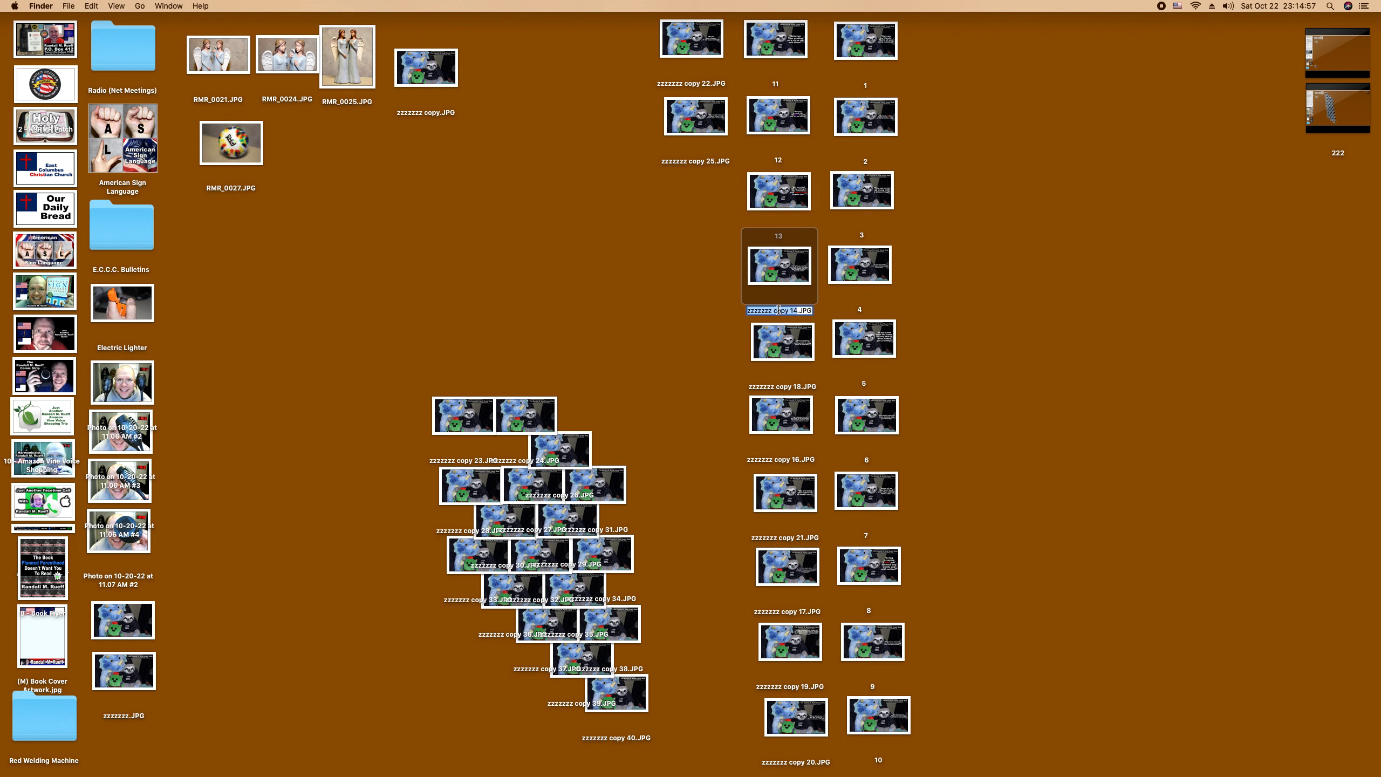
type("14")
left_click(783, 387)
left_click(784, 387)
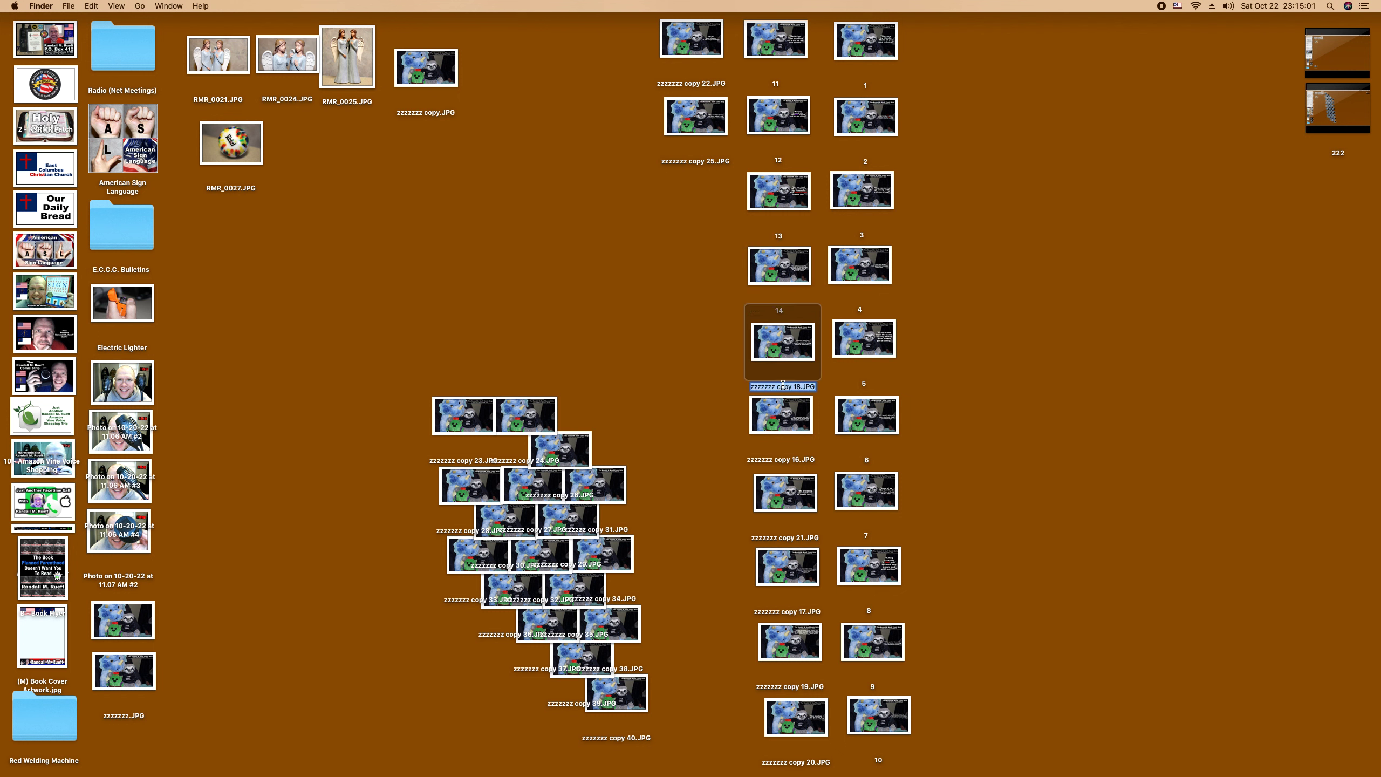
key("super+v")
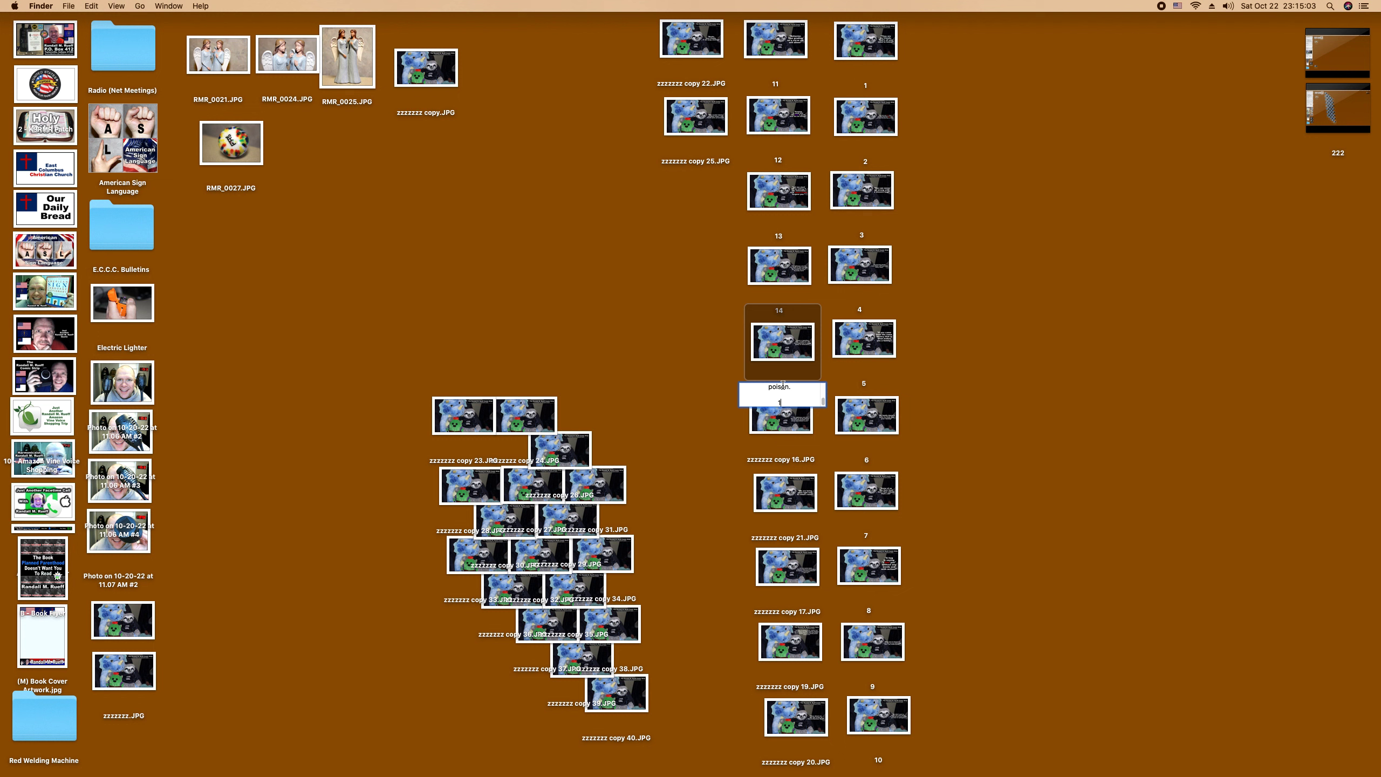
key("Return")
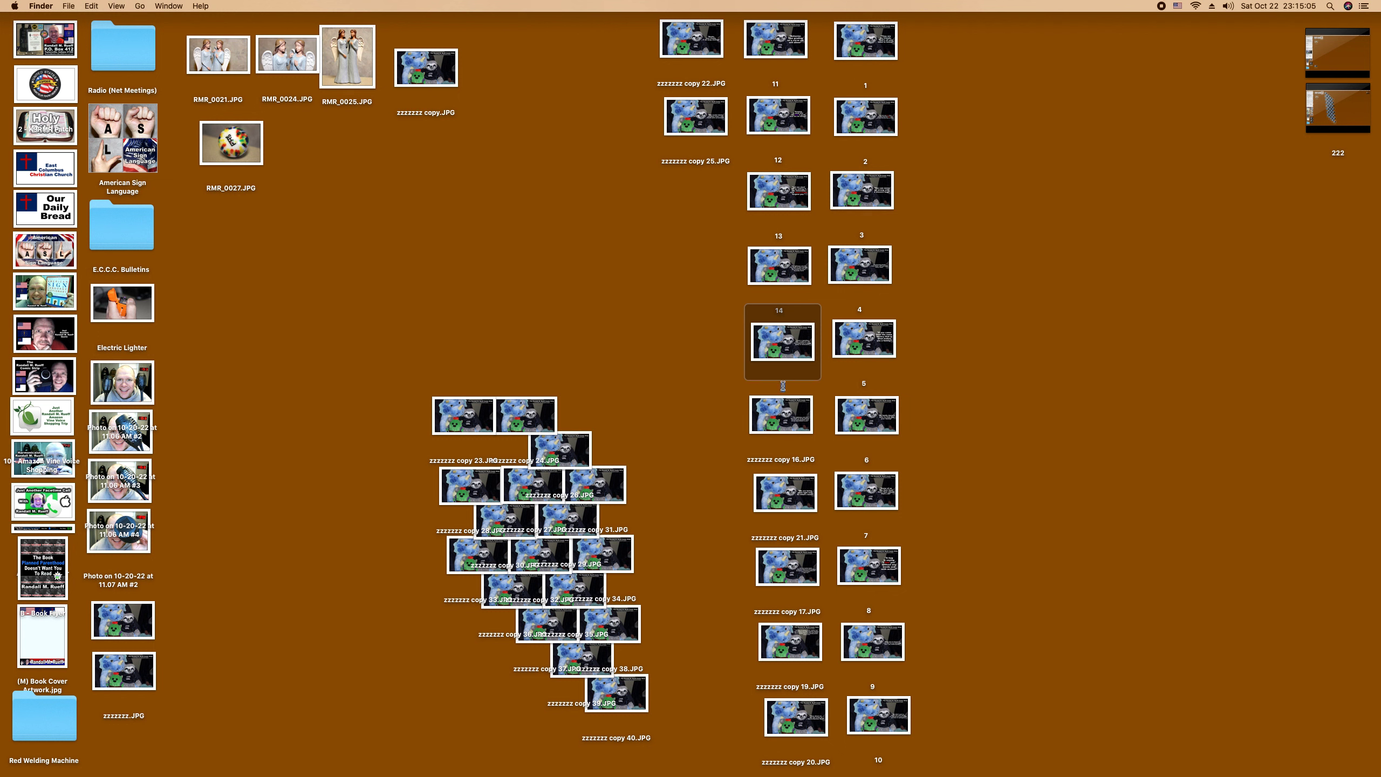
left_click(783, 385)
Step: Rename zzzzzzz copy 16.JPG as 16 and zzzzzzz copy 21.JPG as 17
left_click(783, 459)
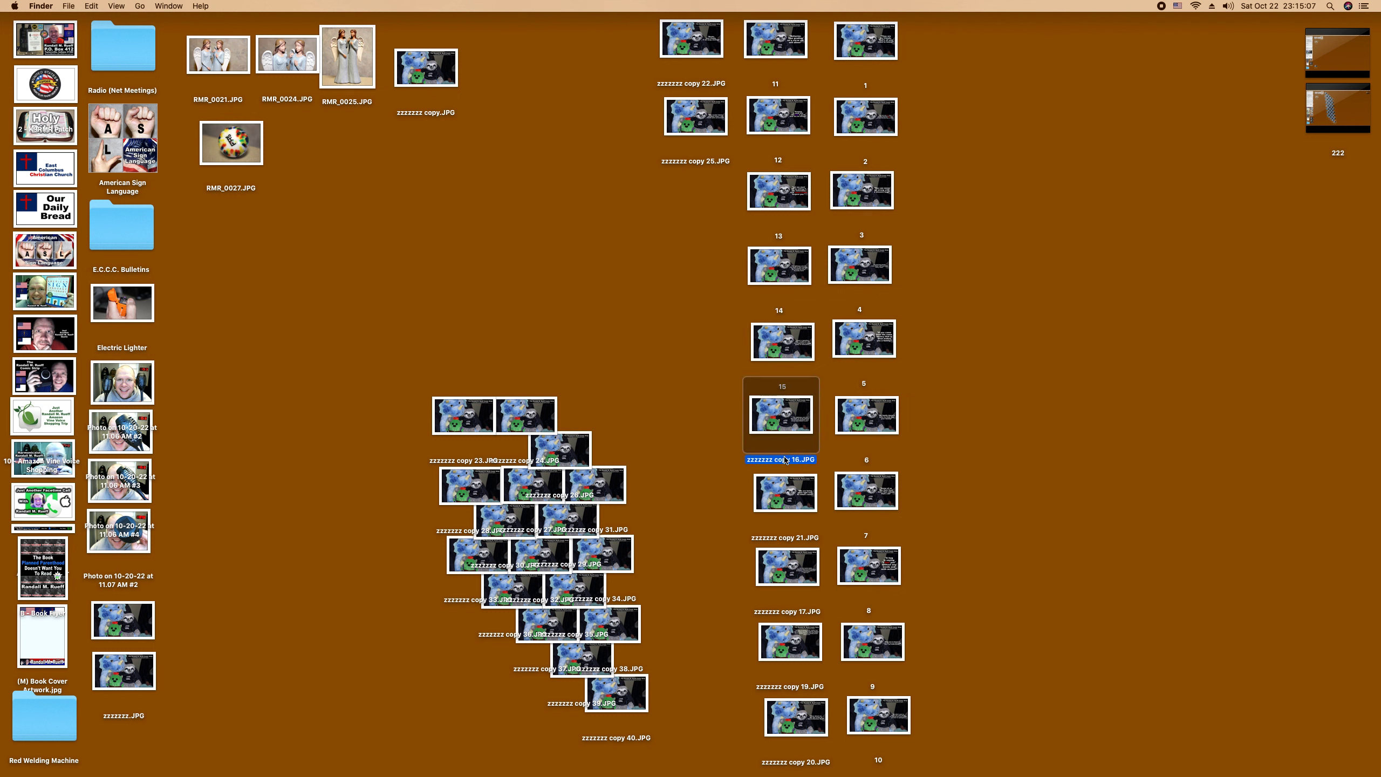
left_click(783, 459)
type("16")
left_click(785, 538)
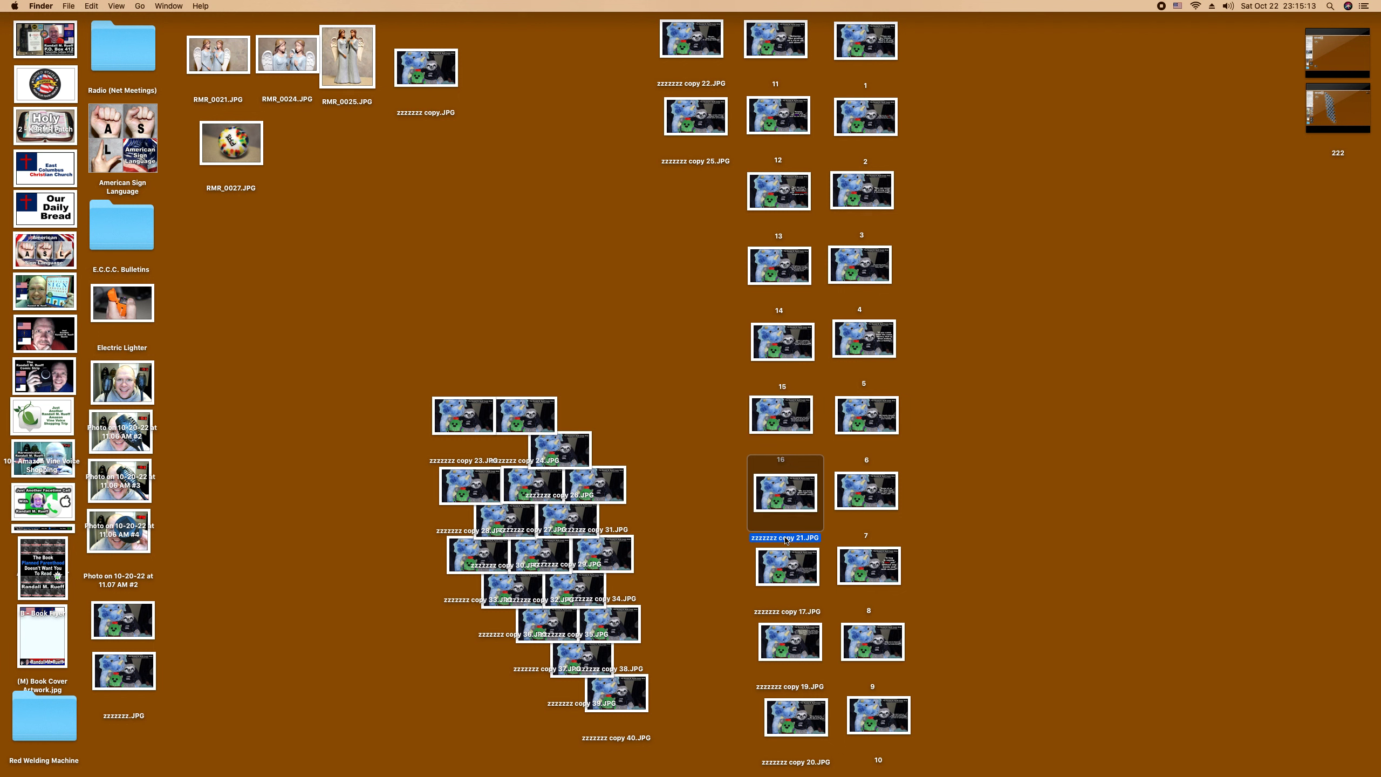
left_click(786, 538)
type("17")
Step: Rename zzzzzzz copy 17.JPG as 18 and zzzzzzz copy 19.JPG as 19
left_click(789, 612)
left_click(792, 612)
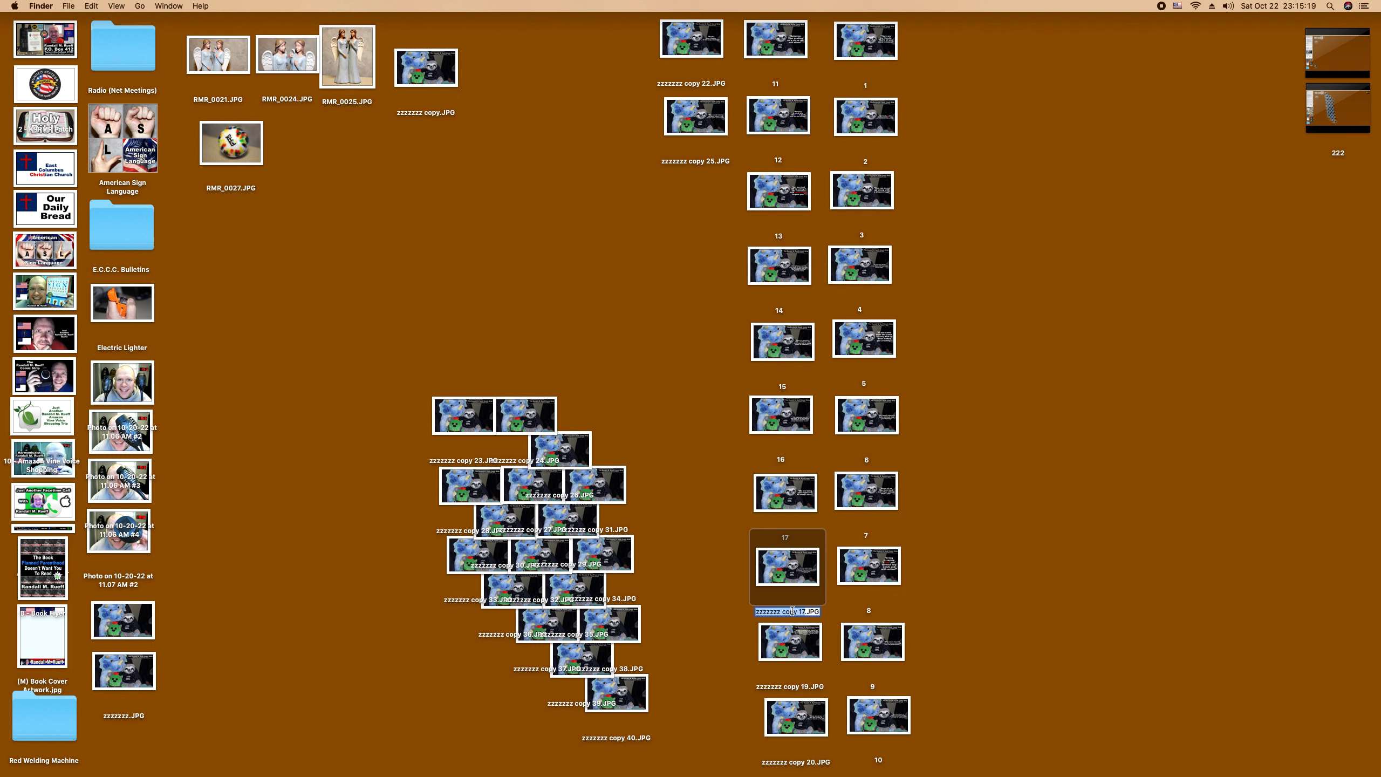
type("18")
left_click(789, 688)
left_click(789, 687)
type("19")
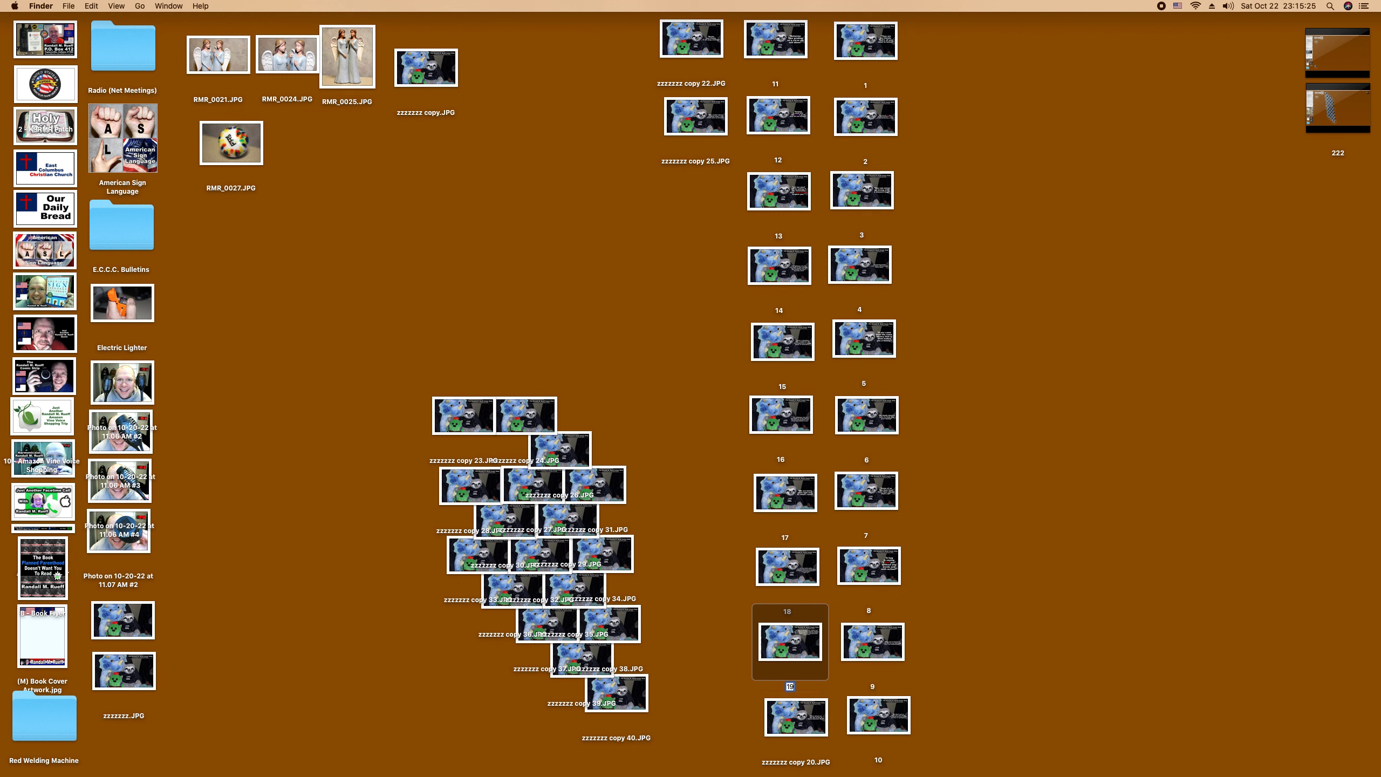
Step: Rename zzzzzzz copy 20.JPG as 20 and zzzzzzz copy 22.JPG as 21
left_click(801, 715)
left_click(791, 761)
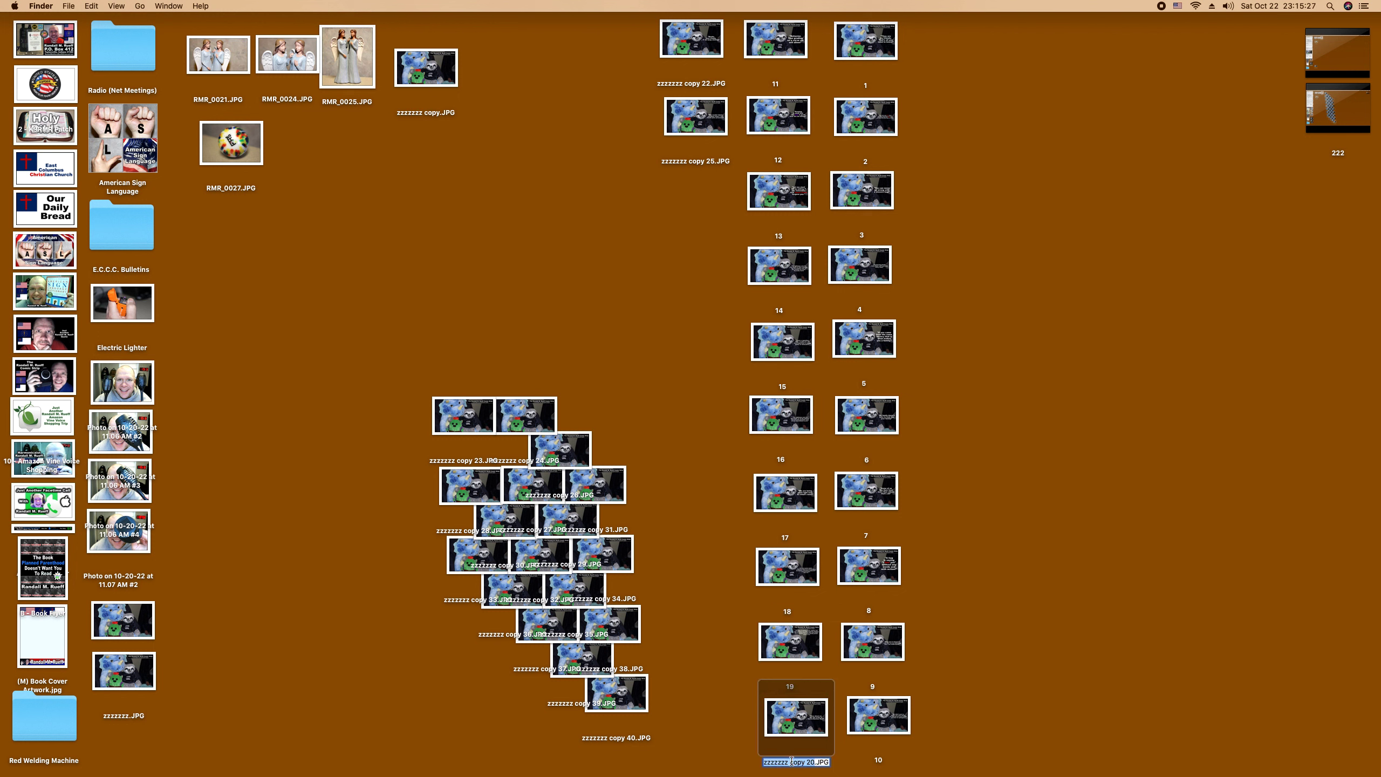
type("20")
left_click(701, 84)
left_click(700, 83)
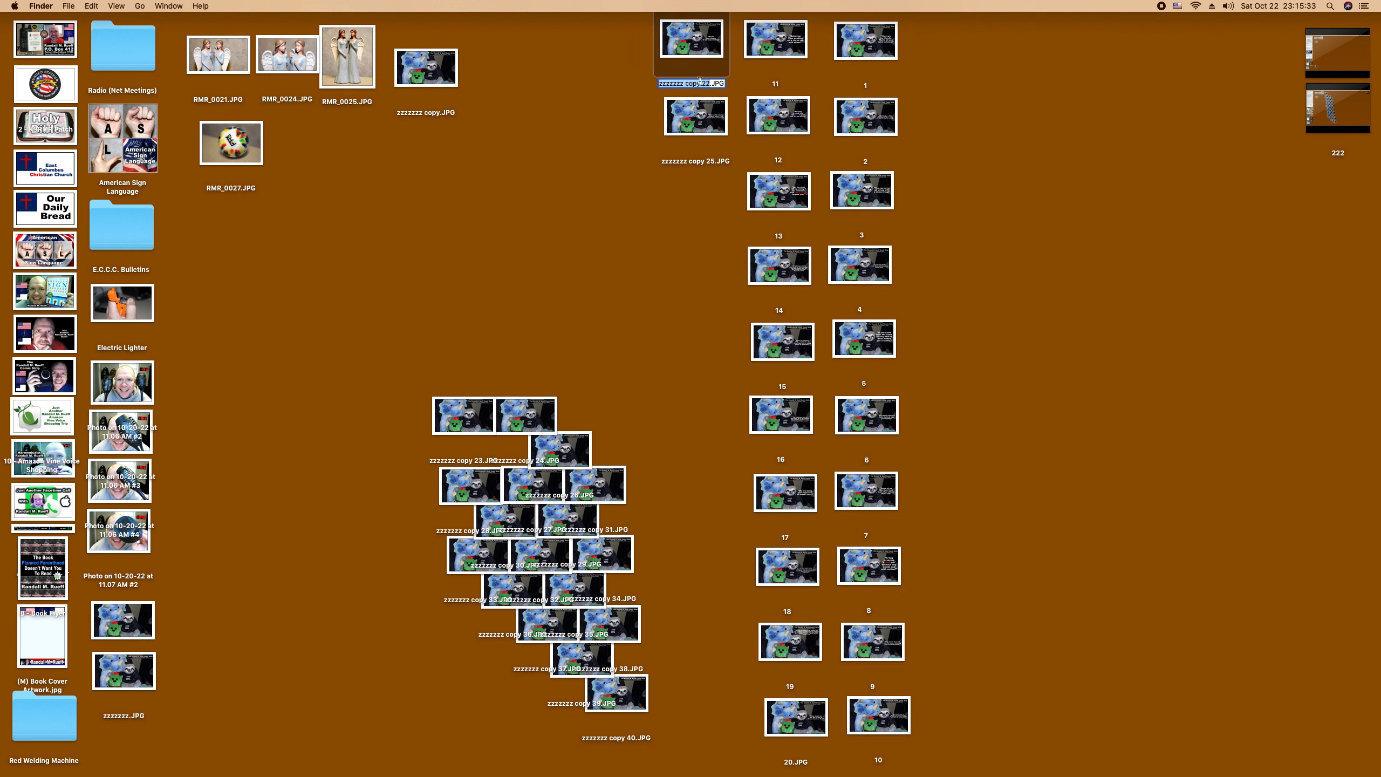
type("21")
Step: Rename zzzzzzz copy 25.JPG, the last file in the third column, as 22
left_click(701, 160)
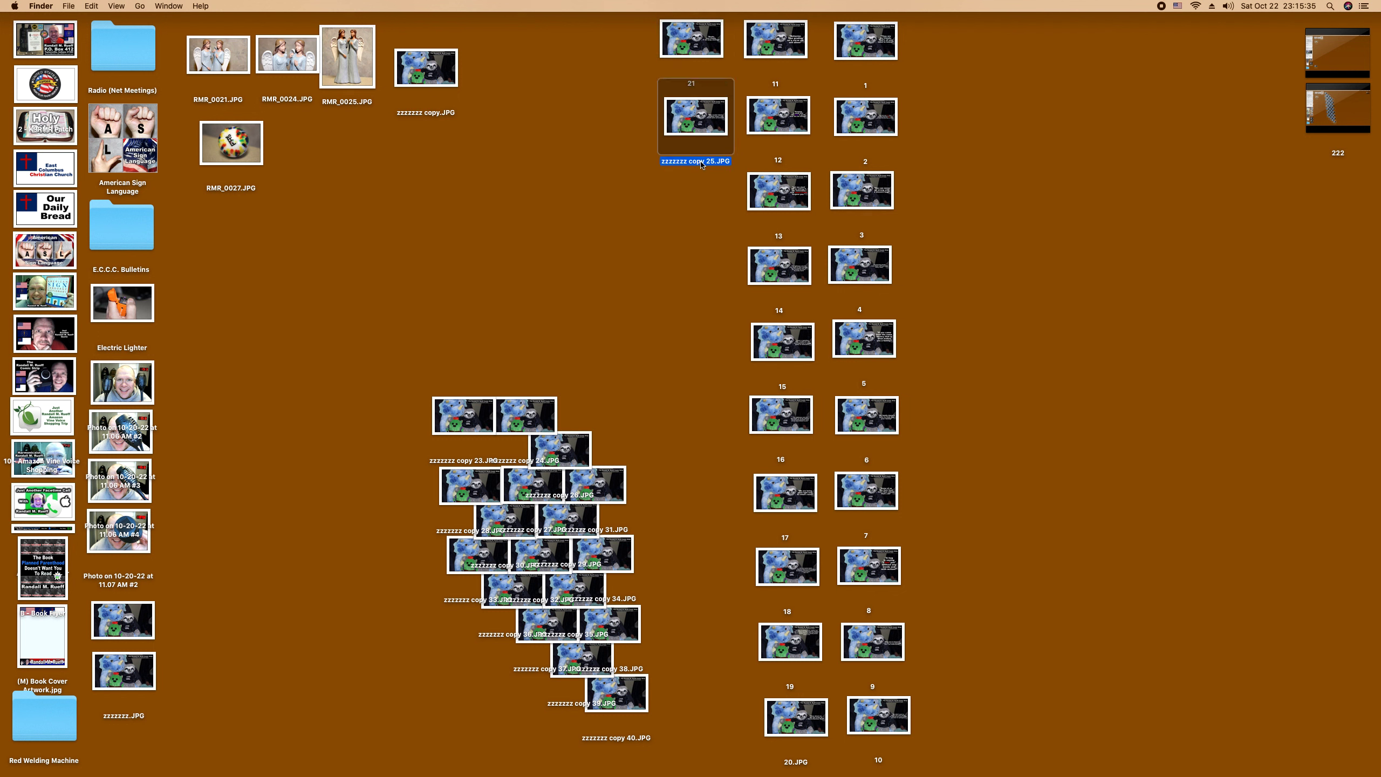
left_click(700, 162)
type("22")
left_click(679, 204)
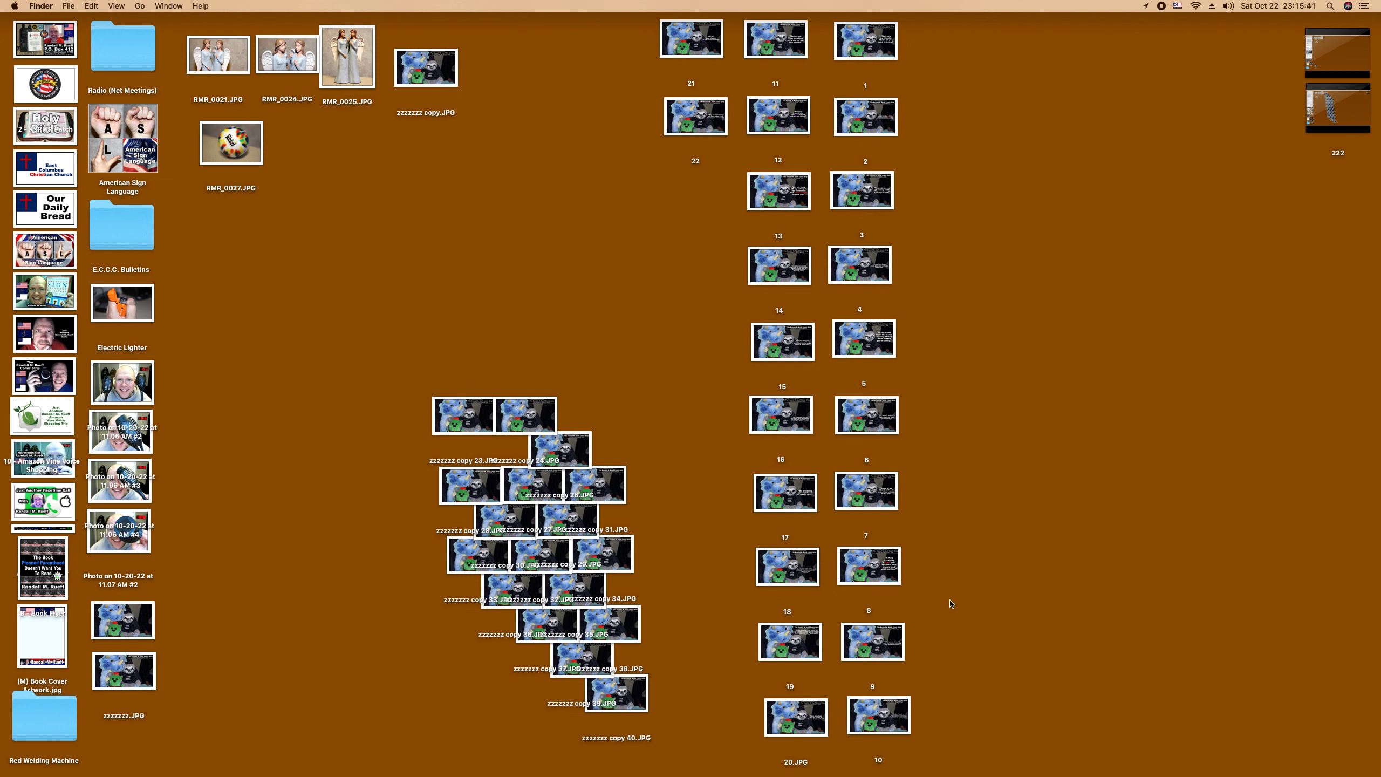
Step: Lock all the numbered panel files from 1 to 22 together through their shared file info
left_click_drag(943, 724, 688, 41)
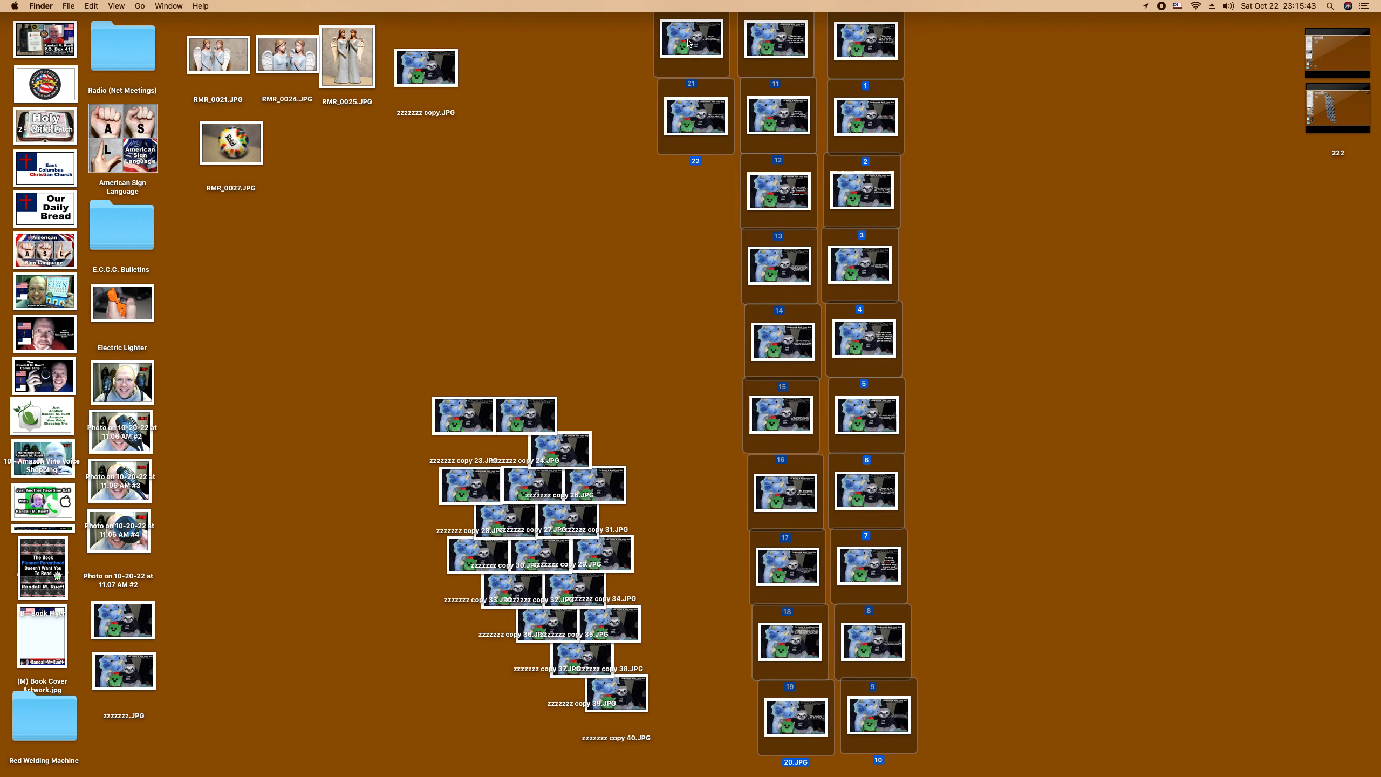
key("ctrl+super+i")
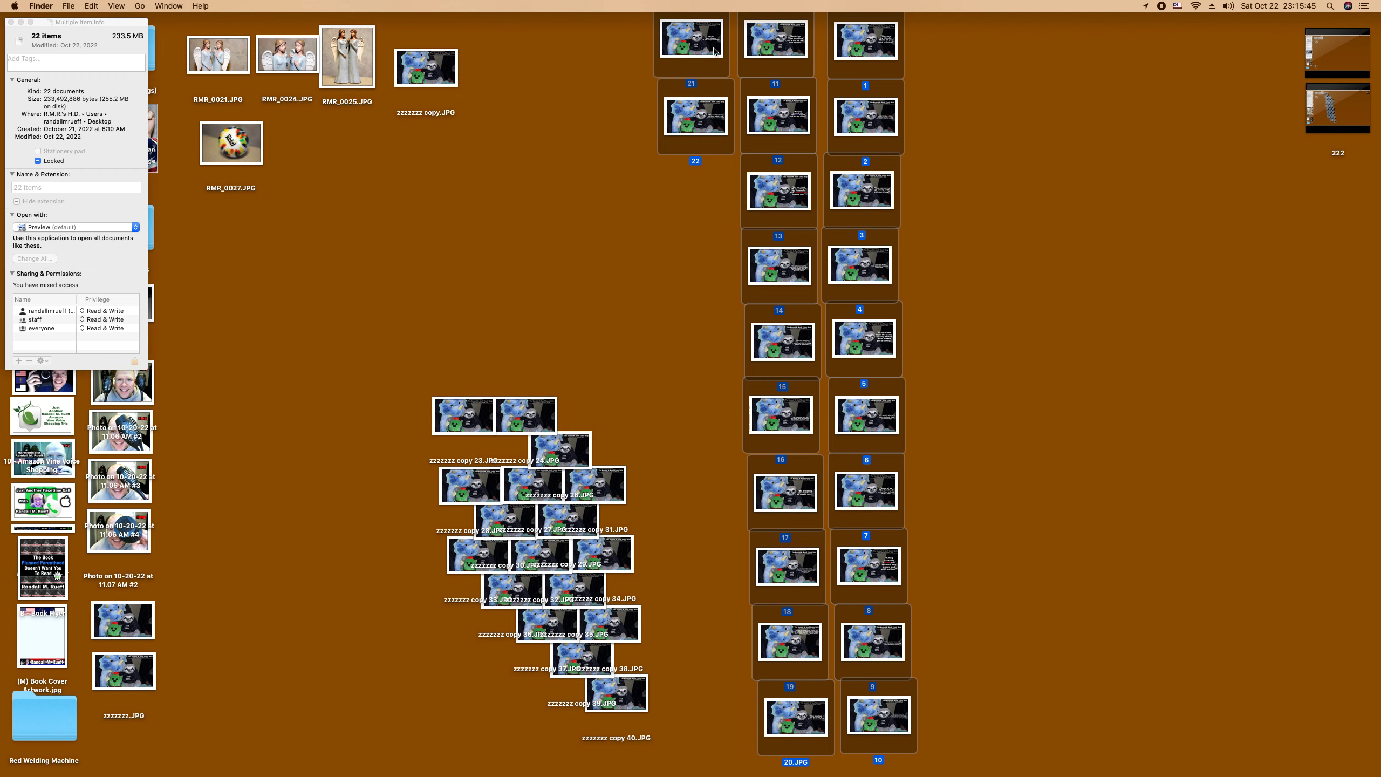
left_click(38, 160)
left_click(12, 22)
left_click(538, 259)
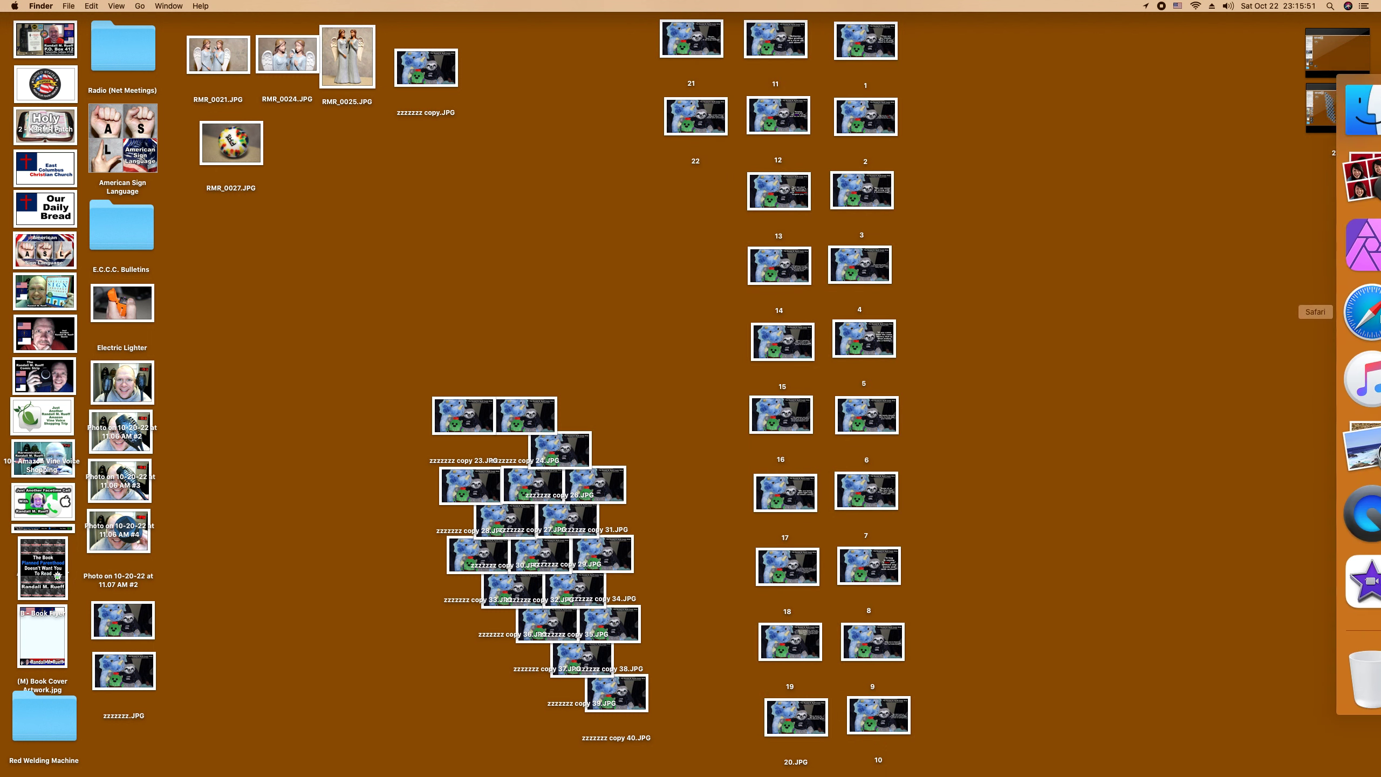
Step: Switch to Affinity Photo and open zzzzzzz copy 23.JPG and zzzzzzz copy 24.JPG from the Desktop
left_click(1343, 245)
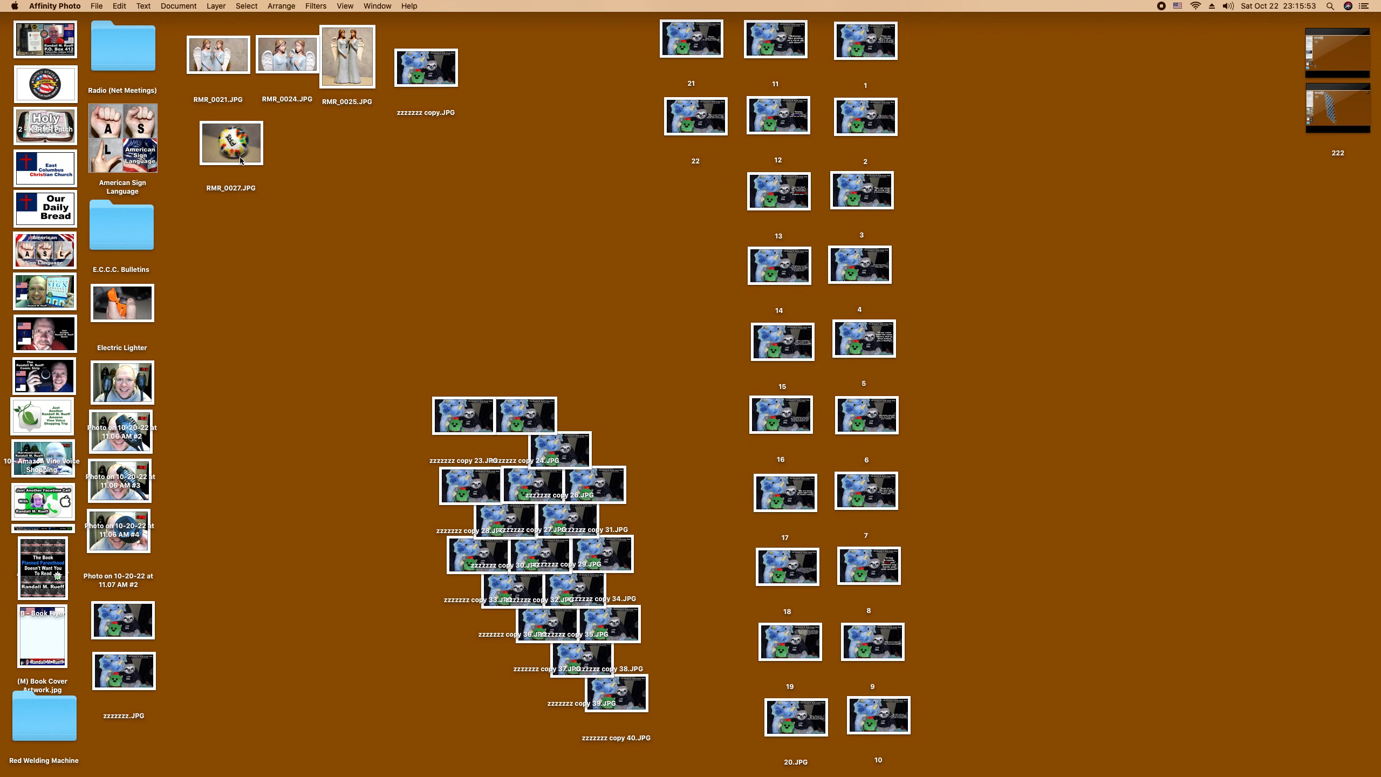
left_click(96, 5)
left_click(102, 114)
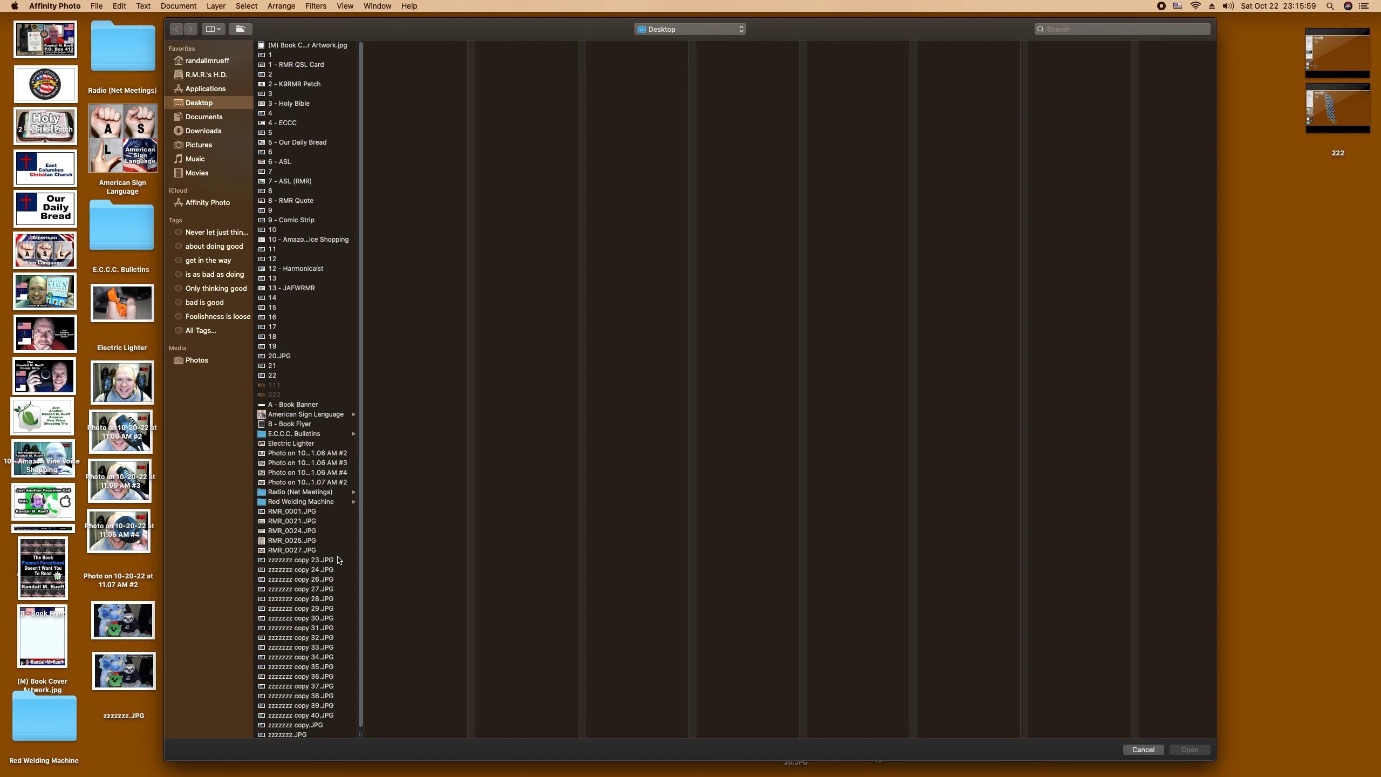
left_click(338, 559)
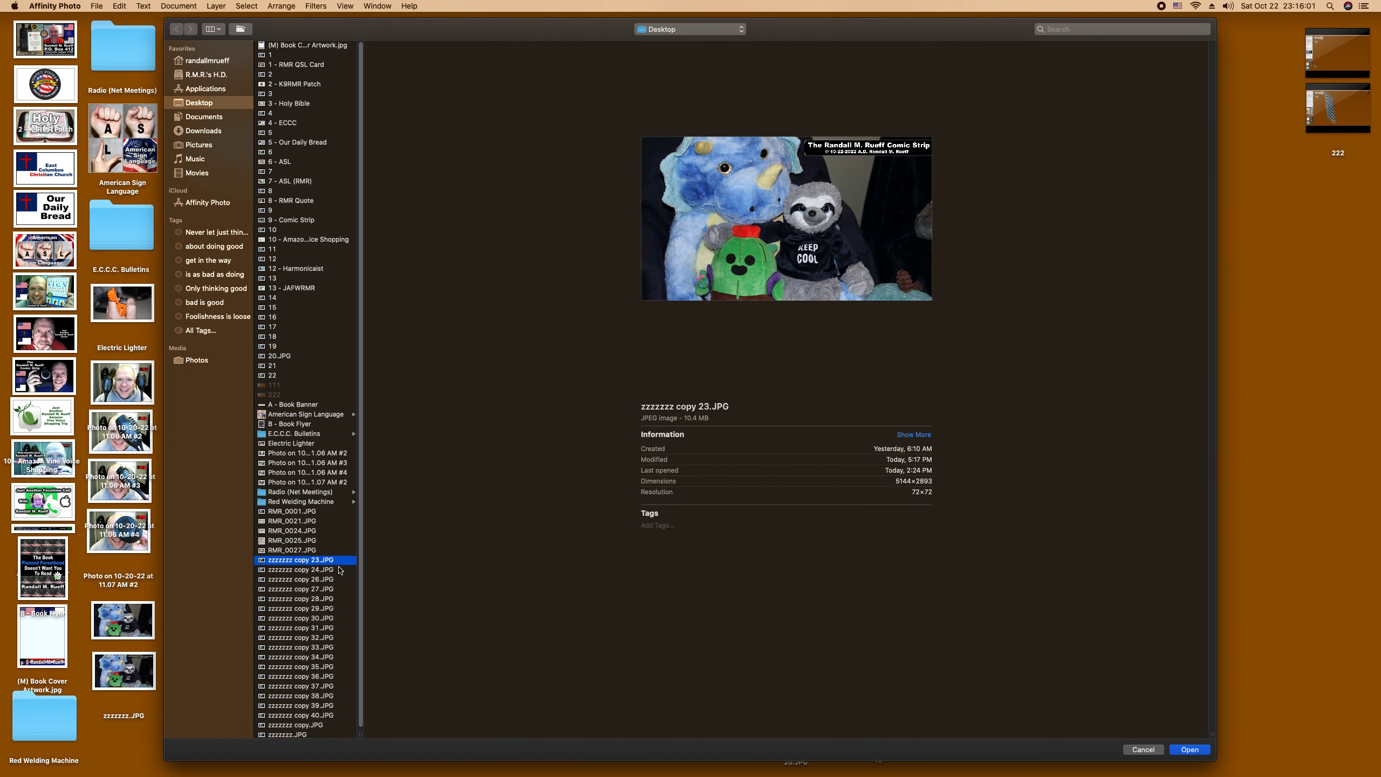
double_click(339, 570)
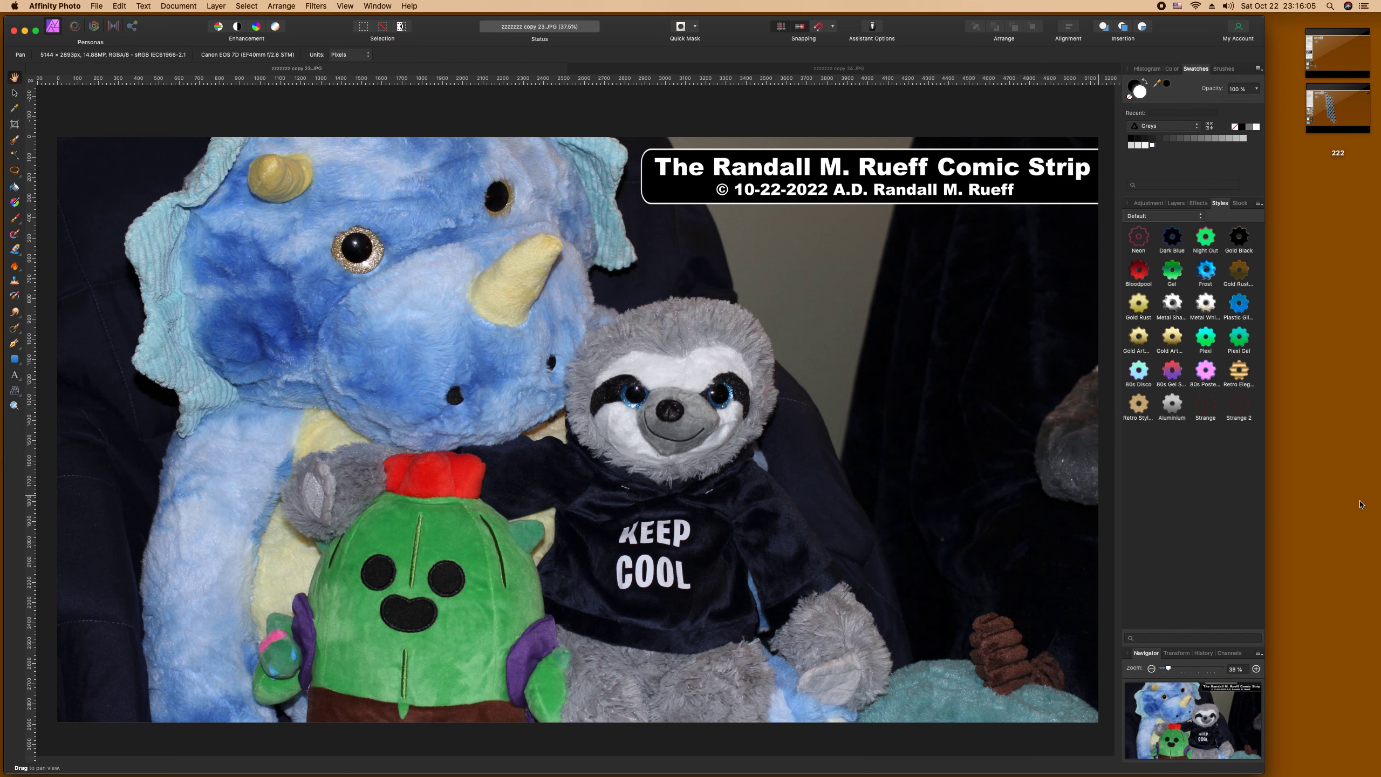
Step: Switch to Bible Gateway in Safari and search the New International Version for "friends"
left_click(1344, 312)
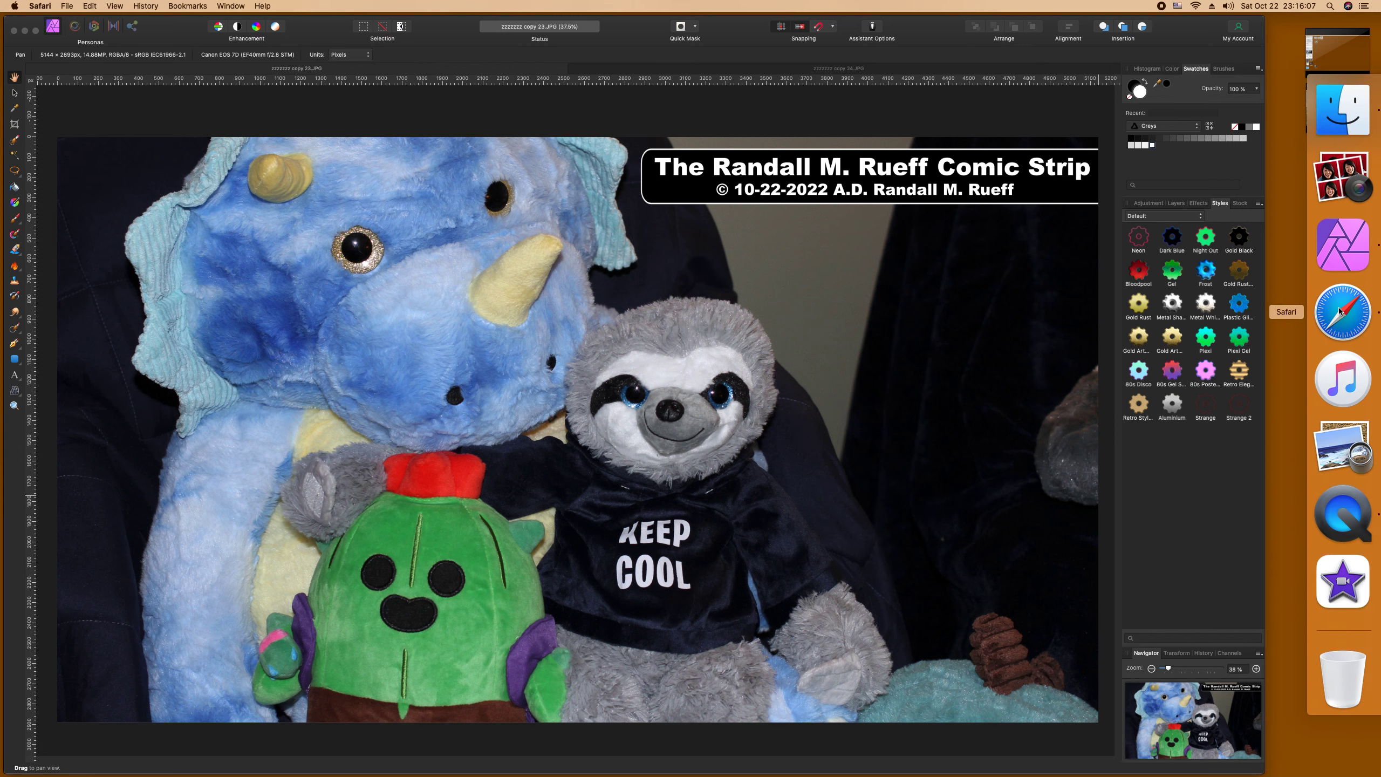
left_click(728, 447)
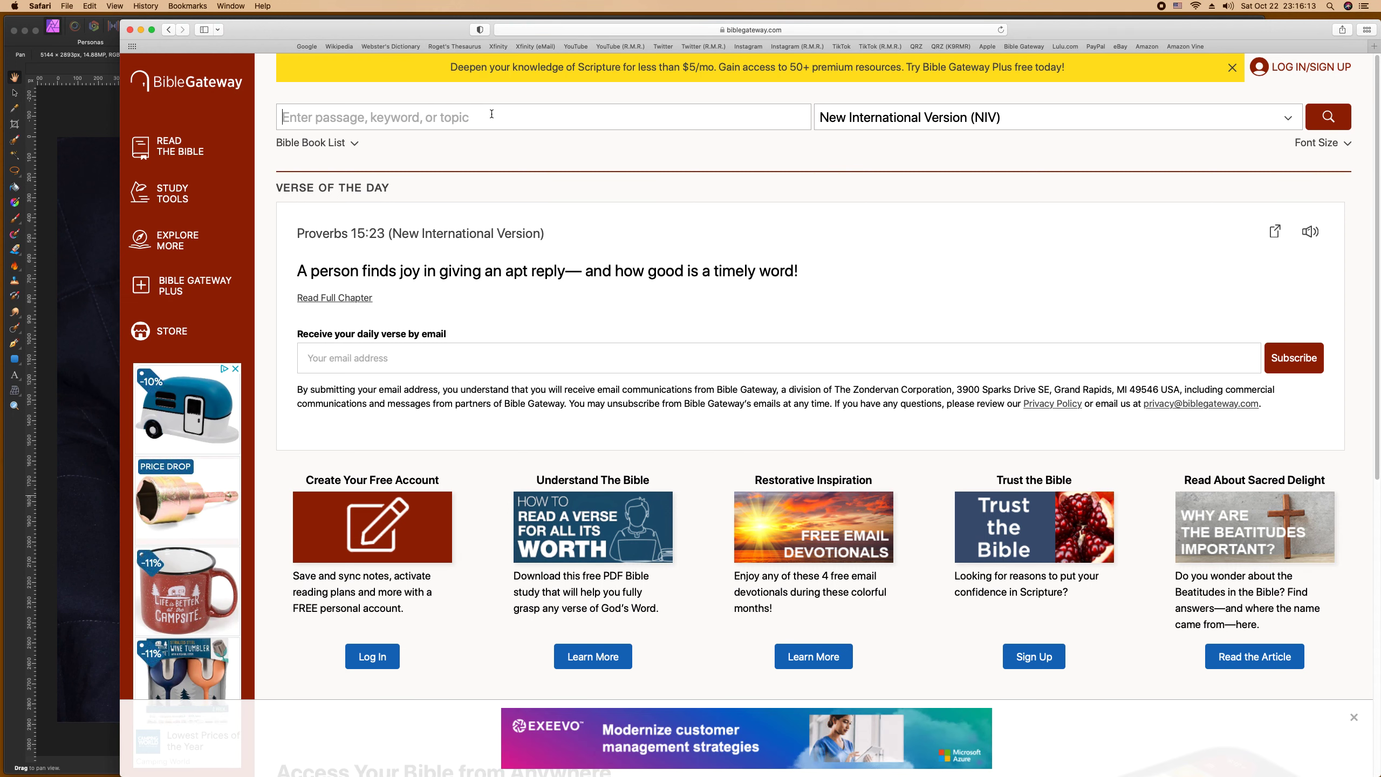
type("friends")
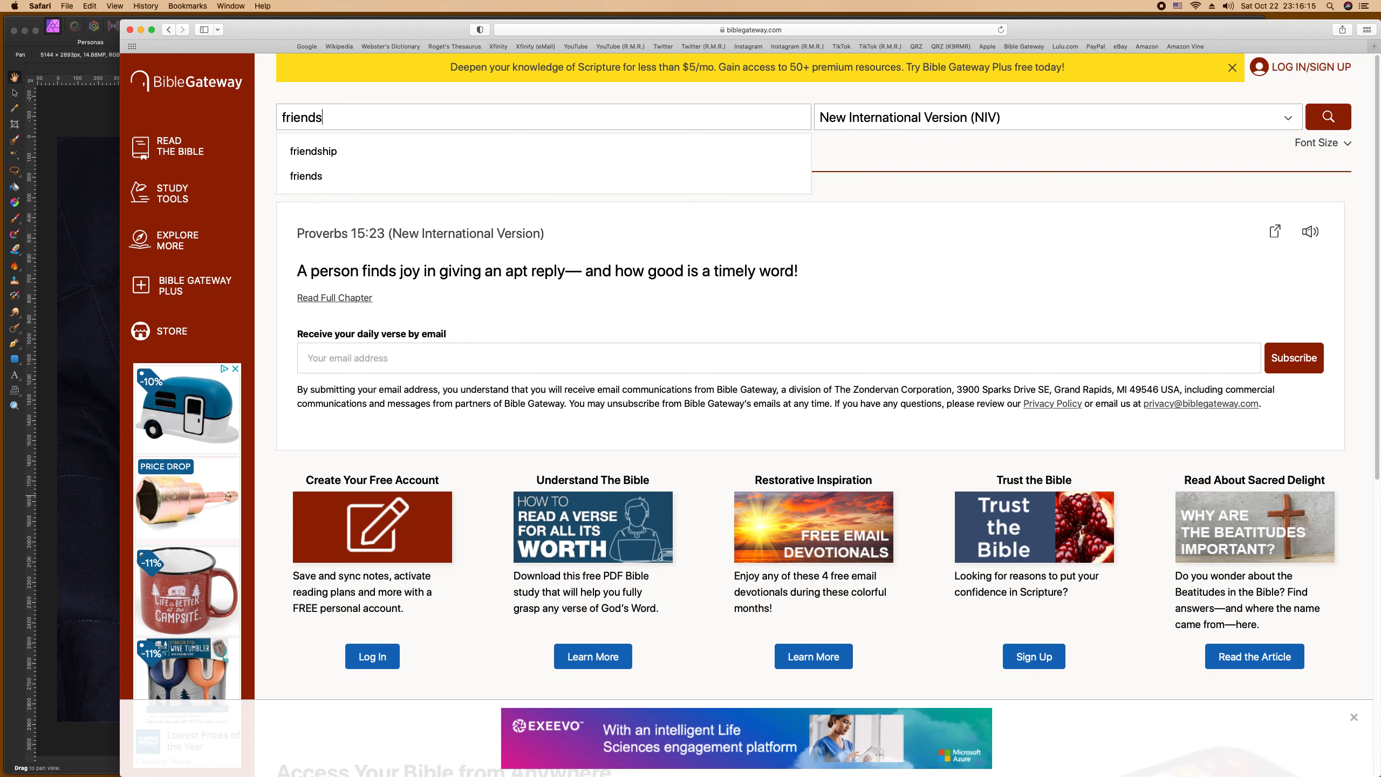
key("Return")
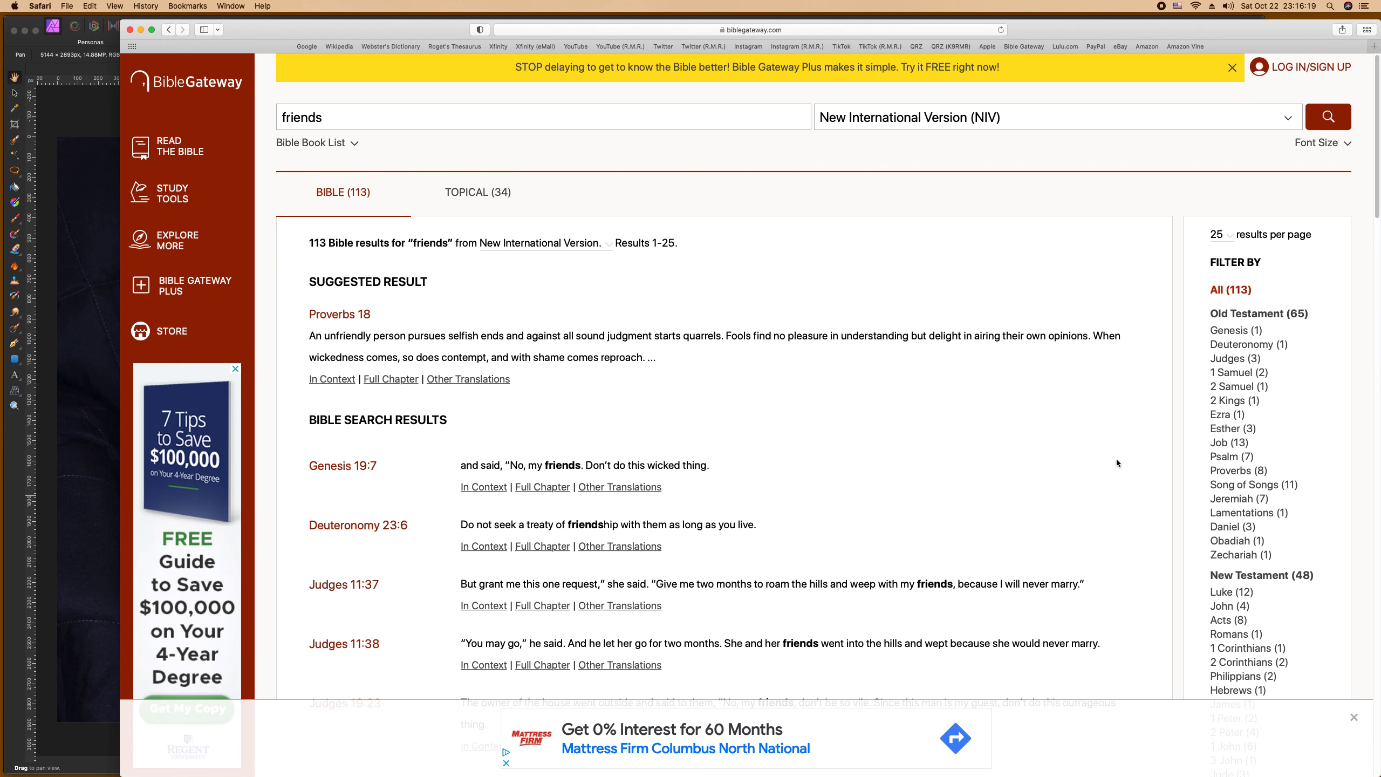
Step: Filter the search results to Proverbs and copy the verse text of Proverbs 12:26
left_click(1232, 471)
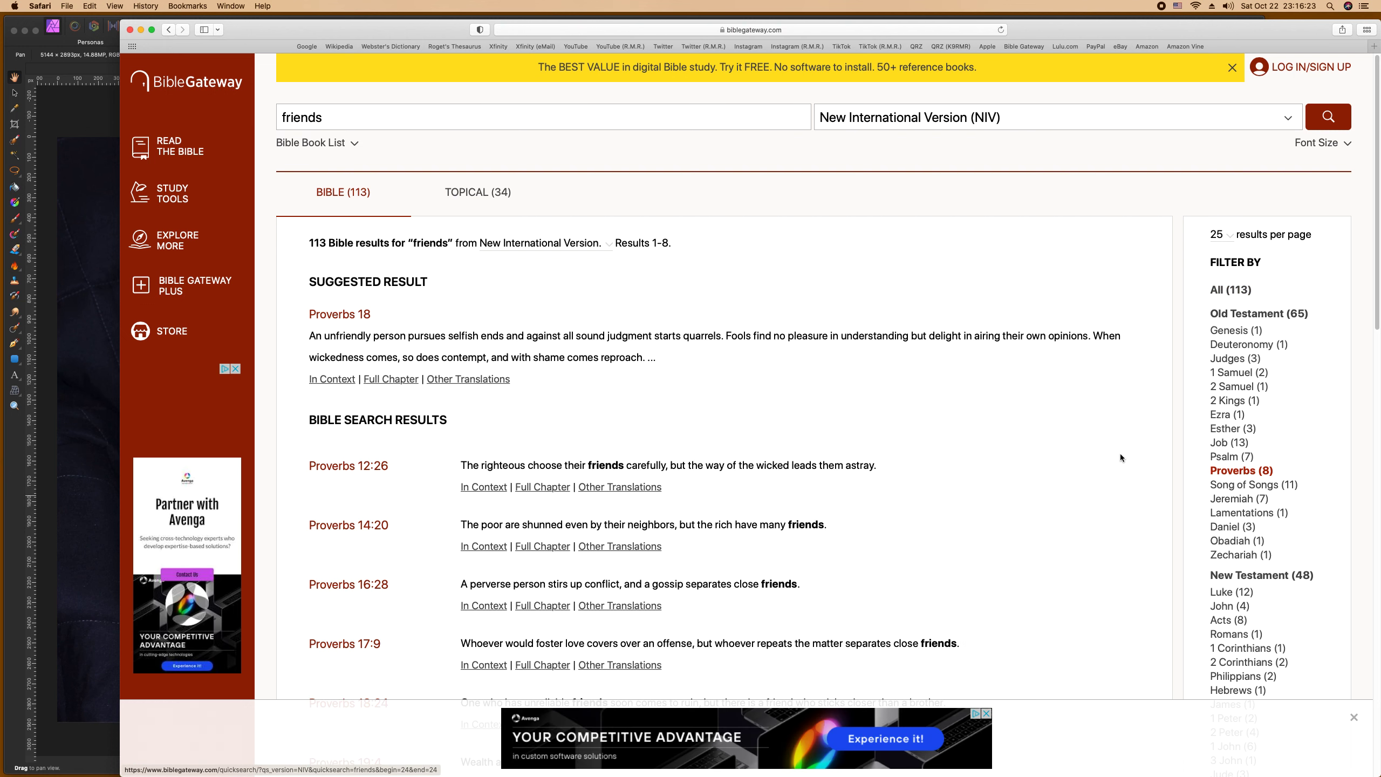
scroll(1016, 436, "down", 2)
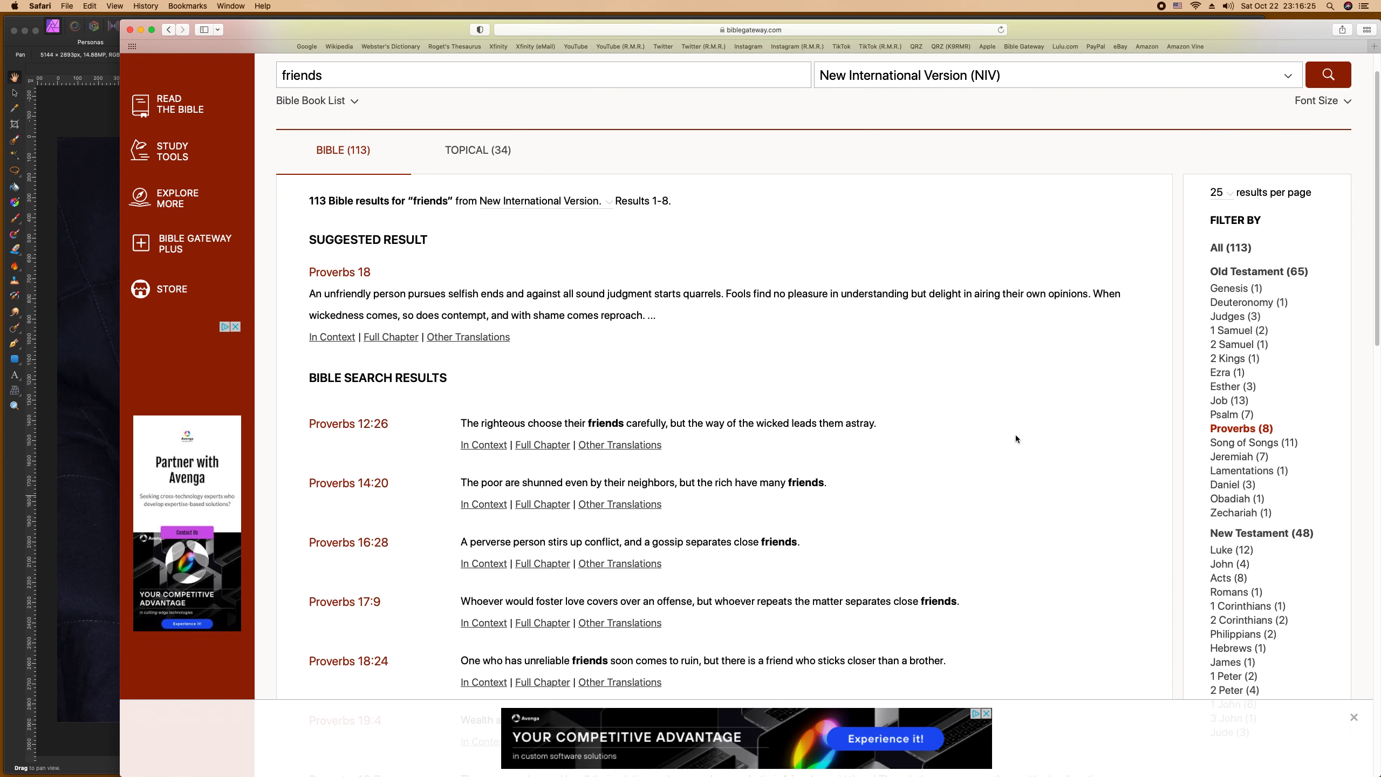
scroll(1015, 439, "down", 1)
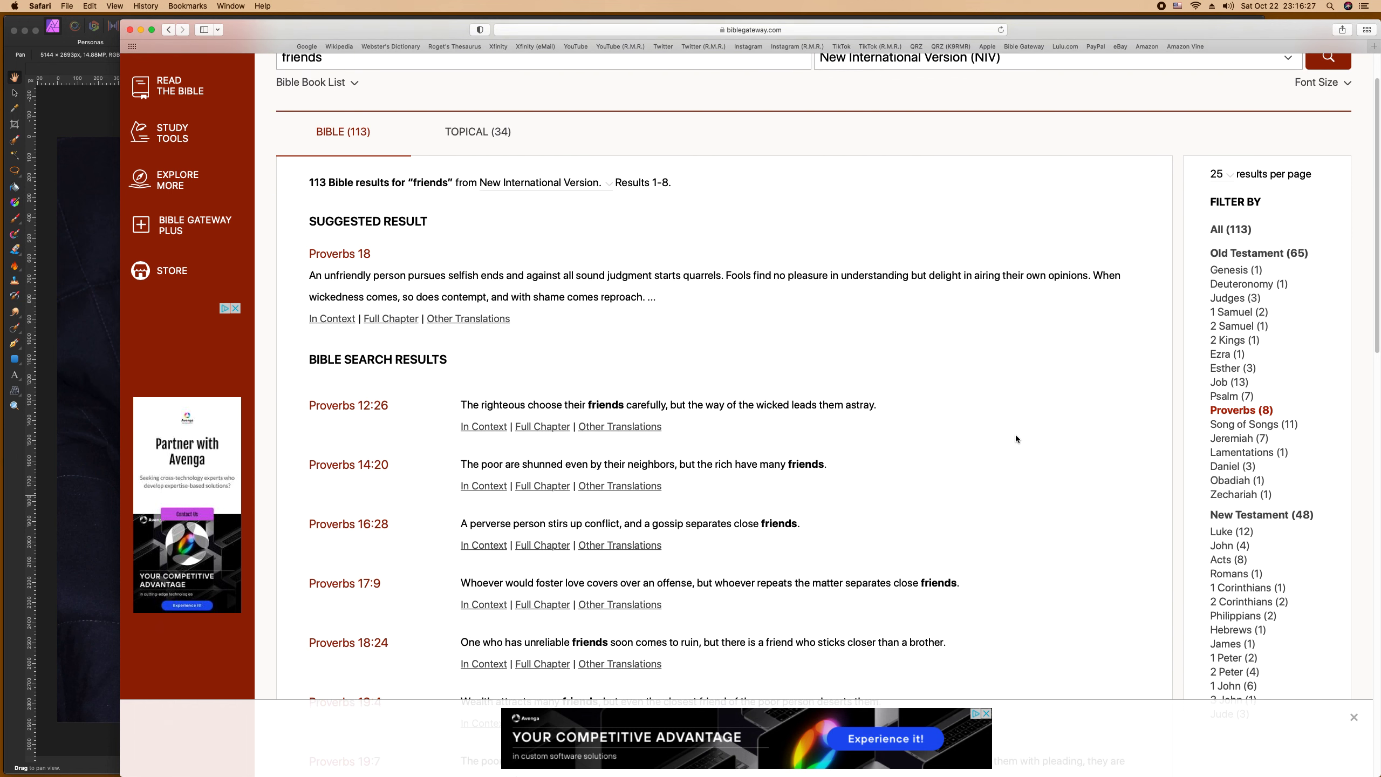
scroll(1017, 439, "down", 2)
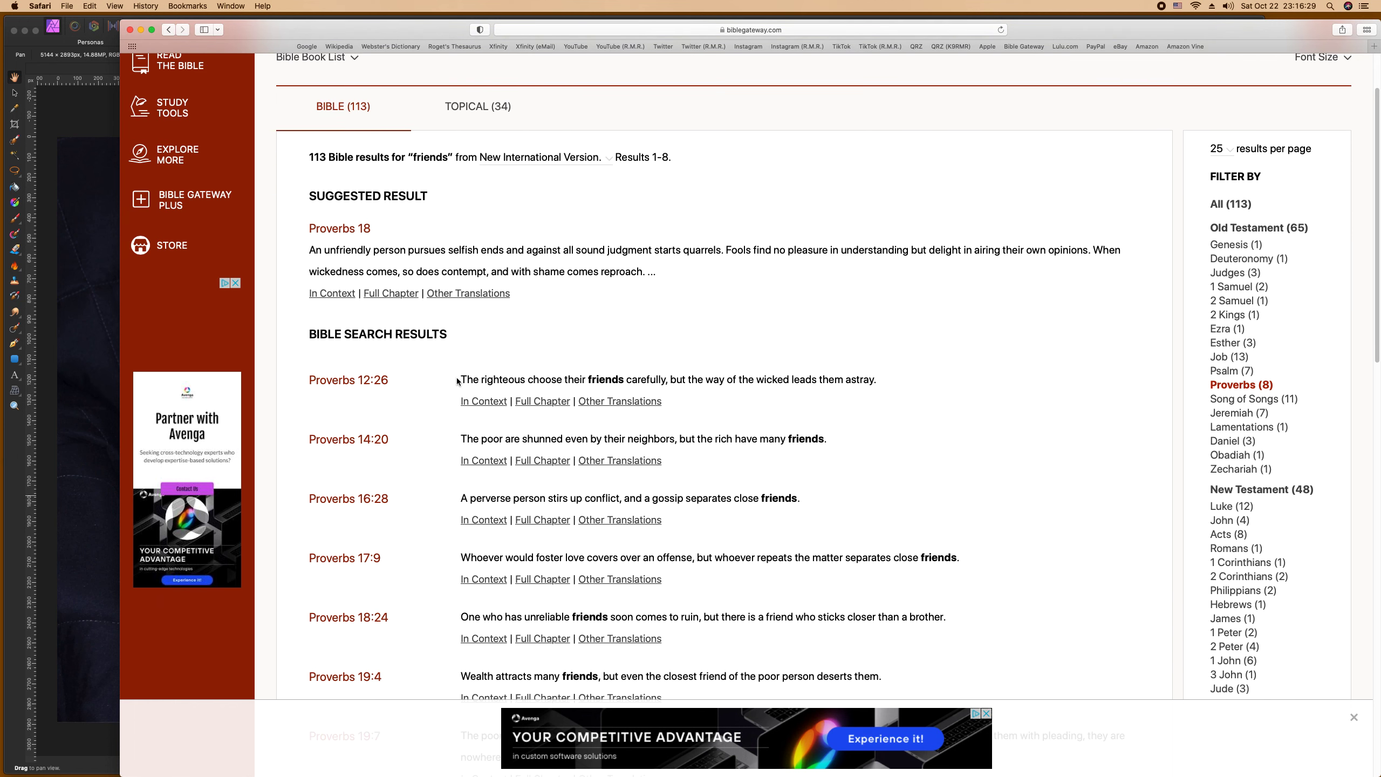
left_click_drag(459, 381, 810, 386)
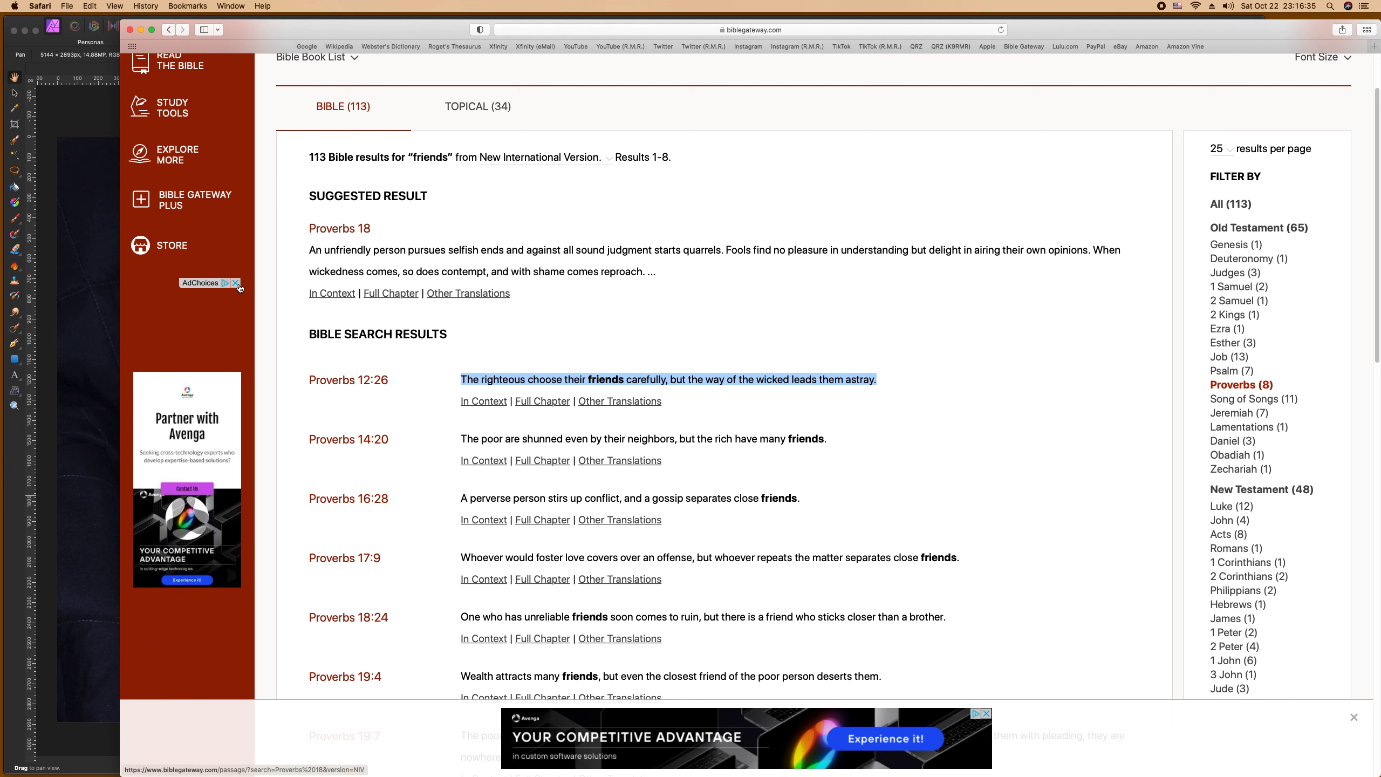
Step: Switch to Affinity Photo and paste the copied verse as a single line of art text across the middle of the photo
left_click(56, 305)
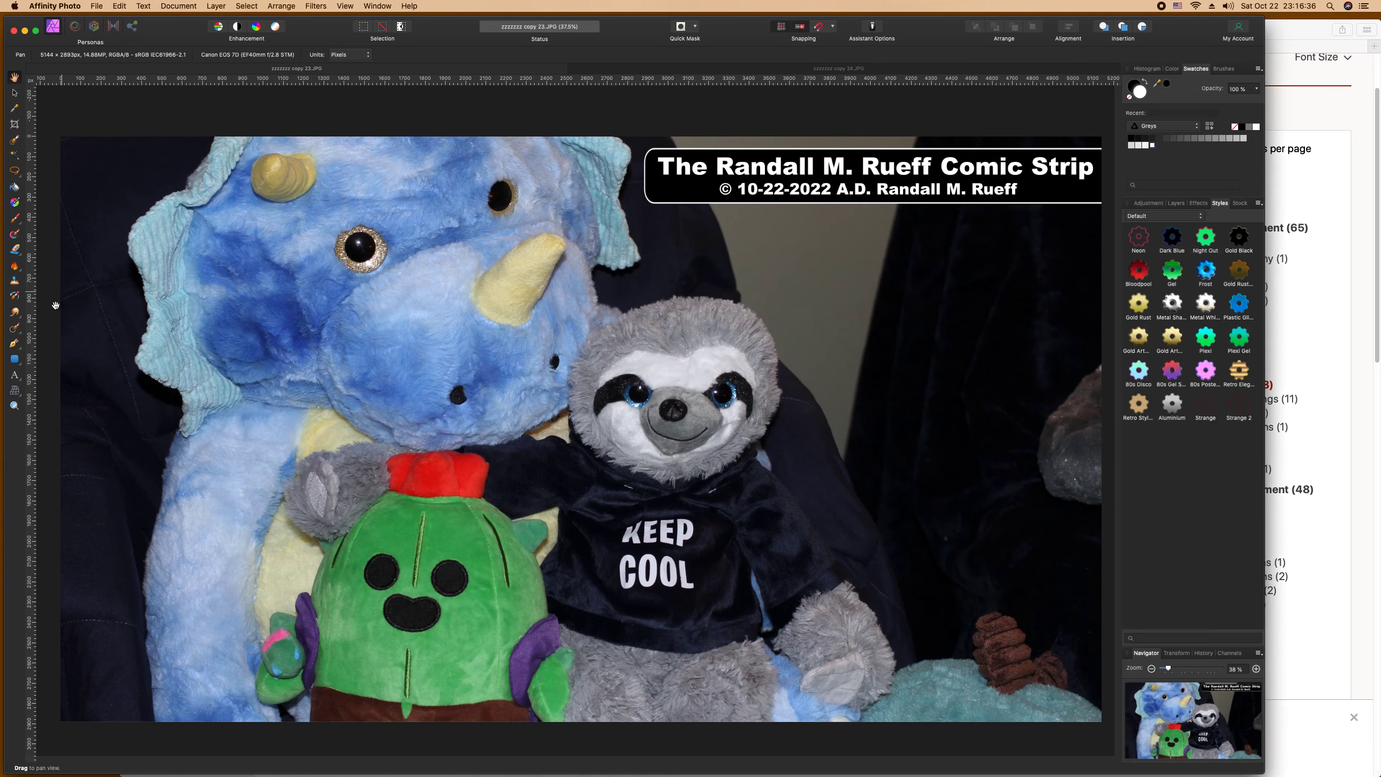
left_click(18, 377)
left_click(417, 312)
type("The righteous choose their friends carefully, but the way of the wicked leads them astray.")
left_click_drag(528, 313, 1017, 434)
Step: Add a separate art text reading "Proverbs 12:26" over the sloth's shirt, below the pasted verse
left_click_drag(722, 513, 759, 513)
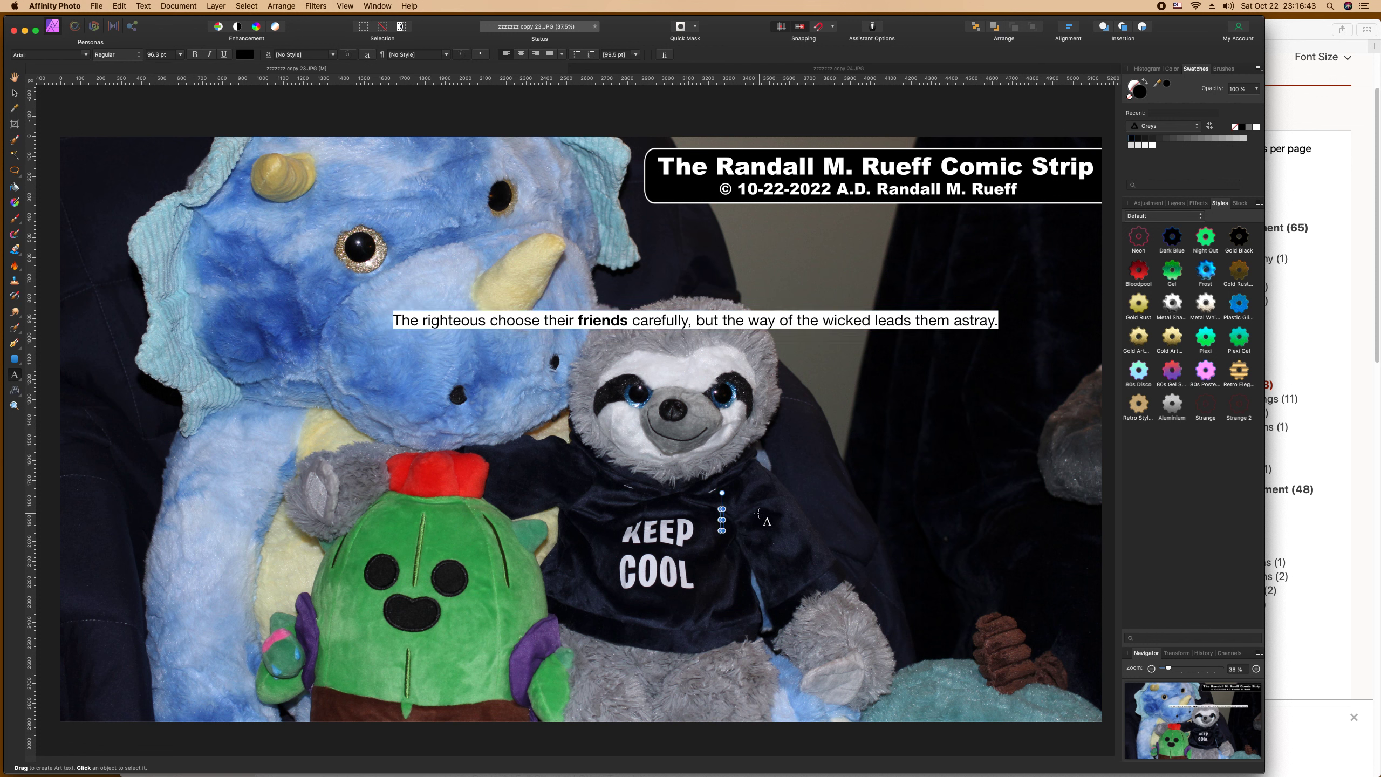
type("Proverbs  12:26")
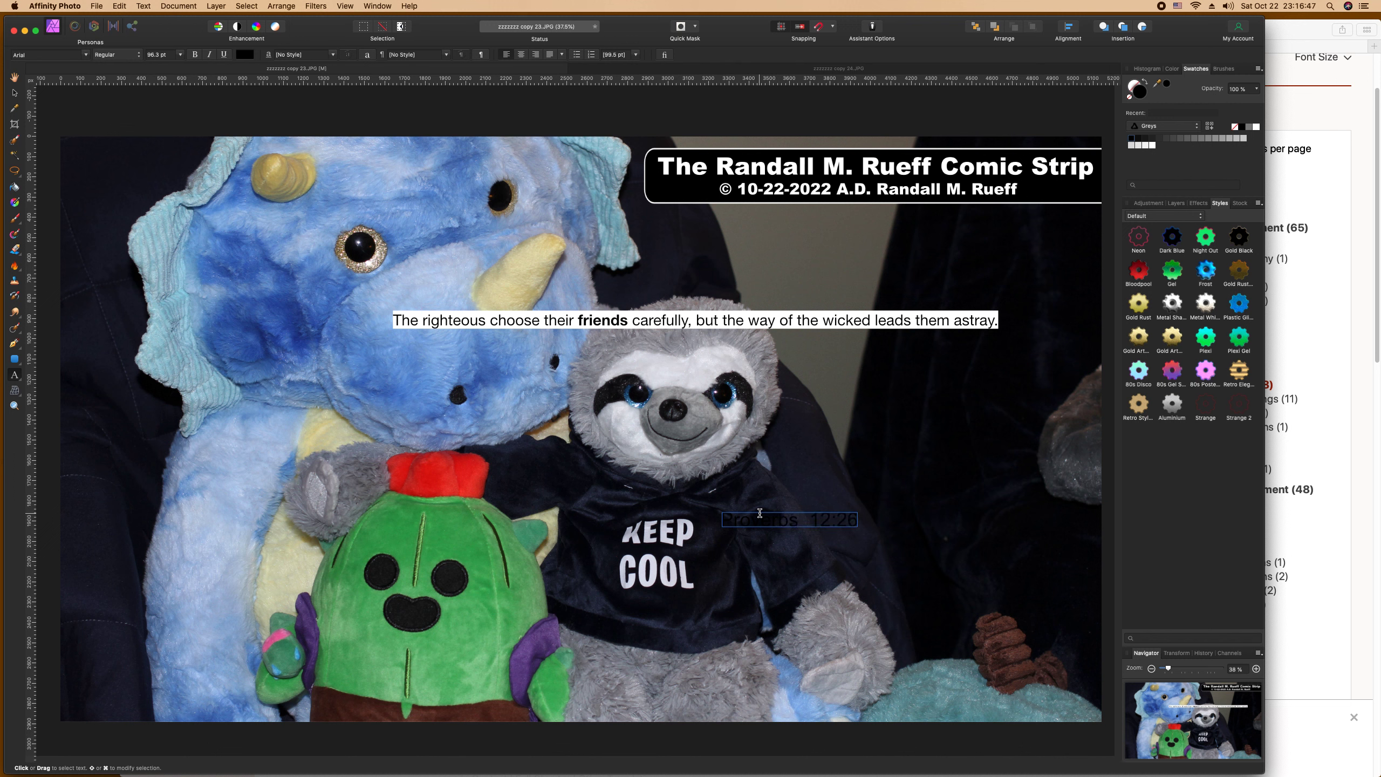
key("super+a")
key("Escape")
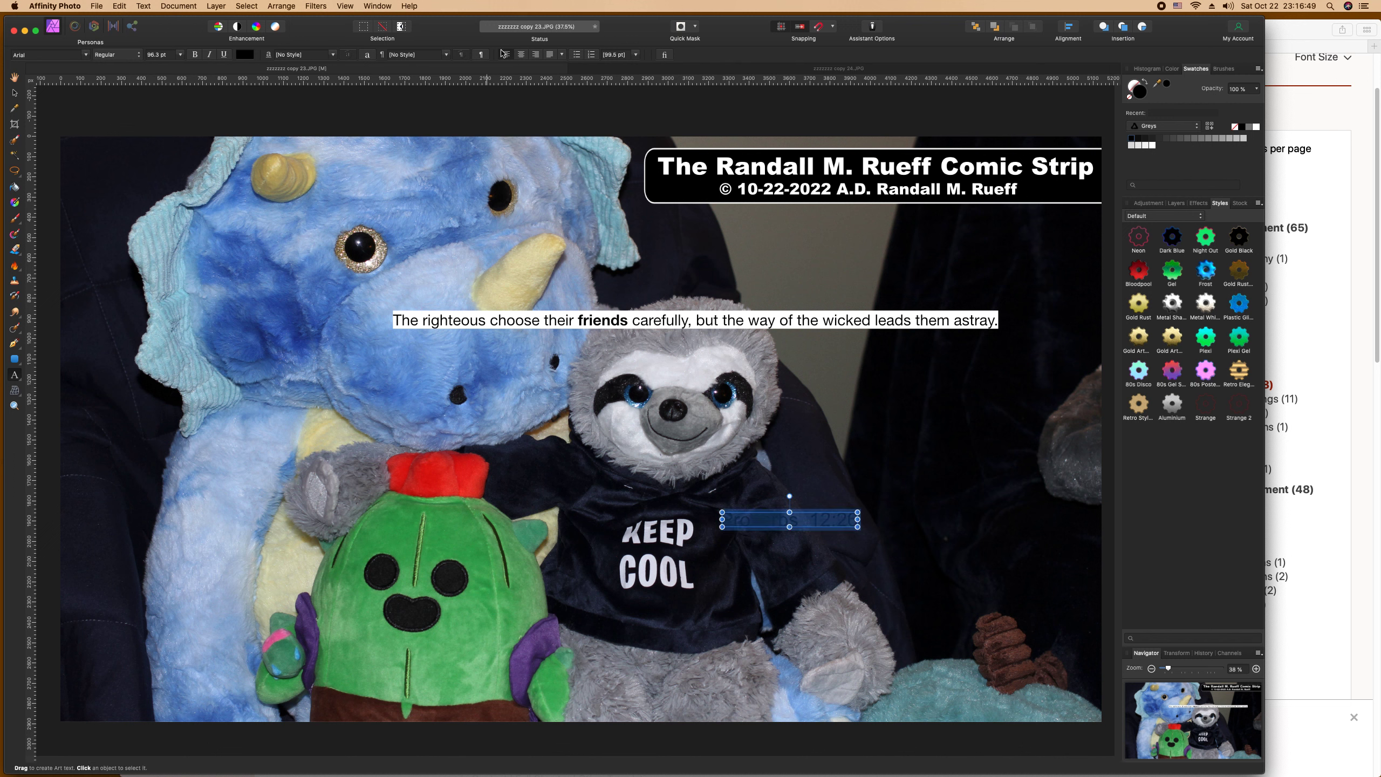
Step: Colour the verse reference text white and set its font to Arial Black
left_click(246, 54)
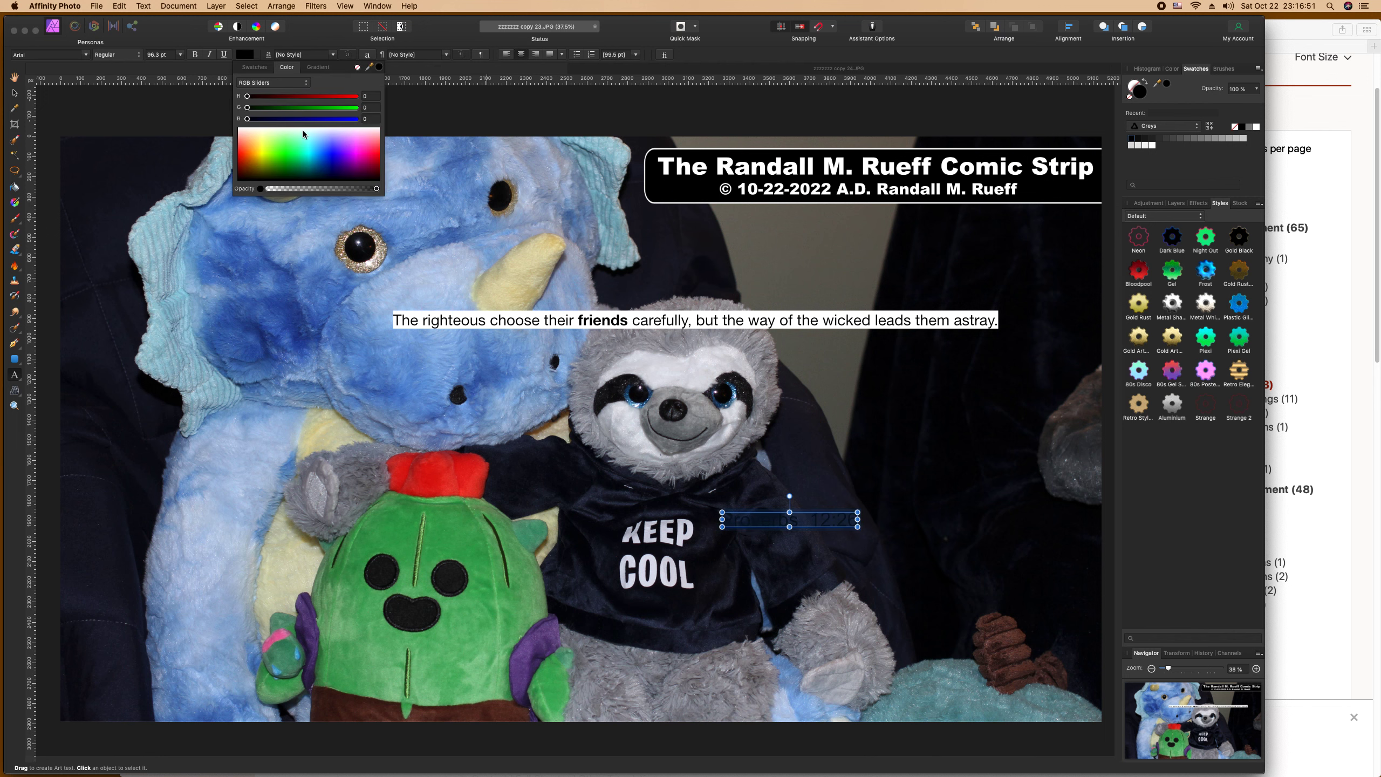
left_click(309, 130)
left_click(86, 55)
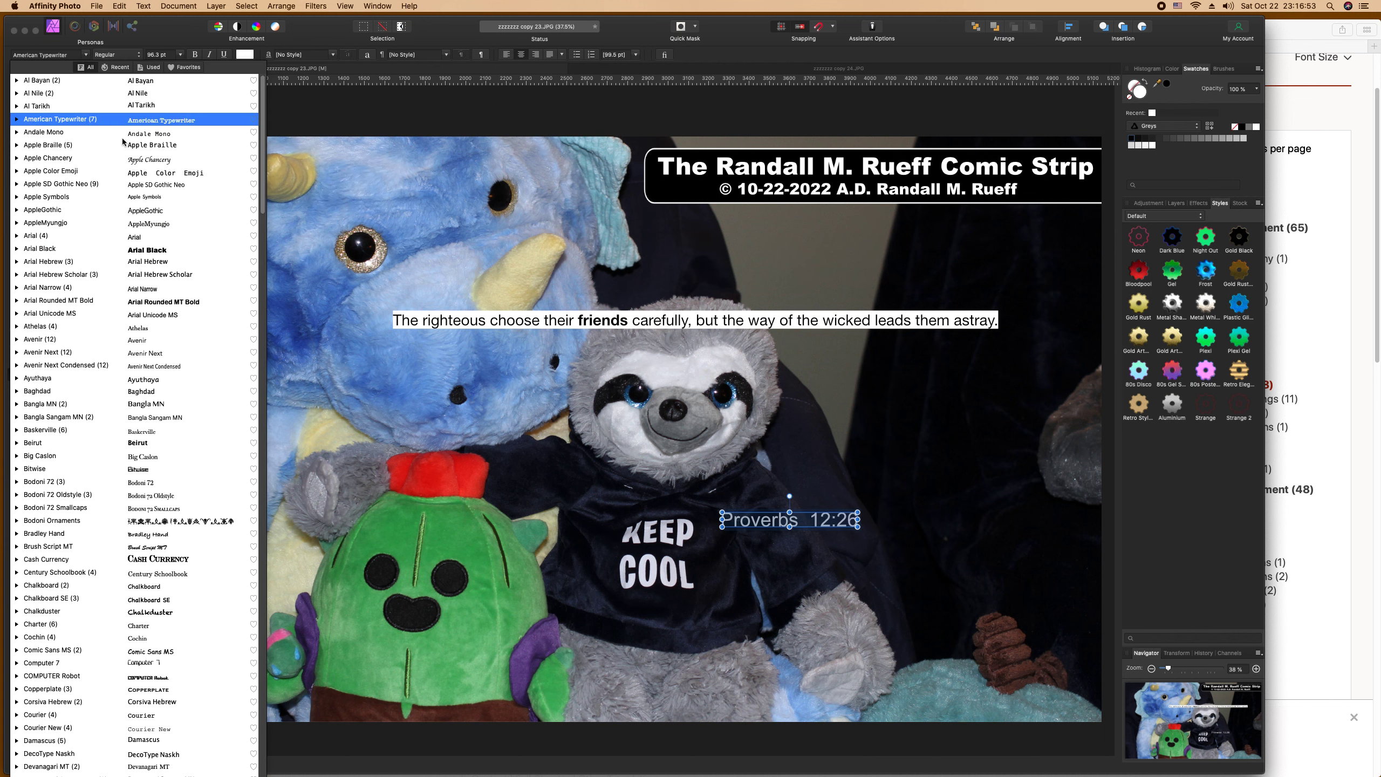
left_click(162, 251)
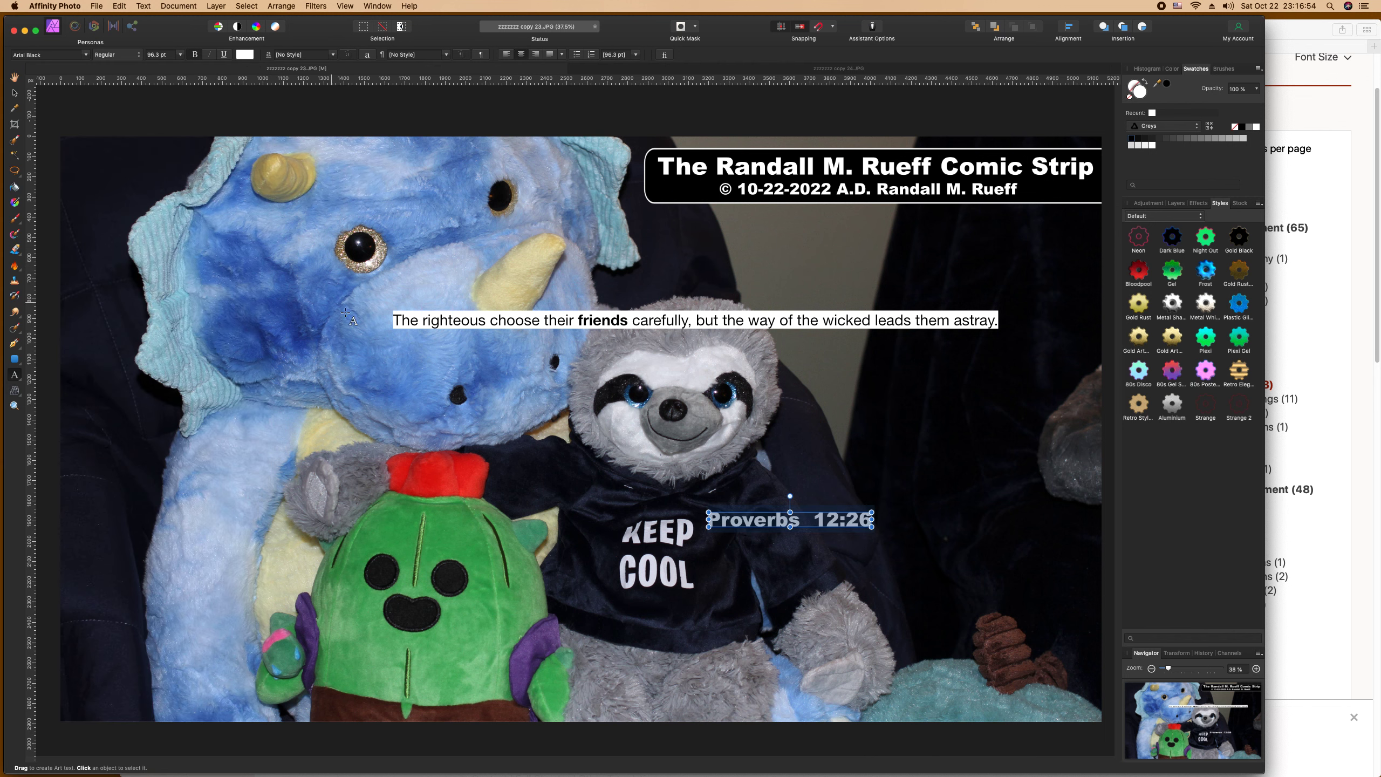
Step: Insert "The righteous choose their friends carefully," in front of the verse reference in the white caption
left_click(715, 520)
type("The righteous")
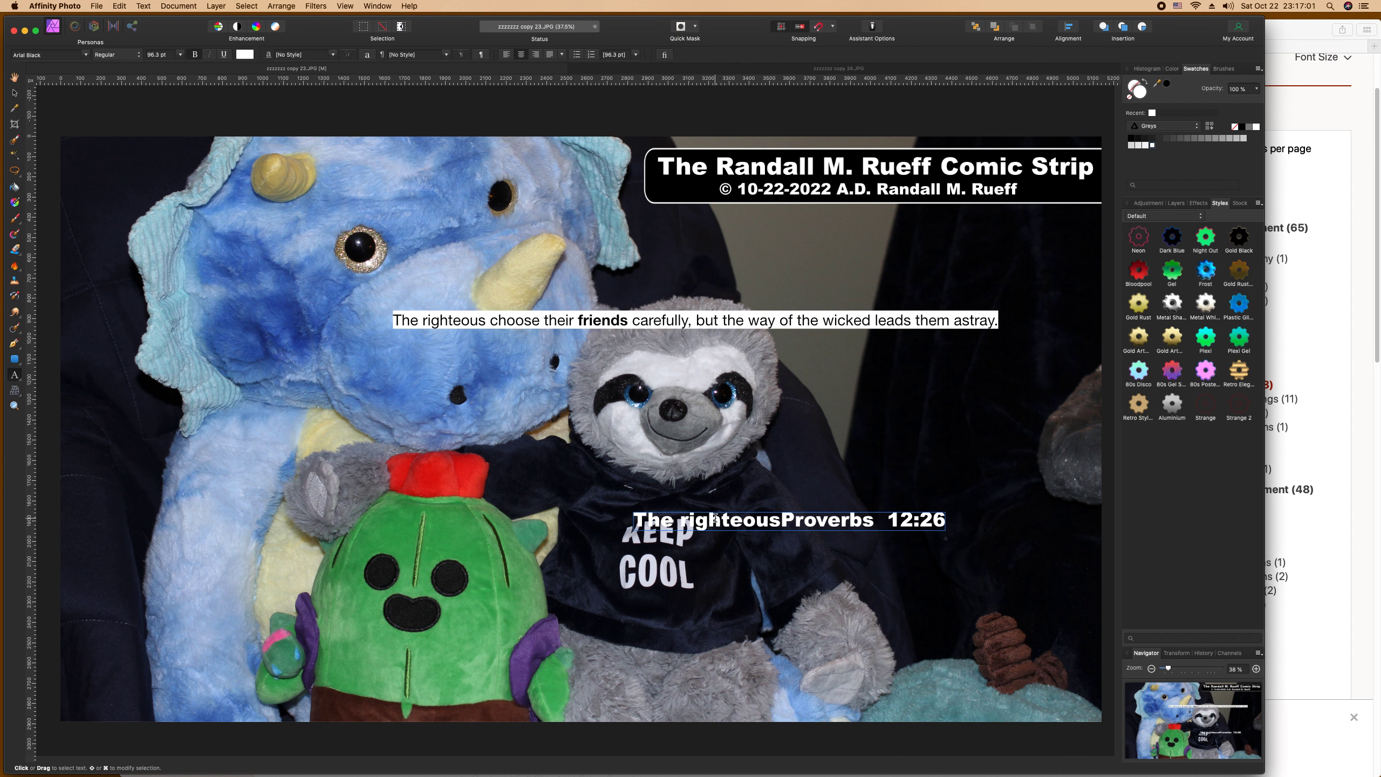
type(" choose th")
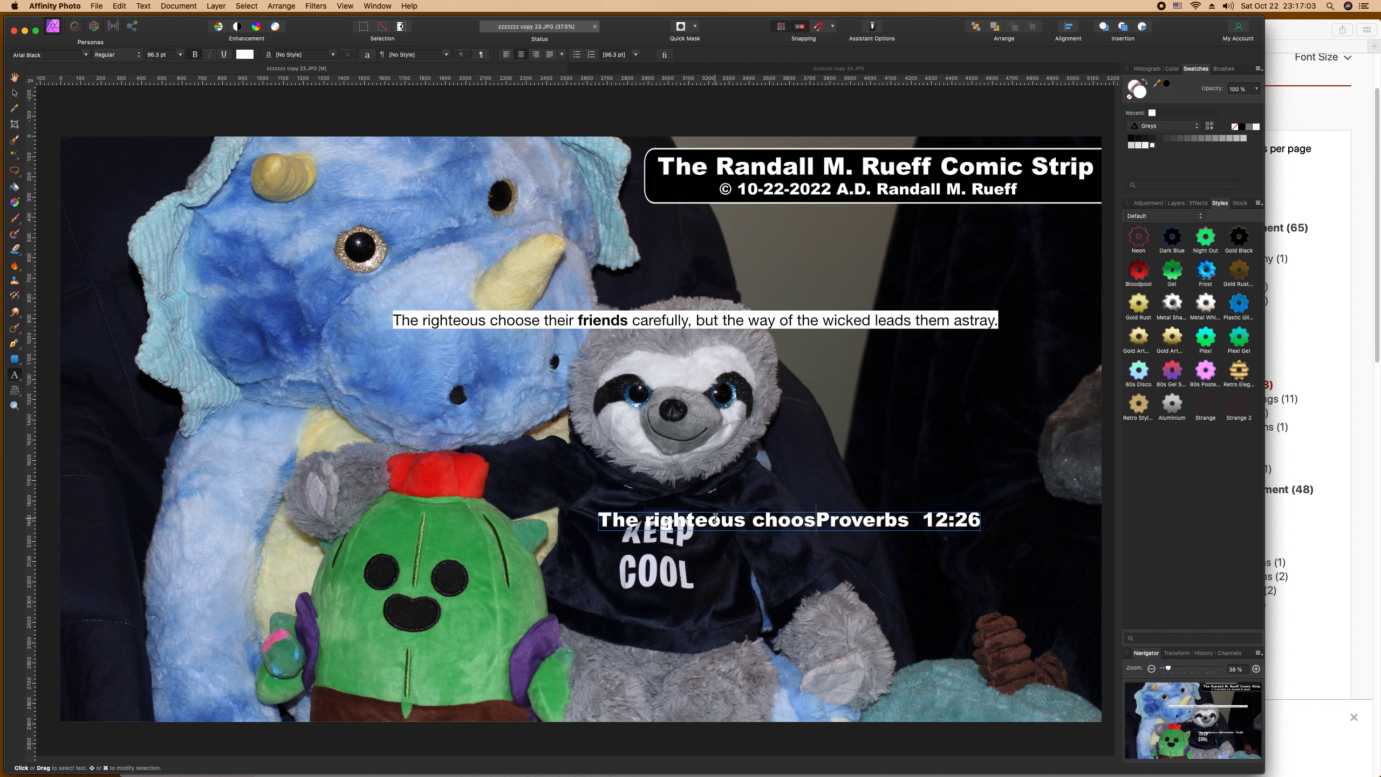
type("eir friends")
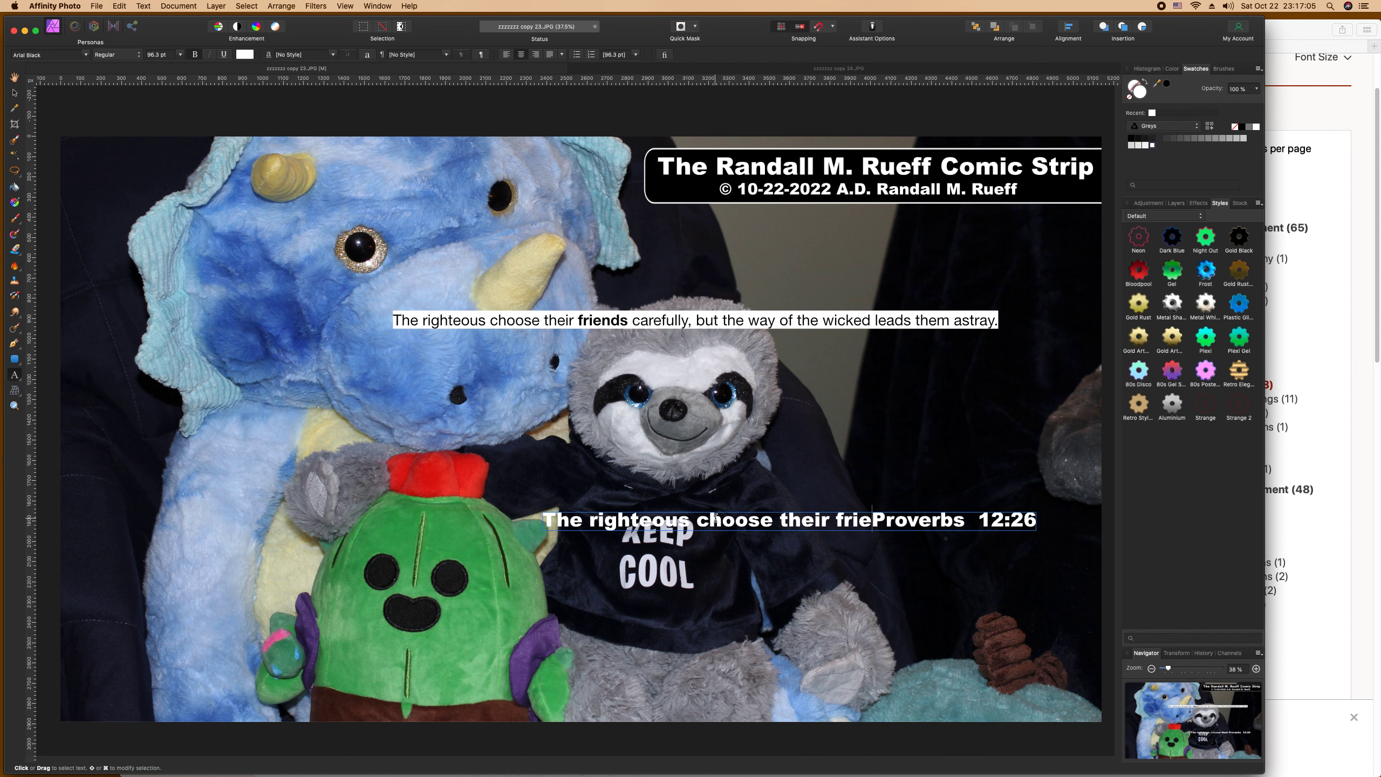
type(" carefull")
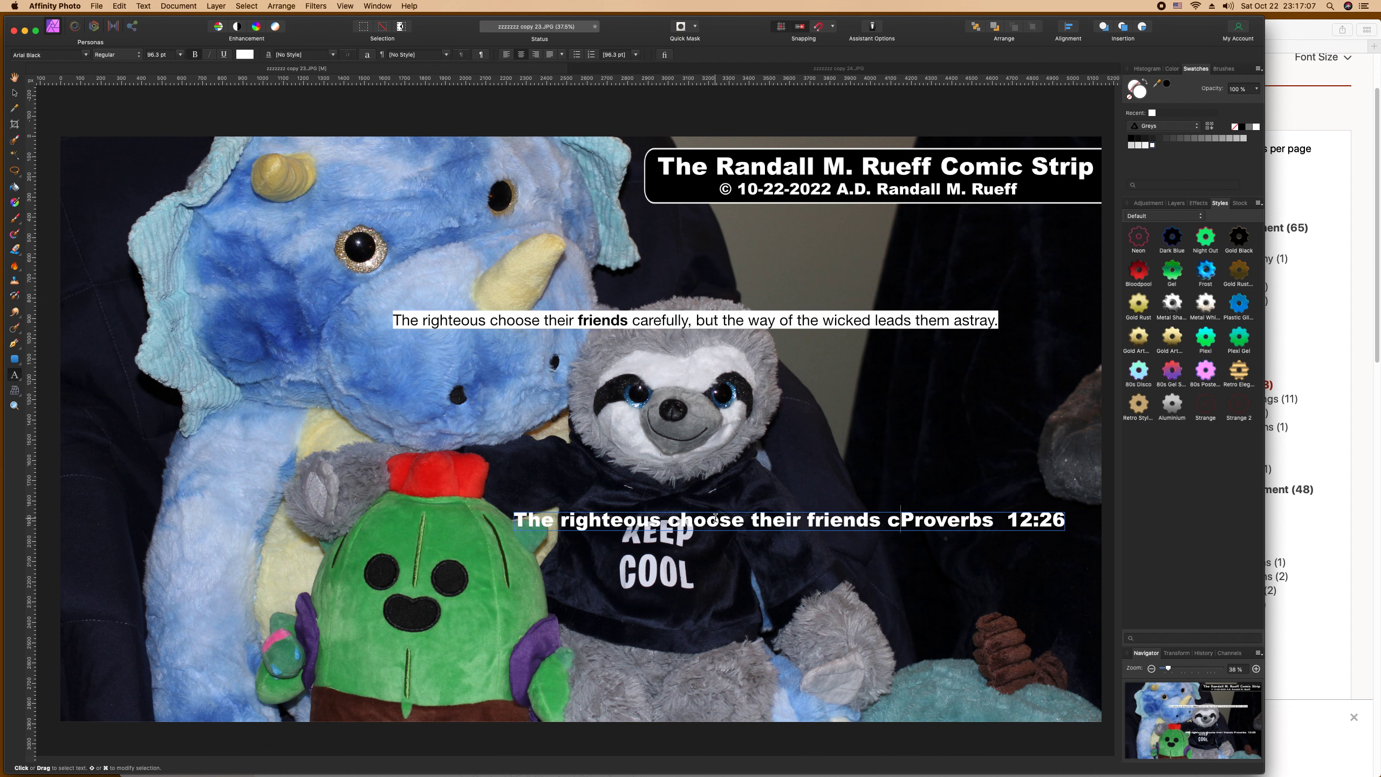
type("y")
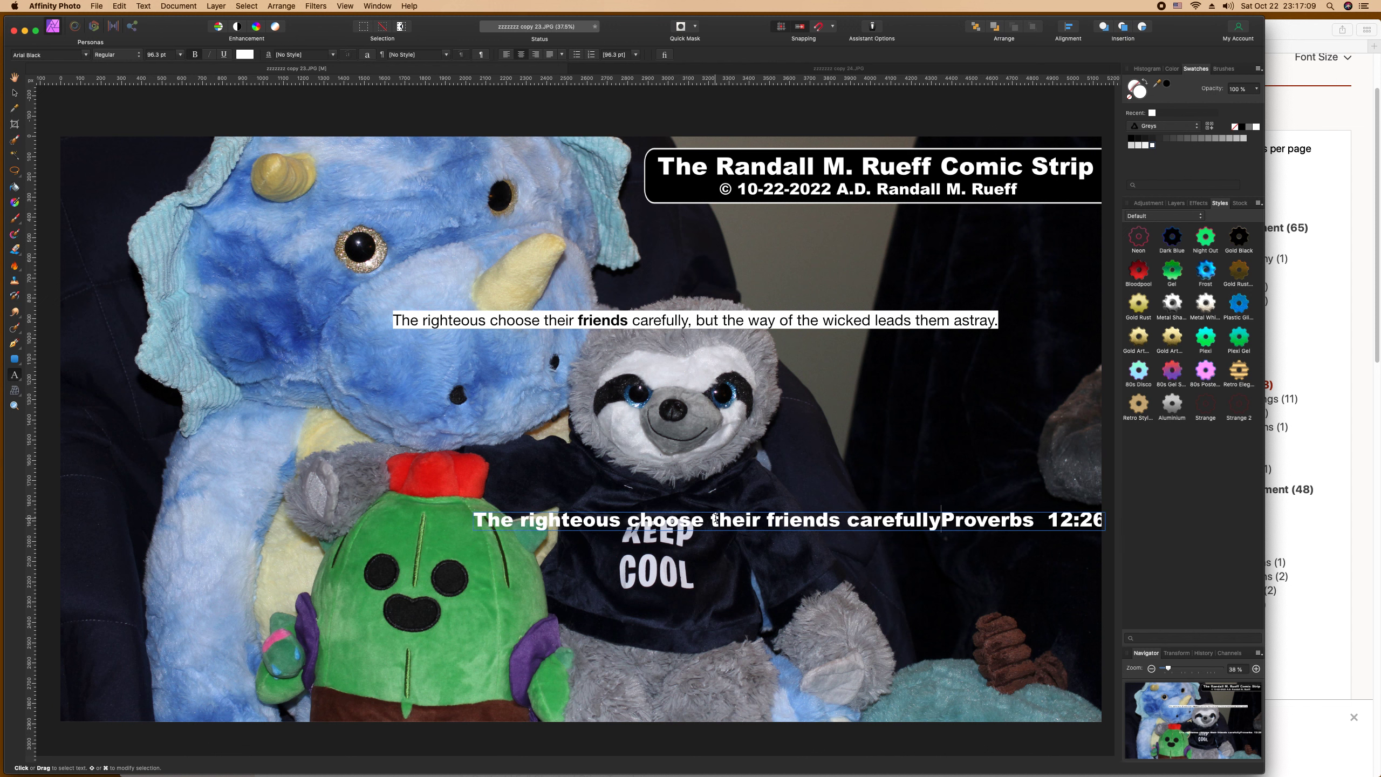
type(",")
Step: Add a second caption line, "but the way of the wicked leads them astray.", and place the verse reference on its own line below
key("Return")
type("b")
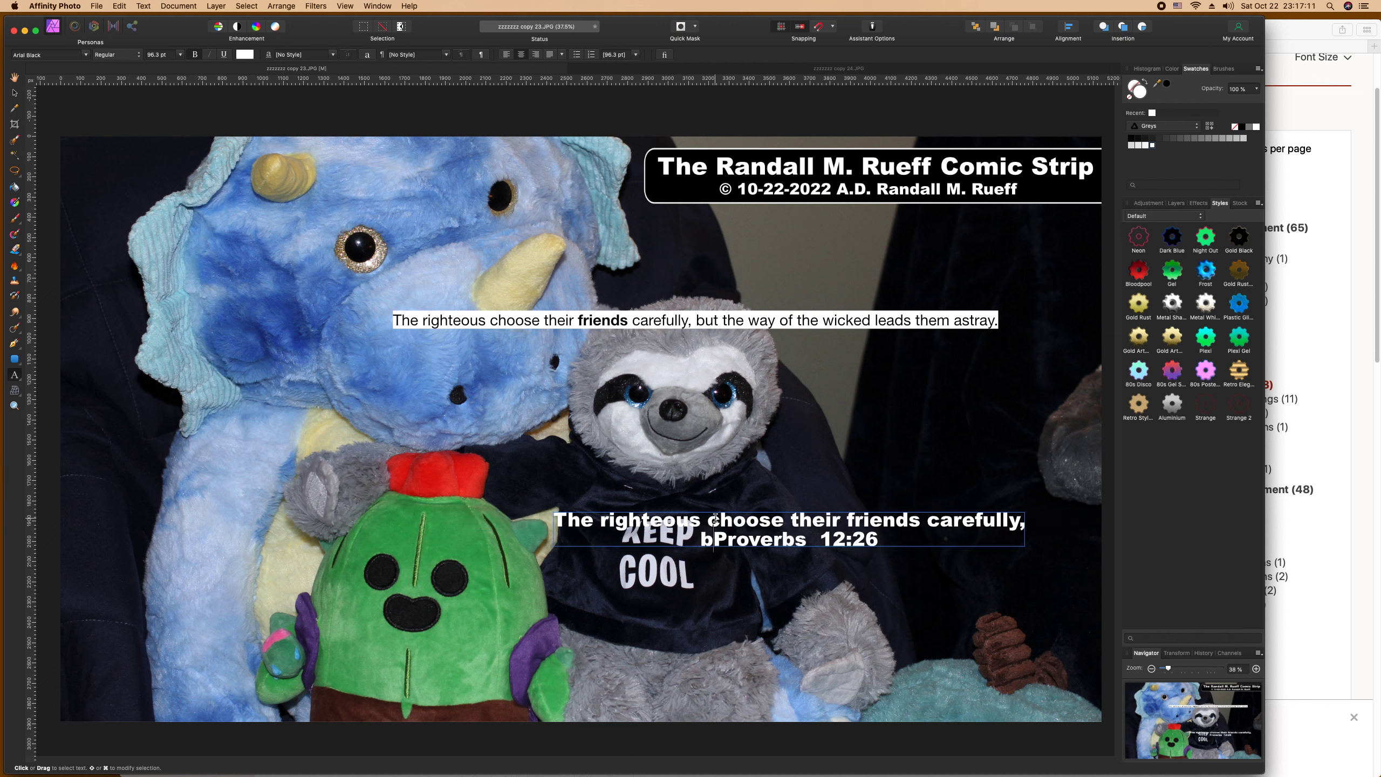
type("ut the way of the wicked")
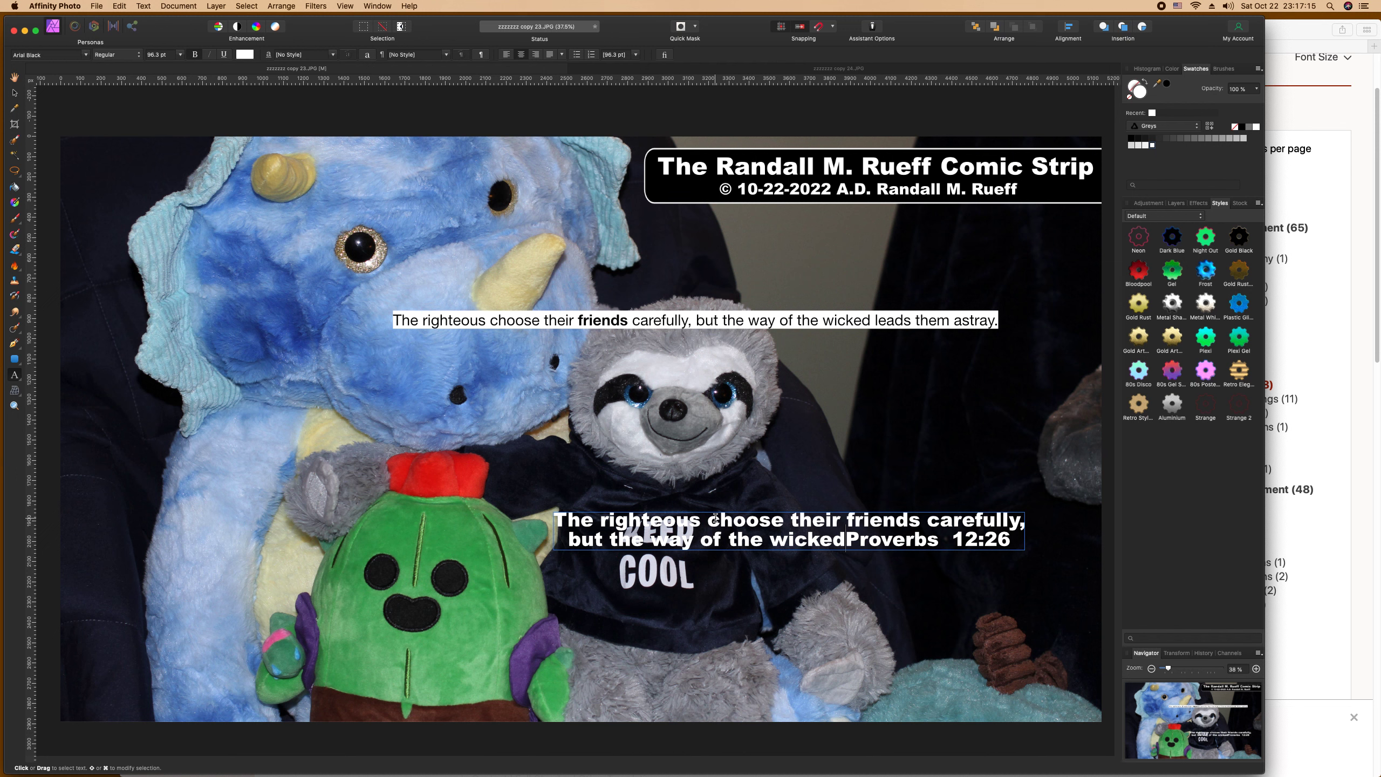
type(" leads them ")
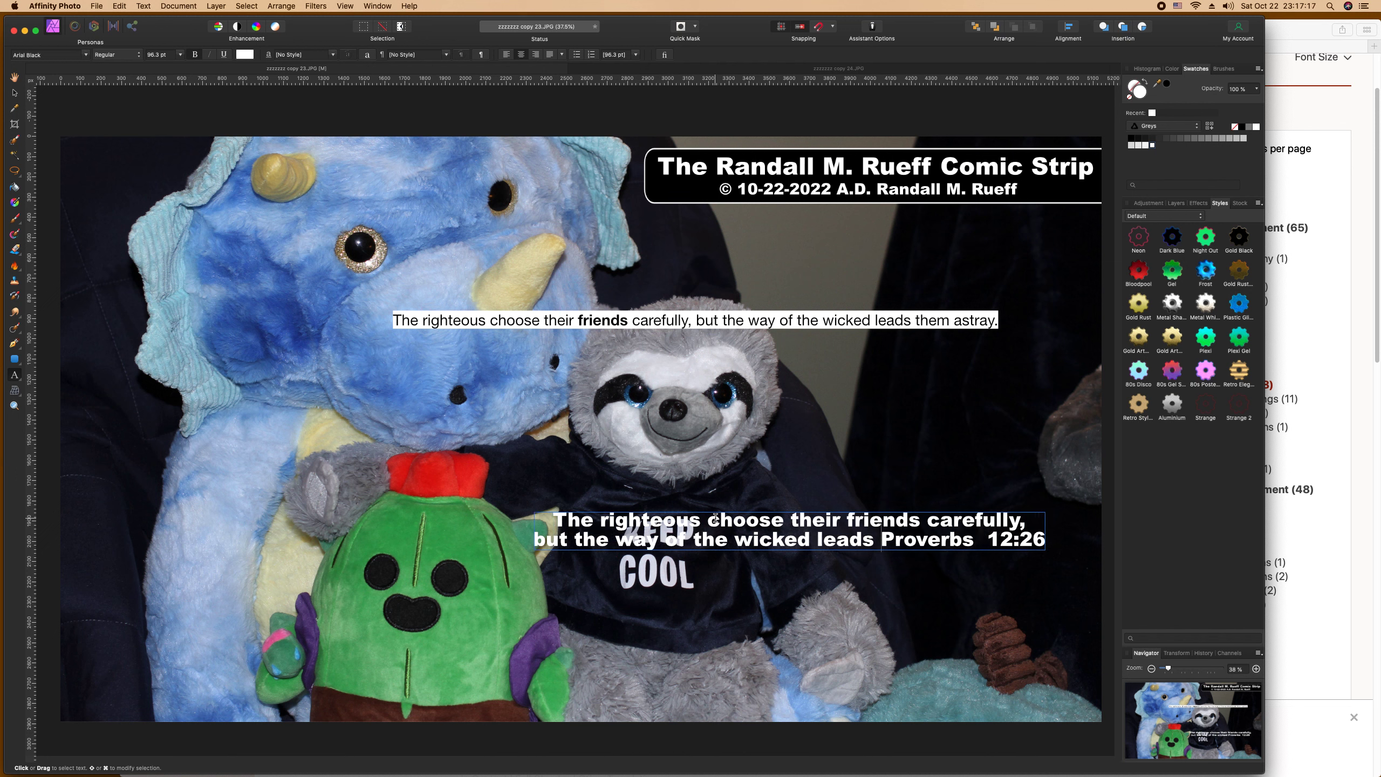
type("astray")
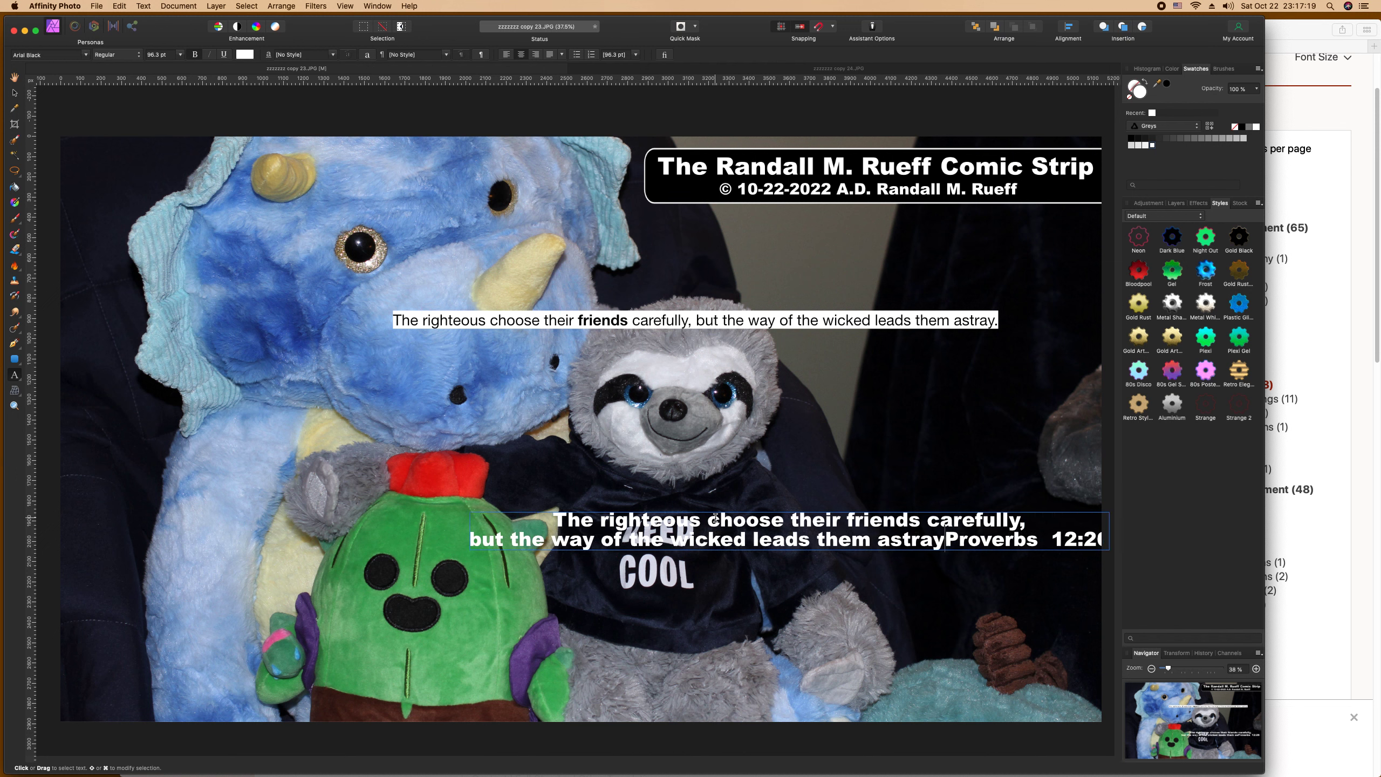
type(".")
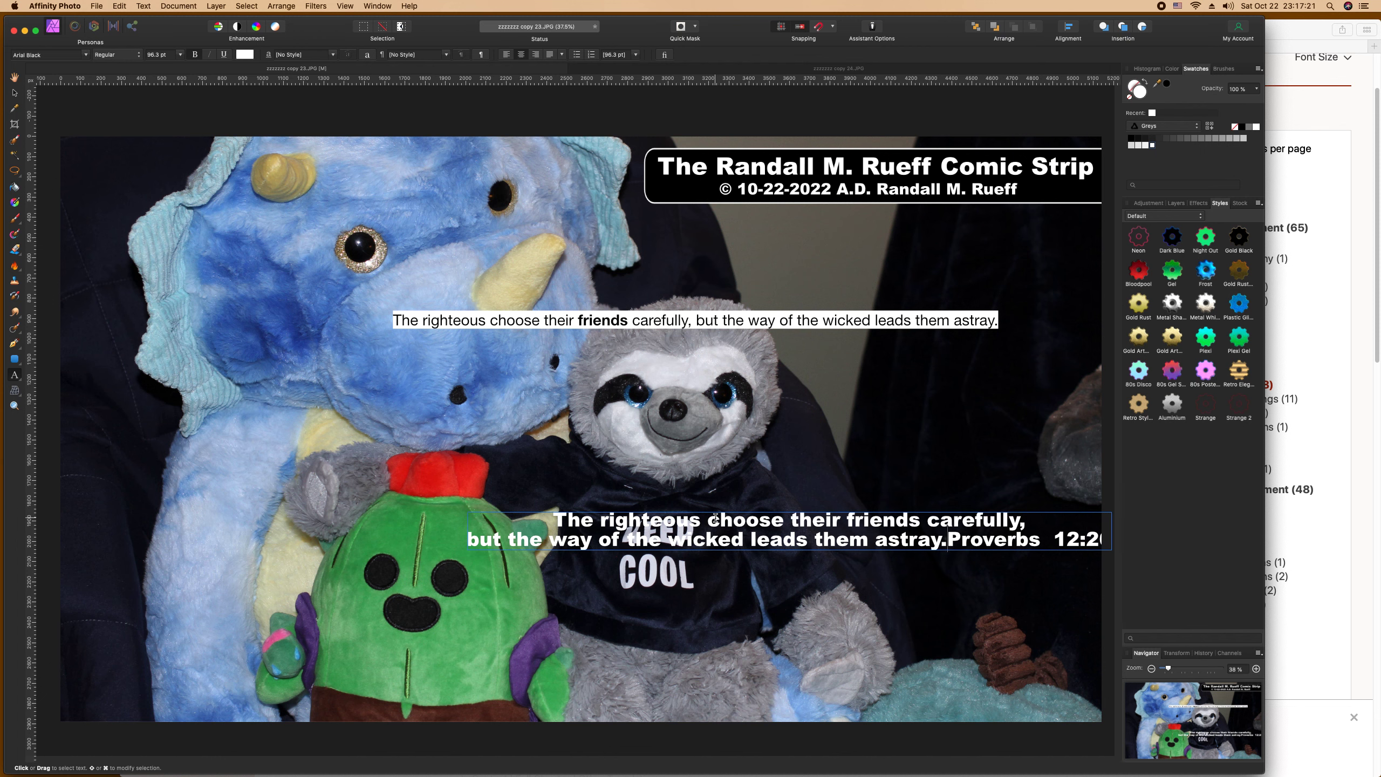
key("Return")
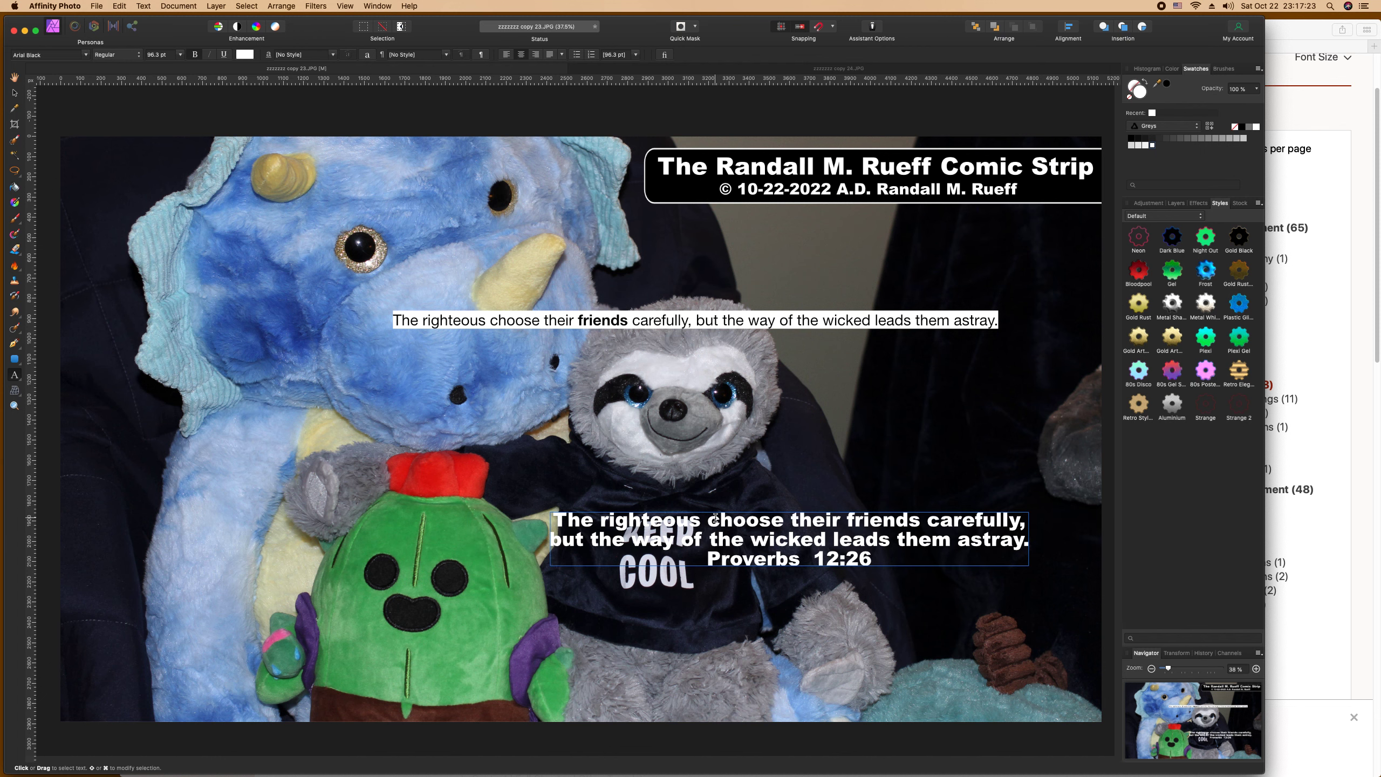
Step: Check the verse wording of Proverbs 12:26 on Bible Gateway in Safari and return to Affinity Photo
left_click(1313, 359)
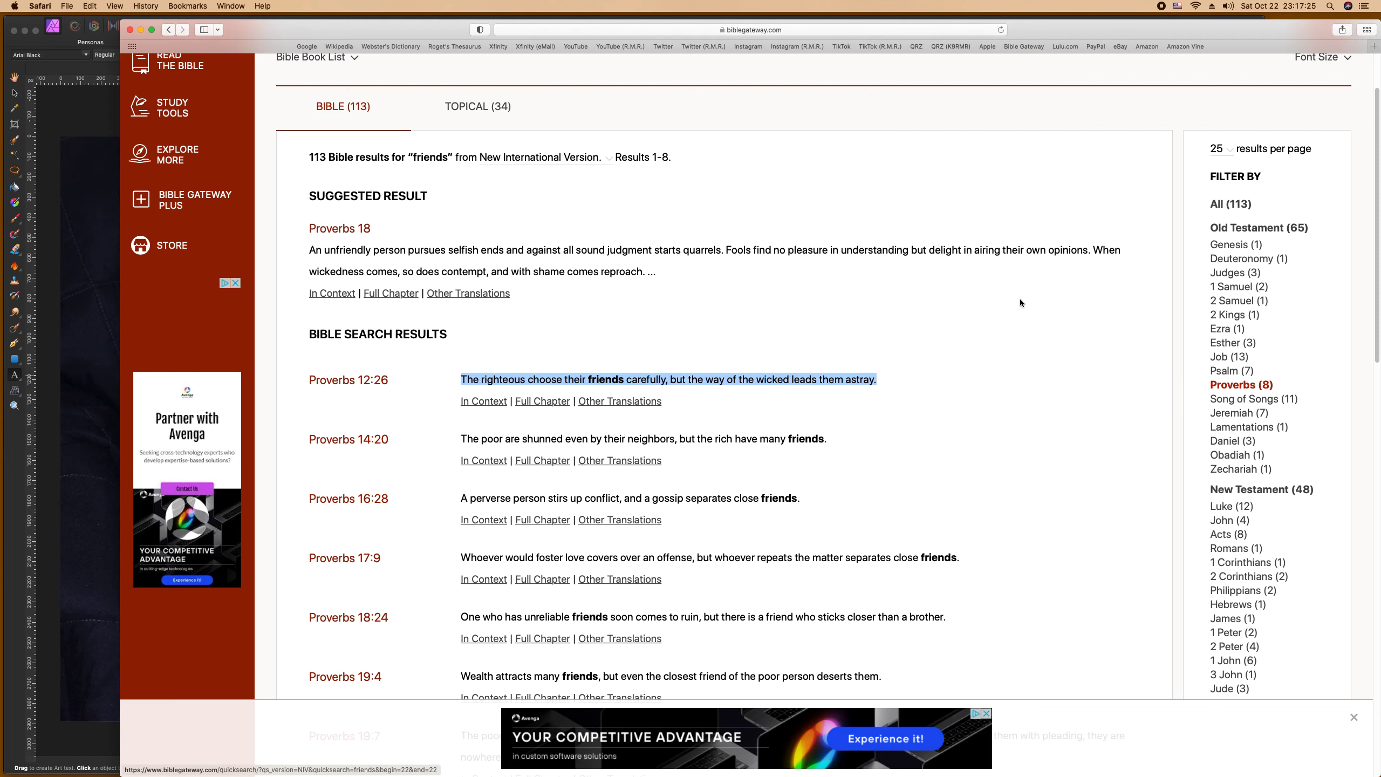
key("super+c")
left_click(98, 189)
key("super+v")
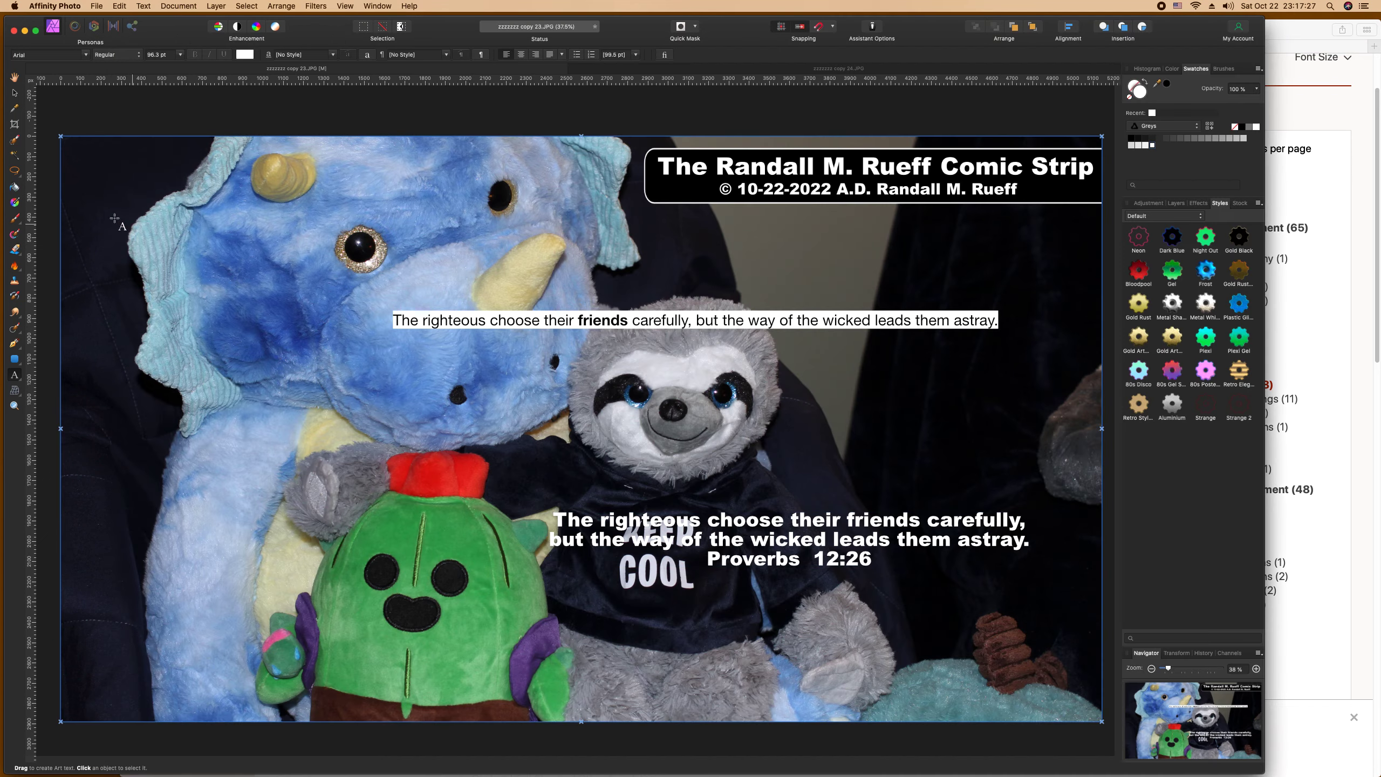
Step: Delete the pasted single-line verse with the white background from the middle of the photo
left_click(15, 93)
left_click(513, 319)
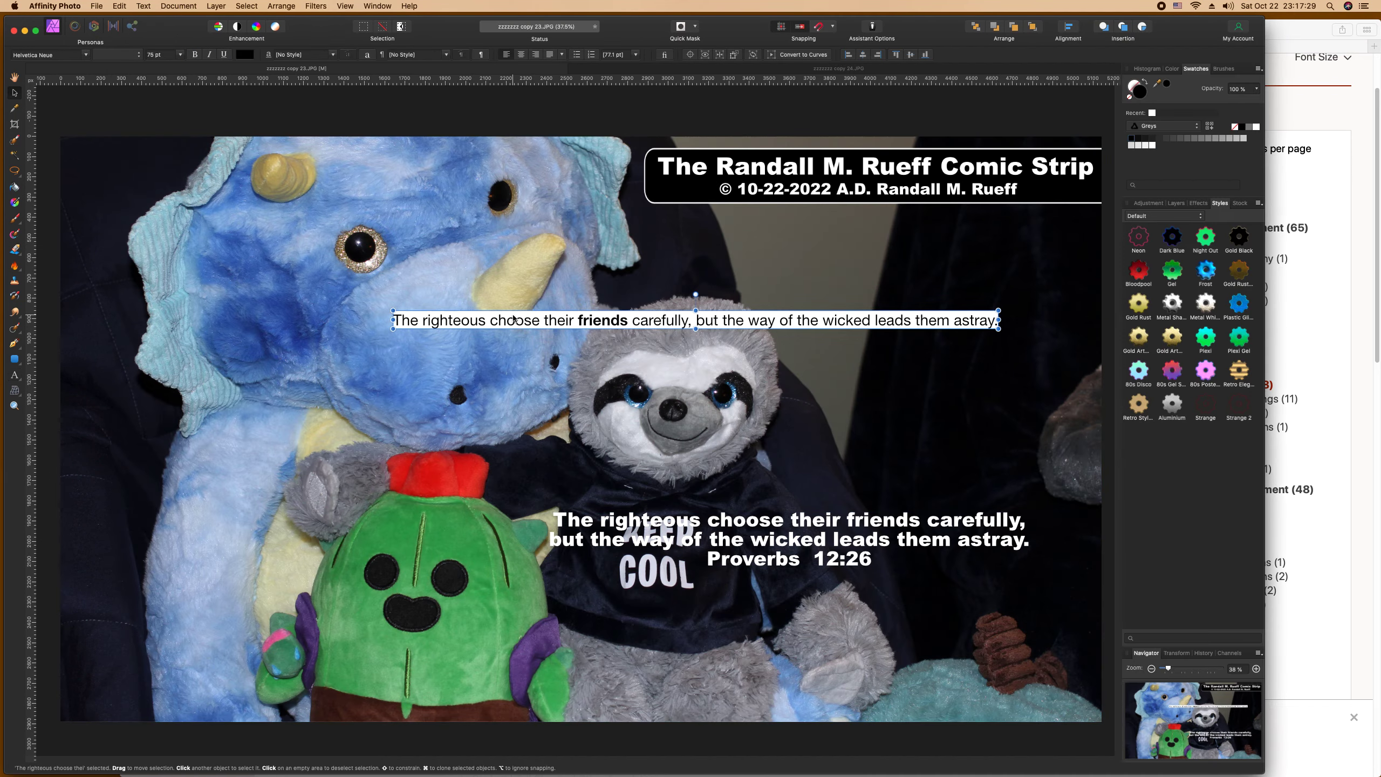
key("Delete")
Step: Break the white caption into shorter lines after "choose" and after "wicked", removing the spaces at the breaks
left_click(794, 522)
key("Delete")
key("Return")
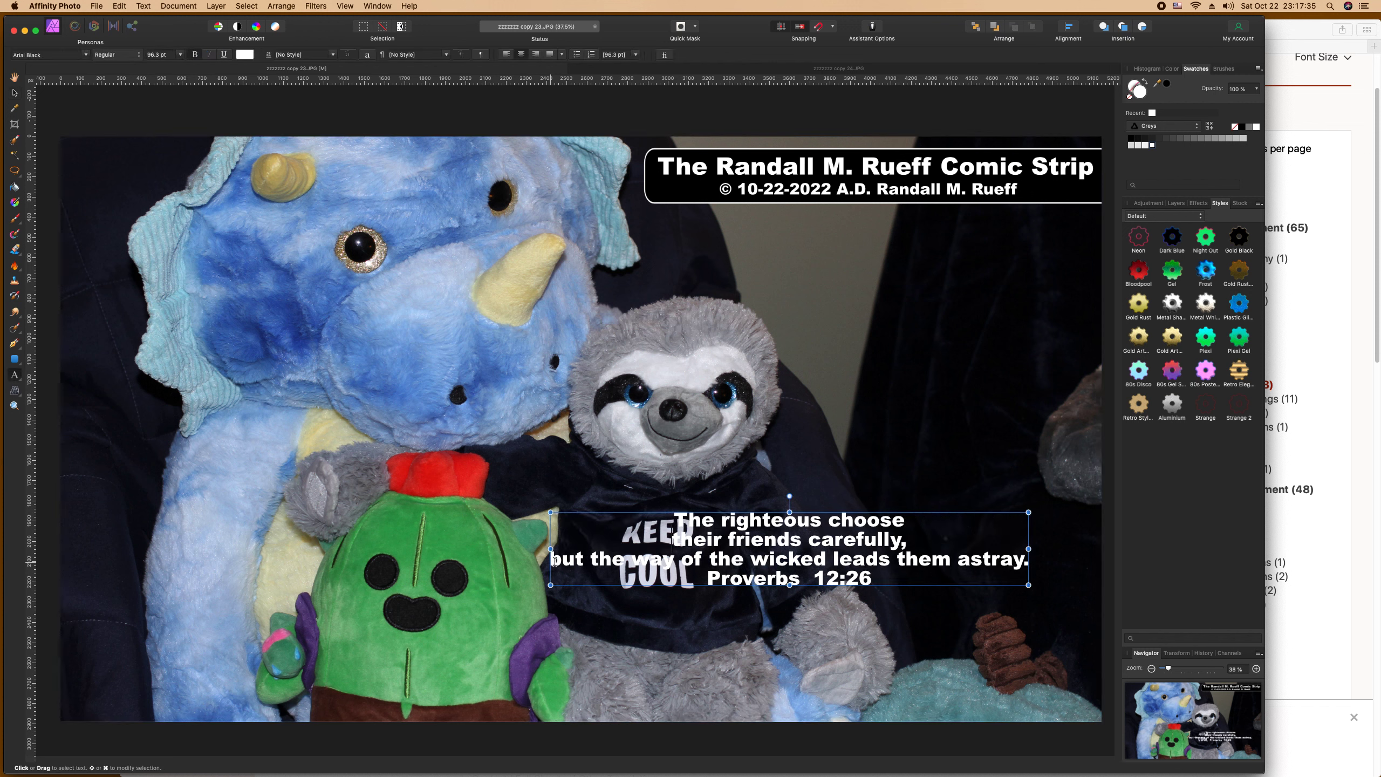
left_click(840, 559)
key("Delete")
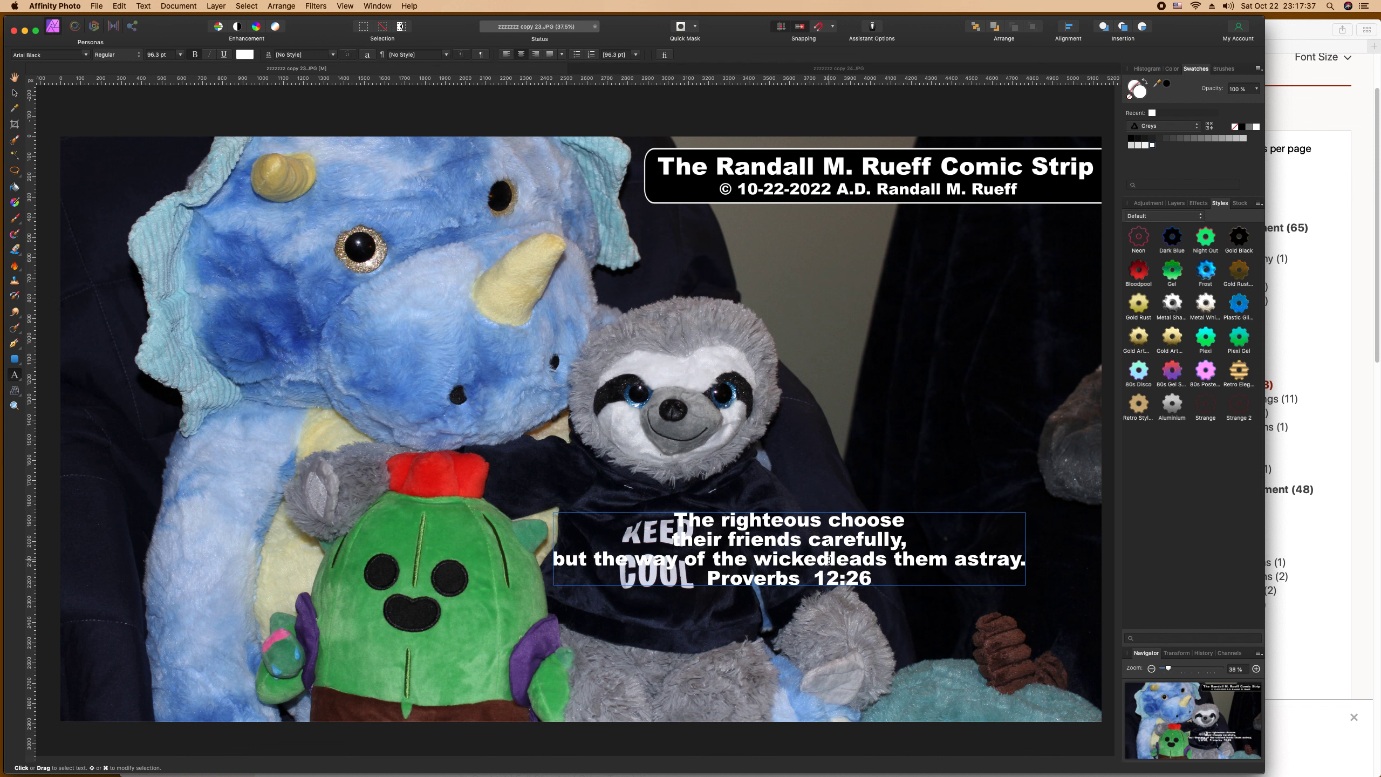
key("Return")
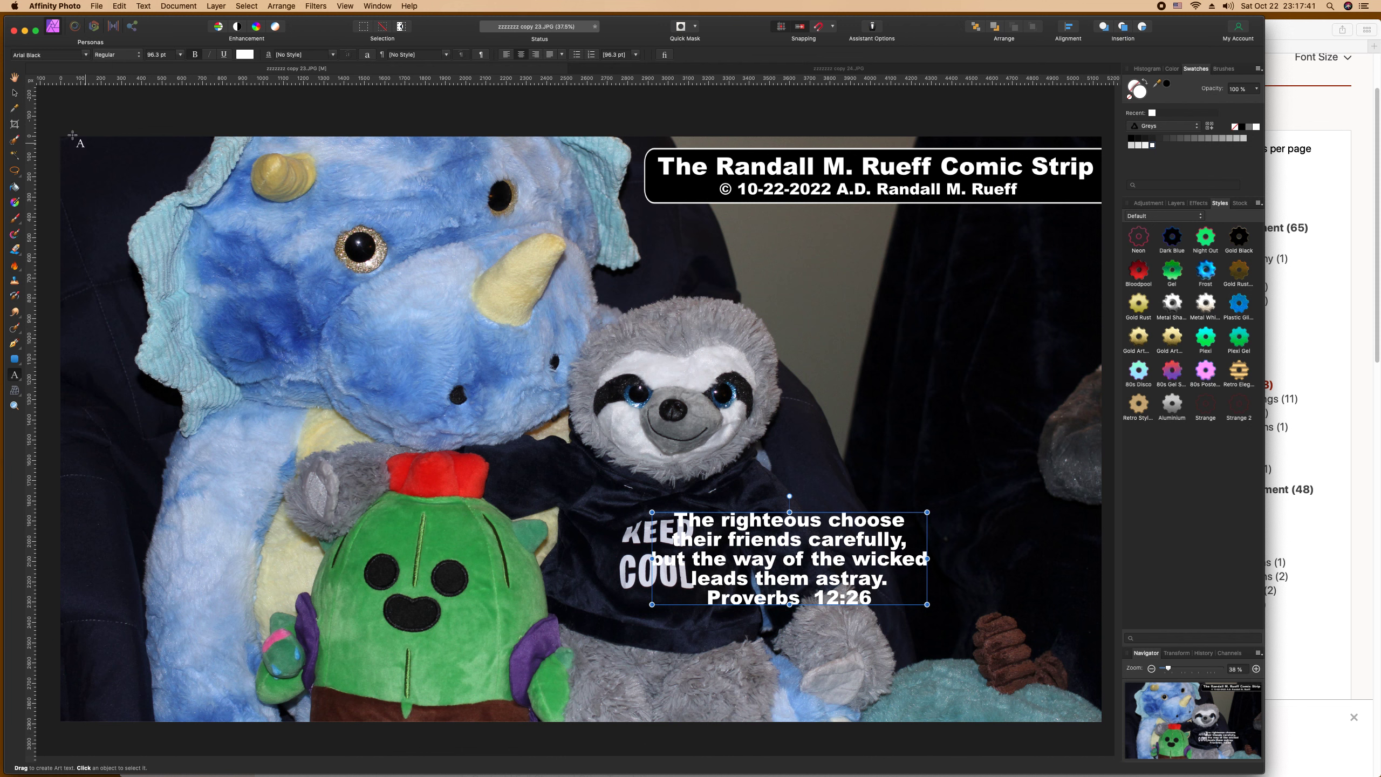
Step: Move the verse caption onto the dark background beside the sloth's face and enlarge it to about 108.2 pt
left_click(15, 92)
left_click_drag(815, 539, 945, 433)
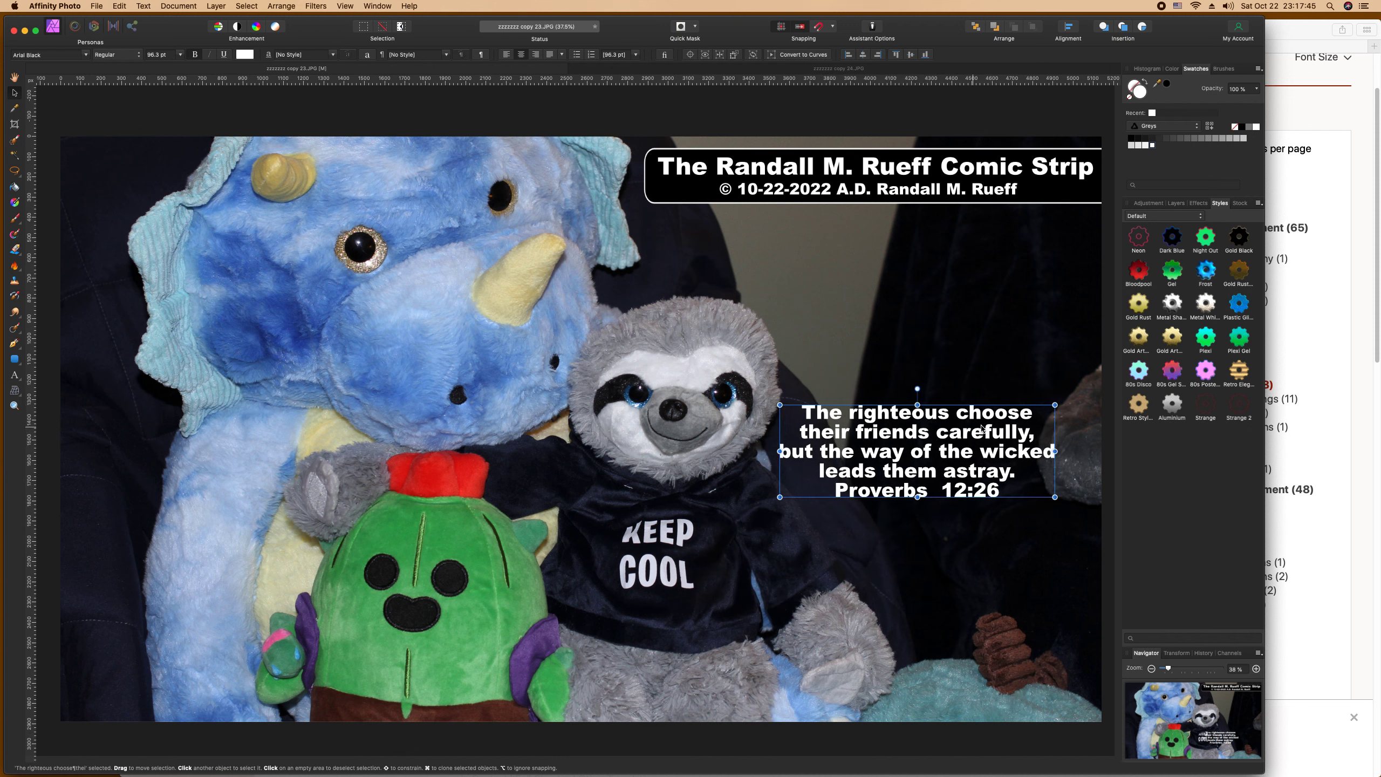
left_click_drag(1057, 405, 1087, 399)
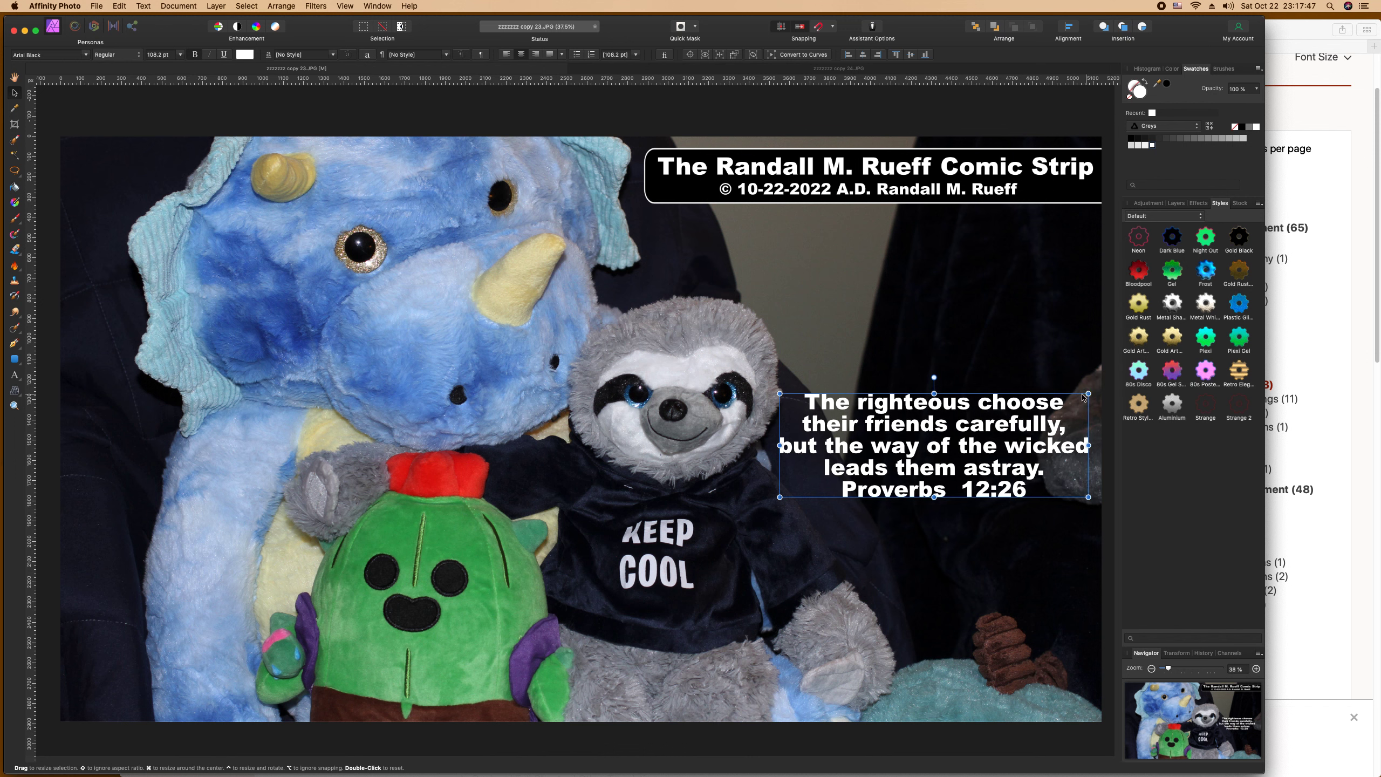
Step: Nudge the verse caption slightly lower and save the panel flattened, closing its document
left_click_drag(952, 431, 950, 436)
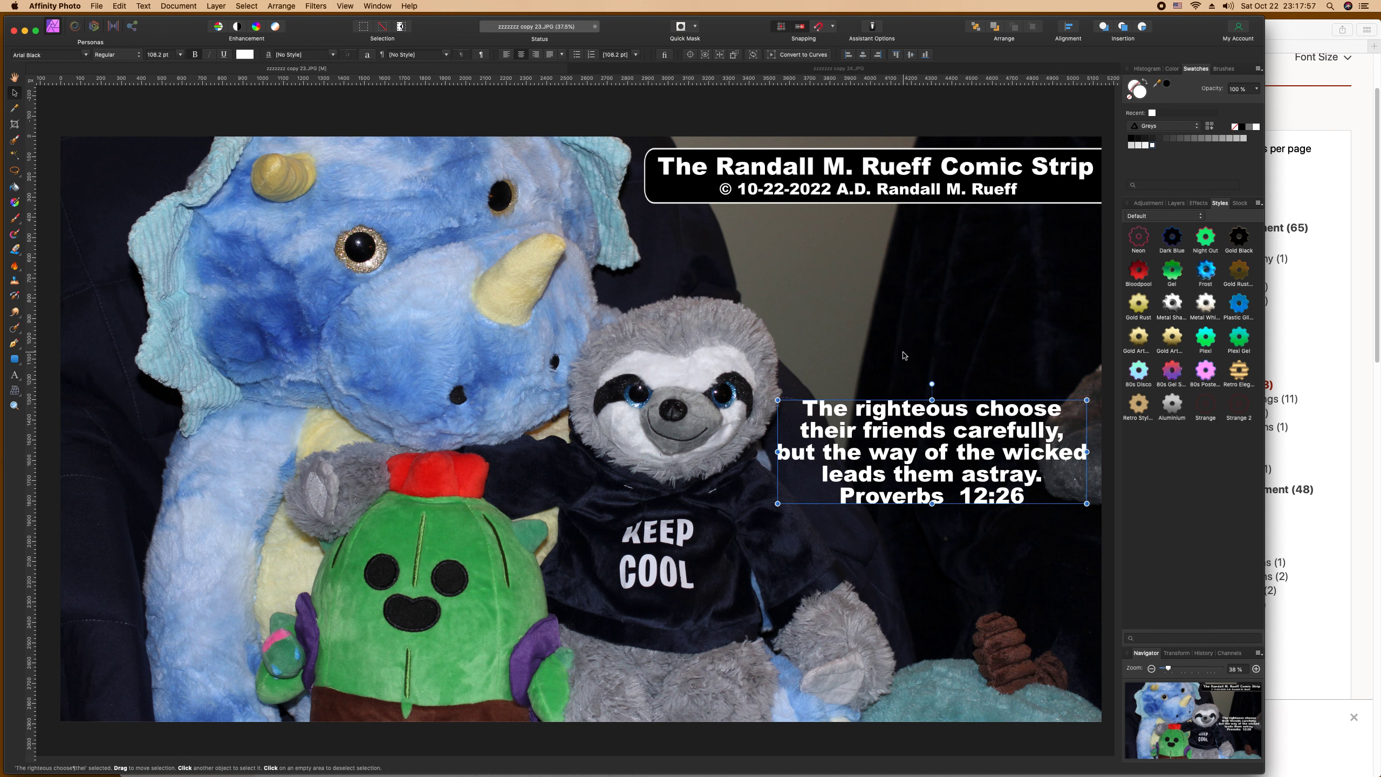
left_click(904, 355)
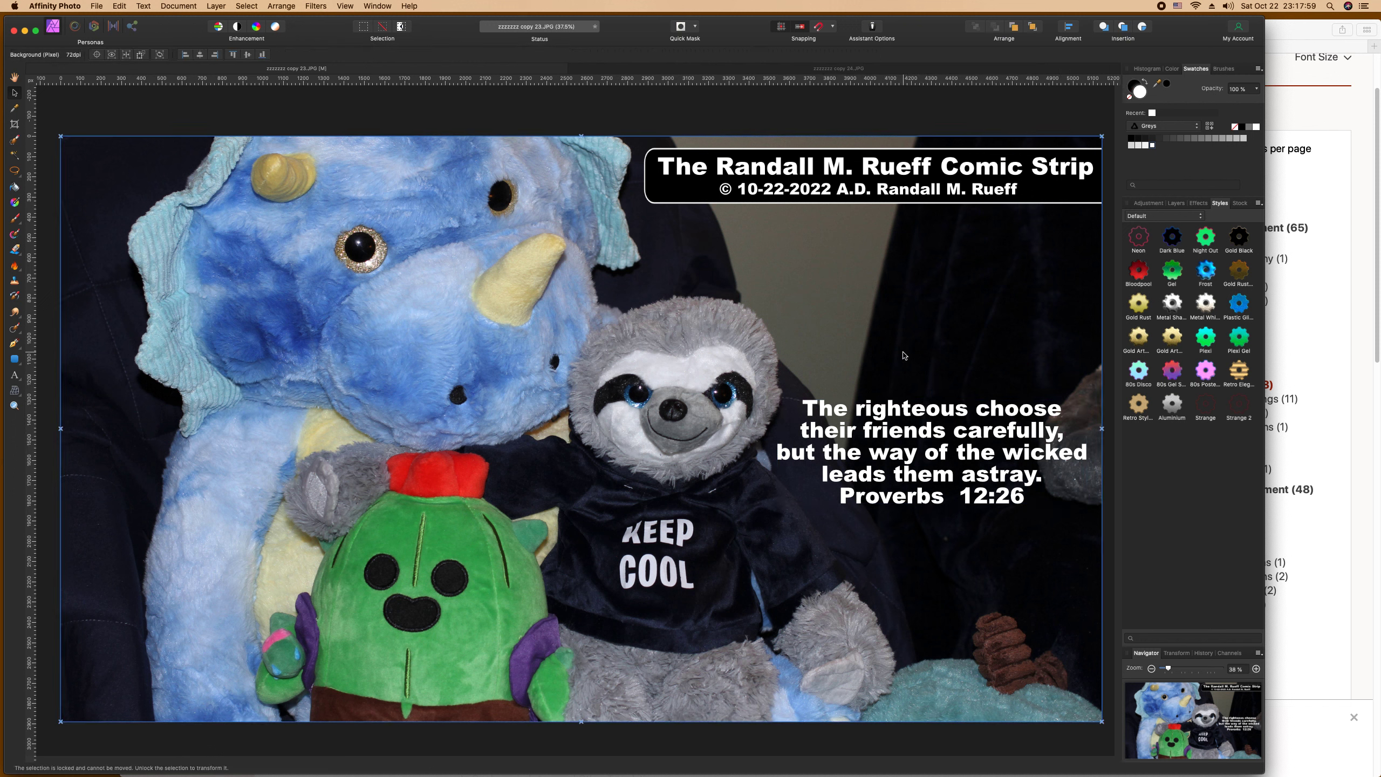
key("super+s")
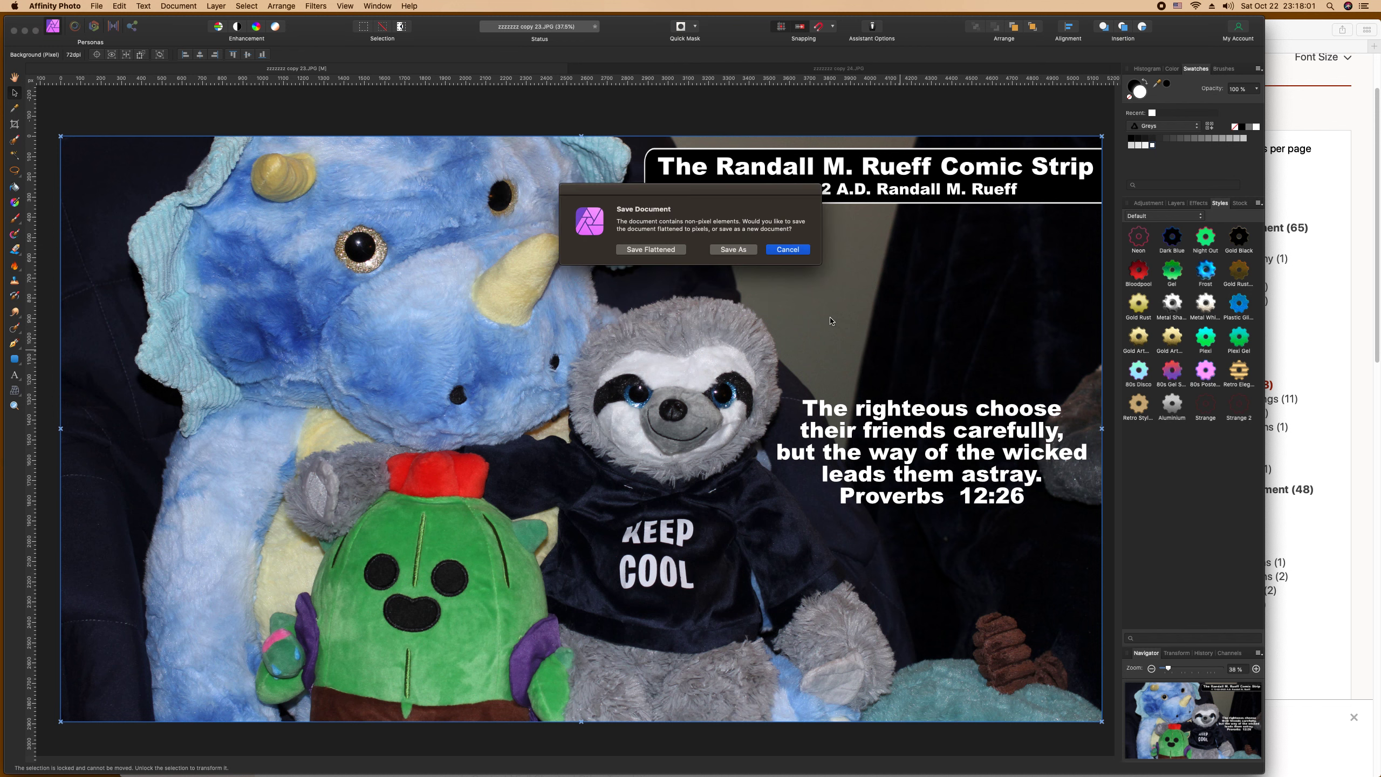
left_click(677, 249)
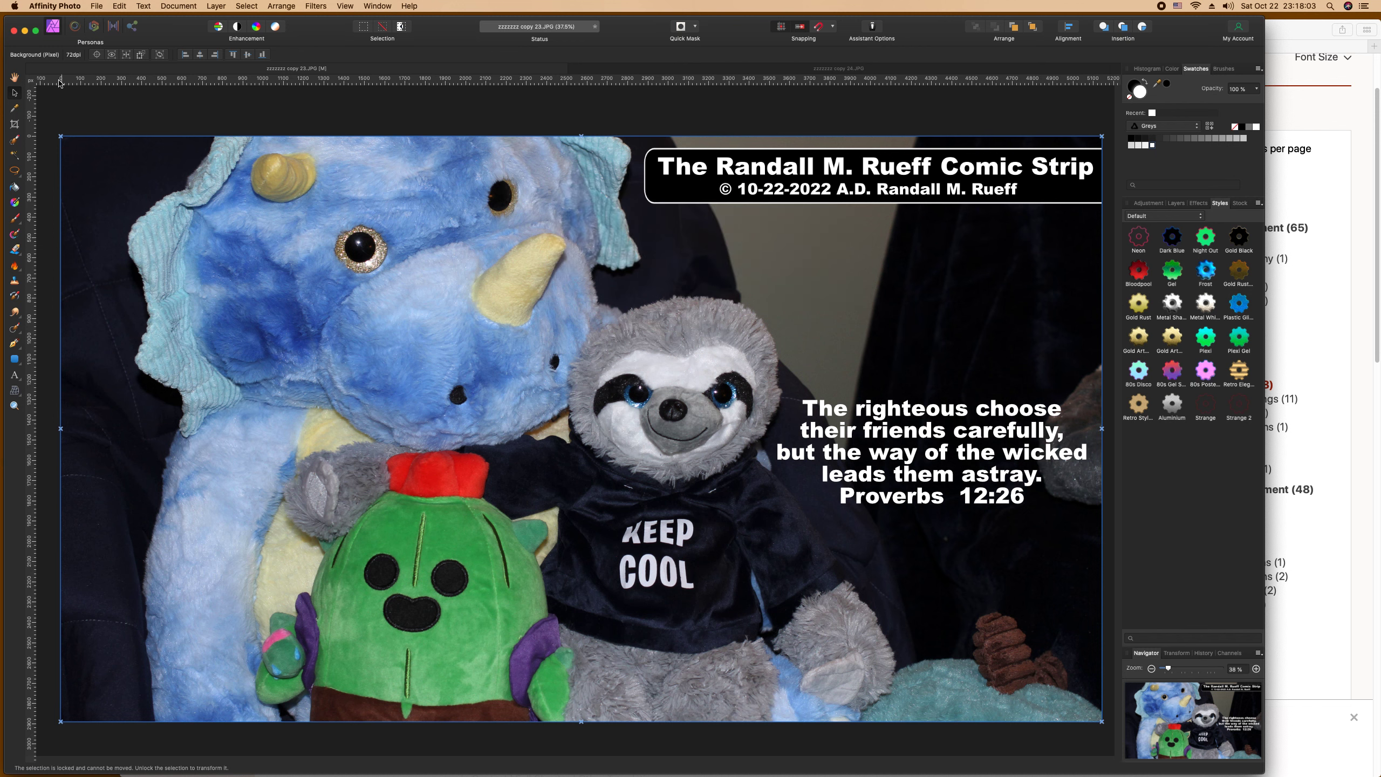
left_click(30, 68)
Step: Switch to Safari and open Proverbs 22:24 in context from the Bible Gateway search results for "friends"
left_click(1299, 535)
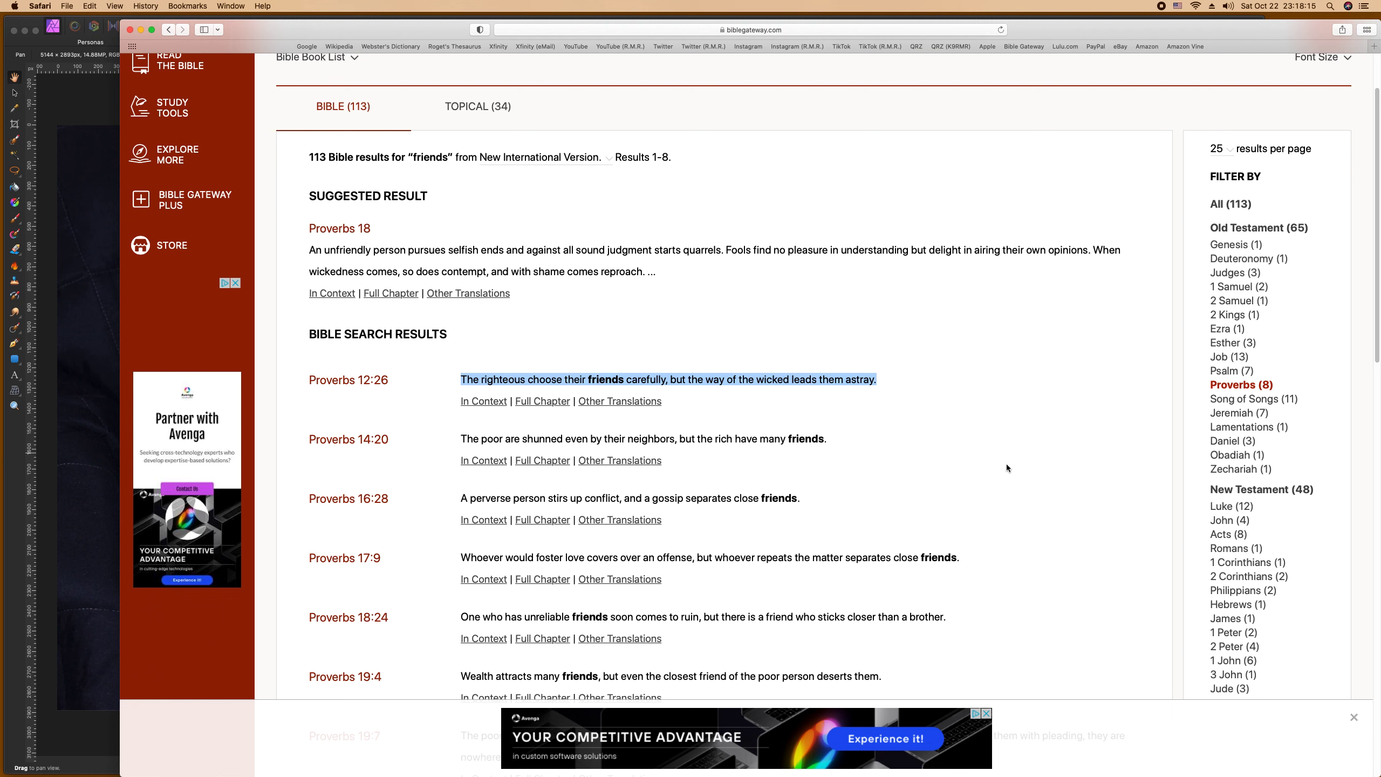
scroll(1007, 468, "down", 2)
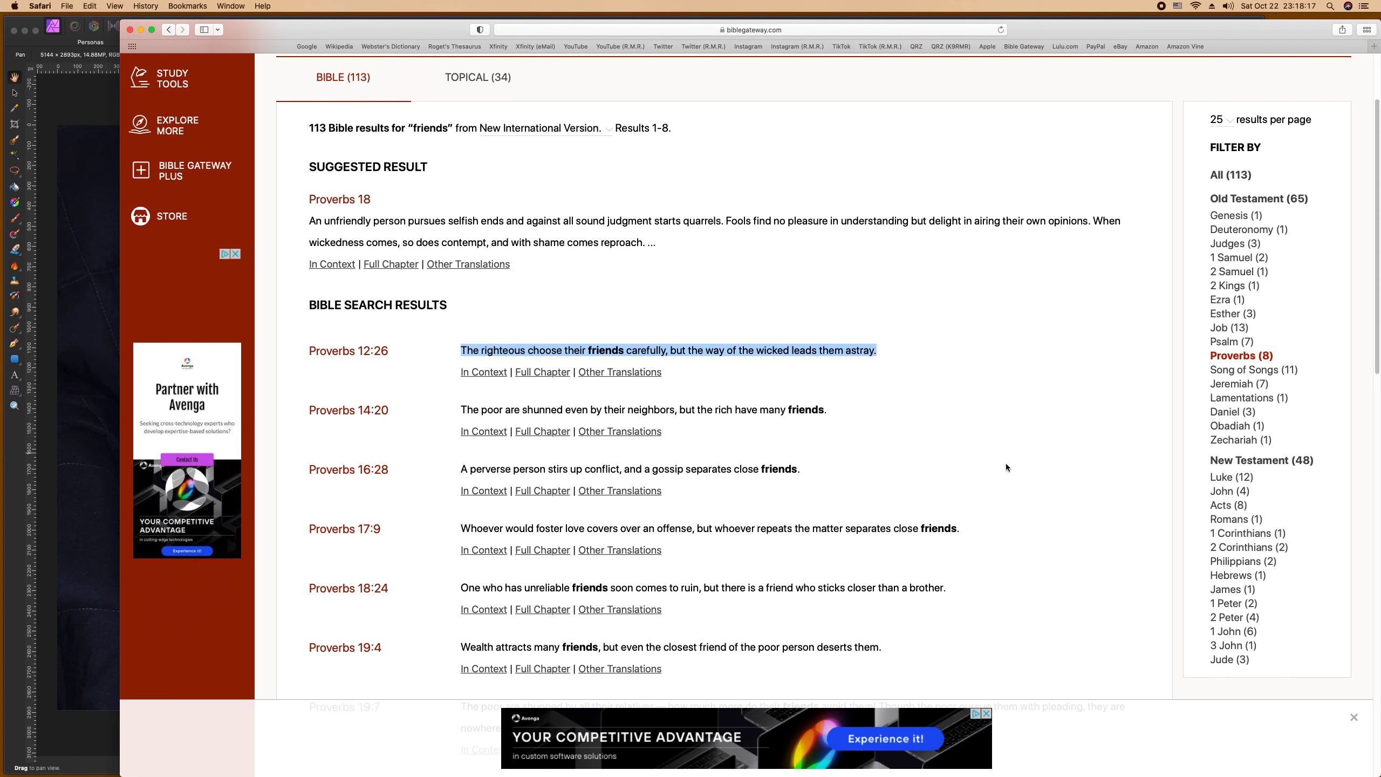
scroll(1007, 468, "down", 3)
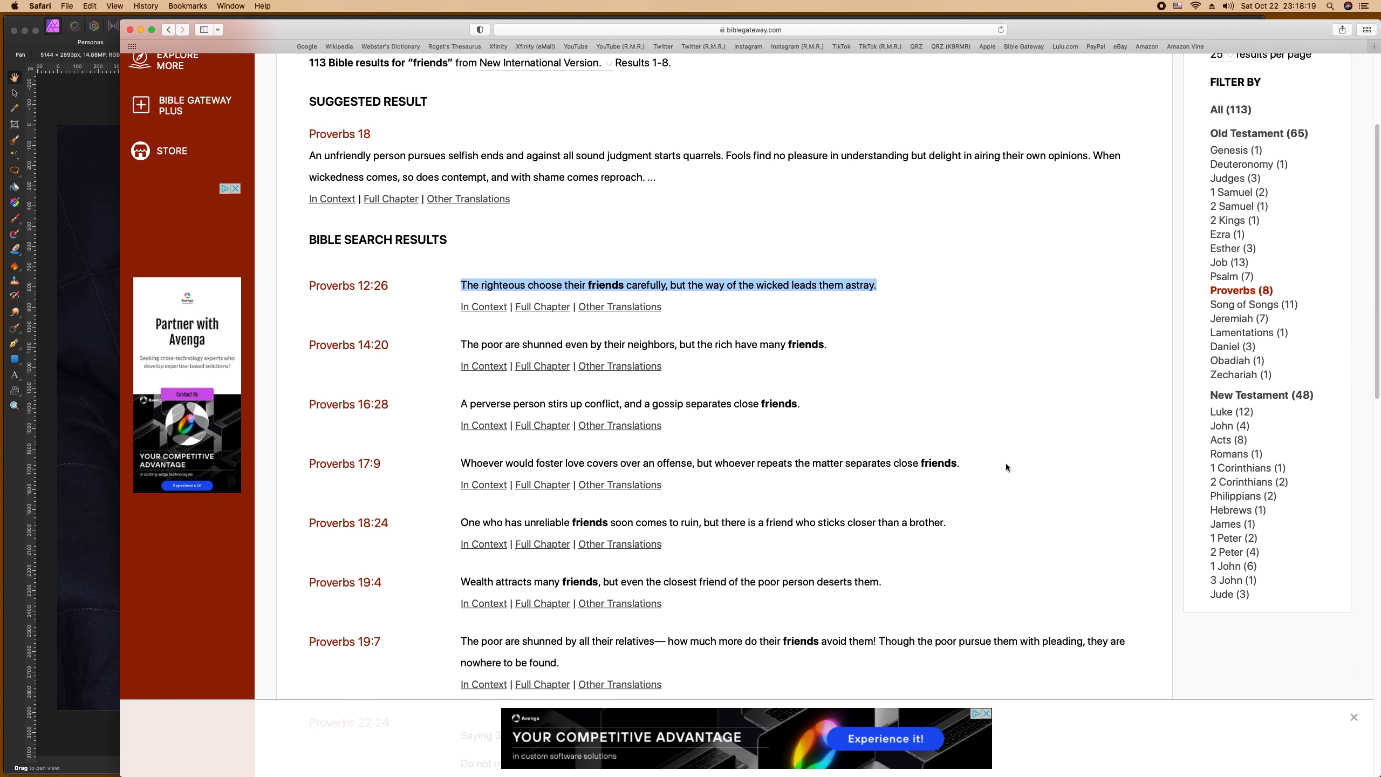
scroll(1006, 467, "down", 2)
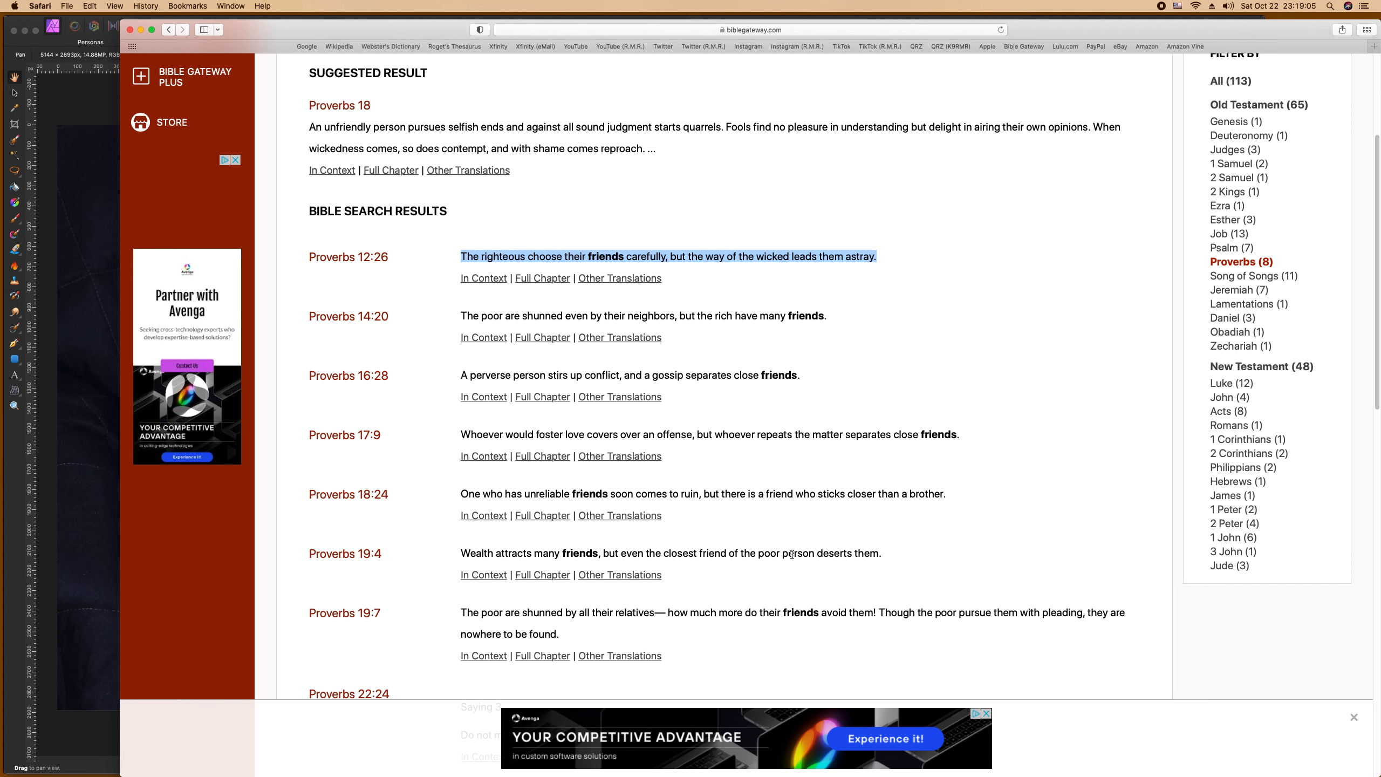
scroll(793, 532, "down", 2)
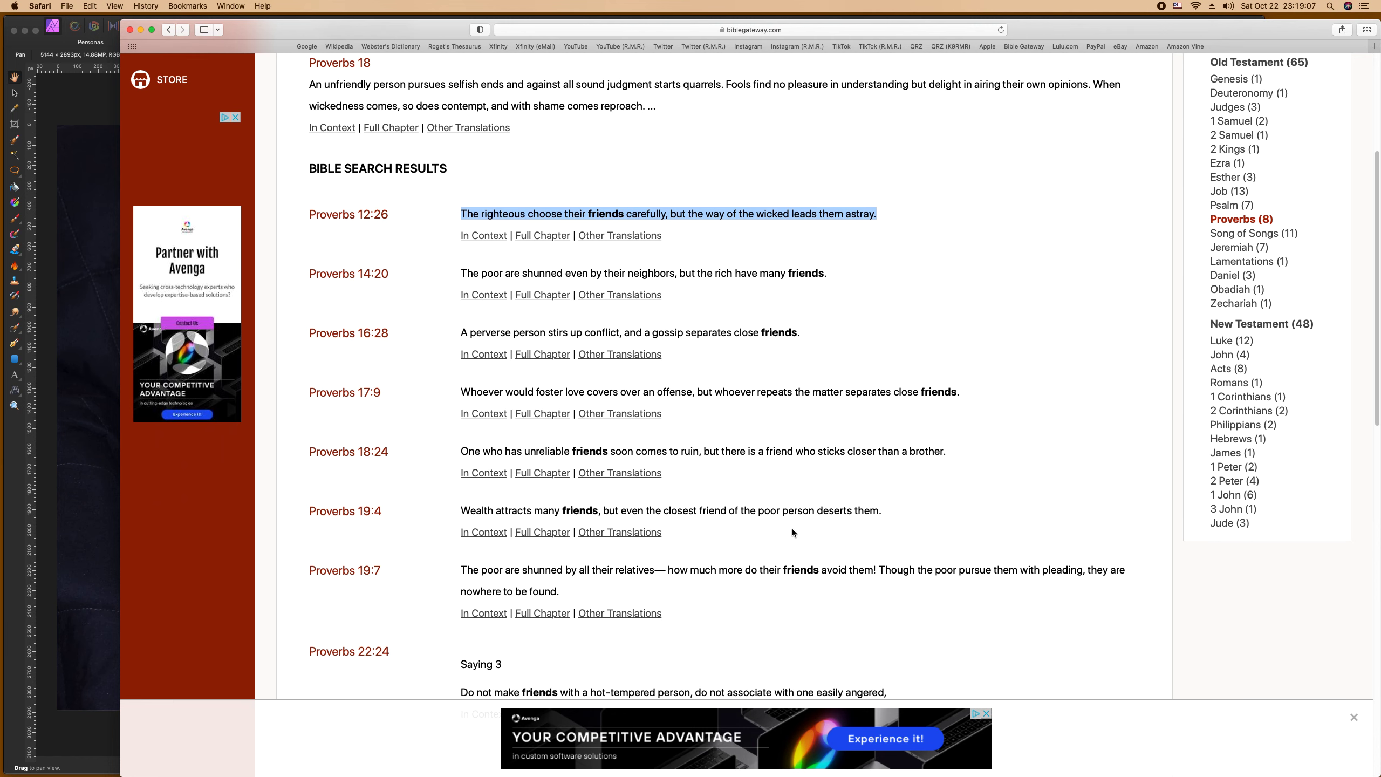
scroll(792, 529, "down", 1)
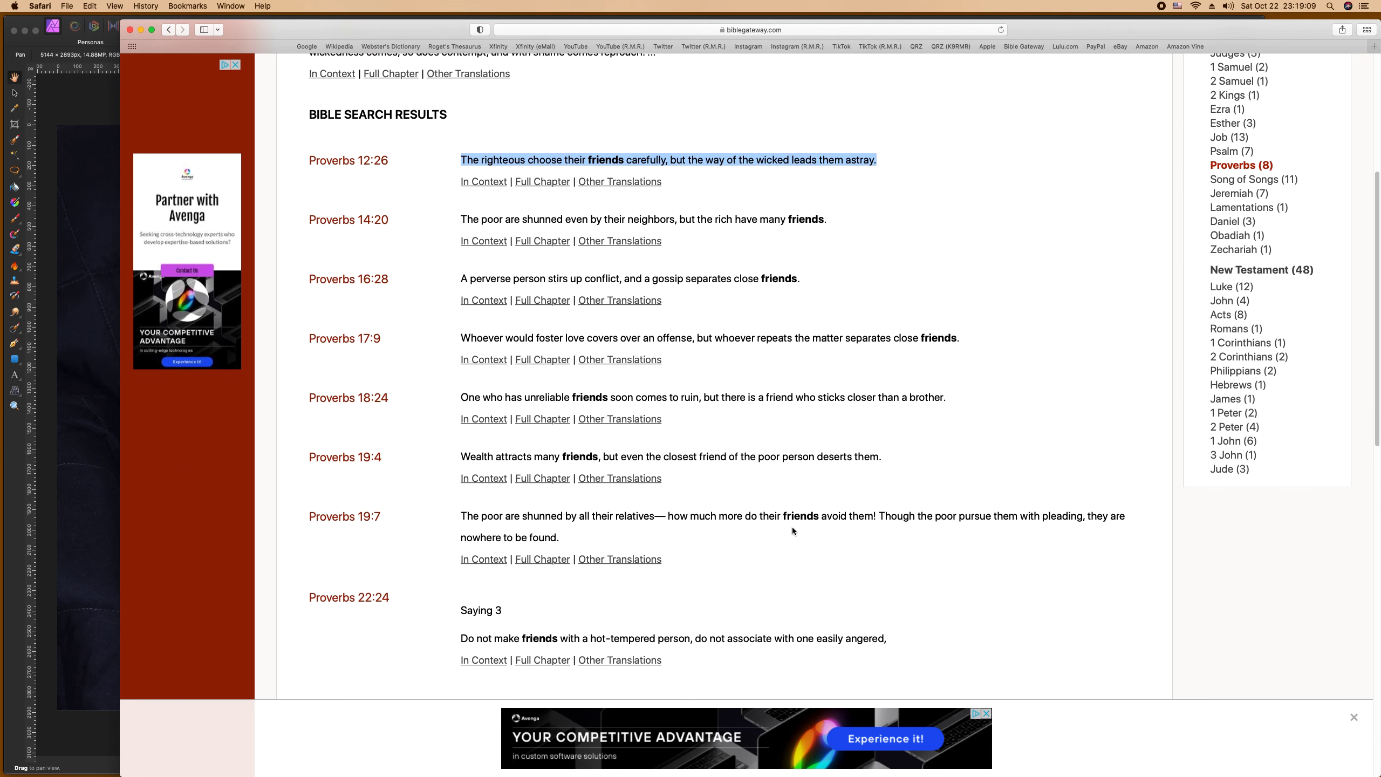
left_click(483, 660)
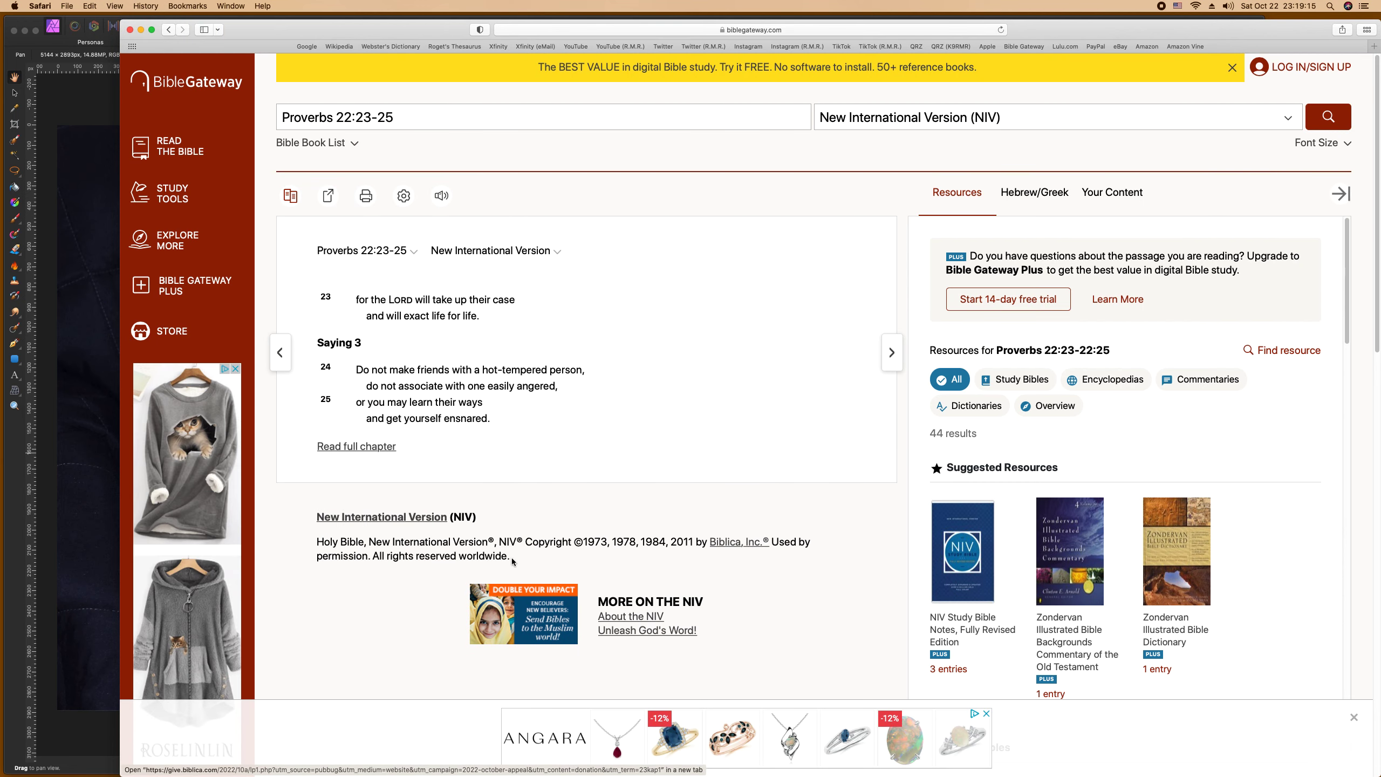
Step: Copy verses 24-25 of Proverbs 22 and paste them into Affinity Photo as enlarged art text across the blue plush's face
left_click(493, 420)
left_click_drag(493, 420, 350, 372)
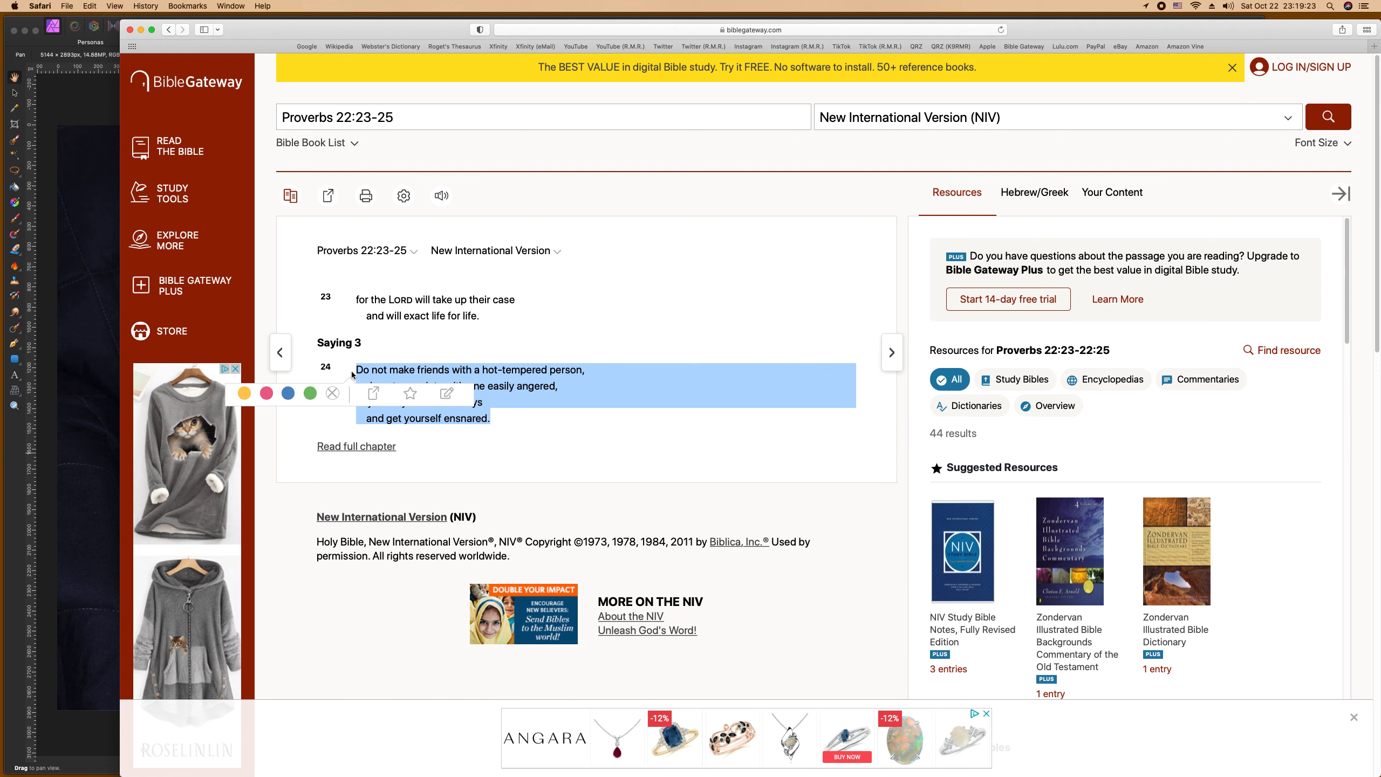
left_click(82, 200)
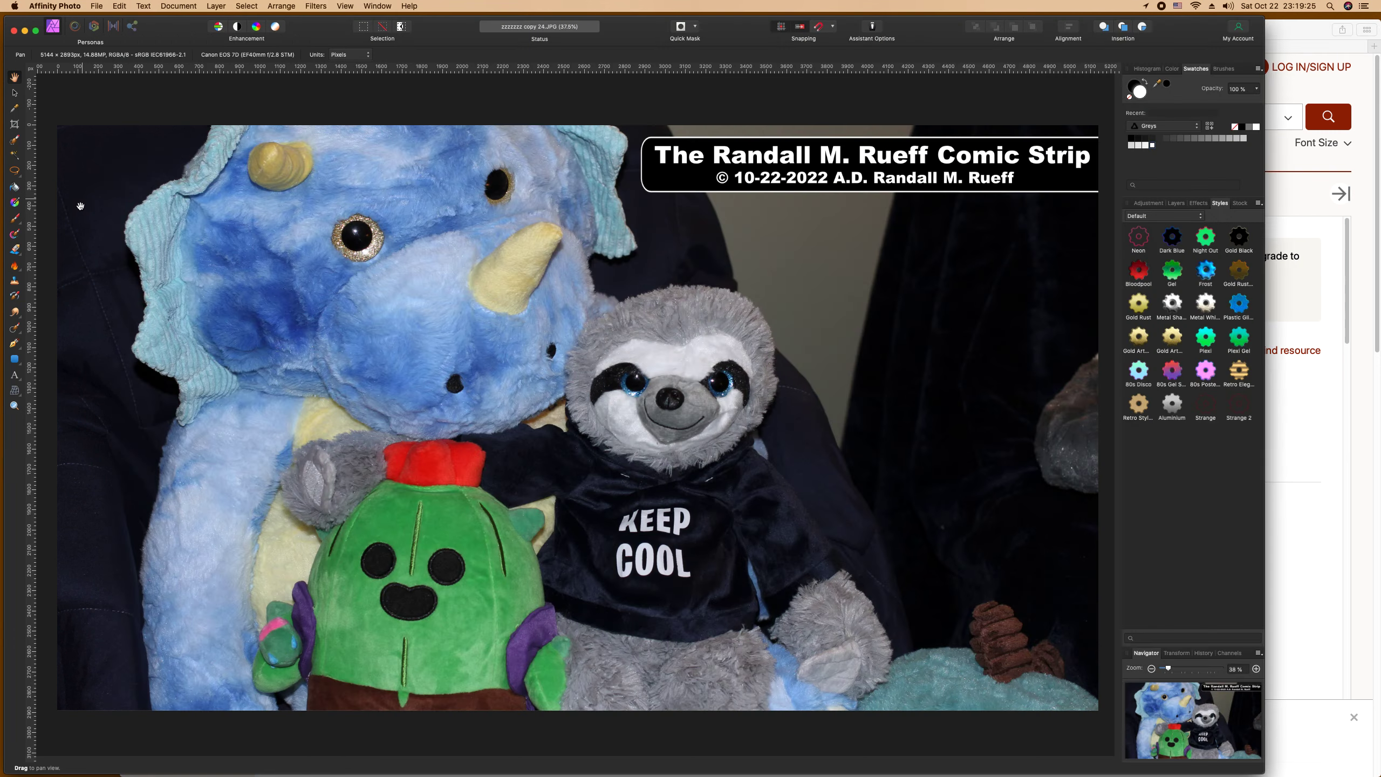
left_click(24, 381)
left_click(49, 377)
left_click(181, 326)
key("super+v")
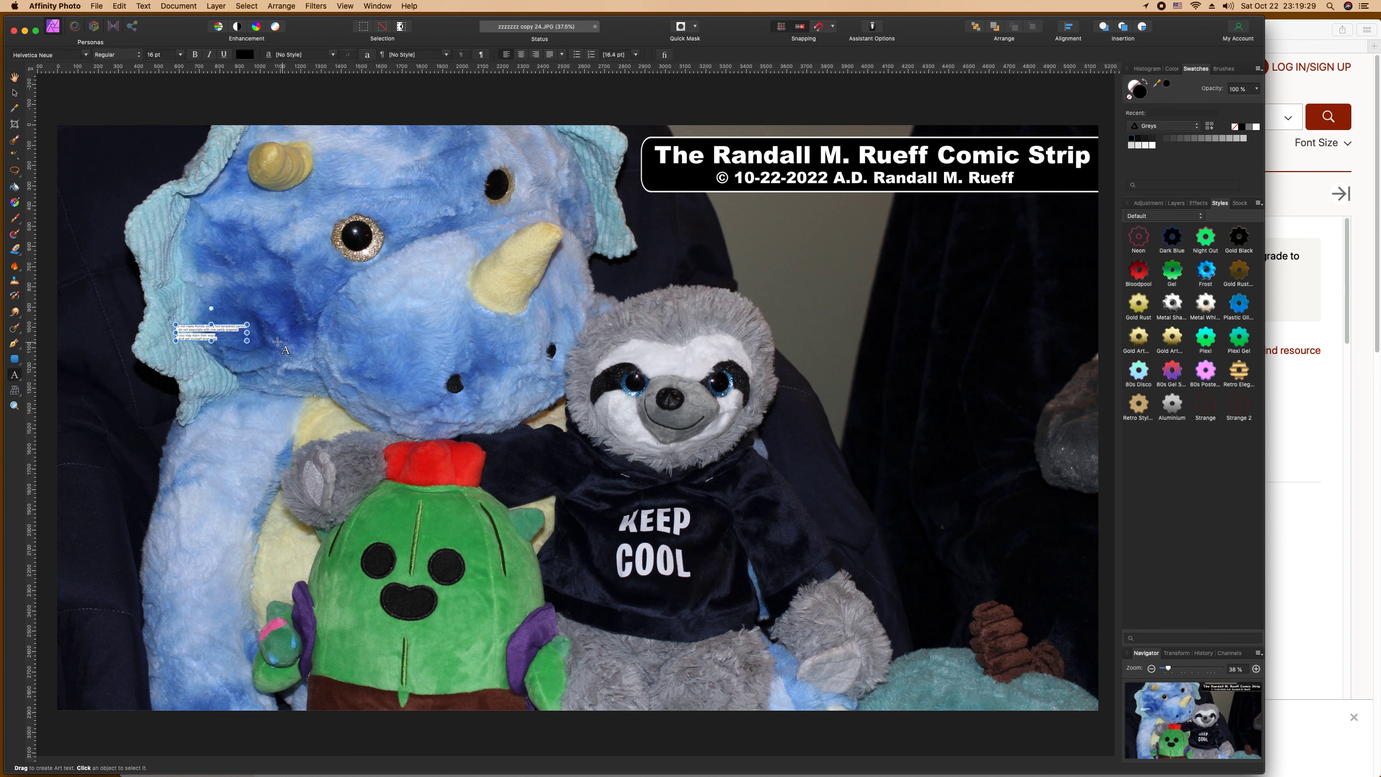
left_click_drag(247, 341, 482, 447)
Step: Add "Provers 22:24-25" as separate text below the pasted verse, checking the reference on Bible Gateway in Safari and minimizing that window
type("P")
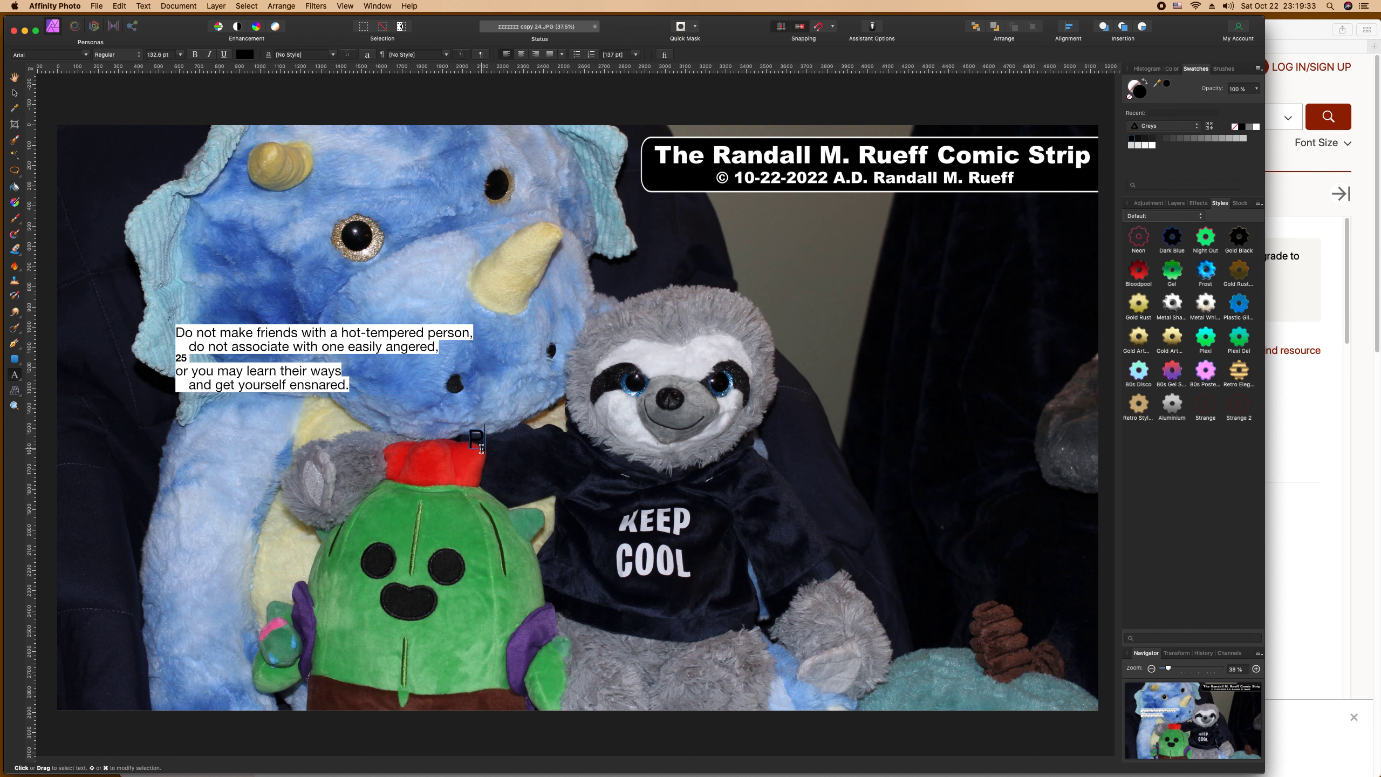
type("rovers 22:24-25")
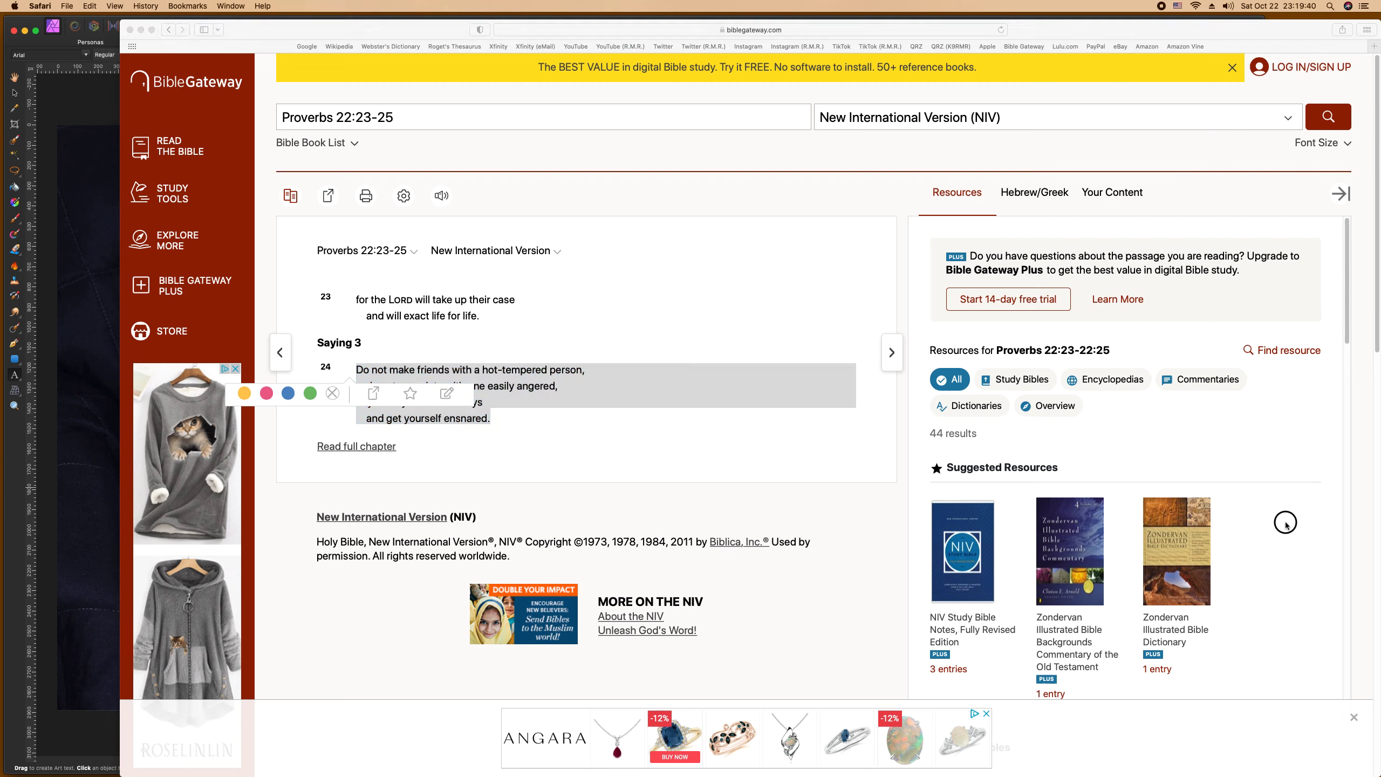
left_click(1283, 526)
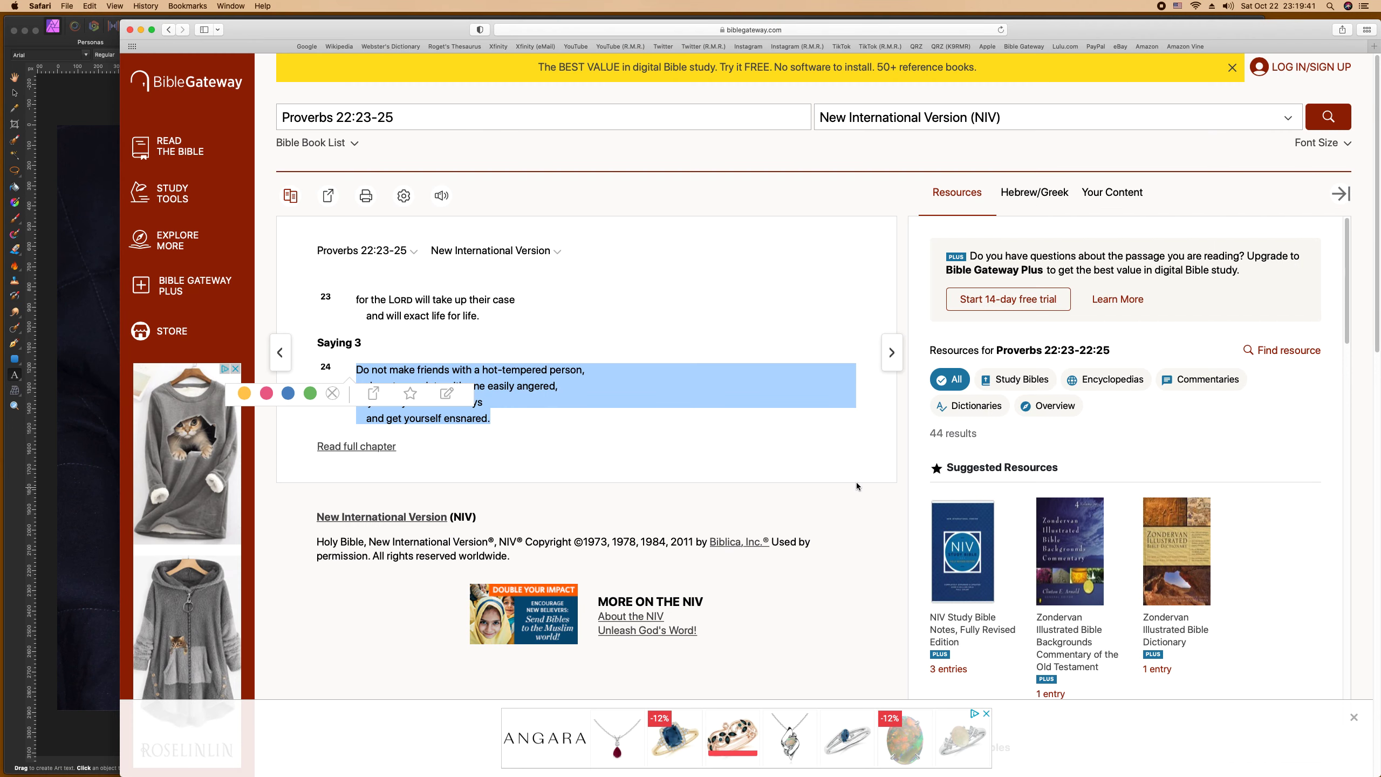
left_click(653, 481)
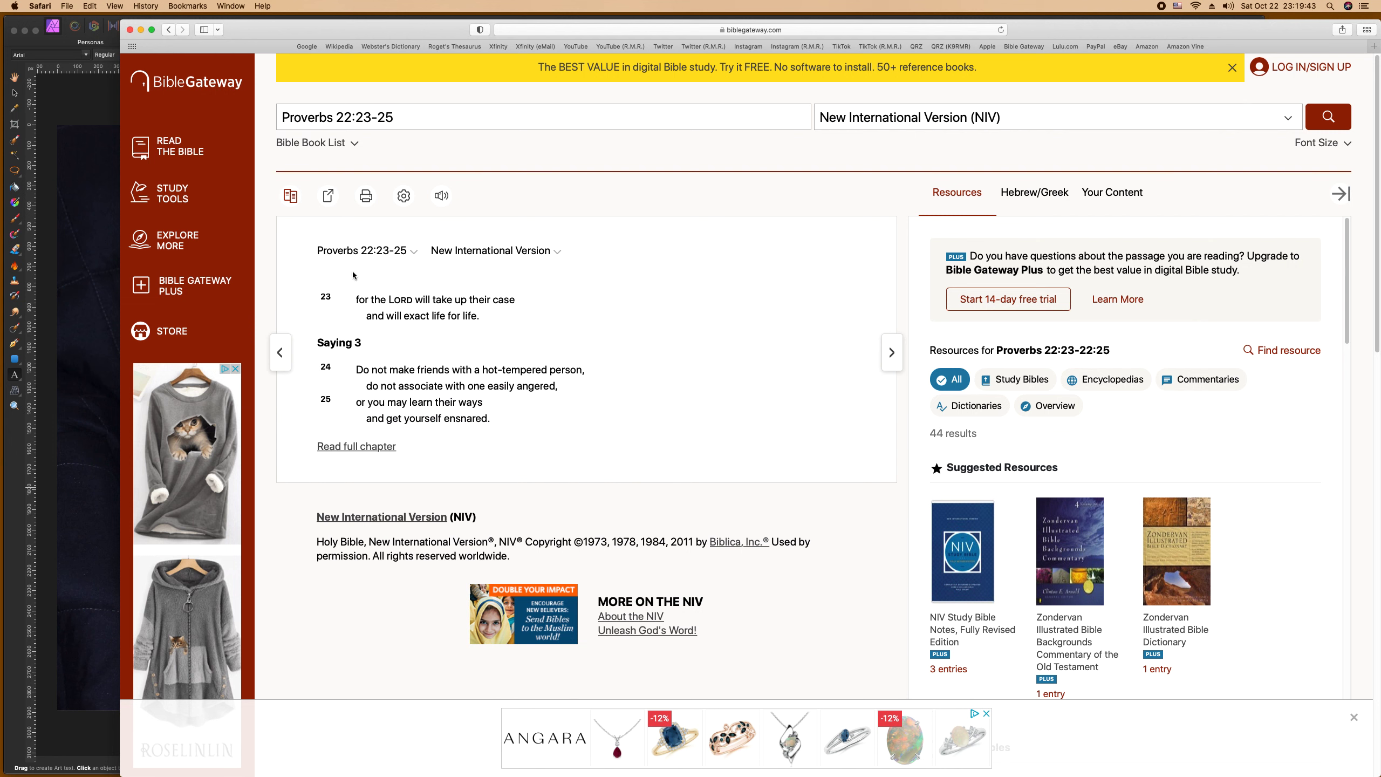
left_click(140, 29)
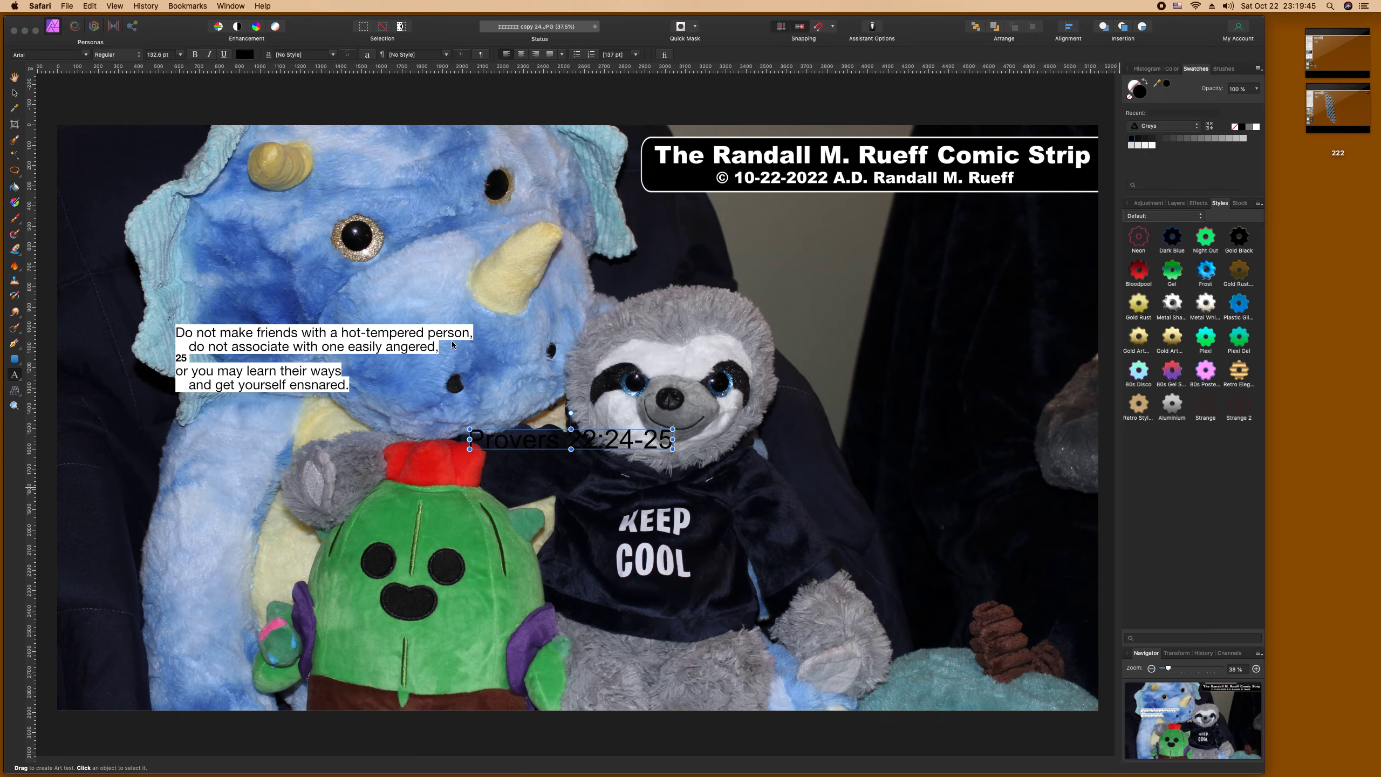
Step: Format the whole reference text in white Arial Black
double_click(558, 443)
key("super+a")
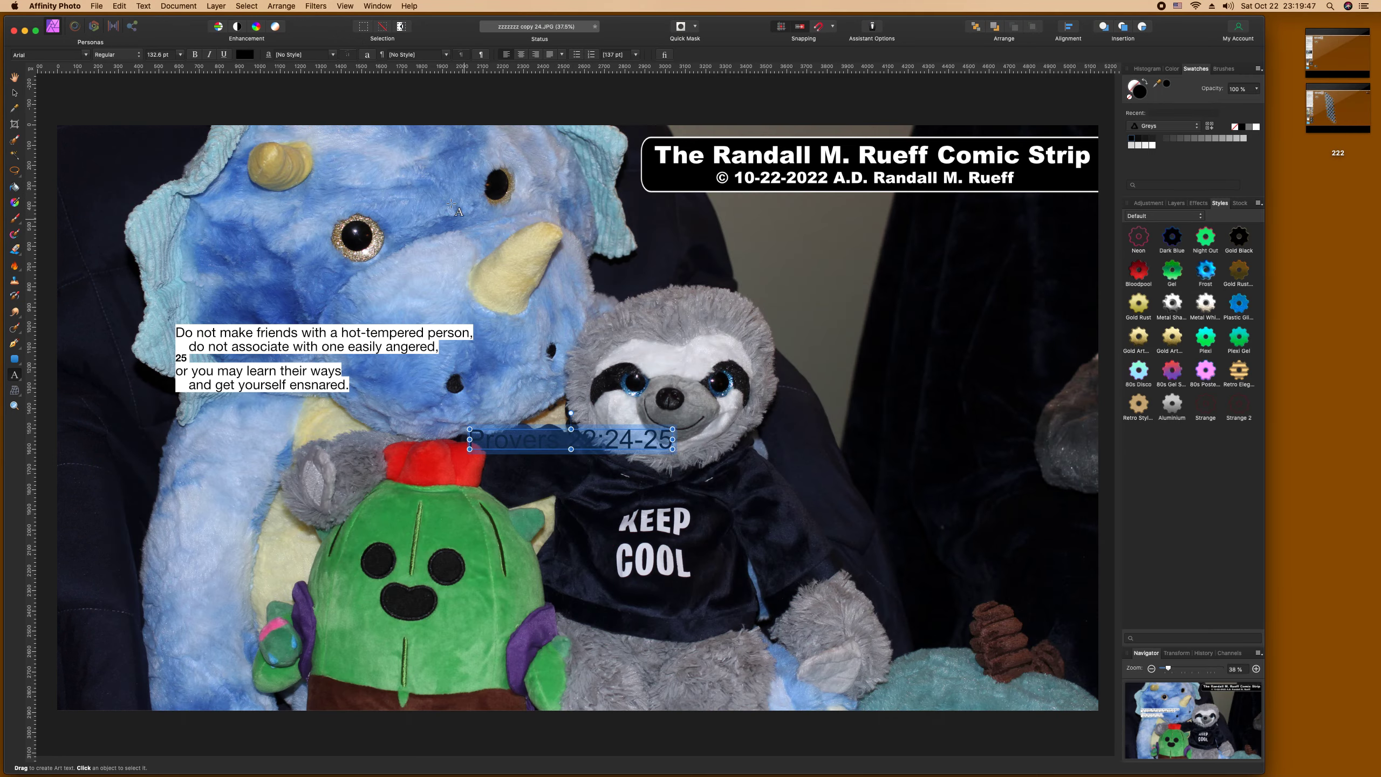
left_click(247, 55)
left_click(306, 127)
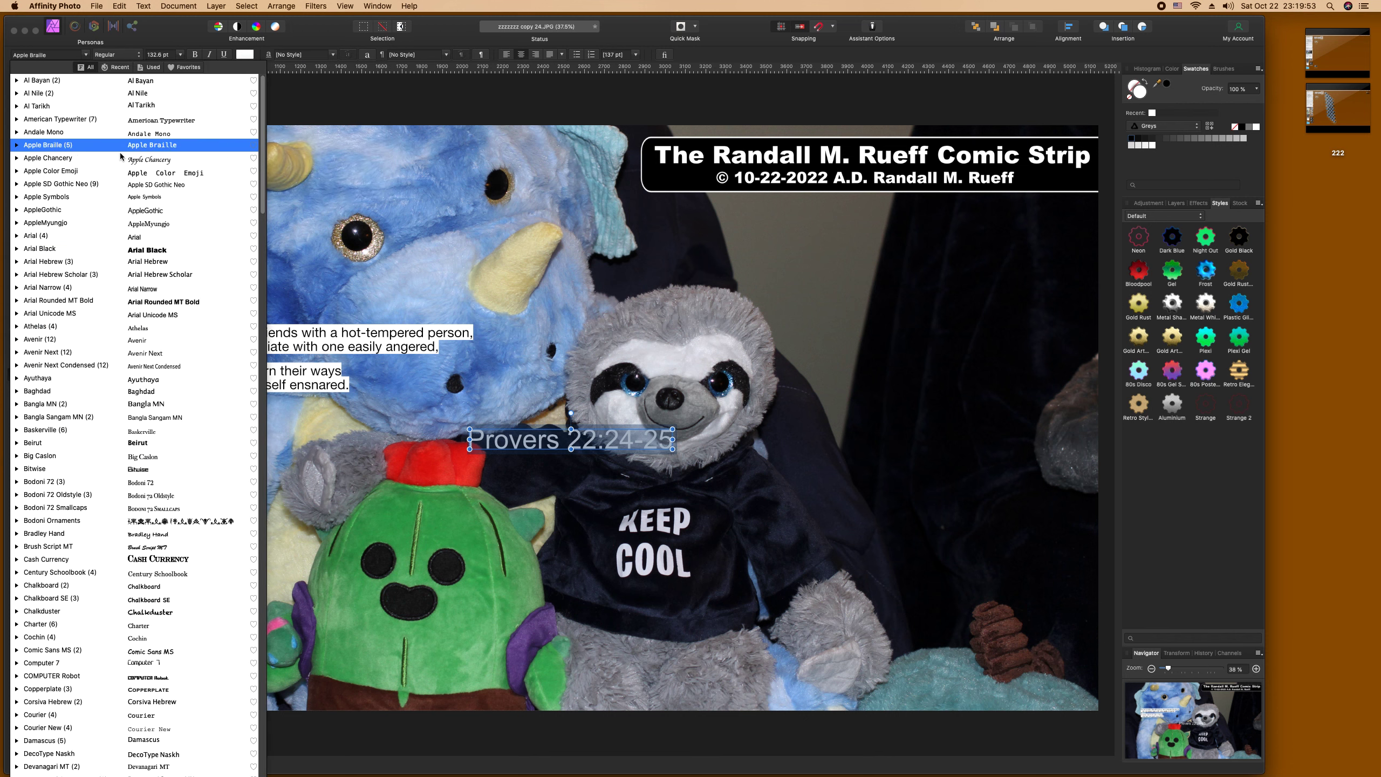
left_click(66, 248)
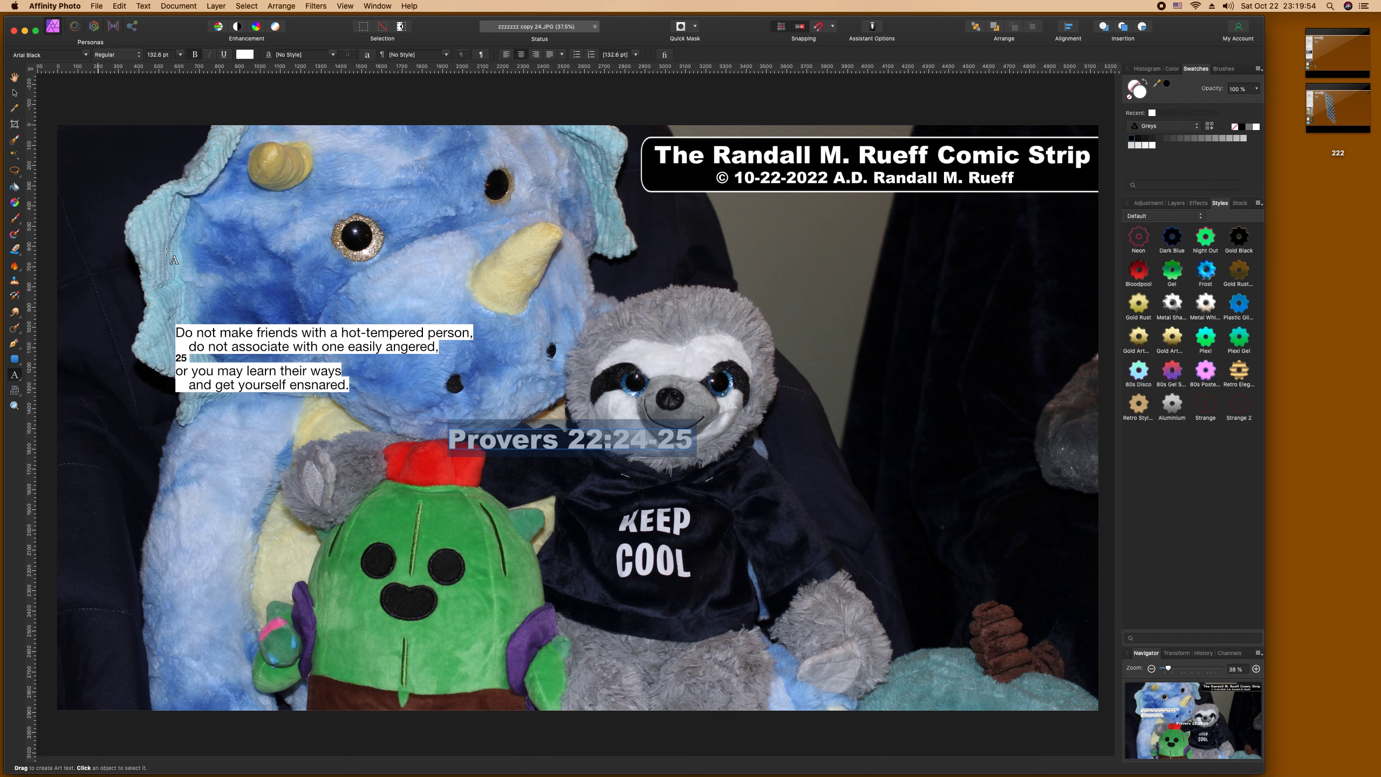
Step: Insert "Do not make friends with a hot-tempered person," and "do not associate with one easily angered," as two lines above the reference
left_click(451, 441)
type("Do not make friends with a hot-tempered person")
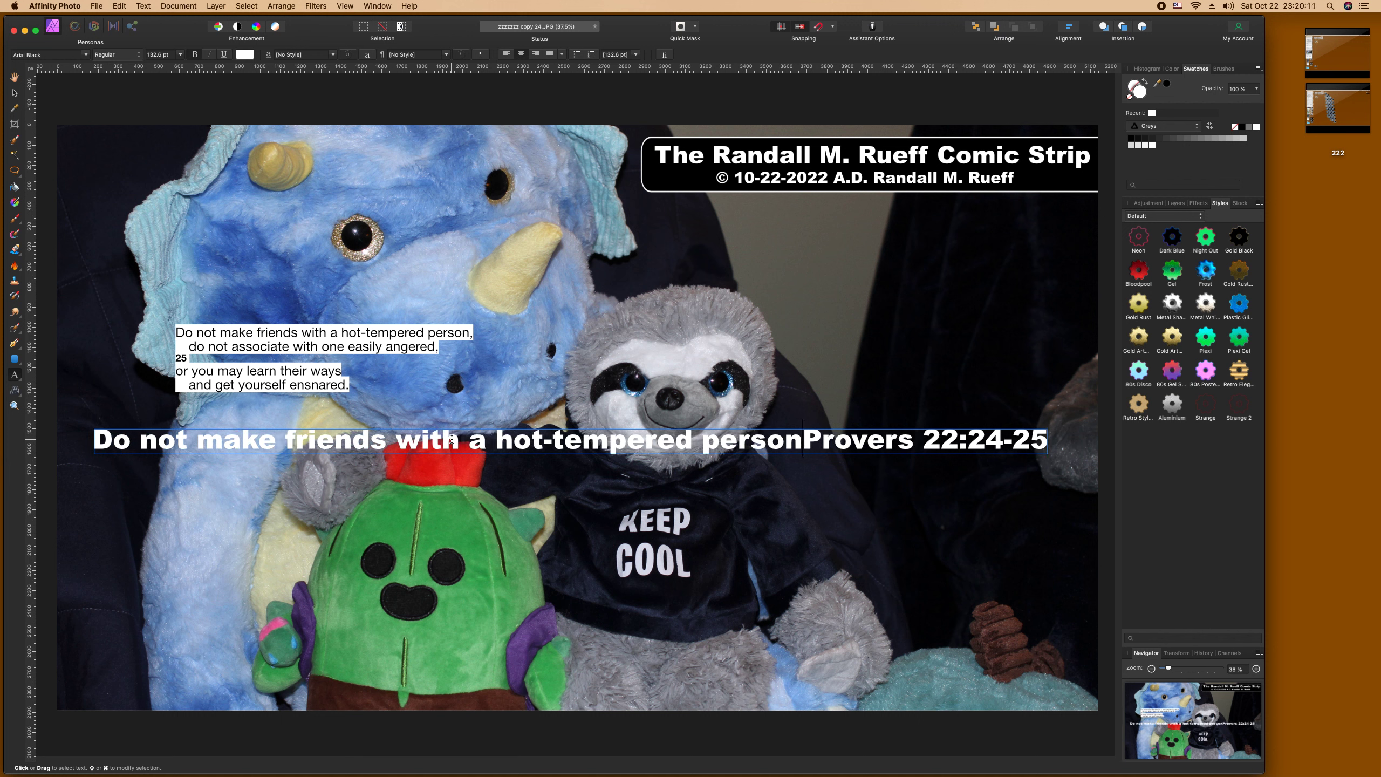
type(",")
key("Return")
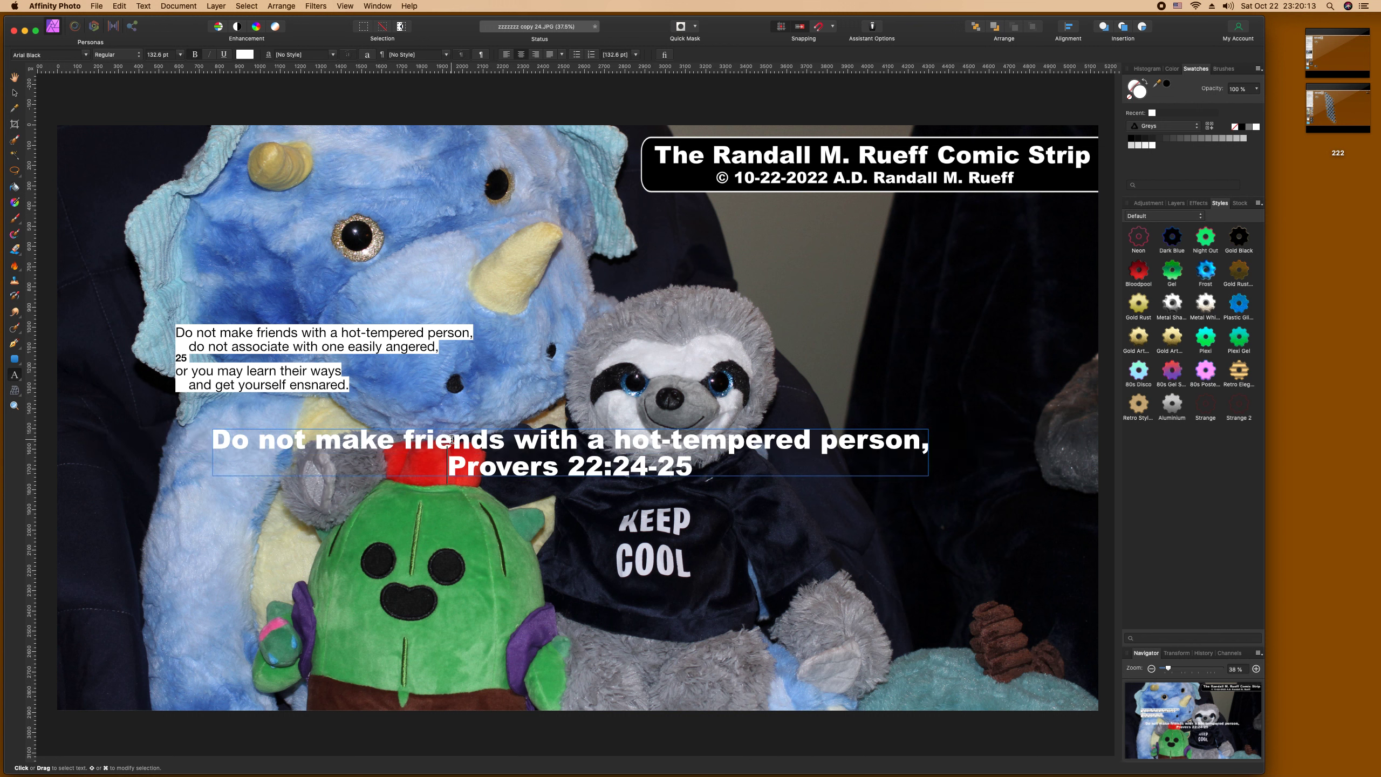
type("do not asso")
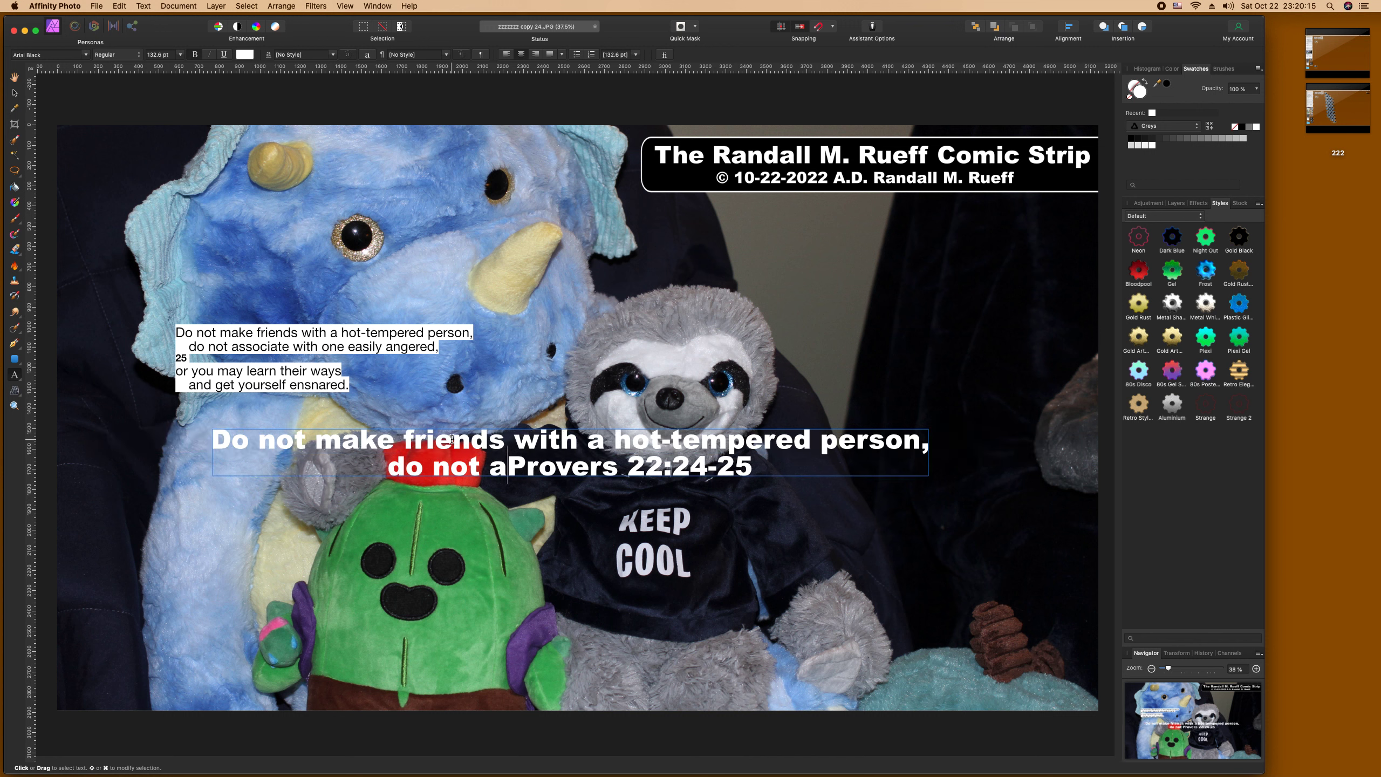
type("ciate with one easily angered")
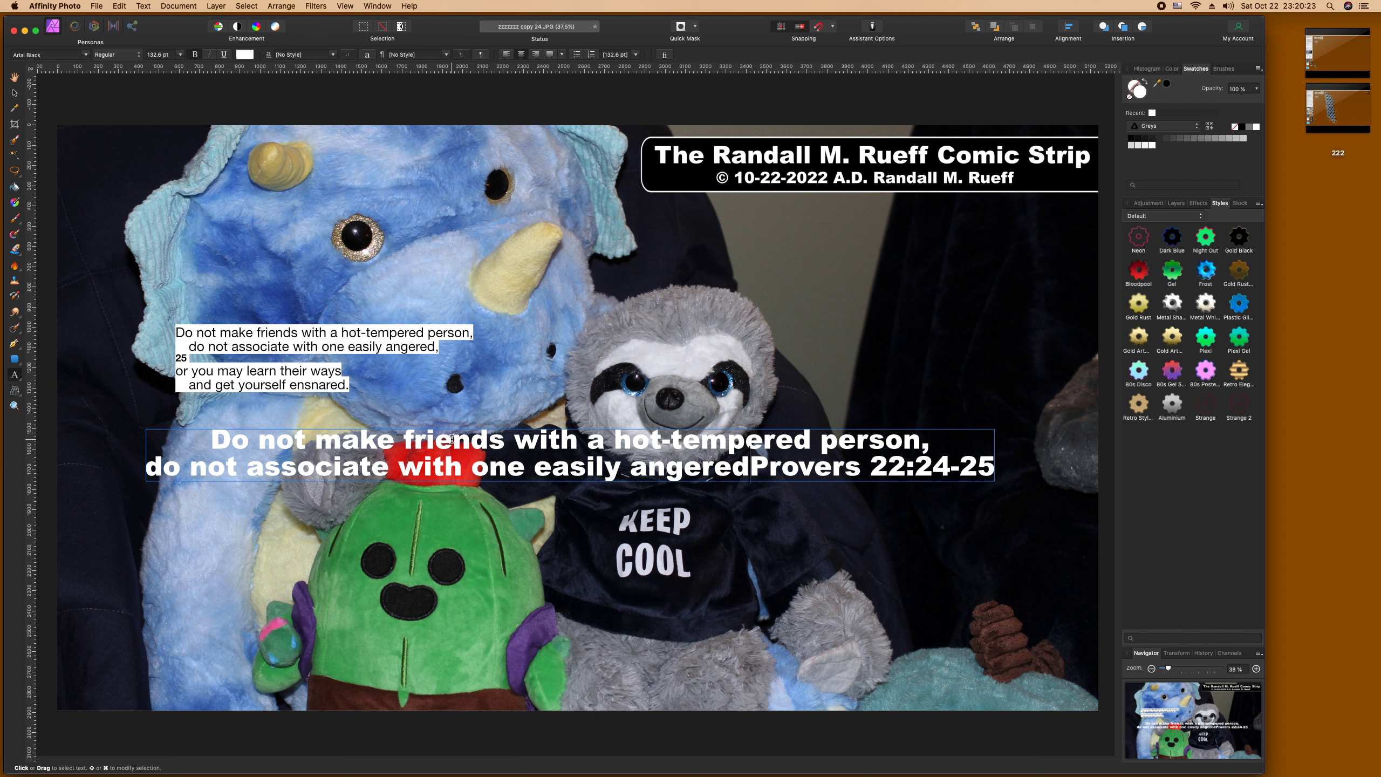
type(",")
key("Return")
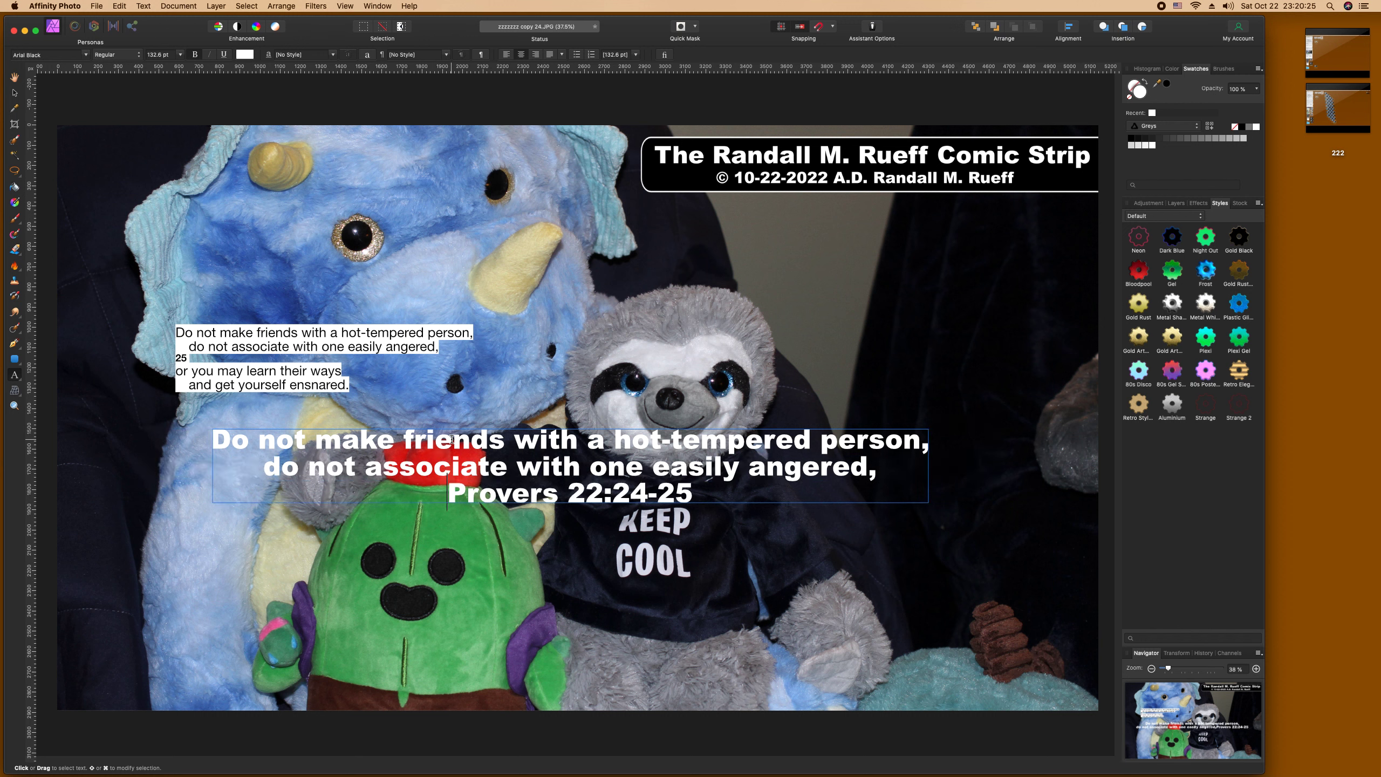
Step: Add the lines "or you may learn their ways" and "and get yourself ensnared." directly above the reference, keeping the reference on its own line
type("or yo")
type("u may ")
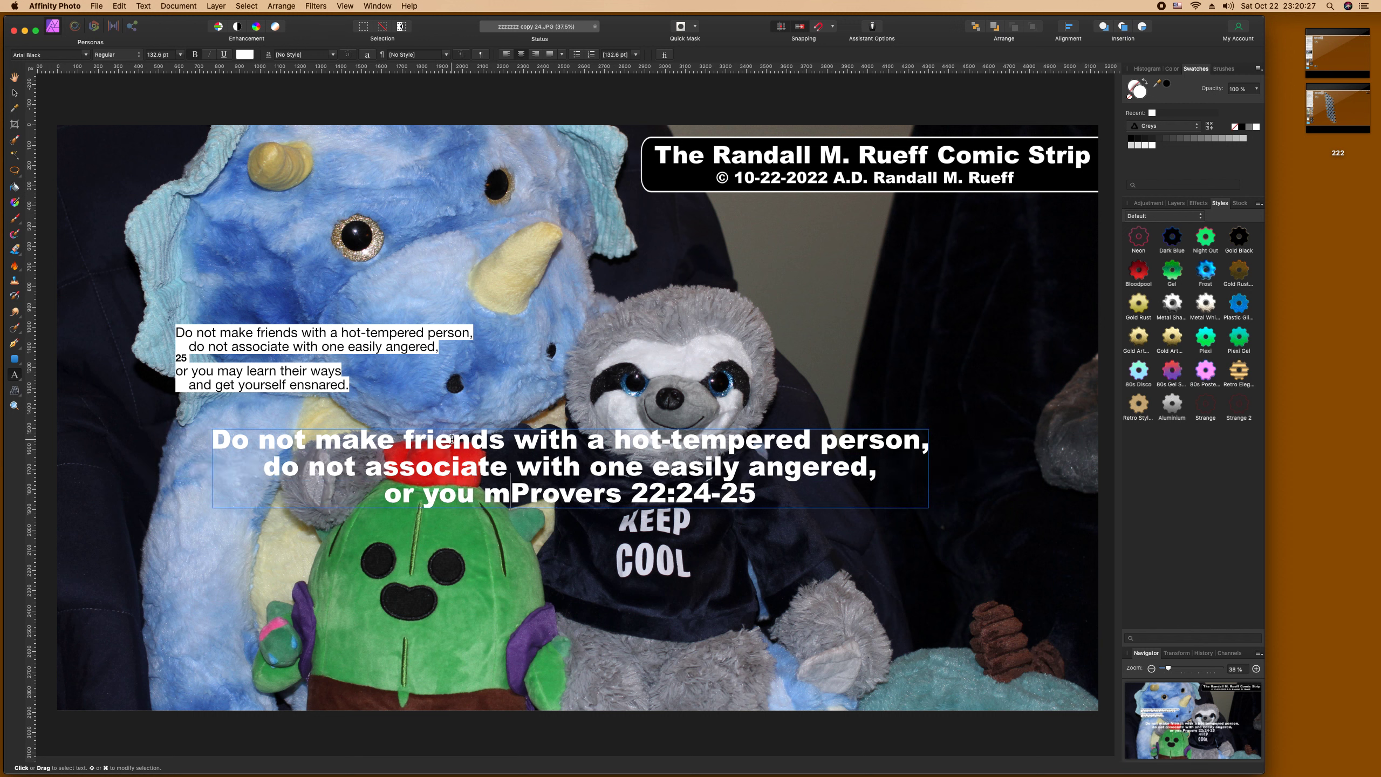
type("learn  their w")
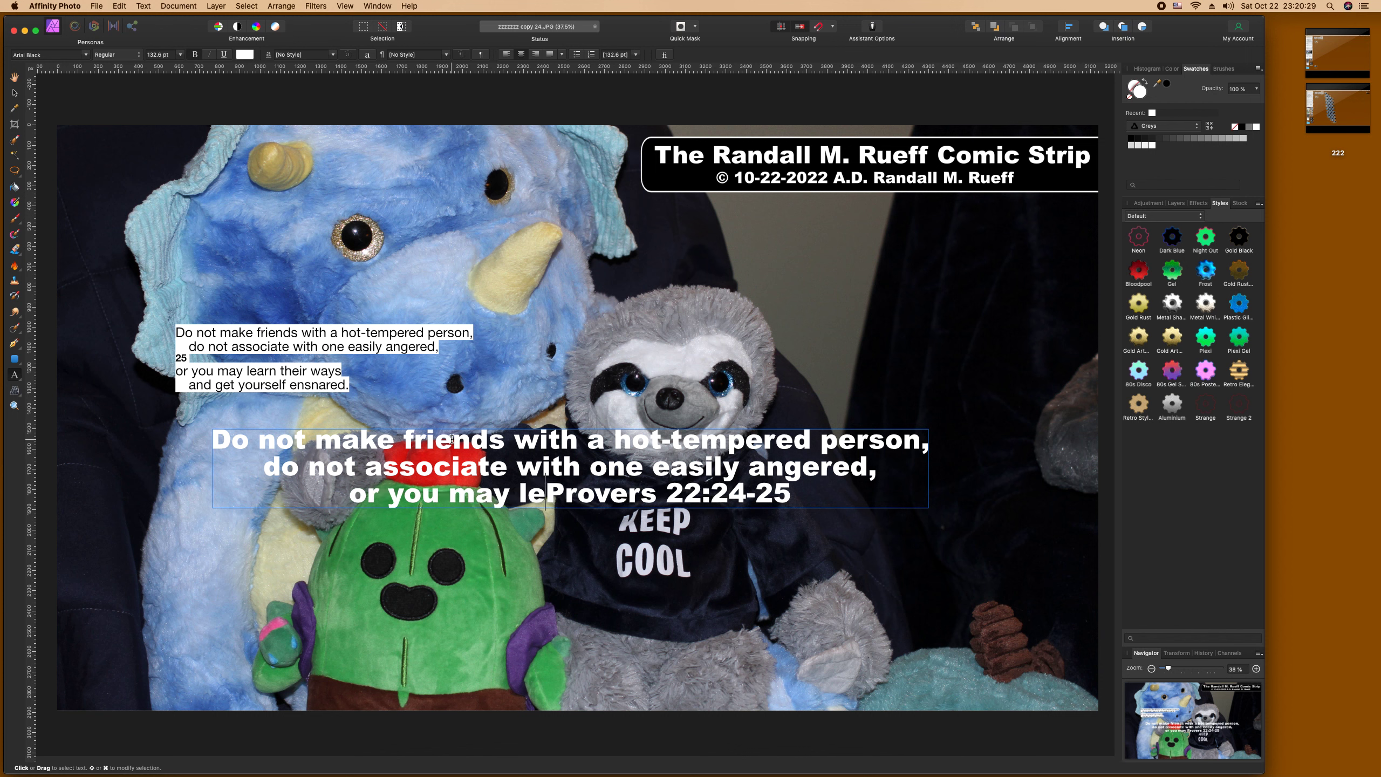
type("ays")
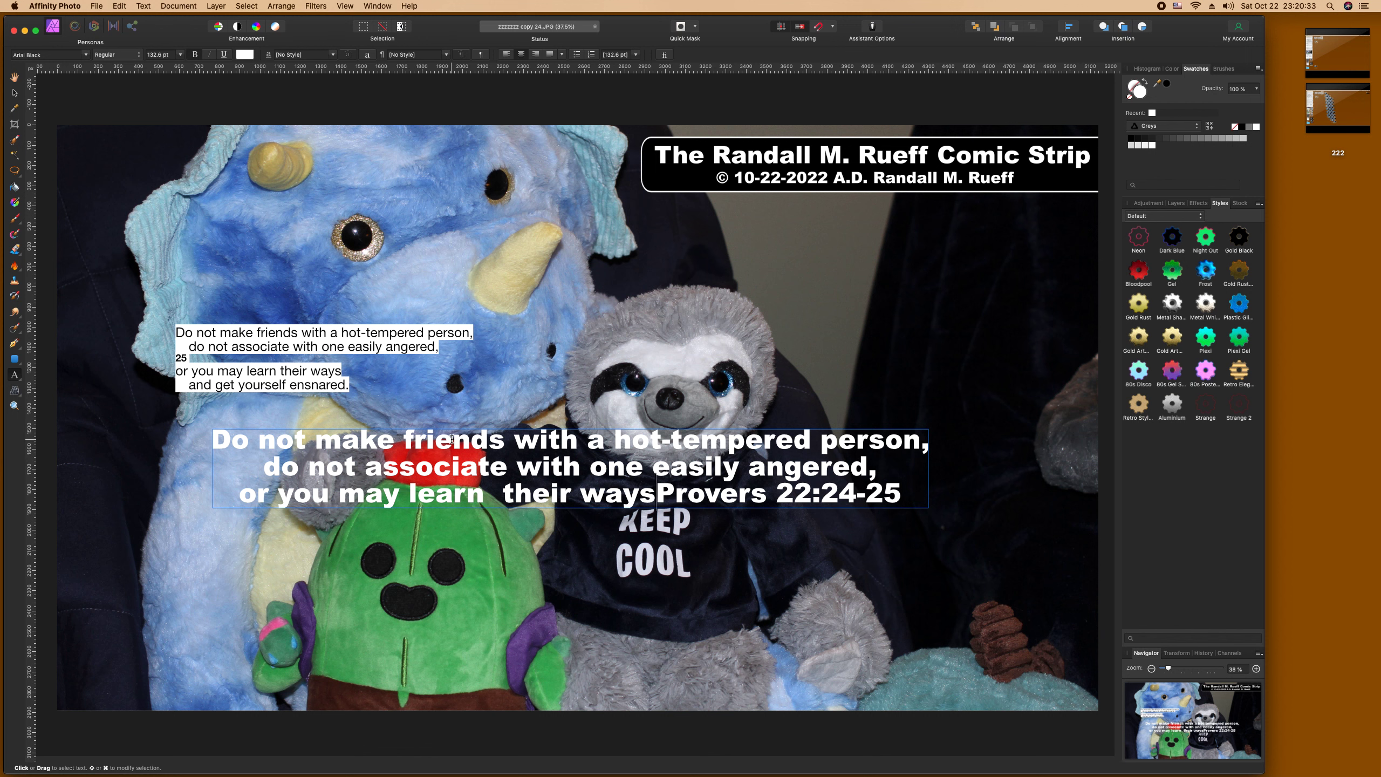
key("Return")
type("and get  y")
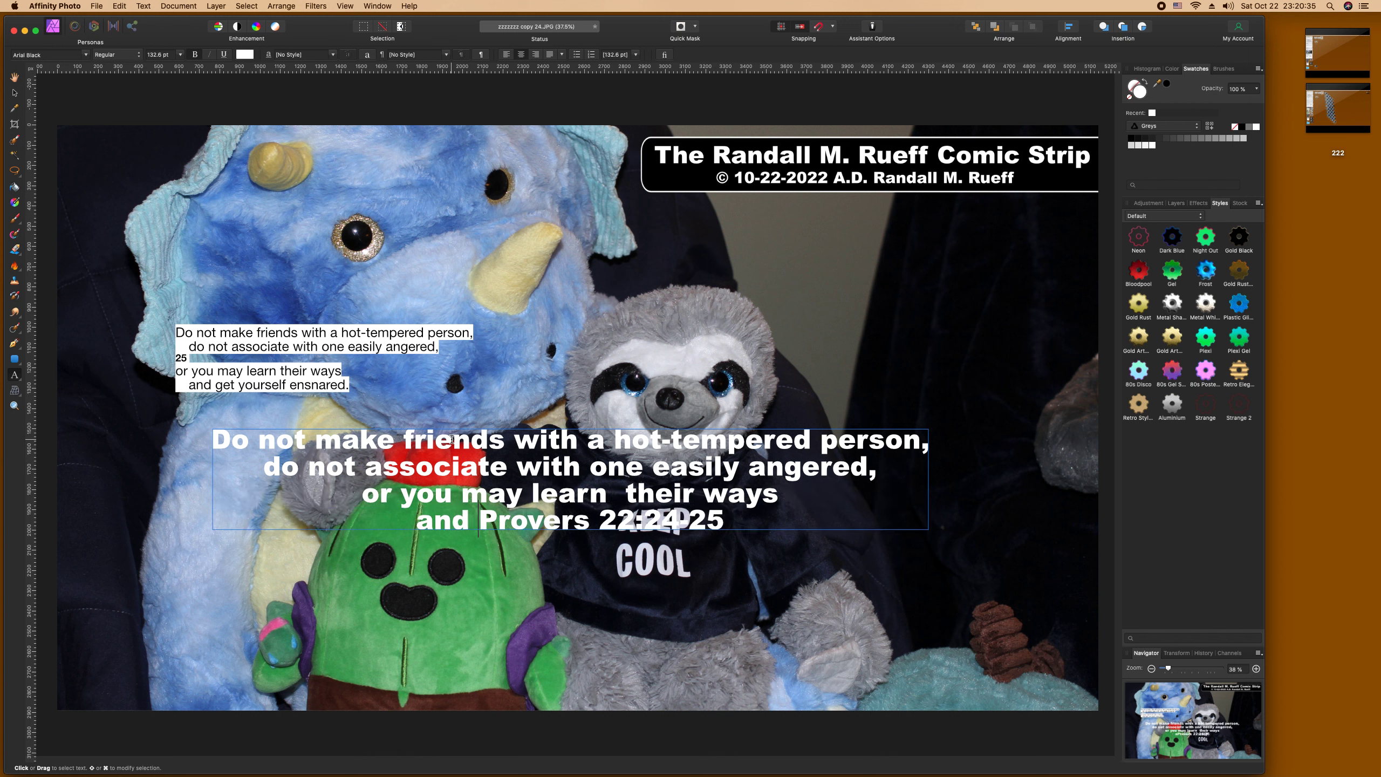
type("ourself")
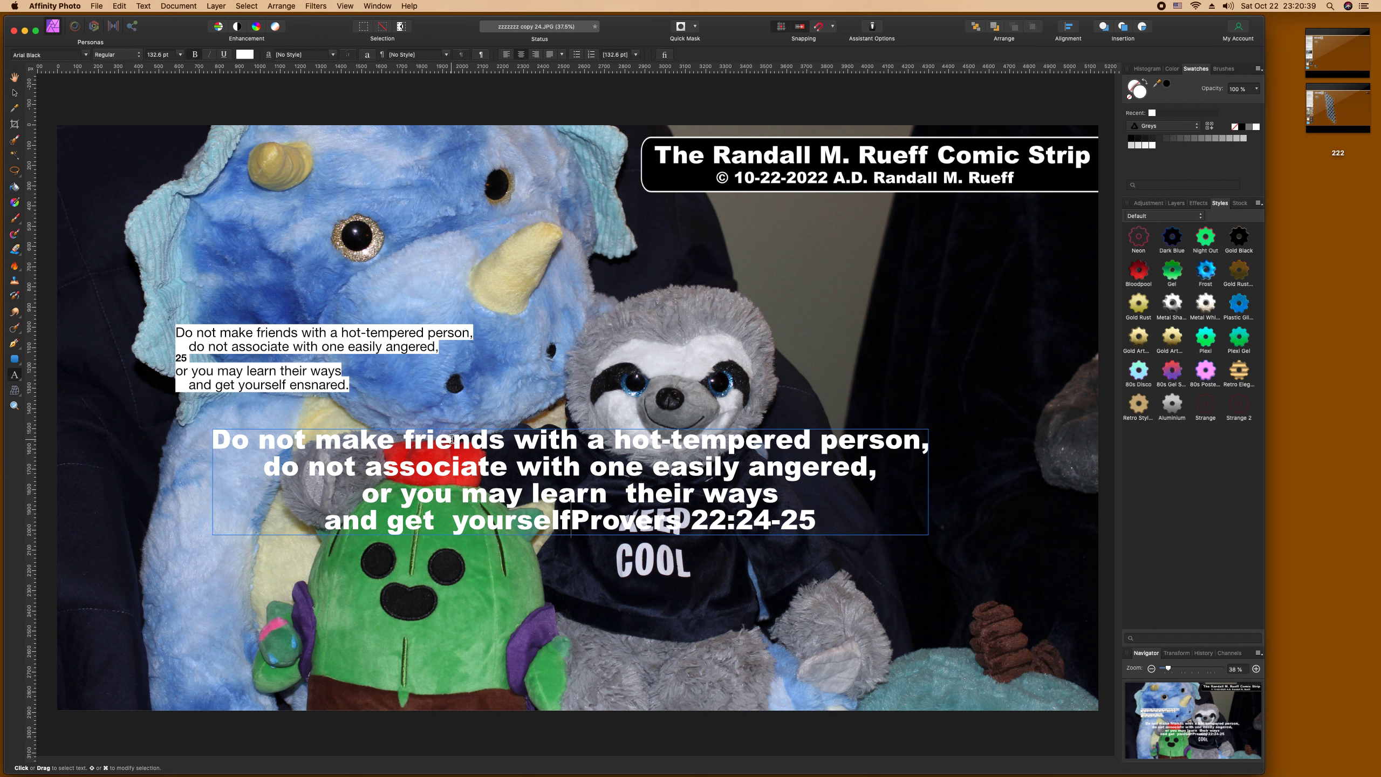
type(" ensnar")
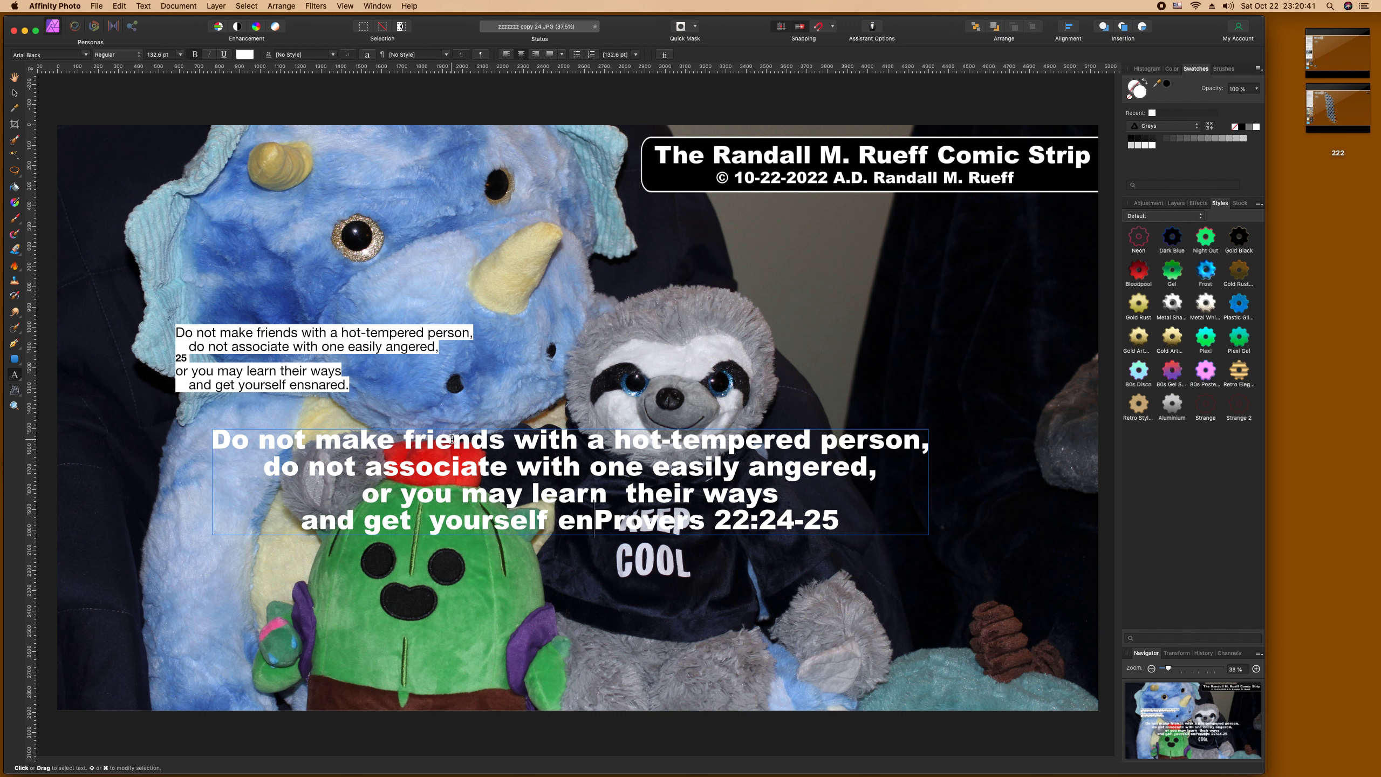
type("ed")
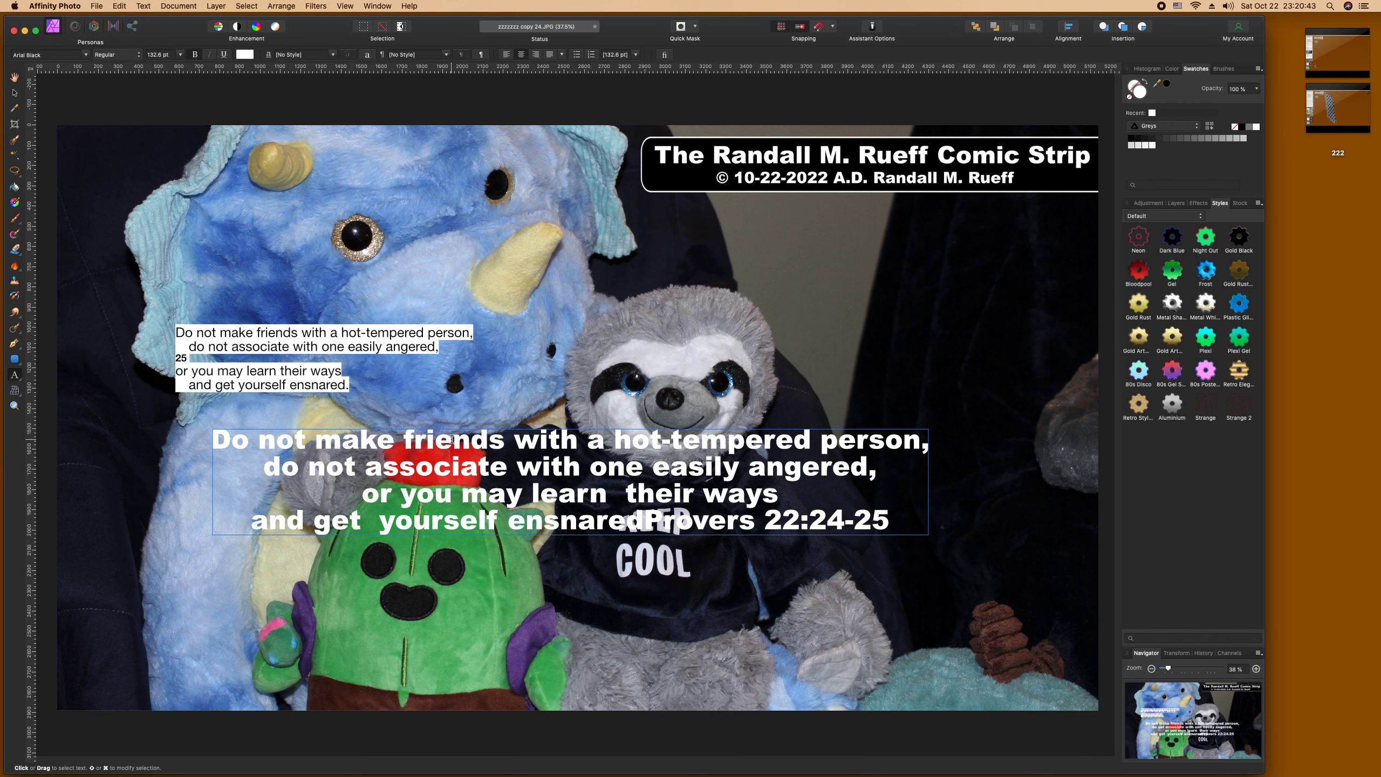
type(".")
key("Return")
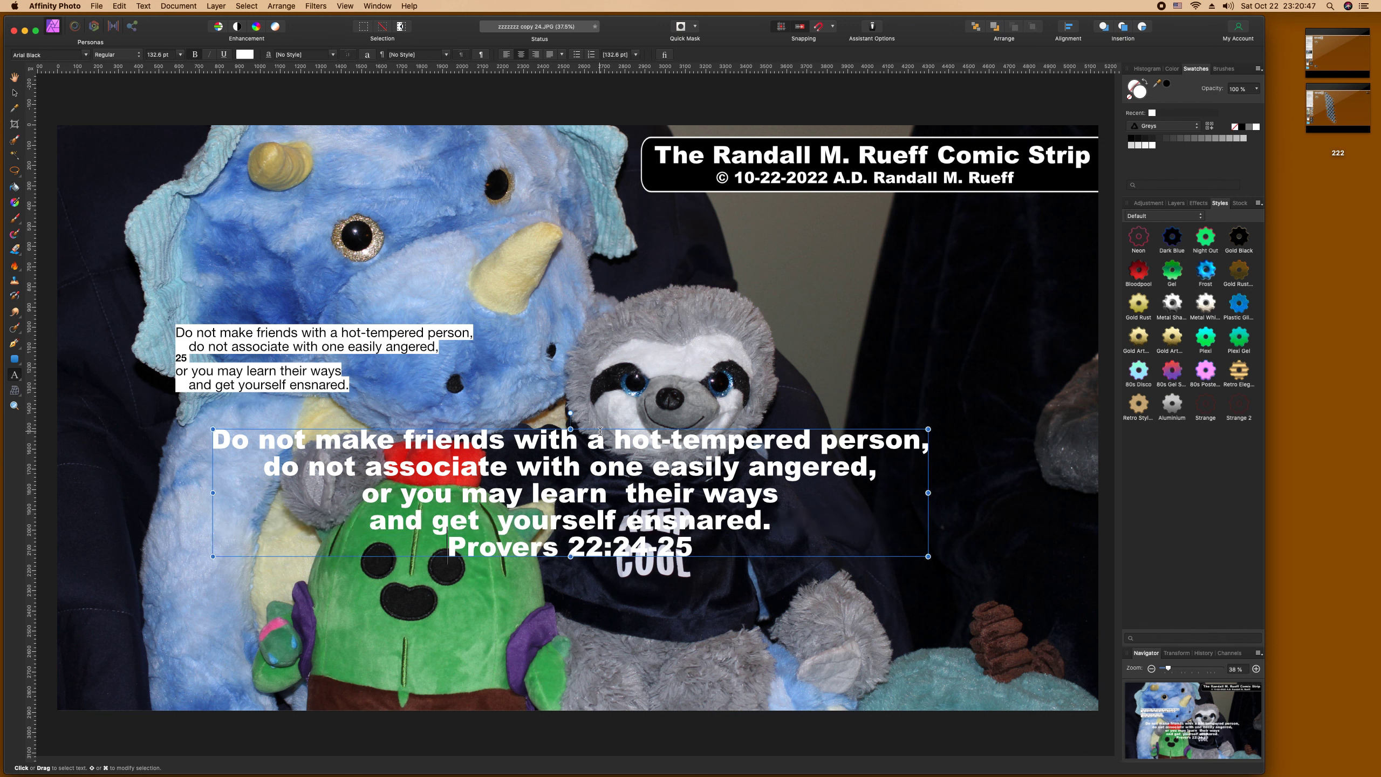
Step: Break the verse's first line after "Do not make friends" so "with a hot-tempered person," forms its own line
left_click(589, 445)
key("BackSpace")
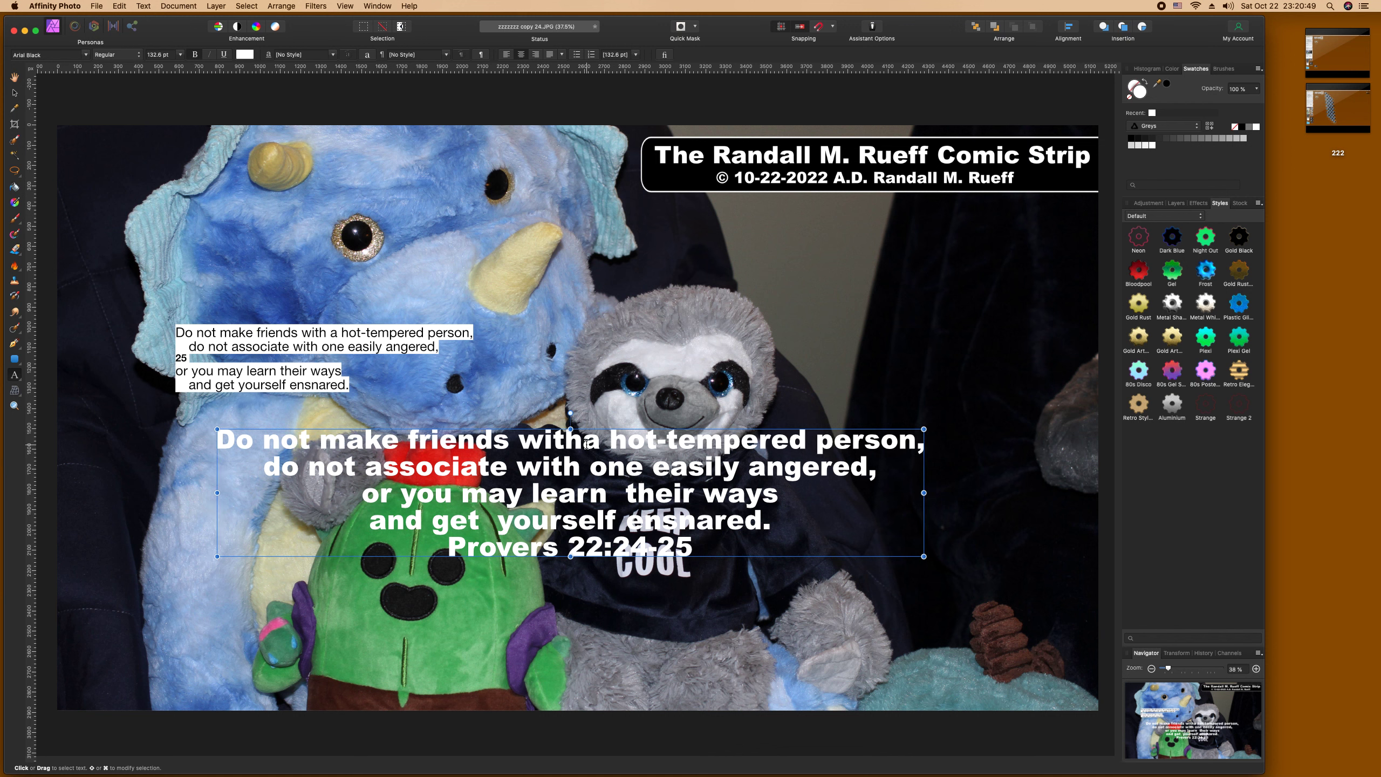
key("Return")
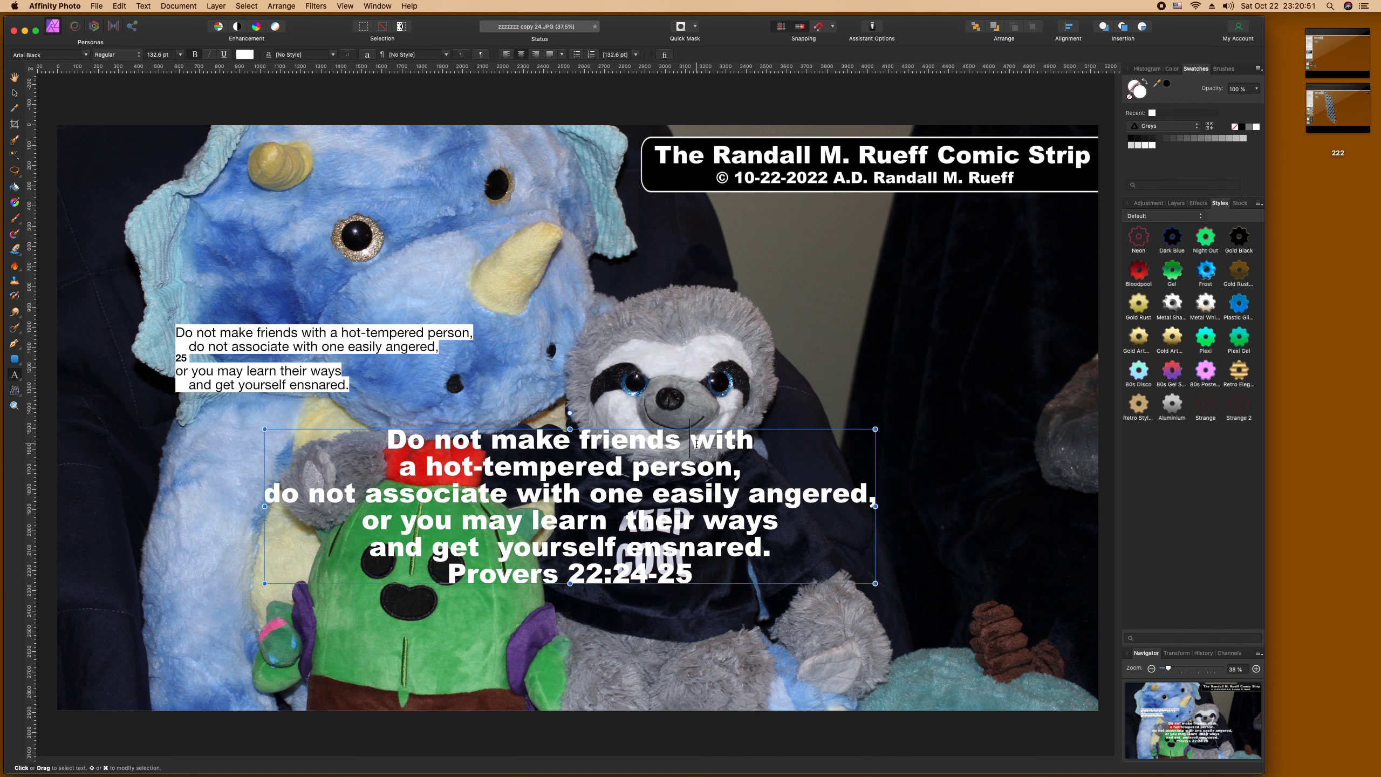
key("Return")
left_click(395, 494)
key("BackSpace")
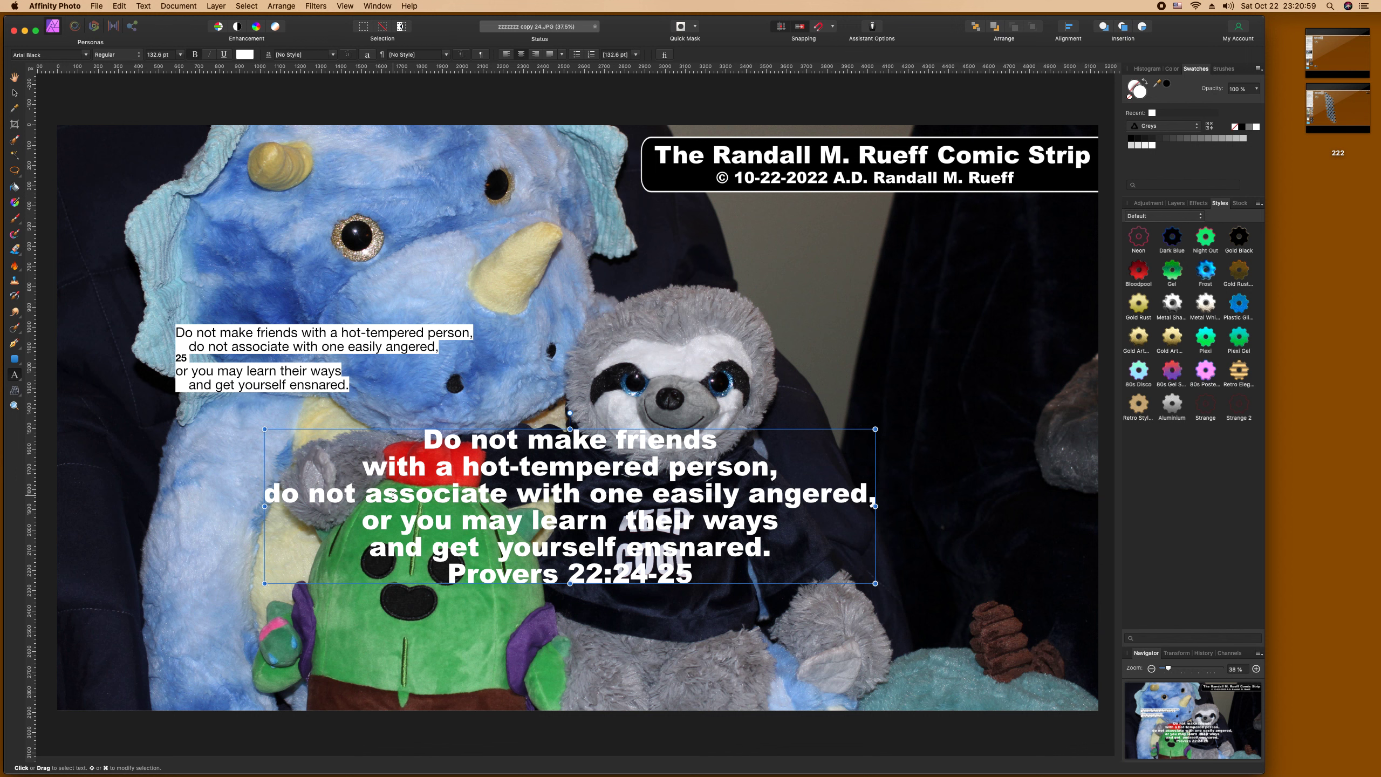
Step: Scale the white verse text down to about 81 pt and move it onto the dark area beside the sloth
left_click(15, 93)
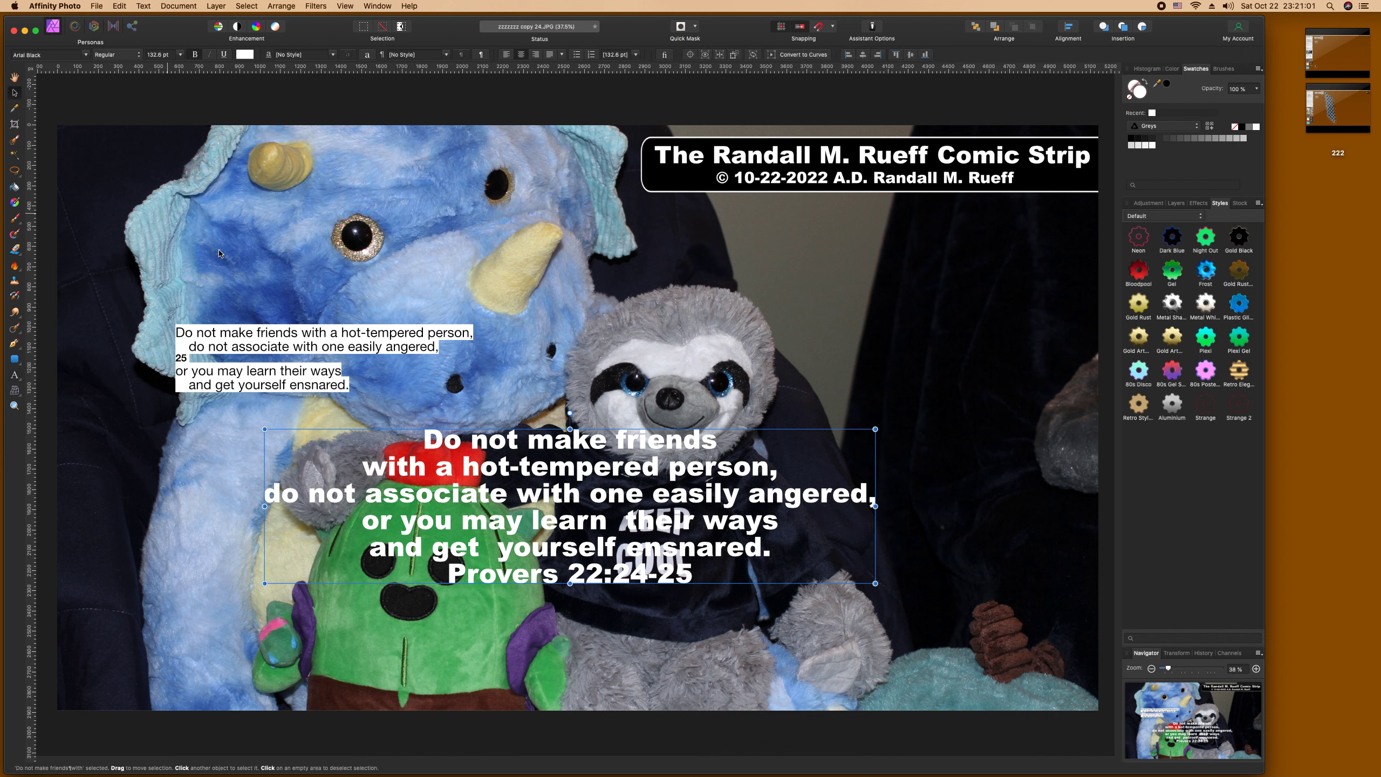
left_click_drag(266, 430, 500, 489)
left_click_drag(632, 514, 824, 461)
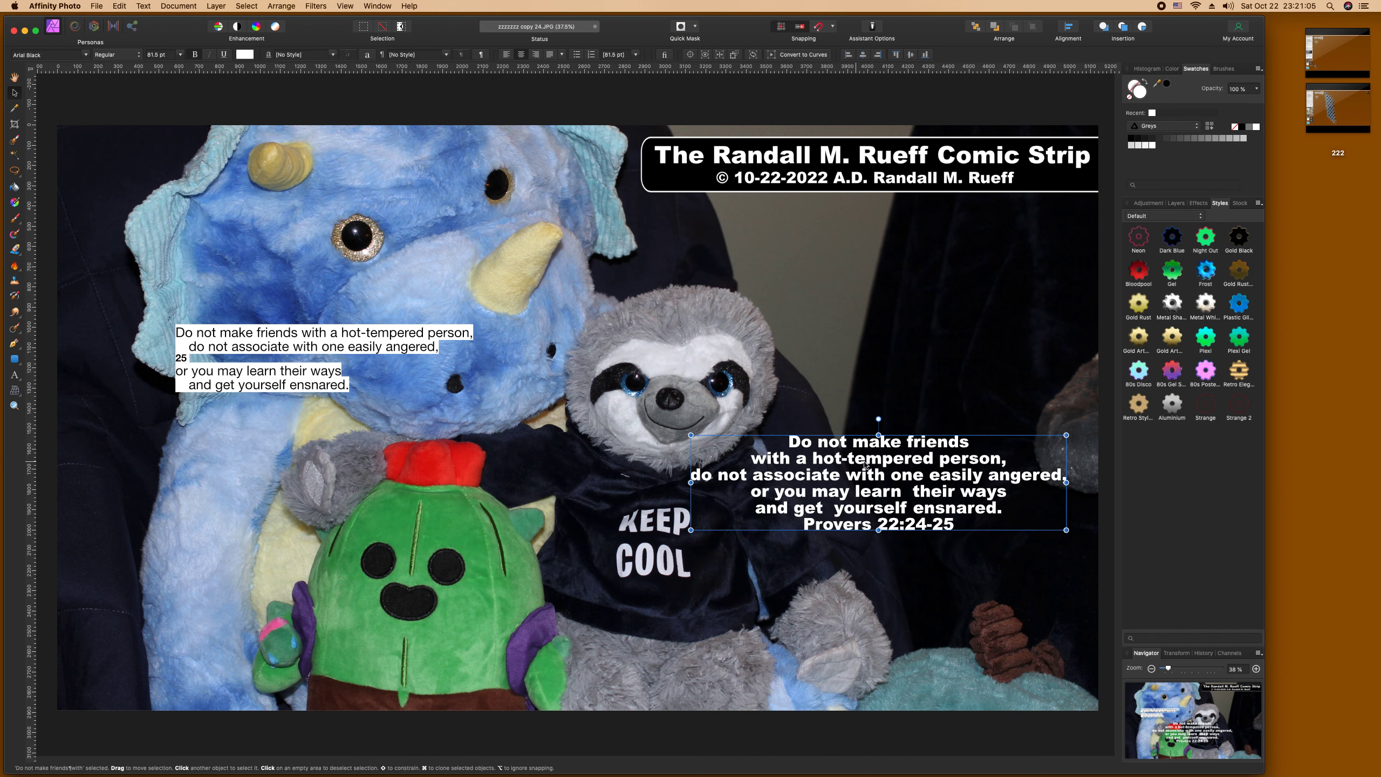
Step: Rewrap the middle of the verse into the lines "do not associate with one" and "easily angered, or you may"
double_click(930, 475)
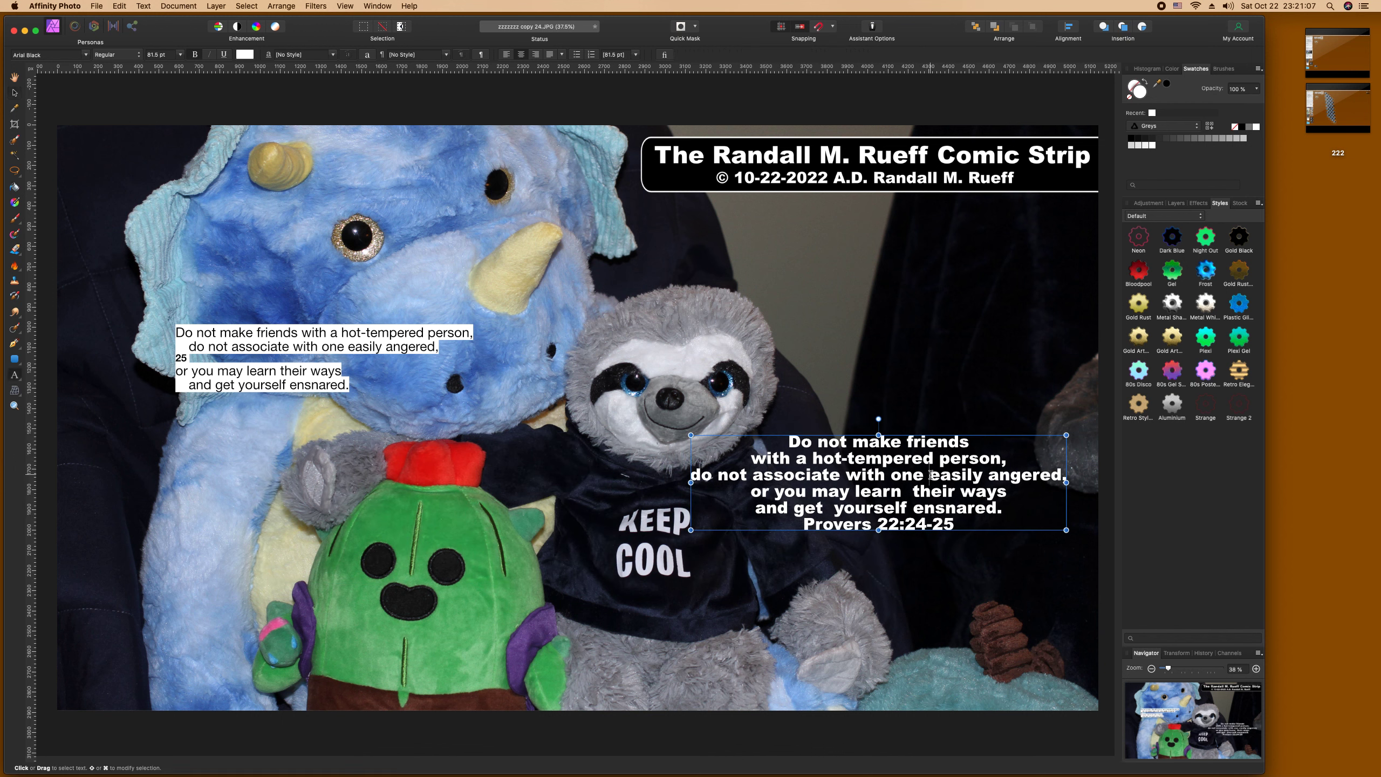
key("Return")
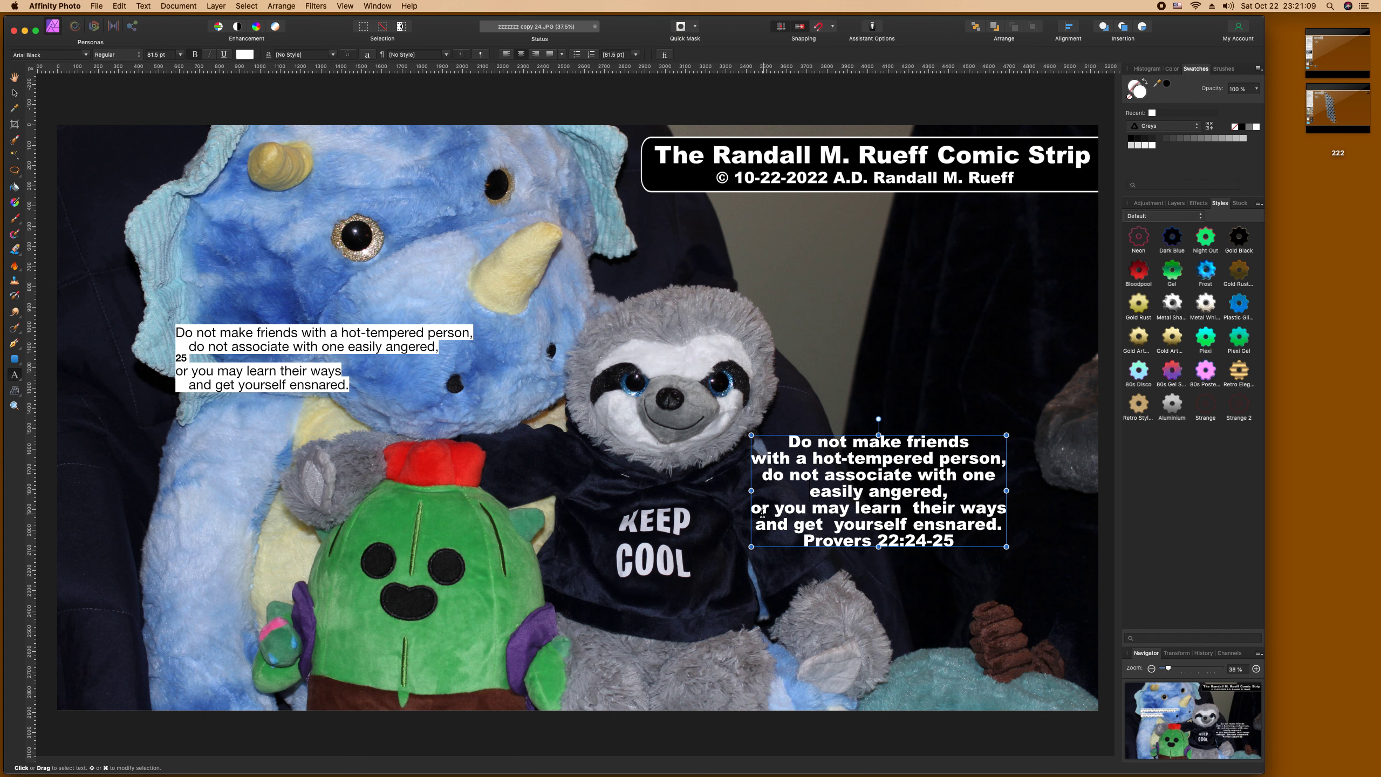
left_click(756, 510)
key("BackSpace")
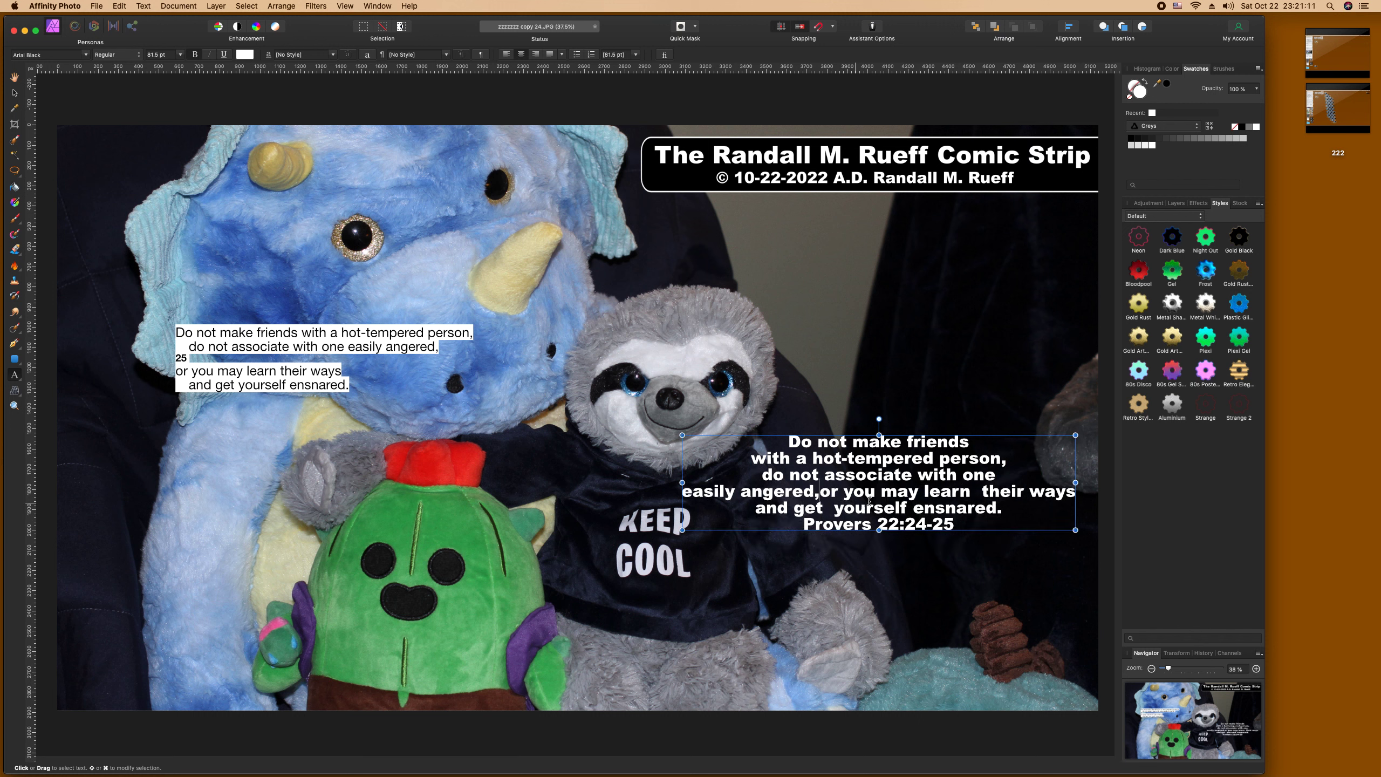
left_click(926, 492)
key("BackSpace")
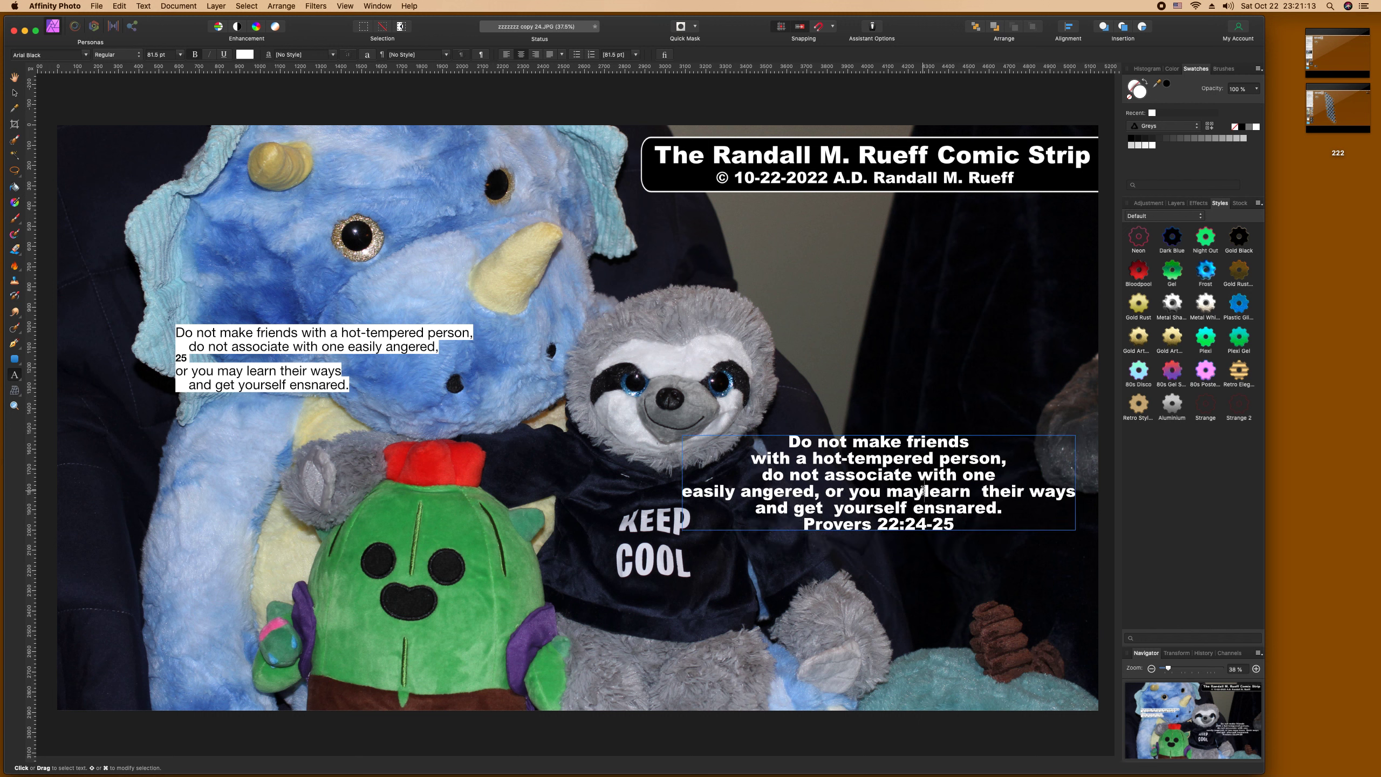
key("Return")
Step: Rewrap the verse's ending into "learn their ways and get" and "yourself ensnared.", removing the extra space before "their"
left_click(753, 529)
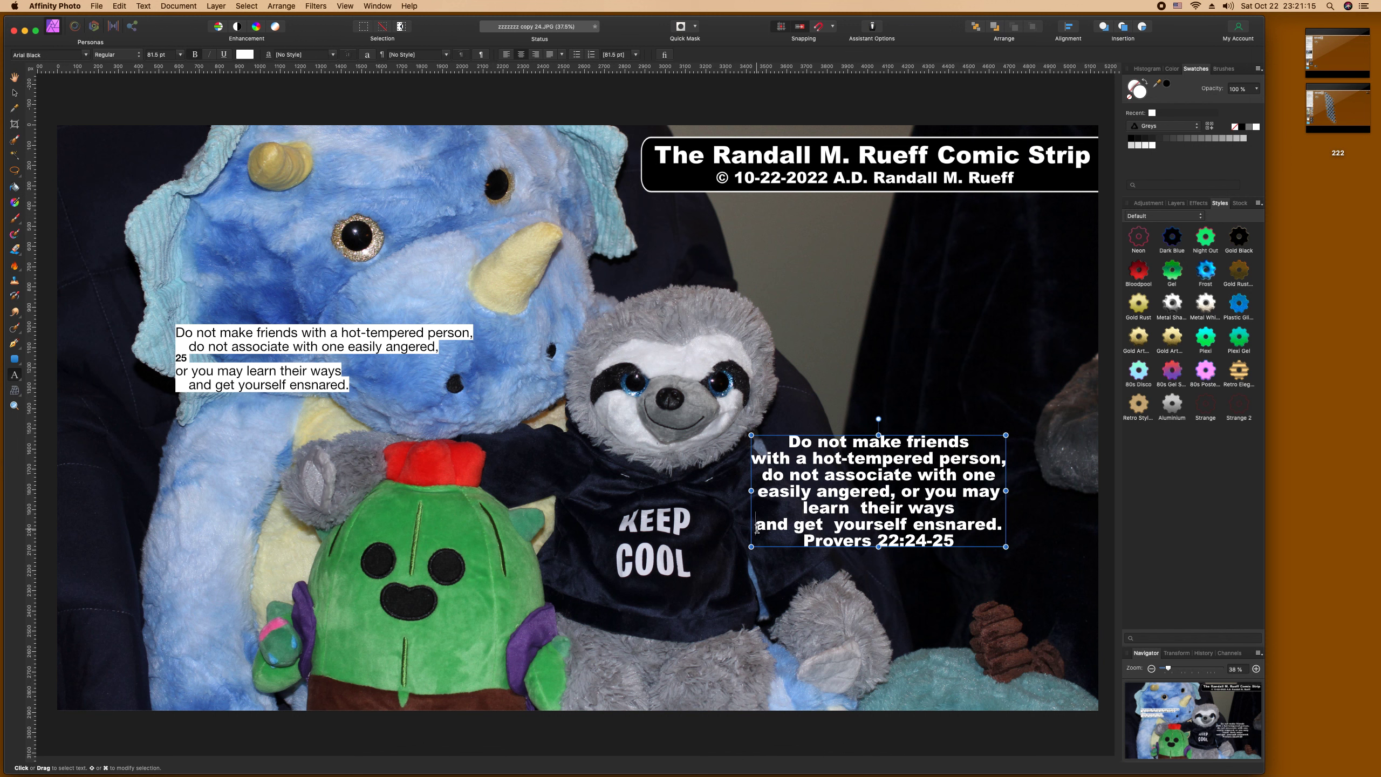
key("BackSpace")
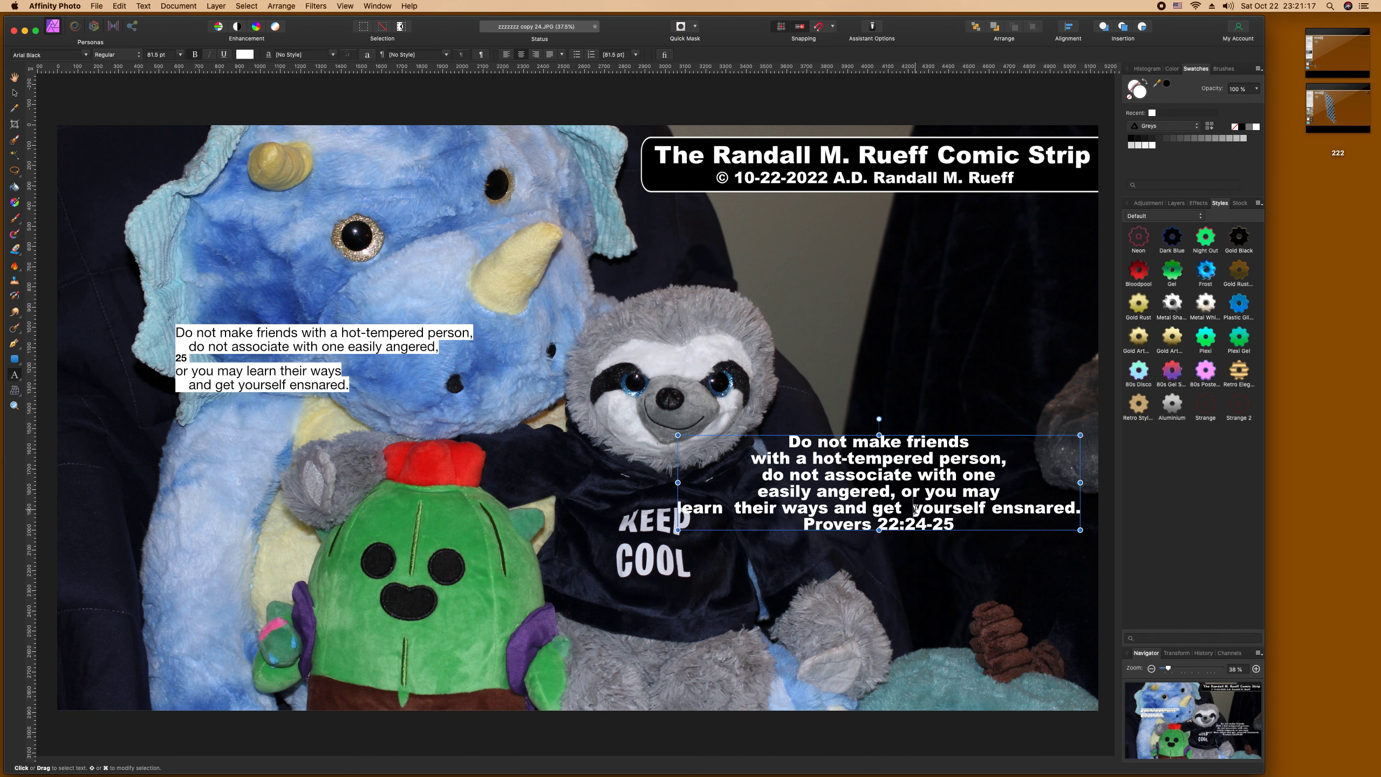
left_click(913, 508)
key("BackSpace")
key("Return")
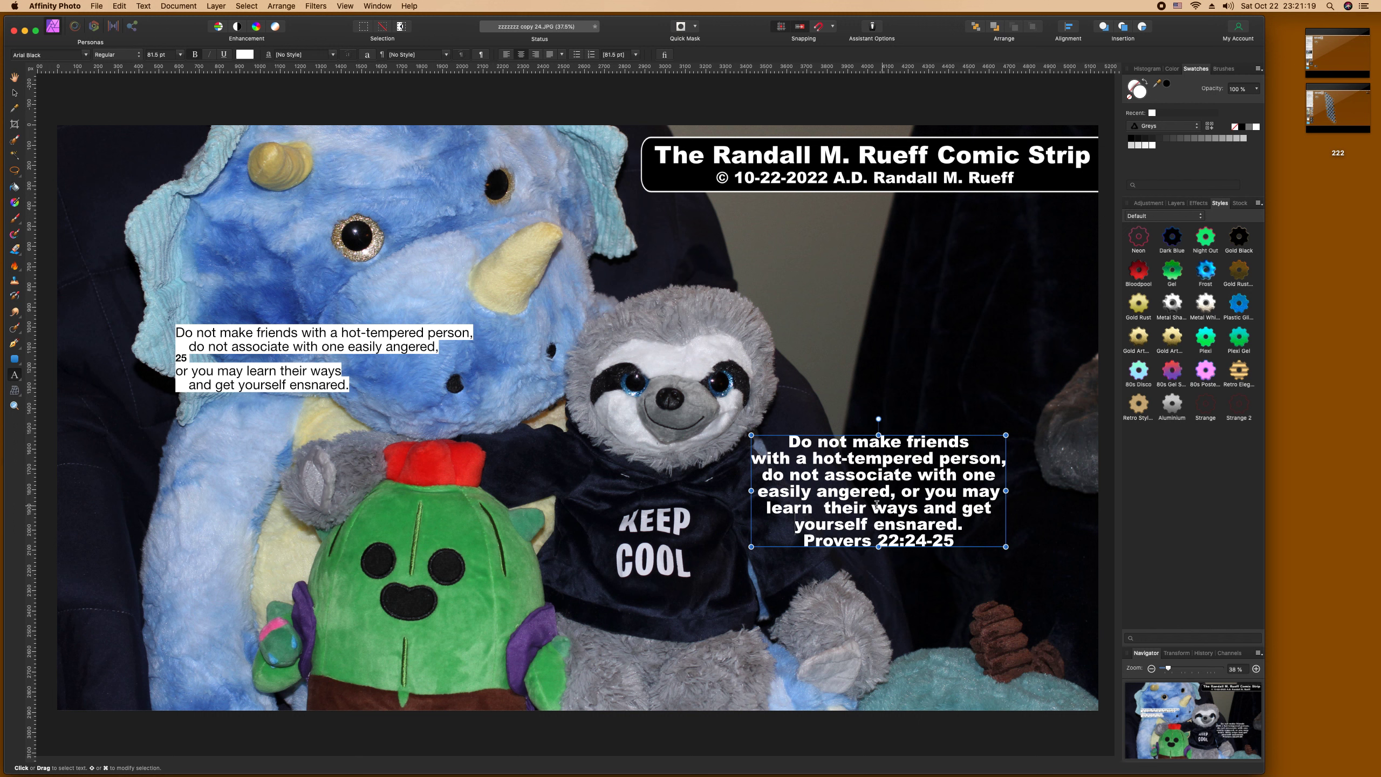
left_click(824, 509)
key("BackSpace")
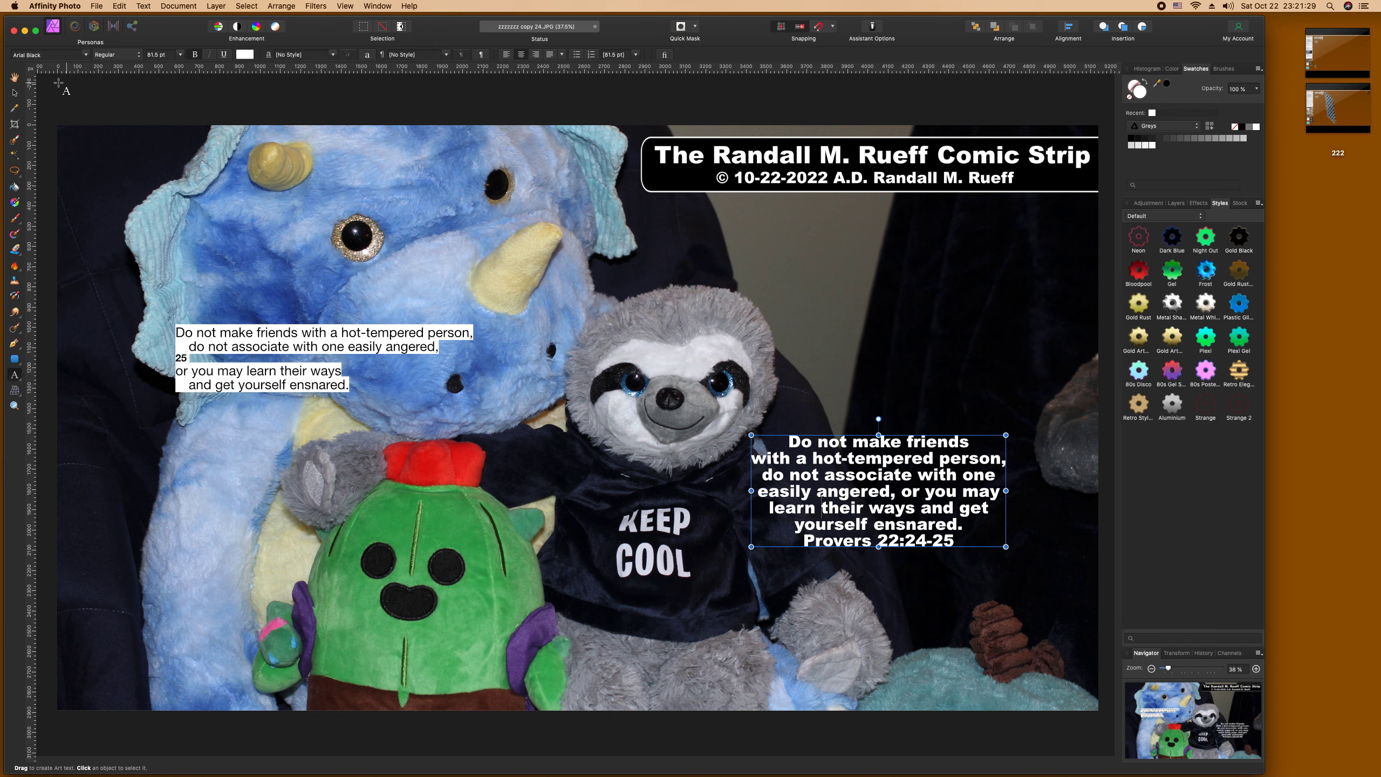
Step: Enlarge the verse text and position it in the dark area beside the sloth, inside the photo's edge
left_click(14, 92)
left_click_drag(768, 457, 858, 464)
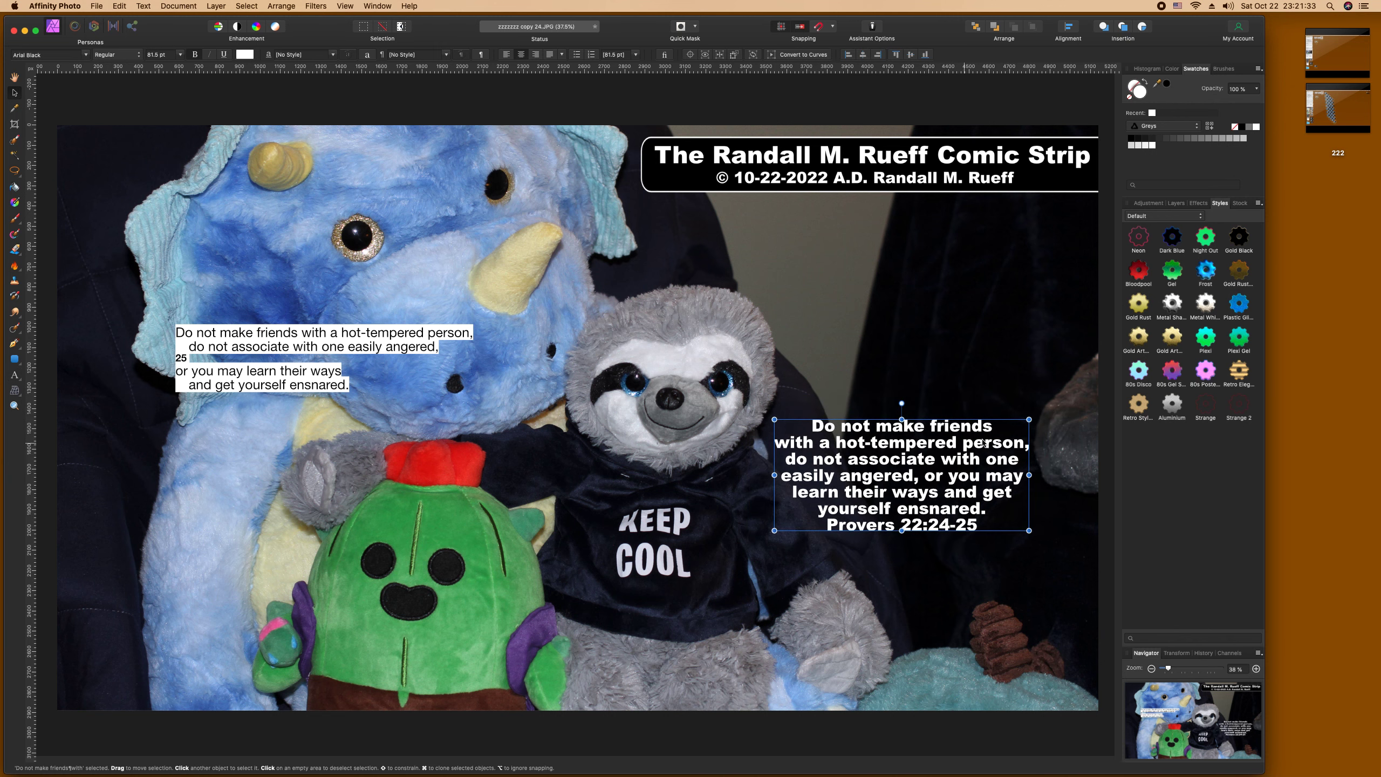
left_click_drag(1030, 416, 1080, 387)
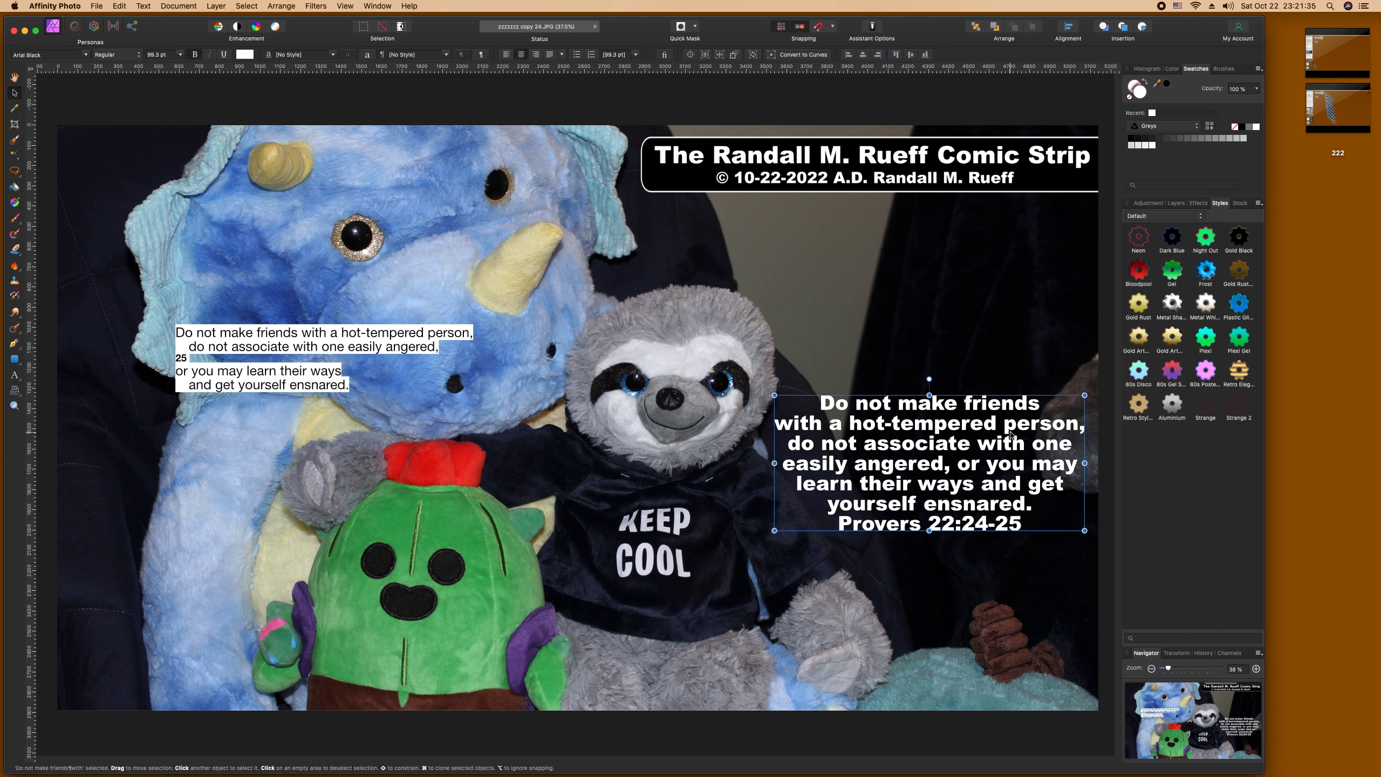
mouse_move(1011, 434)
left_mouse_down()
mouse_move(1012, 500)
mouse_move(1015, 419)
left_mouse_up()
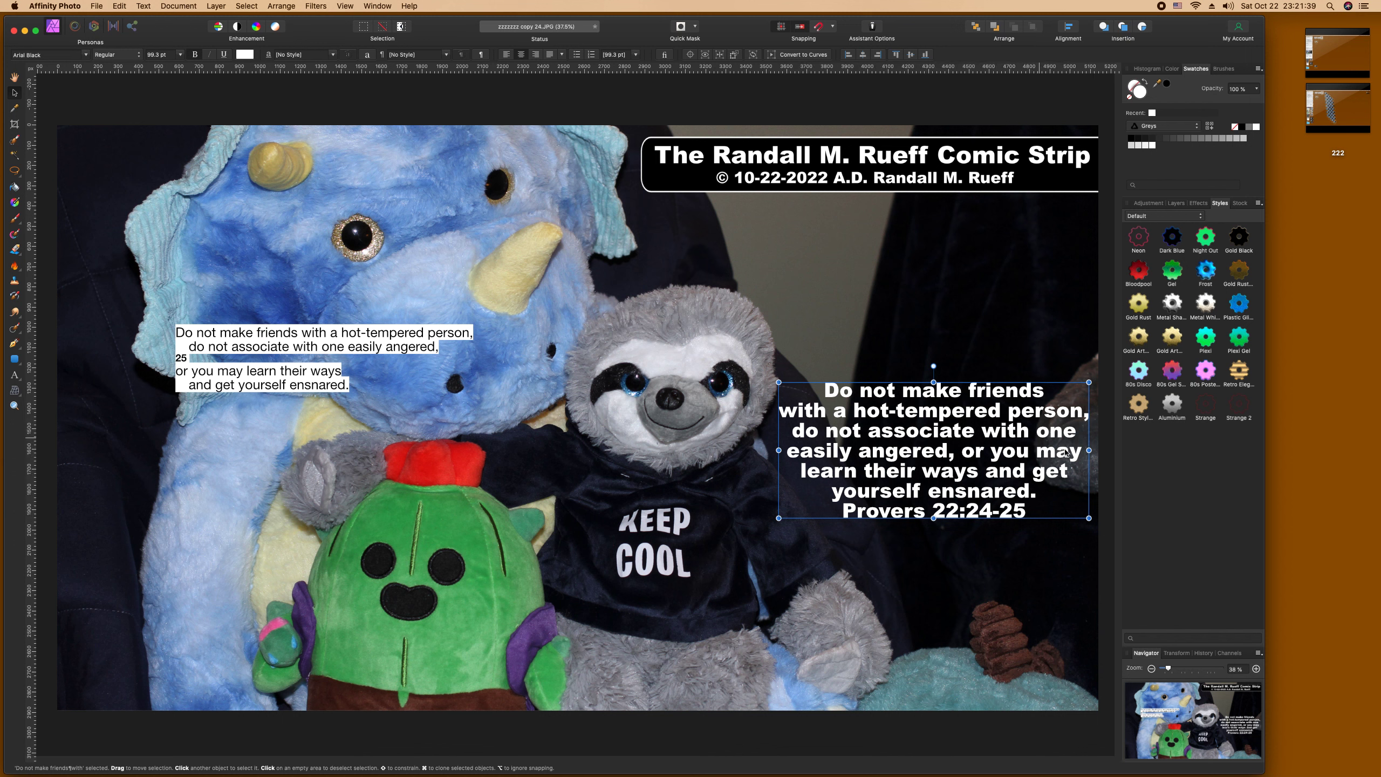
left_click_drag(1089, 518, 1082, 516)
left_click_drag(972, 439, 976, 448)
Step: Delete the original pasted verse with the white background from the blue plush toy
left_click(927, 338)
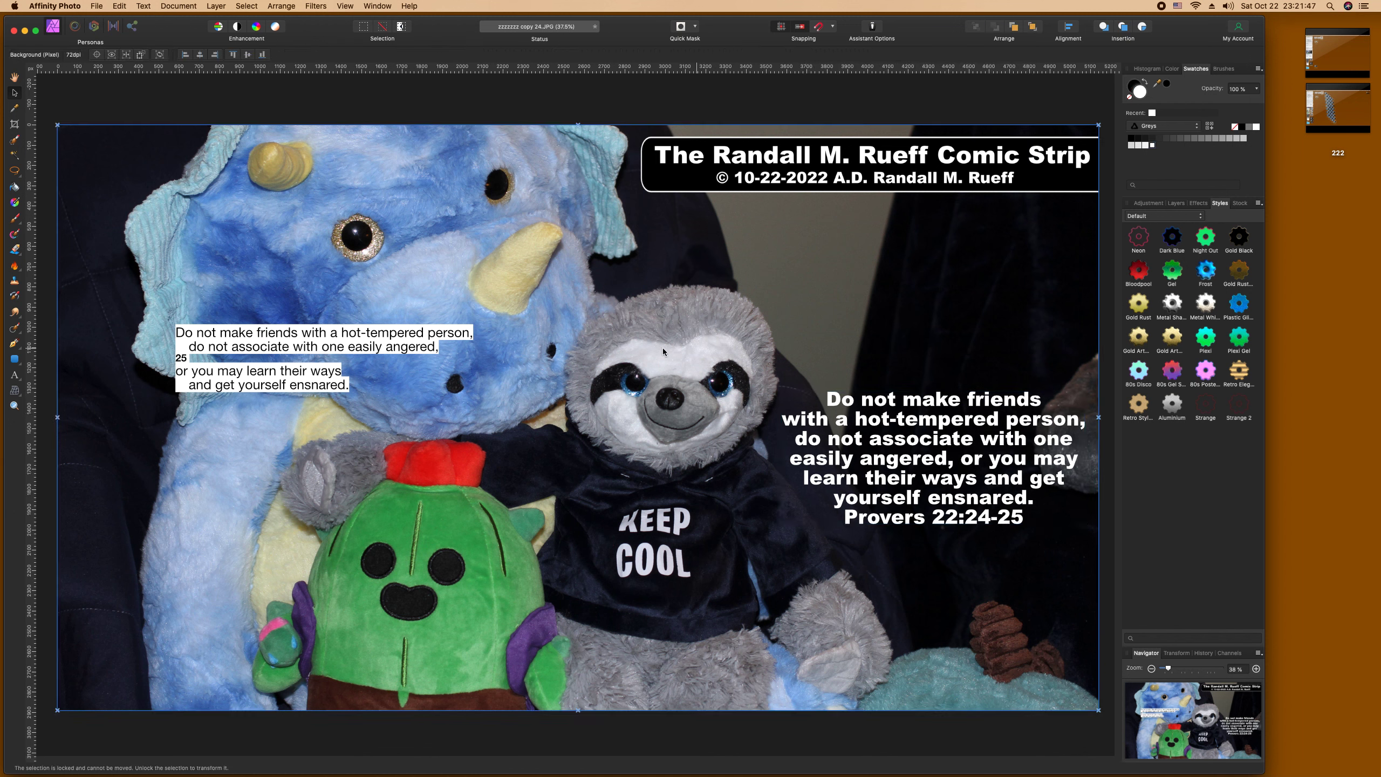
left_click(429, 336)
key("Delete")
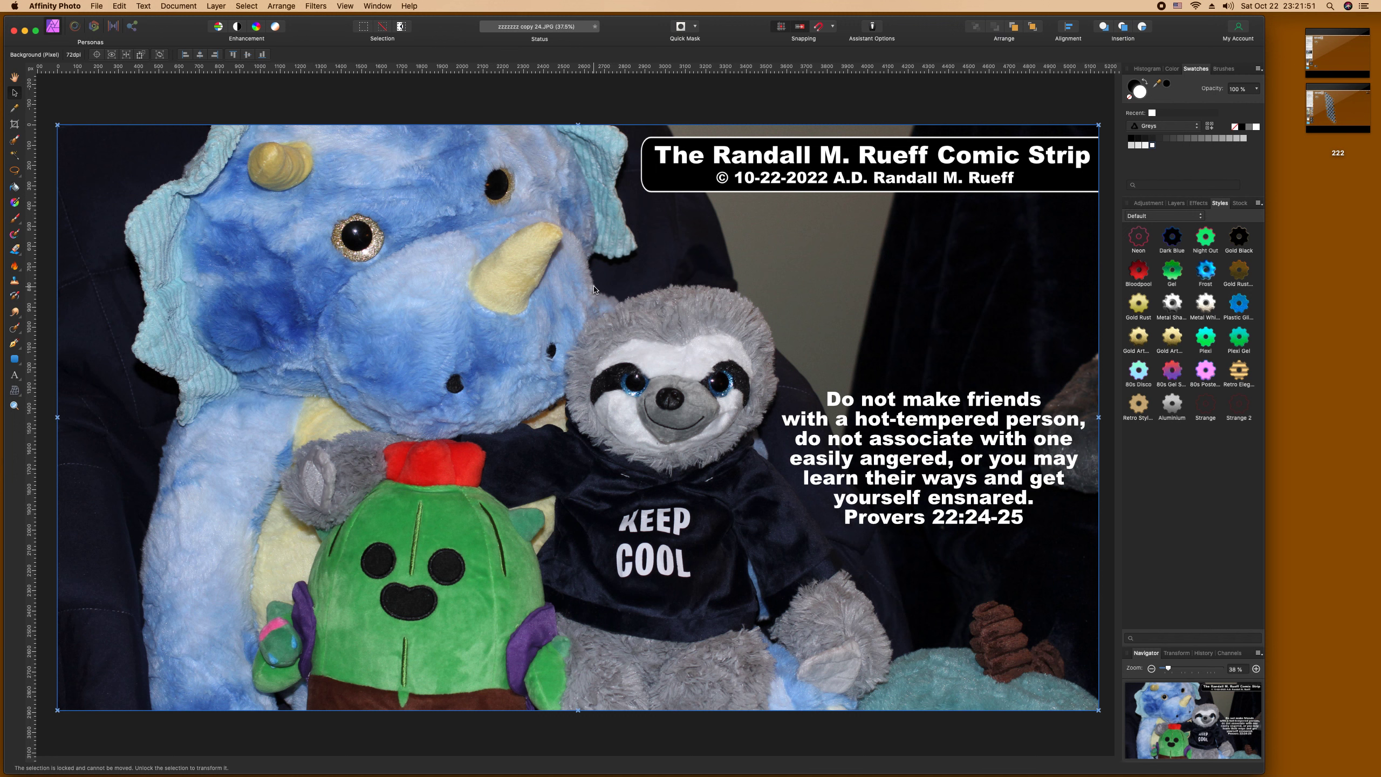
Step: Save the panel flattened and close its document
key("Delete")
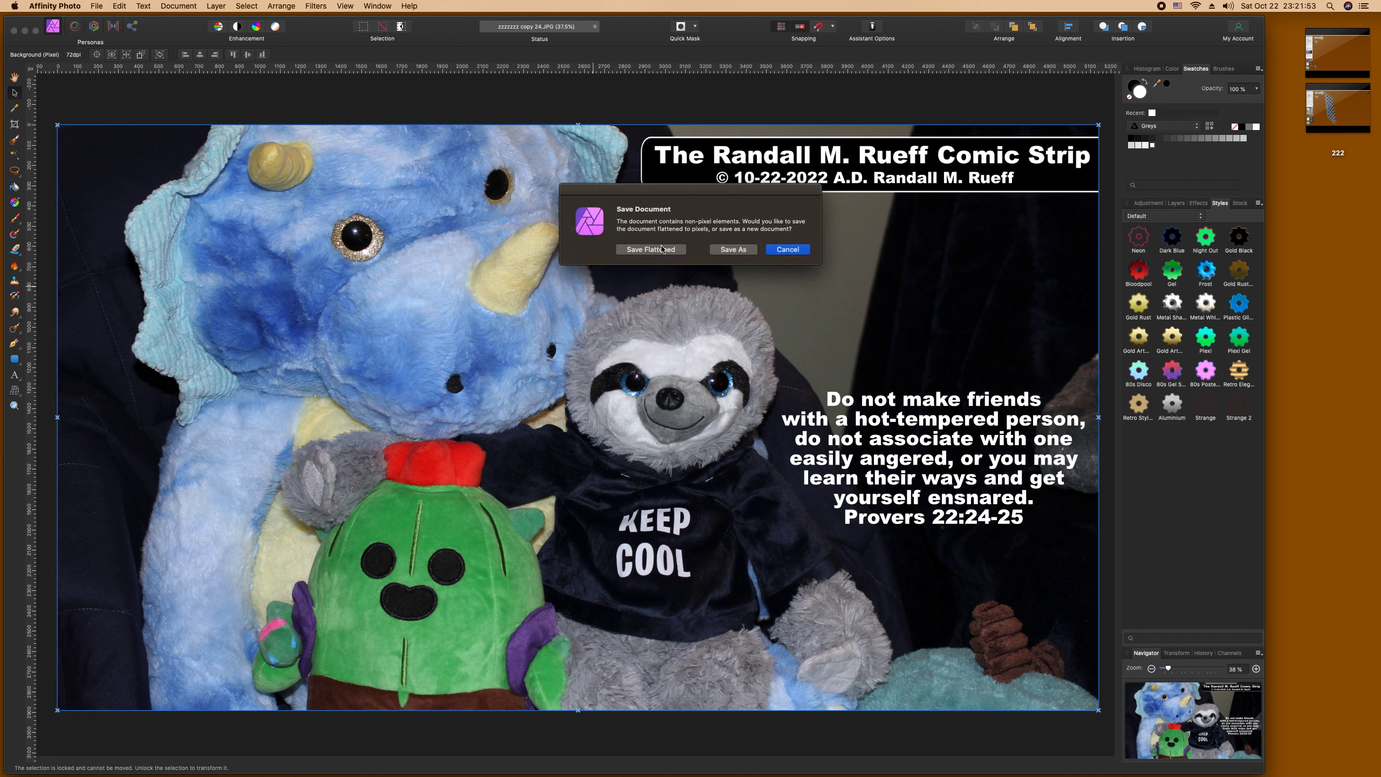
key("Return")
key("super+s")
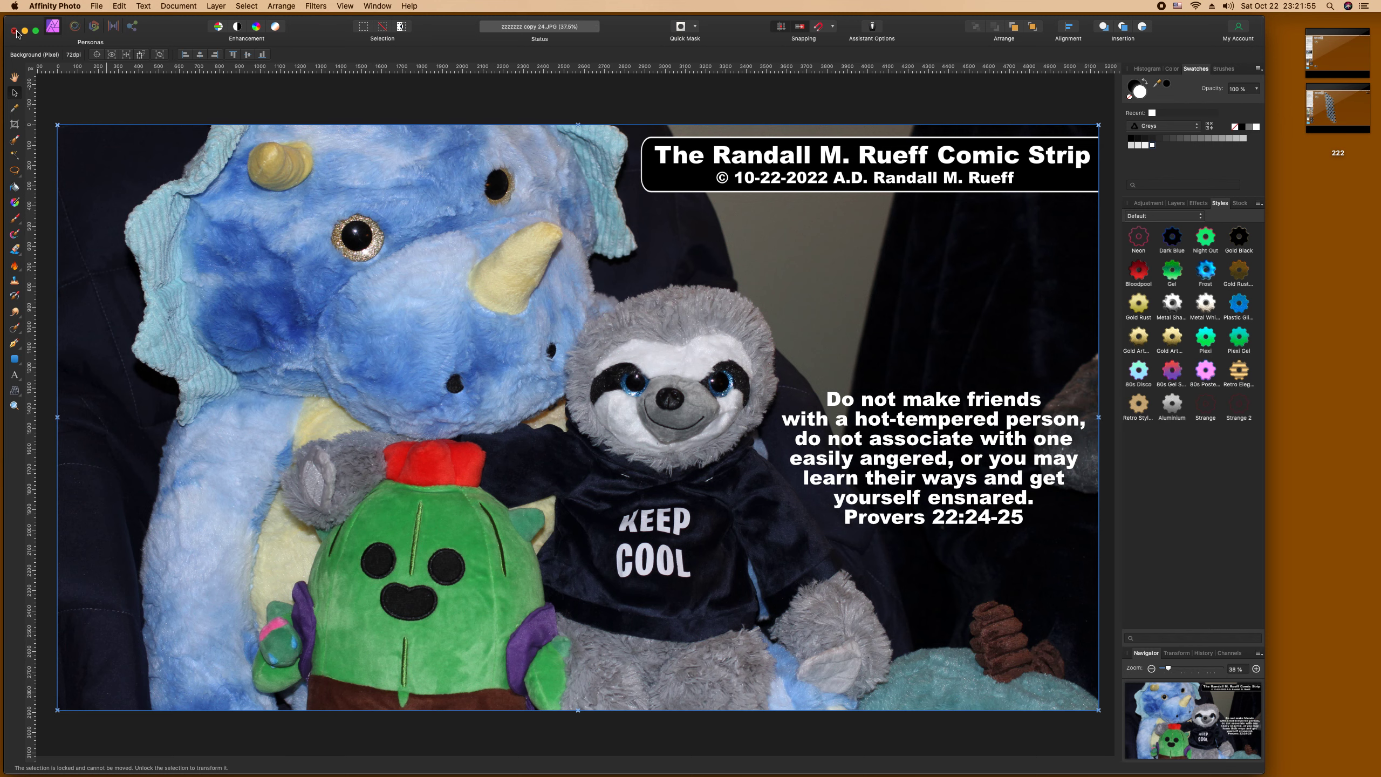
left_click(15, 31)
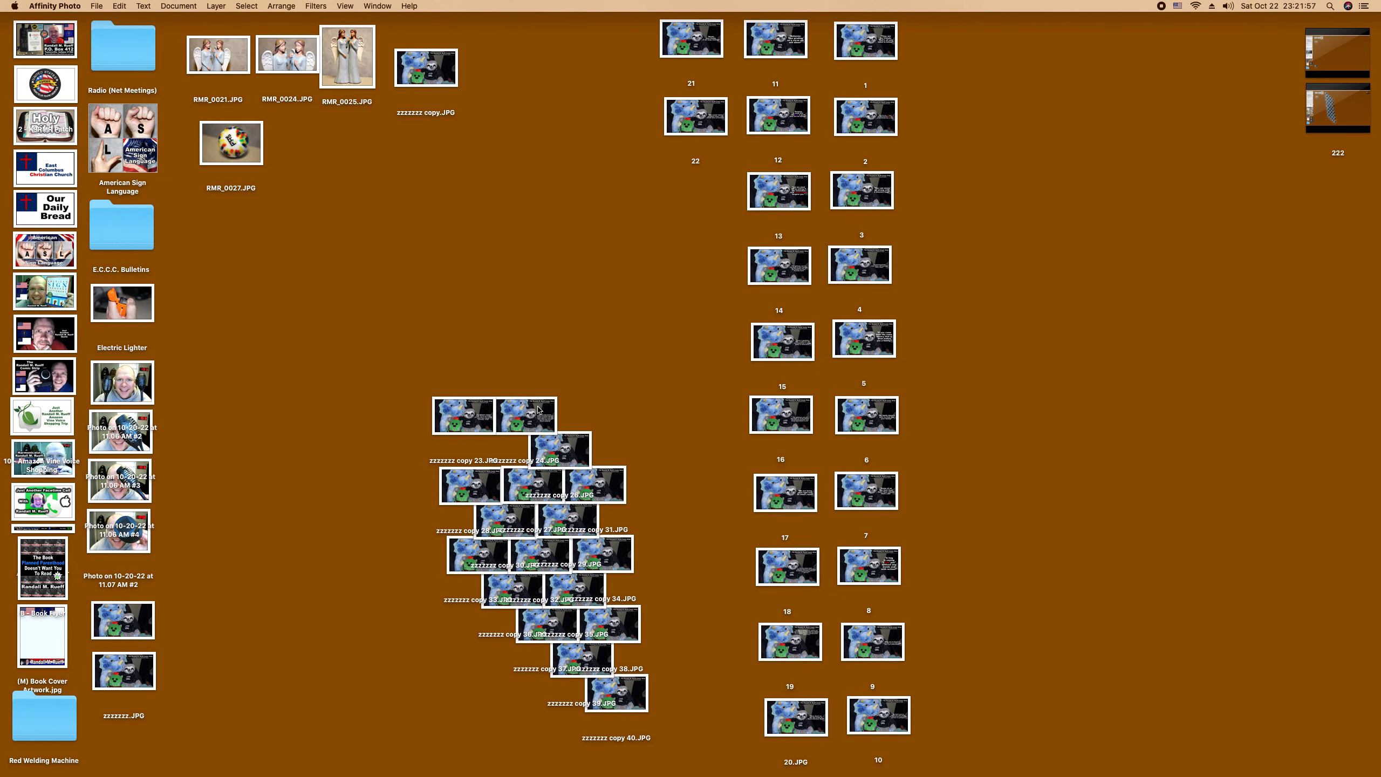
Step: Move the zzzzzzz copy 23 and copy 24 files below panel 22 on the desktop and rename them 23.JPG and 24.JPG
left_click_drag(488, 411, 727, 186)
left_click_drag(539, 414, 714, 269)
left_click(698, 225)
left_click(696, 239)
left_click(705, 235)
type("23")
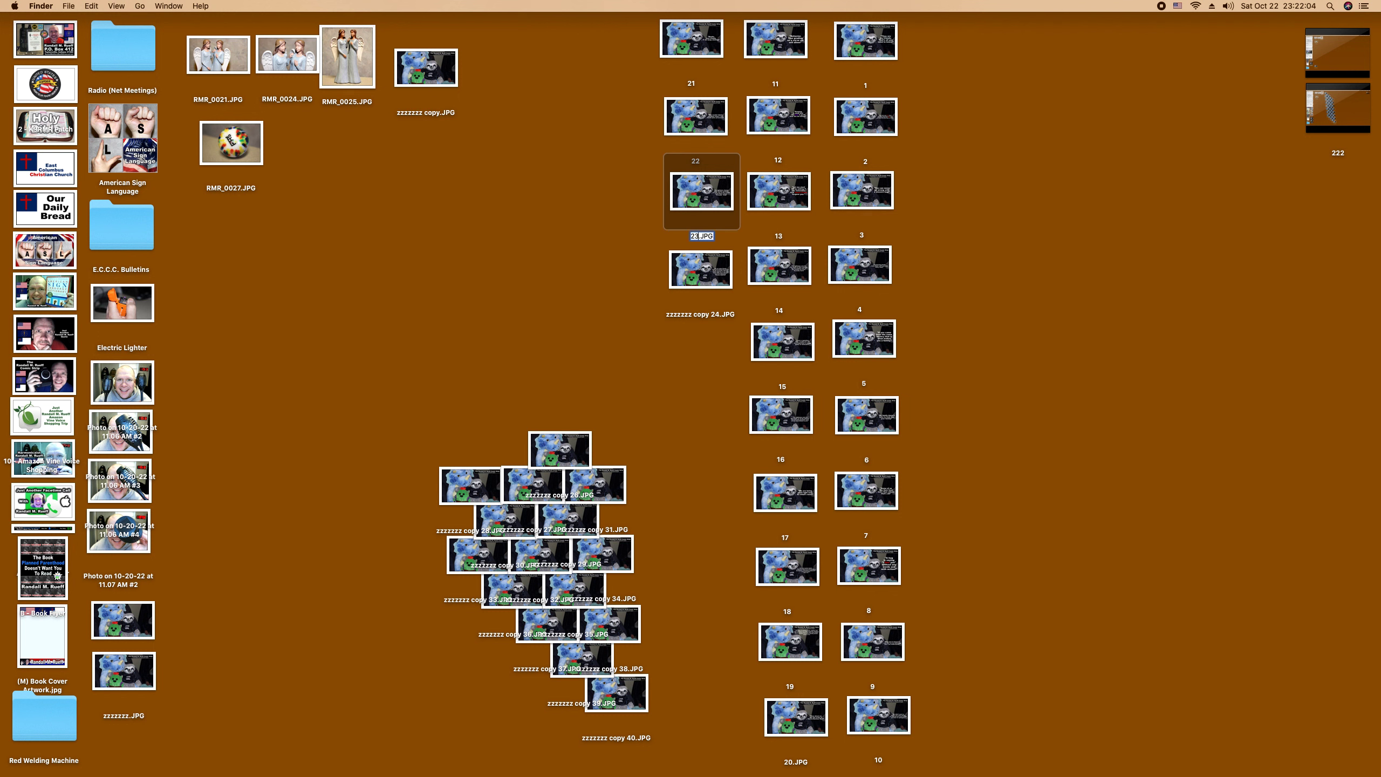
left_click(688, 314)
left_click(684, 314)
type("24")
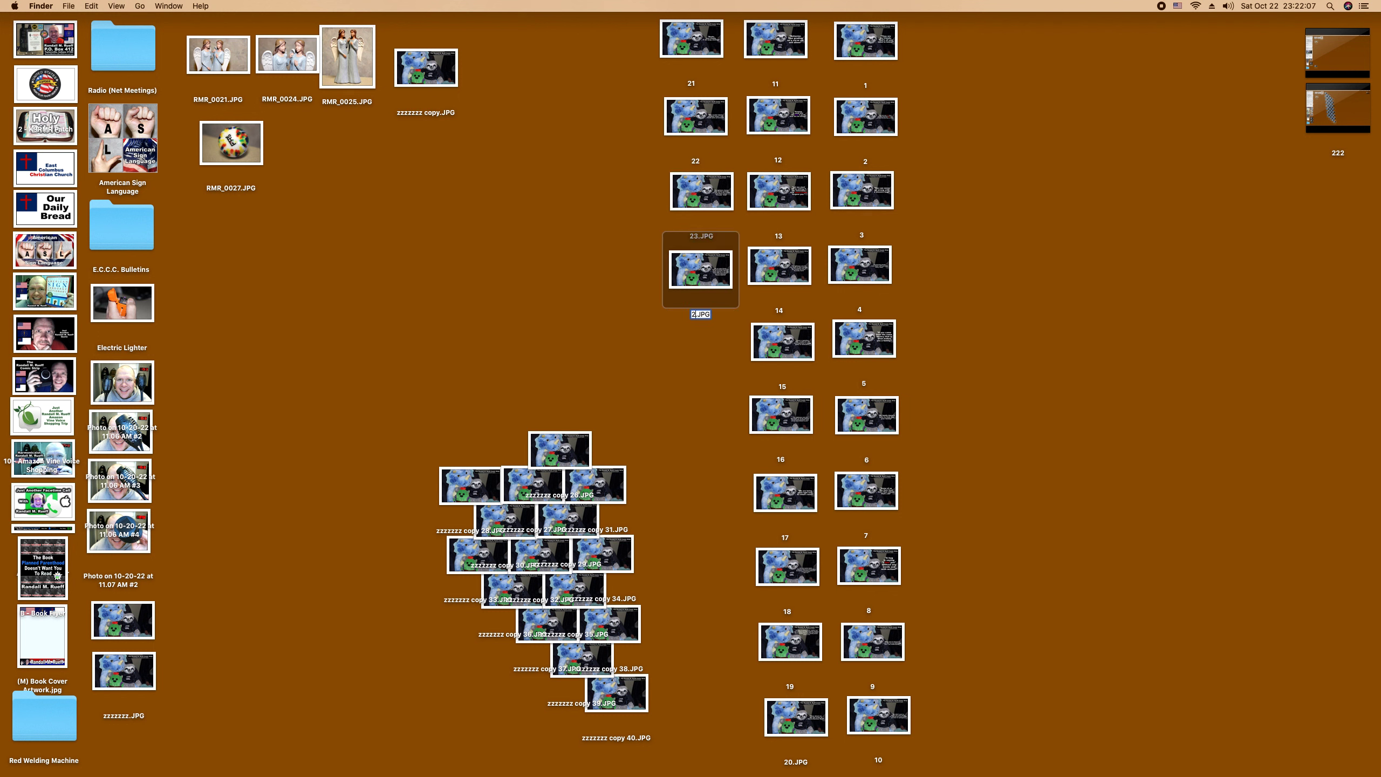
Step: Remove the extensions from the two newest panel files, naming them 23 and 24
left_click(628, 374)
left_click(705, 236)
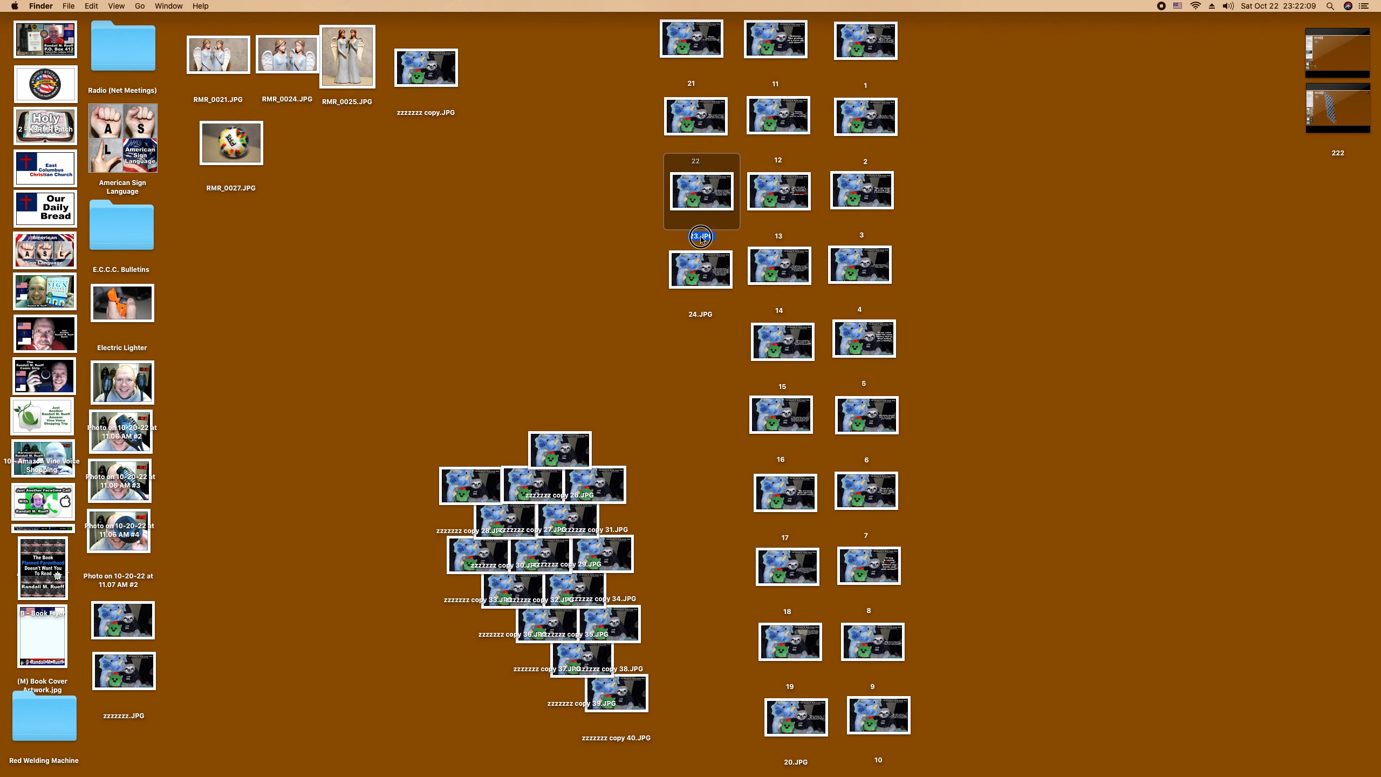
left_click(709, 234)
key("super+a")
type("23")
left_click(697, 315)
left_click(698, 315)
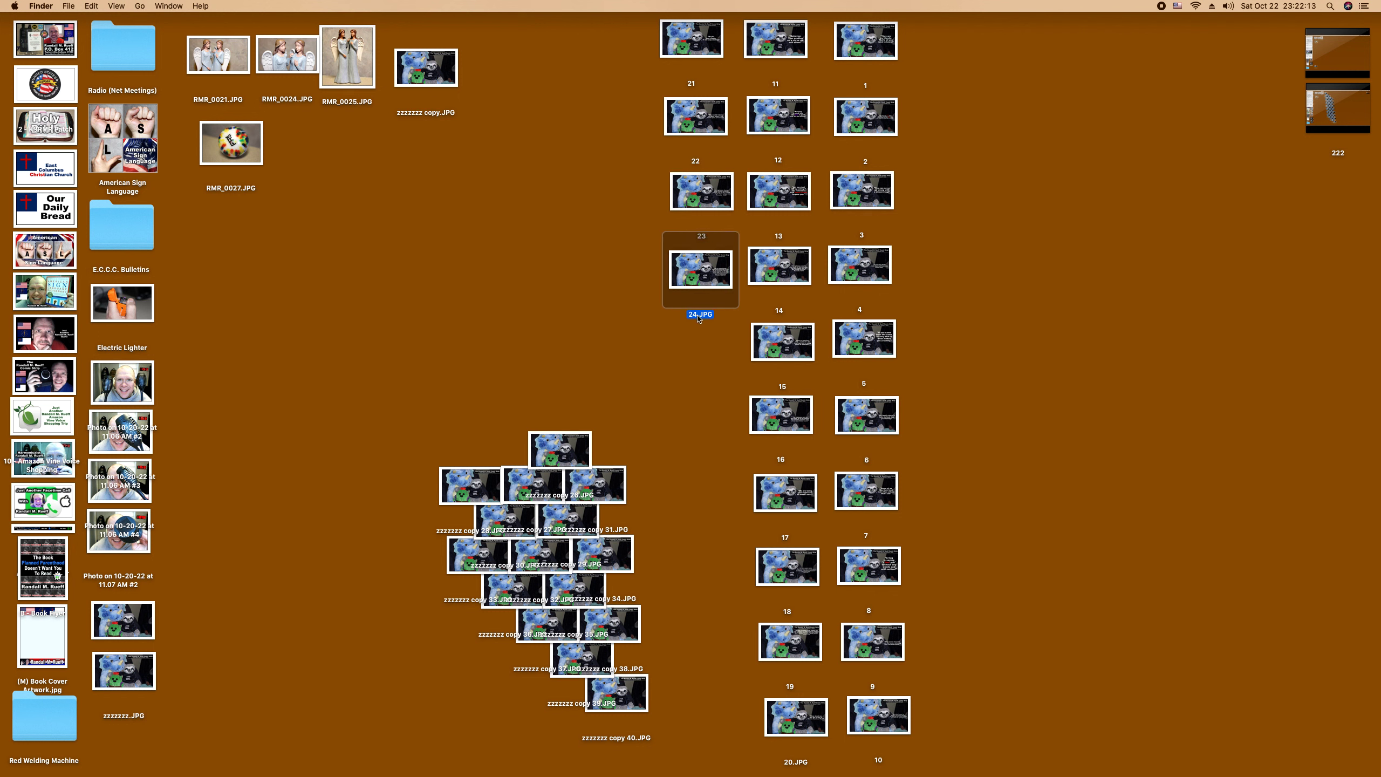
key("super+a")
type("24")
Step: Lock all 24 numbered panel files together through their shared file info
left_click_drag(926, 41, 723, 765)
key("super+alt+i")
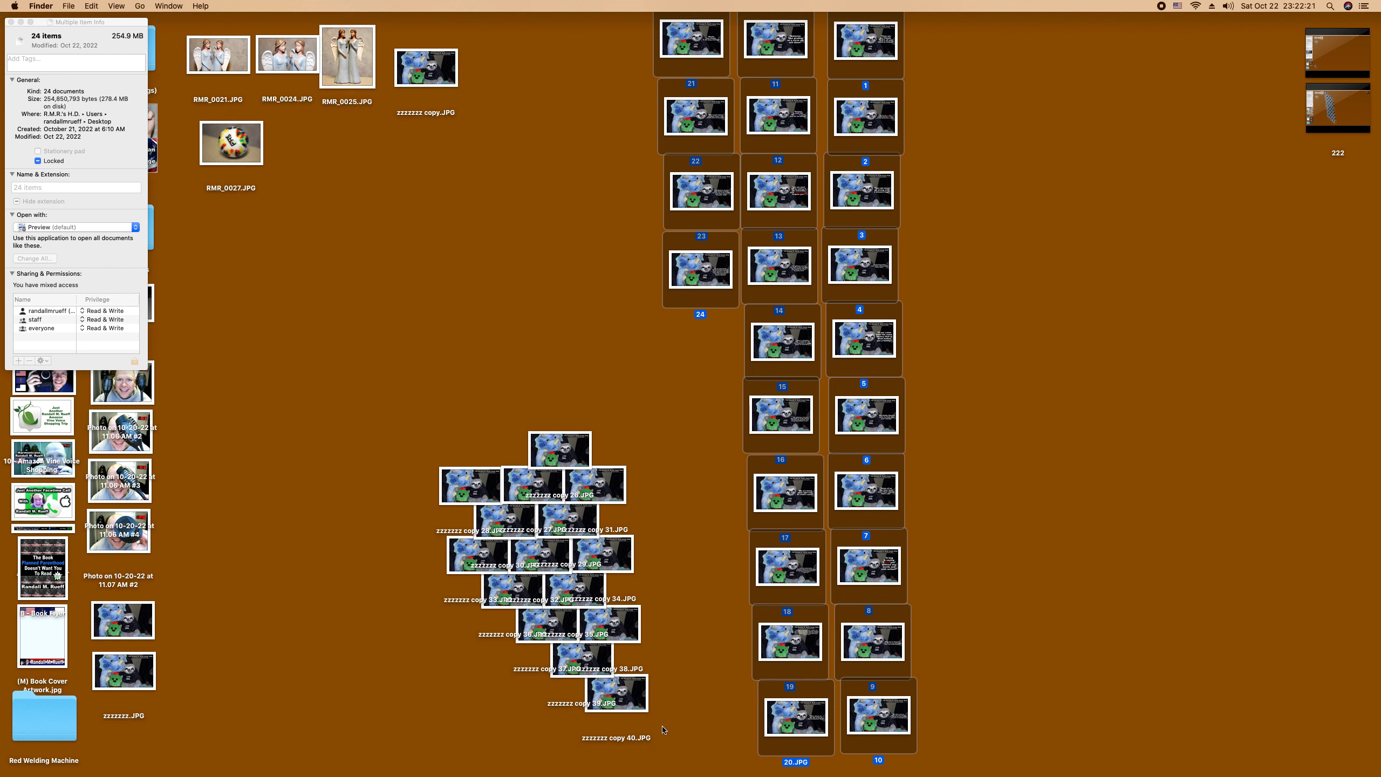
left_click(38, 161)
left_click(10, 22)
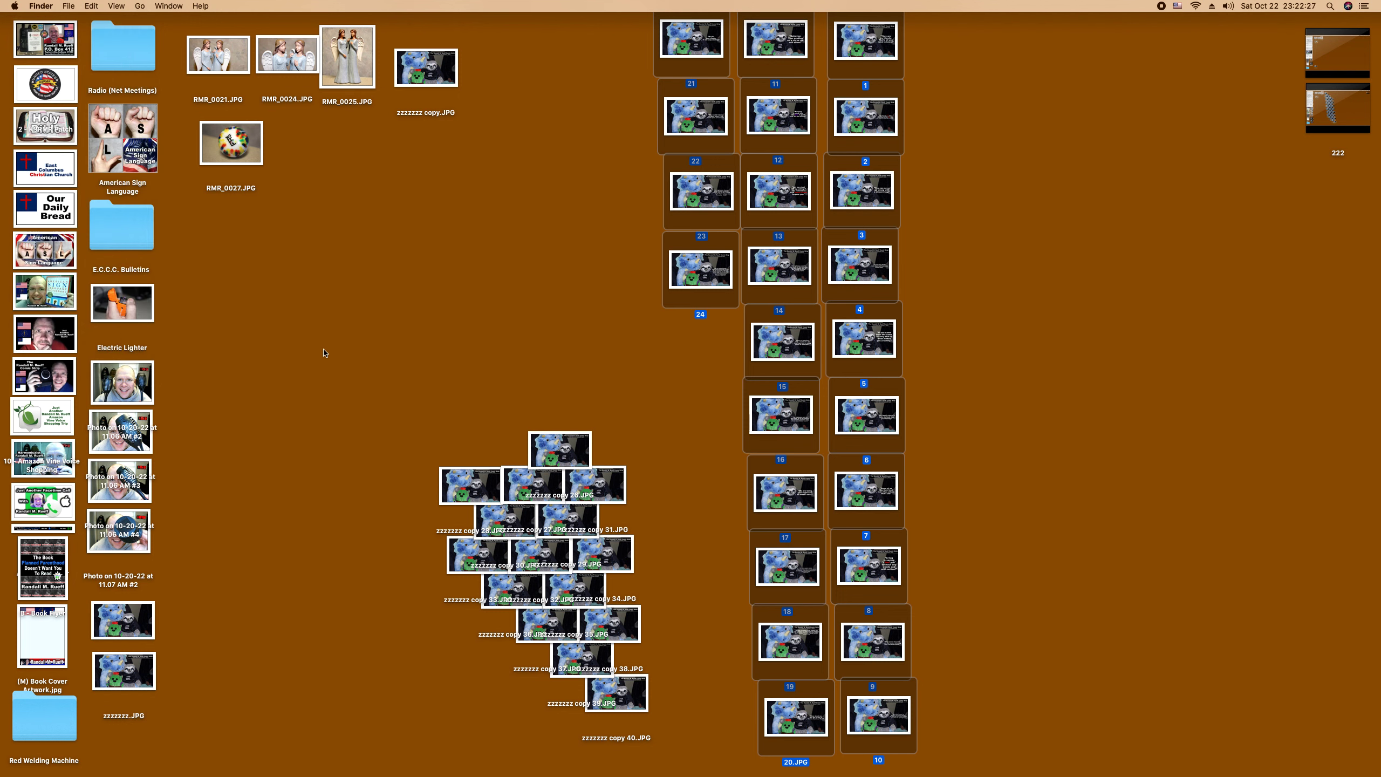
Step: Move the unused zzzzzzz copies in the middle of the desktop to the Trash and empty it
left_click_drag(326, 344, 1356, 695)
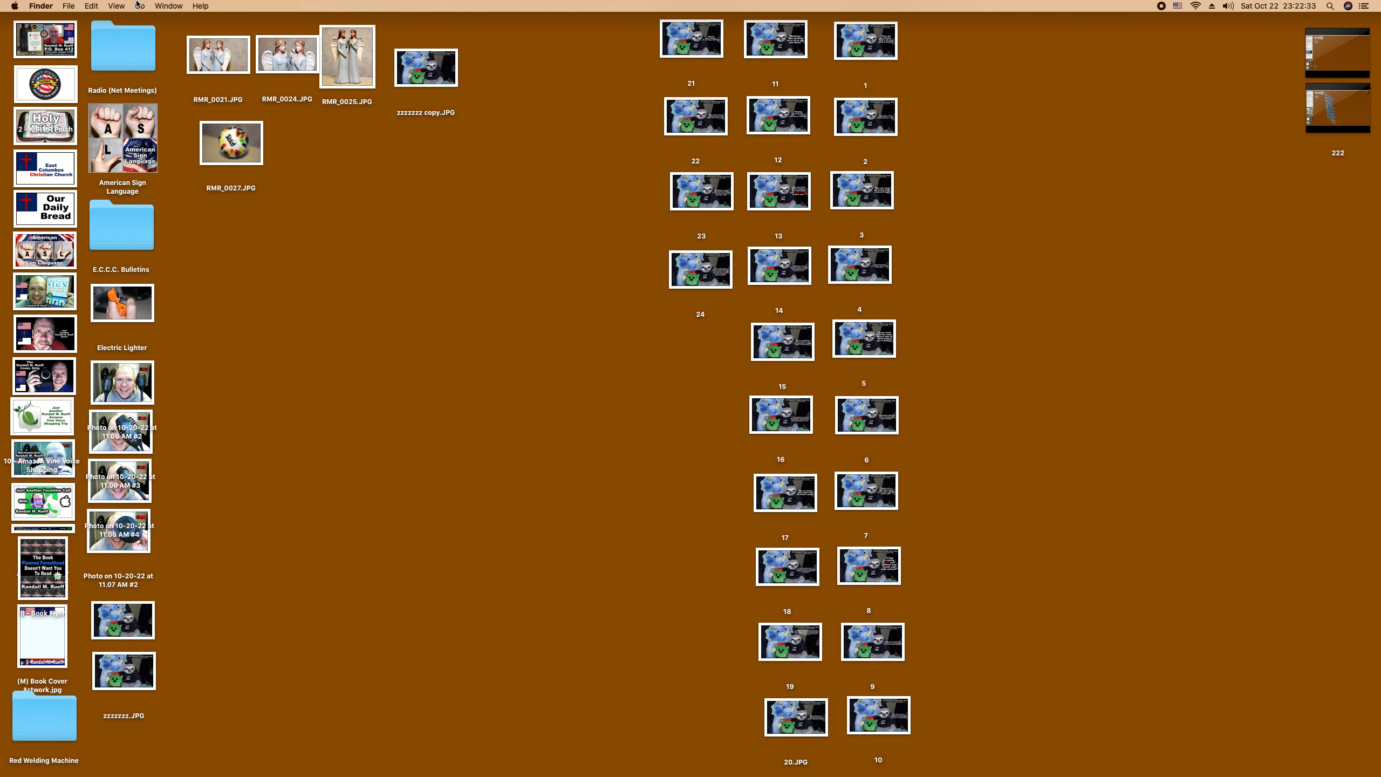
left_click(41, 6)
left_click(63, 49)
key("Return")
Step: Check the lock status of the 24 numbered panel files in their shared file info
left_click_drag(581, 36, 911, 743)
key("ctrl+super+i")
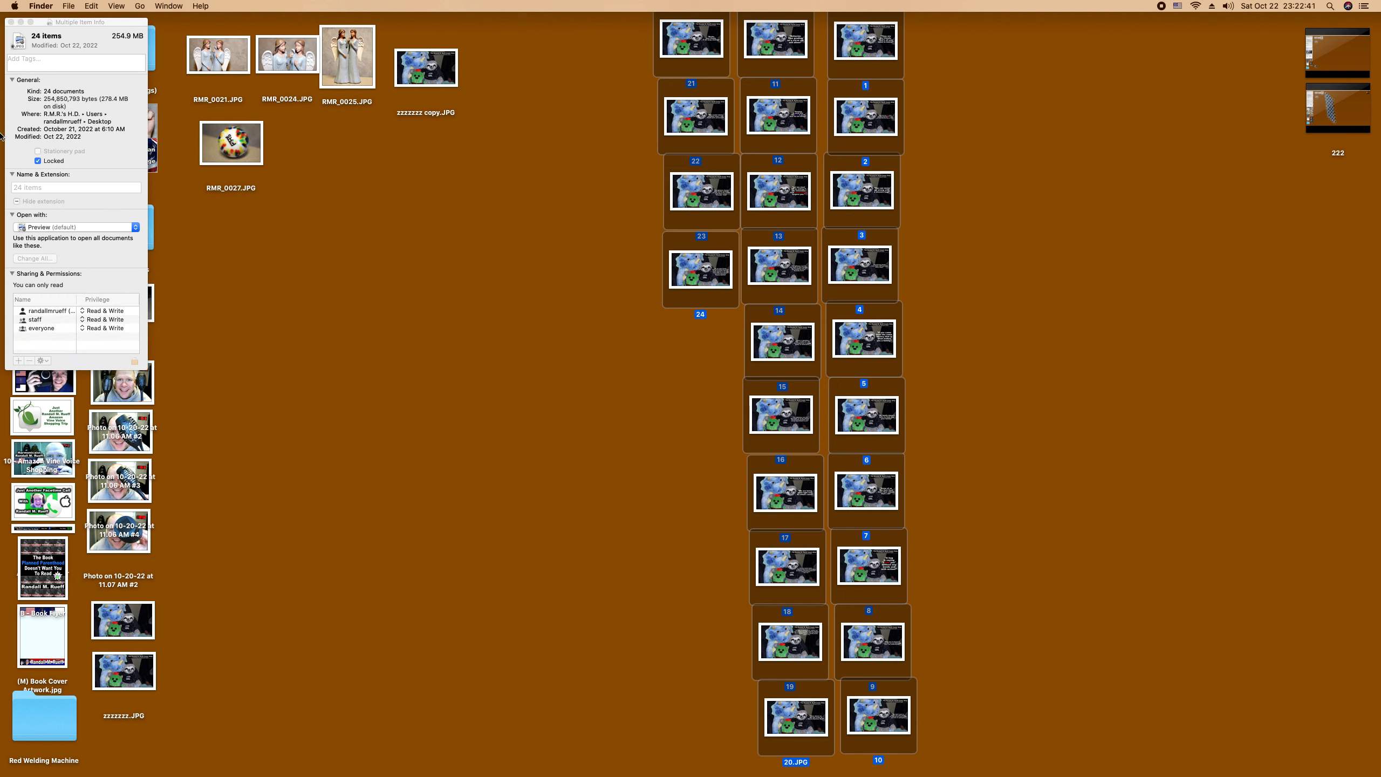
left_click(11, 22)
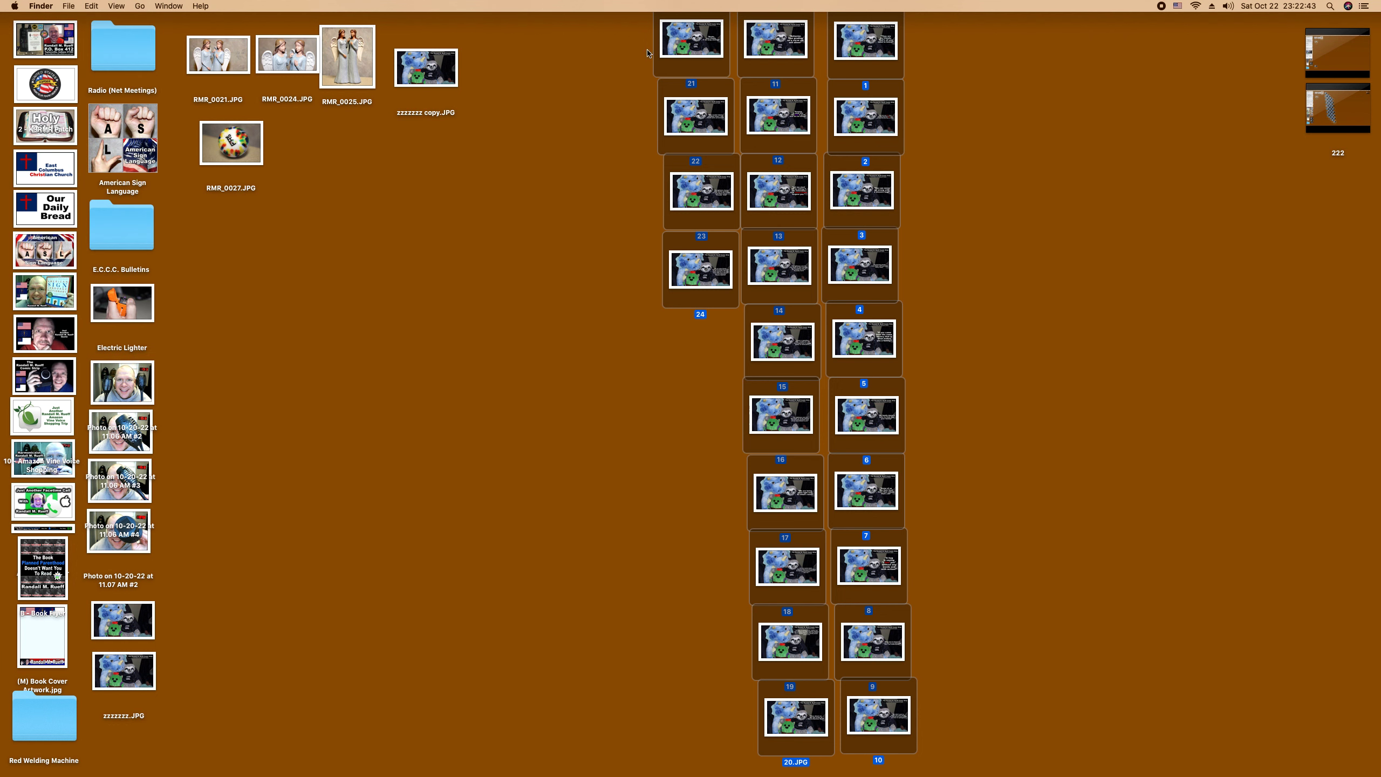
left_click(968, 150)
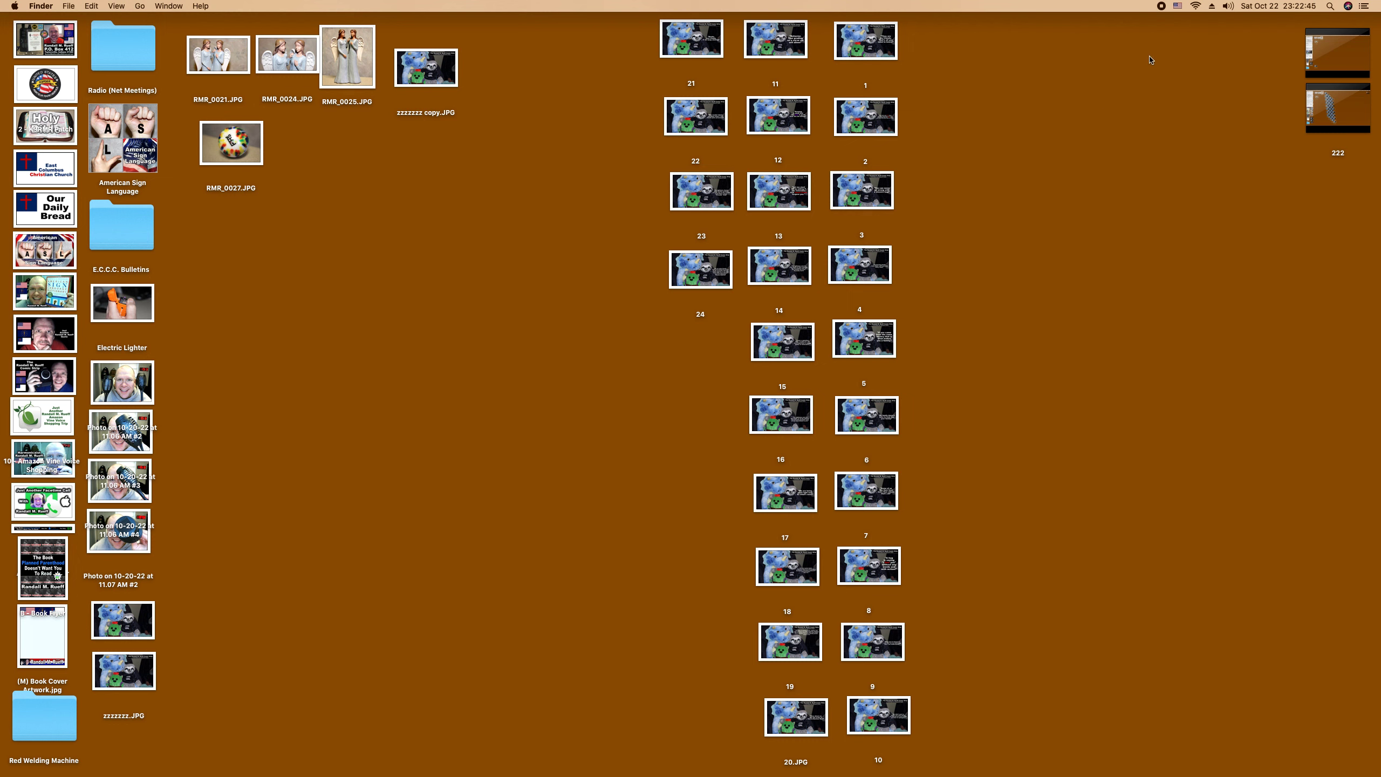